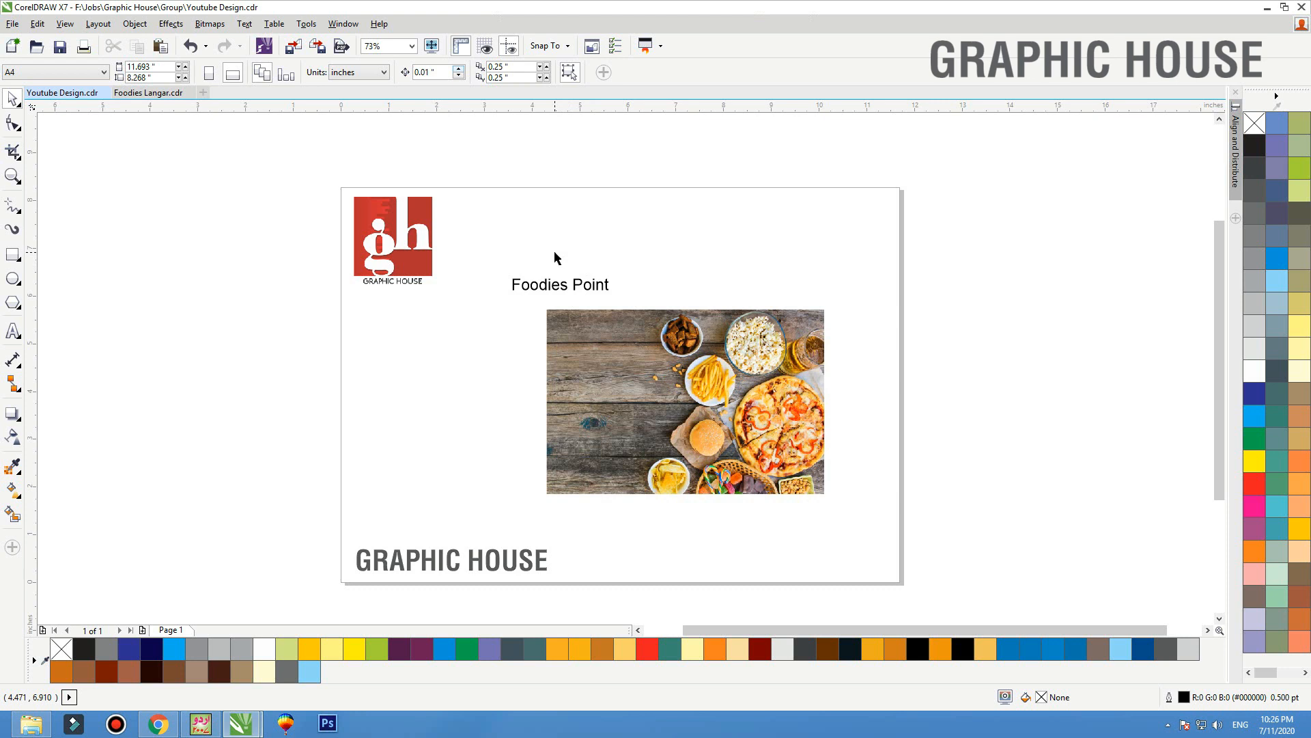
Reposition the Foodies Point text near the top centre of the page and the food photo toward the page's right edge
left_click_drag(566, 291, 605, 257)
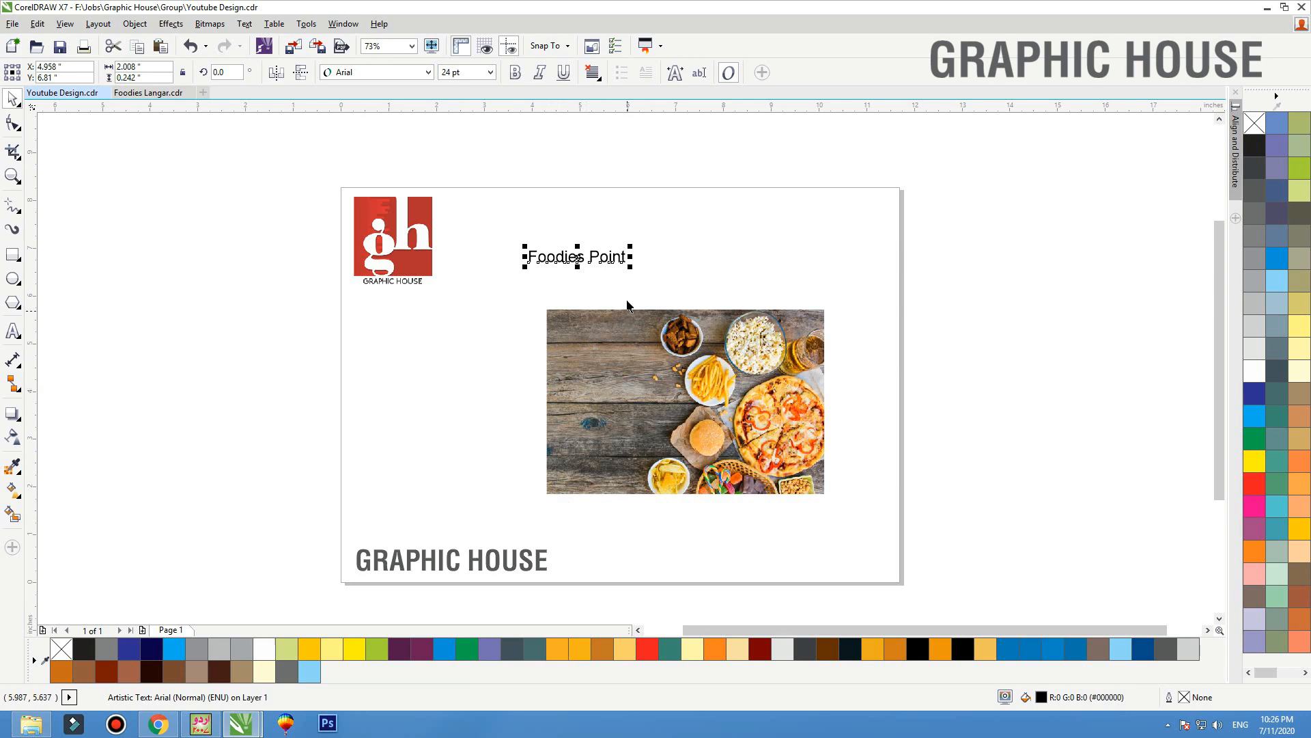
left_click_drag(659, 352, 680, 350)
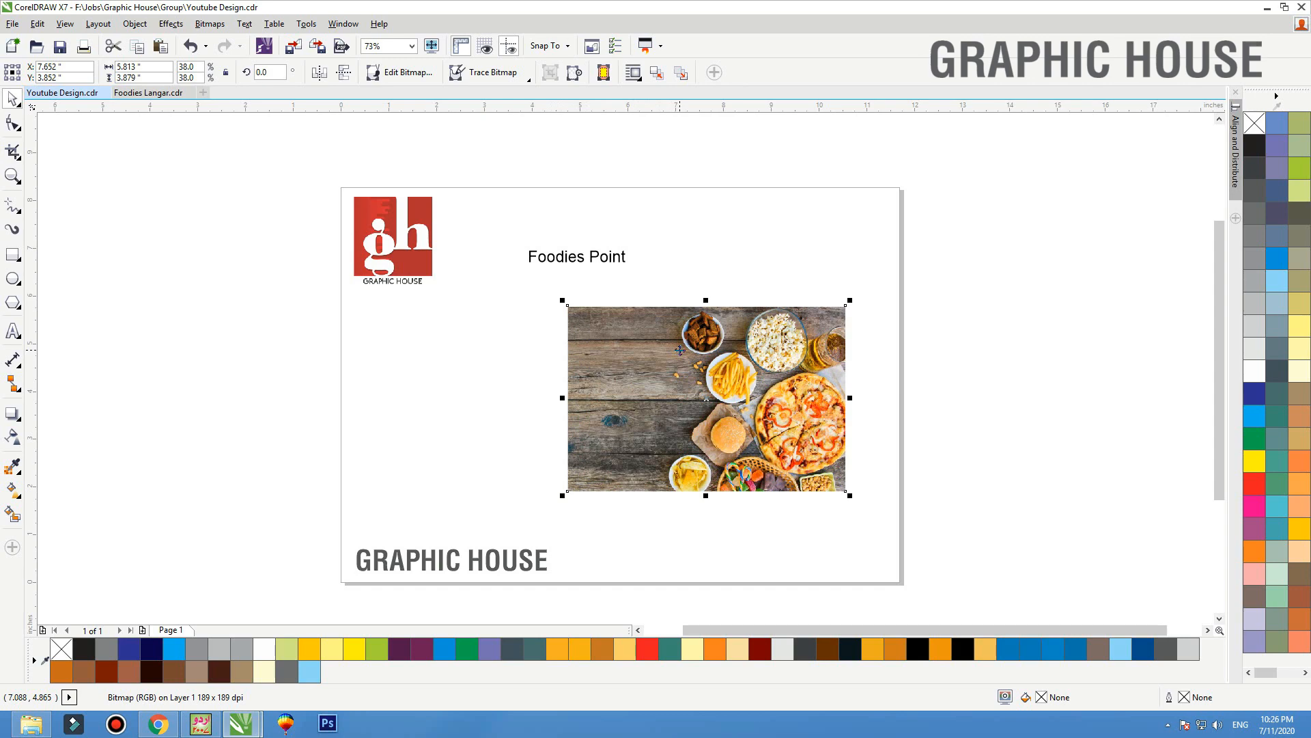
left_click(539, 371)
left_click(629, 373)
left_click(548, 263)
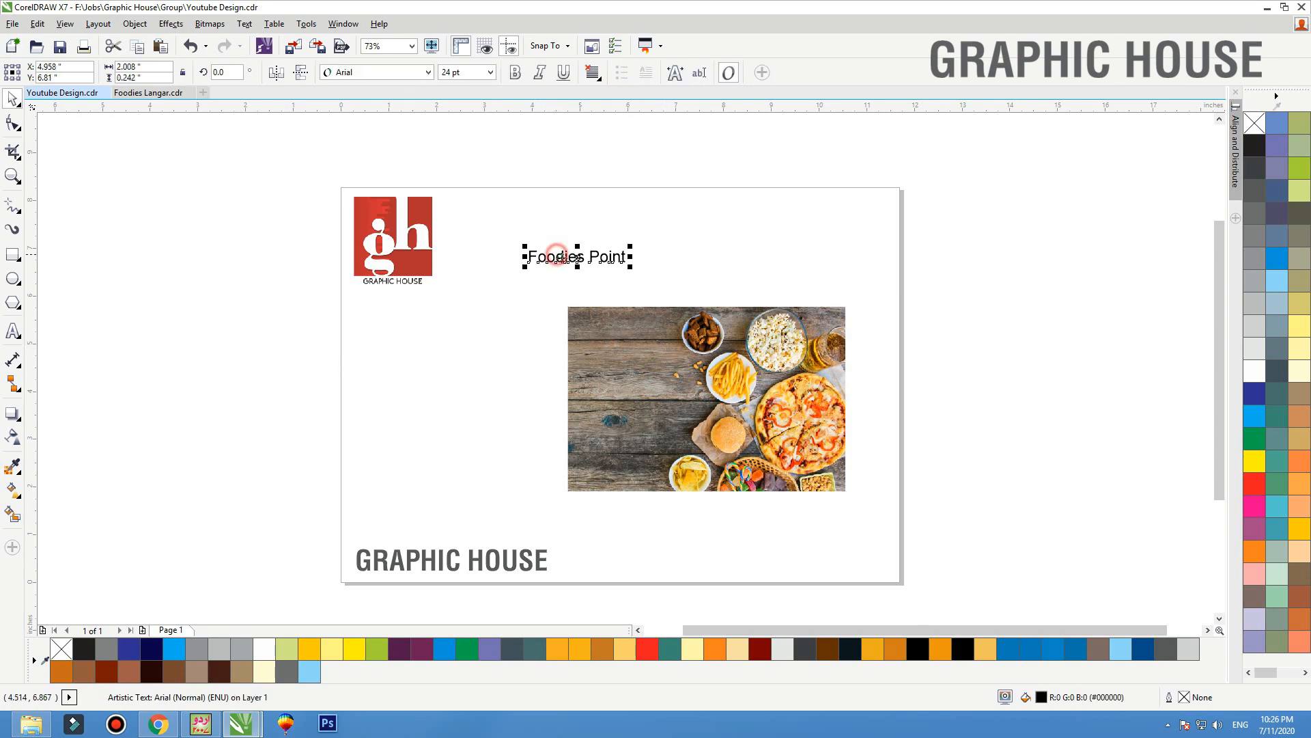
left_click_drag(549, 263, 555, 252)
left_click_drag(678, 366, 707, 364)
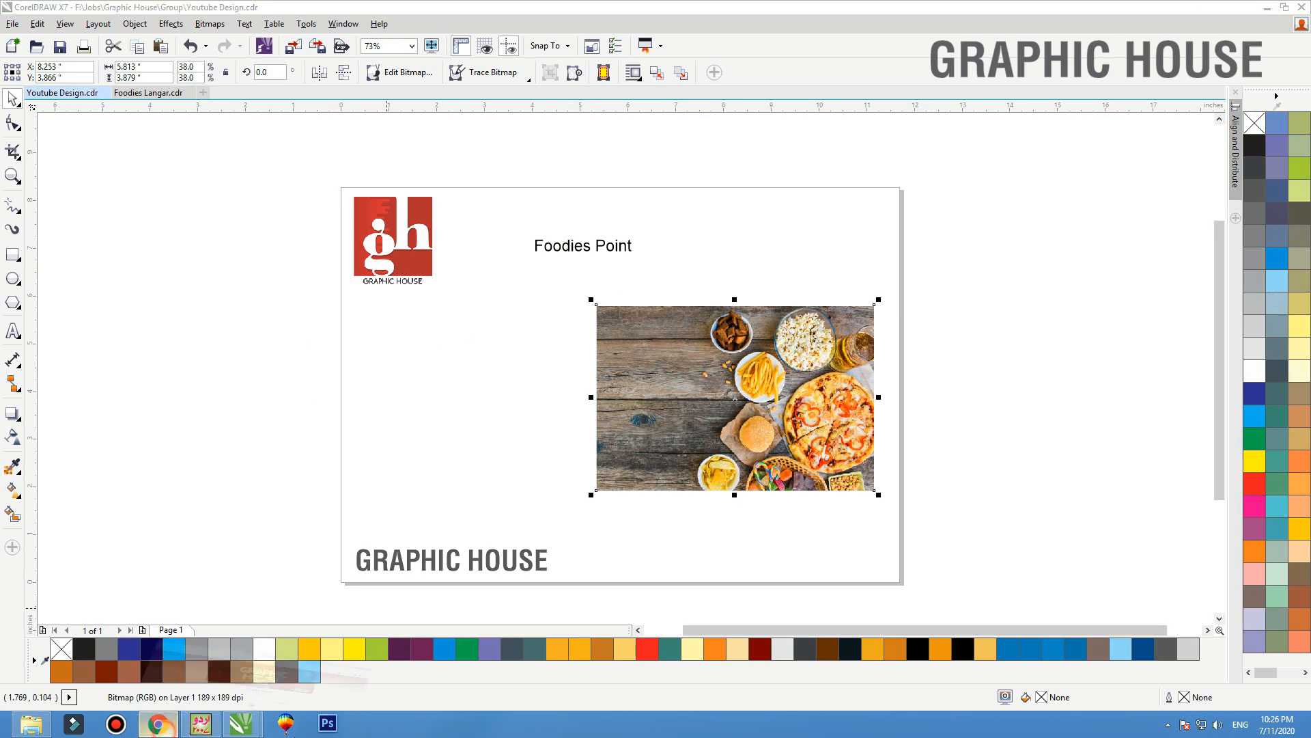
Check the Graphic House Facebook profile in Chrome, return to CorelDRAW and paste the page's screenshot into the document
left_click(158, 724)
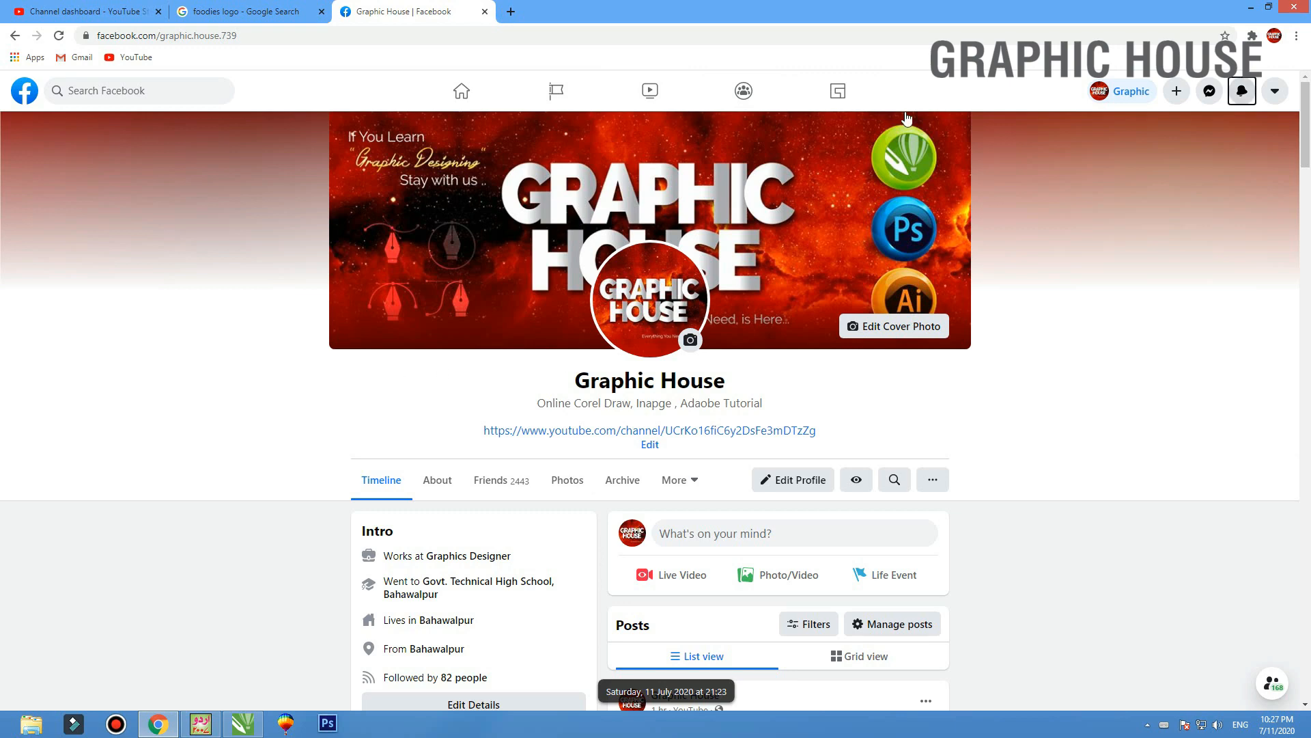
left_click(1251, 7)
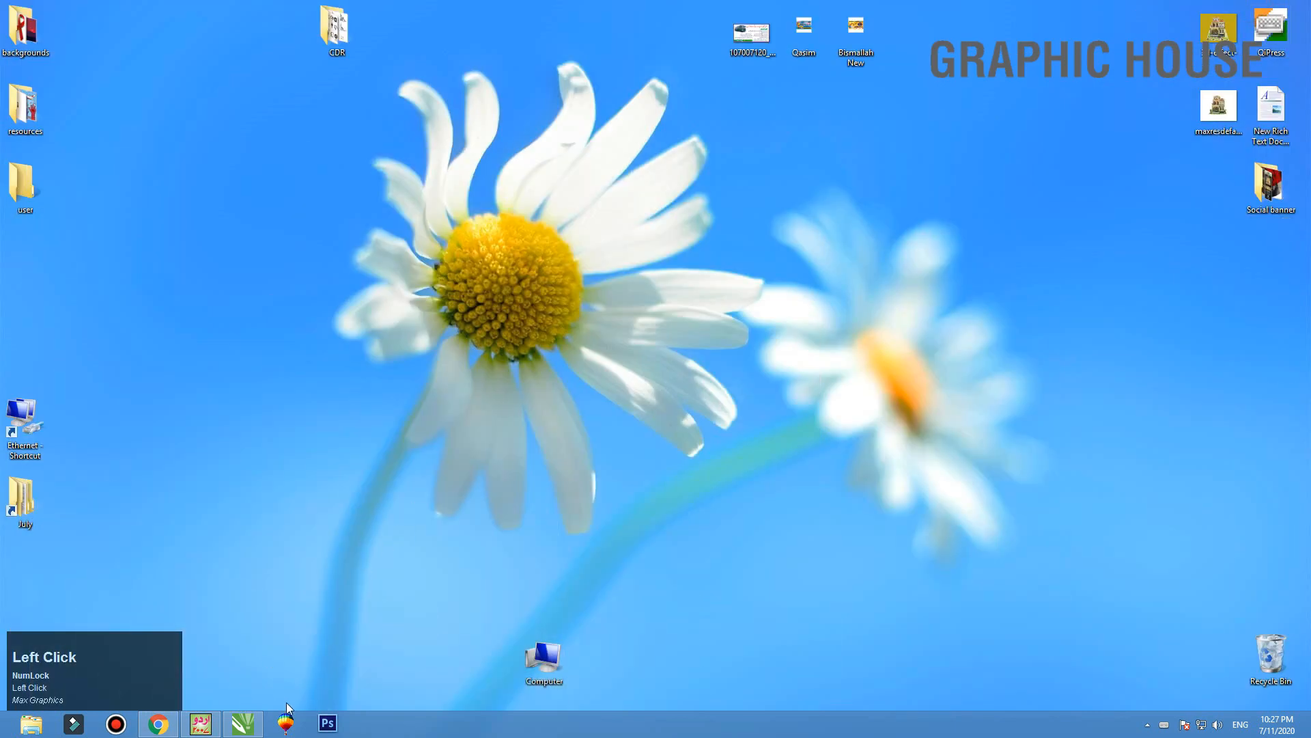
left_click(243, 722)
right_click(503, 296)
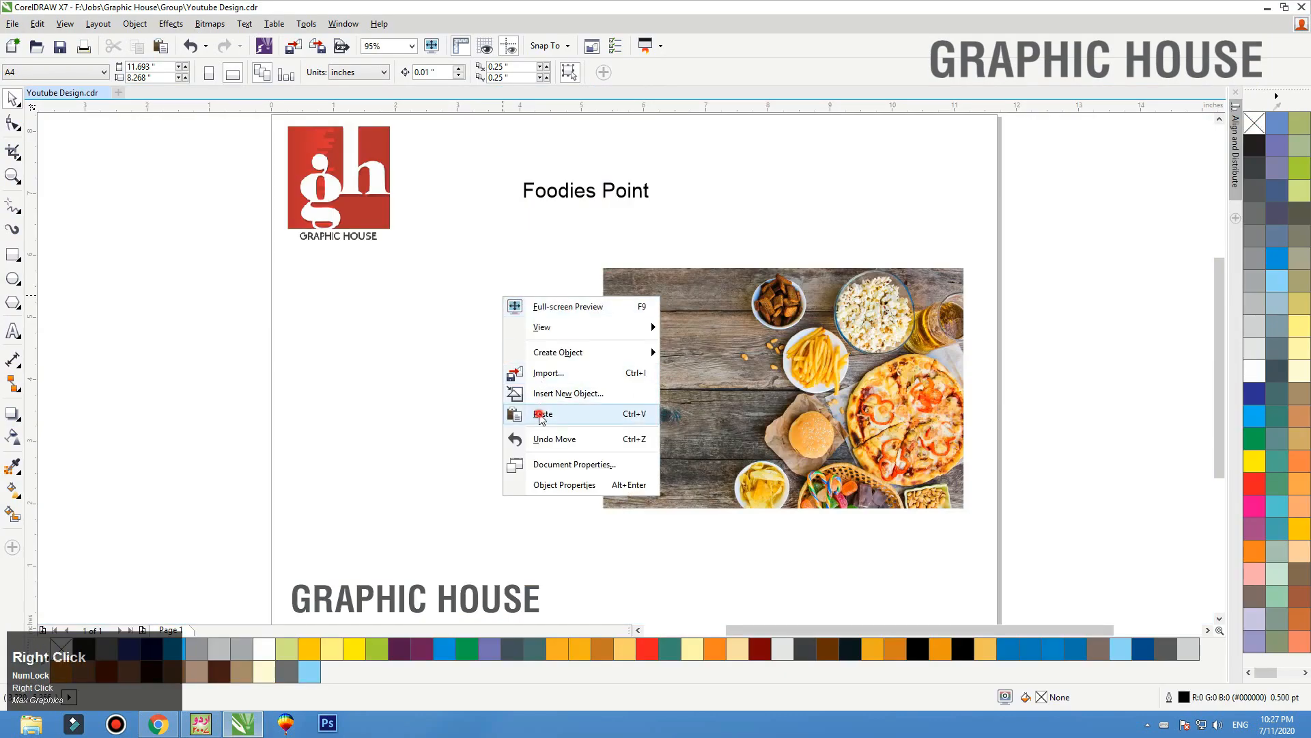
left_click(540, 414)
key("F4")
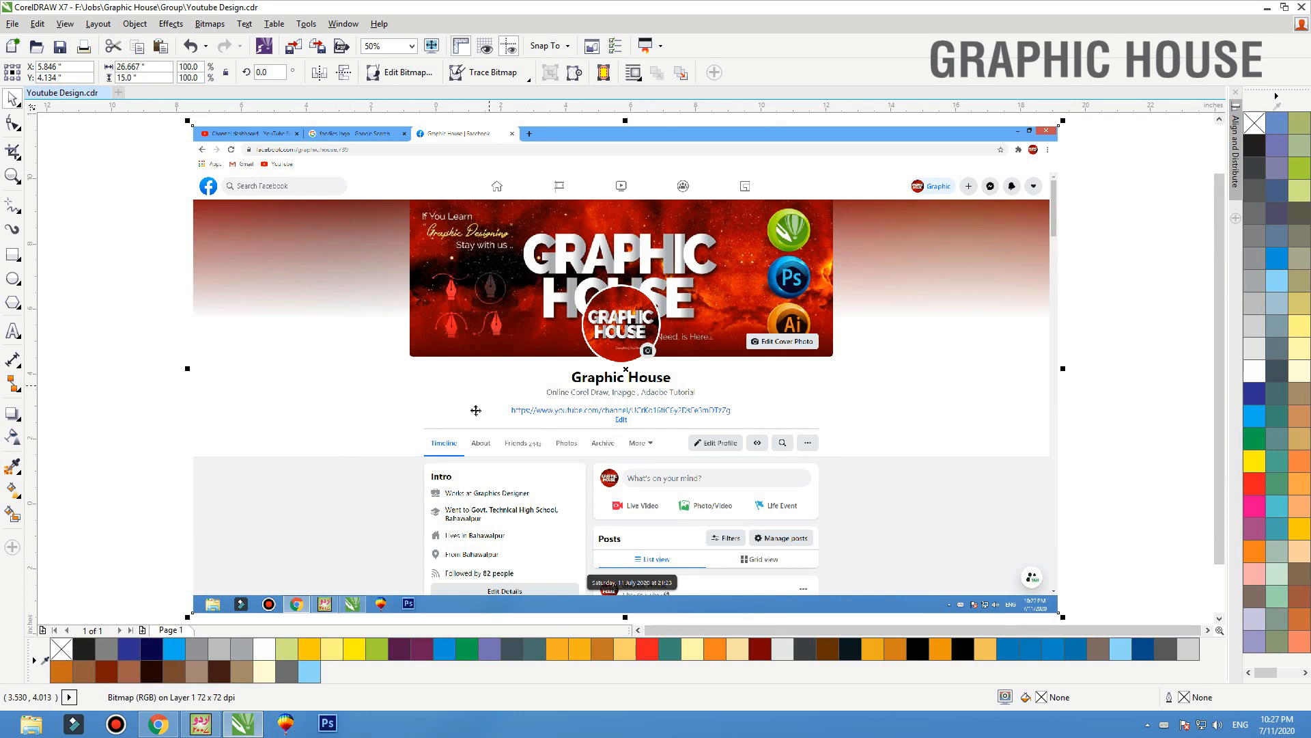
Draw a rectangle about 13 by 4.8 inches over the screenshot's cover photo and align its left edge with the cover
left_click(12, 254)
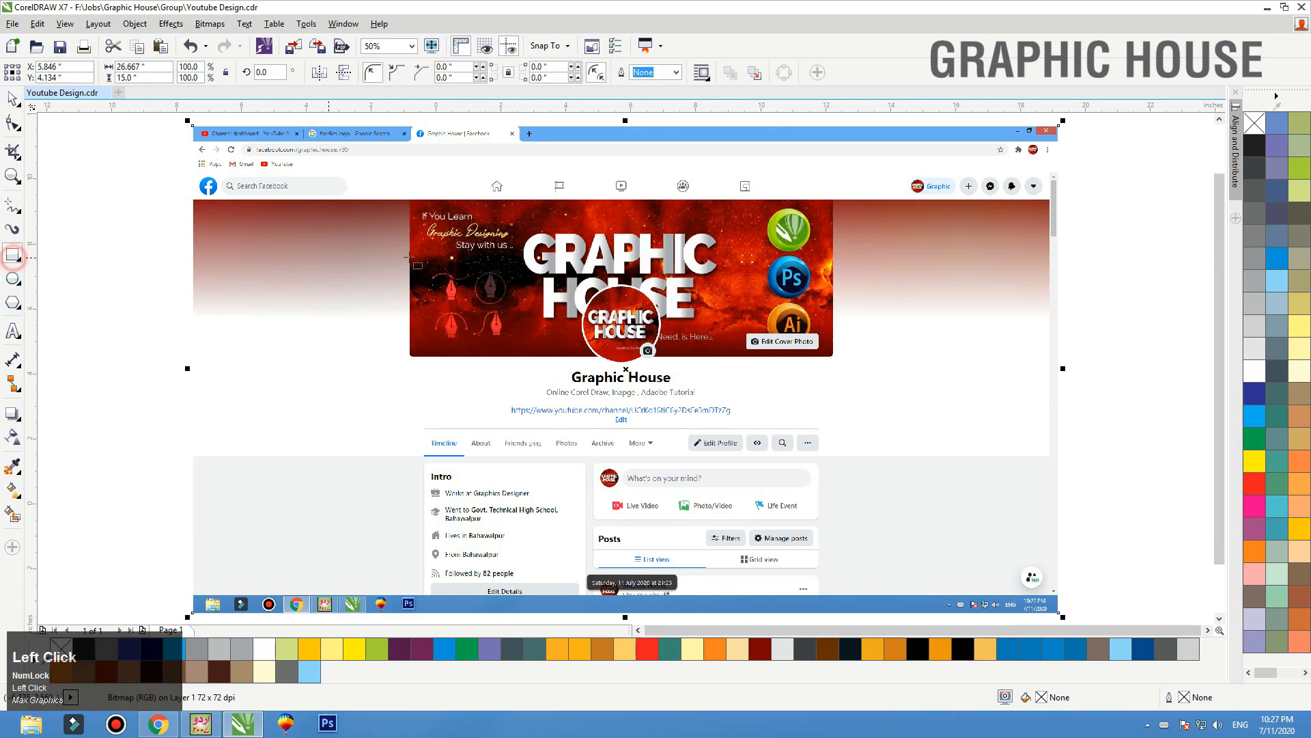
left_click_drag(410, 198, 832, 355)
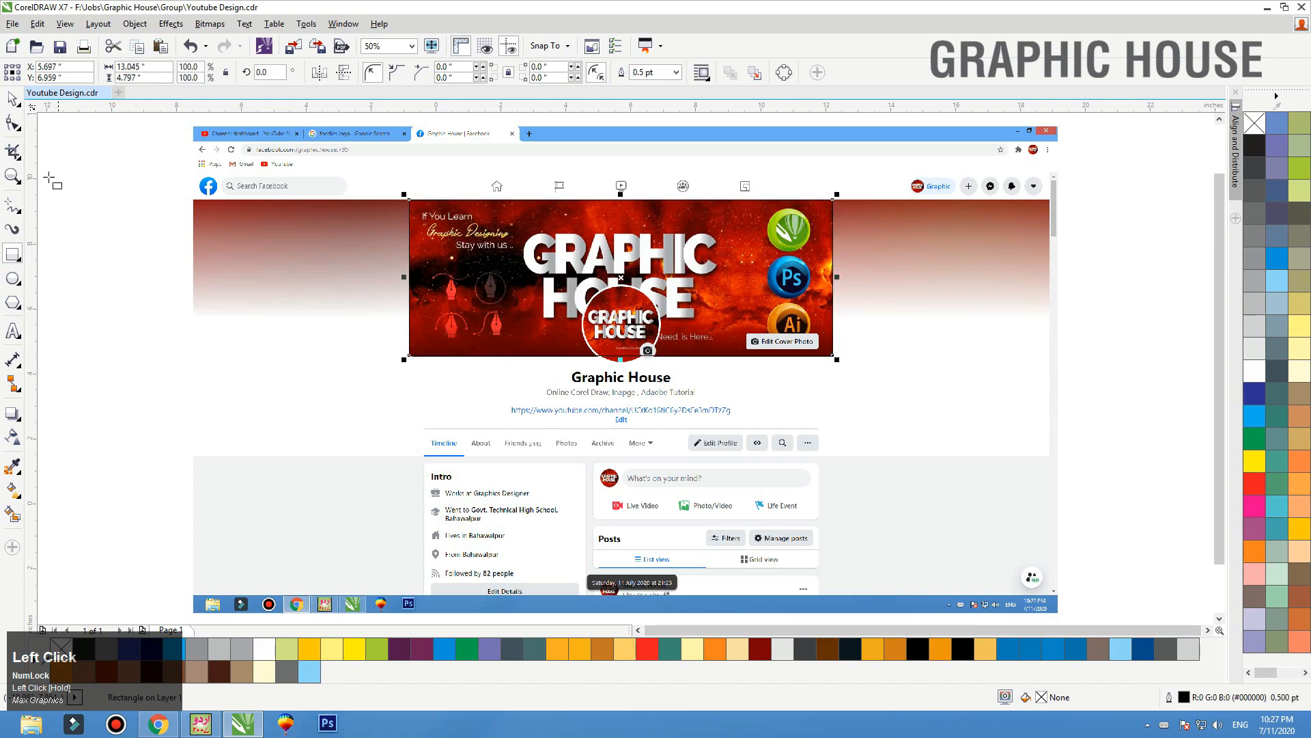
left_click(12, 176)
left_click_drag(395, 182, 854, 372)
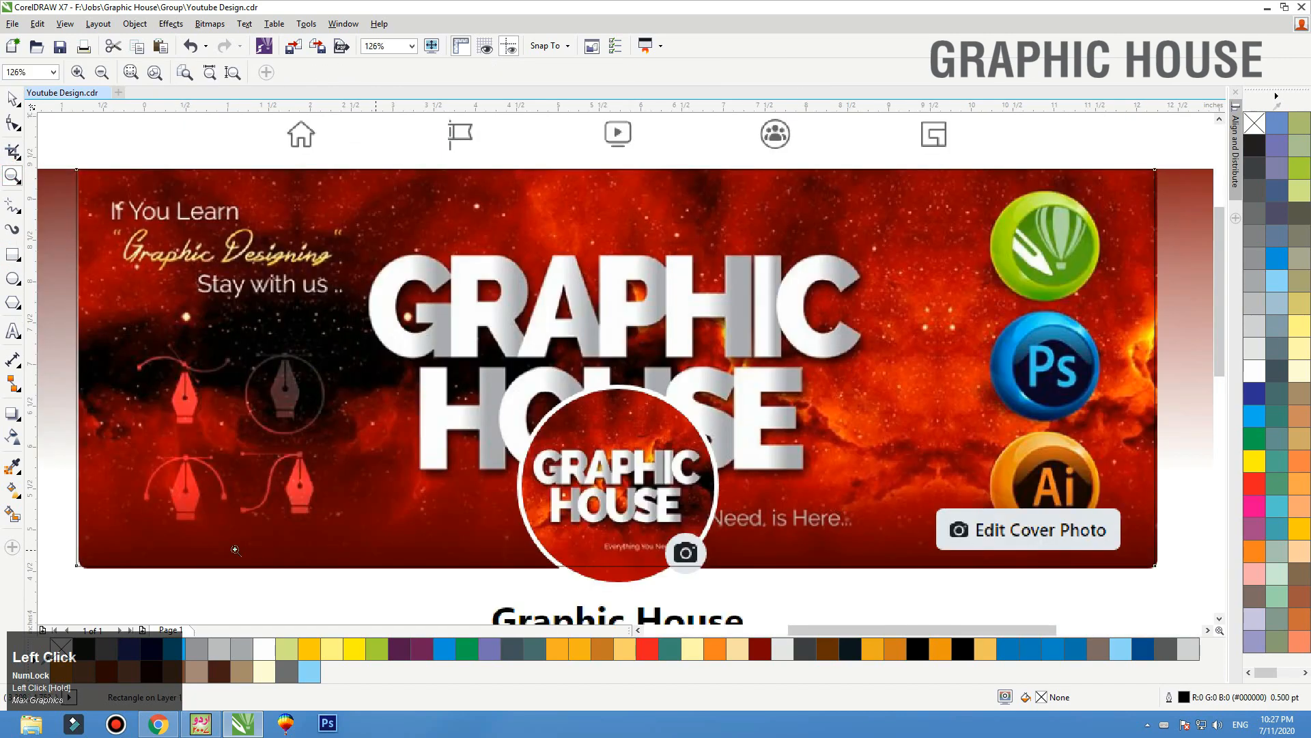
left_click(12, 97)
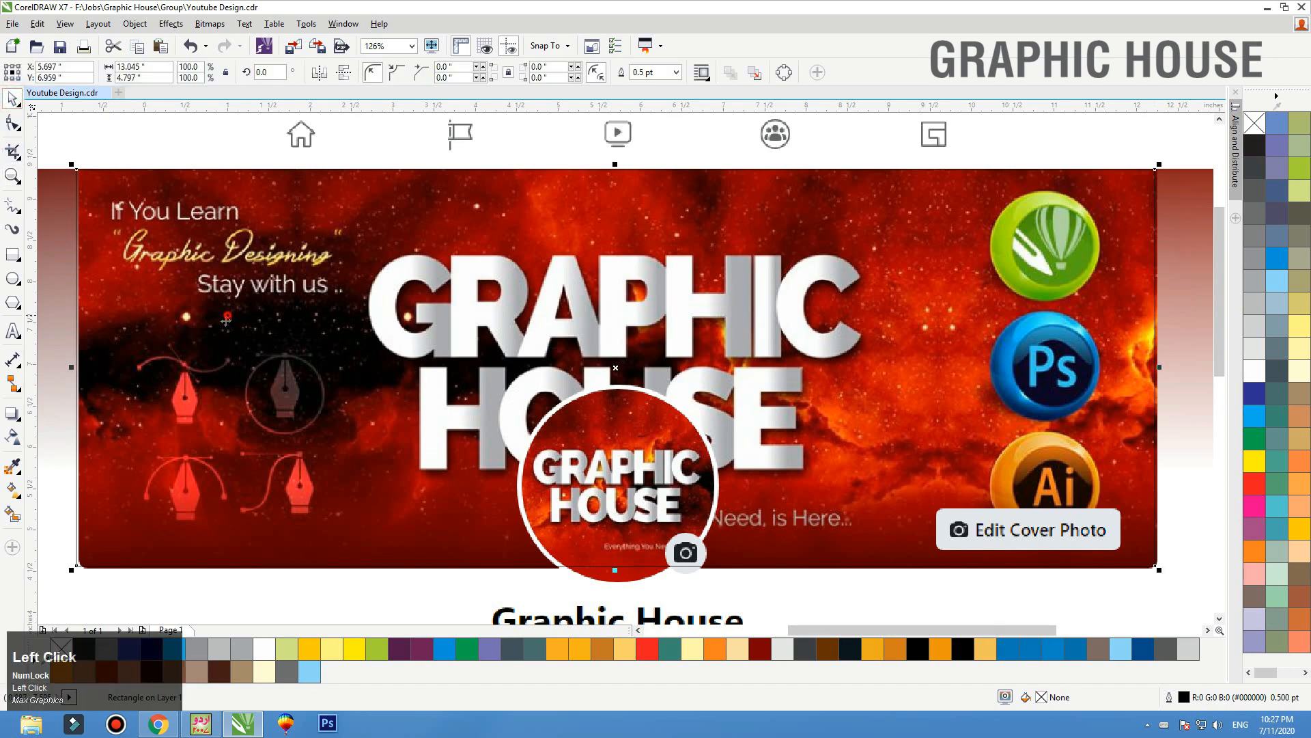
key("F2")
left_click_drag(226, 319, 67, 381)
key("ctrl+z")
left_click_drag(218, 289, 3, 375)
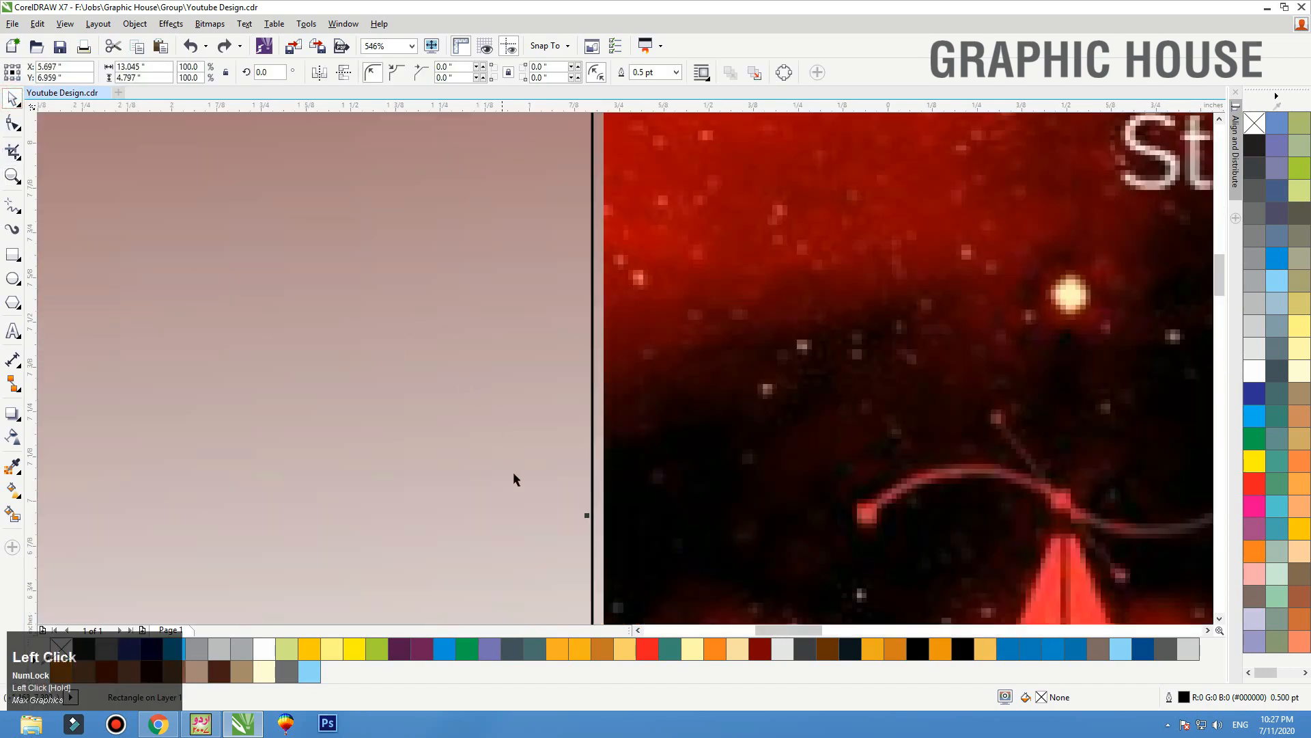
left_click_drag(587, 515, 582, 515)
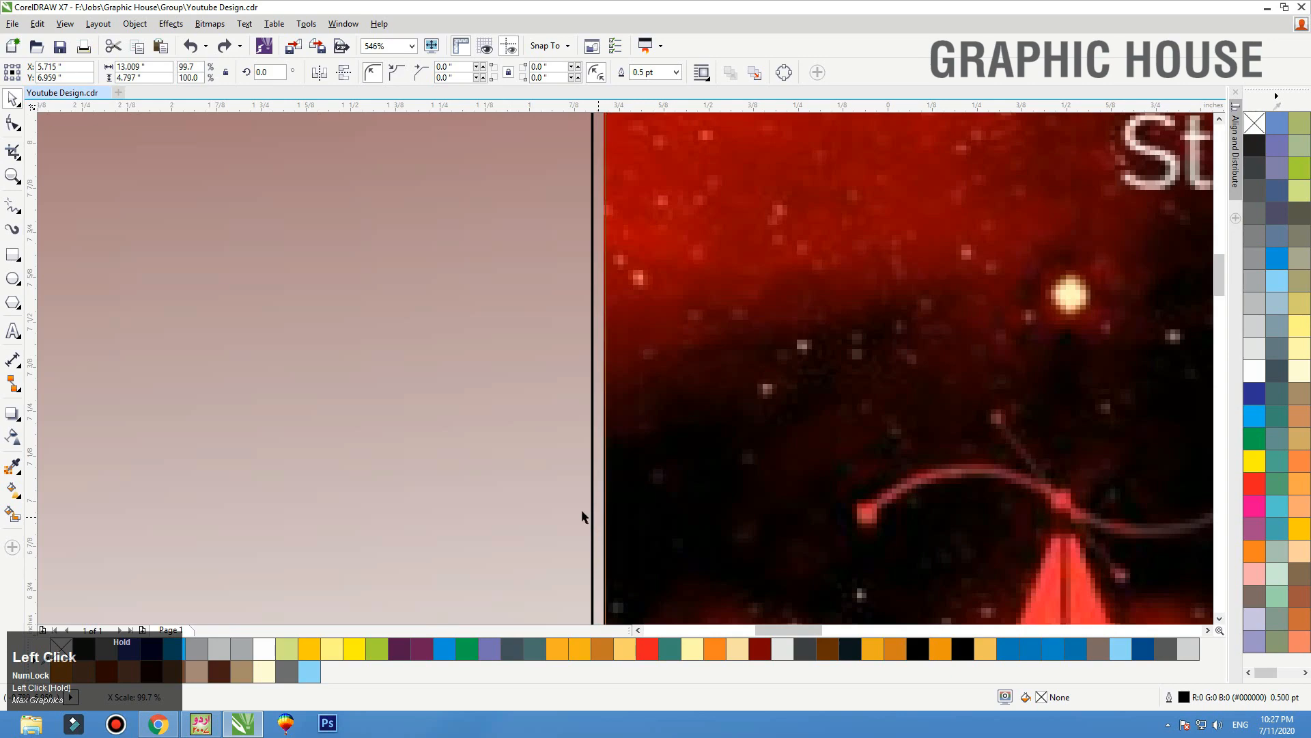
Adjust the rectangle's right edge to the cover photo's right border, making it about 13.05 inches wide
key("F3")
key("F3")
key("F2")
left_click_drag(745, 389, 891, 478)
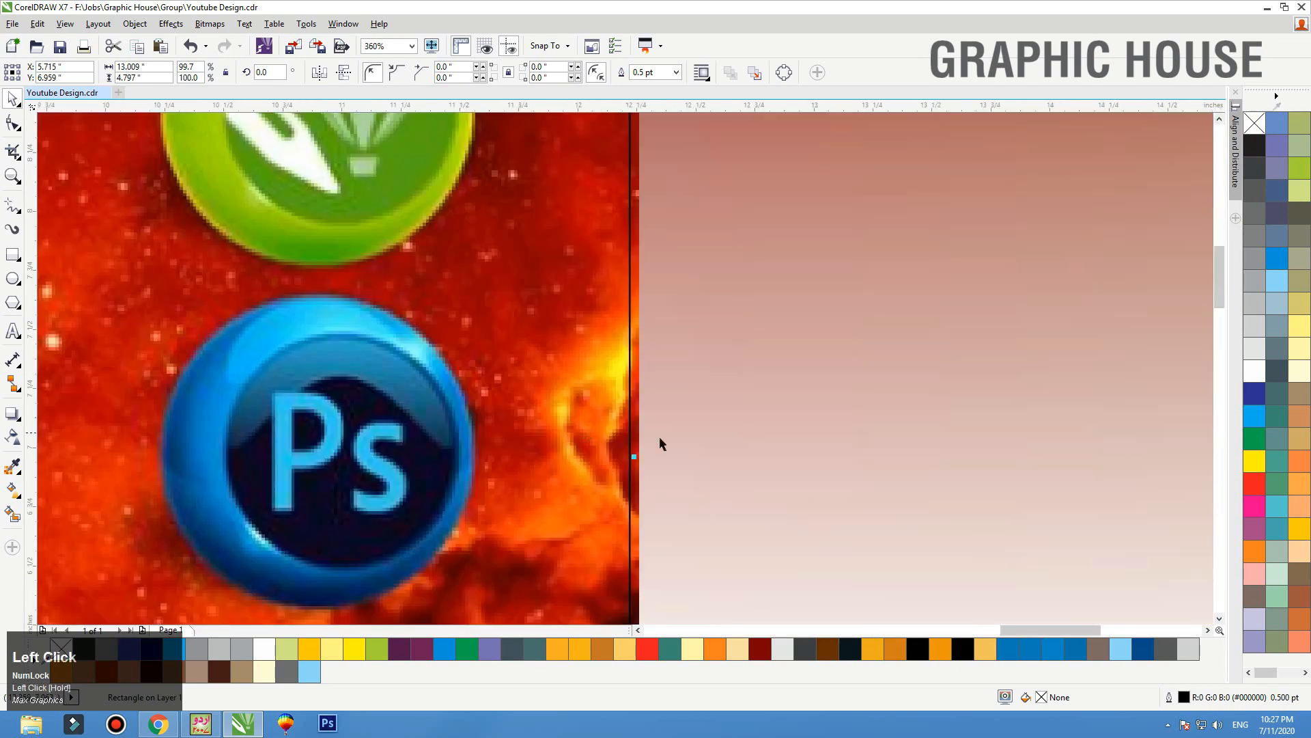
left_click_drag(635, 457, 644, 456)
key("F3")
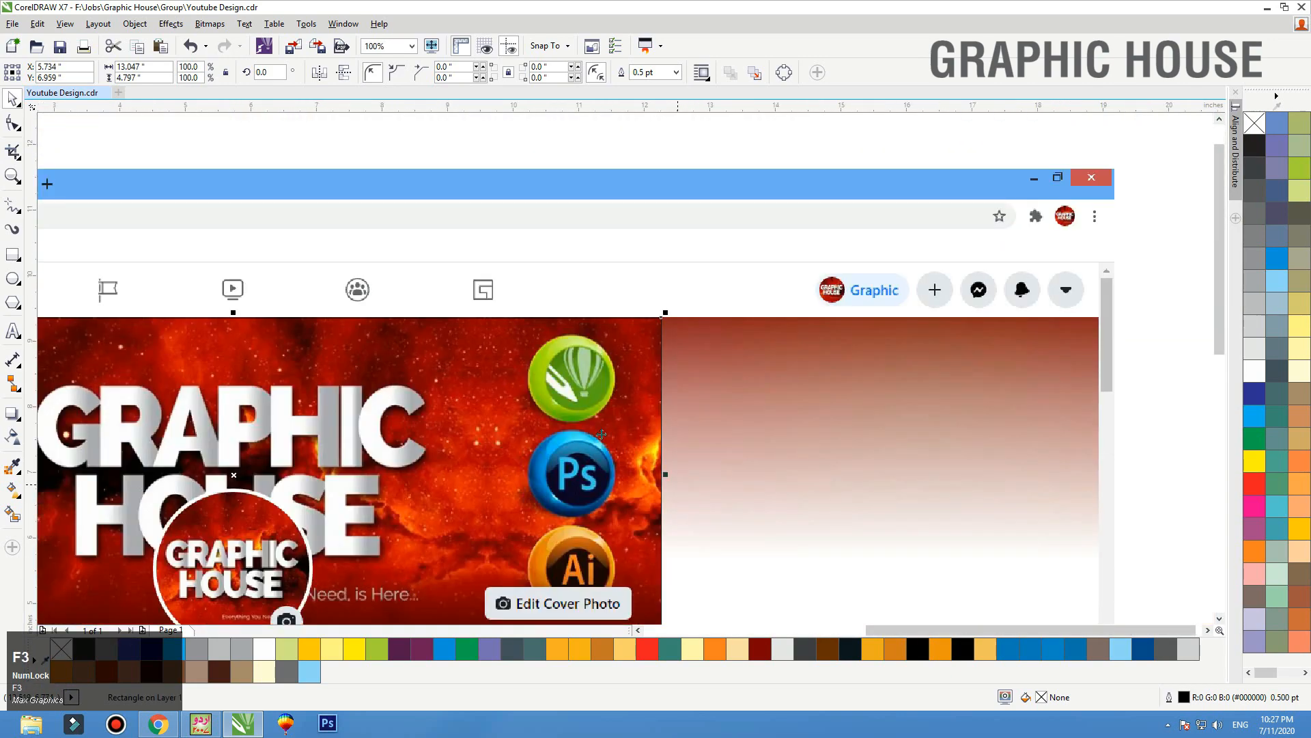
Extend the rectangle's bottom edge to the cover photo's lower border, making it about 4.82 inches high
key("F3")
key("F2")
left_click_drag(353, 447, 418, 475)
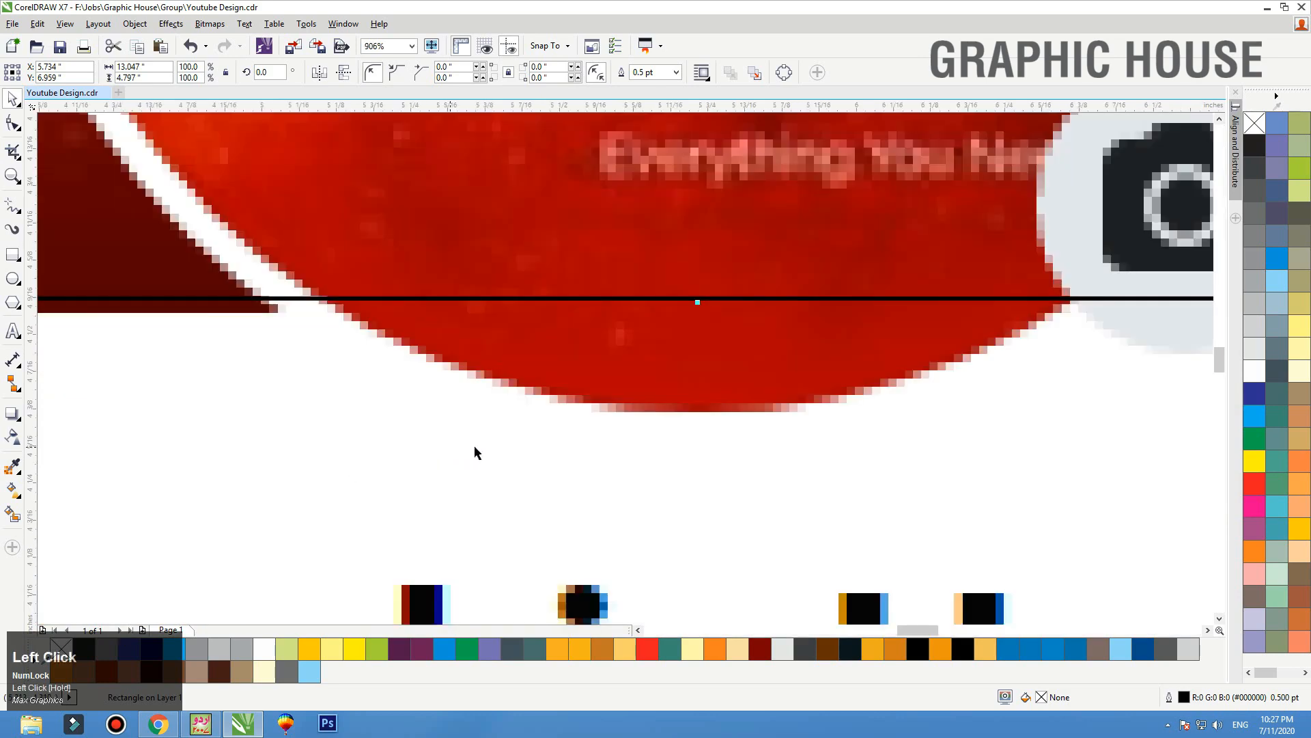
key("F3")
left_click_drag(603, 380, 603, 388)
key("F3")
Delete the pasted Facebook screenshot and scale the rectangle down to about 6.05 by 2.23 inches over the food photo
left_click(765, 429)
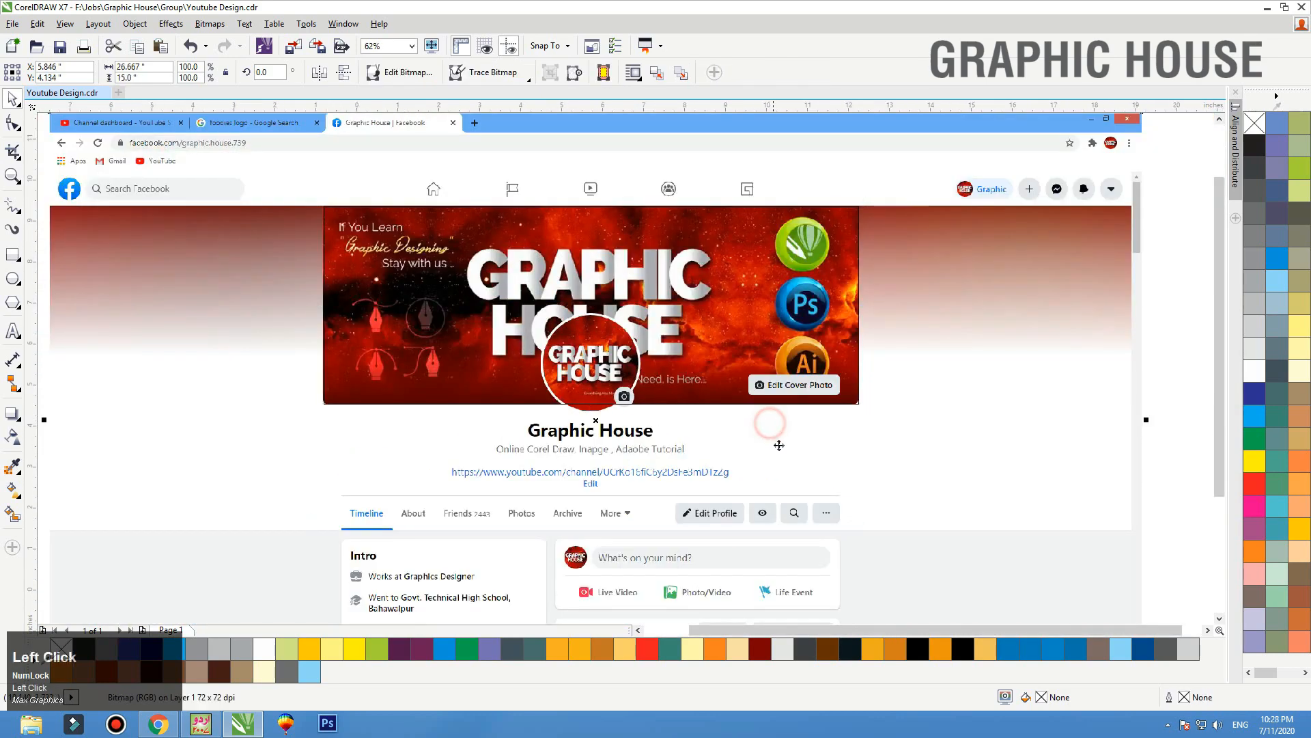
left_click(858, 252)
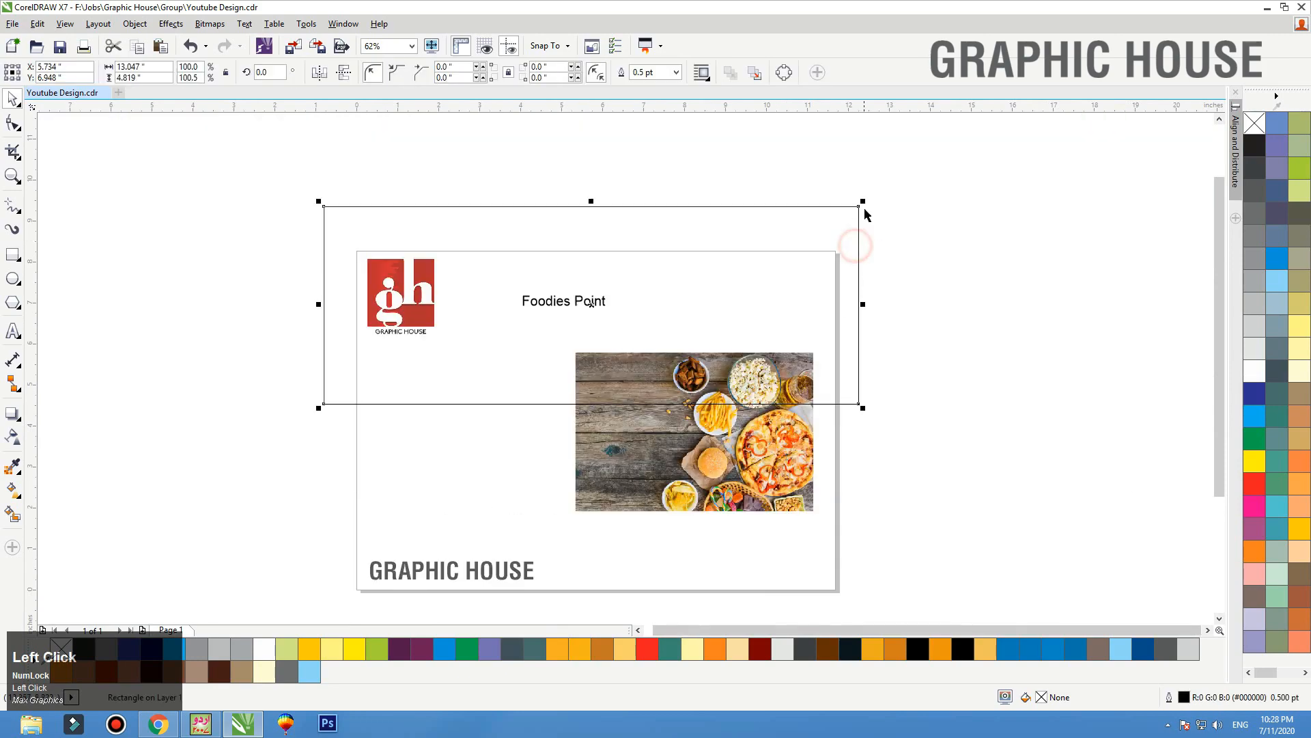
left_click_drag(859, 206, 1004, 200)
left_click_drag(870, 199, 762, 388)
PowerClip the food photo inside the small cover rectangle
left_click(899, 289)
key("F2")
left_click_drag(907, 320, 377, 528)
left_click(988, 225)
right_click(962, 219)
left_click(1001, 202)
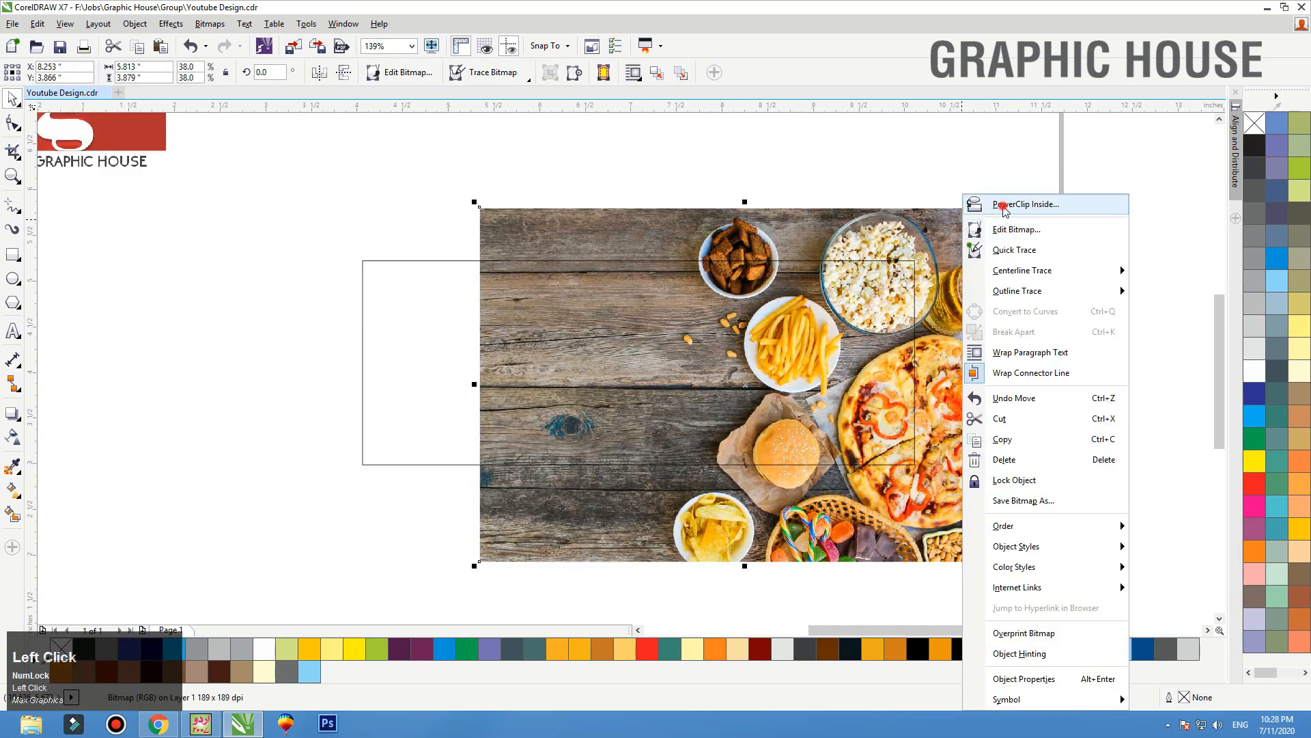
left_click(438, 261)
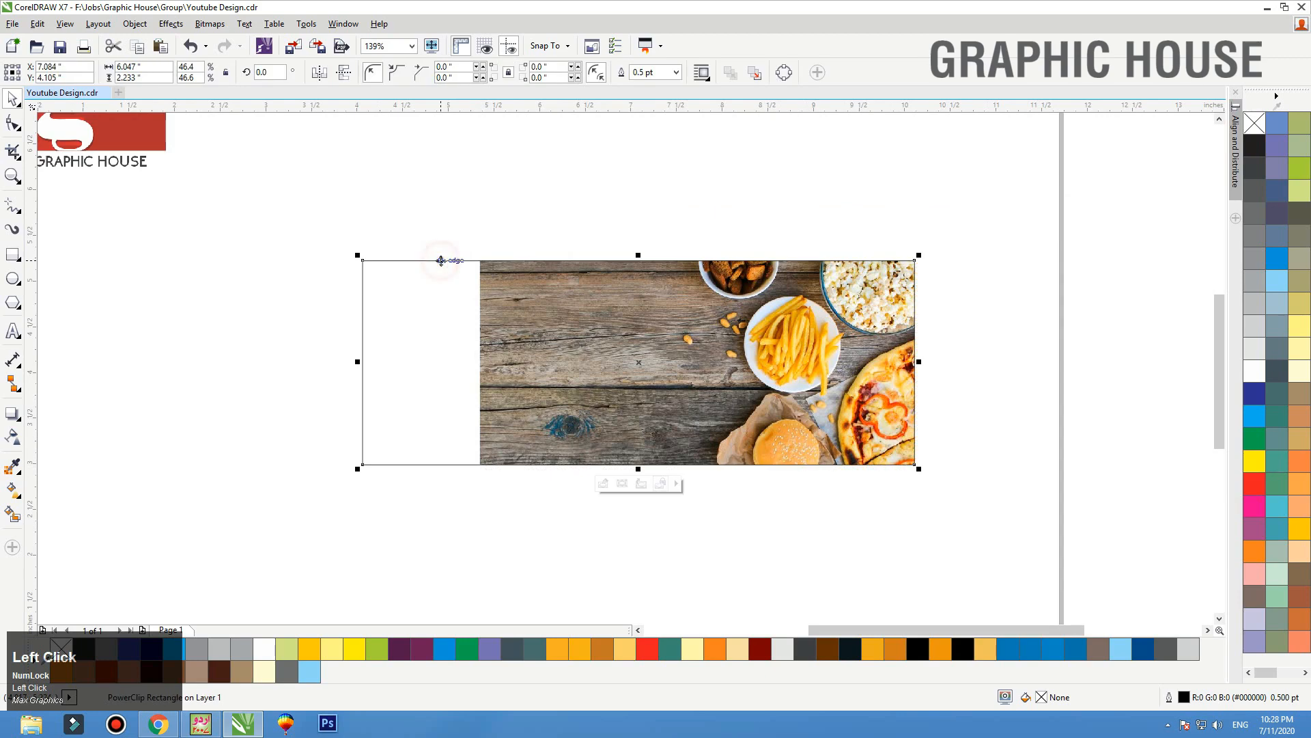
Add a one-step inside contour with an offset of about 0.161 inch to the PowerClip rectangle
left_click(14, 413)
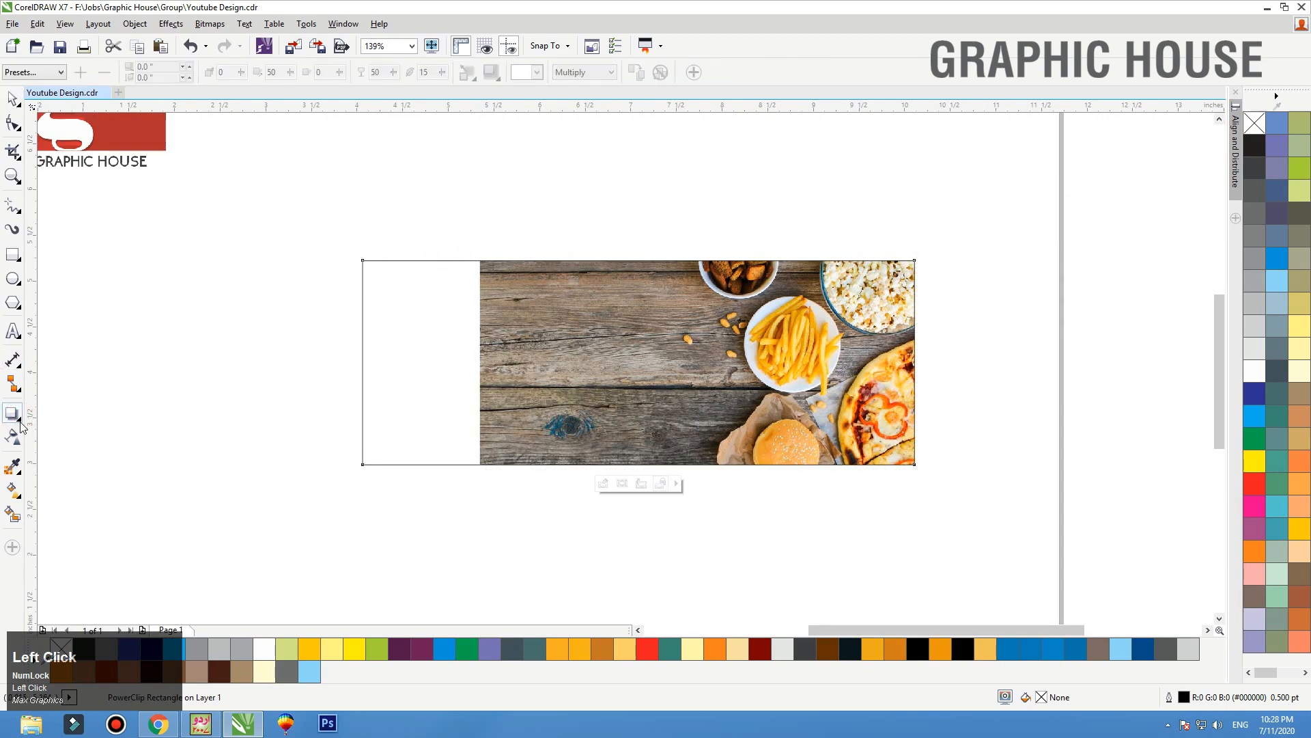
left_click(19, 419)
left_click(54, 430)
left_click_drag(425, 347, 377, 299)
key("space")
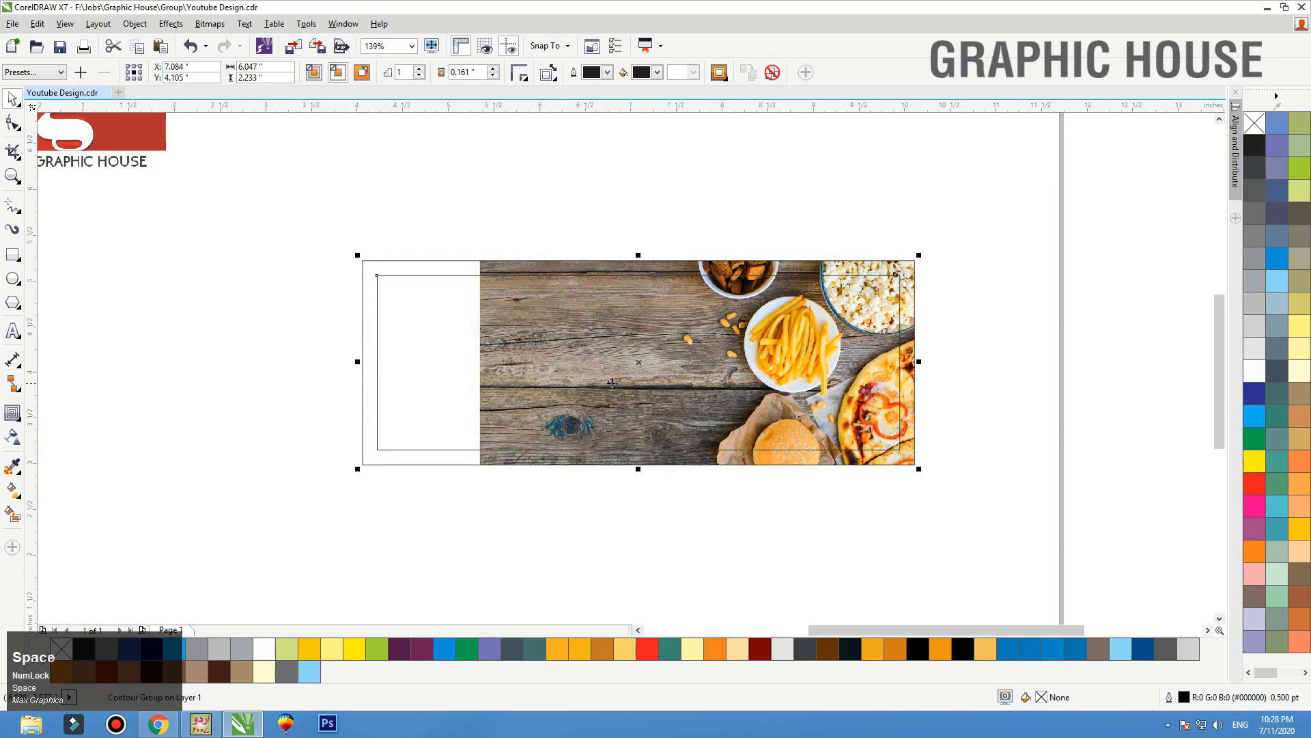
left_click(553, 247)
left_click_drag(546, 260, 504, 246)
key("ctrl+z")
Scale the photo inside the PowerClip to about 22.7% and fit it against the frame's right end
double_click(596, 279)
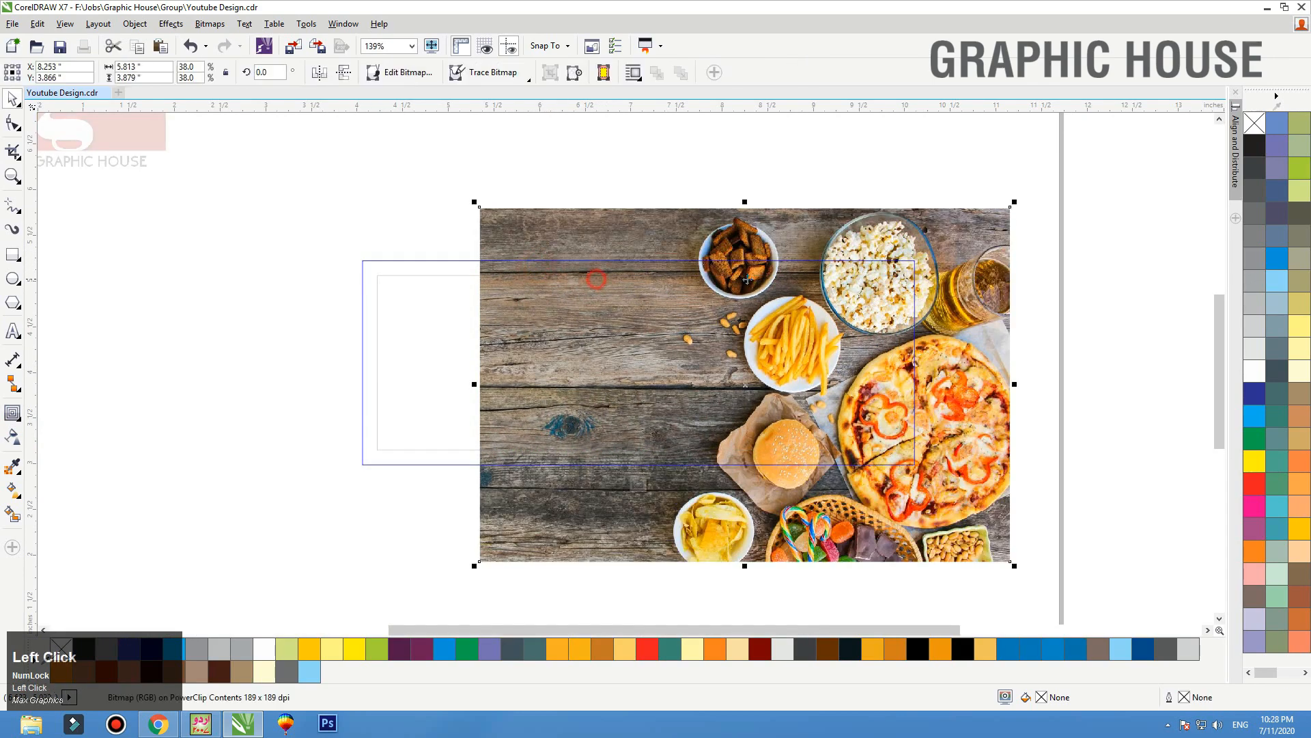
left_click_drag(1015, 203, 904, 279)
left_click_drag(791, 398, 793, 397)
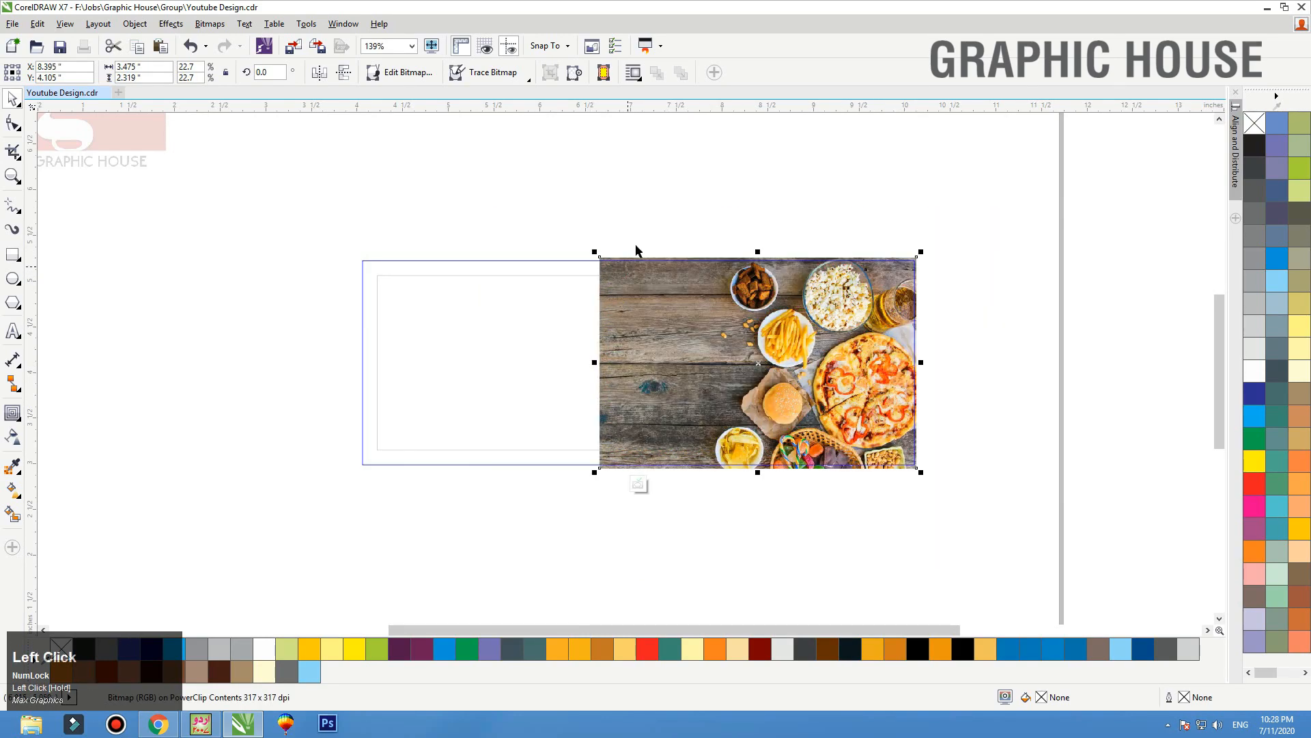
left_click(670, 220, "ctrl")
left_click(722, 216)
Move the Foodies Point text down to just above the cover banner
key("F4")
left_click(672, 194)
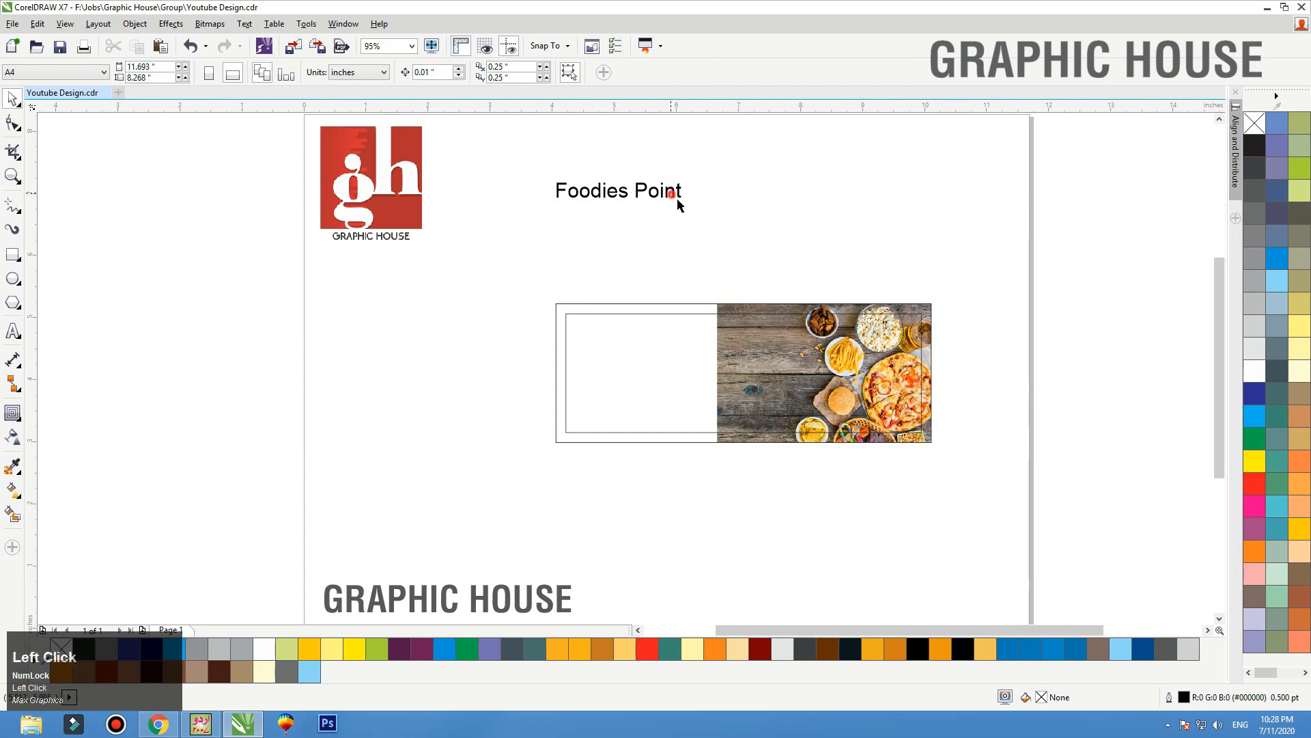
left_click_drag(678, 203, 747, 283)
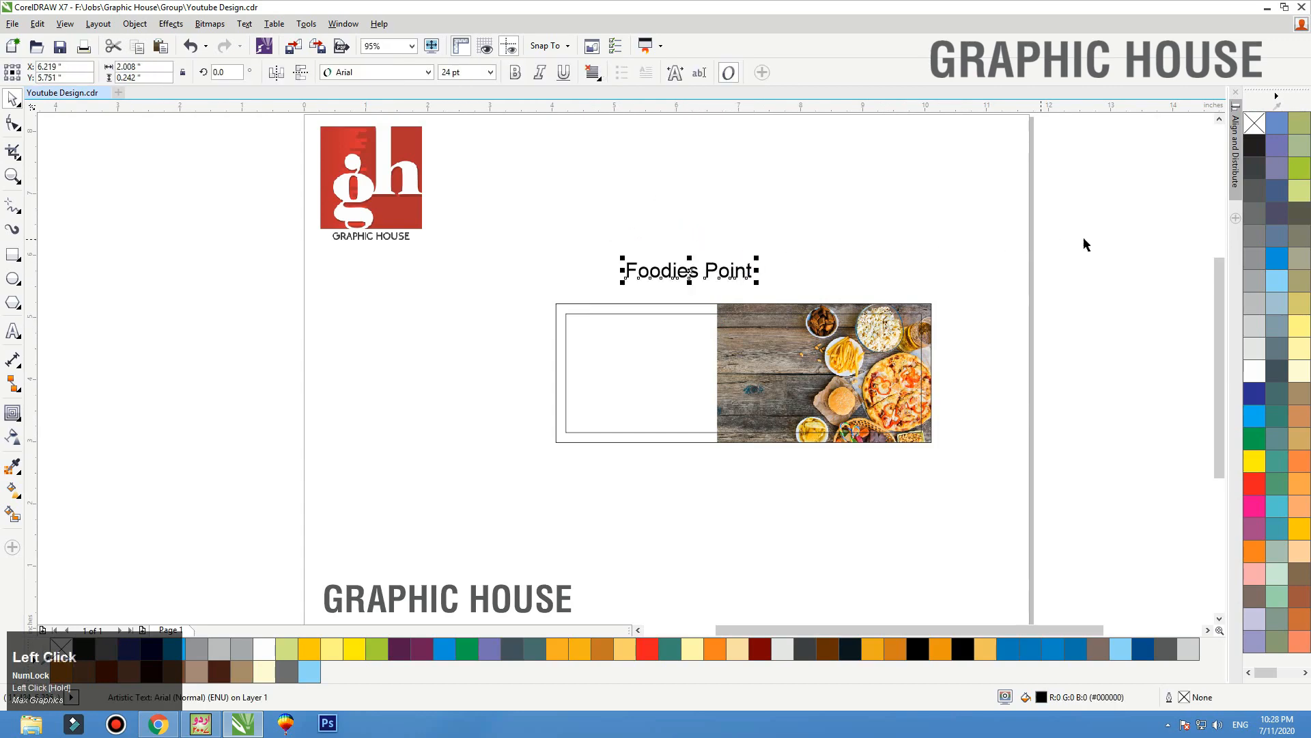
left_click_drag(1086, 244, 360, 499)
key("shift+F2")
left_click(756, 190)
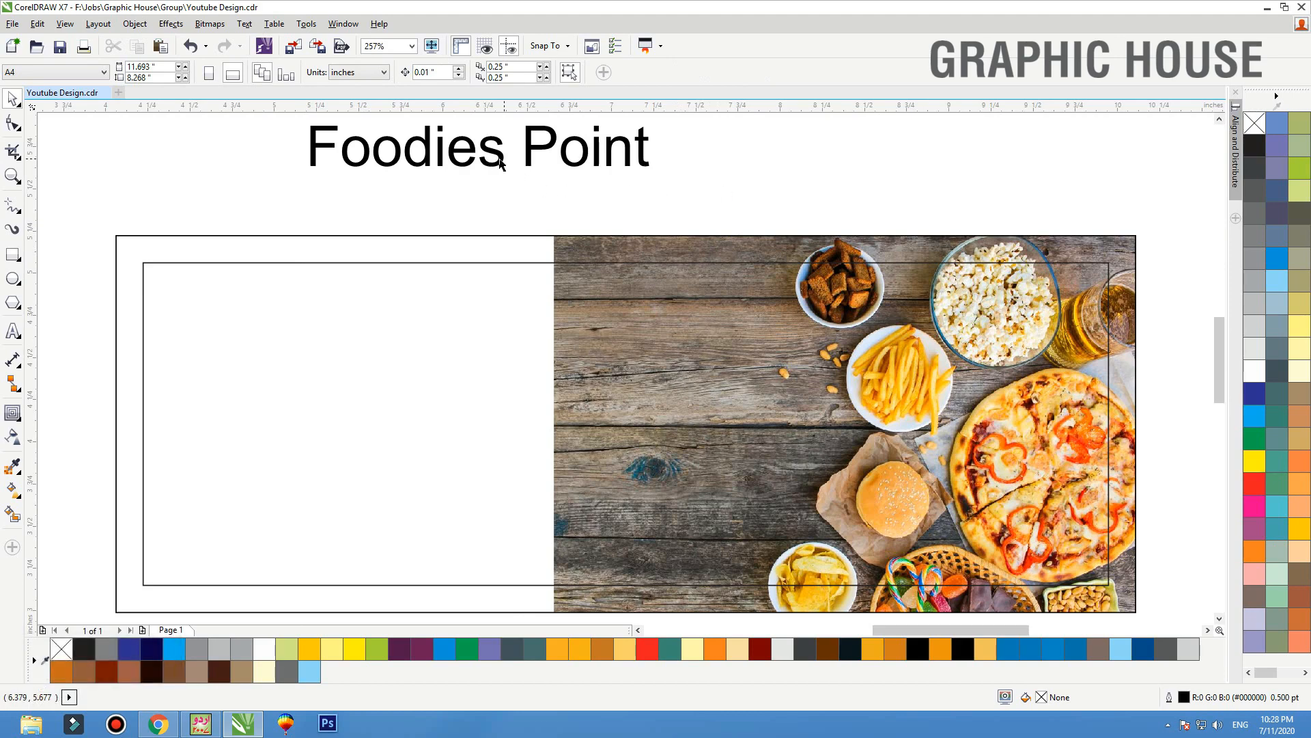
left_click_drag(500, 163, 514, 177)
Edit the PowerClip contents and apply a linear transparency that fades out the food photo's left edge
left_click(683, 256)
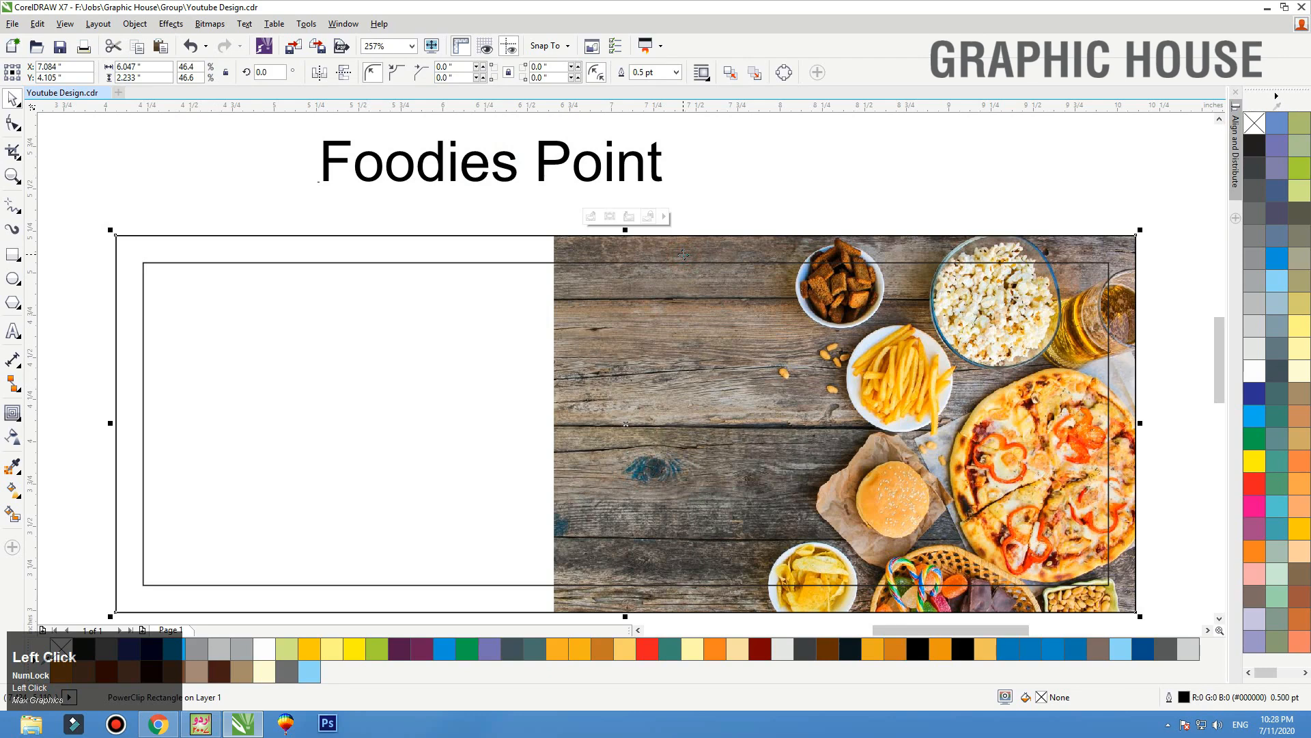
key("F3")
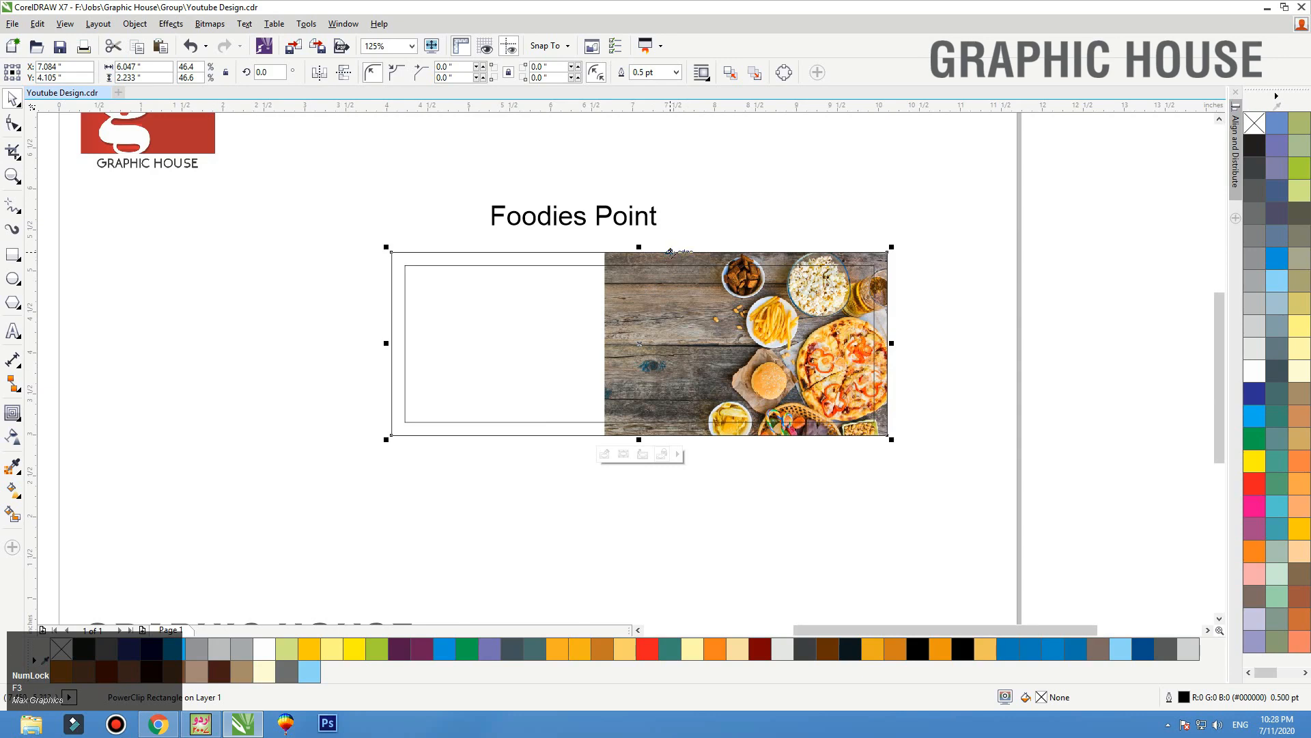
left_click(642, 455)
left_click(814, 328)
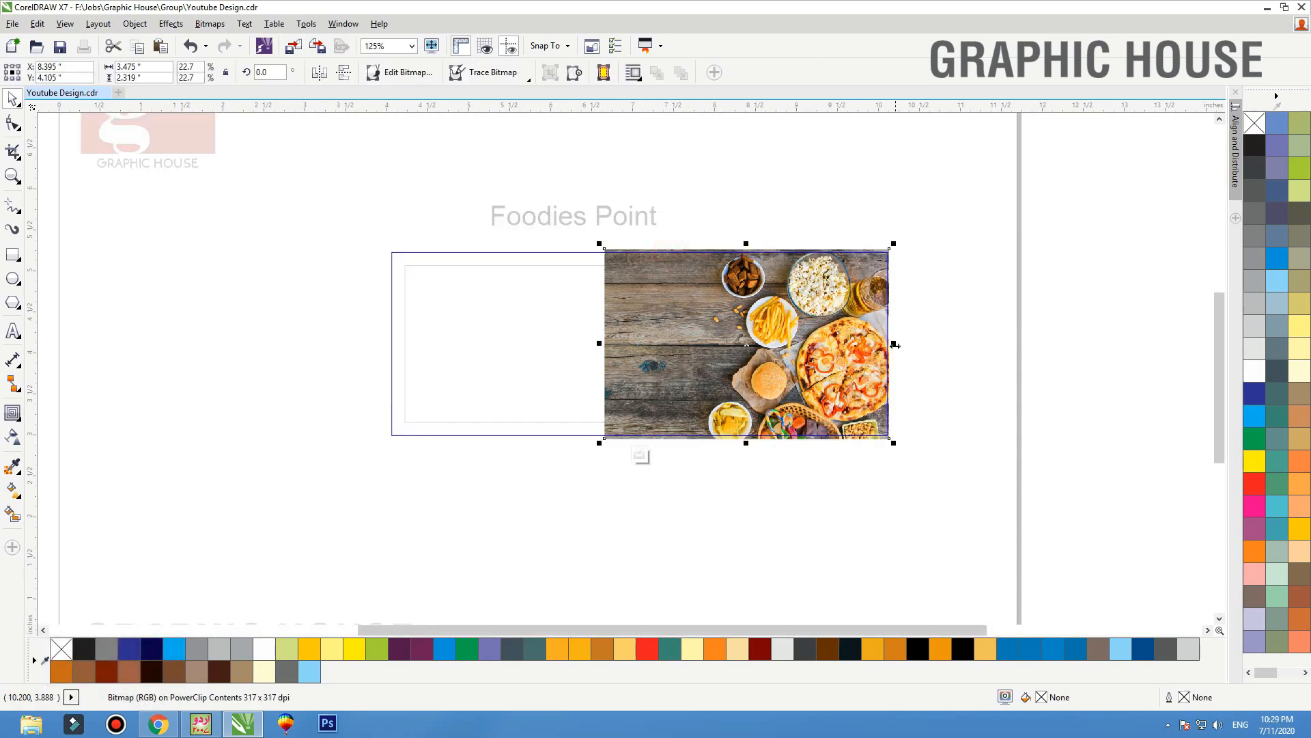
left_click(11, 439)
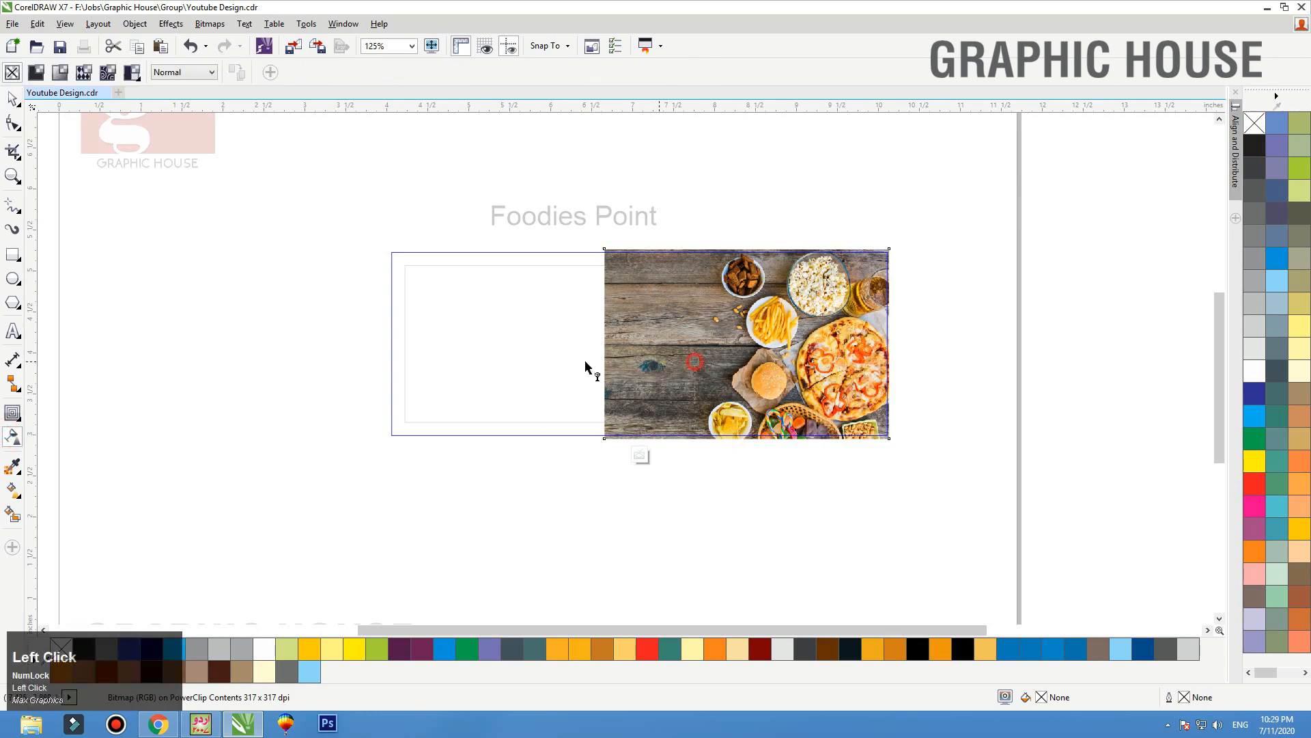
left_click_drag(585, 362, 694, 360)
key("space")
key("space")
left_click_drag(583, 362, 620, 363)
key("space")
left_click(775, 216, "ctrl")
Sample the brown-grey wood colour from the photo and fill the banner rectangle with it (C44 M44 Y49 K8)
key("shift+F2")
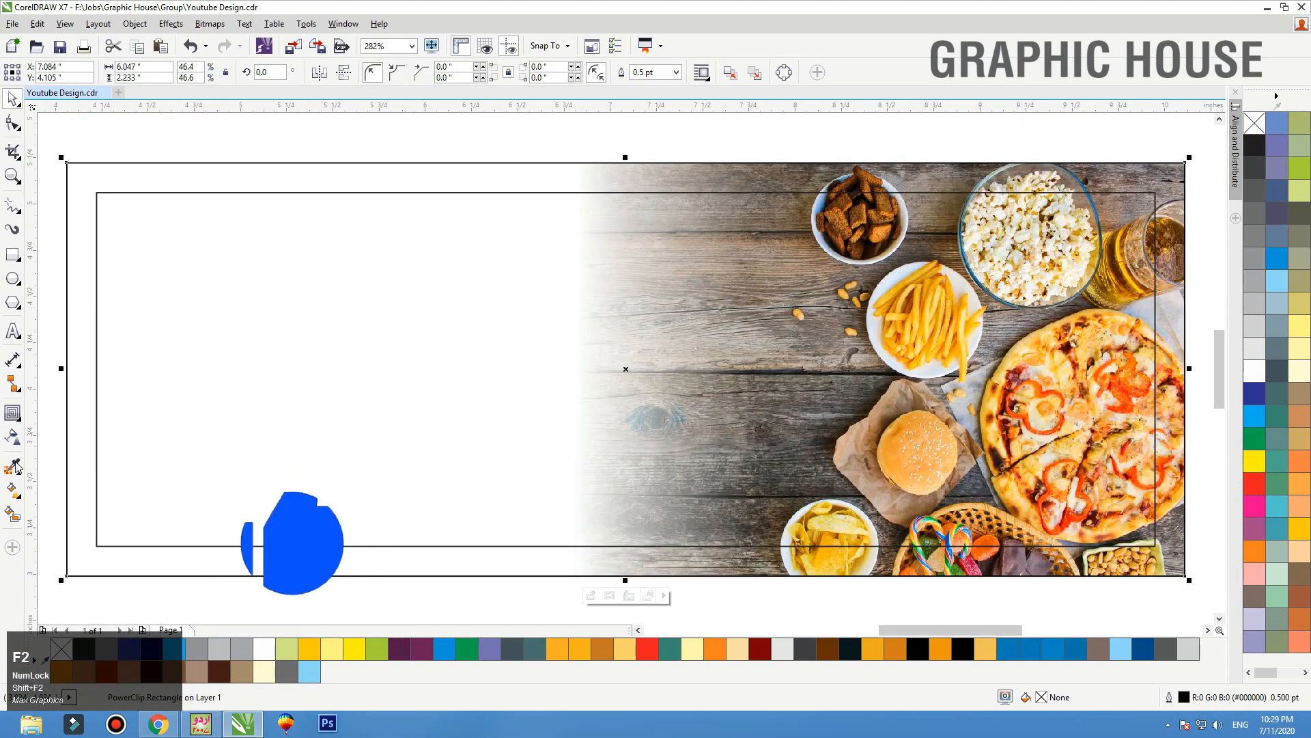
left_click(12, 466)
left_click(770, 193)
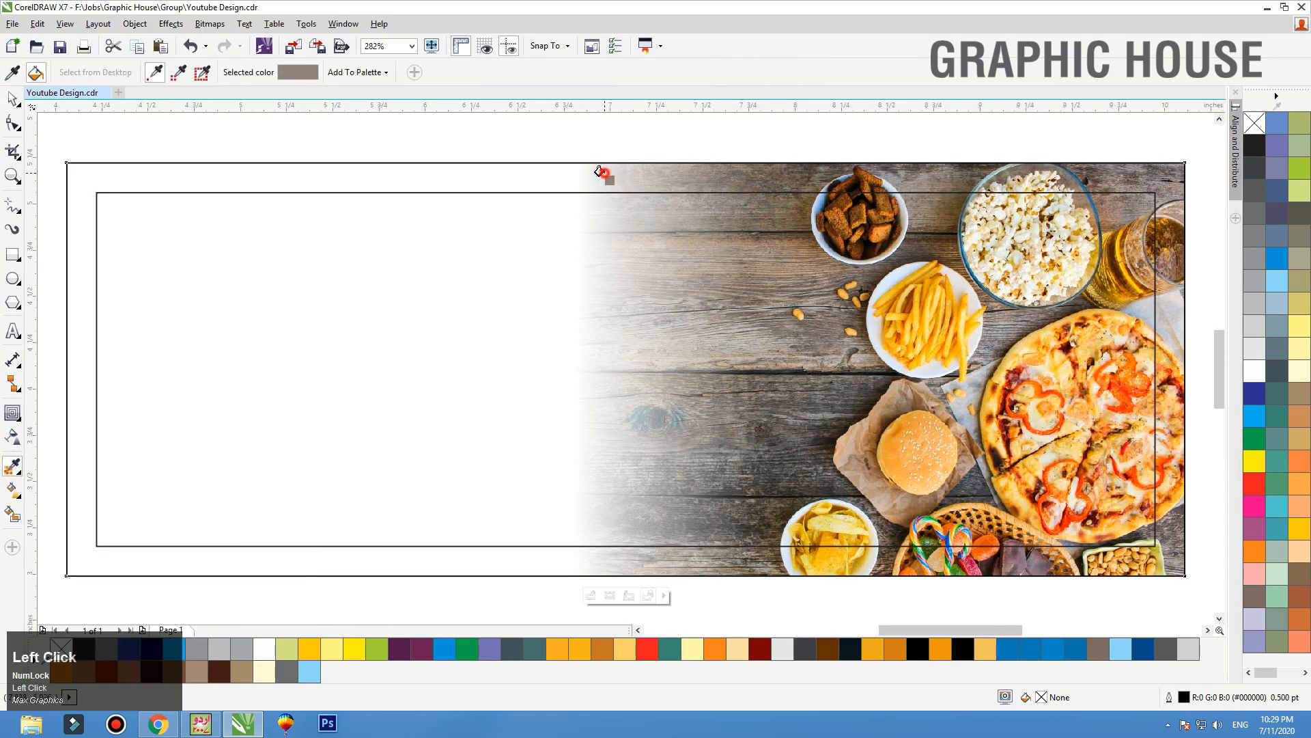
left_click(595, 171)
key("space")
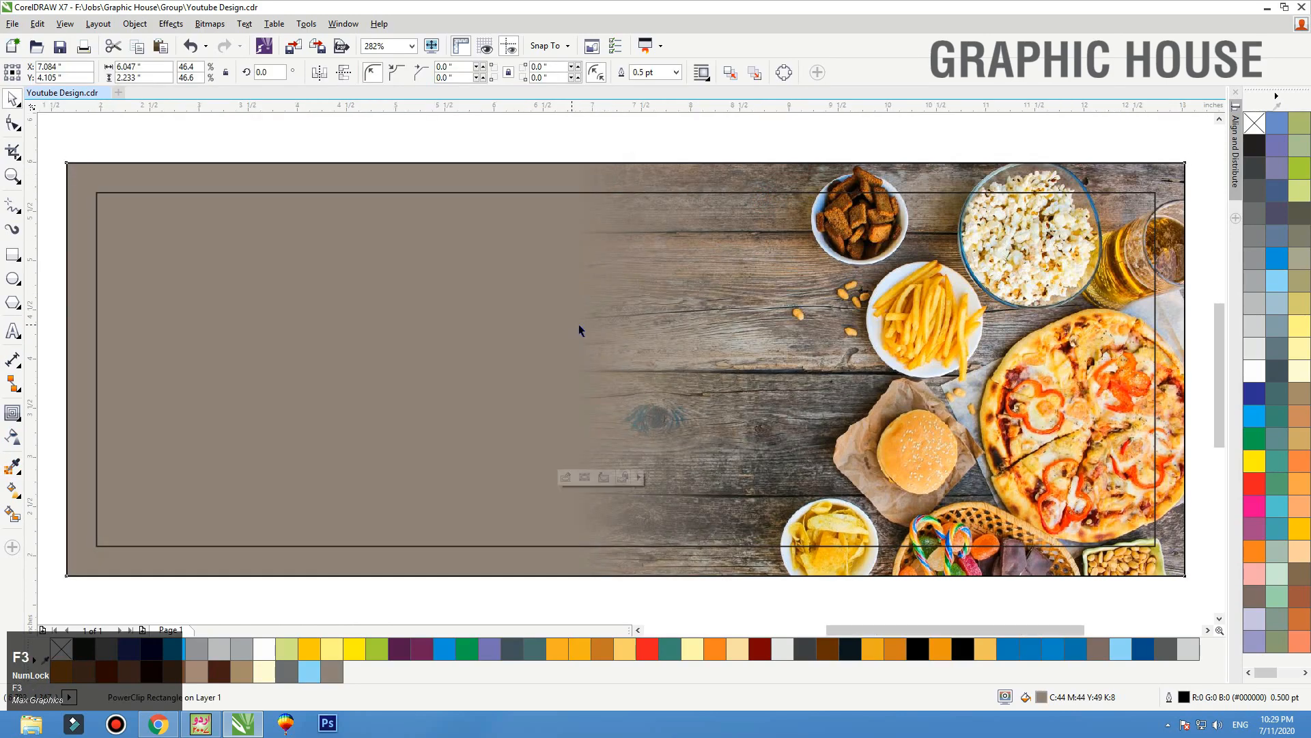
Duplicate the Foodies banner together with its inner guide rectangle directly below the original
key("F3")
left_click(803, 174)
key("F3")
left_click_drag(882, 210, 518, 376)
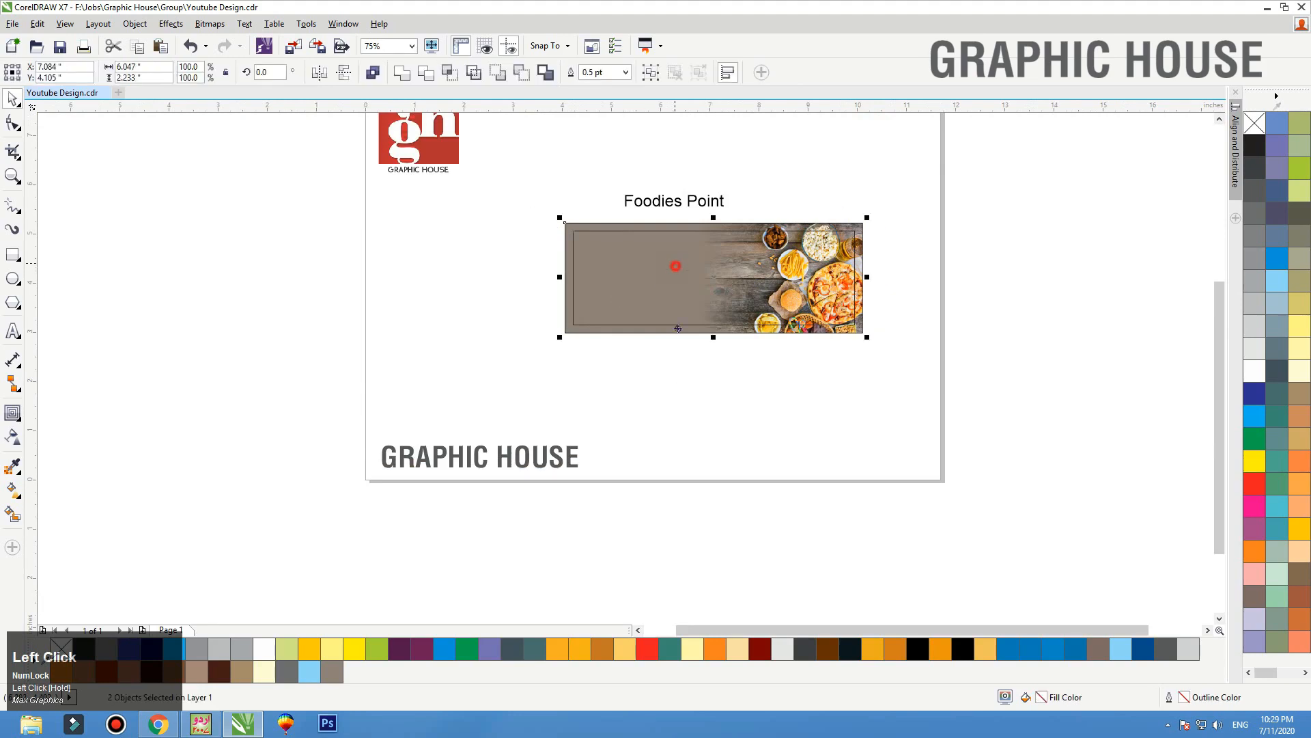
right_click(677, 392)
left_click_drag(676, 266, 677, 384)
left_click(900, 338)
Edit the lower banner's PowerClip contents and remove the transparency from the food photo
key("F2")
left_click_drag(926, 328, 455, 473)
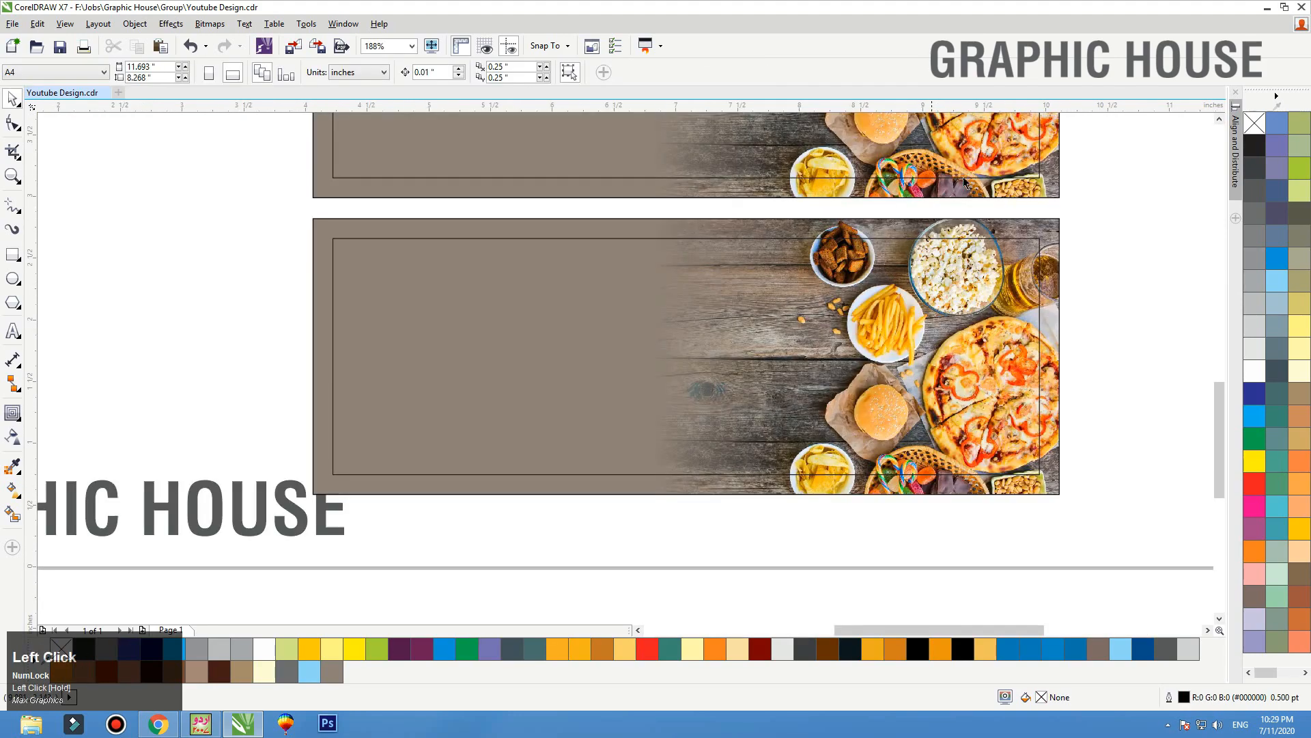
double_click(1053, 239)
left_click(12, 437)
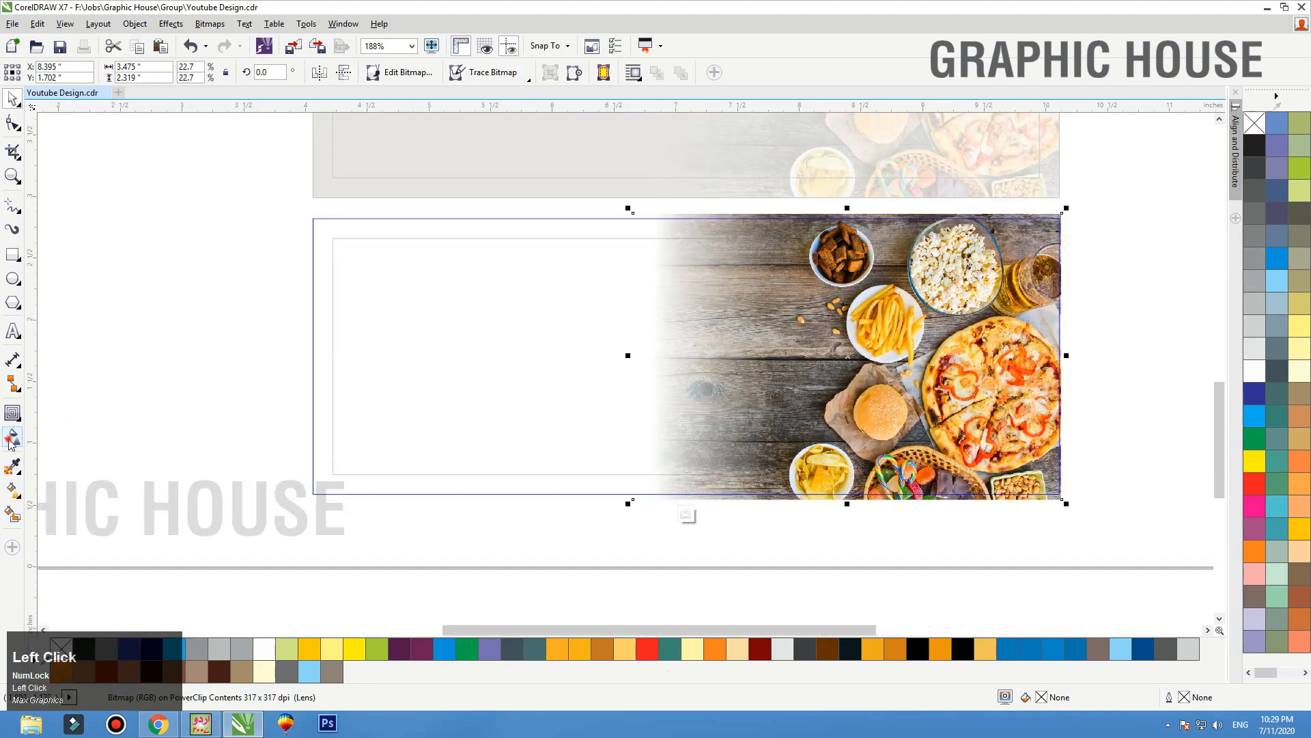
left_click(12, 72)
key("space")
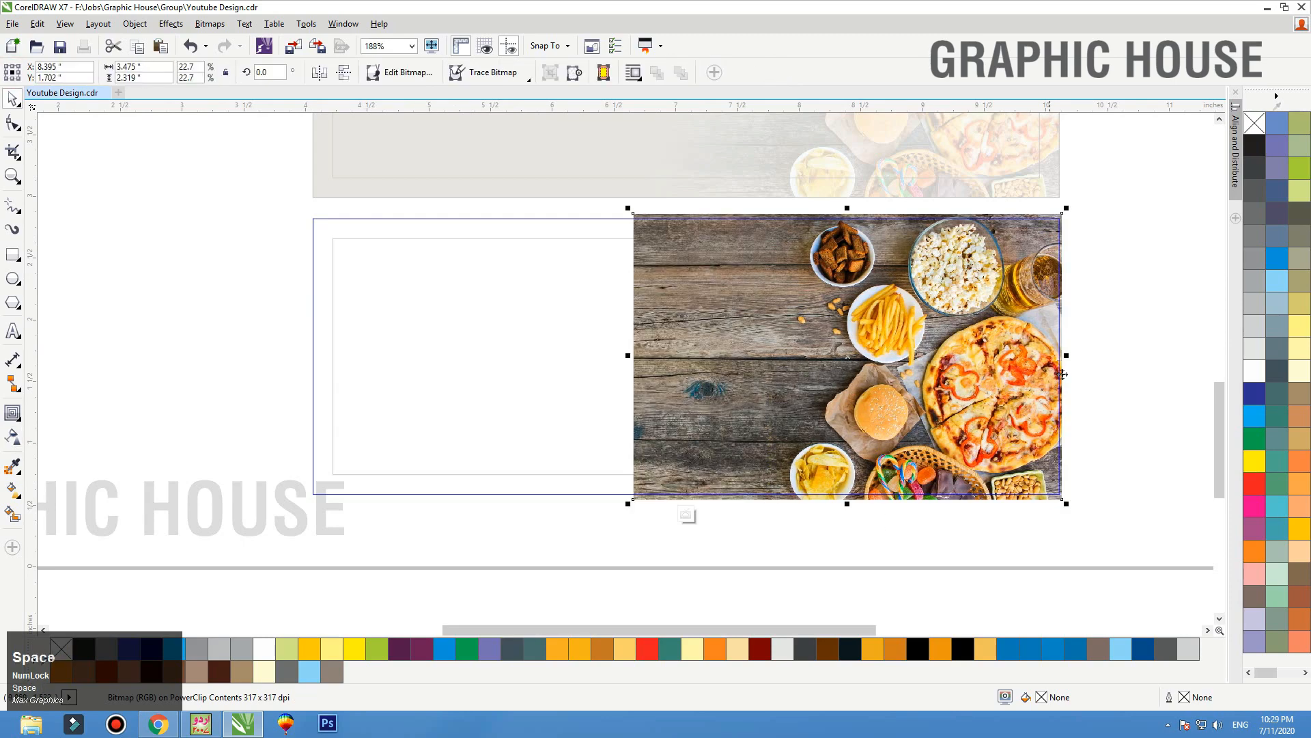
Mirror a copy of the food photo horizontally against its left edge and nudge it 0.01 inch right to close the seam
left_click_drag(1066, 356, 261, 321)
right_click(565, 360)
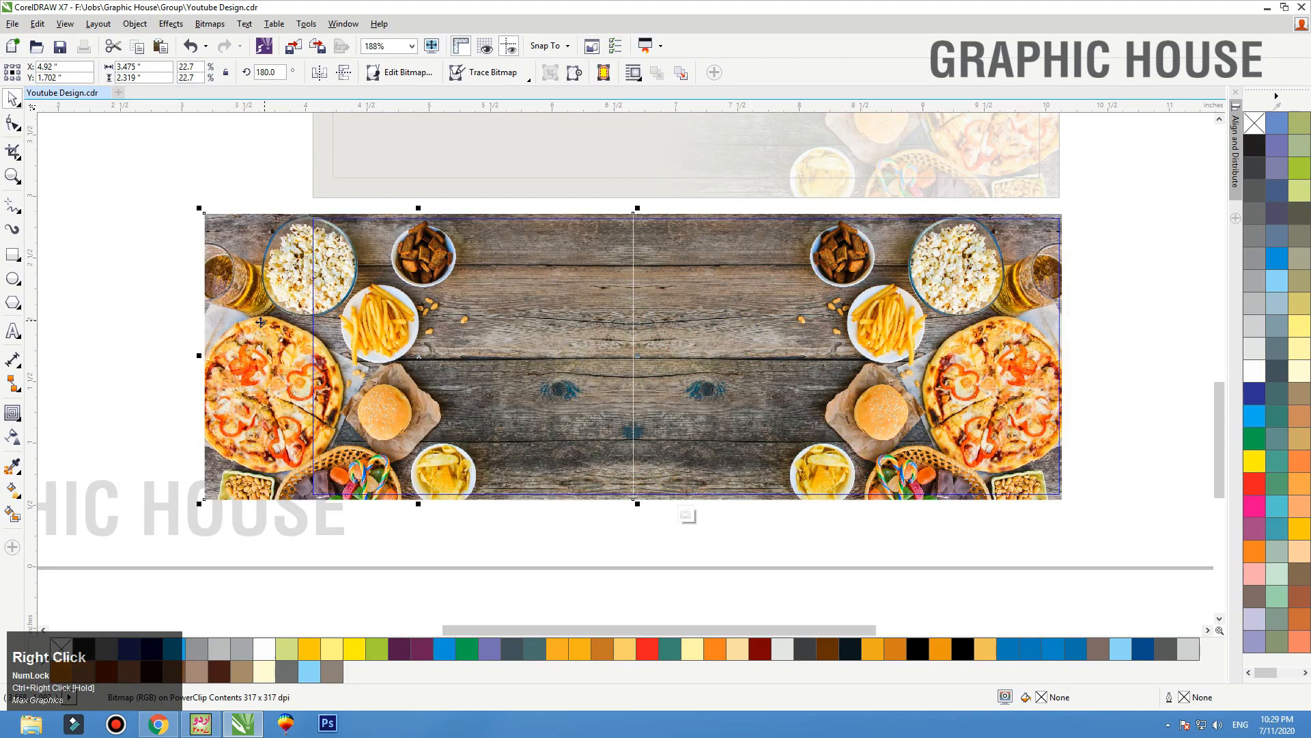
key("Right")
Stretch the mirrored photo leftward to about 8.62 inches wide so plain wood fills the banner, and finish editing the PowerClip
key("F3")
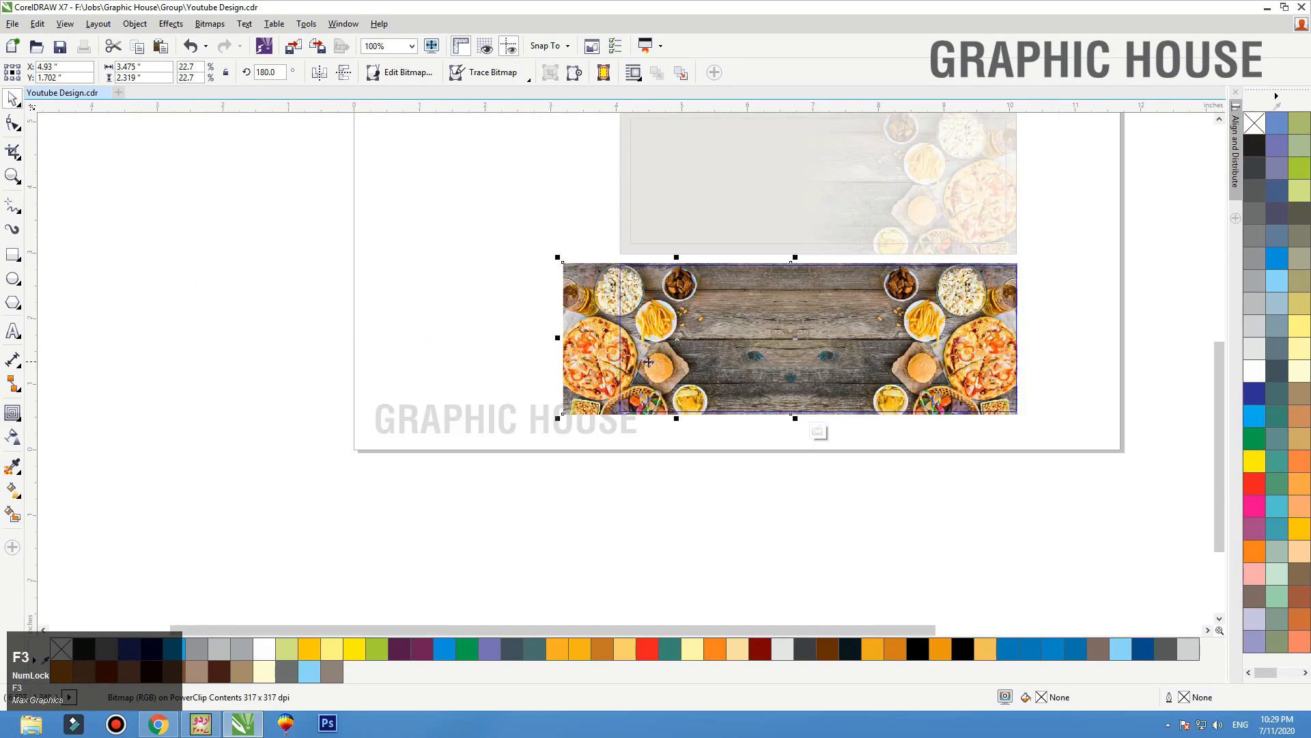
left_click_drag(558, 339, 220, 337)
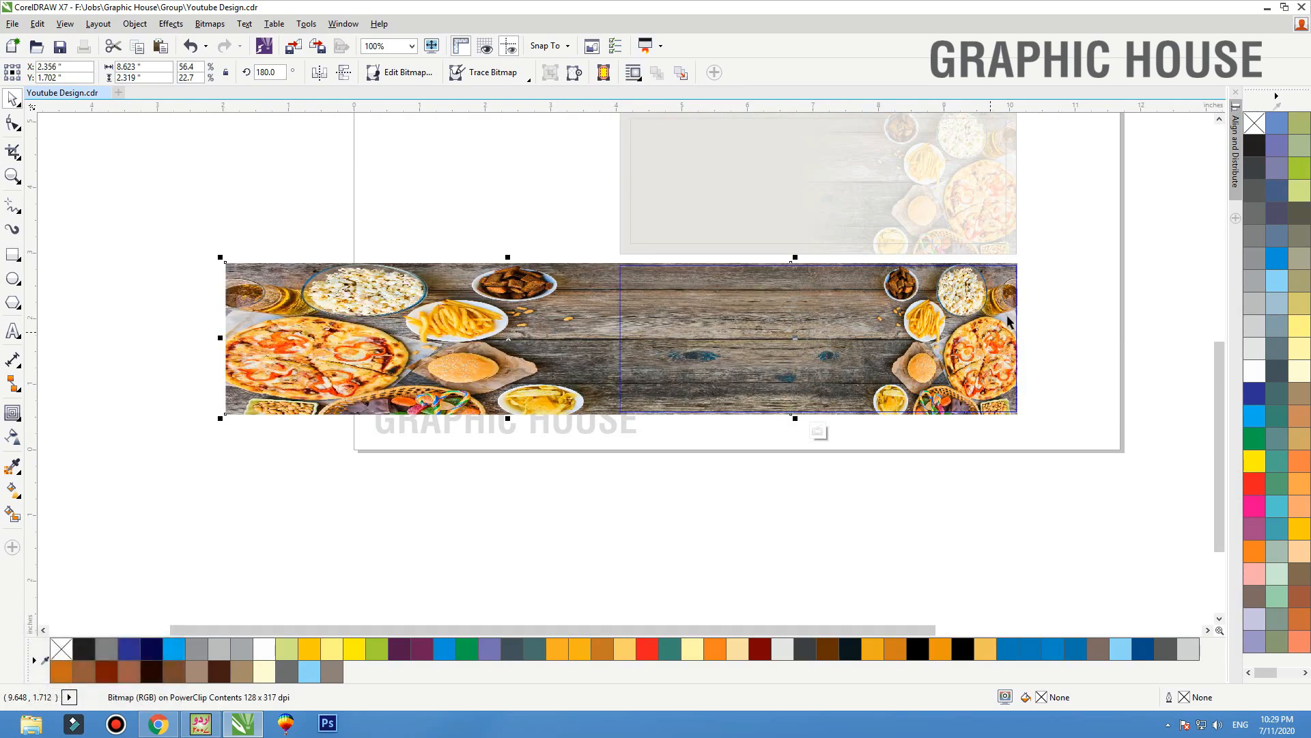
left_click(1101, 281)
key("F4")
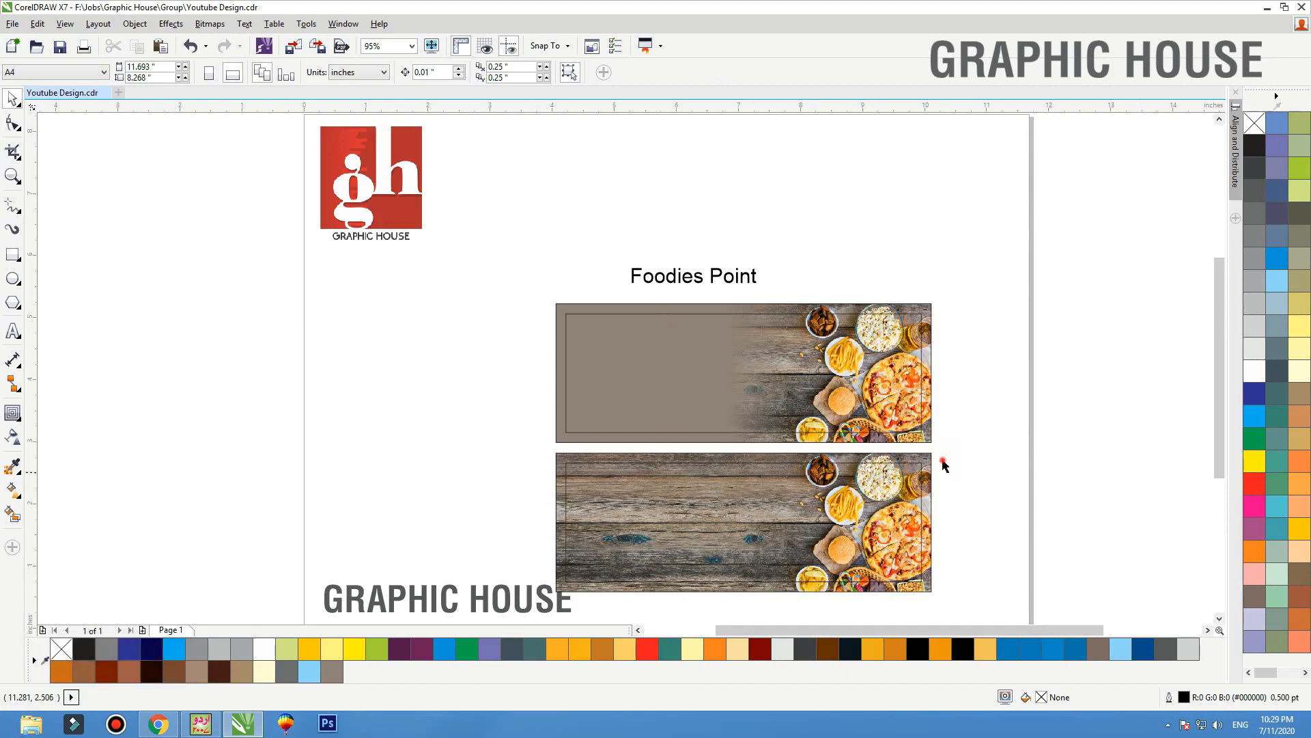
Delete the original faded banner with its guide rectangle and move the wood banner up beneath the Foodies Point text
left_click_drag(940, 460, 548, 317)
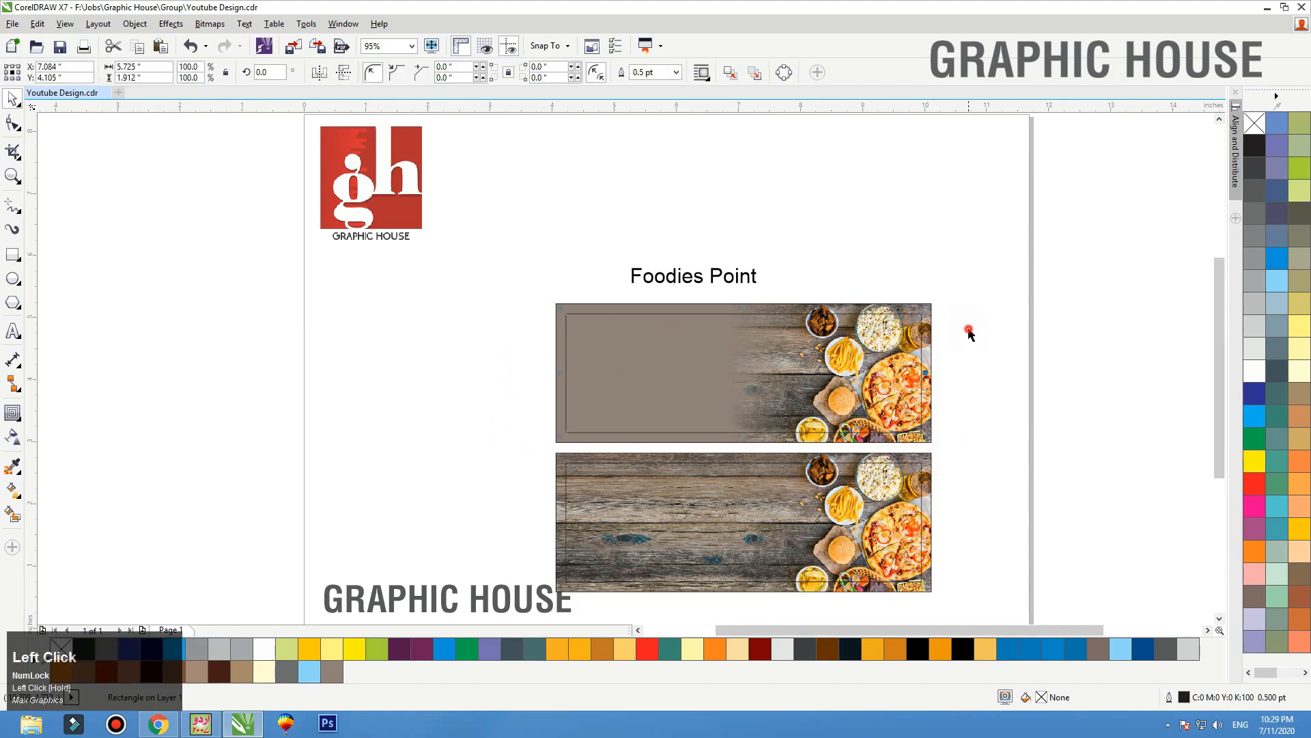
left_click_drag(950, 299, 957, 589)
key("Delete")
left_click_drag(826, 506, 802, 366)
left_click(811, 202)
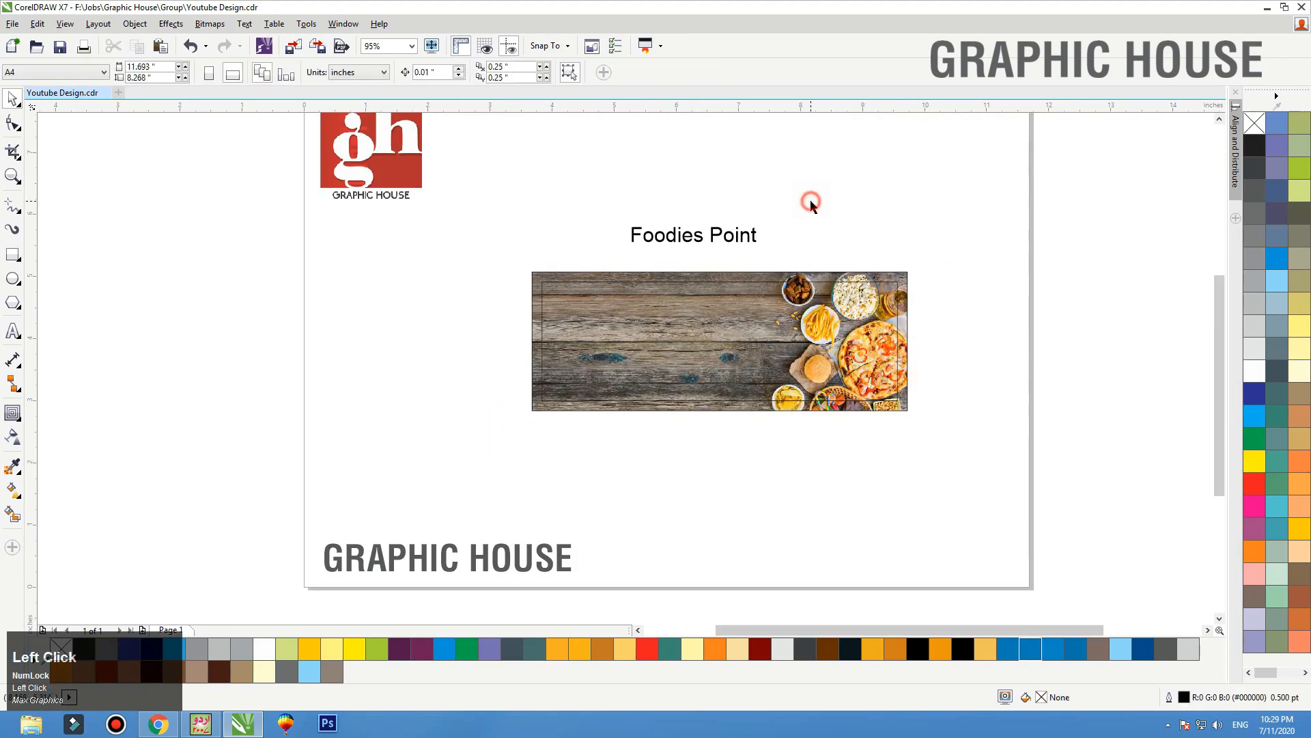
Remove the outline from the wood banner's PowerClip rectangle
key("F4")
left_click(724, 319)
key("shift+F2")
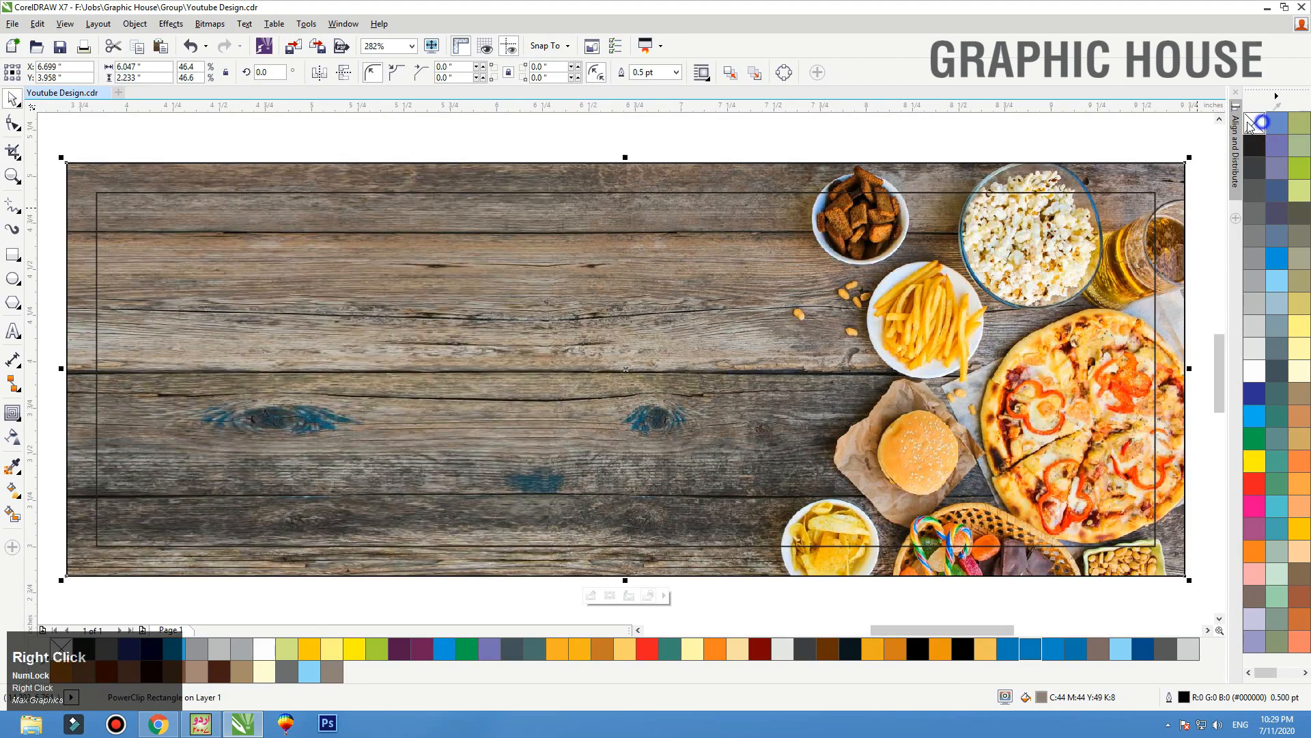
left_click(1098, 123)
key("F3")
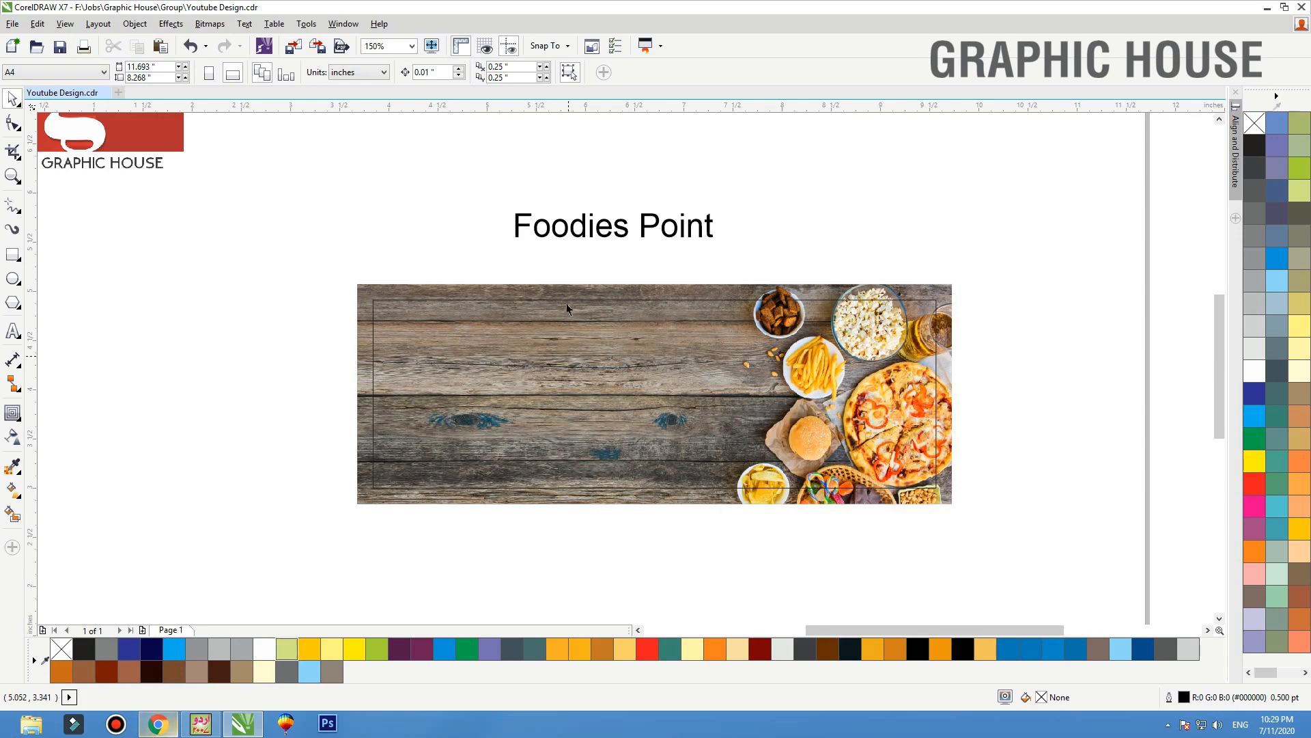
Select all of the Foodies Point text above the banner and copy it
double_click(628, 227)
double_click(628, 228)
left_click(612, 229)
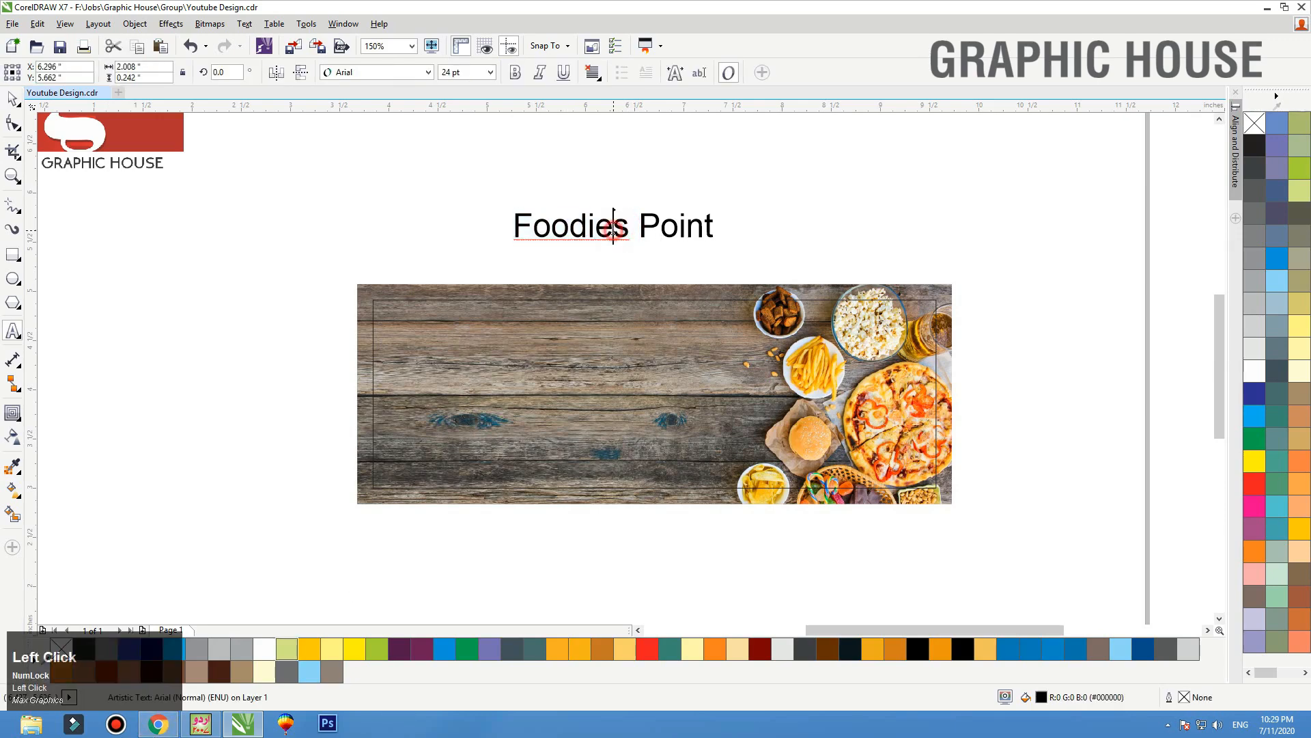
right_click(603, 230)
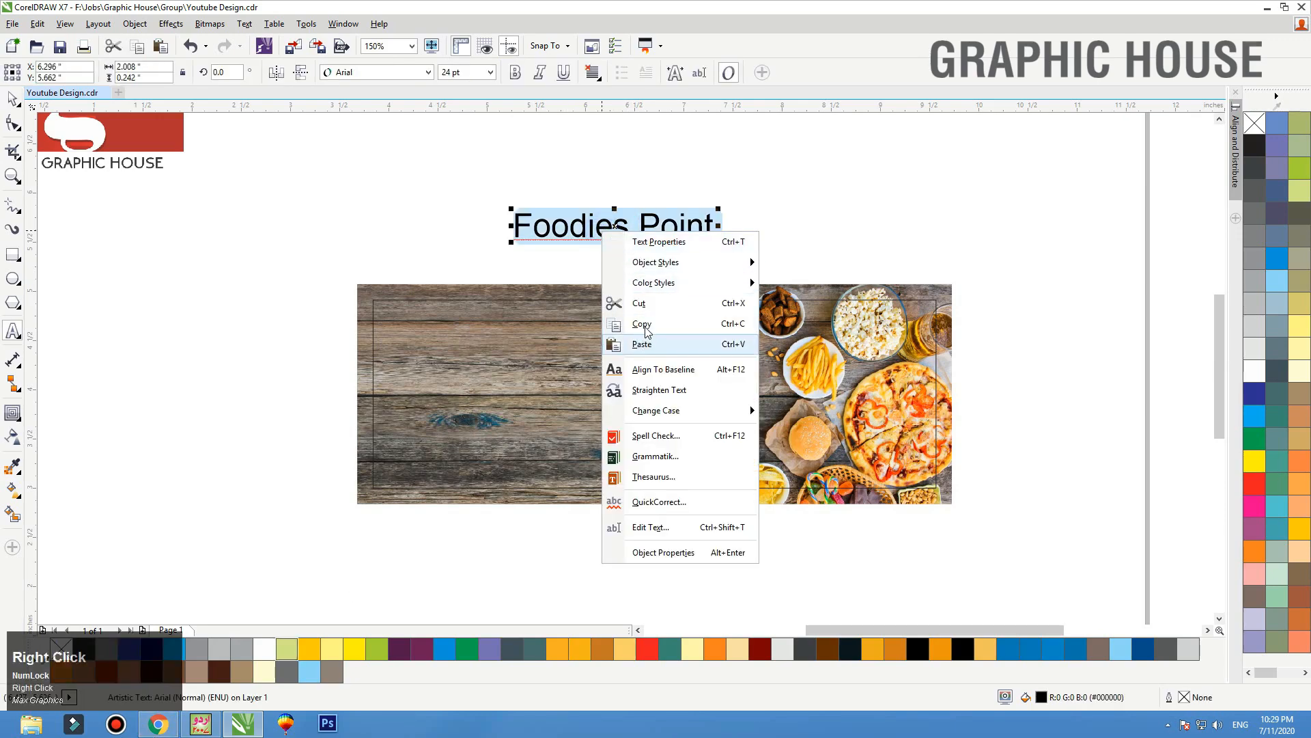
left_click(642, 323)
Switch to Chrome, search Google Images for "Foodies Point" and look through the results for a logo
left_click(1262, 7)
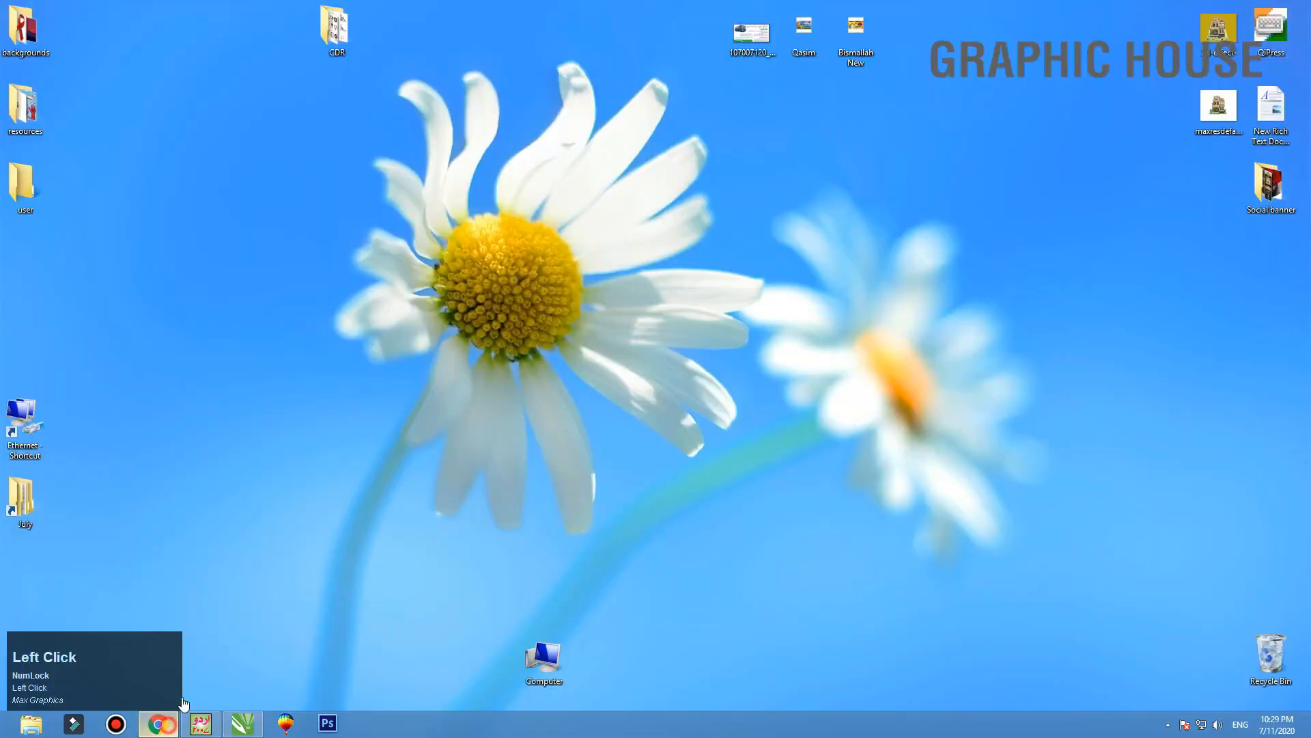
left_click(158, 724)
type("Foodies Point")
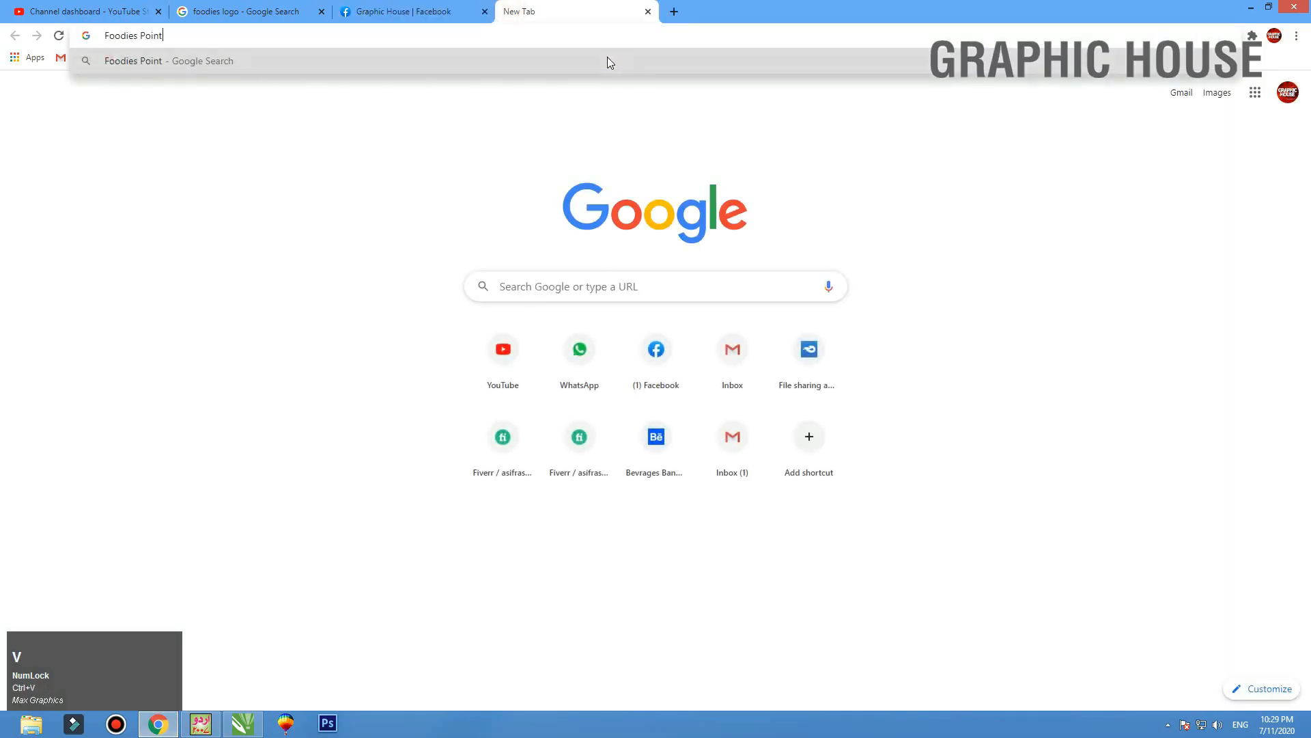
key("Return")
left_click(209, 143)
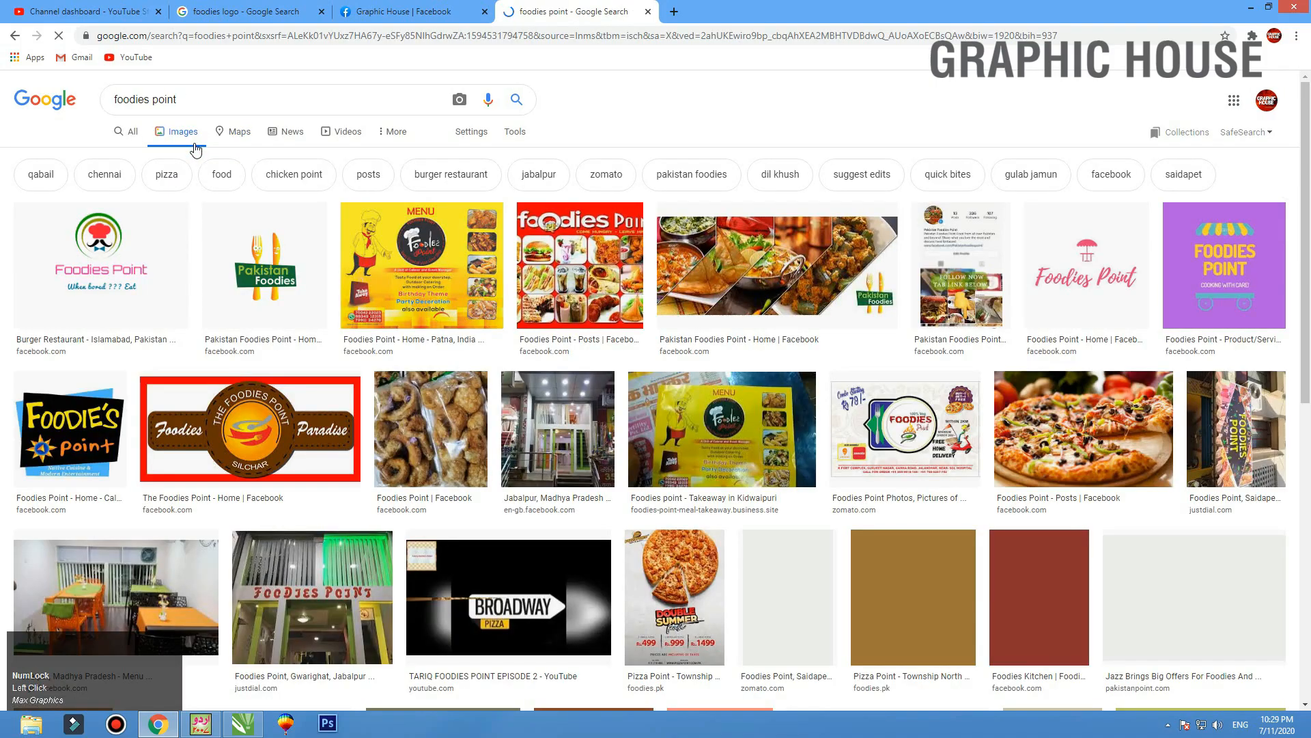
scroll(196, 150, "down", 2)
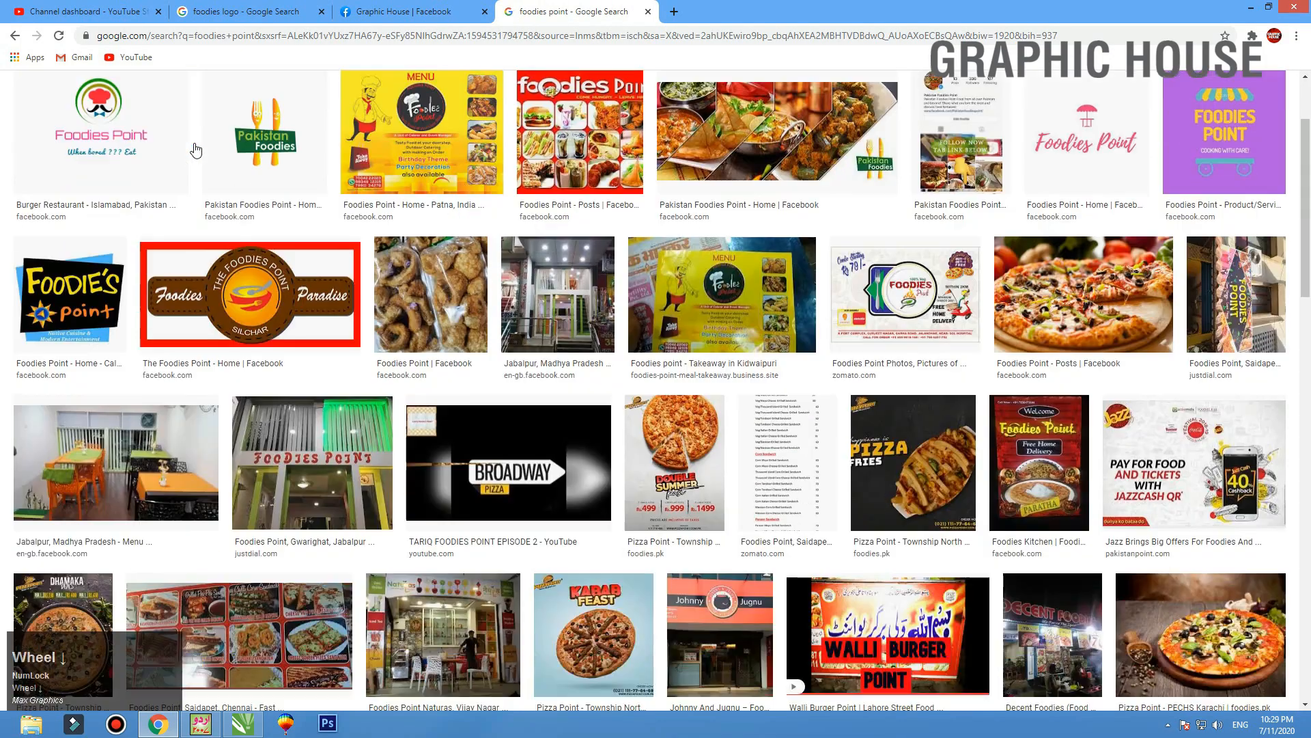
scroll(196, 150, "down", 3)
scroll(170, 137, "up", 5)
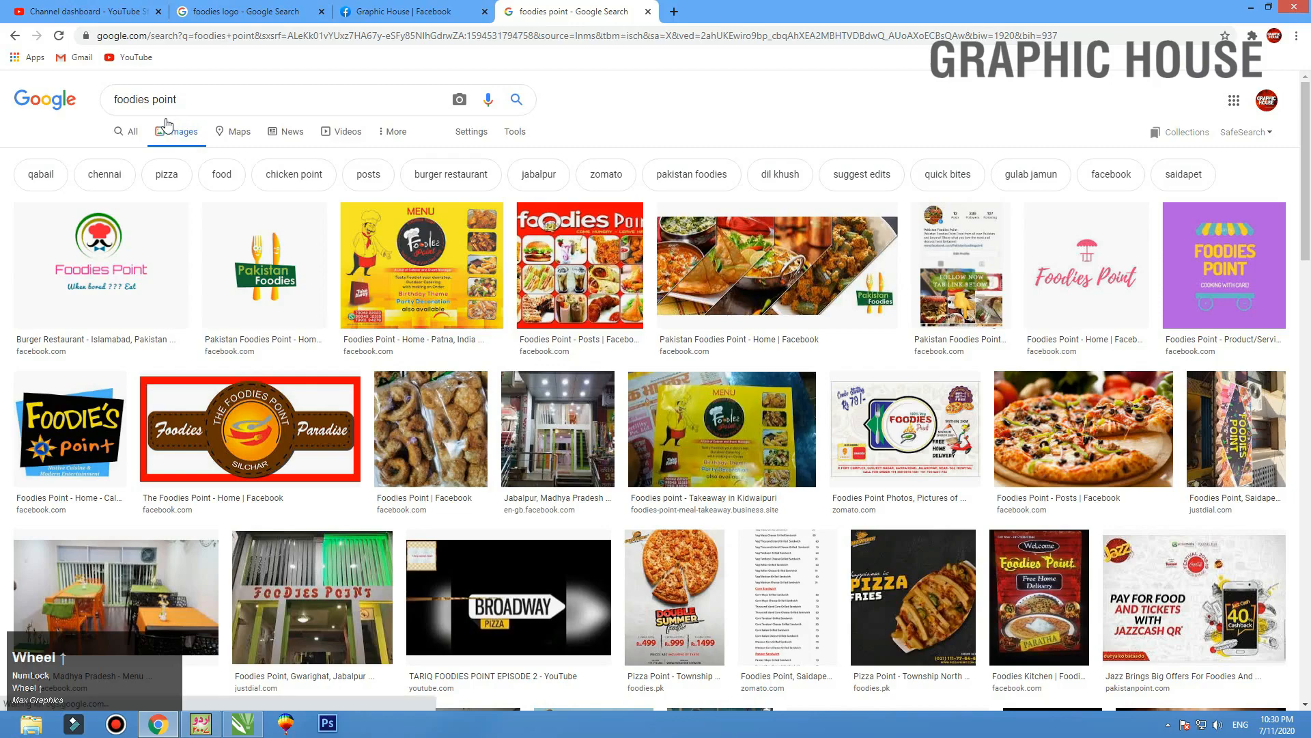
Change the image search to "foodies logo"
left_click_drag(149, 99, 243, 106)
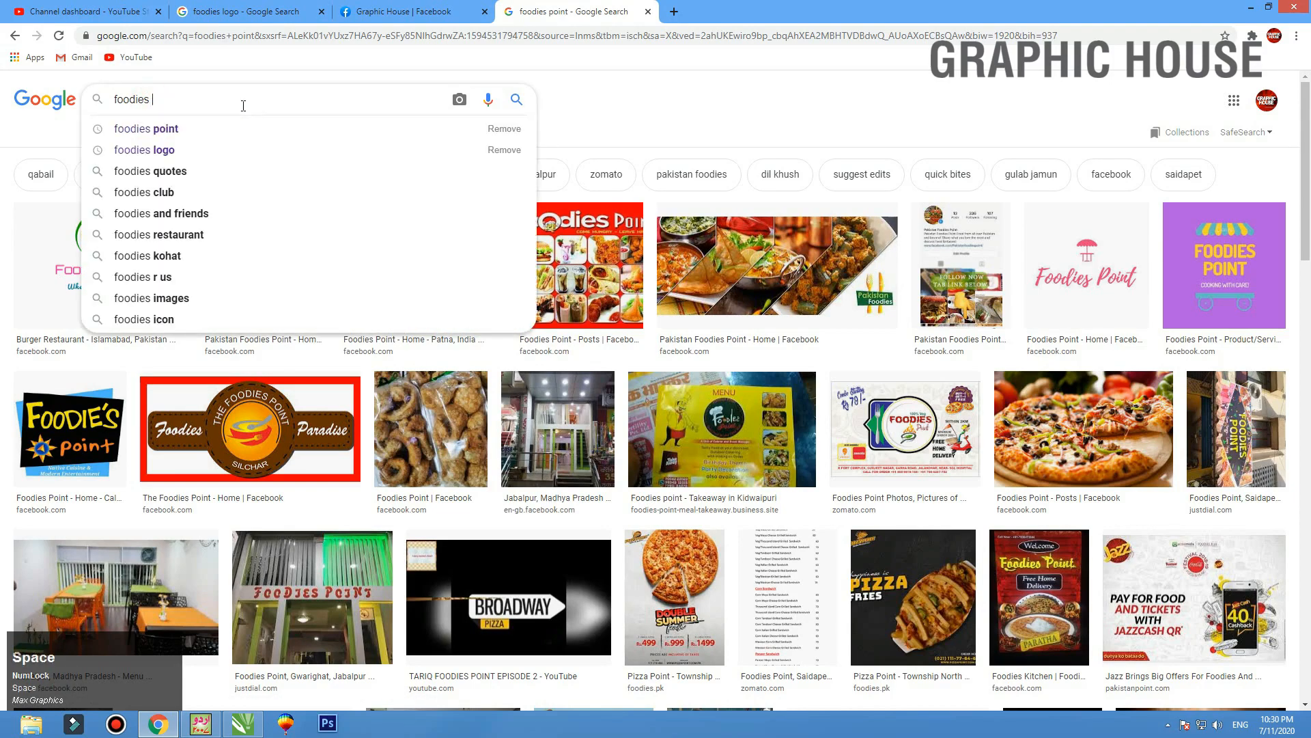
key("Return")
left_click(243, 105)
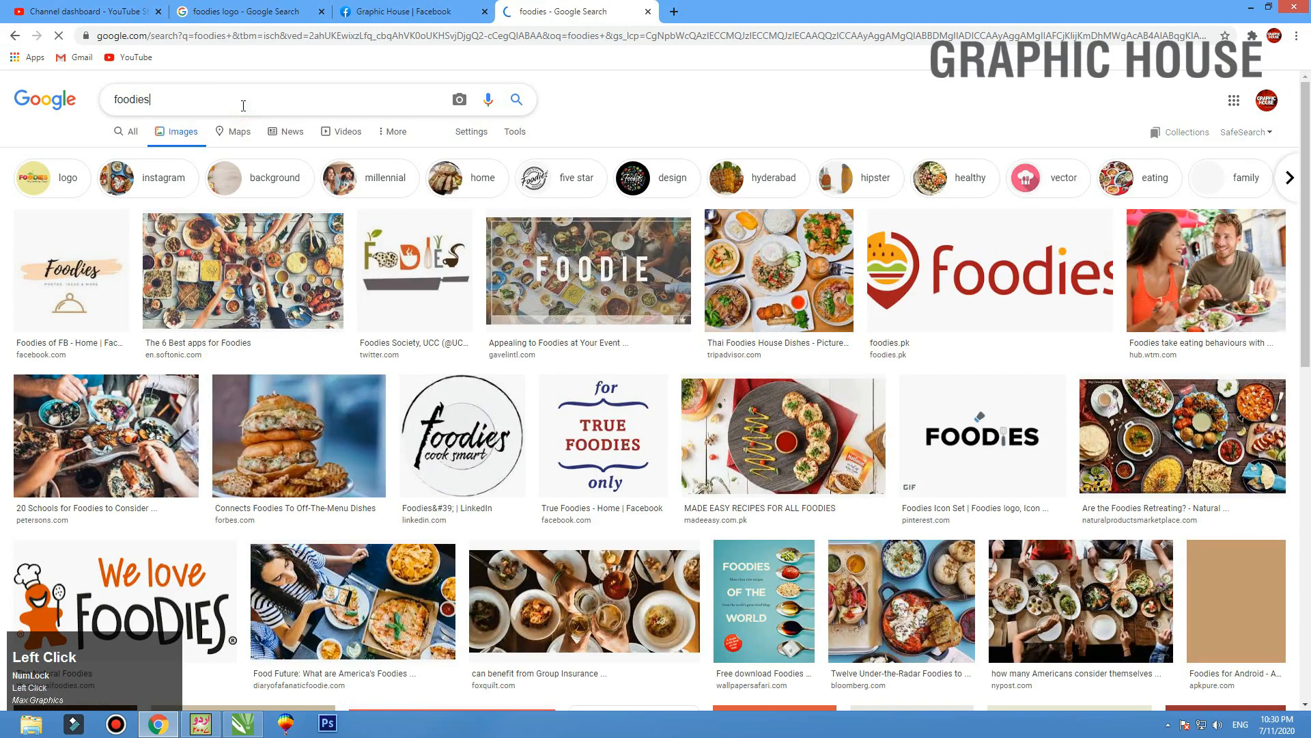
type("logo")
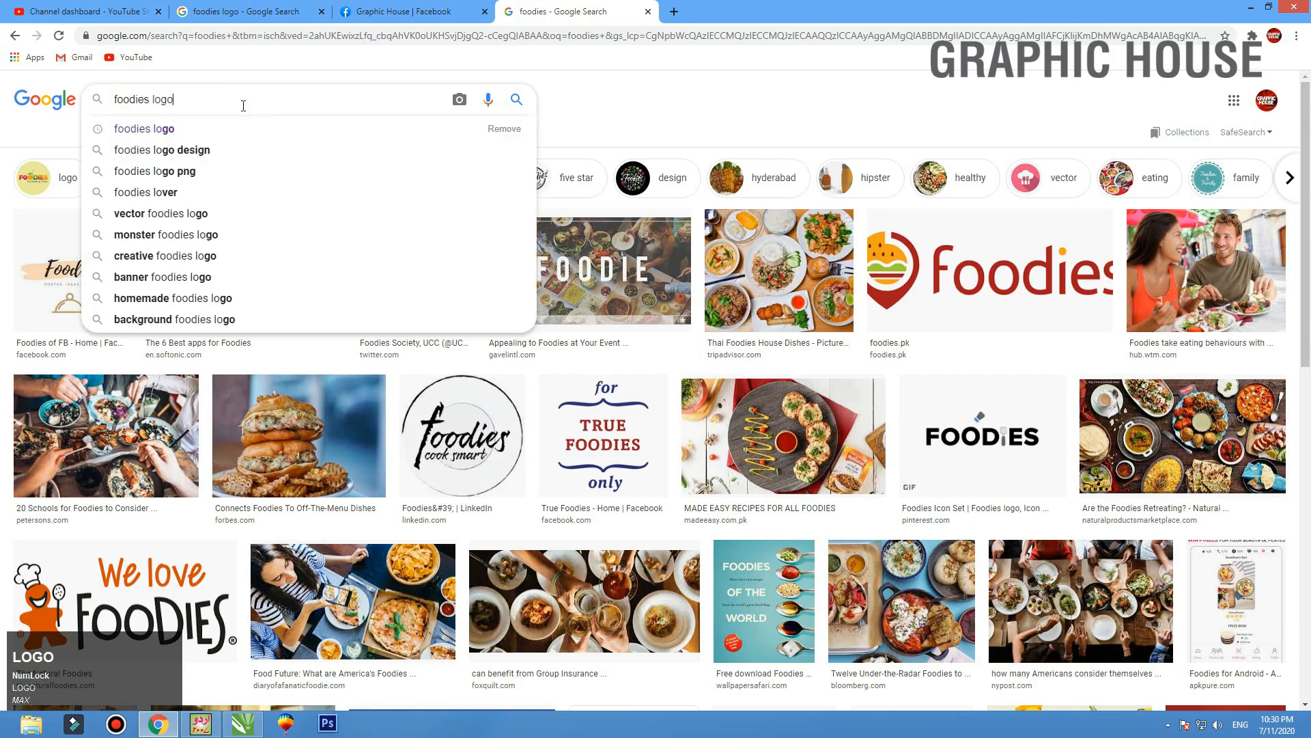
key("Return")
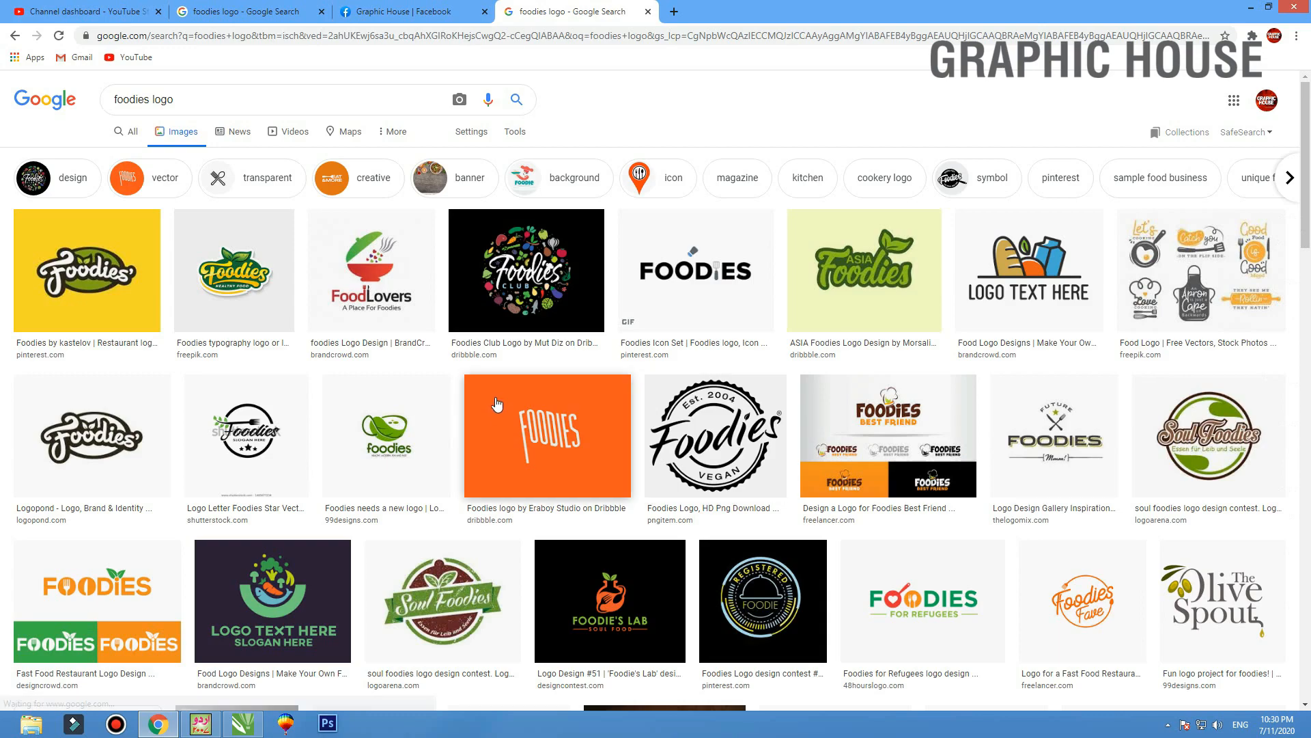
Find the brush-lettered Foodies logo with the orange splash and save it as foodies.png in the Social banner folder
scroll(497, 404, "down", 9)
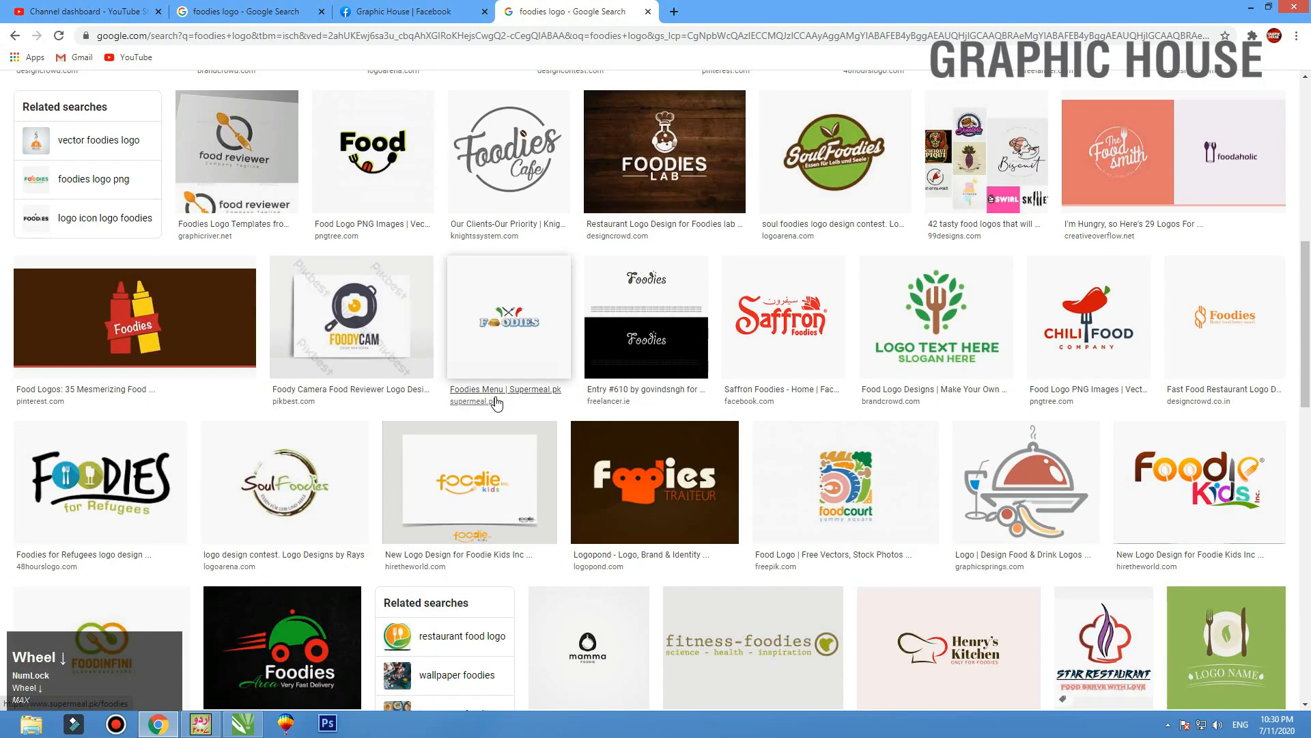
scroll(496, 403, "down", 5)
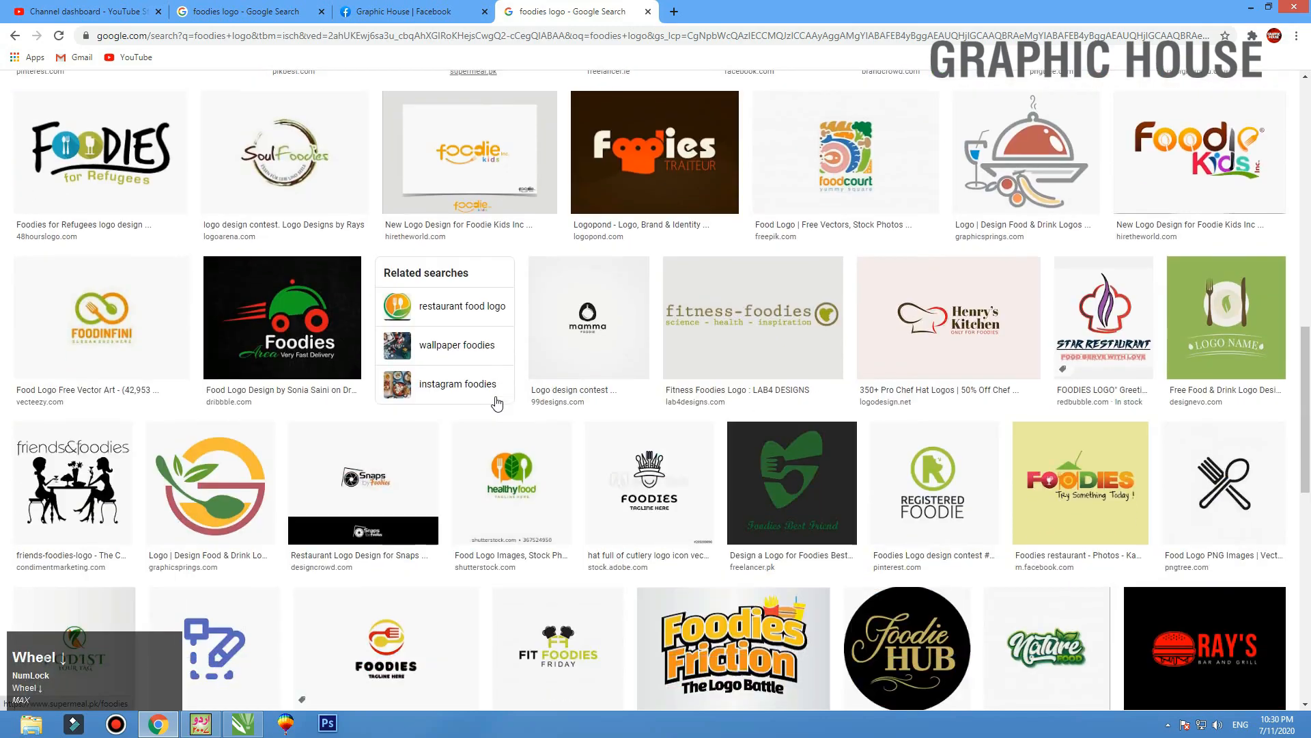
scroll(496, 404, "down", 4)
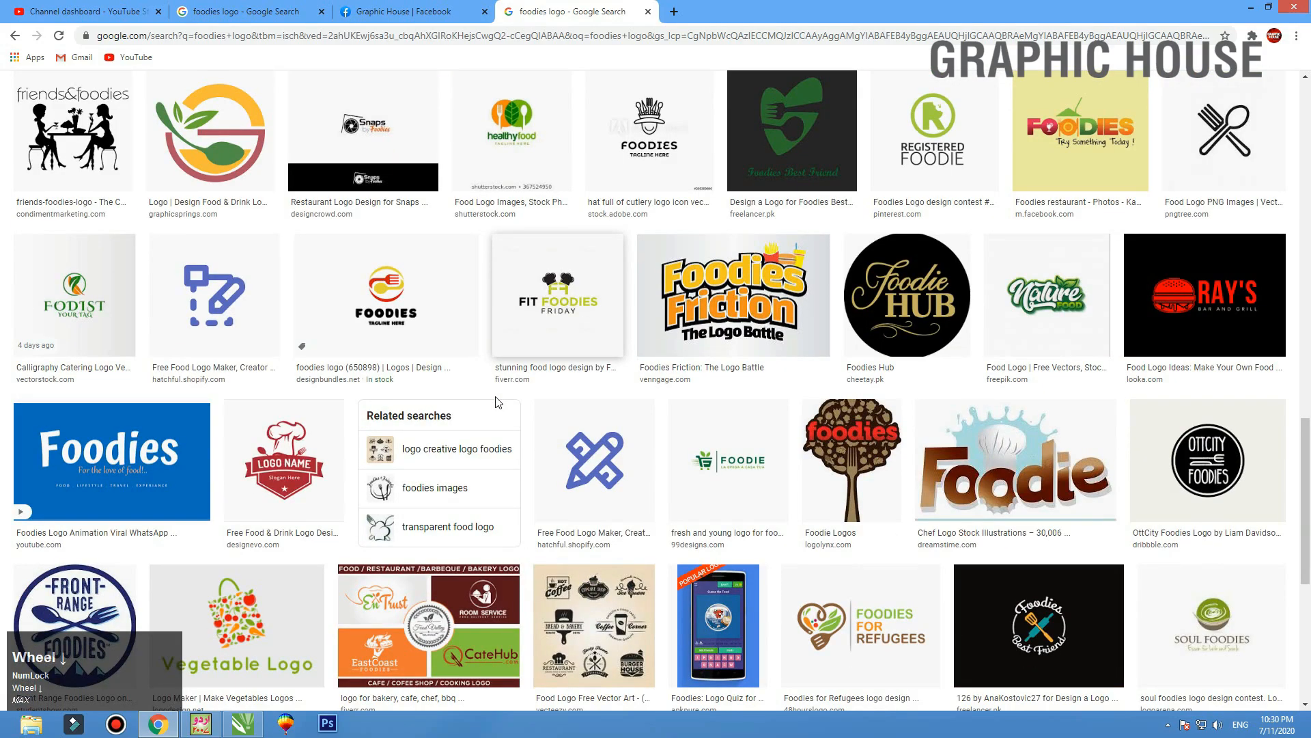
scroll(498, 403, "down", 5)
scroll(497, 403, "down", 4)
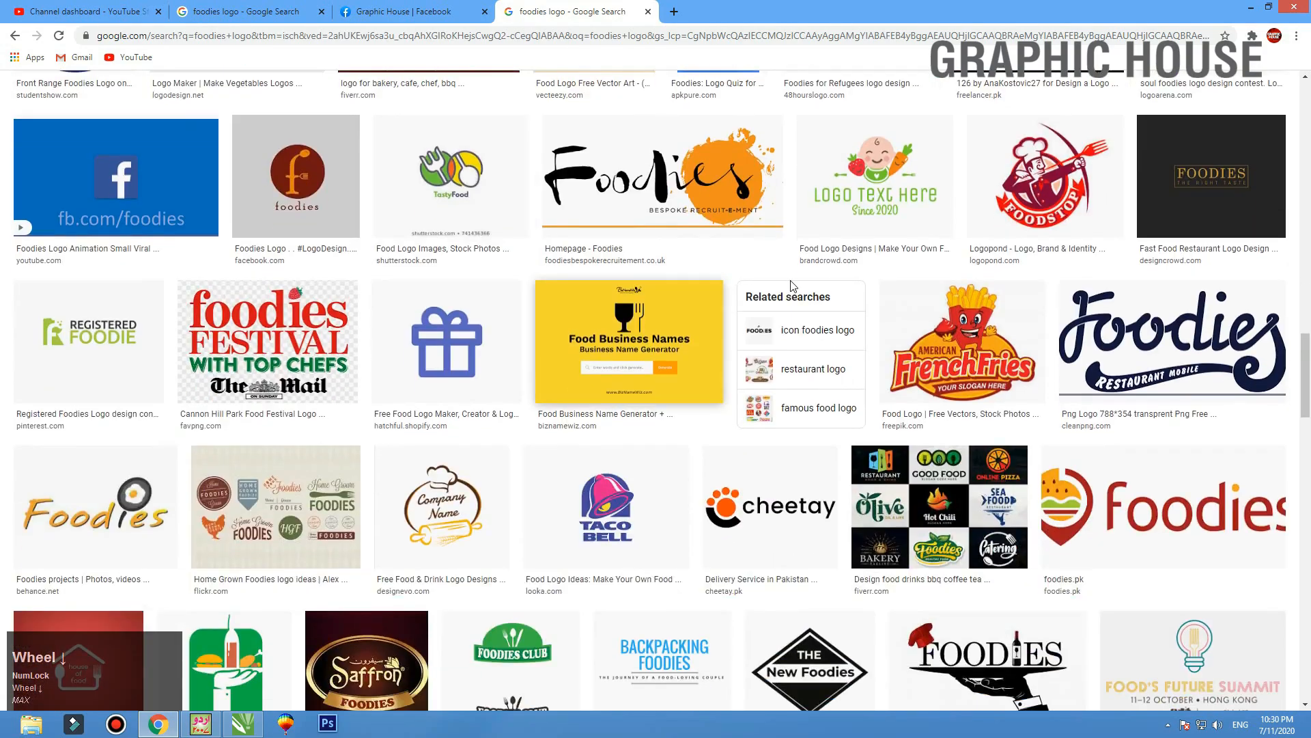
left_click(707, 200)
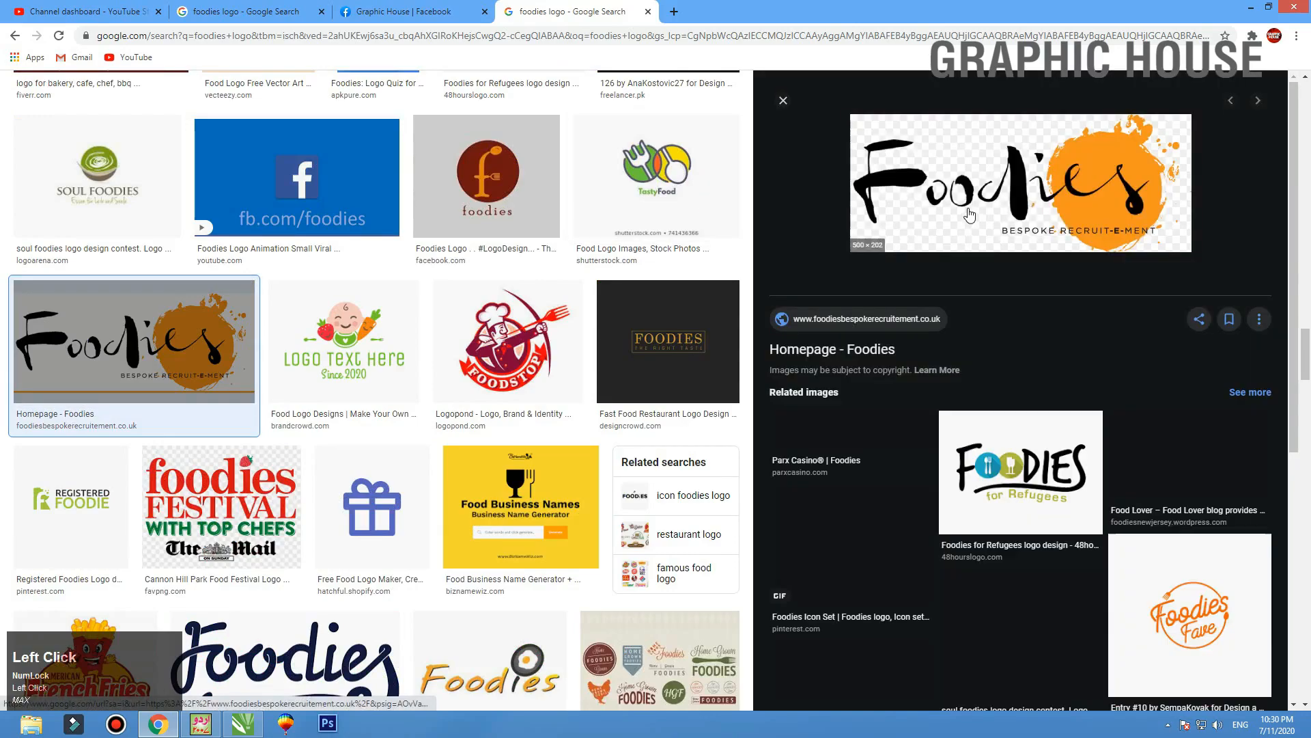
right_click(1029, 201)
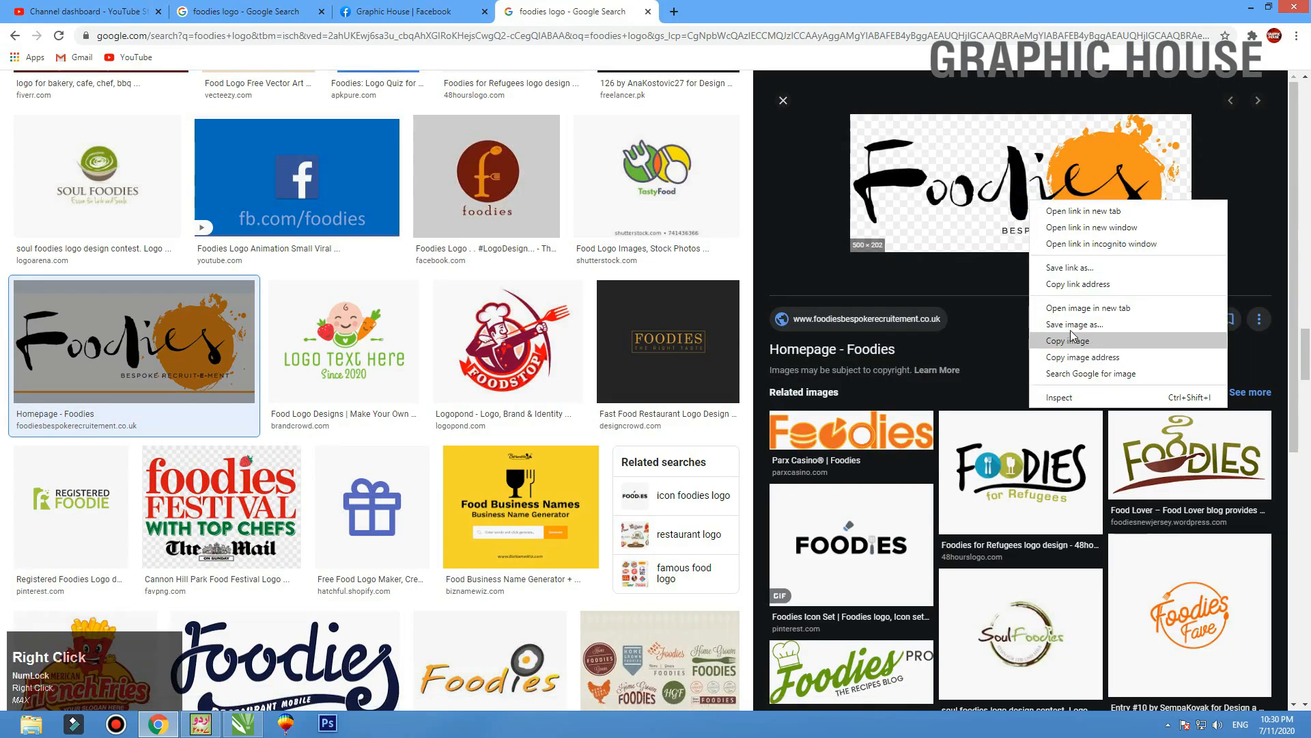
left_click(1071, 326)
key("Return")
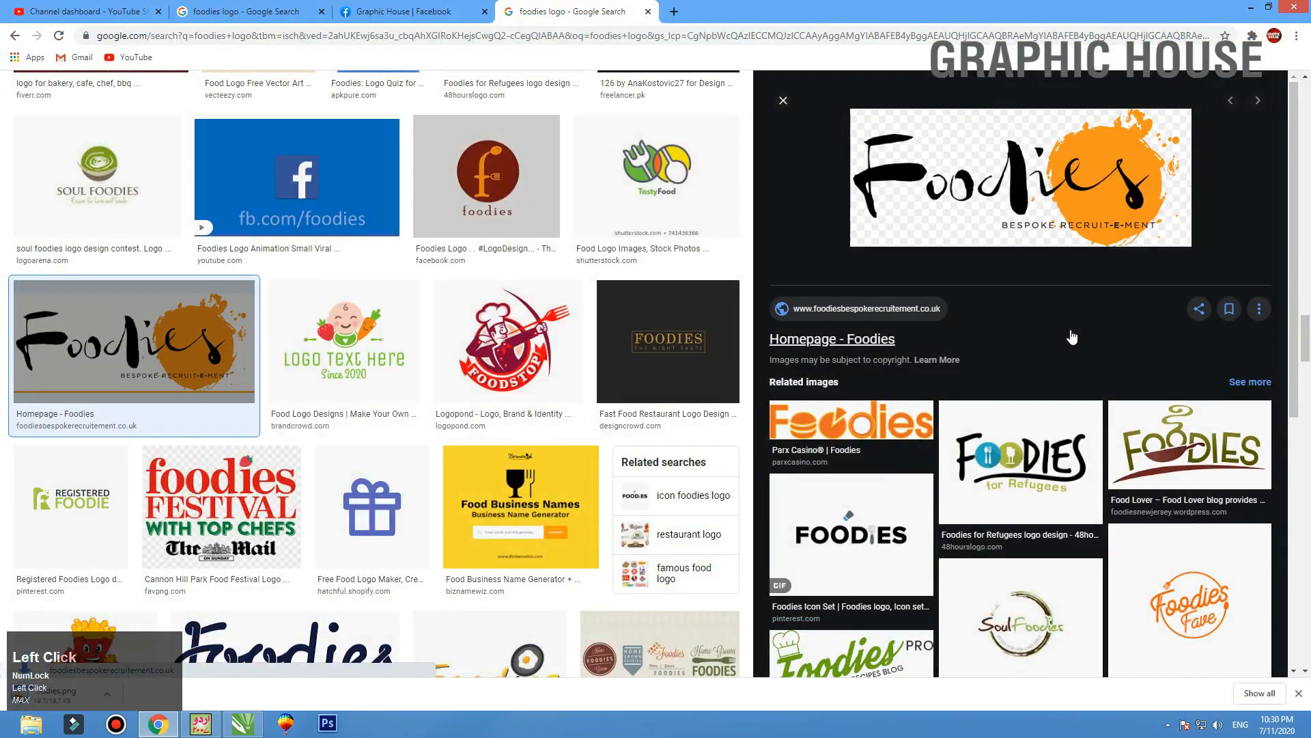
Copy the Foodies logo image from the search results and paste it into the banner document in CorelDRAW
right_click(1061, 198)
left_click(1093, 336)
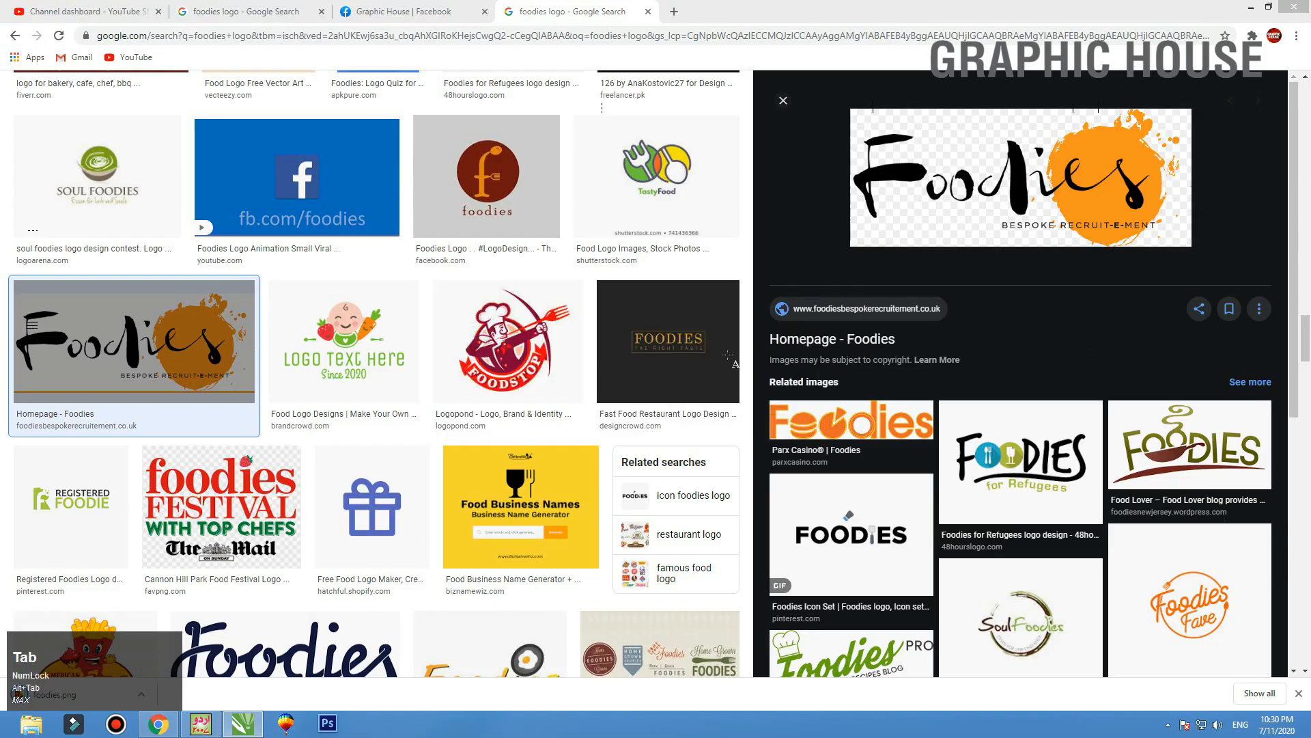
key("alt+Tab")
left_click(13, 99)
left_click(210, 313)
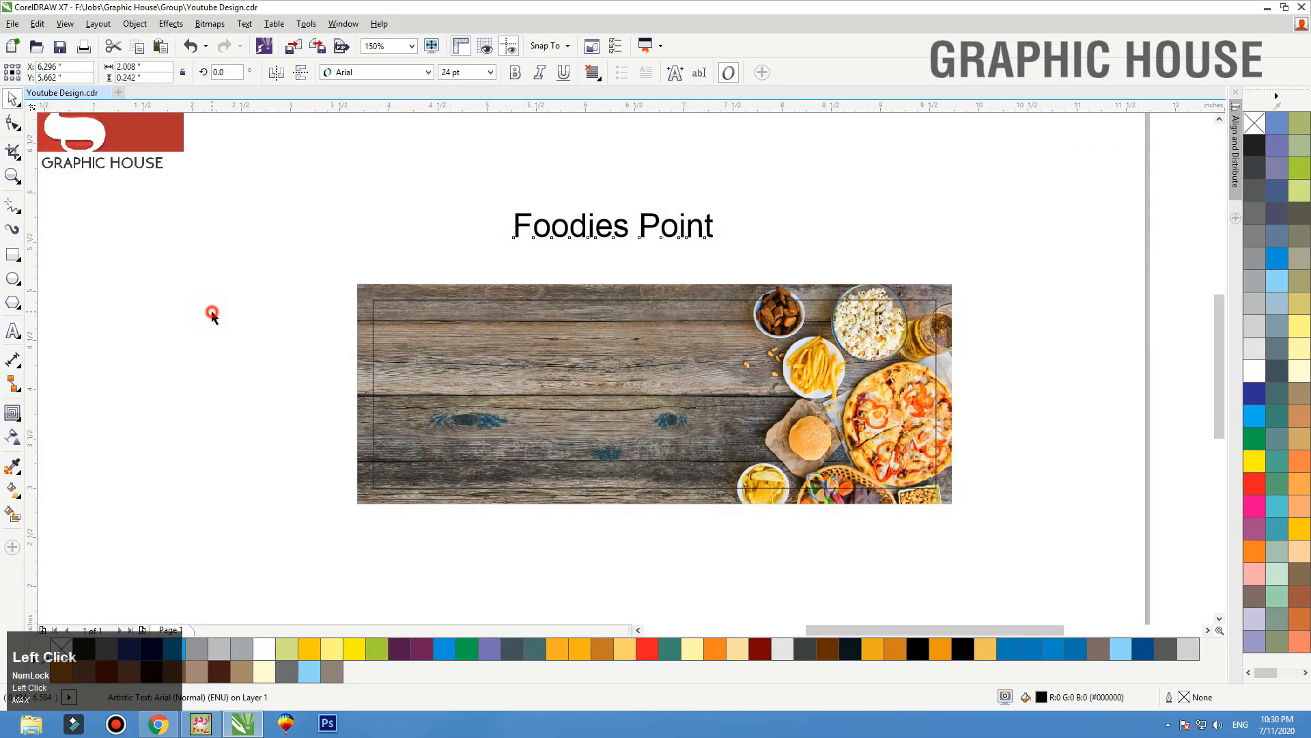
key("ctrl+v")
Return to Chrome and save the orange-splash Foodies logo image to the Desktop
key("alt+Tab")
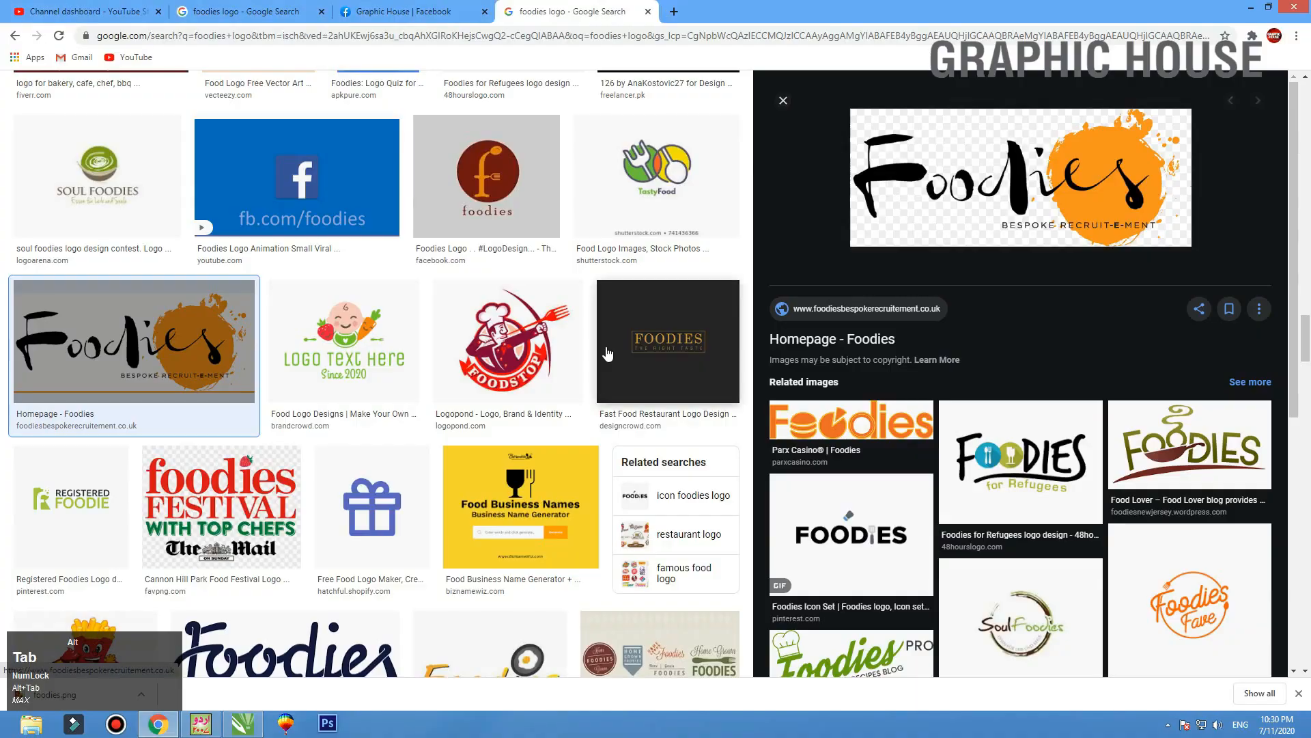
right_click(991, 172)
left_click(1029, 294)
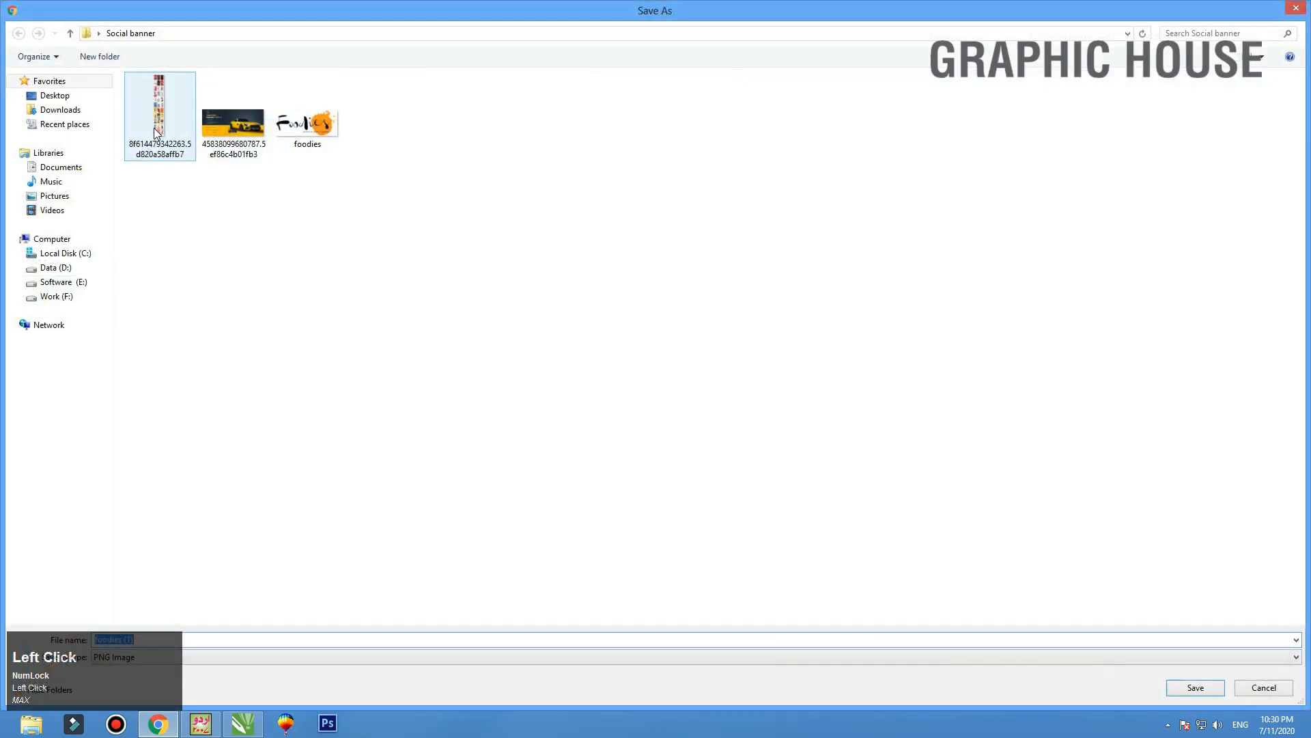
left_click(55, 96)
left_click(1196, 688)
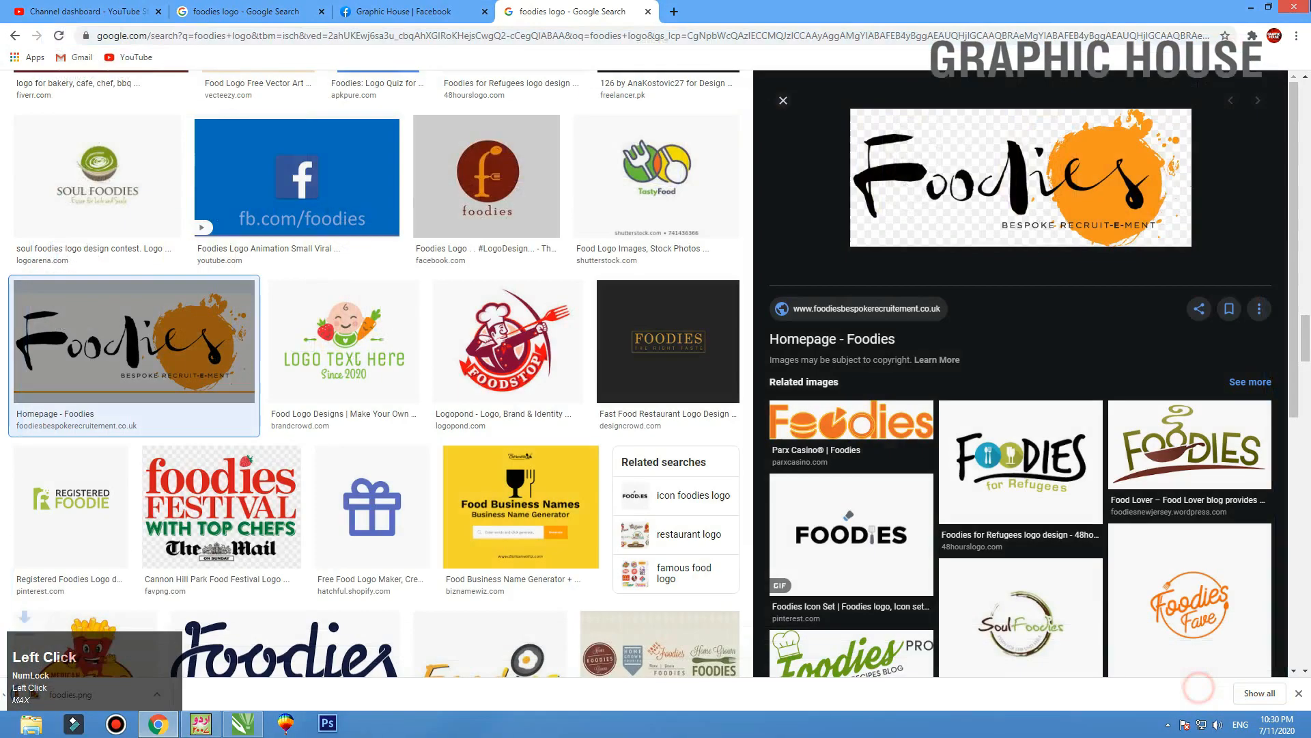
Switch to CorelDRAW, import foodies (1) from the Desktop and place it about 3.23 in wide on the banner's wooden area
key("alt+Tab")
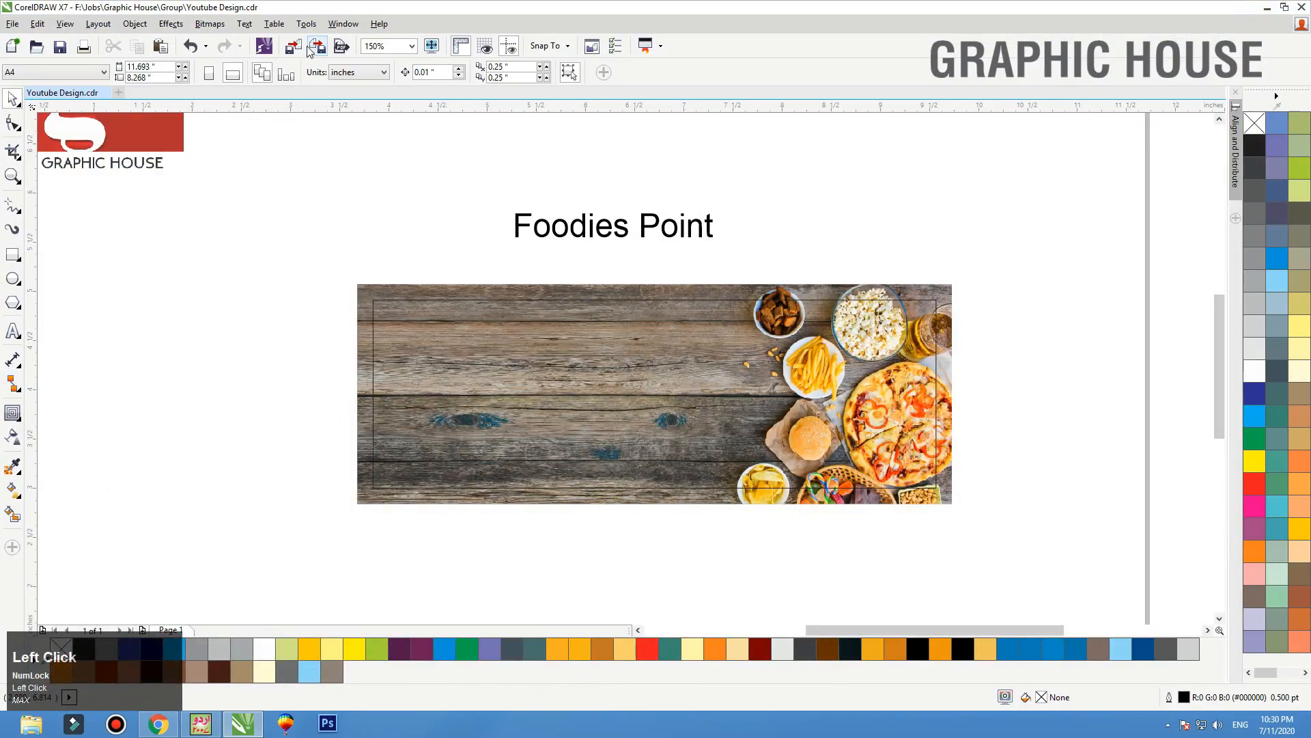
left_click(294, 47)
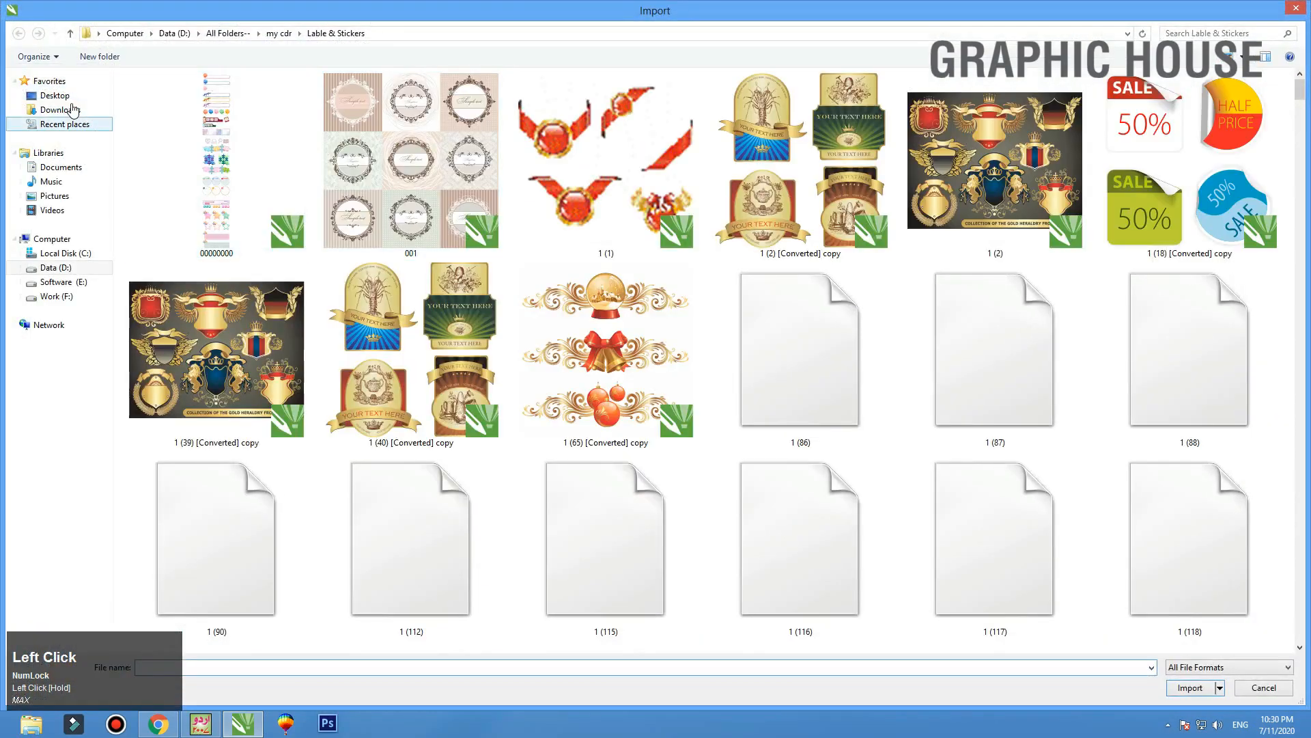
left_click(56, 96)
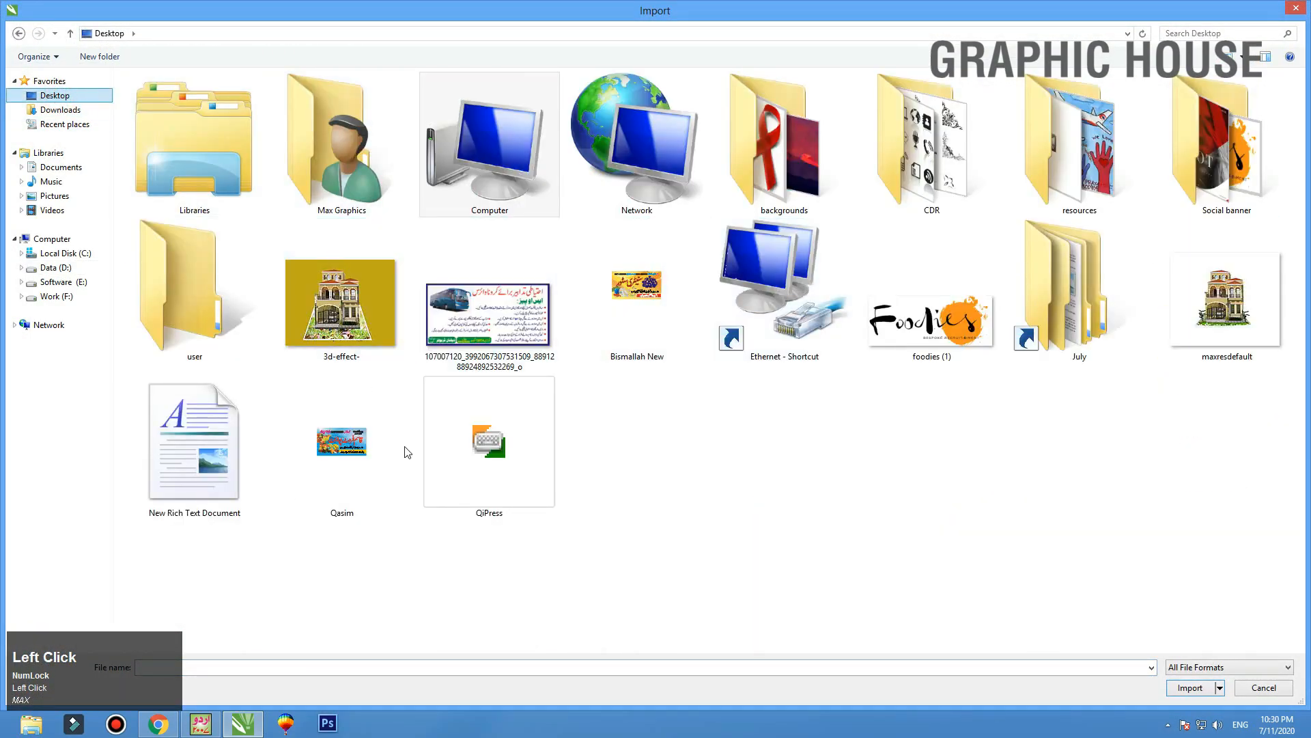
double_click(952, 295)
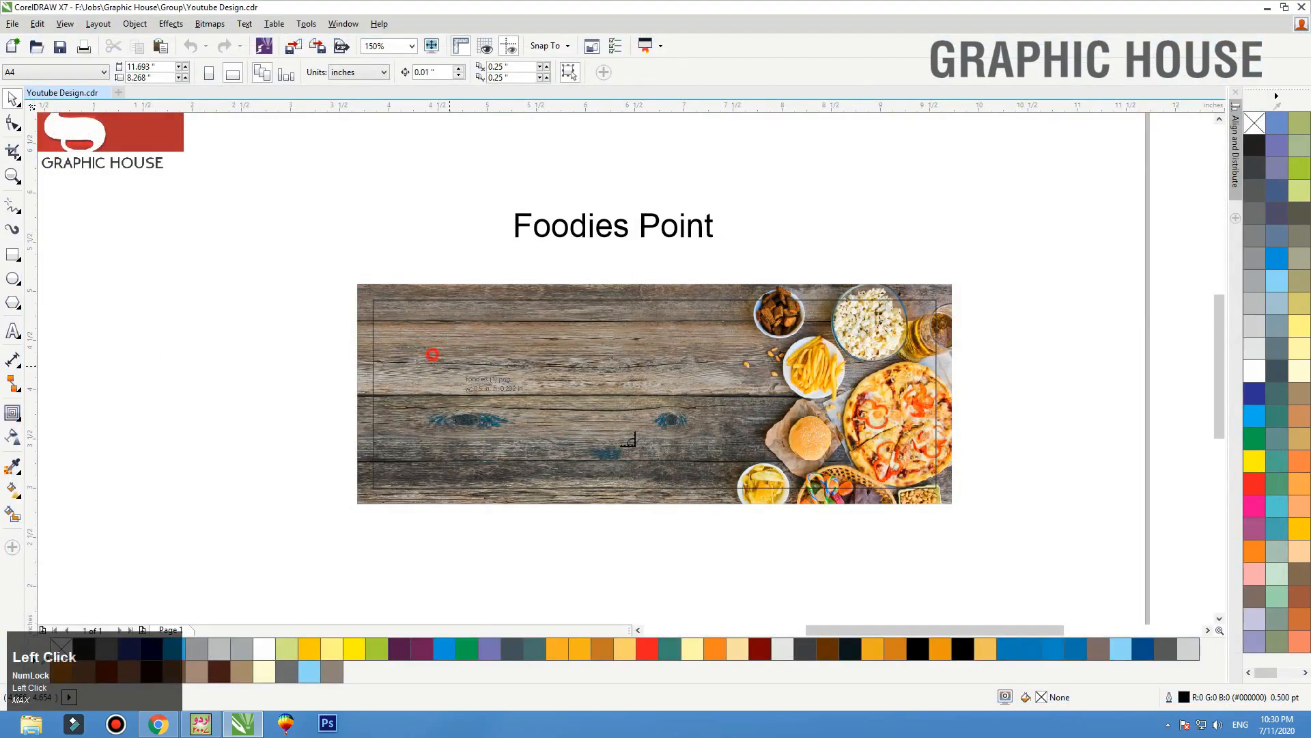
left_click_drag(711, 468, 719, 469)
key("F2")
left_click_drag(314, 308, 806, 491)
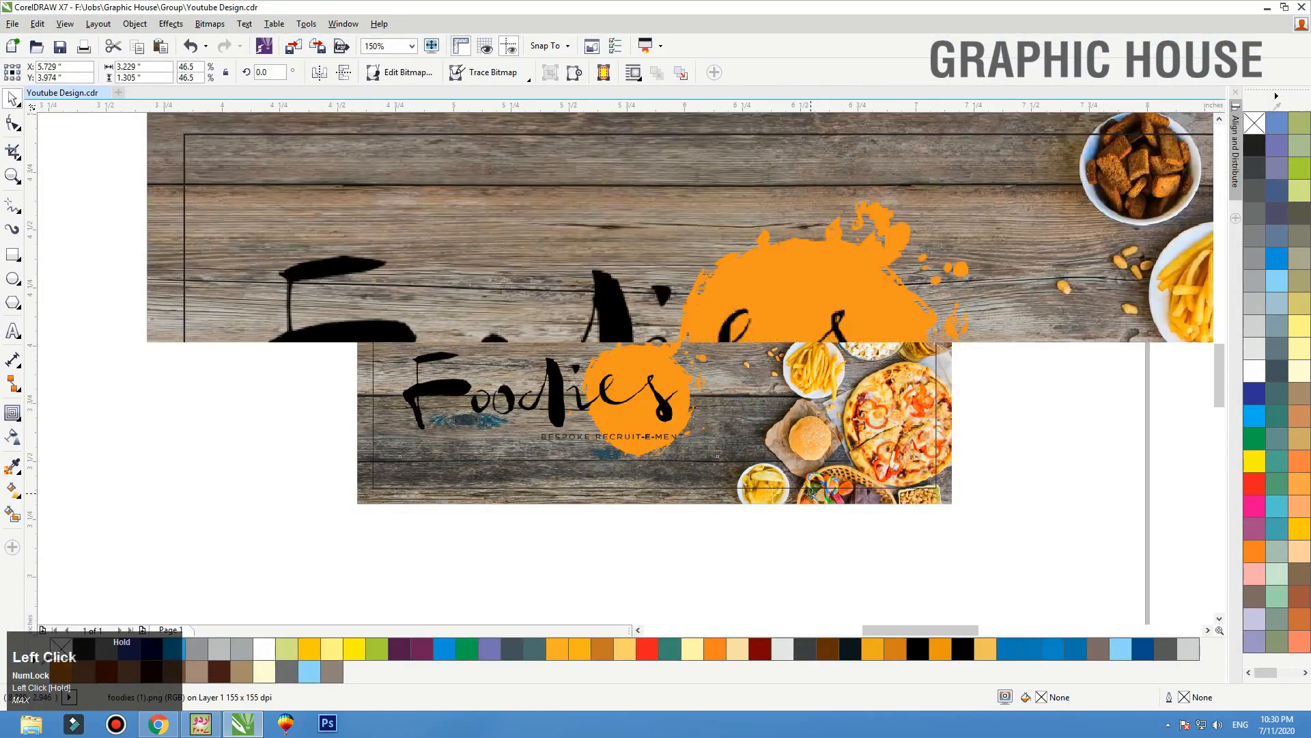
key("F3")
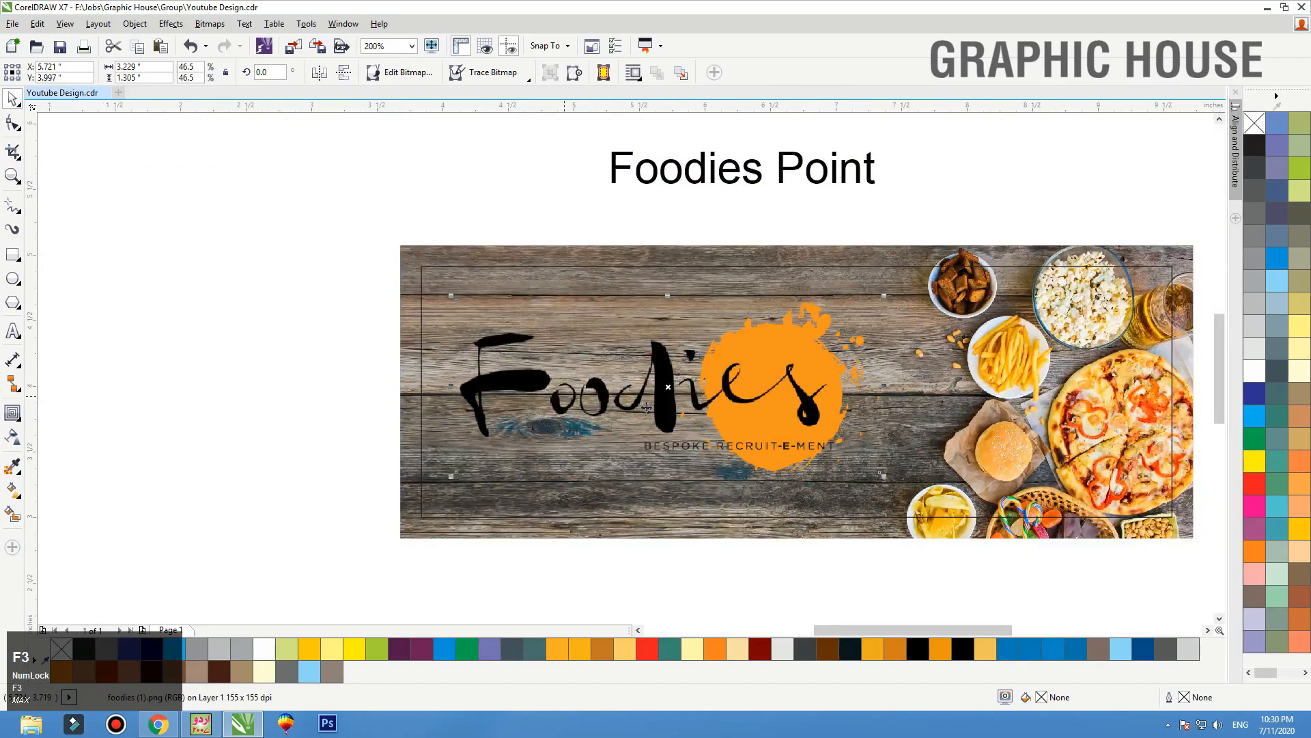
left_click_drag(358, 241, 997, 553)
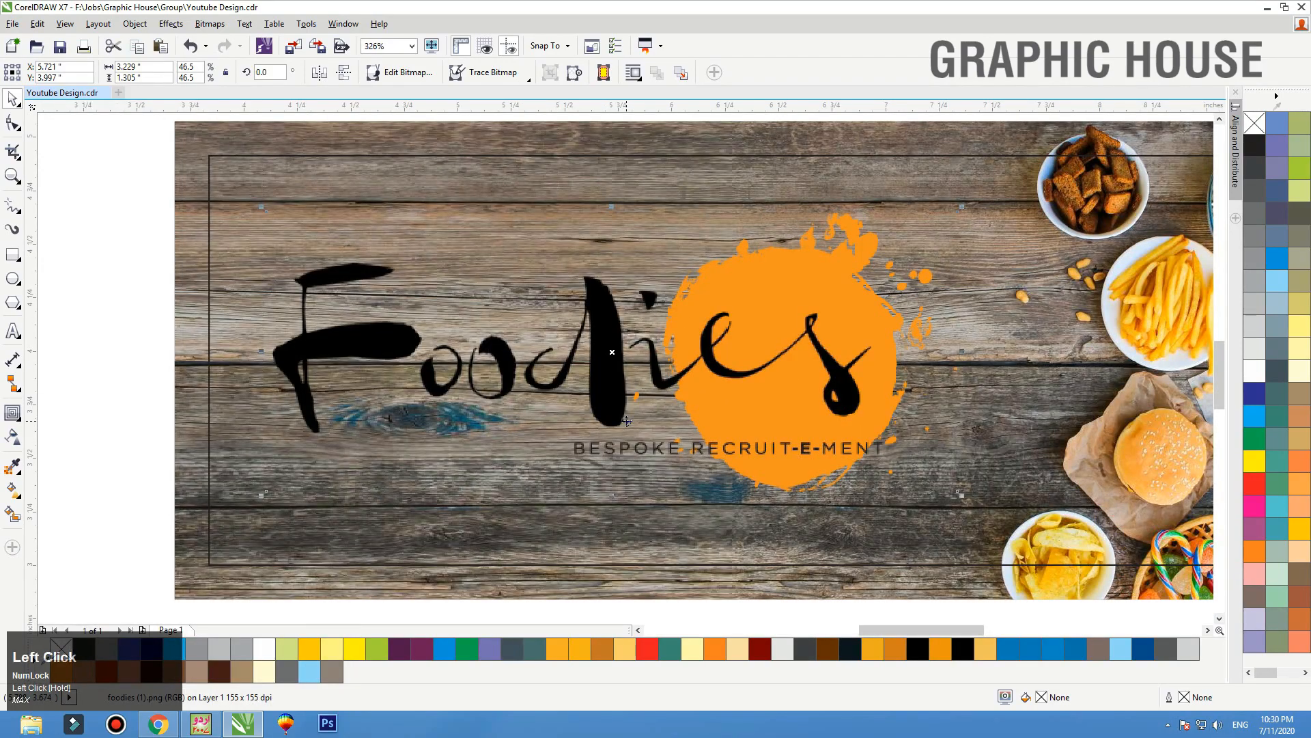
Convert the imported logo image to vector curves with a Line Art outline trace
left_click(470, 74)
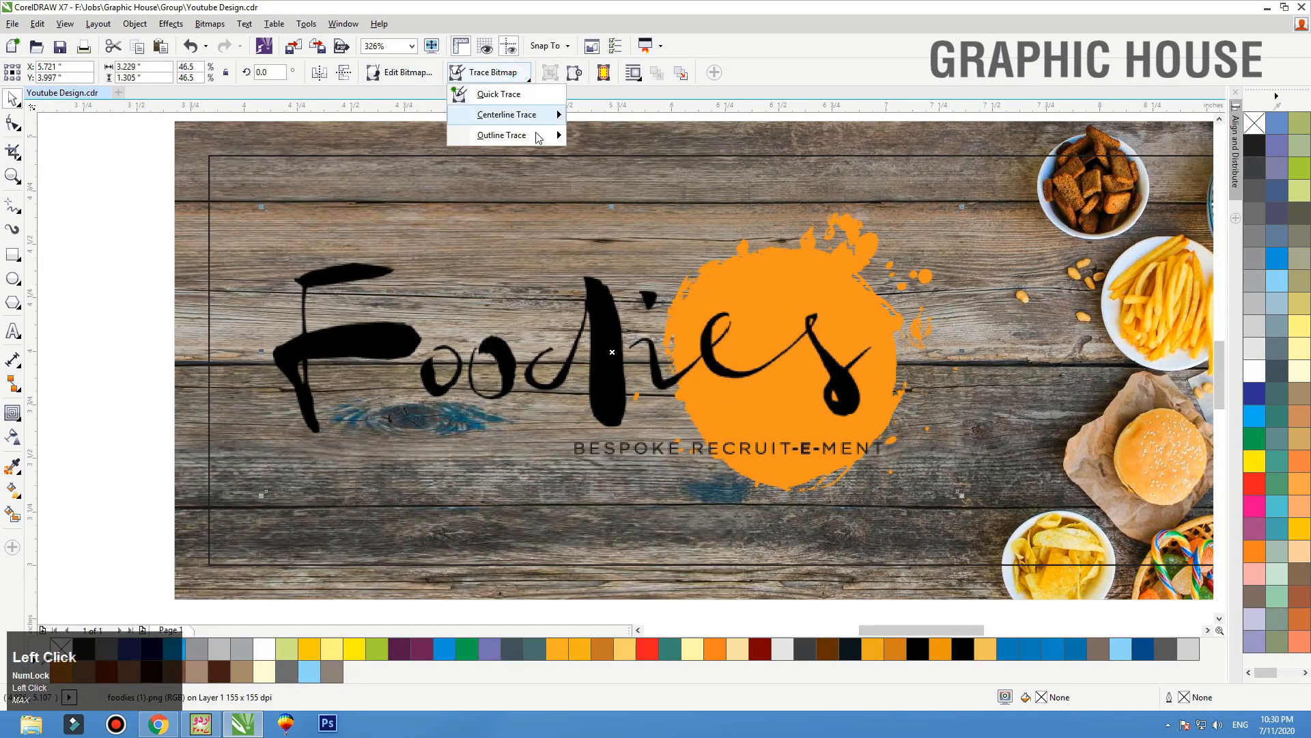
mouse_move(523, 136)
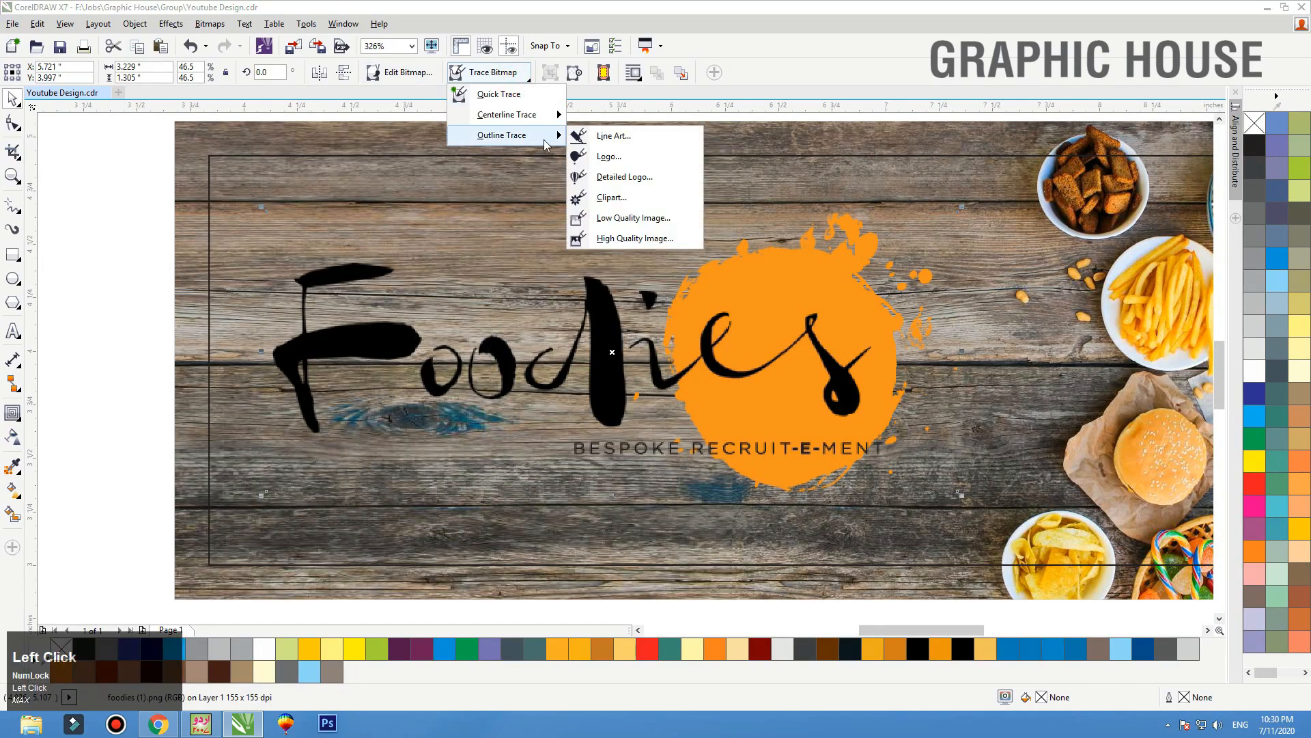
left_click(605, 138)
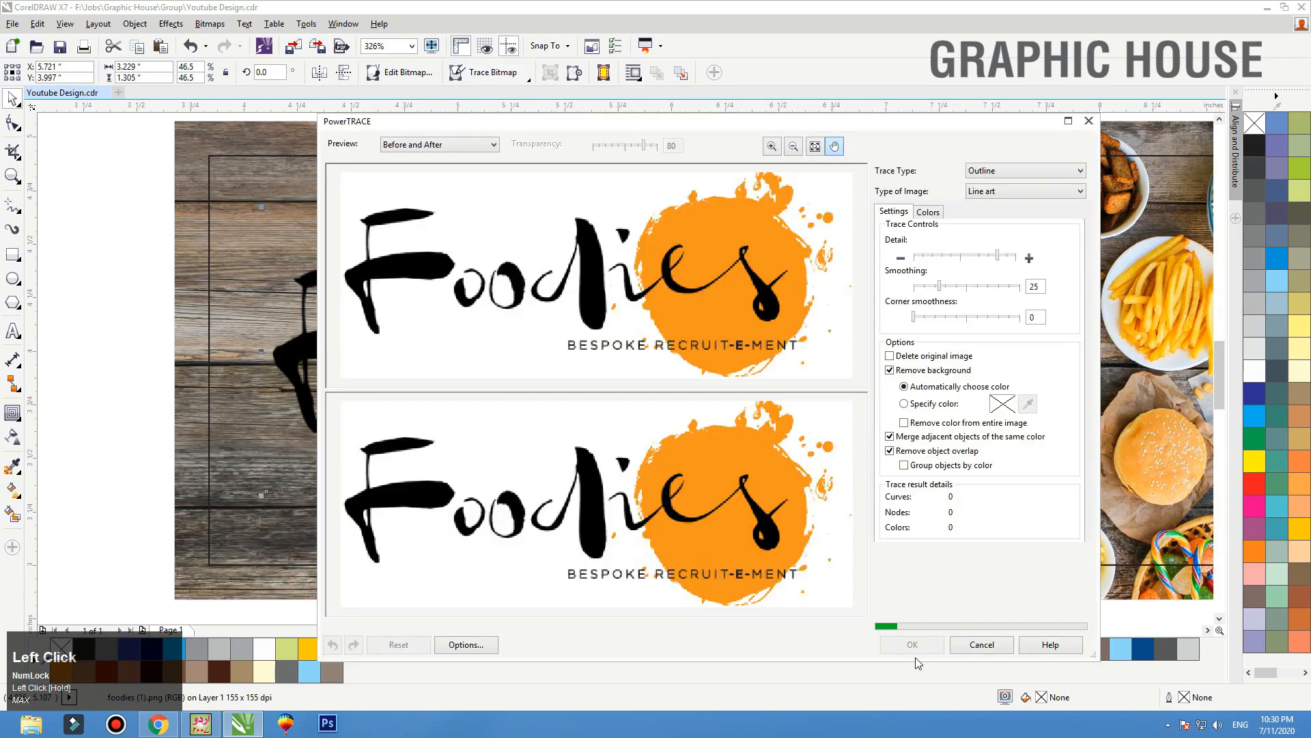
left_click(912, 644)
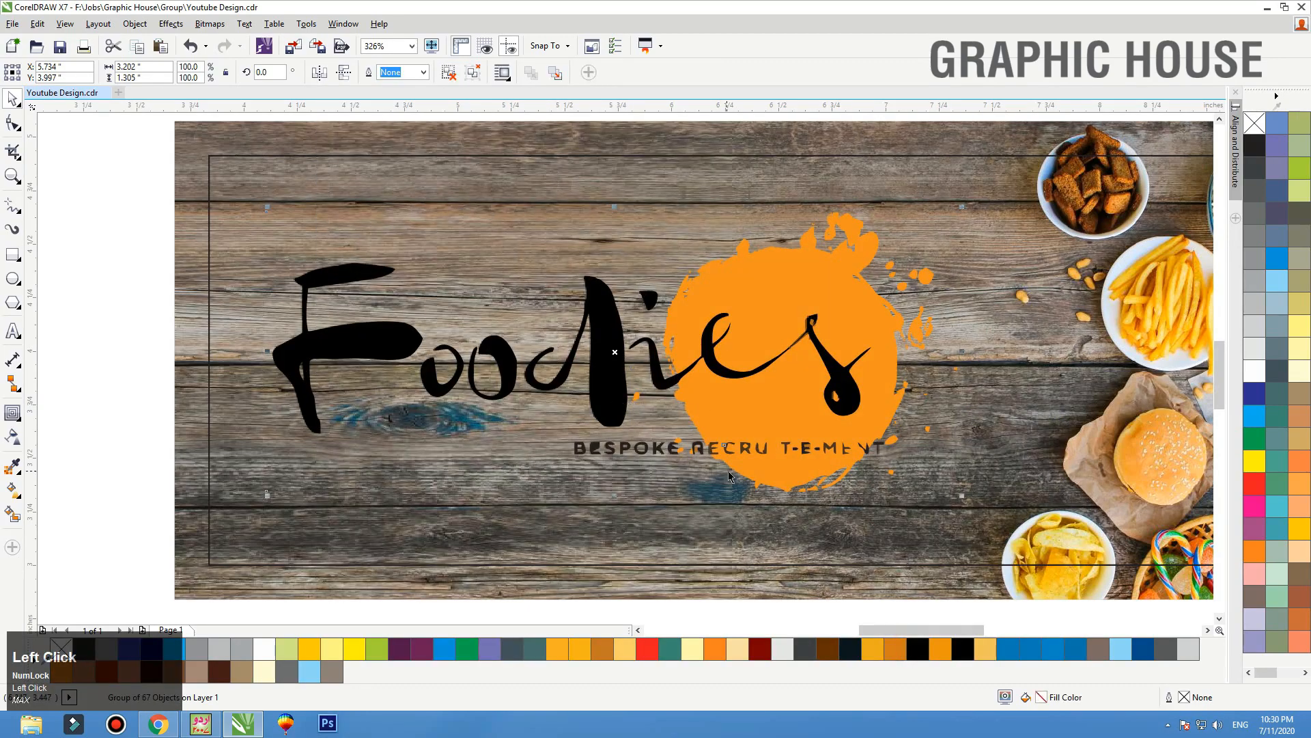
Move the traced logo off the banner to the blank area above the Foodies Point text
scroll(730, 473, "down", 2)
left_click_drag(768, 448, 784, 166)
key("shift+F2")
key("F3")
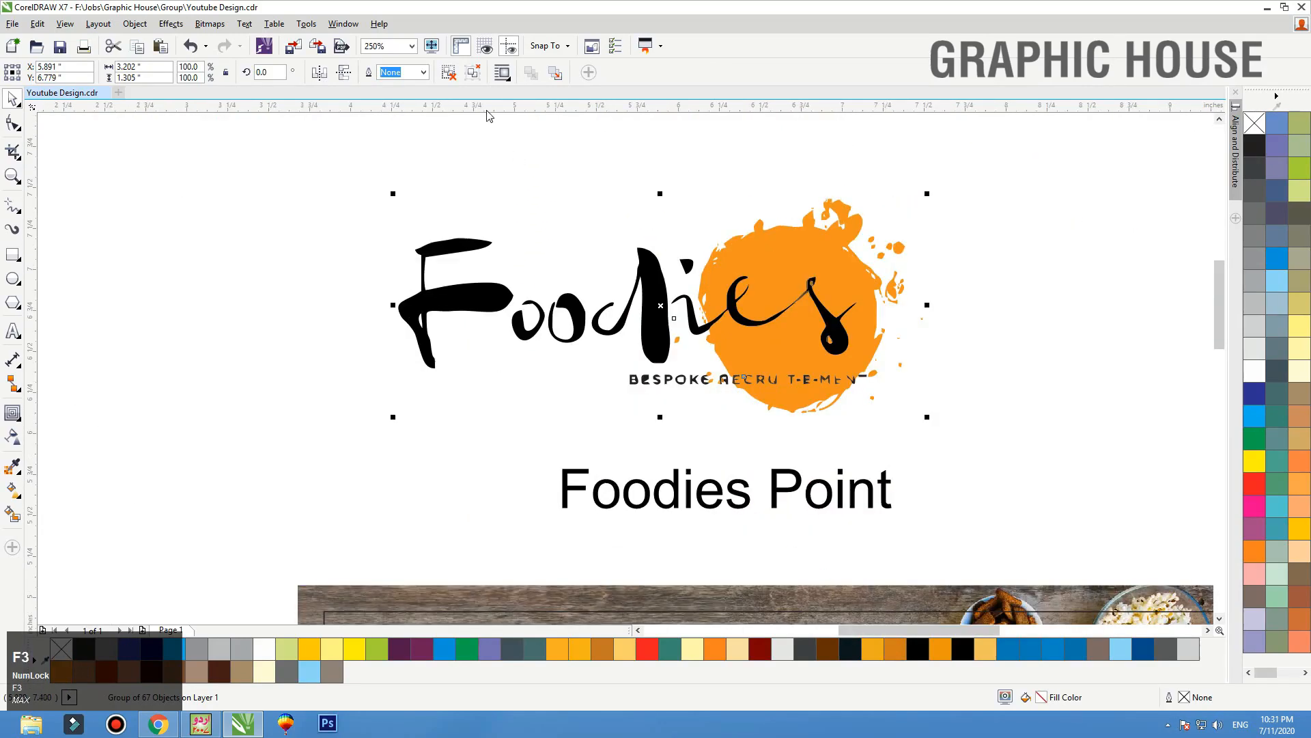
Ungroup the traced logo and delete its BESPOKE RECRUIT-E-MENT tagline
left_click(449, 76)
left_click(924, 358)
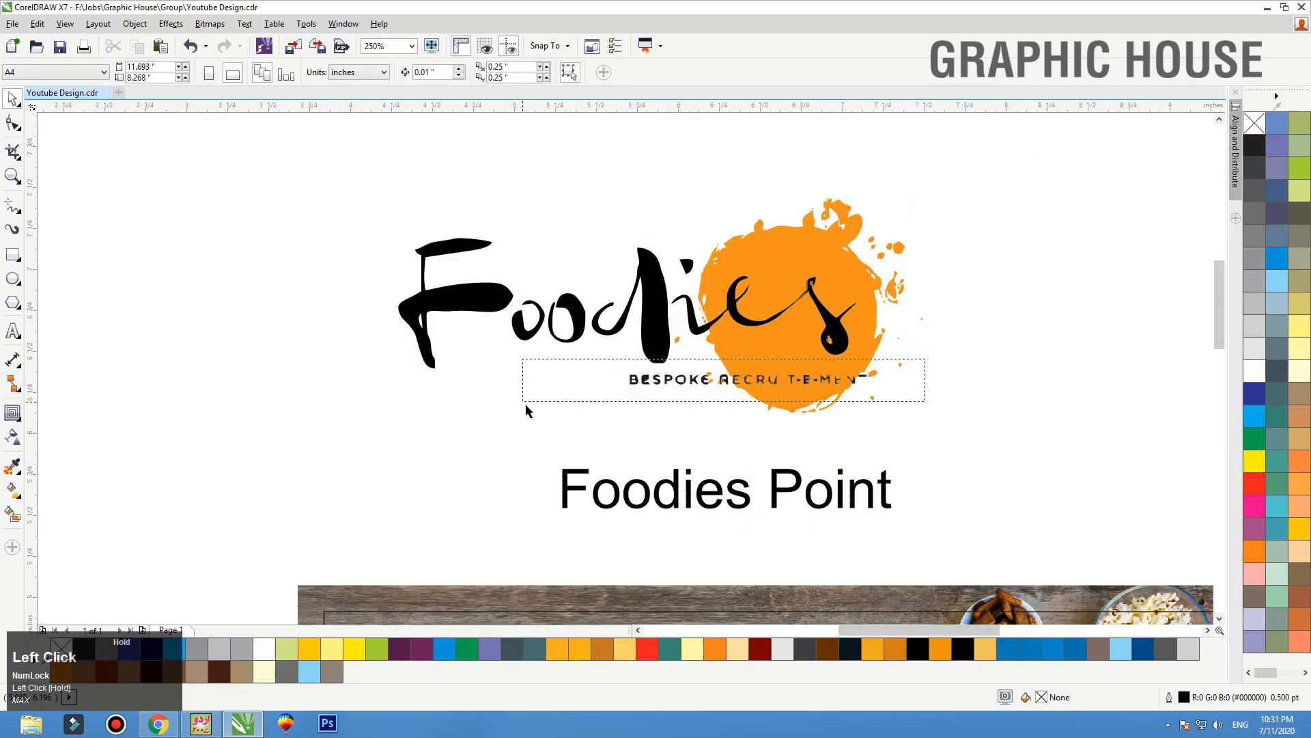
left_click_drag(526, 404, 536, 407)
key("Delete")
Break the orange splash curve apart to fill the letter cut-outs left by the tagline
left_click_drag(785, 390, 796, 406)
key("ctrl+z")
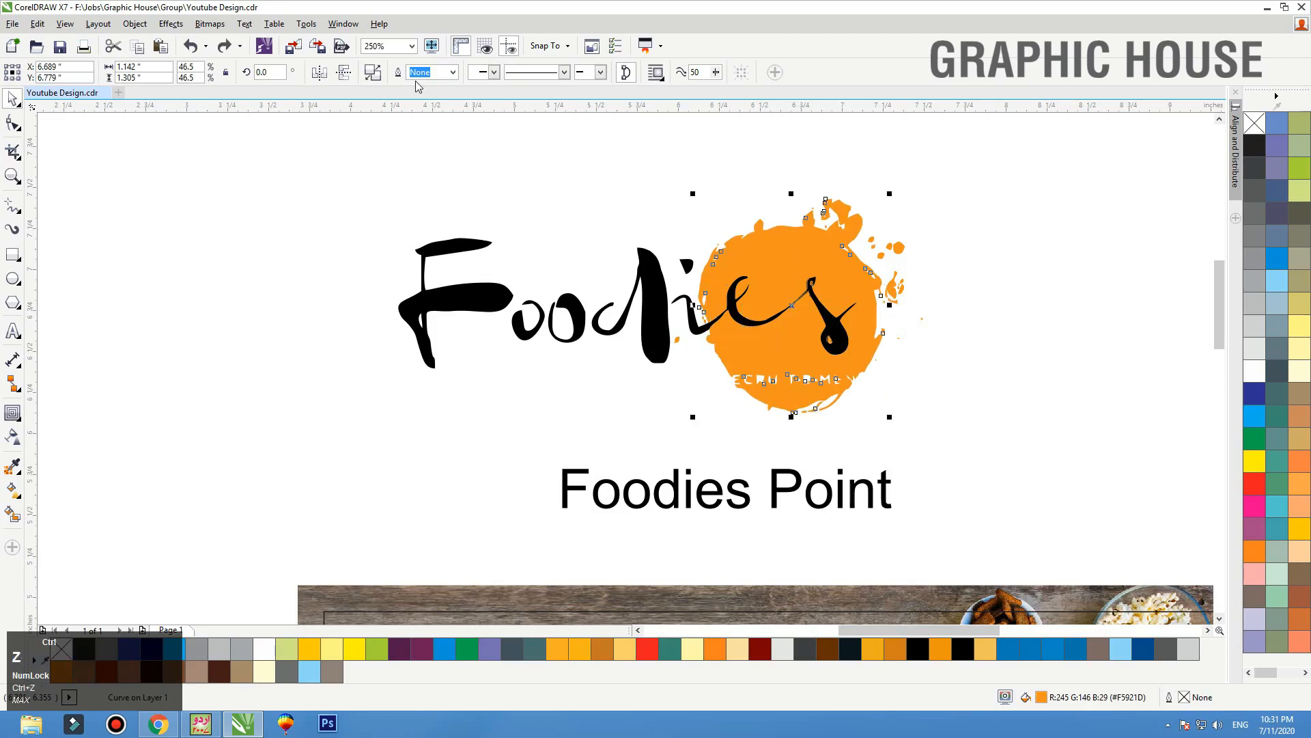
left_click(373, 76)
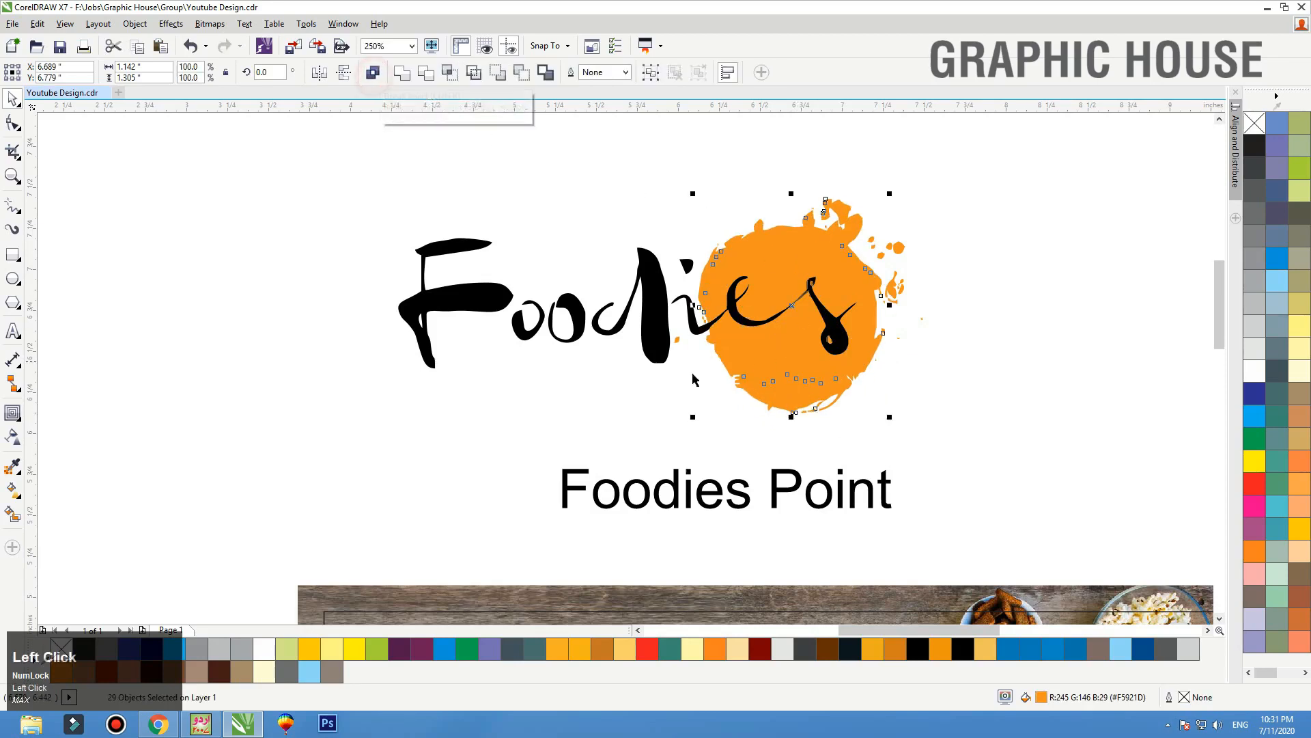
left_click(675, 405)
left_click_drag(849, 398, 675, 411)
left_click(785, 389)
Delete the nodes of the letter-shaped notches on the splash's lower-left edge to smooth its outline
double_click(783, 387)
key("F2")
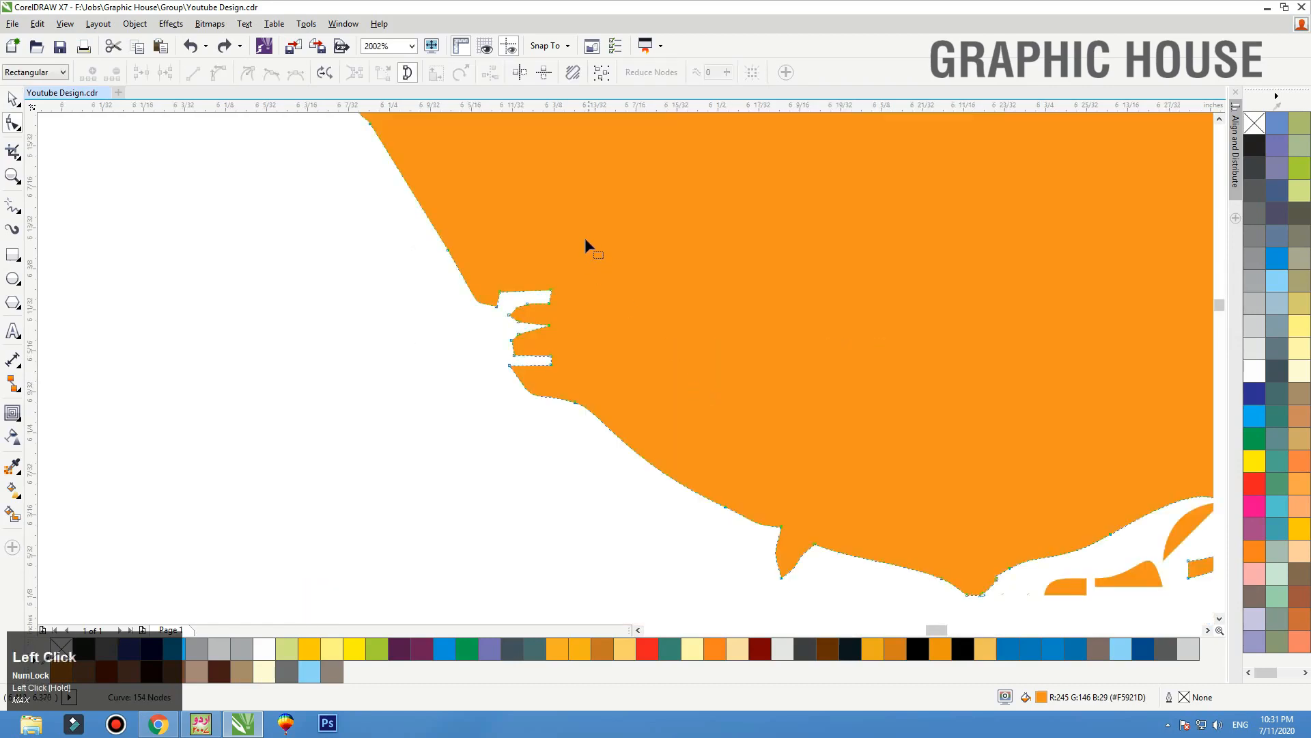
key("Delete")
key("F3")
key("F3")
key("F3")
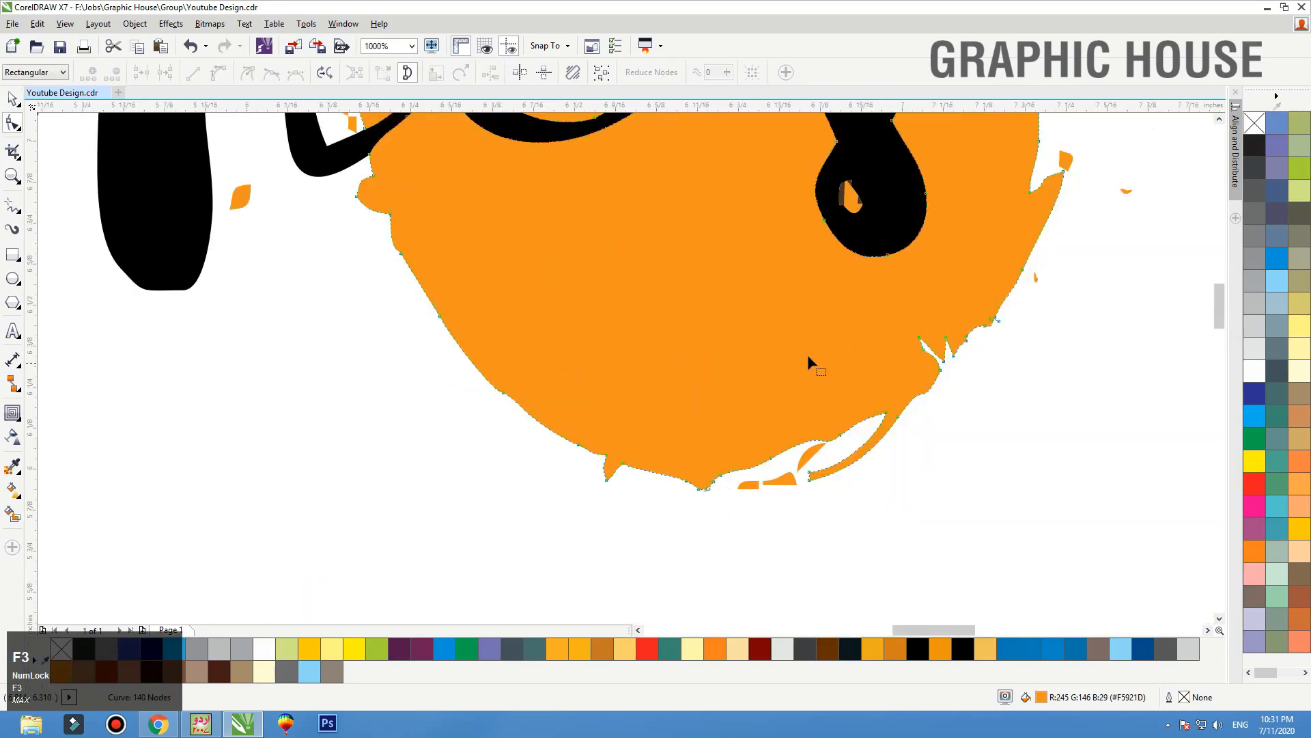
key("space")
Cut the word Point from the Foodies Point text and paste it as a separate text object beside the logo
left_click(812, 427)
double_click(766, 468)
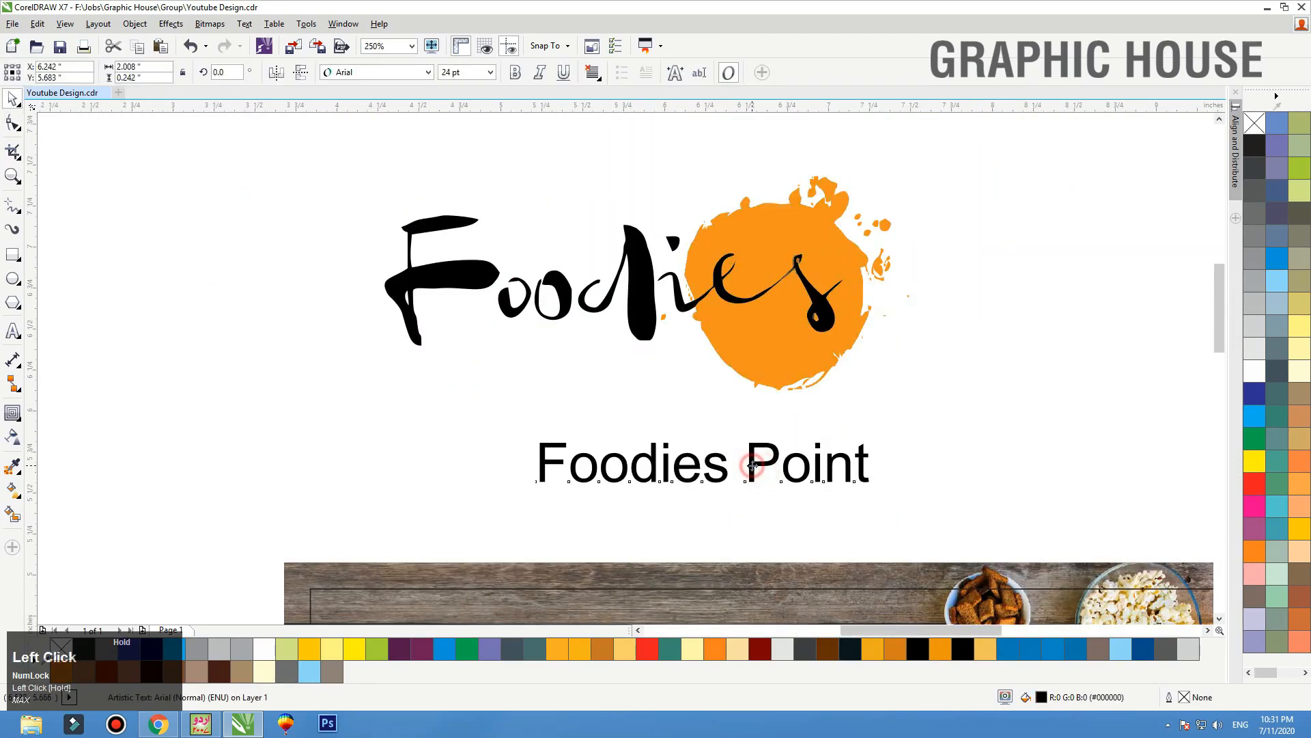
left_click_drag(749, 467, 1012, 461)
key("ctrl+x")
left_click(987, 345)
key("ctrl+v")
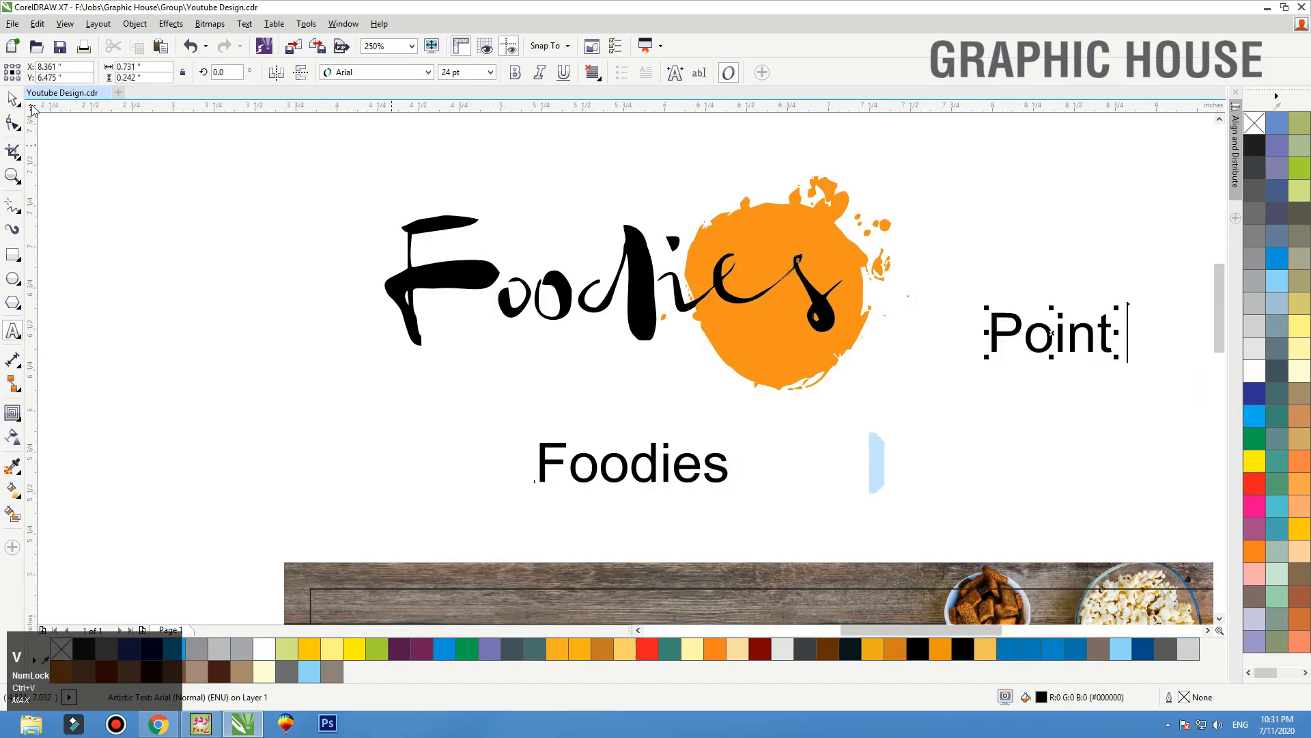
Set the Point text in the Falling Sky font and place it beneath the logo lettering, overlapping the orange splash
left_click(349, 79)
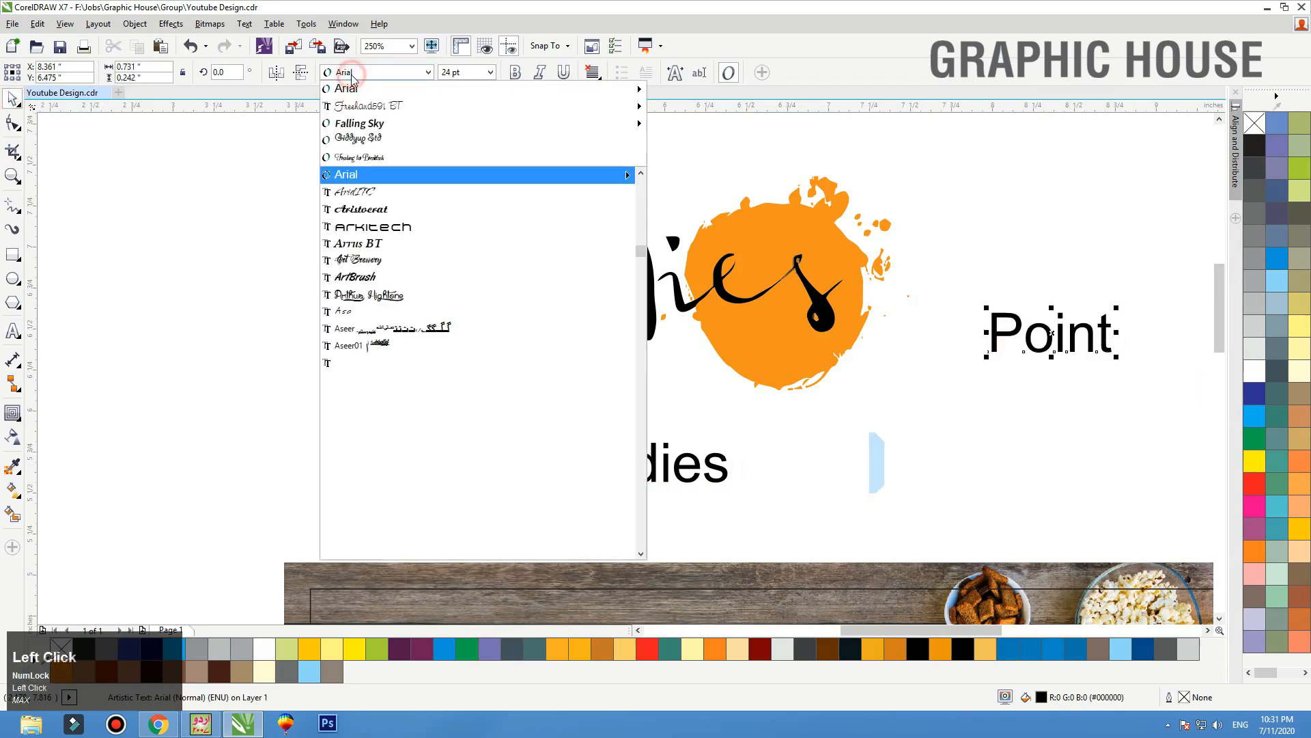
left_click(382, 120)
left_click_drag(1028, 347, 703, 367)
key("F2")
left_click_drag(420, 302, 1020, 472)
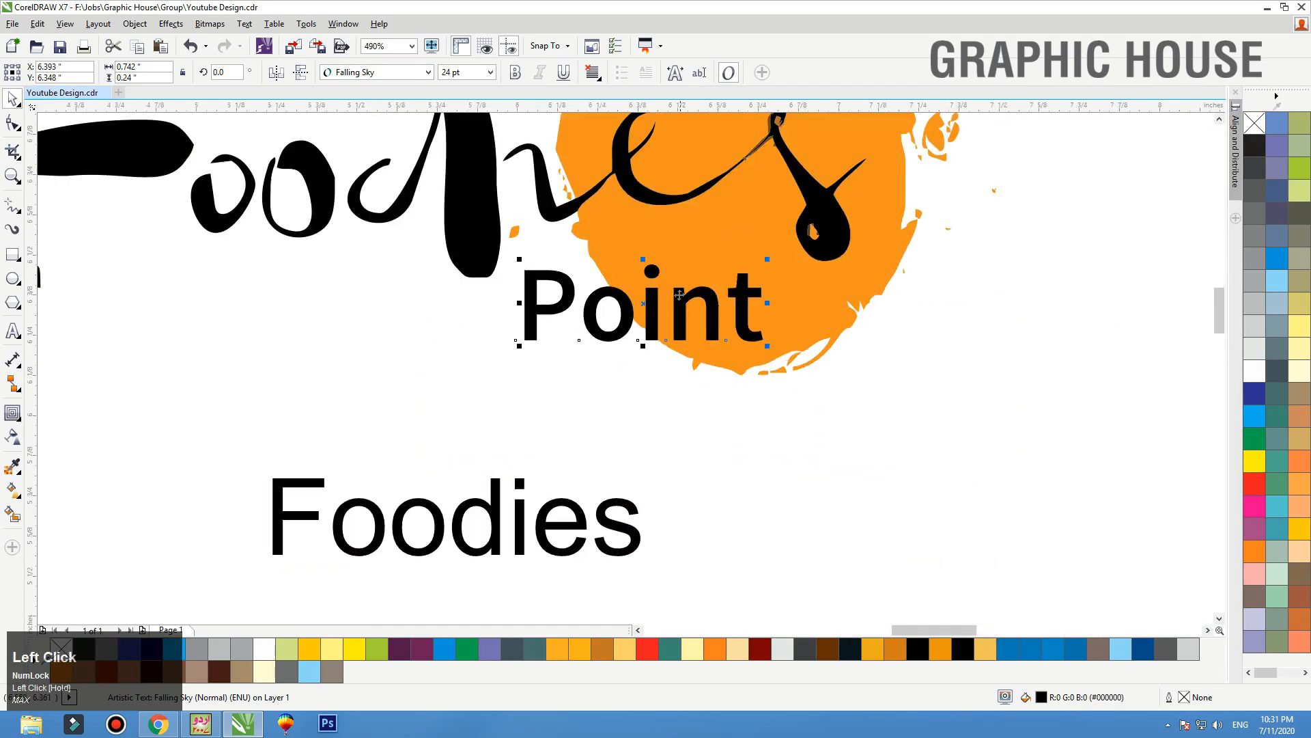
Widen the letter spacing of Point, scale it down to about 18 pt and position it over the lower part of the splash
left_click_drag(769, 351, 849, 347)
key("space")
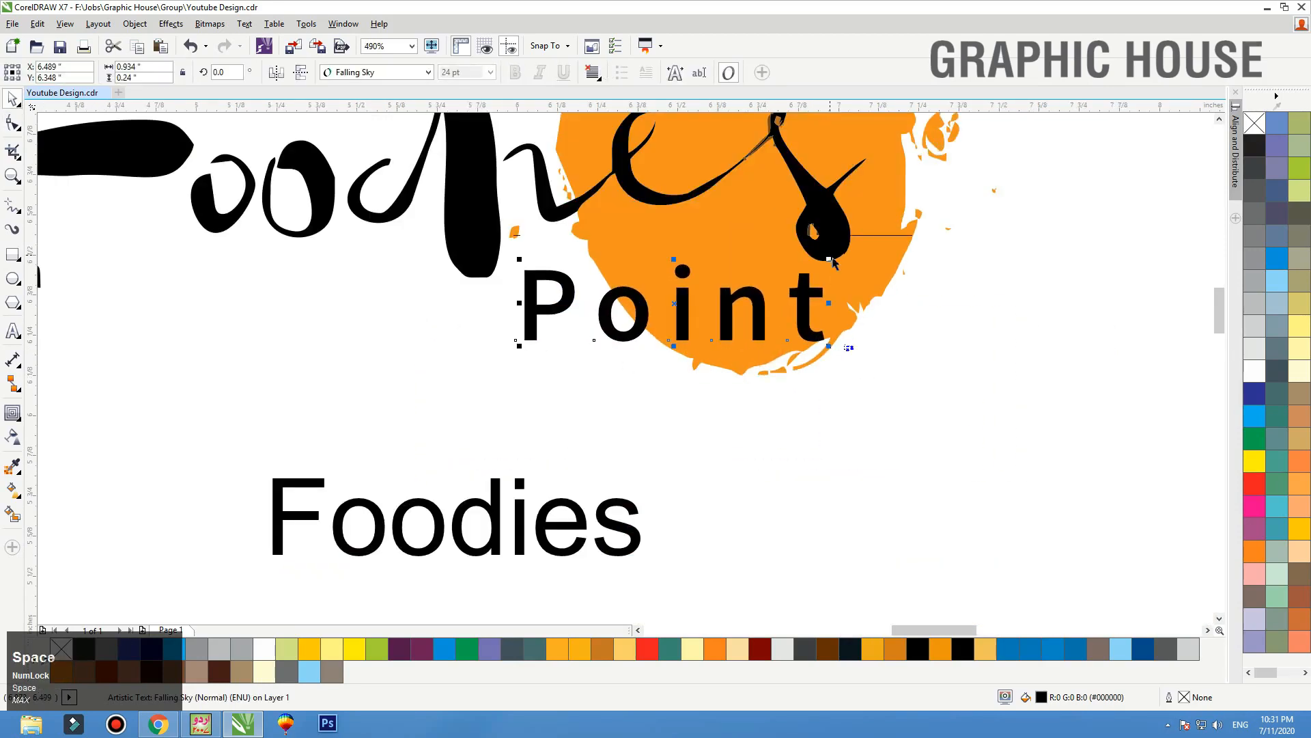
left_click_drag(829, 258, 790, 267)
left_click_drag(770, 311, 763, 306)
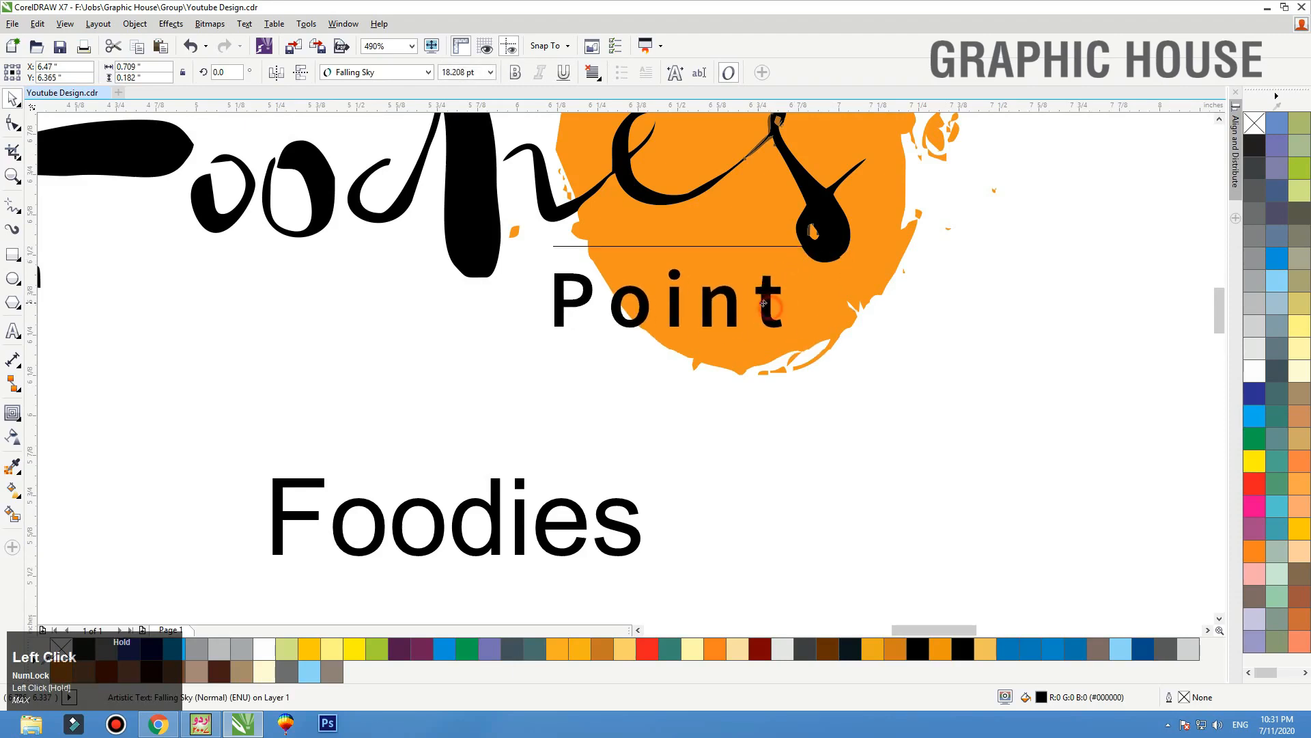
left_click(905, 385)
scroll(905, 385, "down", 3)
left_click_drag(1024, 211, 264, 410)
left_click_drag(426, 301, 440, 223)
key("ctrl+z")
left_click(403, 359)
Group the traced logo with the Point text and delete the original logo image from the banner
key("F3")
left_click_drag(955, 176, 414, 388)
key("ctrl+g")
key("F3")
left_click(755, 446)
key("Delete")
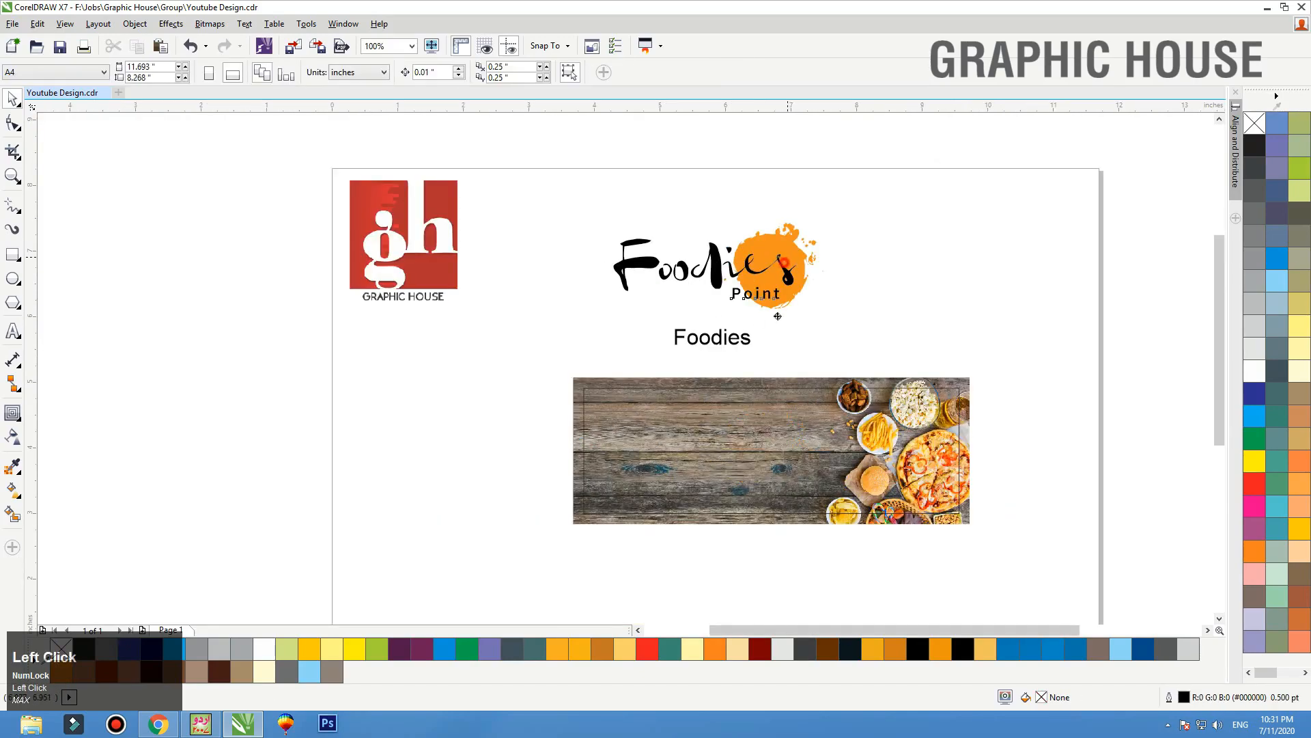
Move the grouped Foodies Point logo onto the banner's wooden area and delete the leftover Foodies text
left_click_drag(785, 255, 772, 442)
left_click(806, 375)
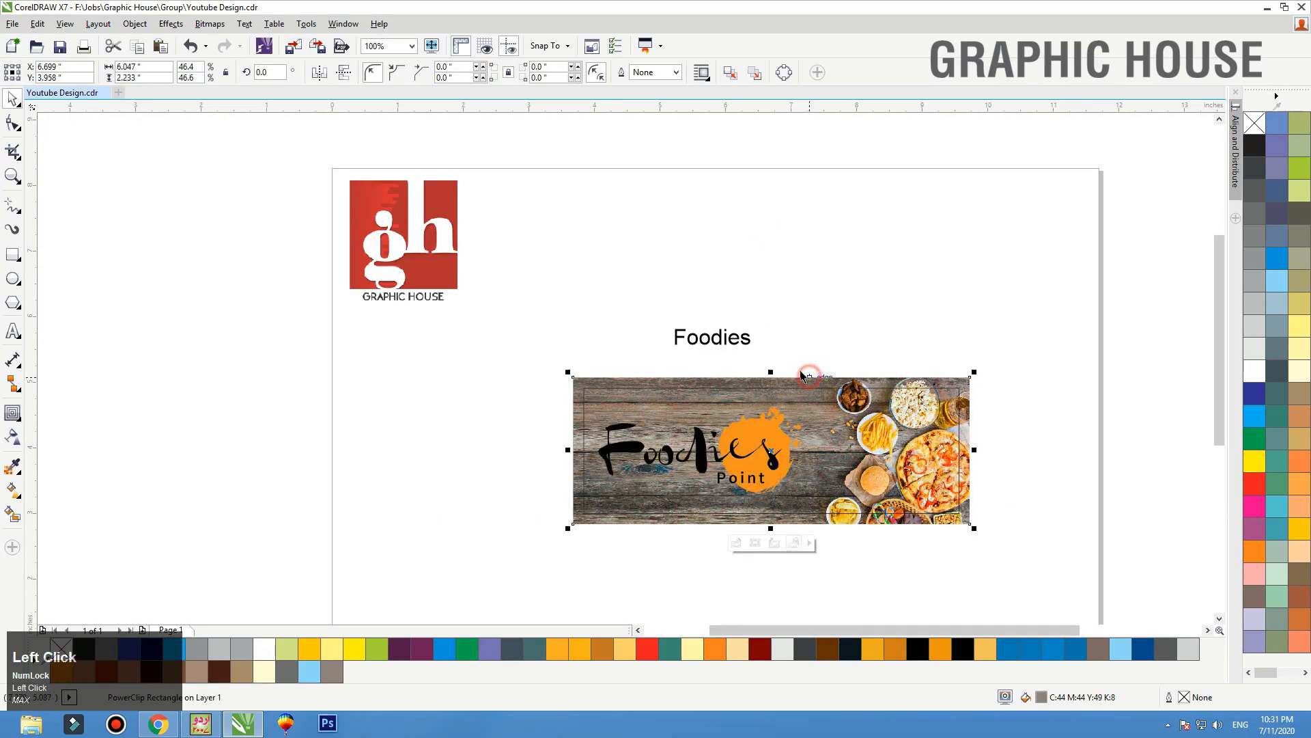
key("shift+F2")
scroll(607, 358, "down", 3)
left_click(571, 198)
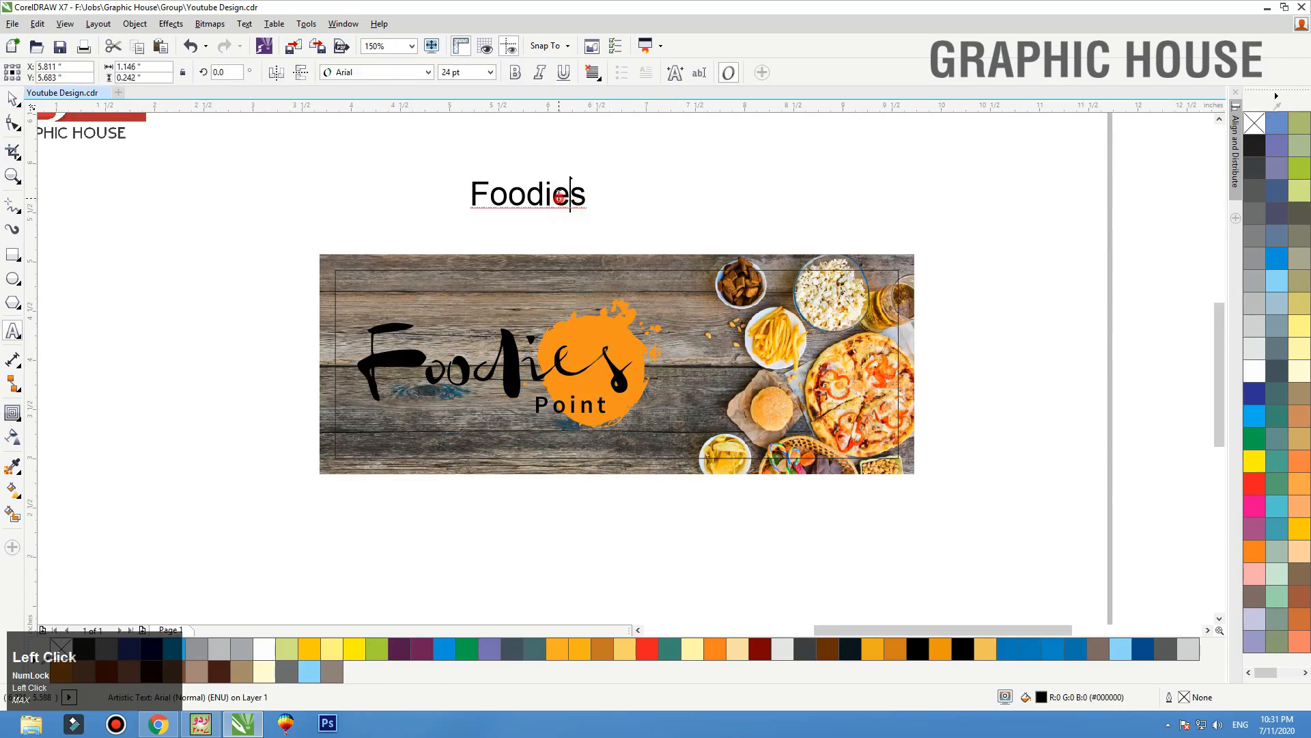
key("Delete")
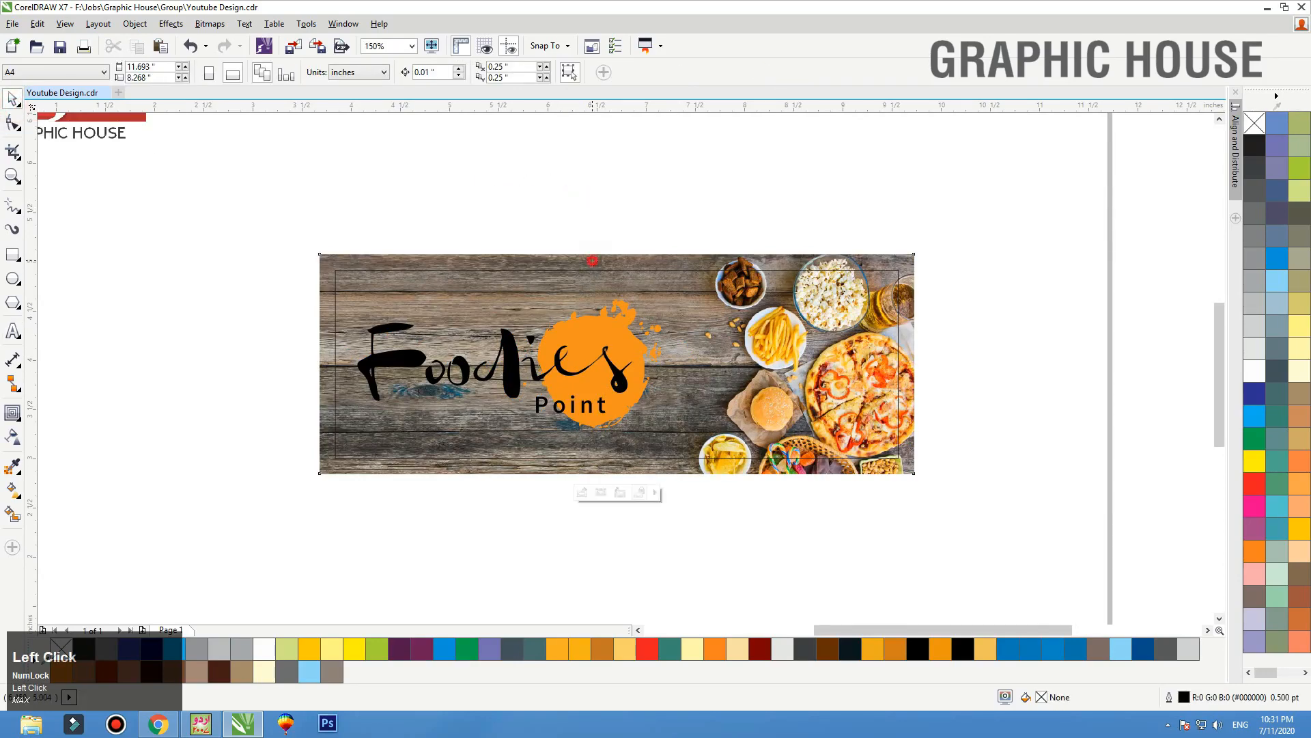
Shift the logo slightly toward the banner's left edge and scale it down to about 2.96 by 1.21 in
left_click(621, 340)
key("shift+F2")
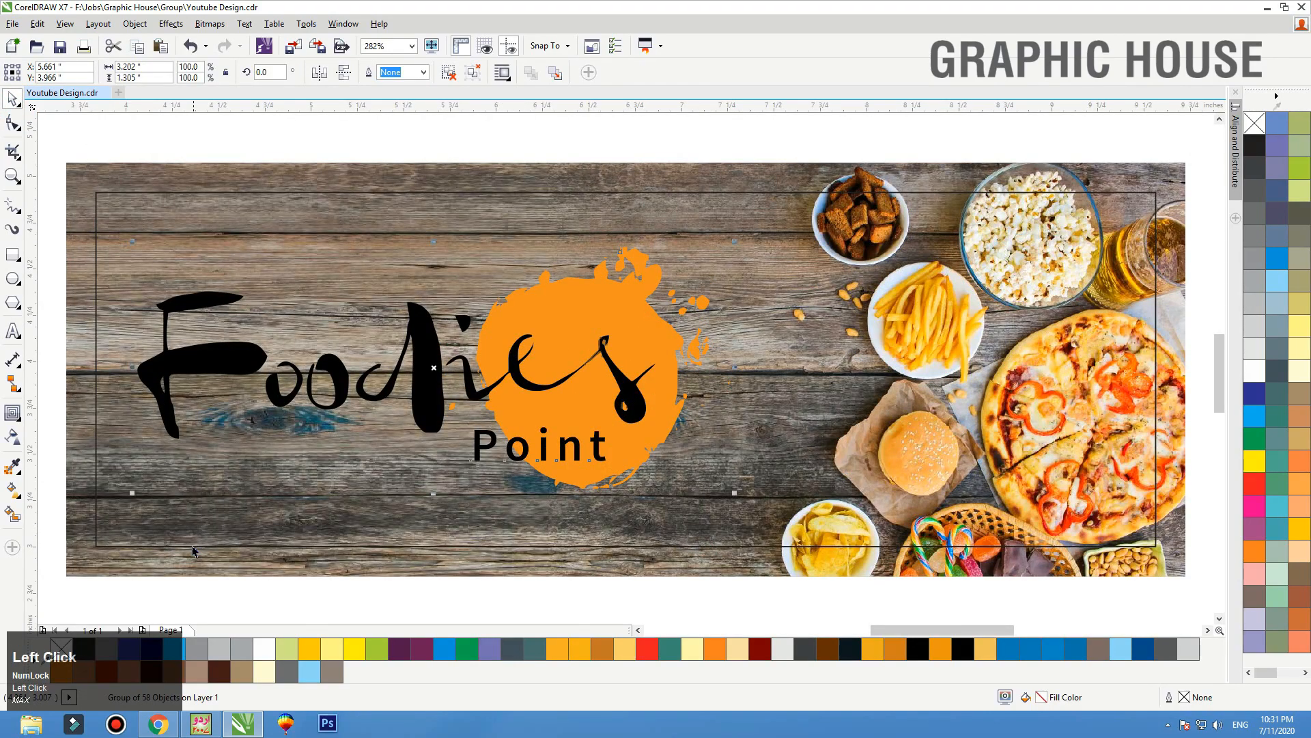
left_click_drag(543, 394, 636, 286)
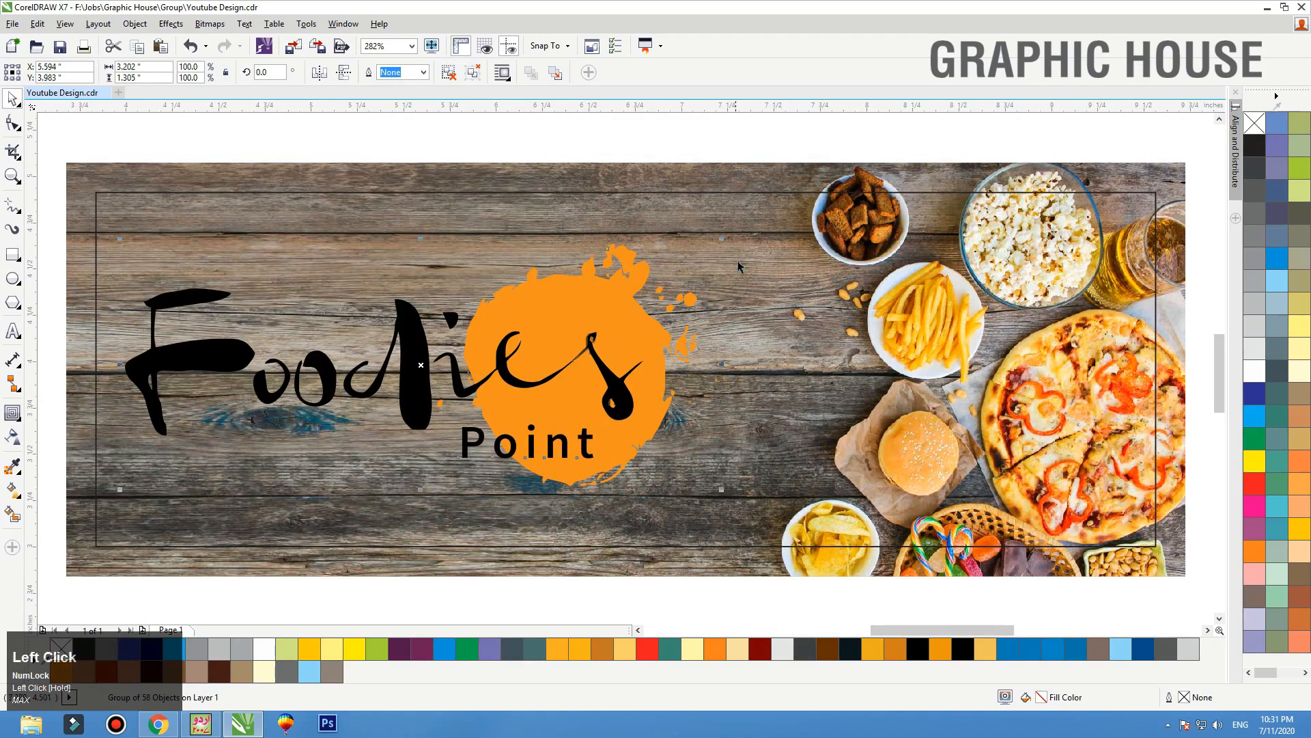
left_click(725, 245, "shift")
left_click(589, 311)
left_click_drag(721, 240, 693, 247)
Draw a rectangle about 3.54 by 1.17 in from the banner's left edge over the logo, fill it white and remove its outline
left_click(8, 254)
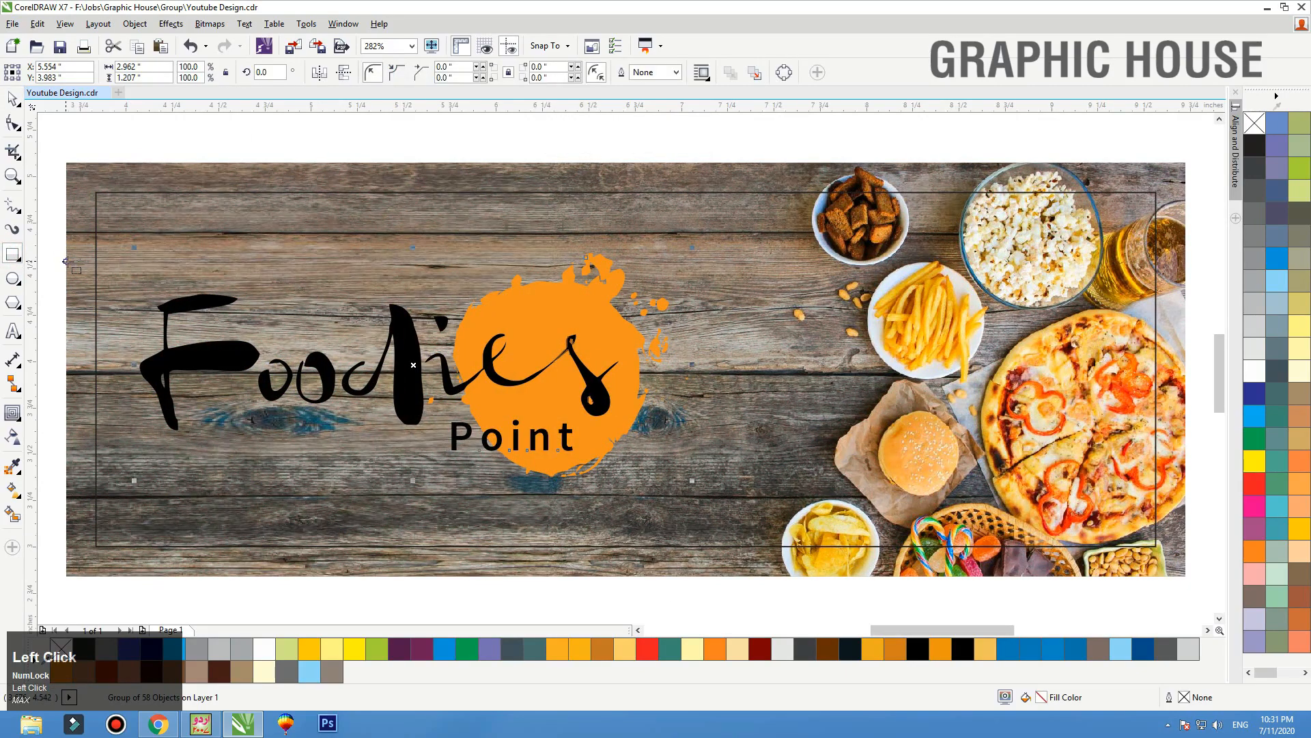
left_click_drag(67, 261, 722, 479)
key("space")
left_click(1256, 370)
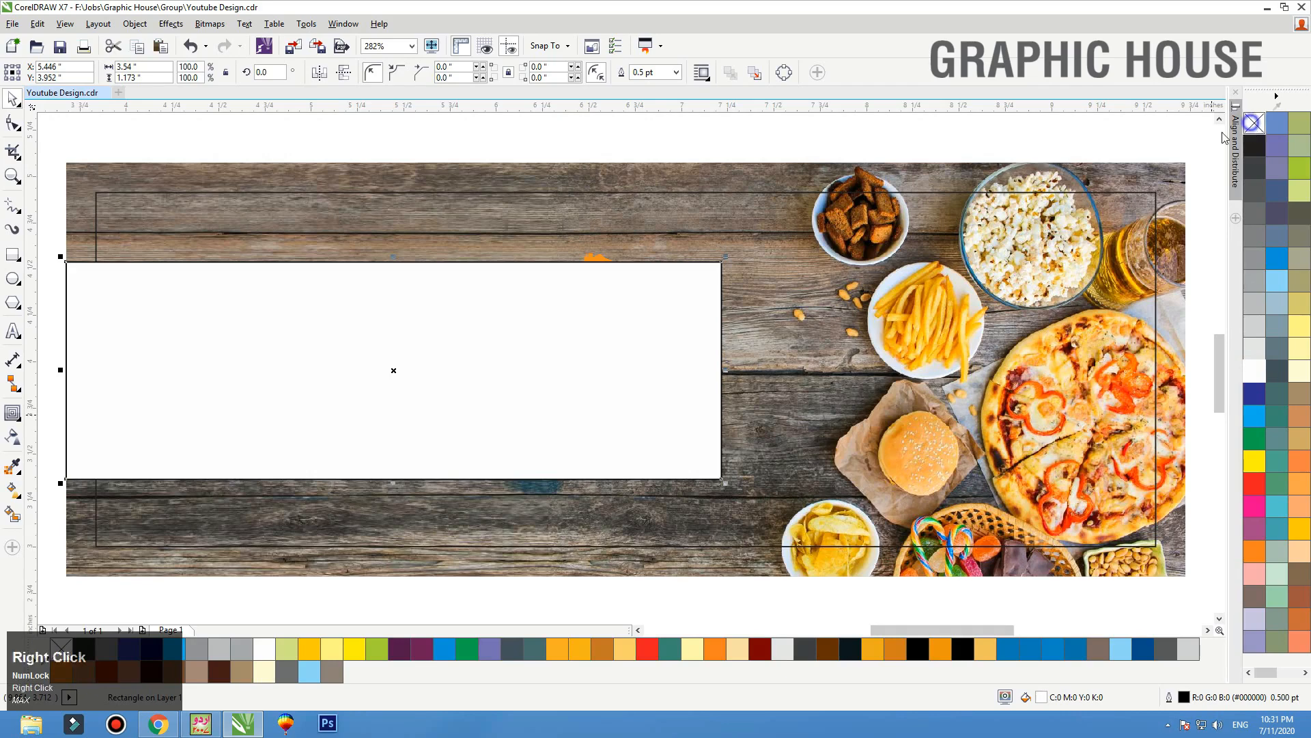
right_click(1254, 123)
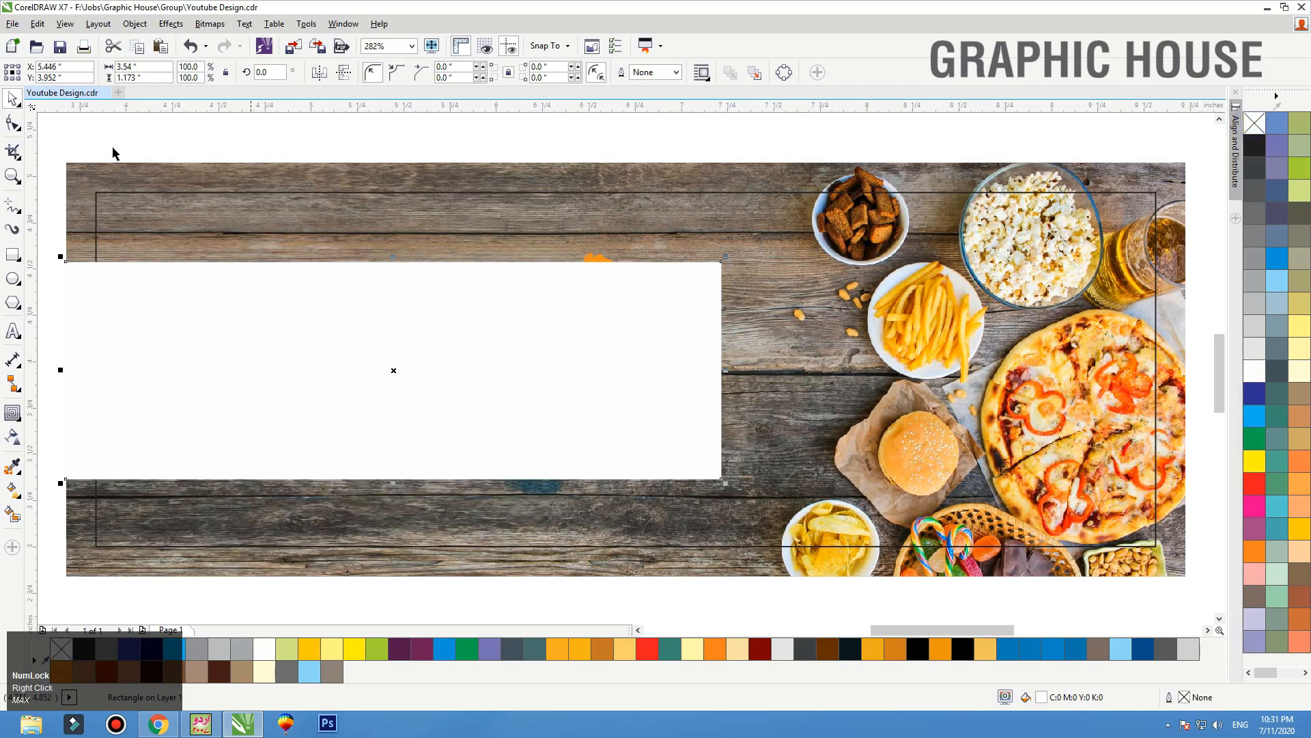
Bring the grouped Foodies Point logo in front of the white rectangle
left_click_drag(710, 144, 100, 533)
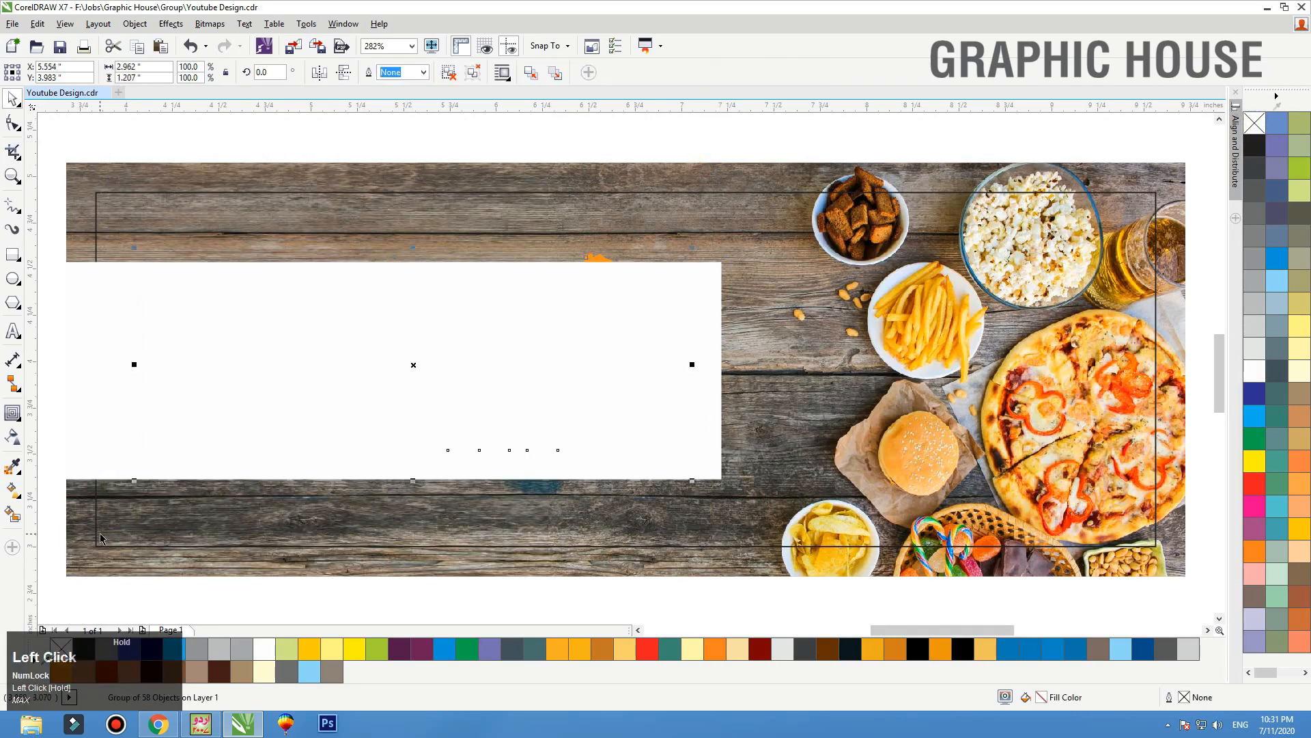
key("shift+Page_Up")
Widen the white rectangle toward the fries and reduce its height symmetrically, to about 4.42 by 0.97 in
left_click(704, 285)
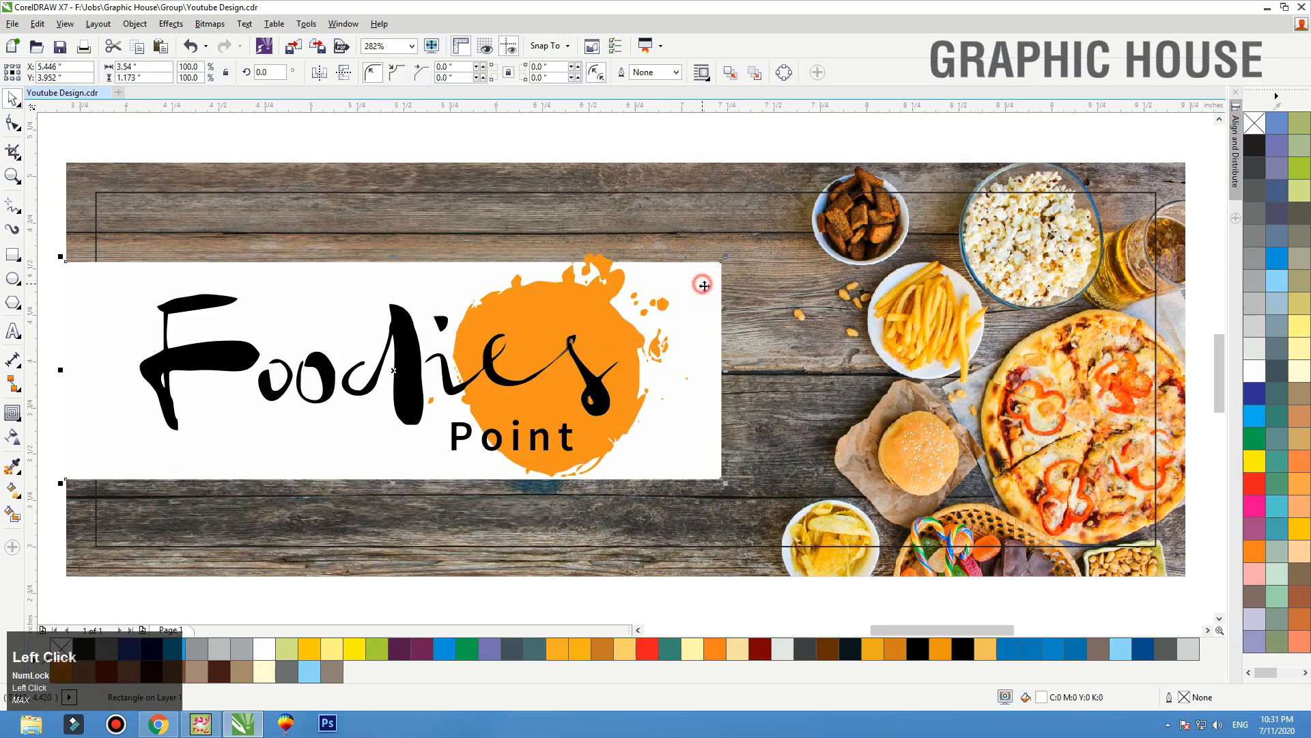
left_click_drag(722, 370, 884, 371)
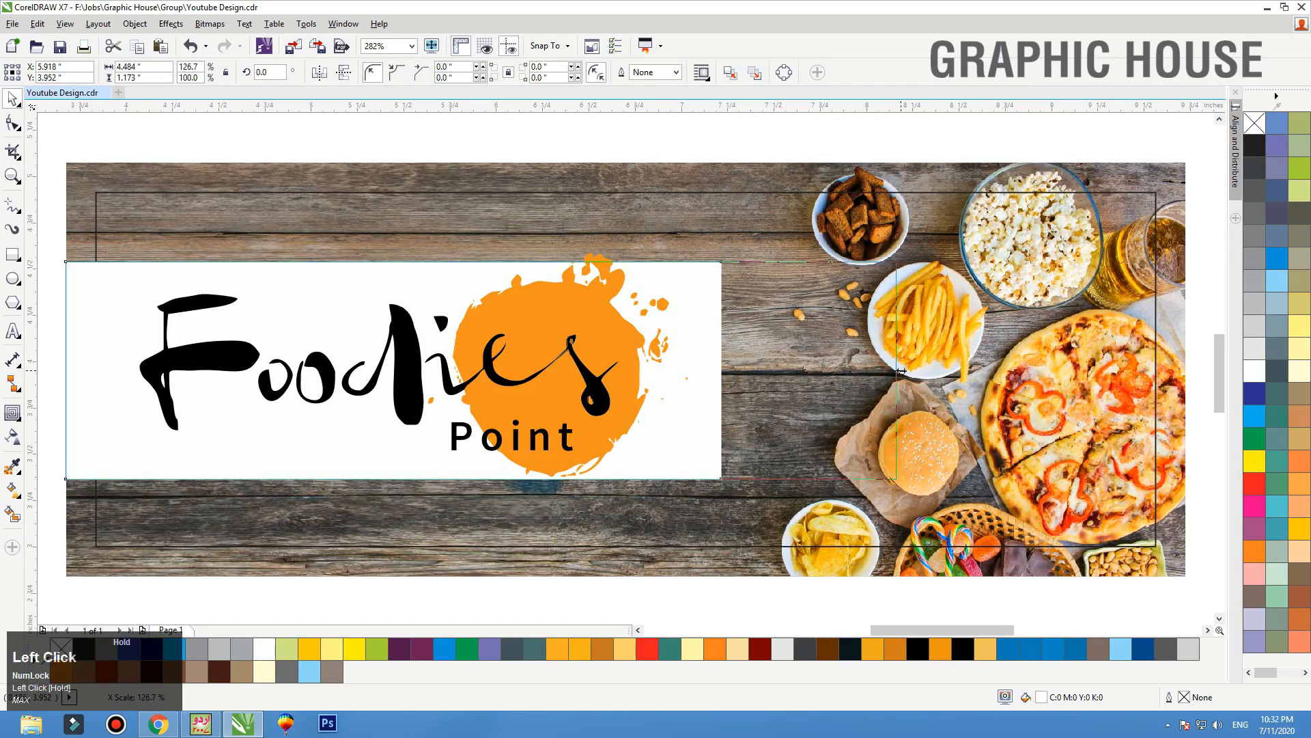
left_click_drag(897, 371, 885, 370)
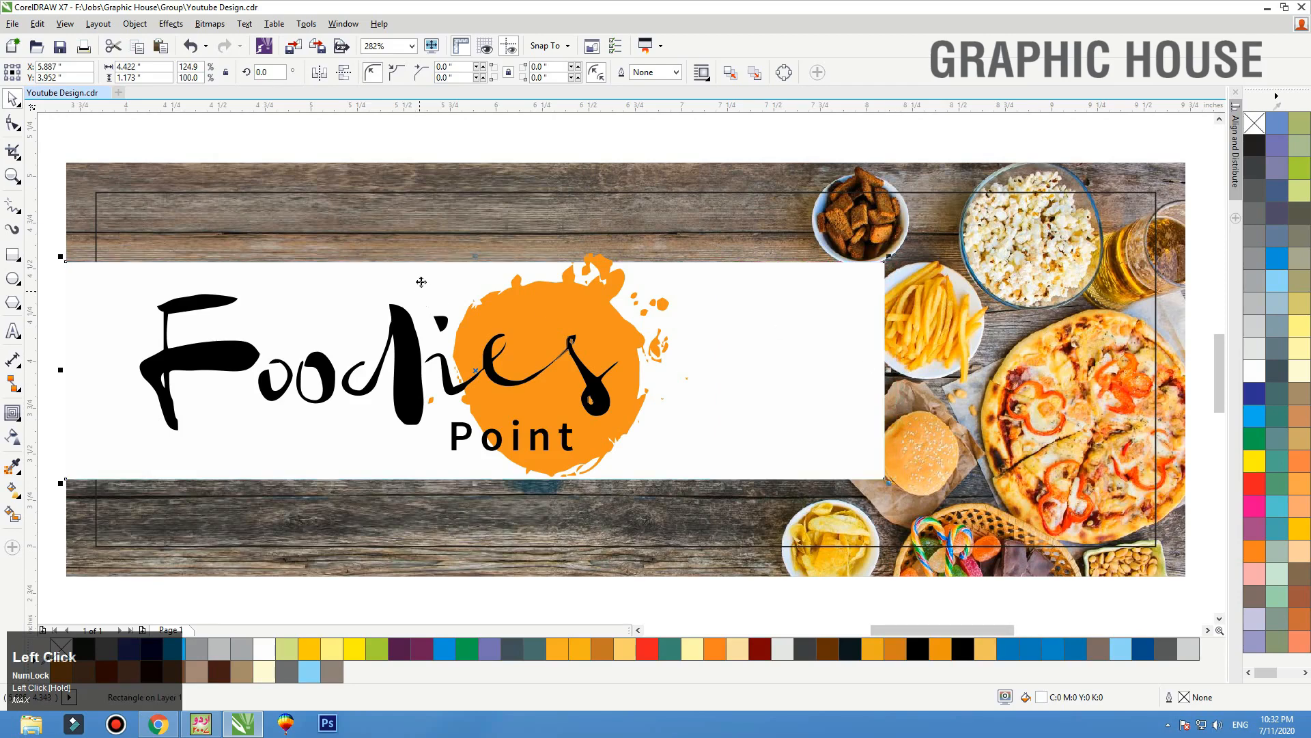
left_click_drag(473, 258, 477, 270)
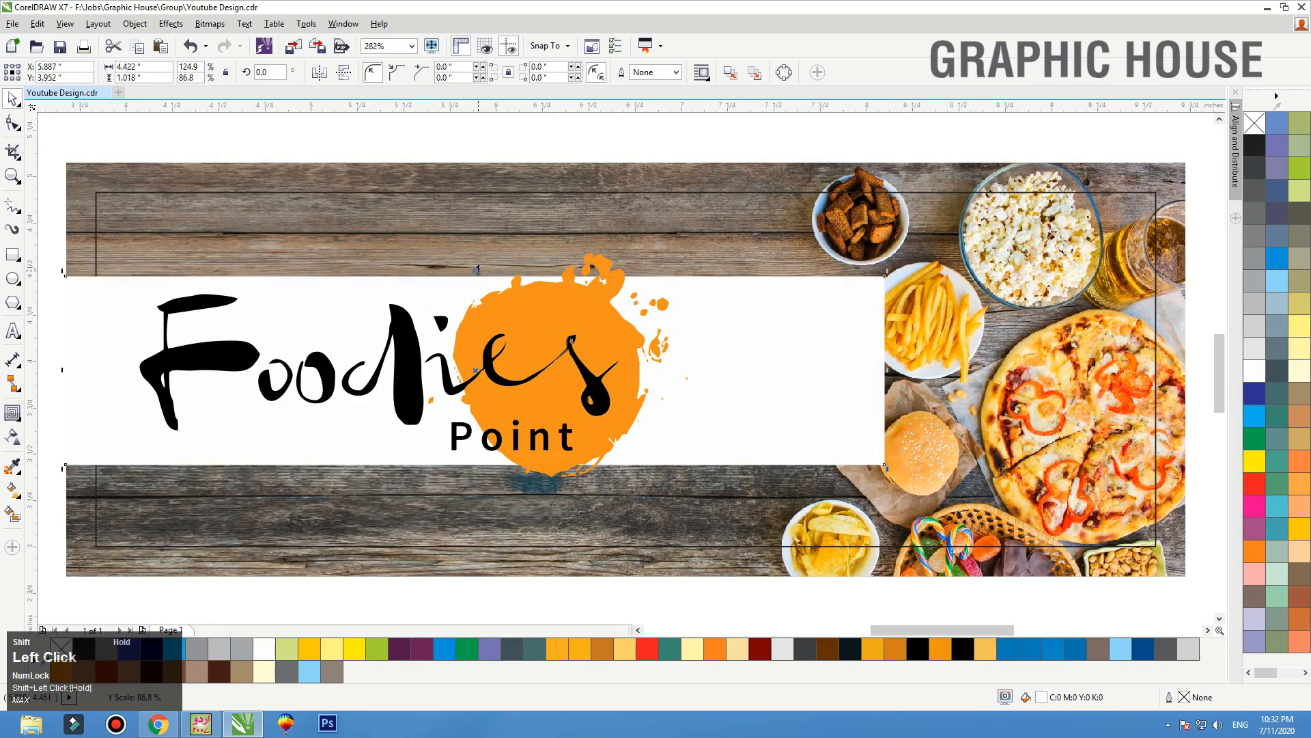
left_click(597, 289)
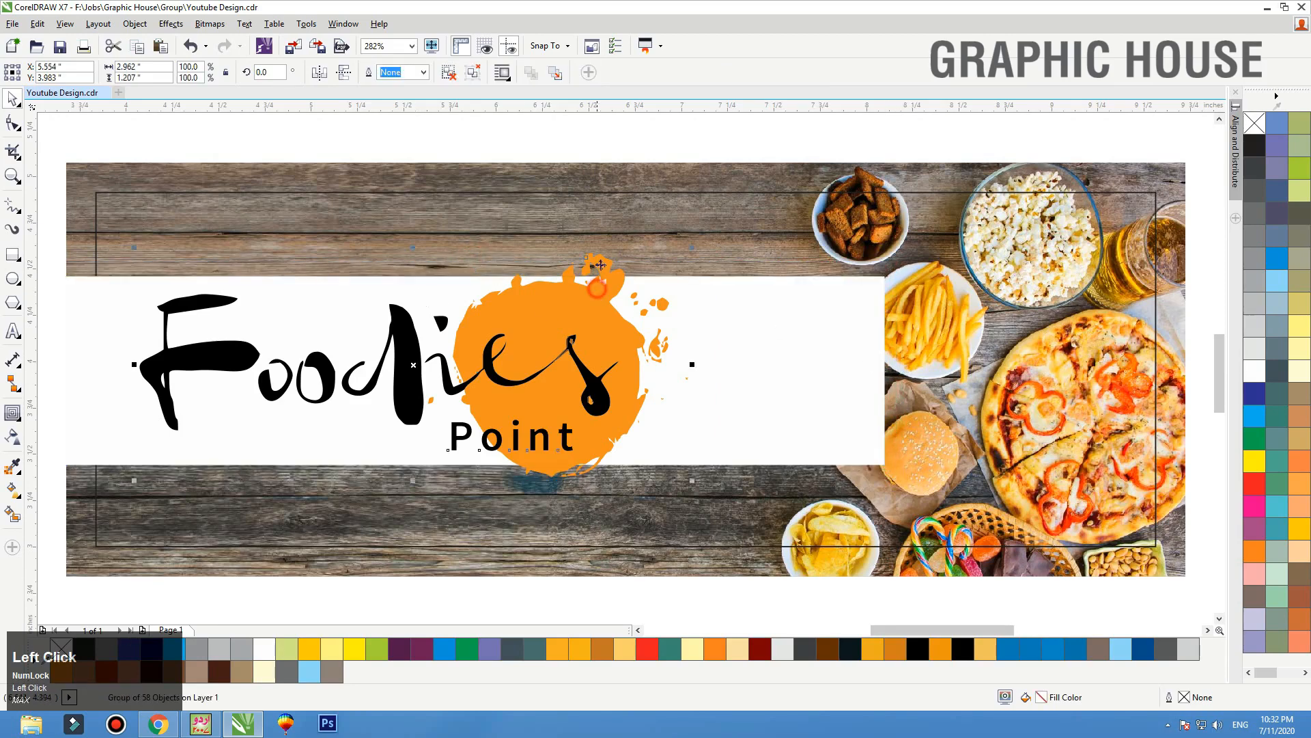
left_click(817, 384)
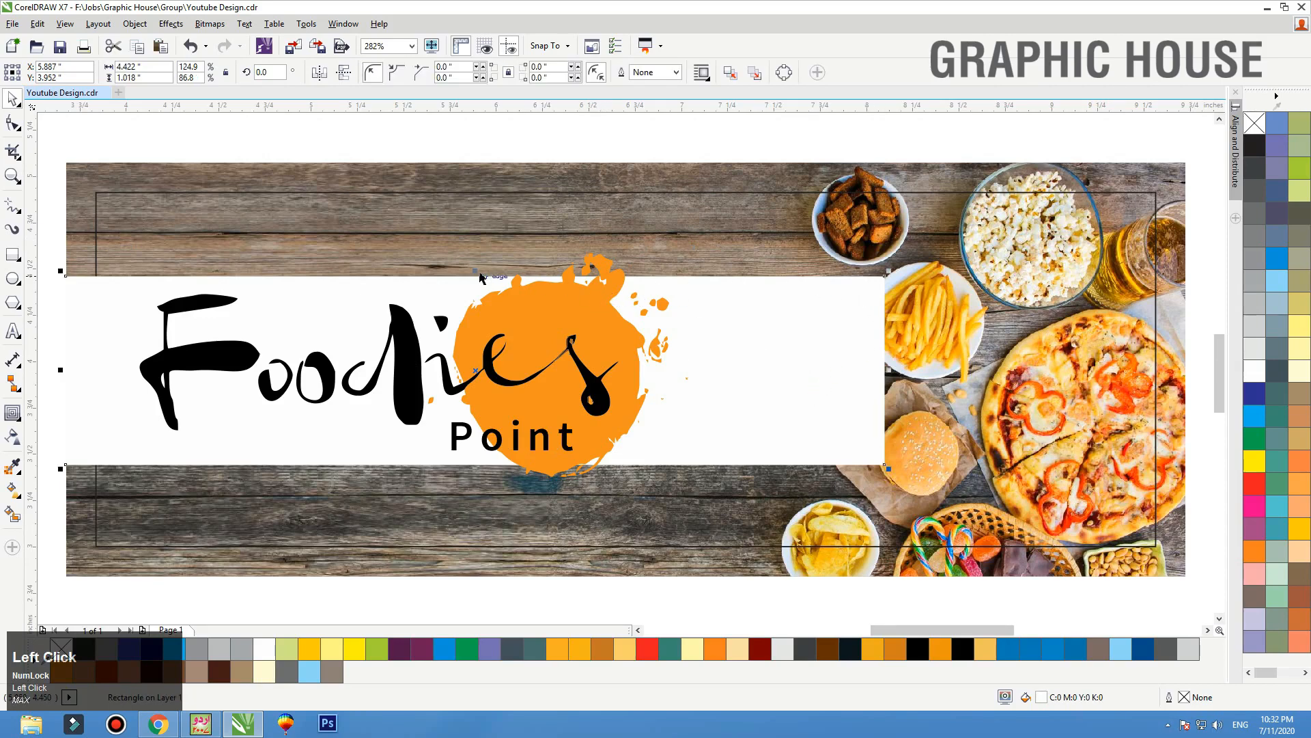
left_click_drag(474, 271, 580, 268)
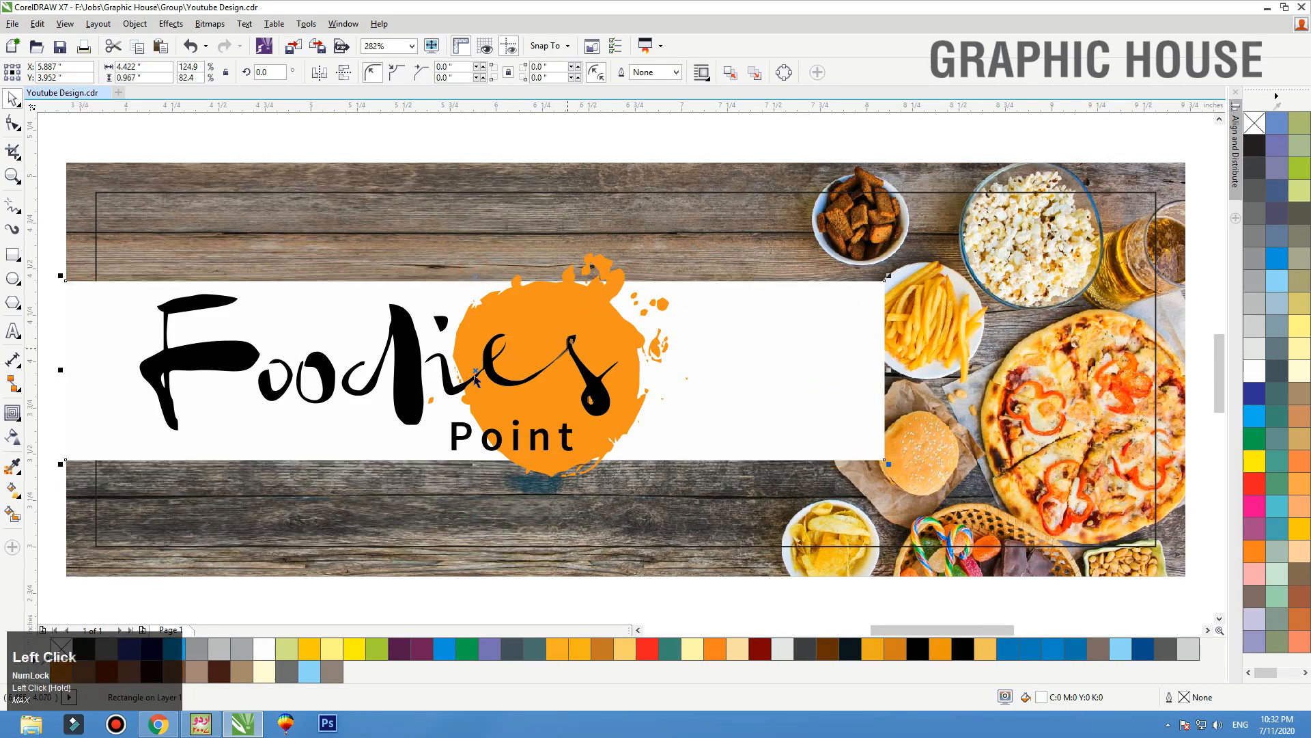
Align the logo's centre horizontally with the white panel and fine-tune the logo's vertical position
left_click(528, 396)
left_click(687, 377, "shift")
left_click(520, 334)
left_click(747, 322, "shift")
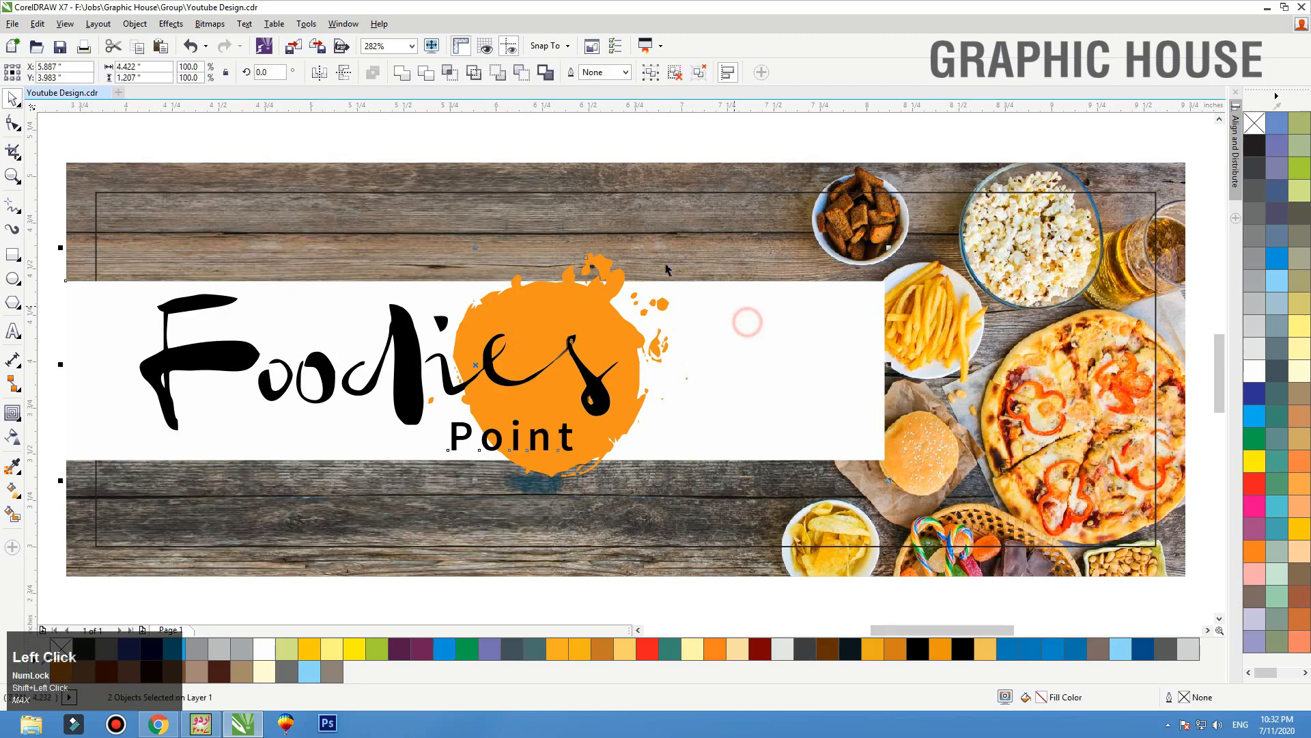
key("e")
left_click(665, 166)
left_click_drag(578, 309, 576, 342)
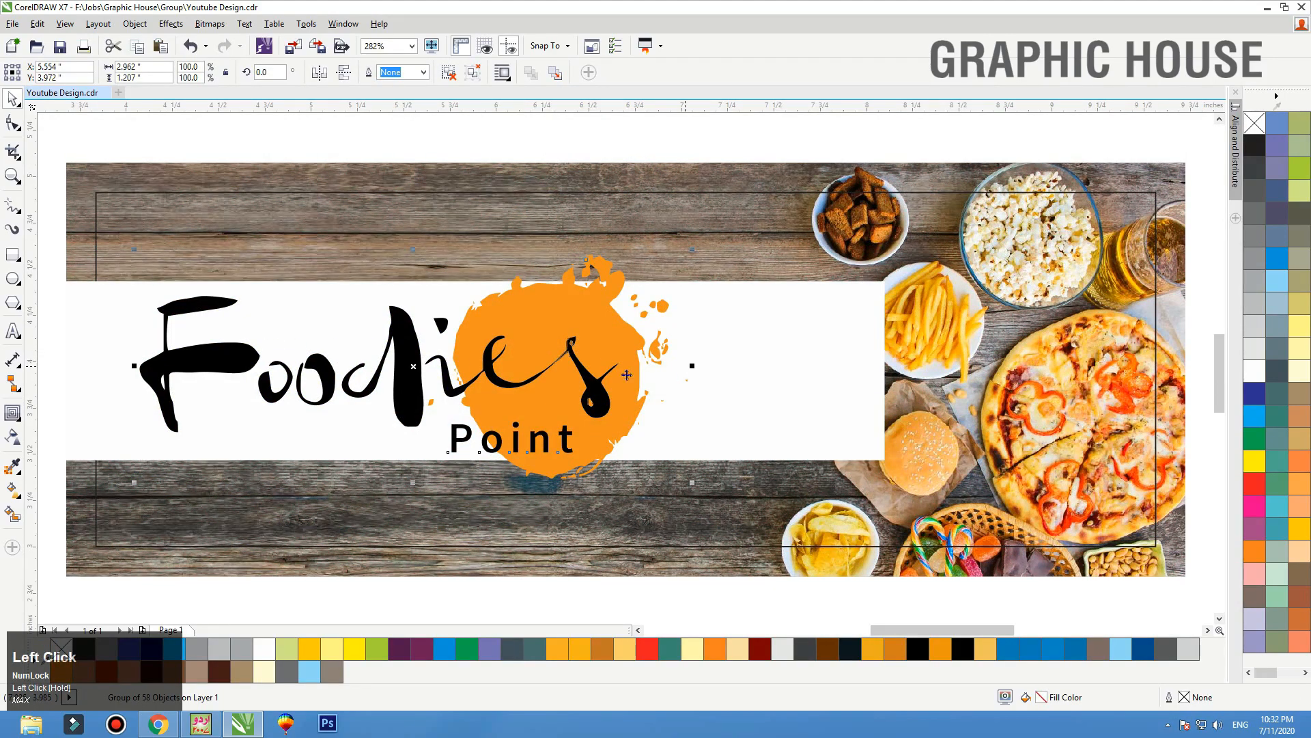
Remove the outline of the inner margin rectangle on the banner
left_click(752, 189)
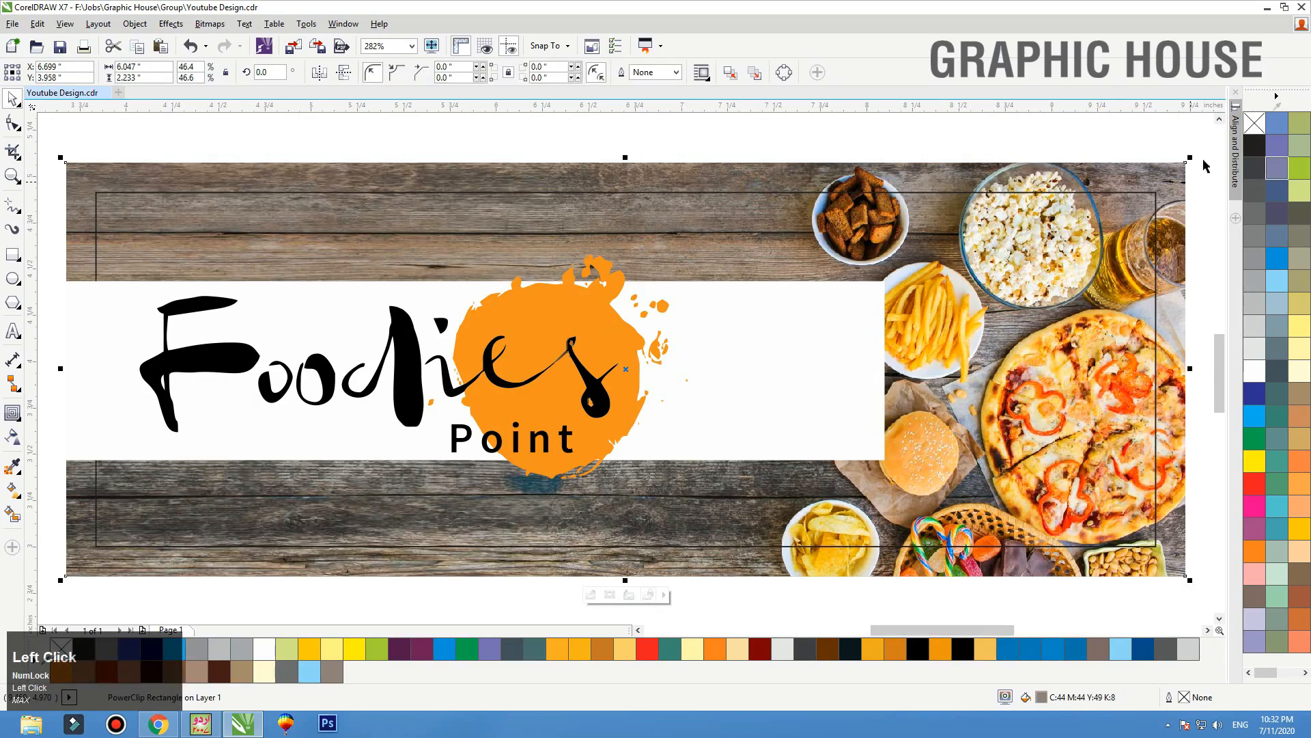
left_click(1135, 155)
left_click(1148, 192)
right_click(1254, 124)
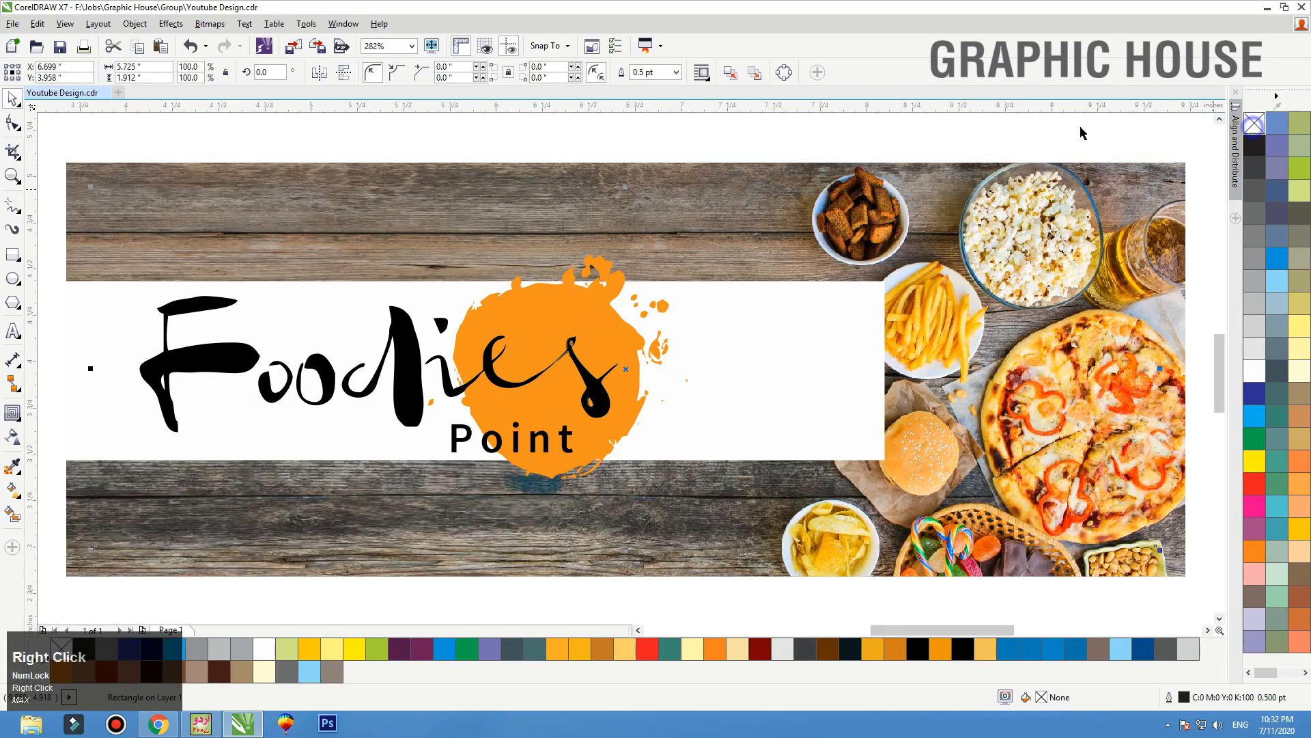
Place a copy of the logo's Point text on the dark wood near the banner's lower-left corner
left_click(1057, 128)
key("F3")
key("F3")
key("F2")
left_click_drag(451, 320, 826, 478)
left_click(683, 227)
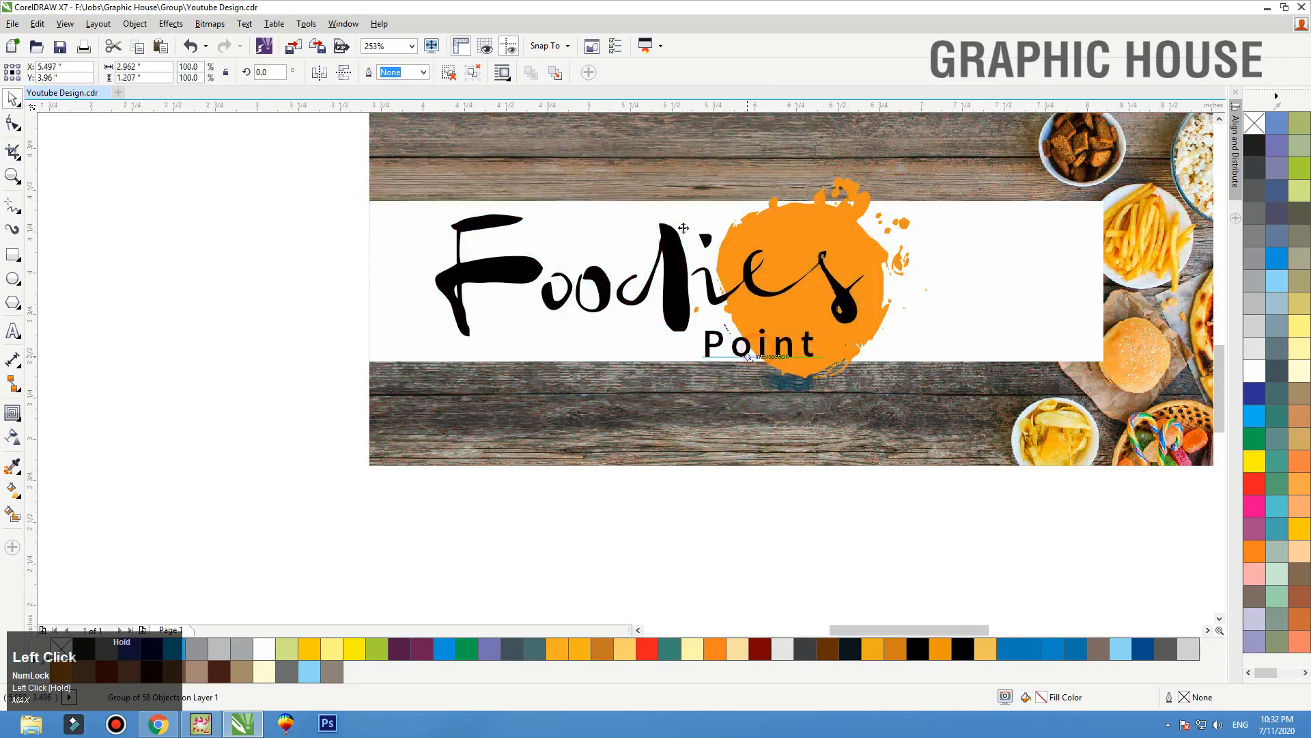
left_click(109, 229)
left_click_drag(758, 345, 432, 442)
right_click(432, 442)
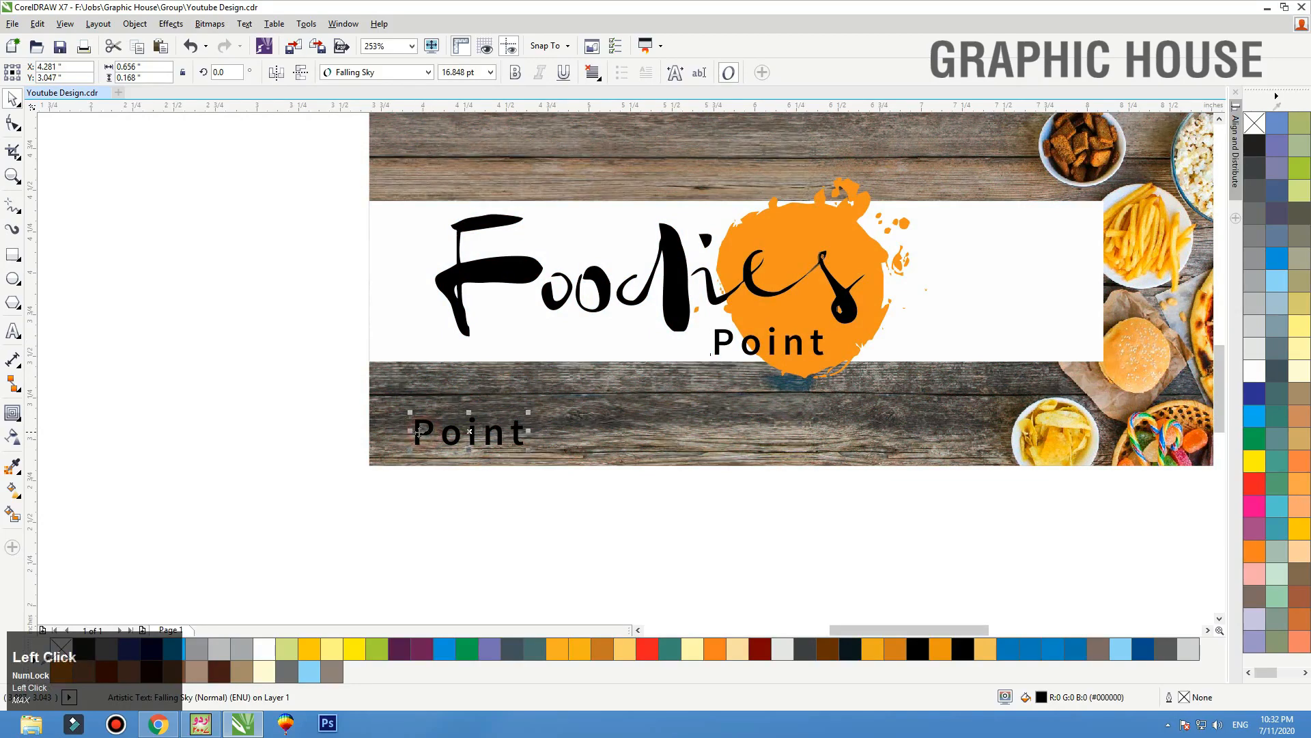
Edit the copied text to read "|foodiespoint", all in lowercase
type("foodi")
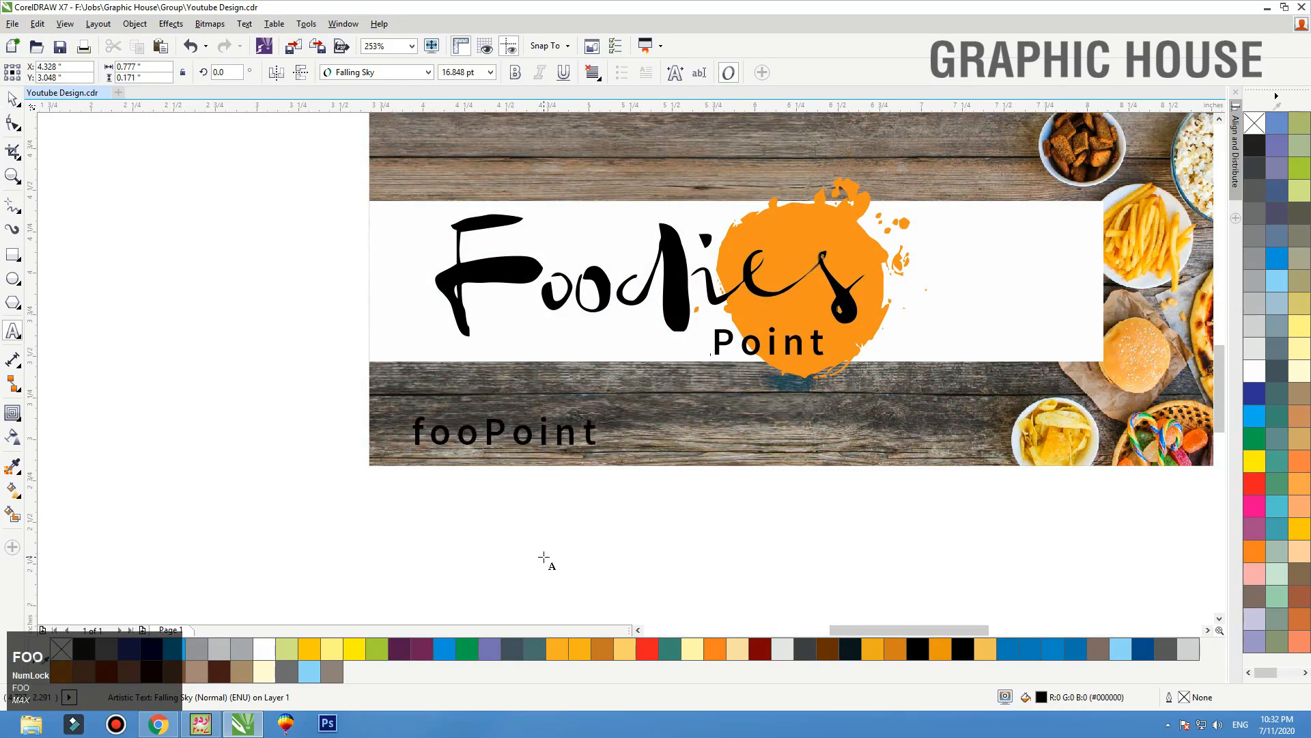
type("e")
key("BackSpace")
type("ies")
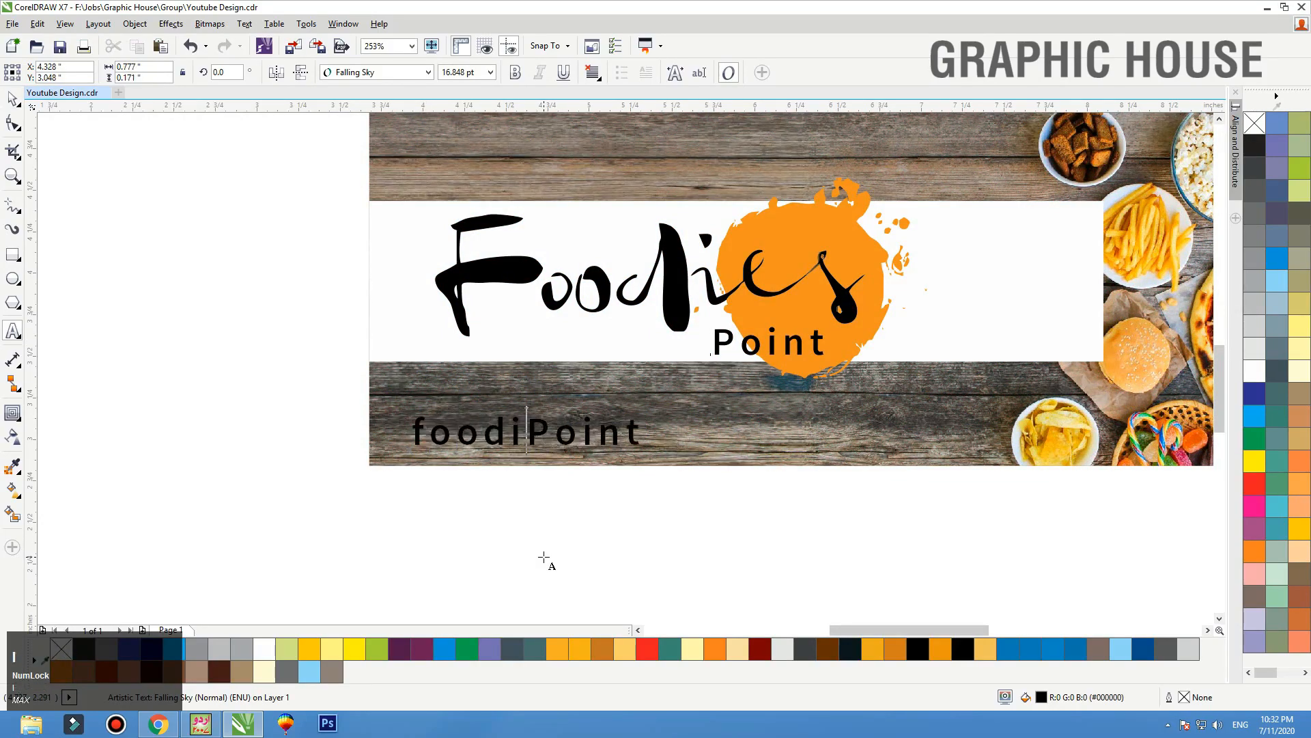
key("ctrl+a")
key("shift+F3")
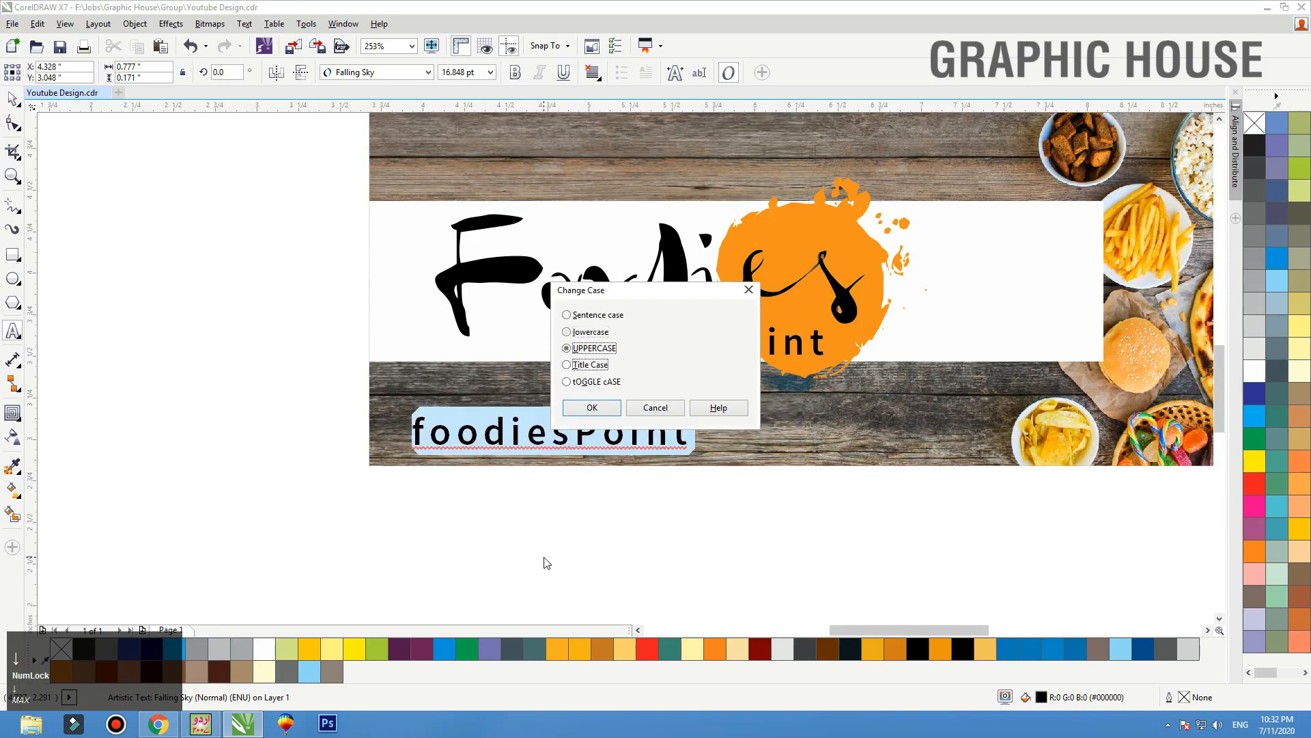
key("Return")
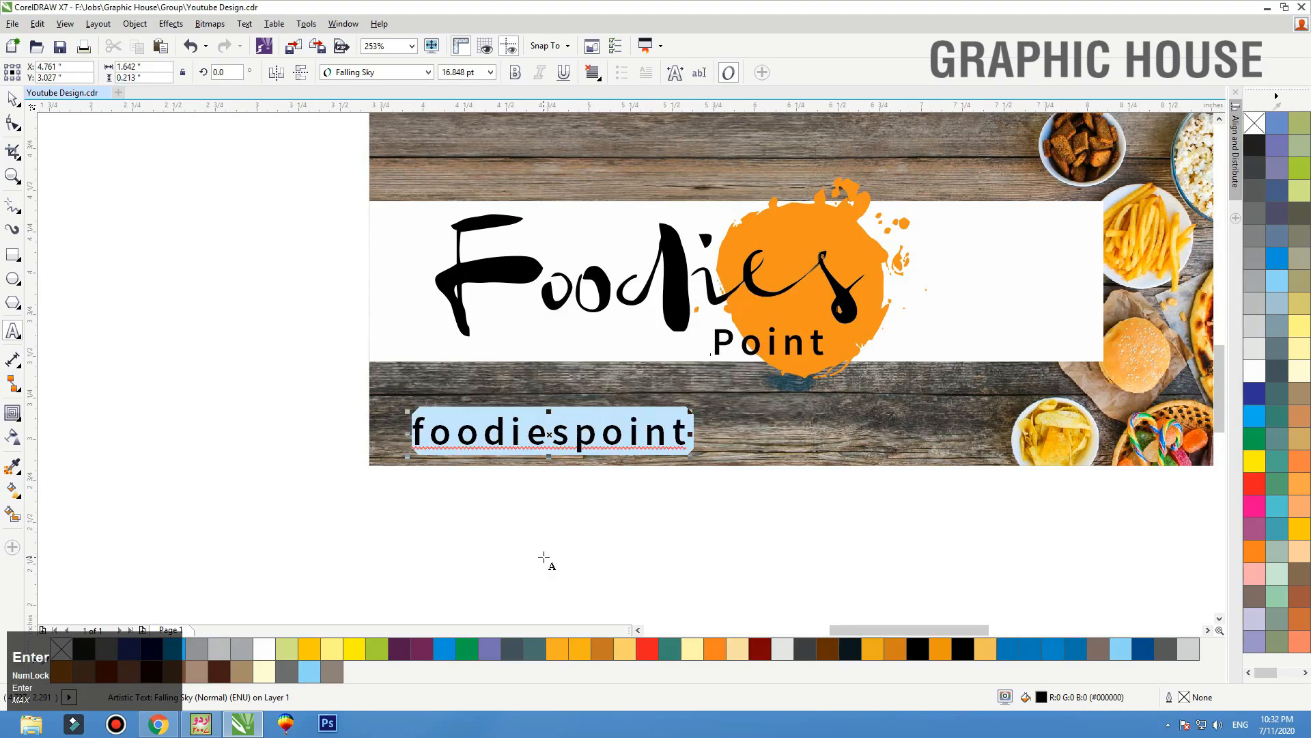
left_click(415, 432)
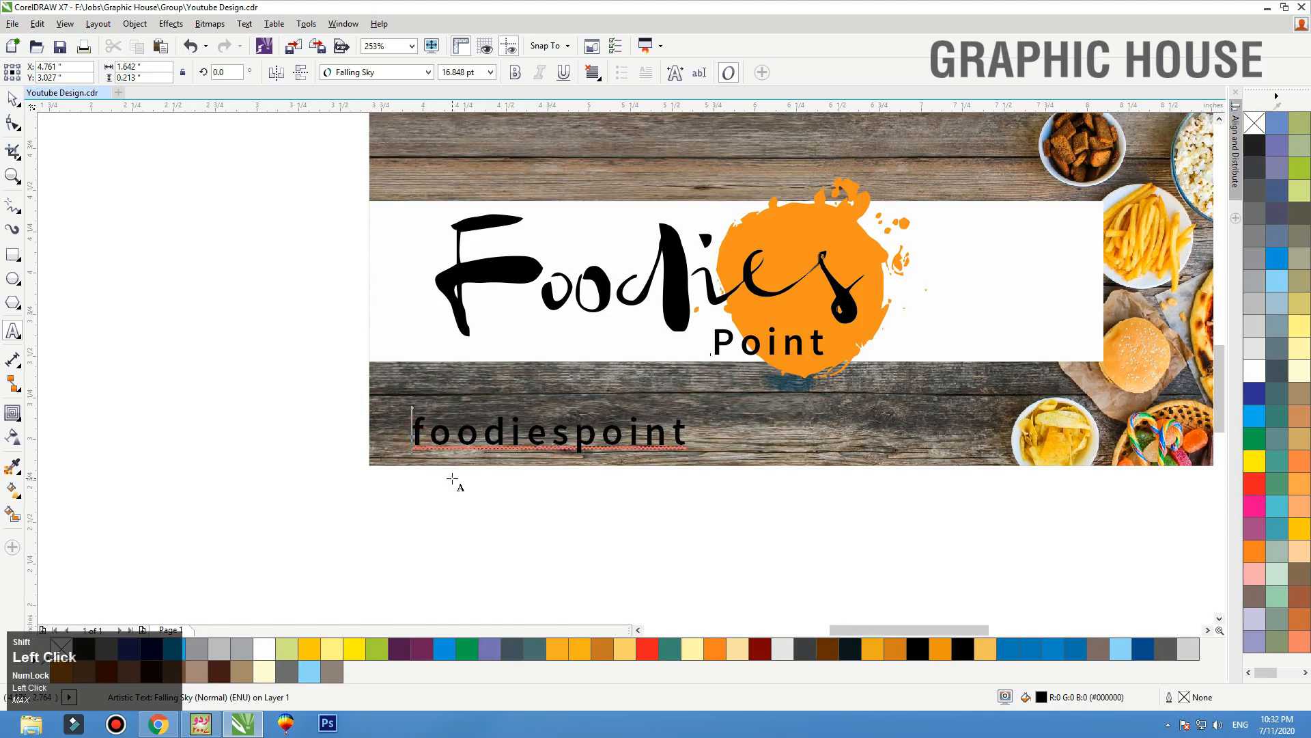
type("|")
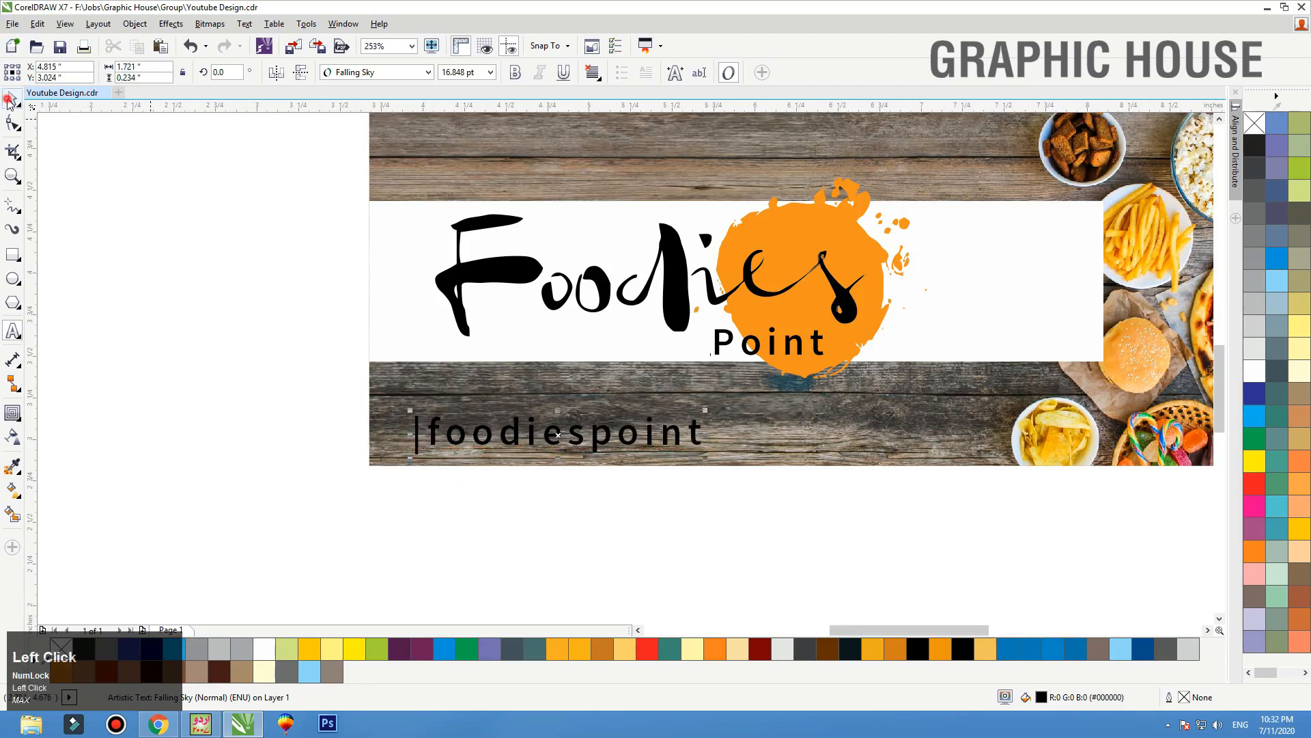
Fill the |foodiespoint text white, scale it down to about 7.97 pt and nudge it slightly up and right
left_click(1256, 376)
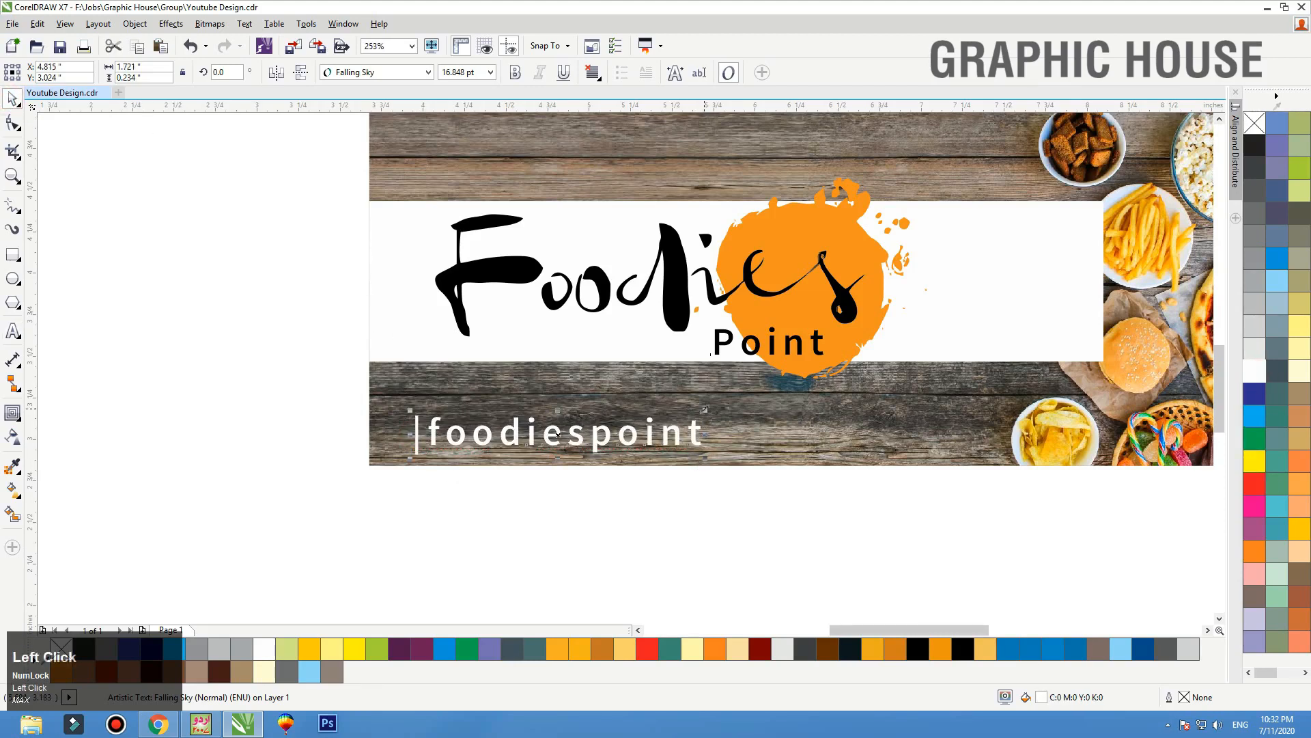
left_click_drag(704, 408, 554, 429)
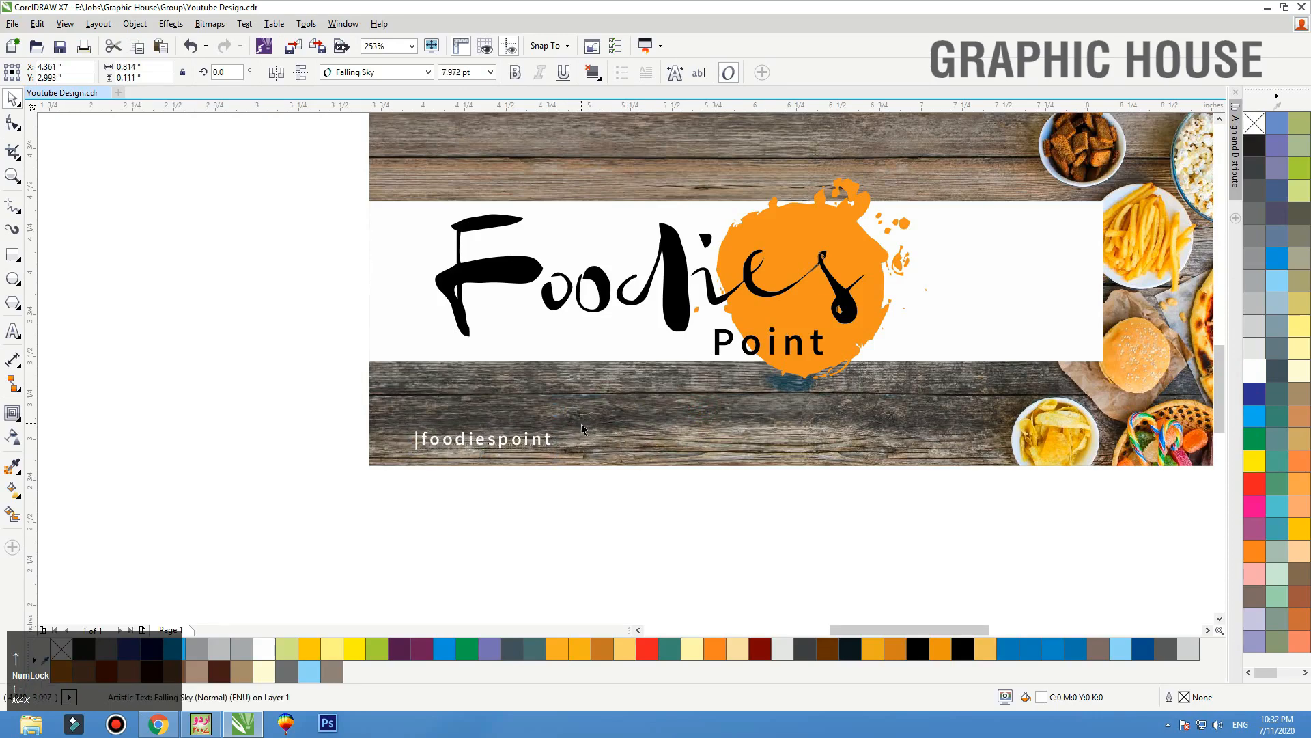
key("Up")
key("Right")
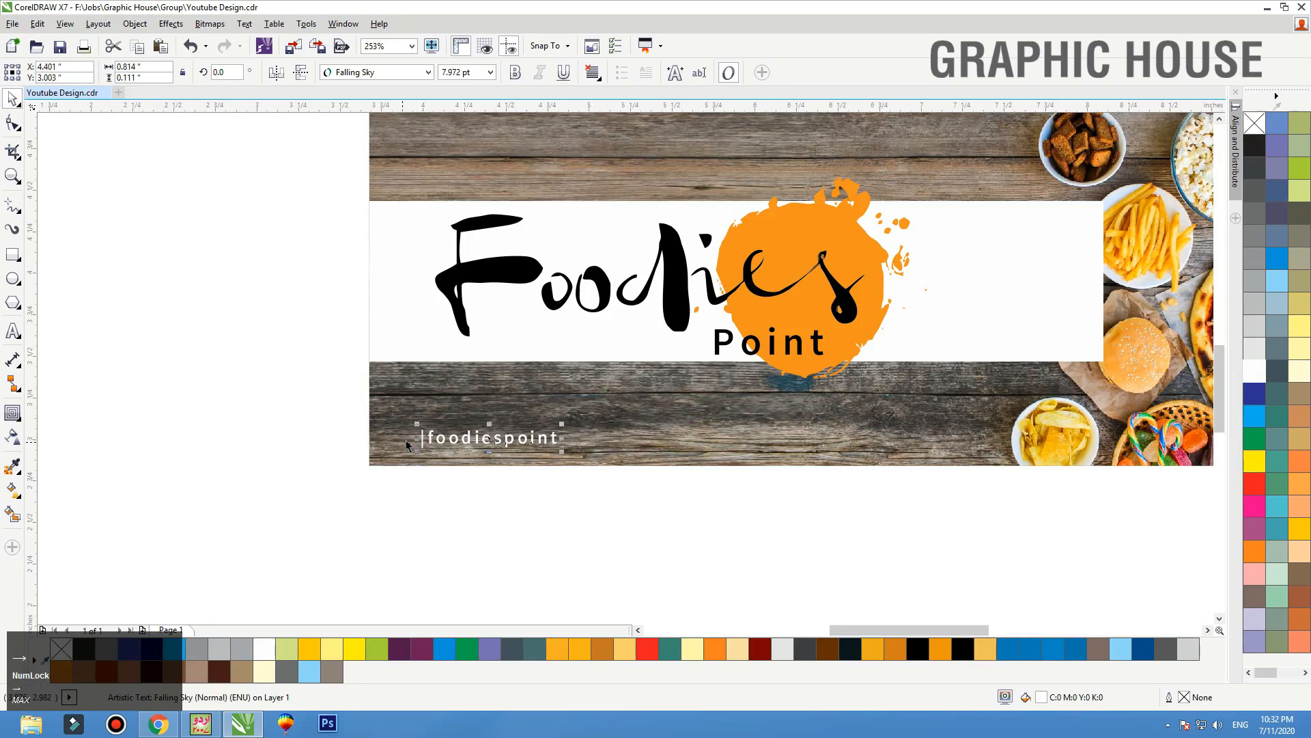
Add a black Multiply drop shadow with opacity 50 and feathering 15 to the white panel, offset slightly down and left
left_click(512, 456)
key("shift+F2")
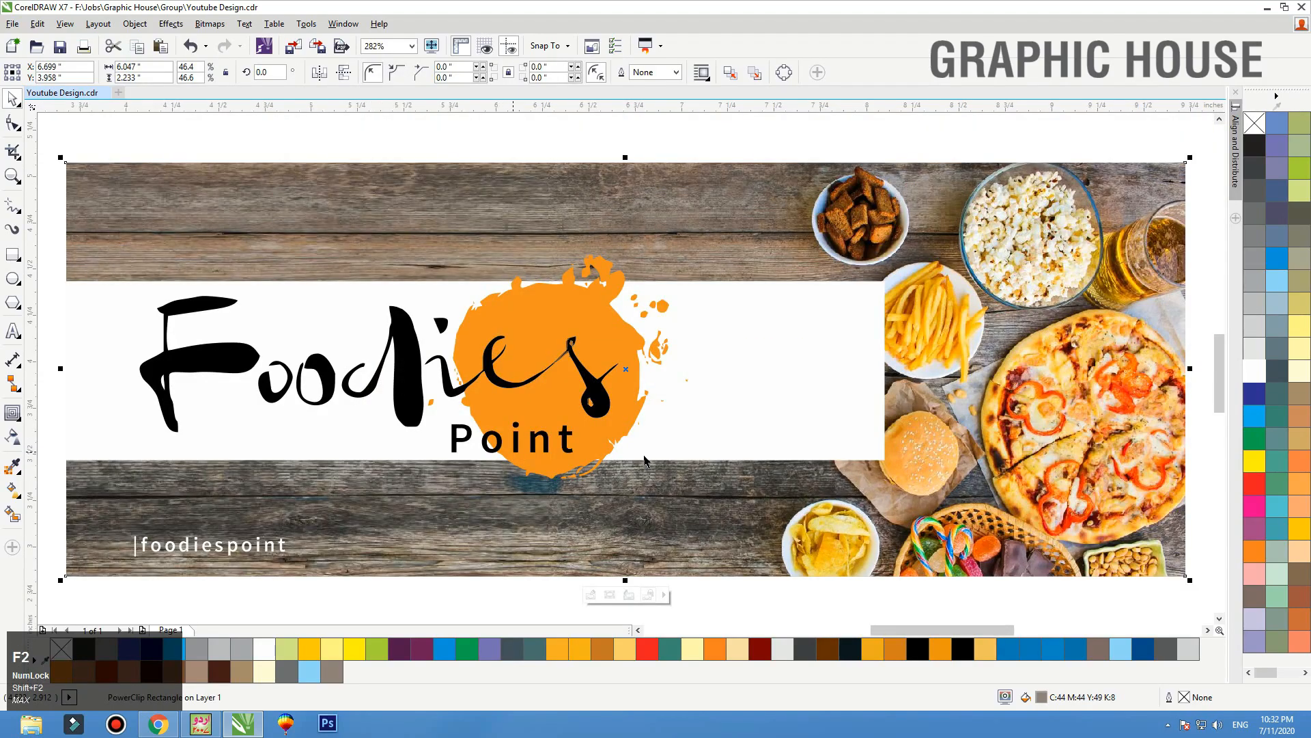
left_click(862, 384)
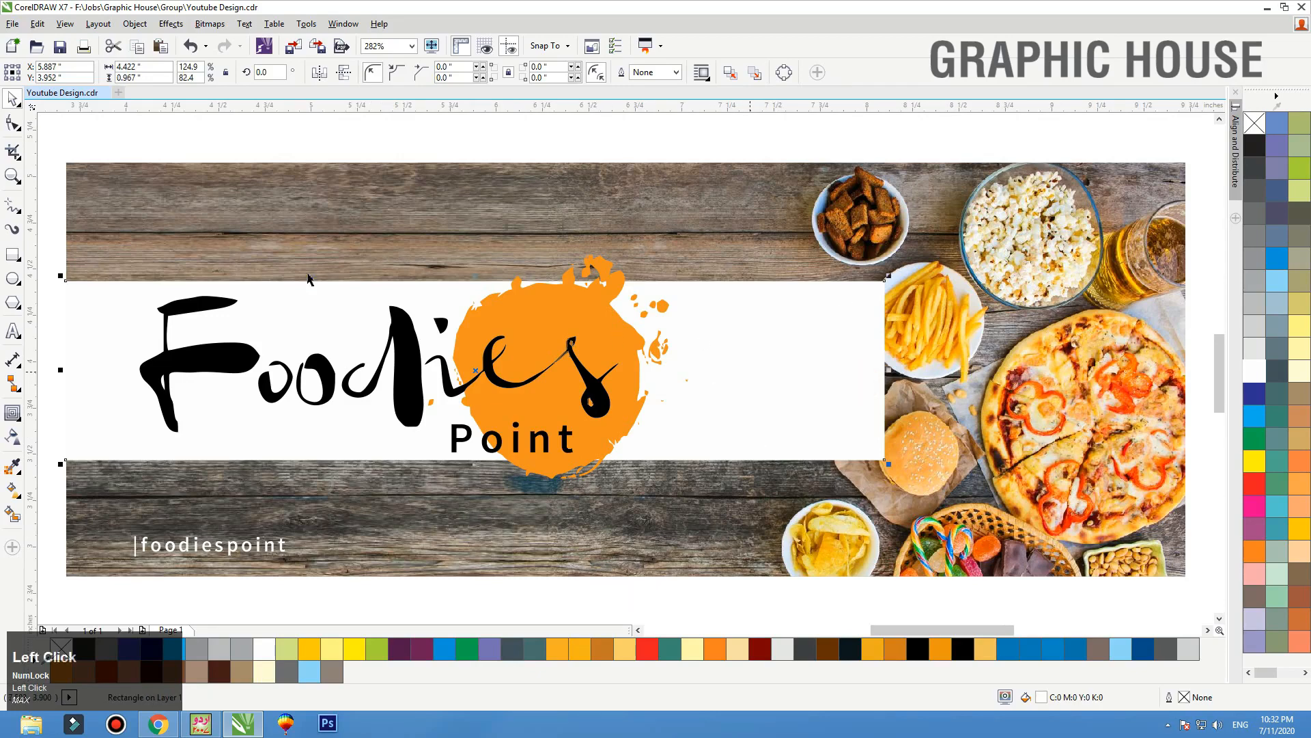
left_click(23, 420)
left_click(75, 413)
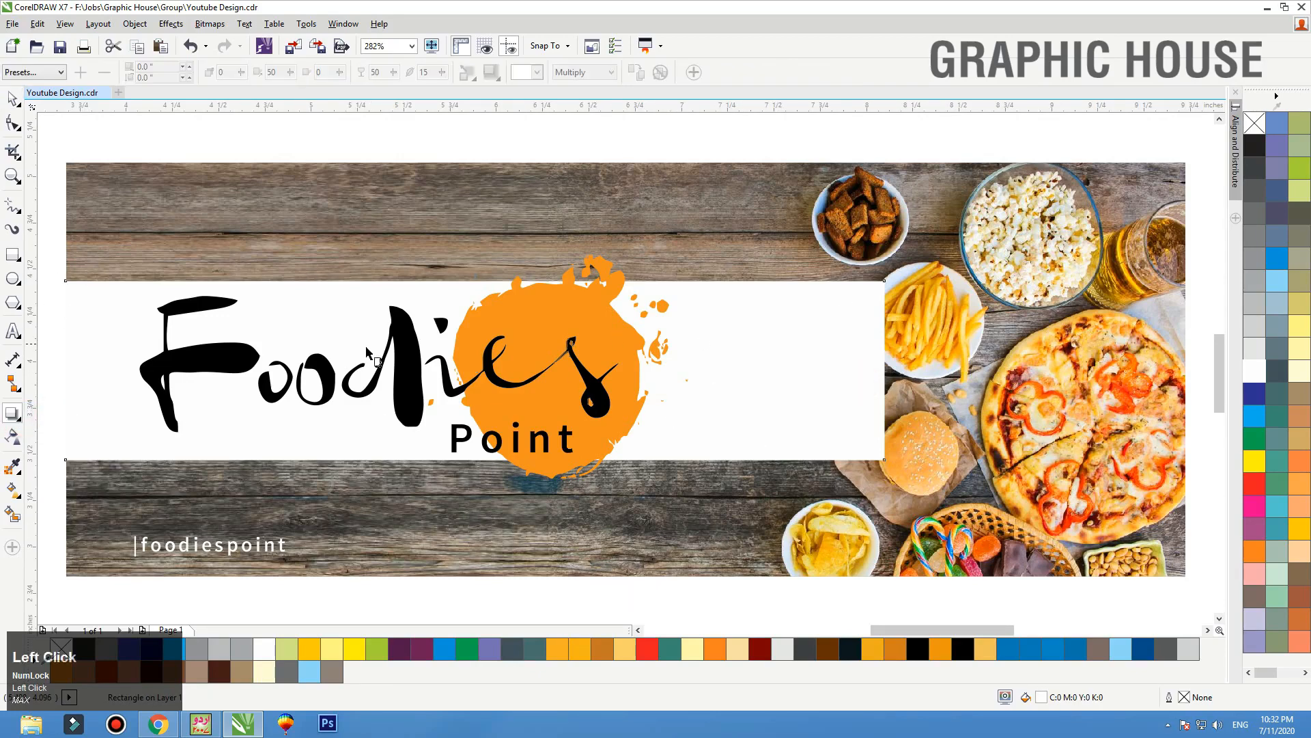
left_click(367, 345)
left_click_drag(391, 411, 311, 458)
key("space")
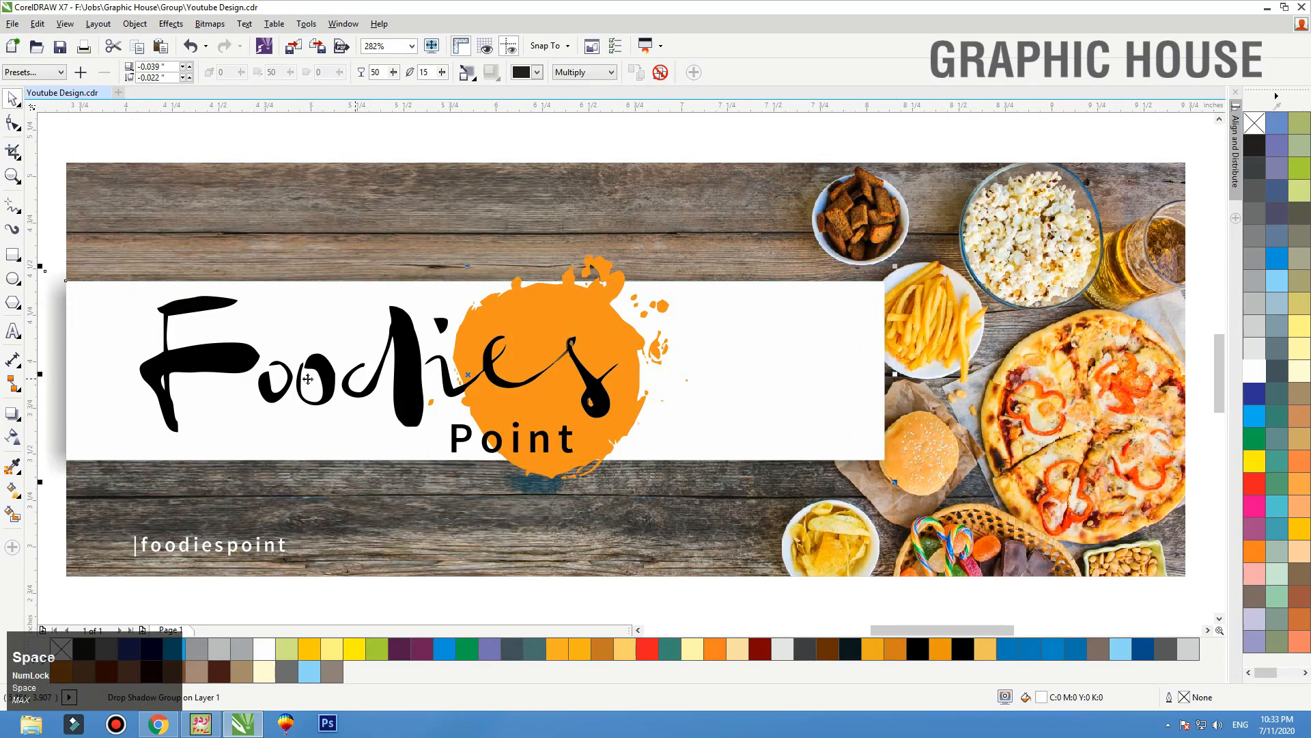
PowerClip the white panel with its shadow inside the banner background, undoing any accidental moves
left_click_drag(125, 321, 115, 286)
key("ctrl+z")
right_click(101, 298)
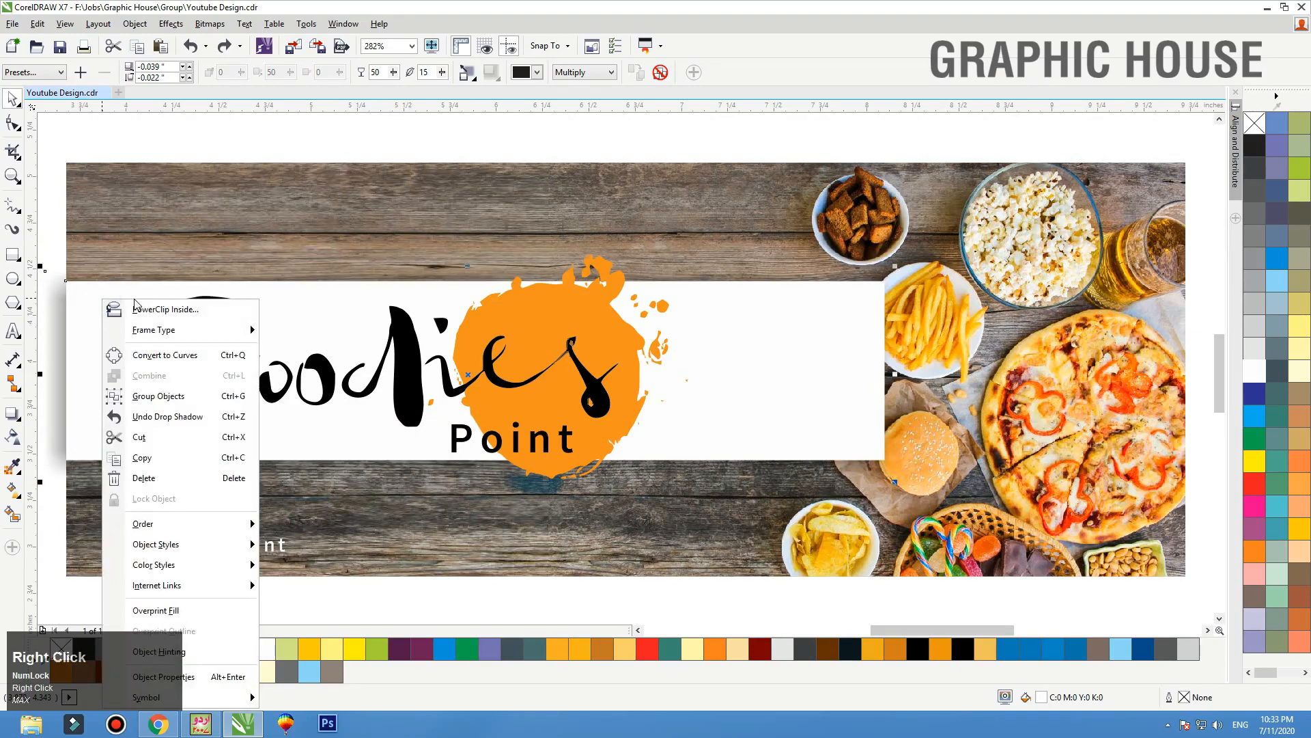
left_click(136, 310)
left_click(144, 165)
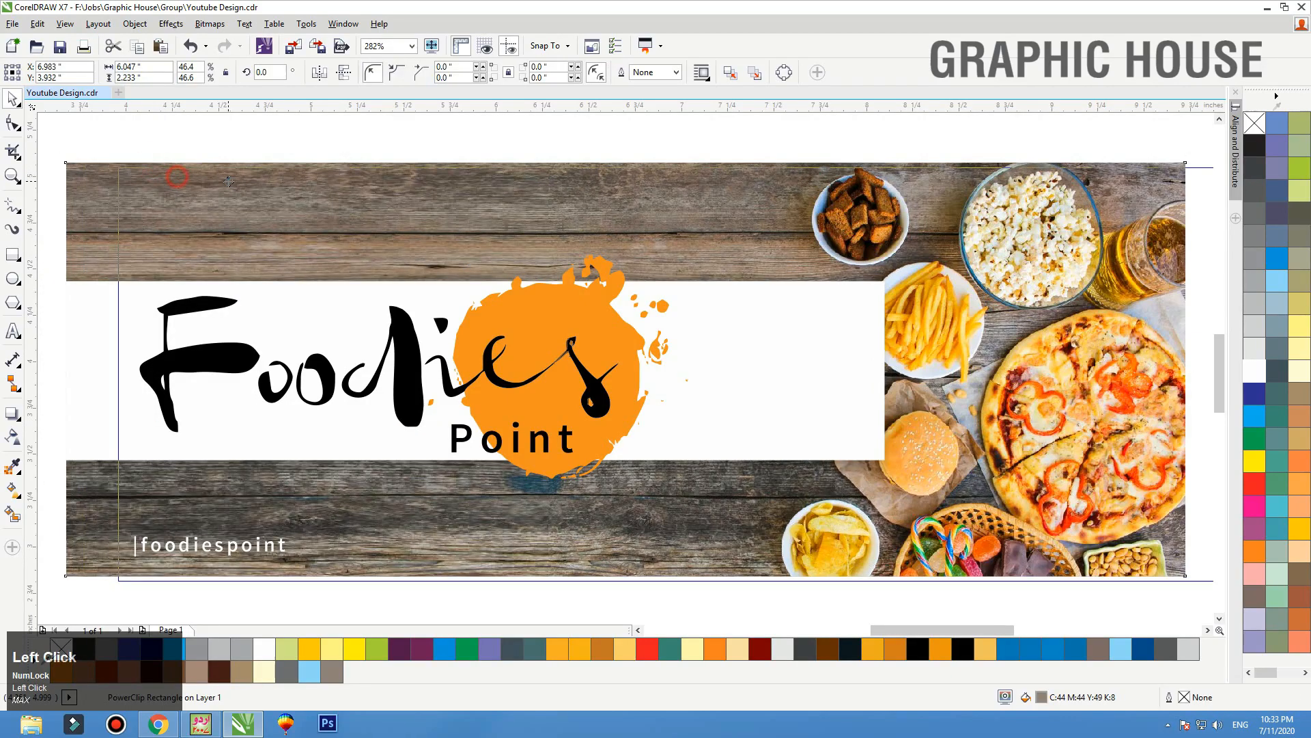
key("ctrl+z")
Copy the right-hand food photo from inside the banner's PowerClip and paste it in place on top of the banner
key("F3")
key("F2")
left_click_drag(484, 240, 963, 484)
key("F3")
left_click(730, 333, "ctrl")
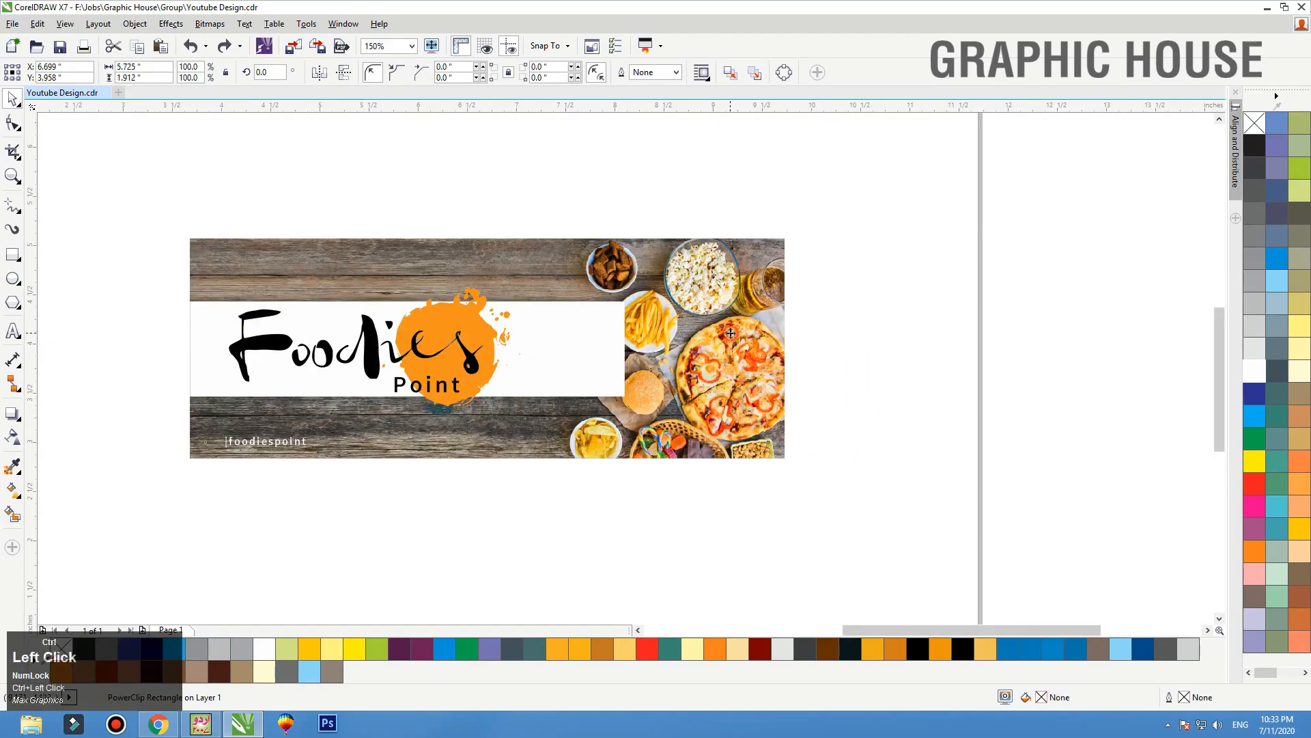
left_click(767, 322, "ctrl")
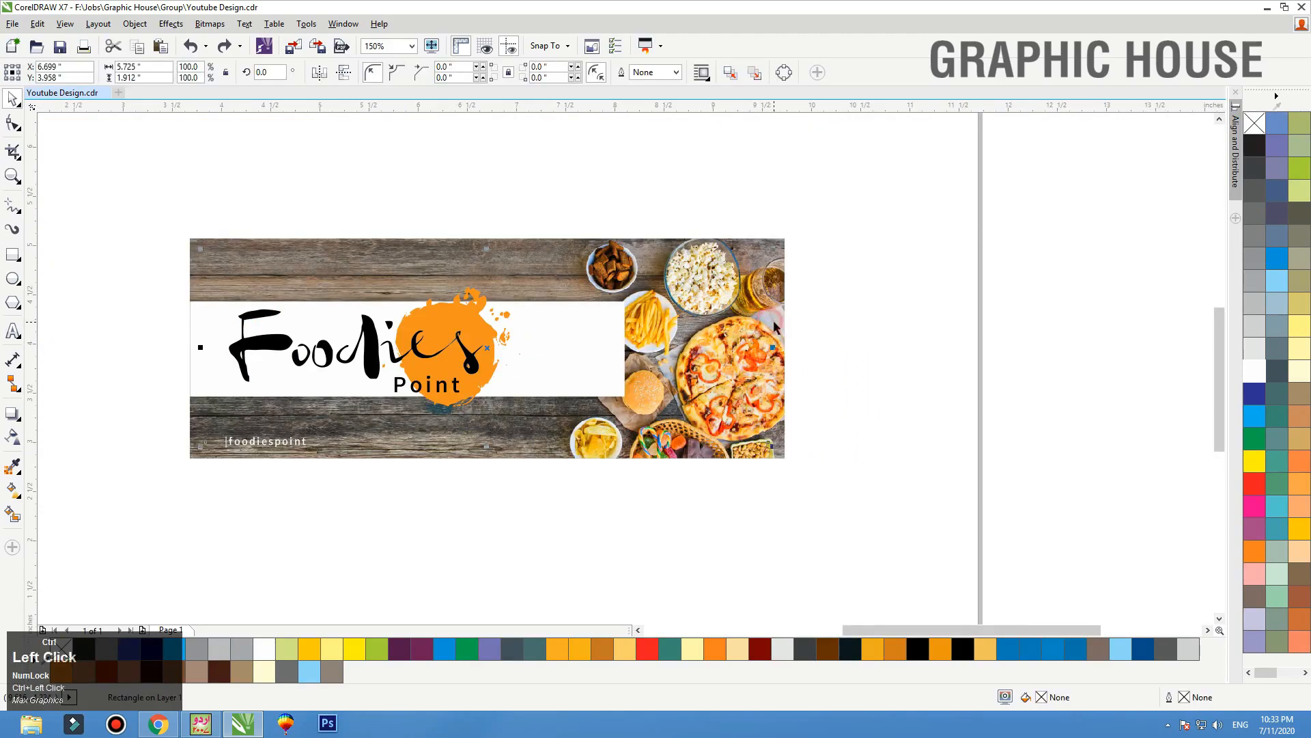
left_click(774, 321, "ctrl")
left_click(778, 326, "ctrl")
left_click_drag(797, 364, 799, 366)
key("ctrl+z")
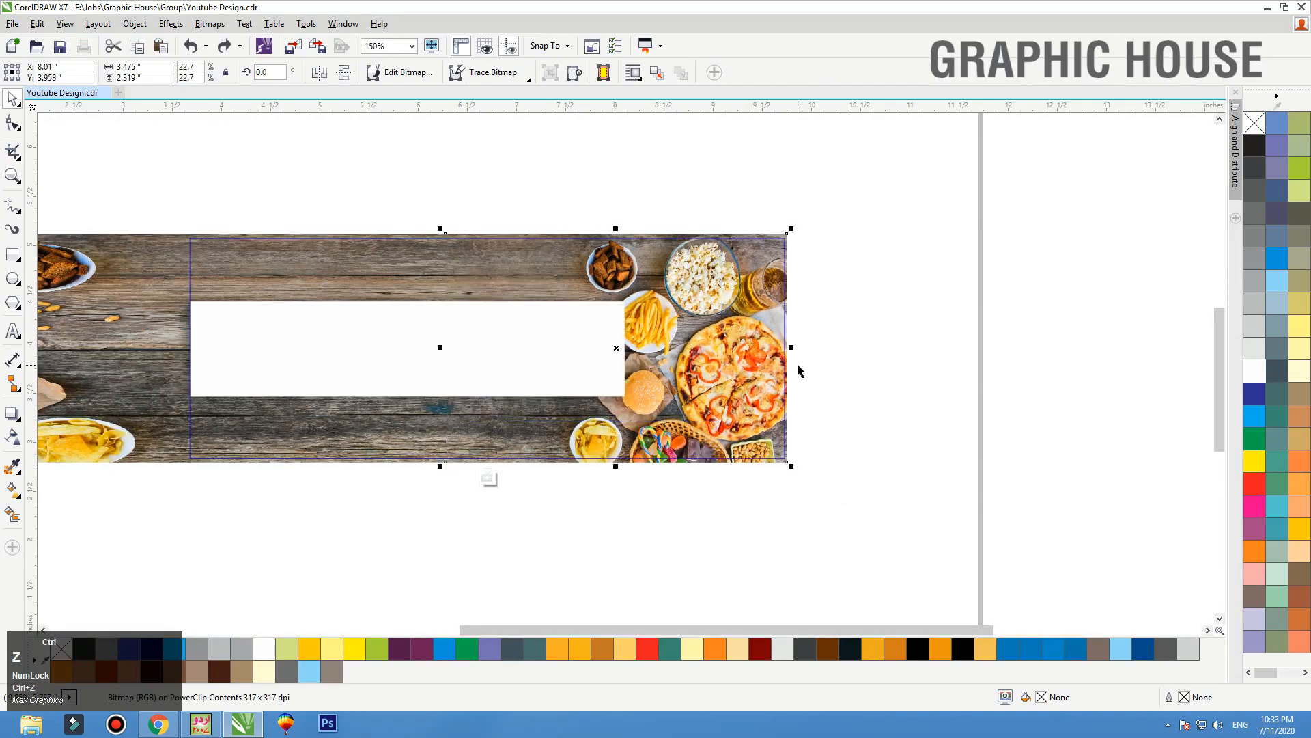
left_click(853, 312, "ctrl")
key("ctrl+v")
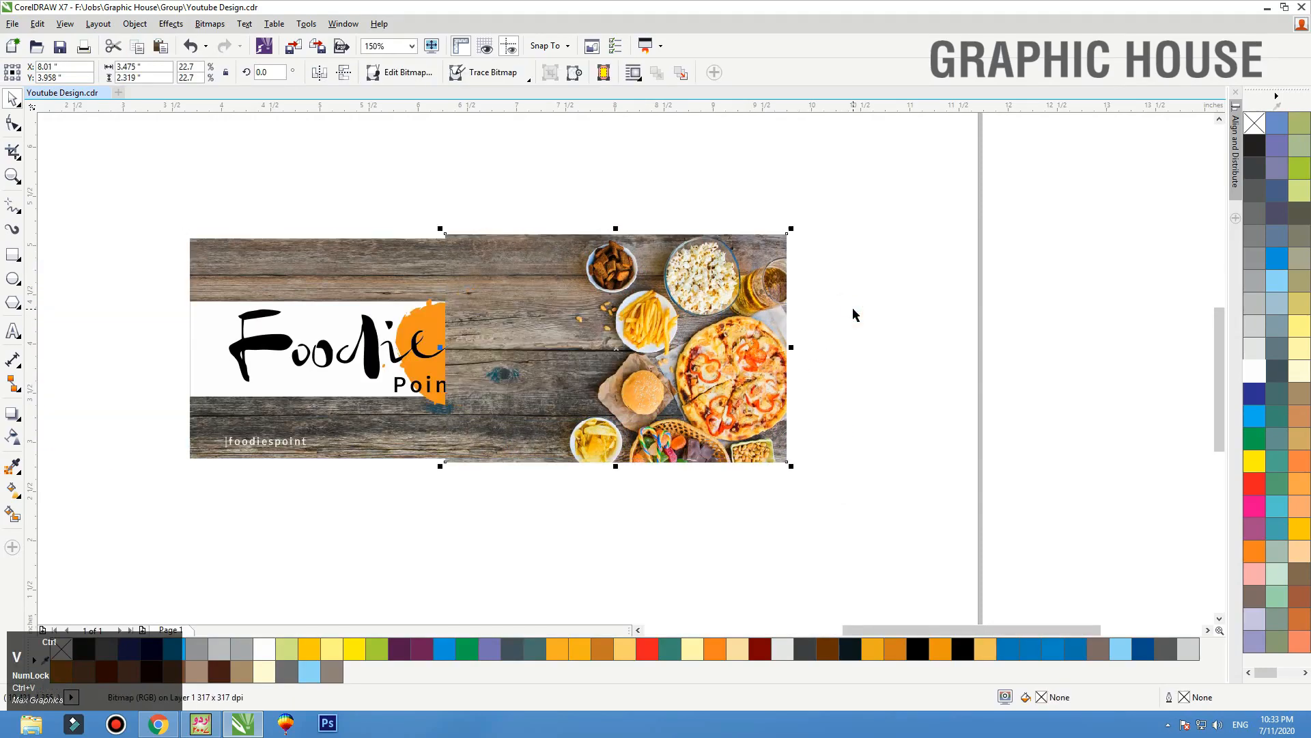
Crop the left part of the pasted food photo with the Shape tool, up to just before the bowls
left_click(888, 289)
left_click(713, 282)
key("F2")
left_click_drag(336, 503, 867, 214)
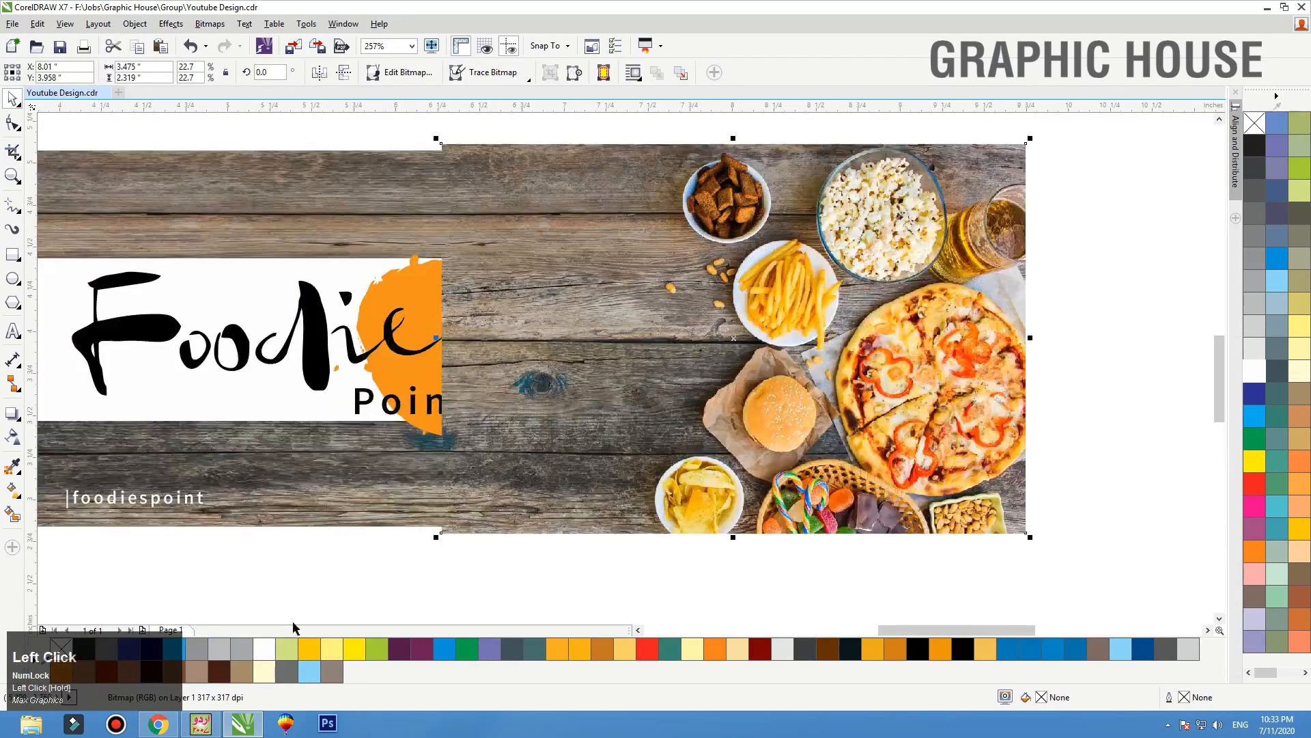
key("F10")
left_click_drag(427, 144, 649, 533)
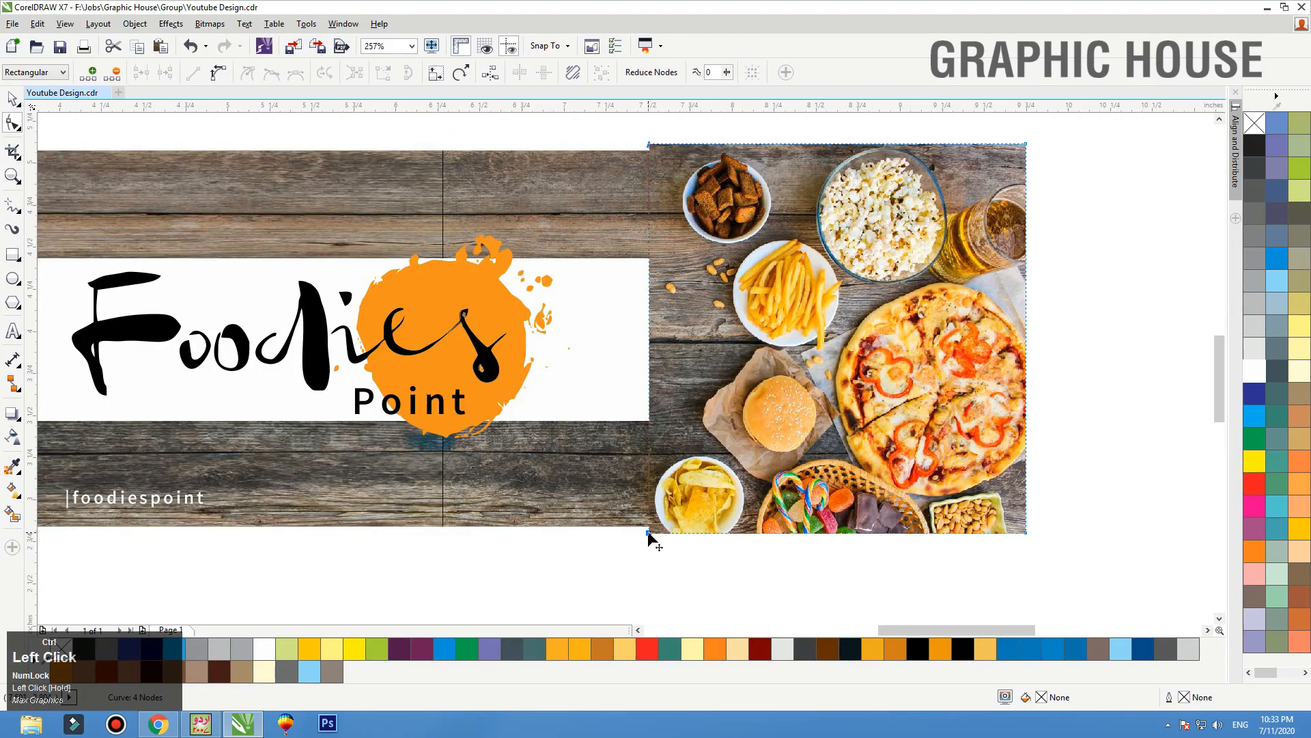
Start a Bézier outline along the outer edge of the fries plate, from its upper rim around to the burger paper
key("space")
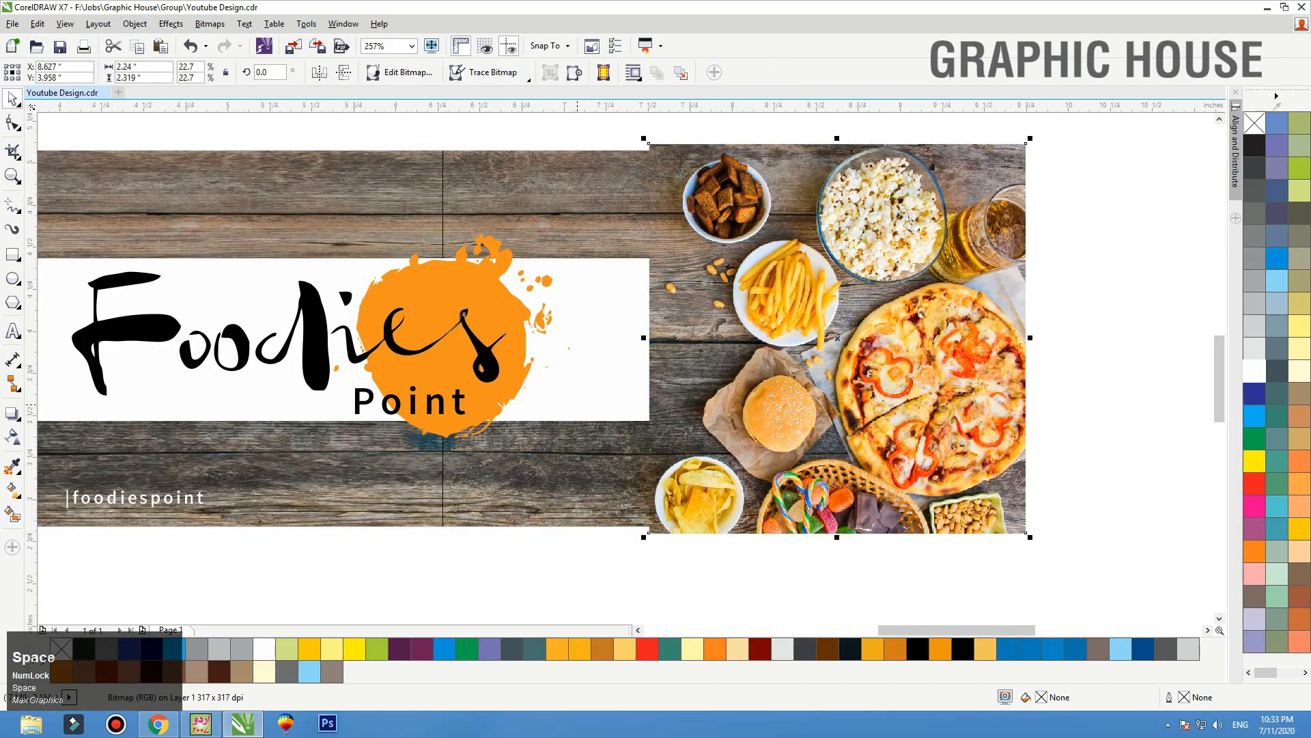
left_click(17, 127)
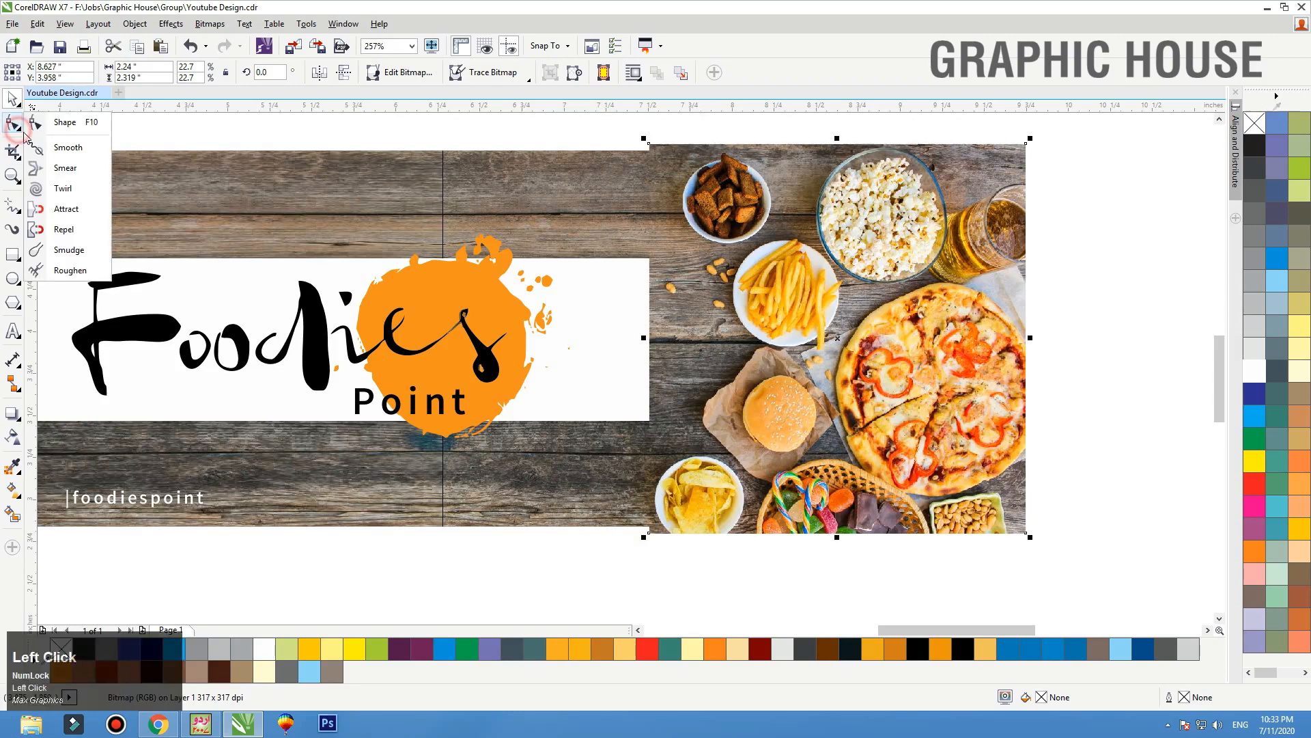
left_click(20, 156)
left_click(17, 207)
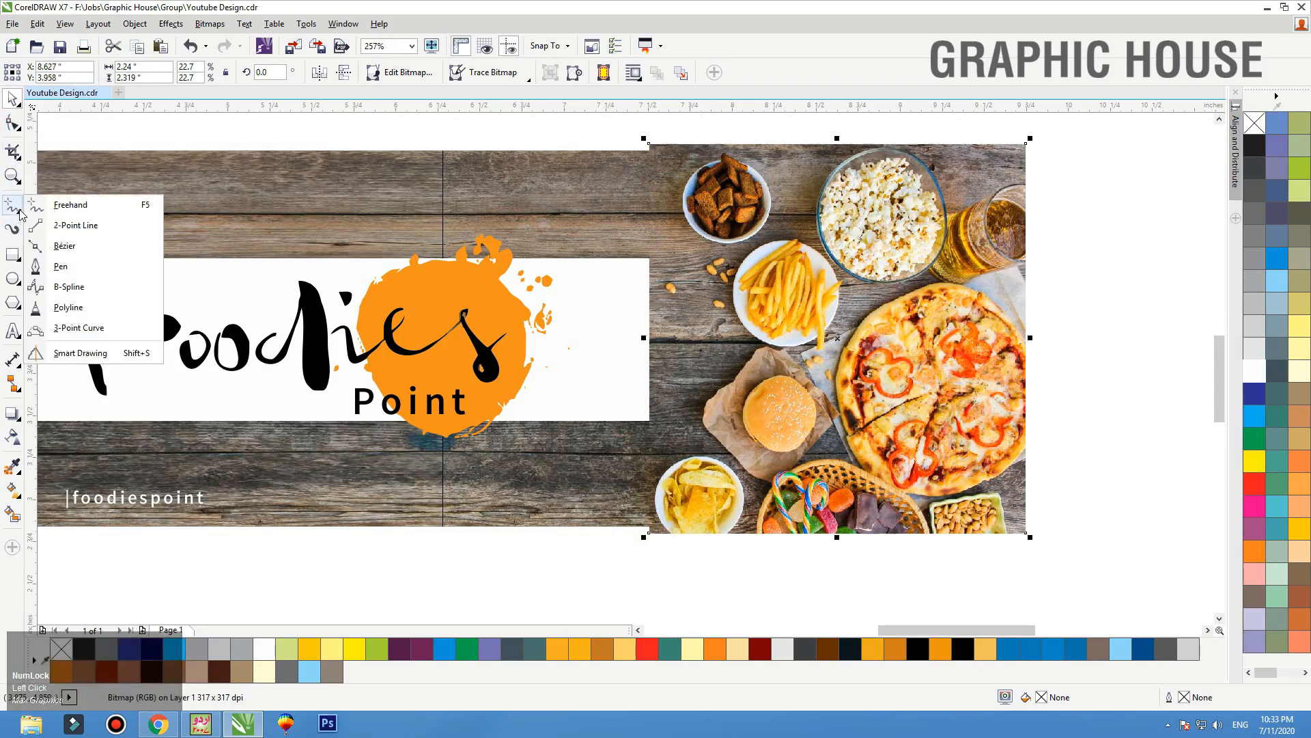
left_click(61, 245)
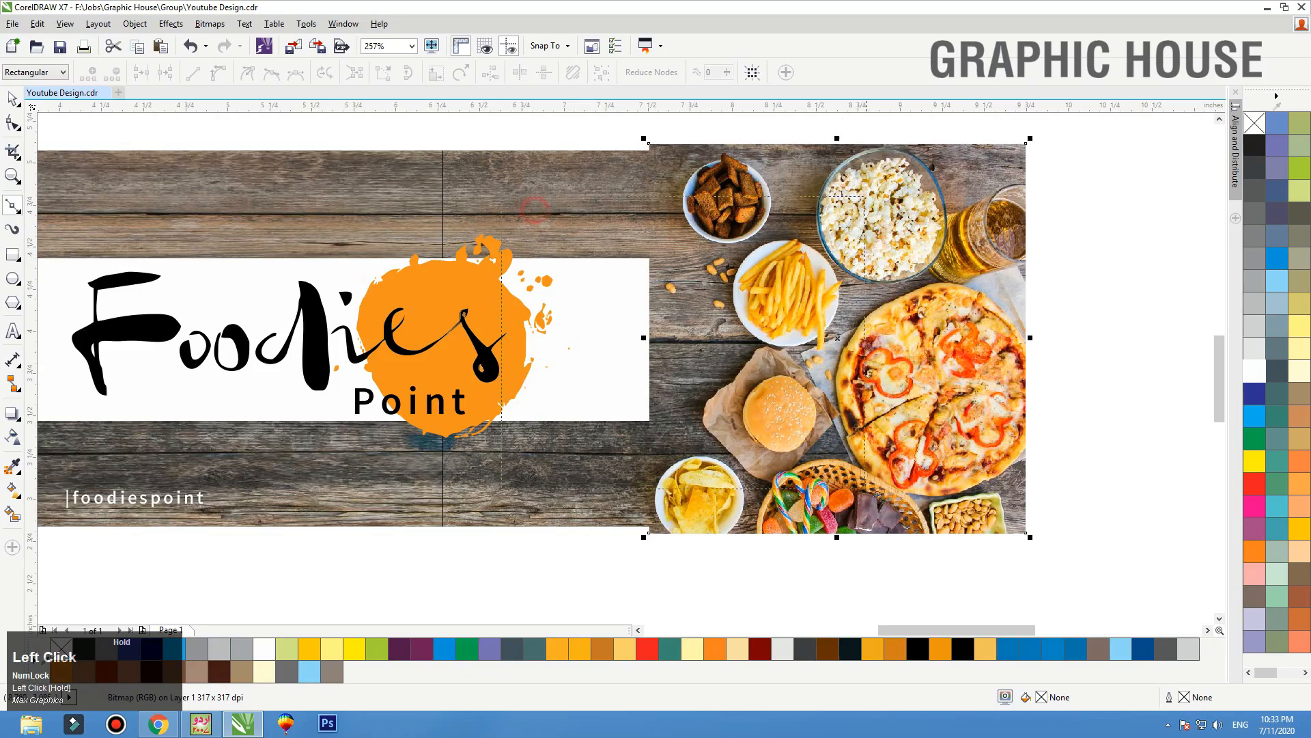
scroll(820, 325, "up", 2)
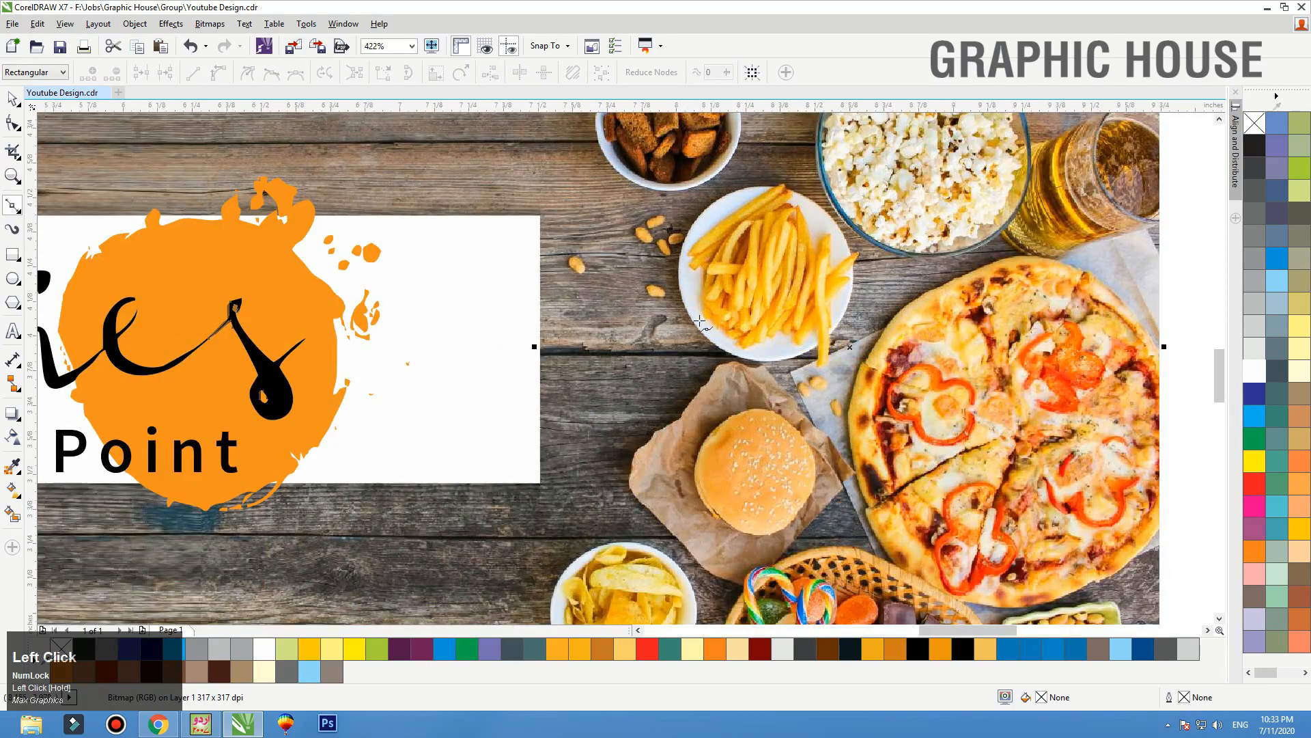
left_click(703, 208)
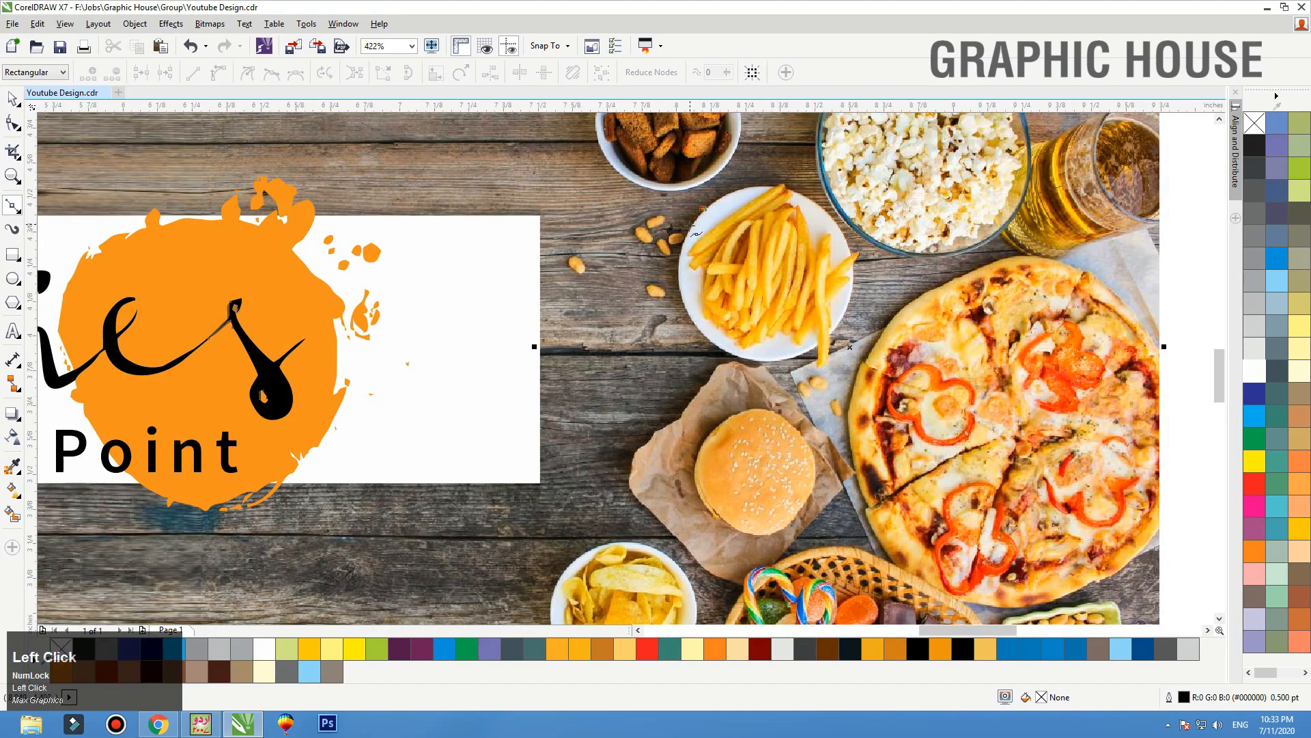
left_click(688, 227)
left_click(680, 242)
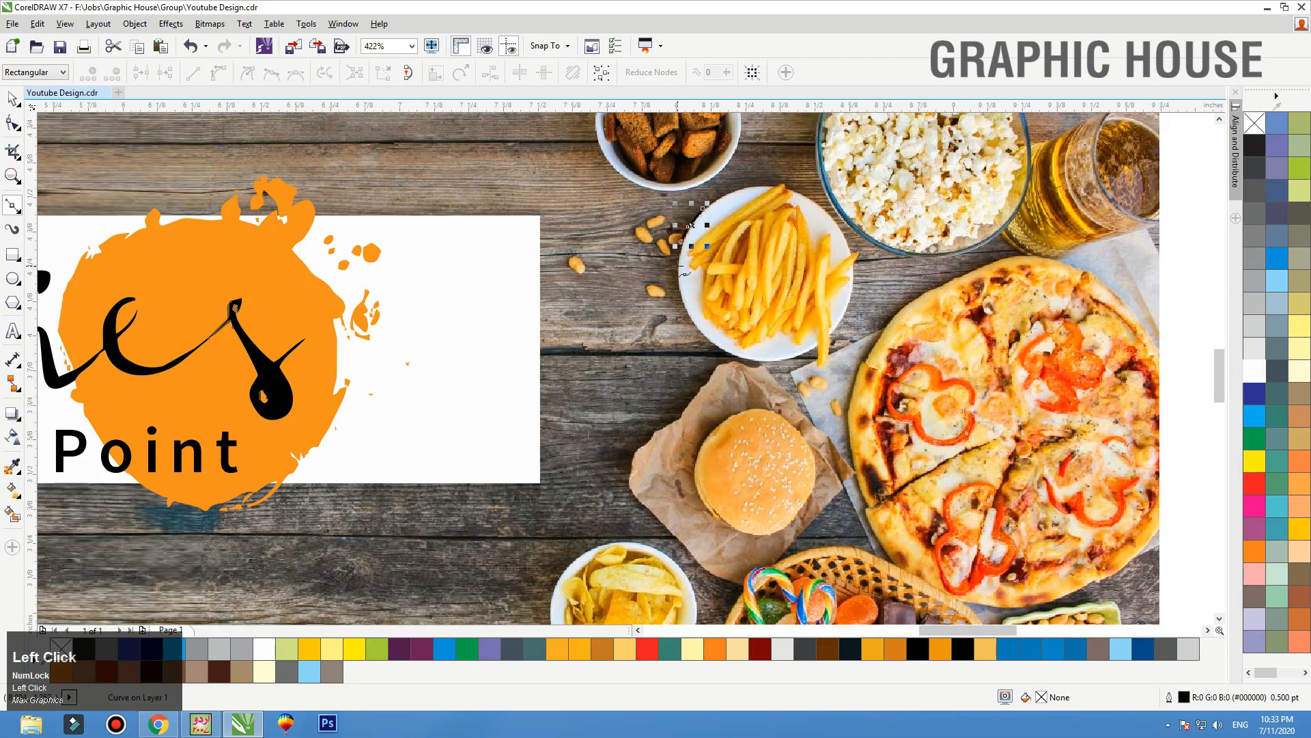
left_click(677, 265)
left_click(680, 302)
left_click(686, 314)
left_click(692, 324)
left_click(700, 336)
left_click(714, 347)
left_click(727, 351)
left_click(746, 360)
left_click(739, 369)
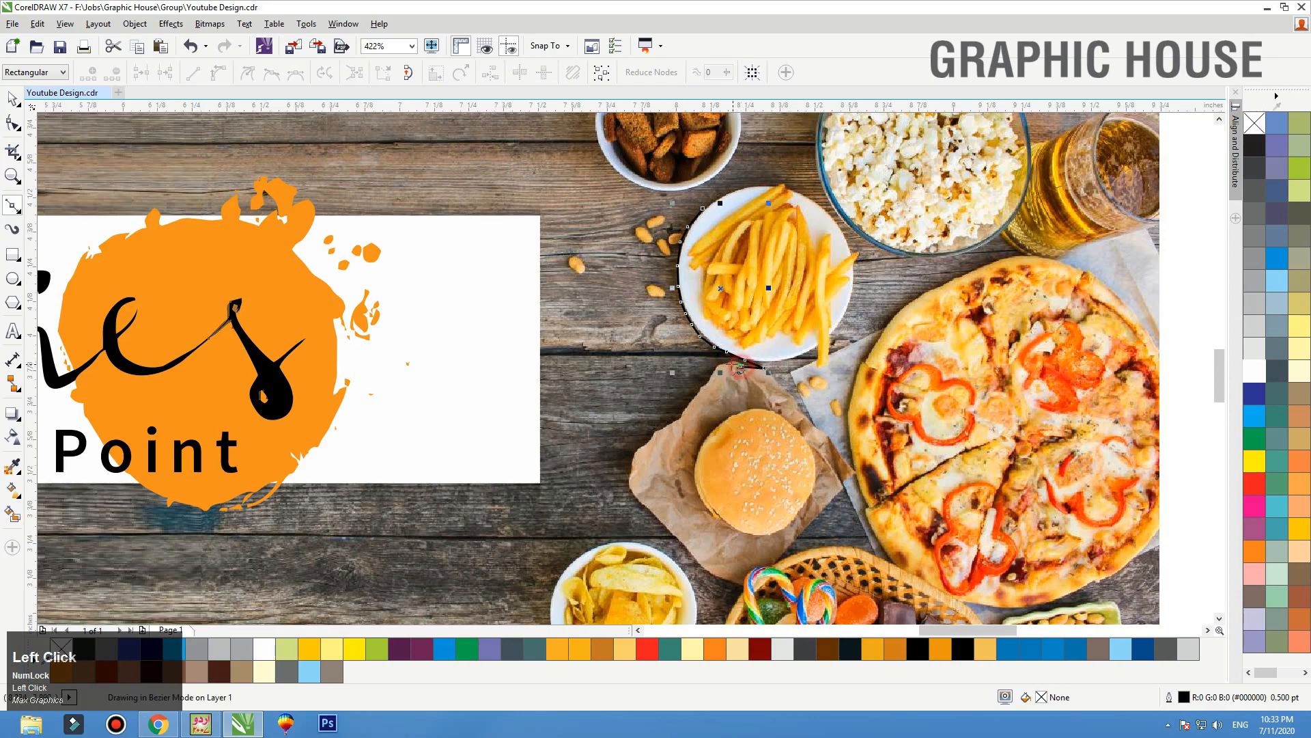
Continue the Bézier outline along the outer edge of the burger's crumpled paper
left_click(698, 389)
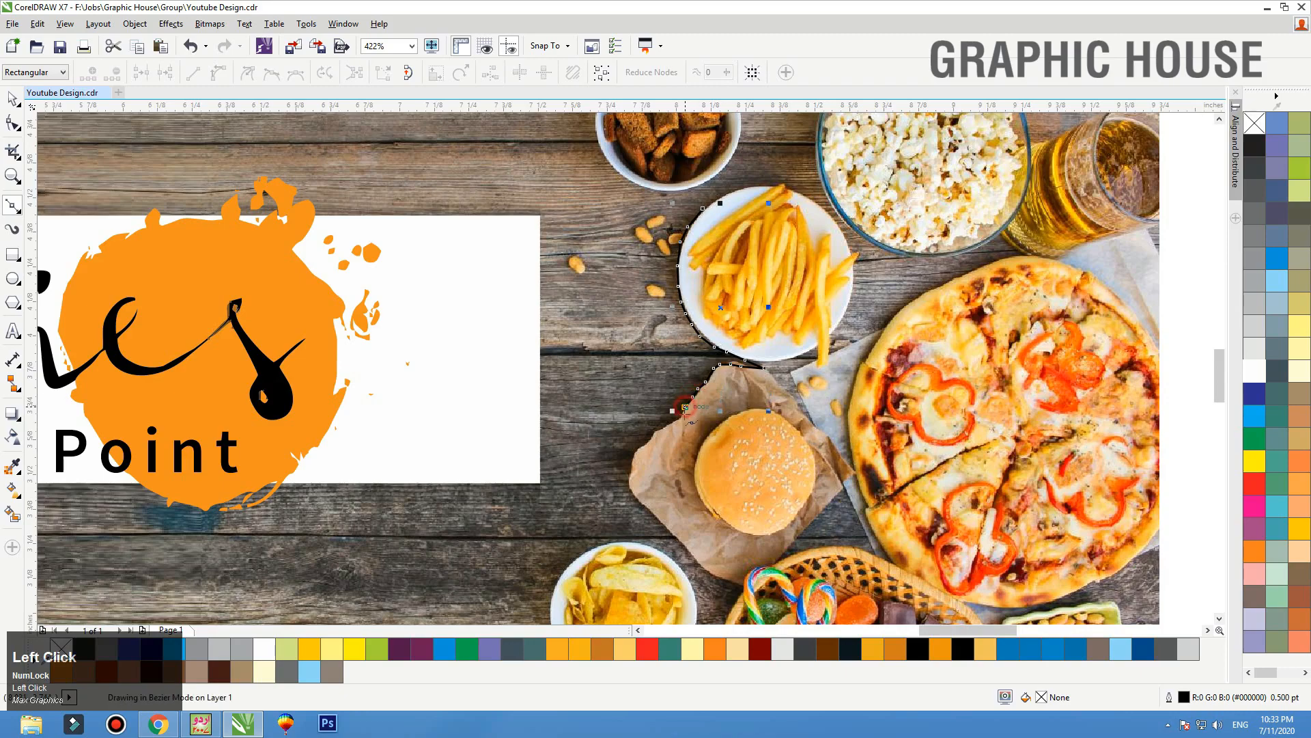
left_click(675, 424)
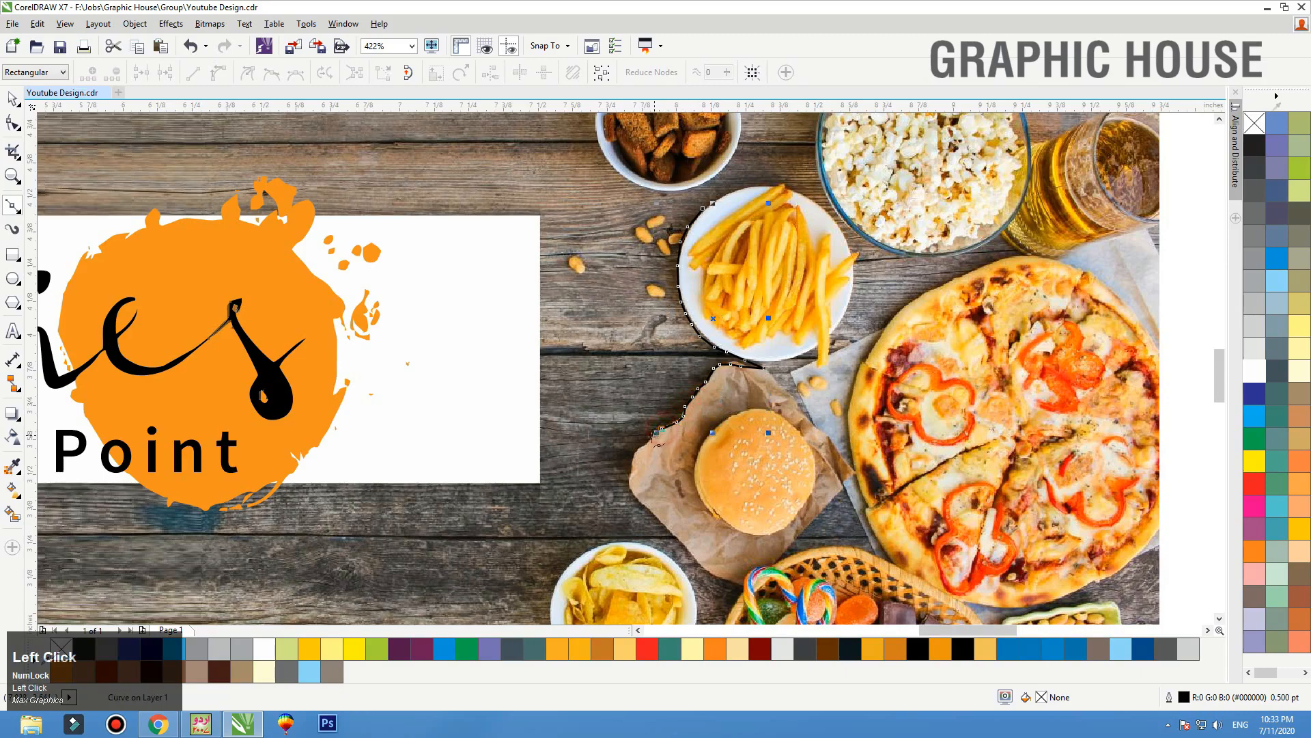
left_click(644, 444)
left_click(629, 475)
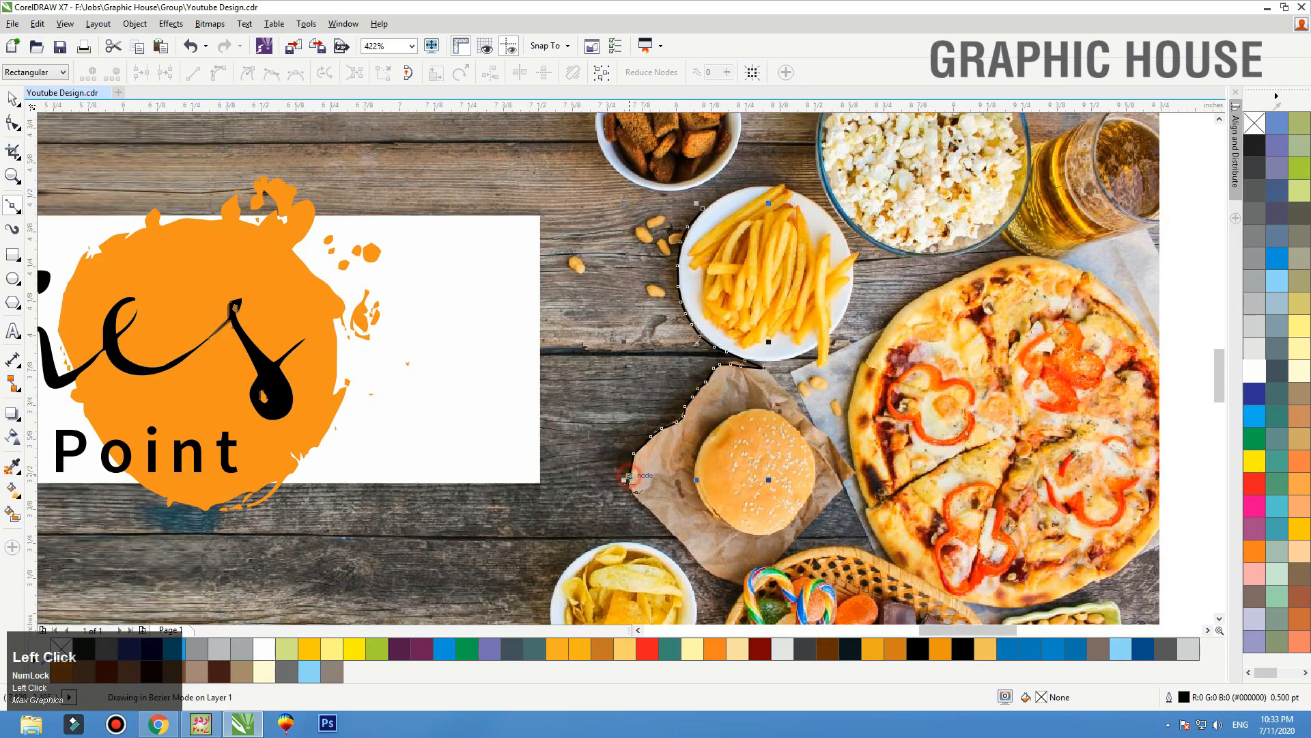
left_click(629, 485)
left_click(630, 497)
left_click(630, 508)
Close the Bézier outline with a loose loop around the wood between the logo and the food, back to the fries plate
left_click(454, 539)
left_click(414, 432)
key("F3")
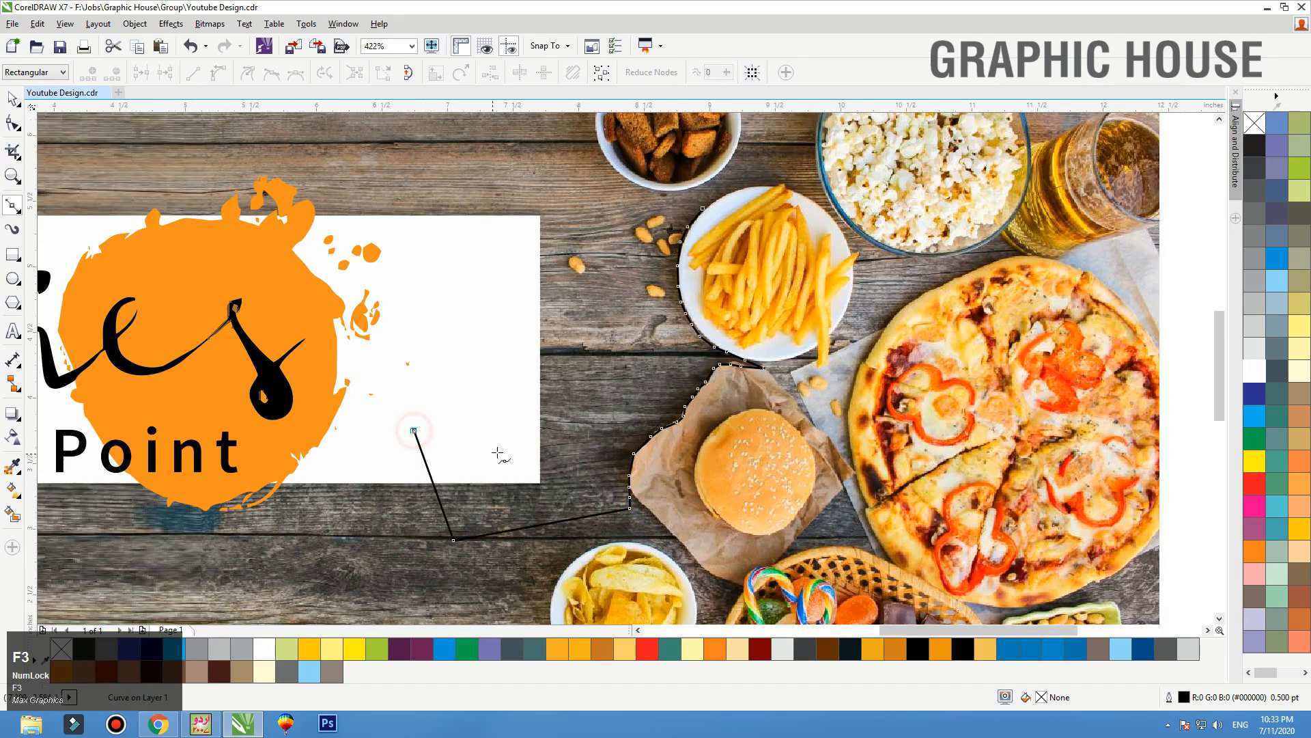
left_click(435, 311)
left_click(448, 300)
left_click(493, 317)
left_click(524, 324)
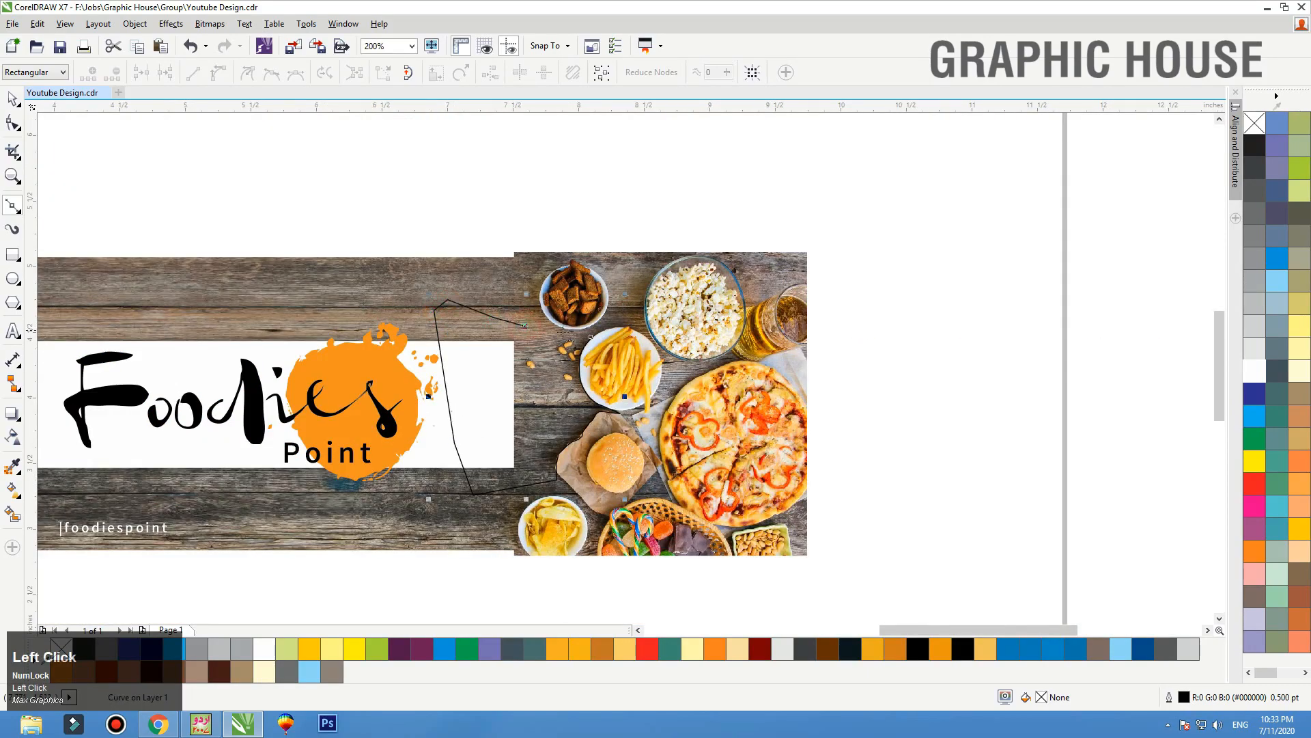
left_click(592, 337)
Trim the pasted food photo with the closed outline and remove the outline
key("space")
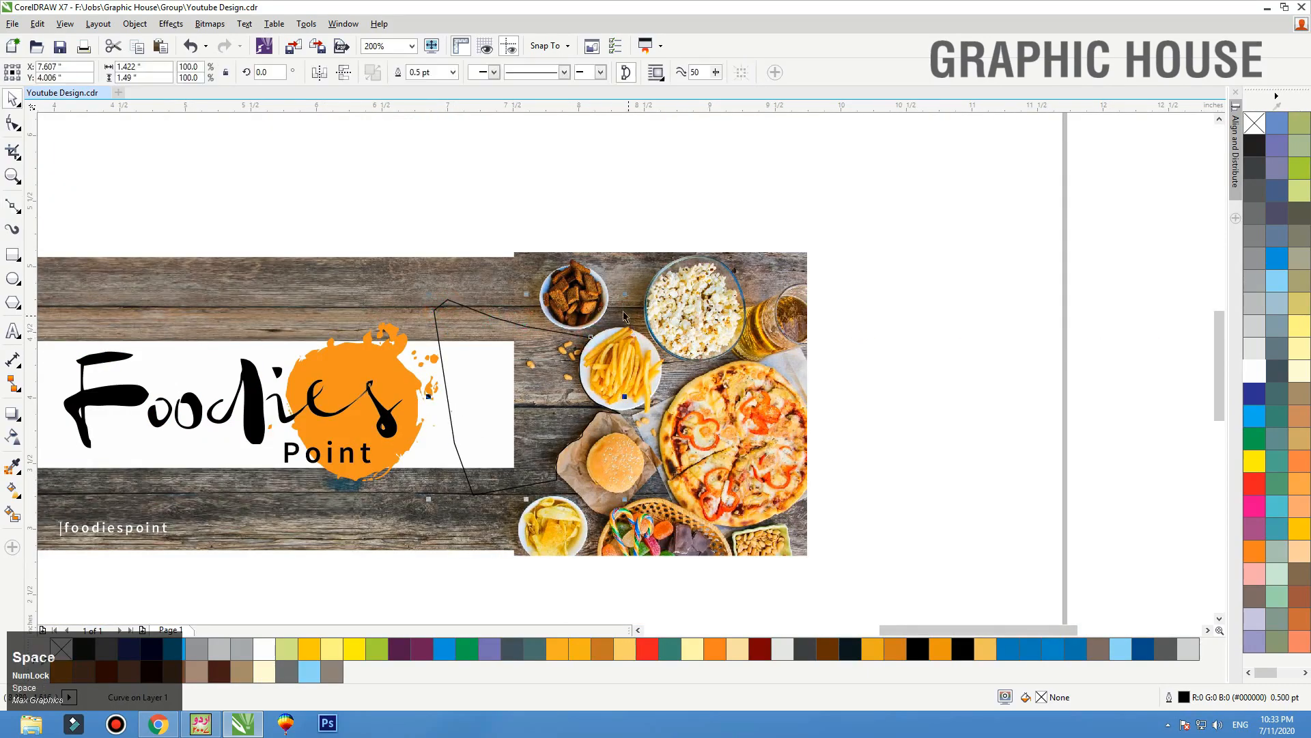
left_click(604, 271, "shift")
left_click(425, 78)
left_click(565, 183)
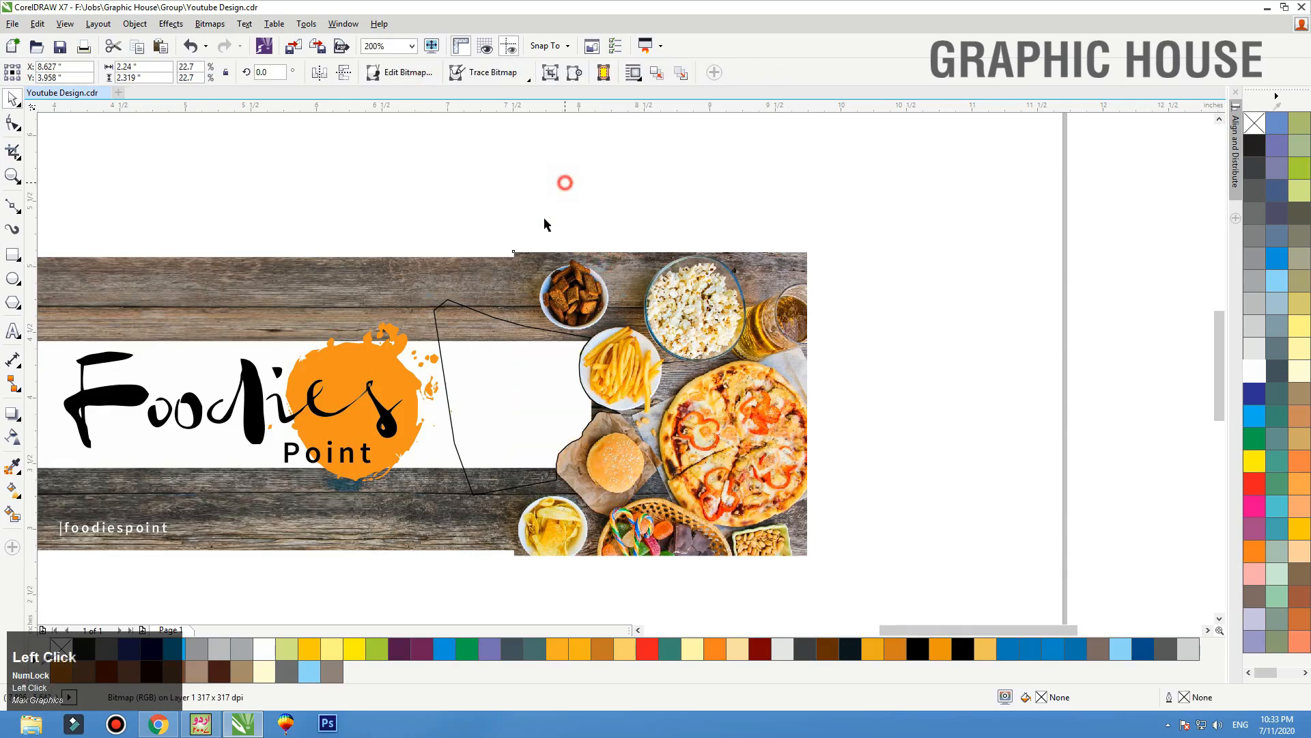
left_click(450, 261)
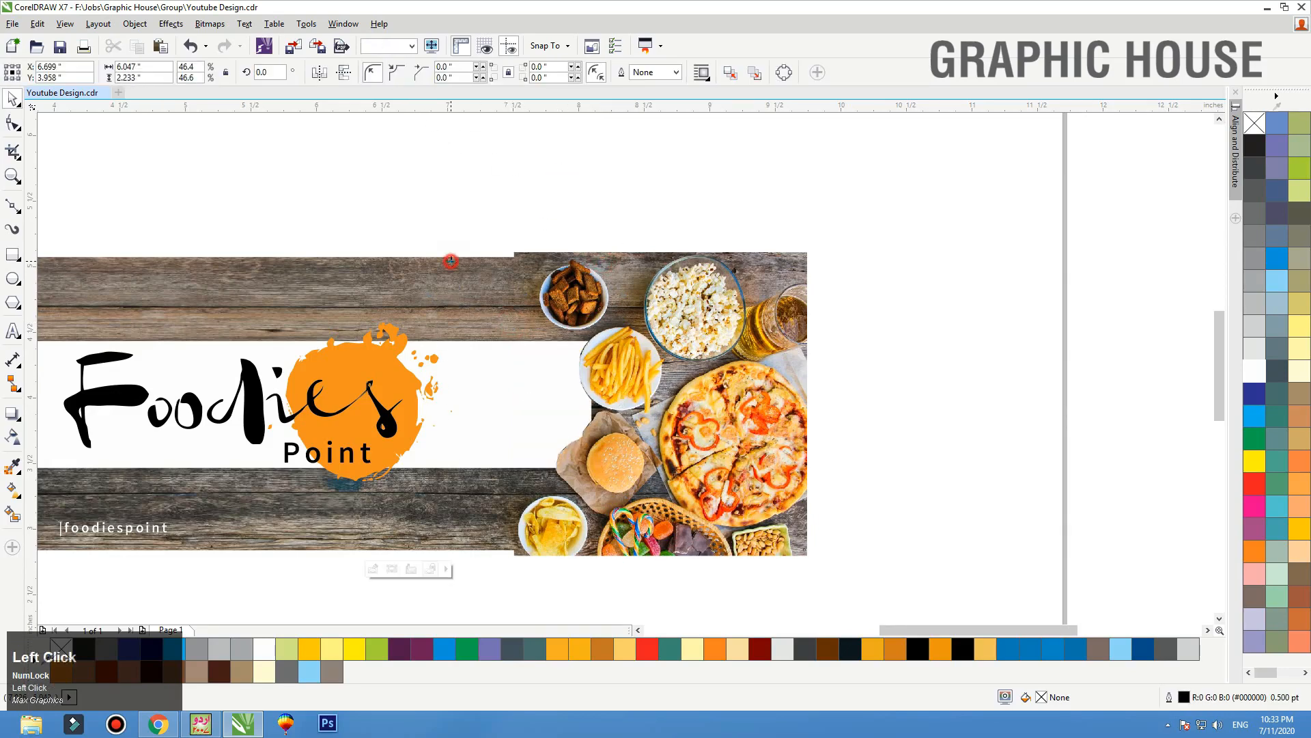
key("shift+F2")
left_click(874, 386)
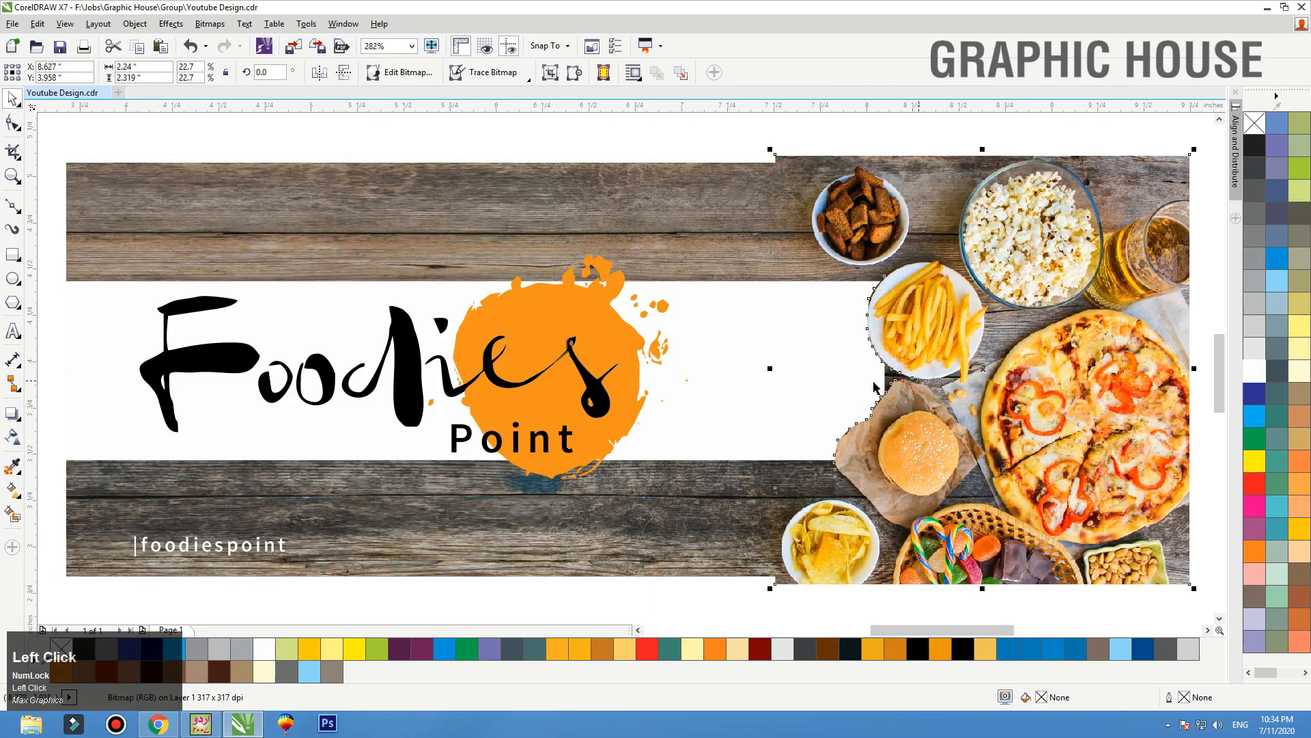
Widen the white panel inside the banner's PowerClip to about 4.61 inches so it extends behind the fries and burger
key("F2")
left_click_drag(724, 306, 1049, 472)
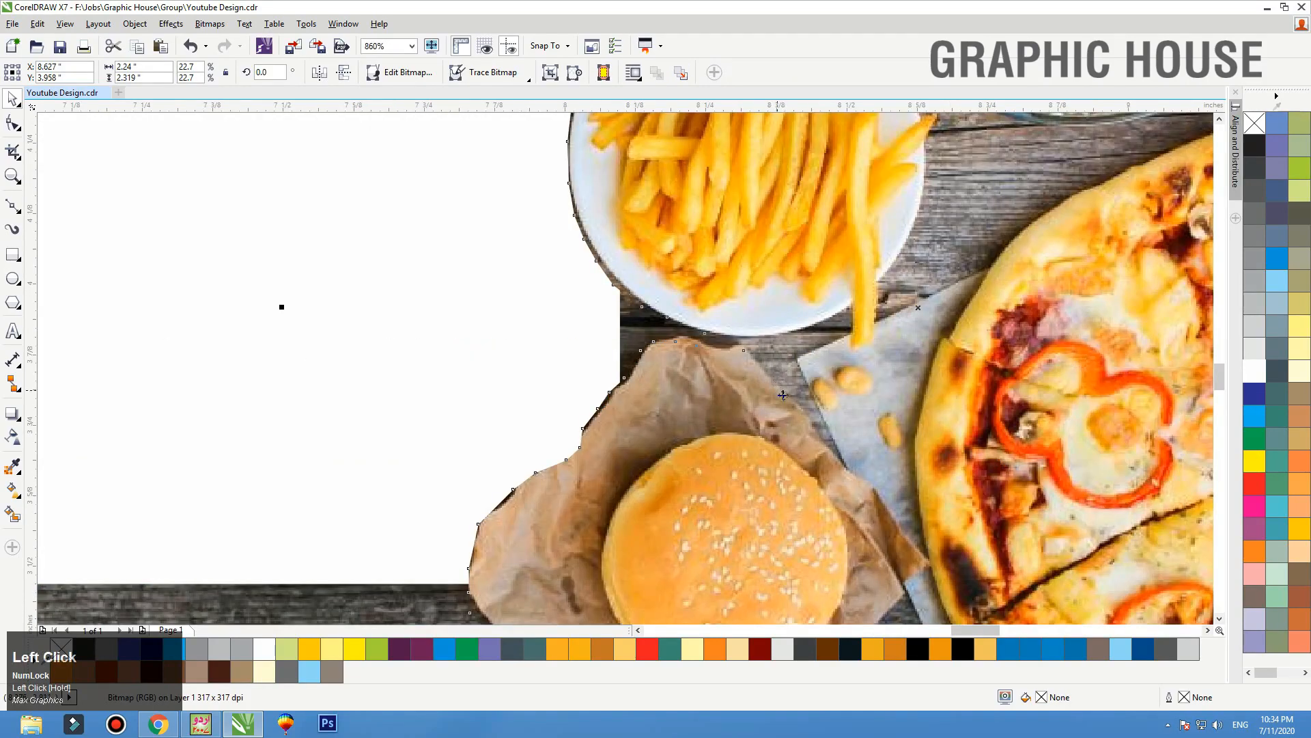
key("F3")
left_click(697, 384)
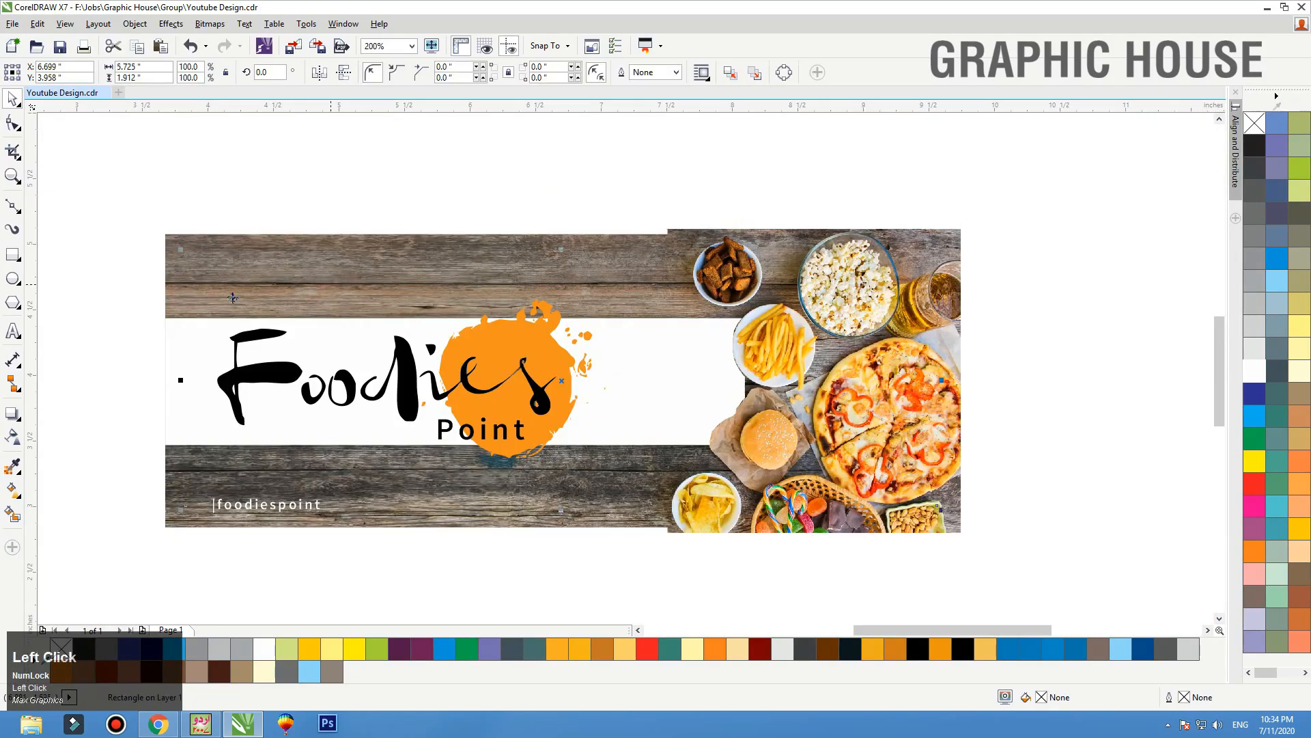
left_click(179, 350, "ctrl")
left_click(231, 351)
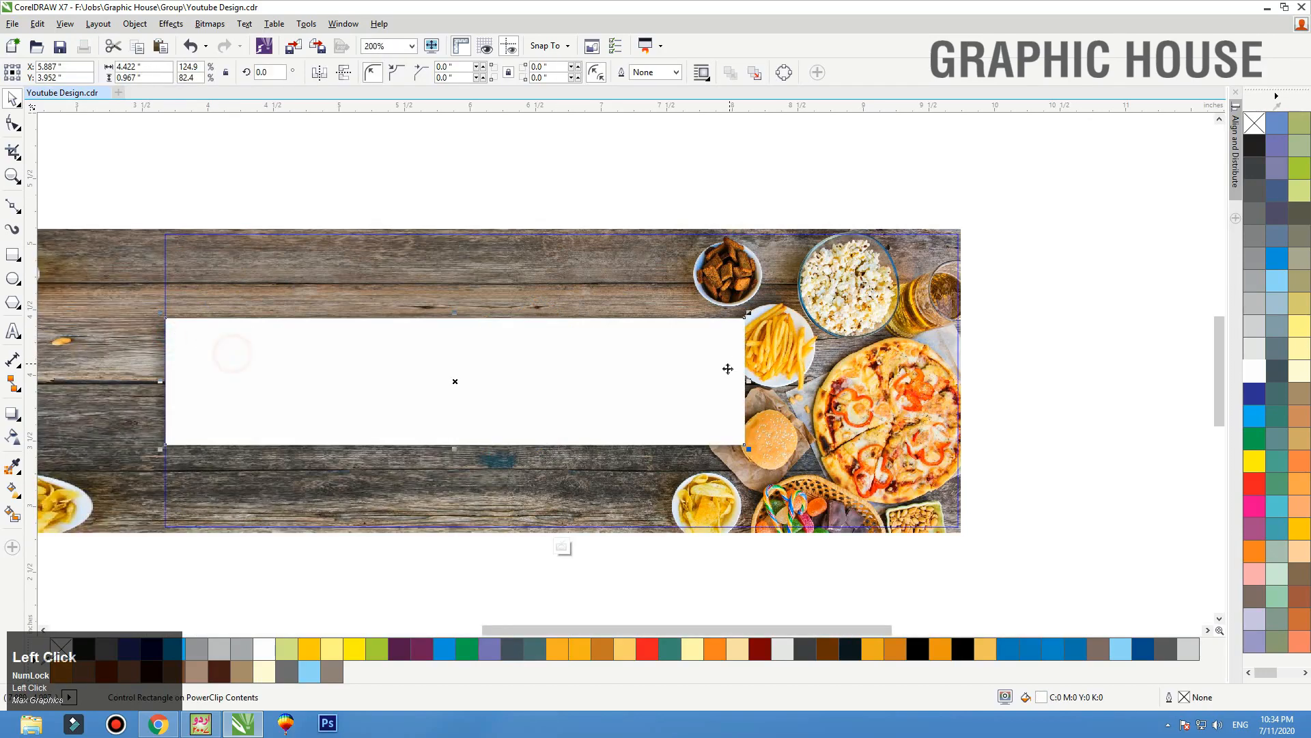
left_click_drag(748, 381, 759, 387)
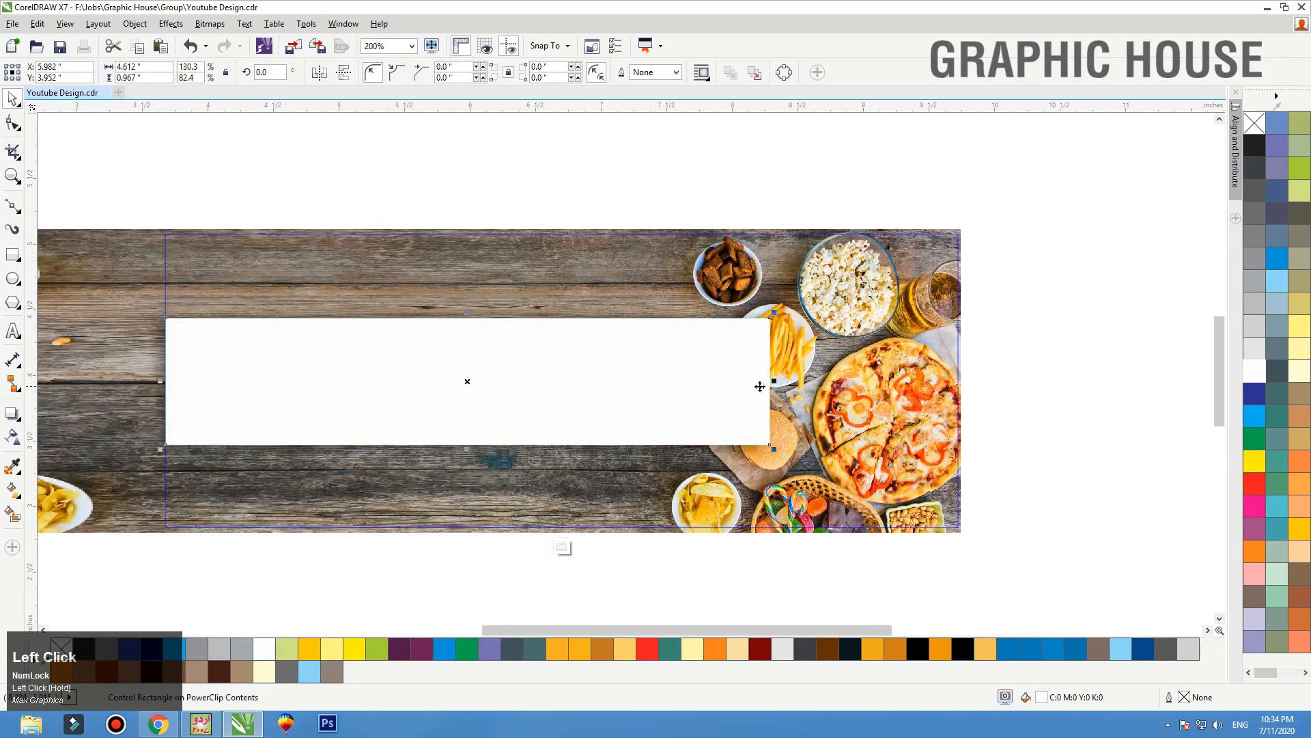
left_click(1045, 314, "ctrl")
PowerClip the trimmed food photo inside the banner background, undoing the trial move of the photo
left_click_drag(794, 343, 826, 338)
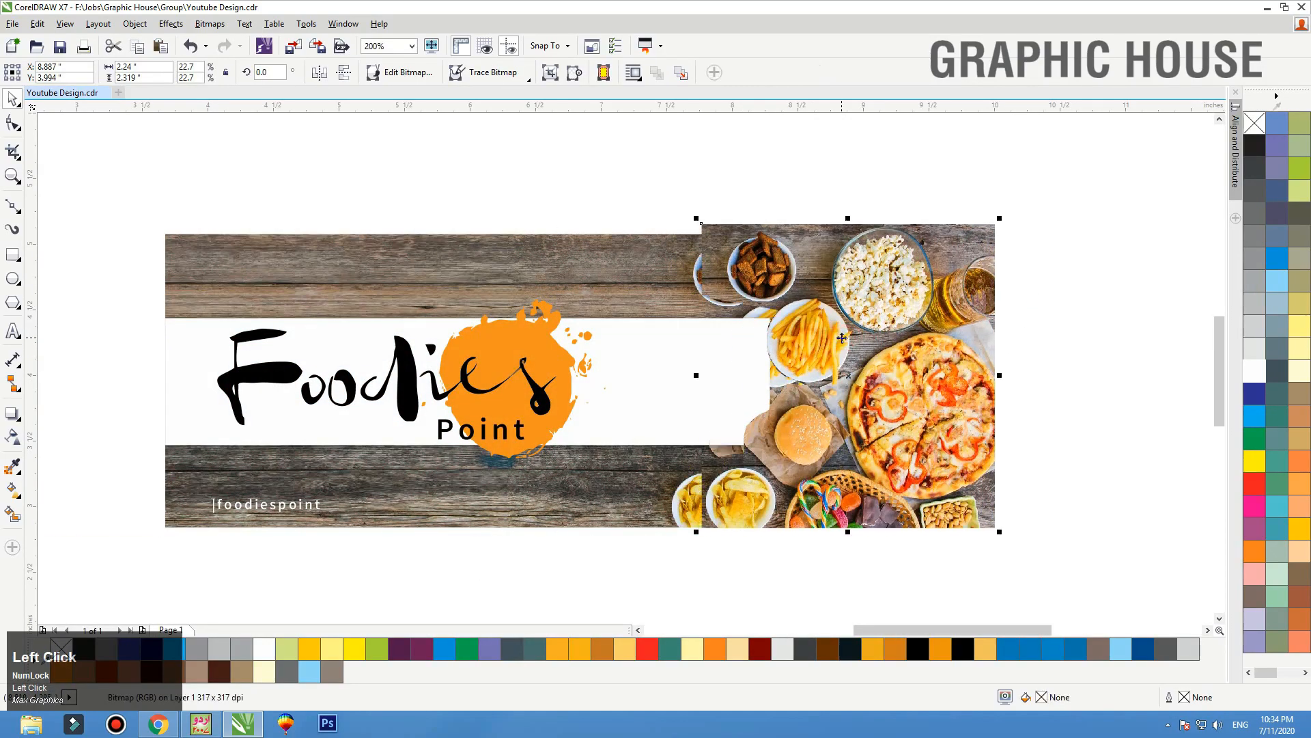
key("ctrl+z")
right_click(814, 270)
left_click(849, 179)
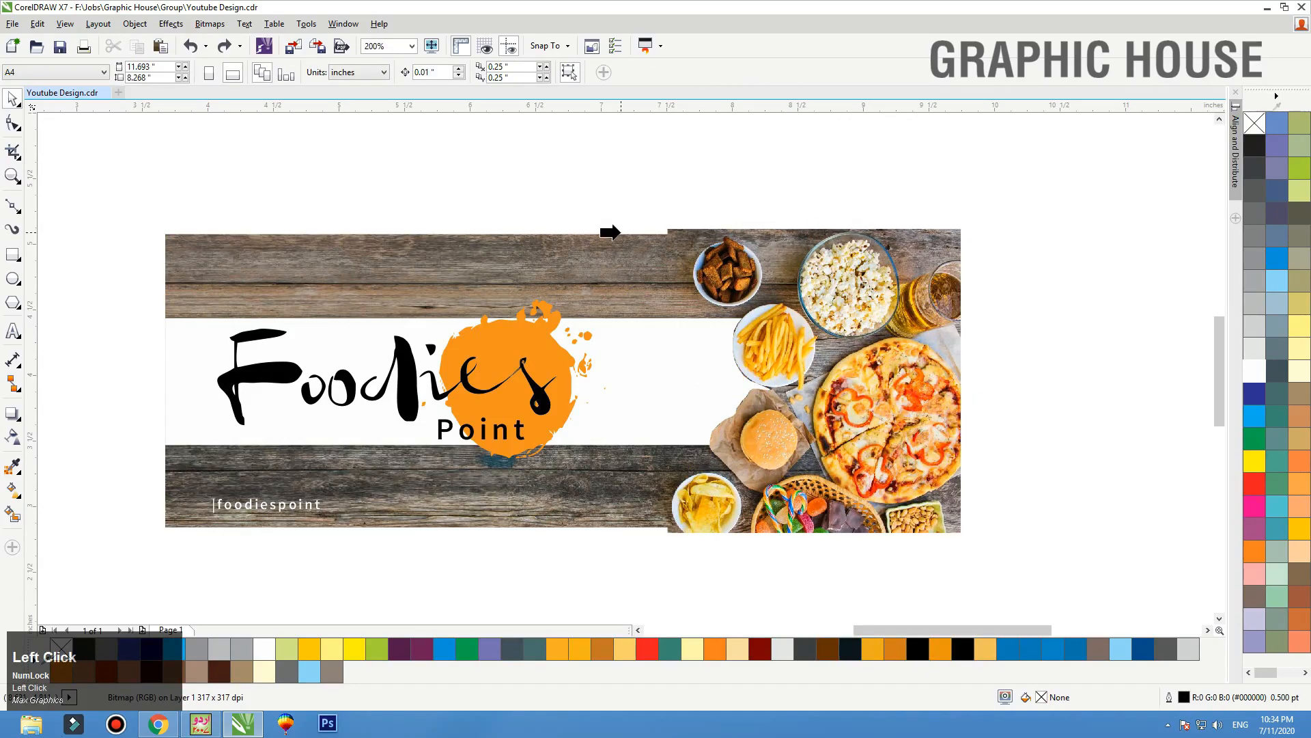
left_click(621, 234)
key("shift+F2")
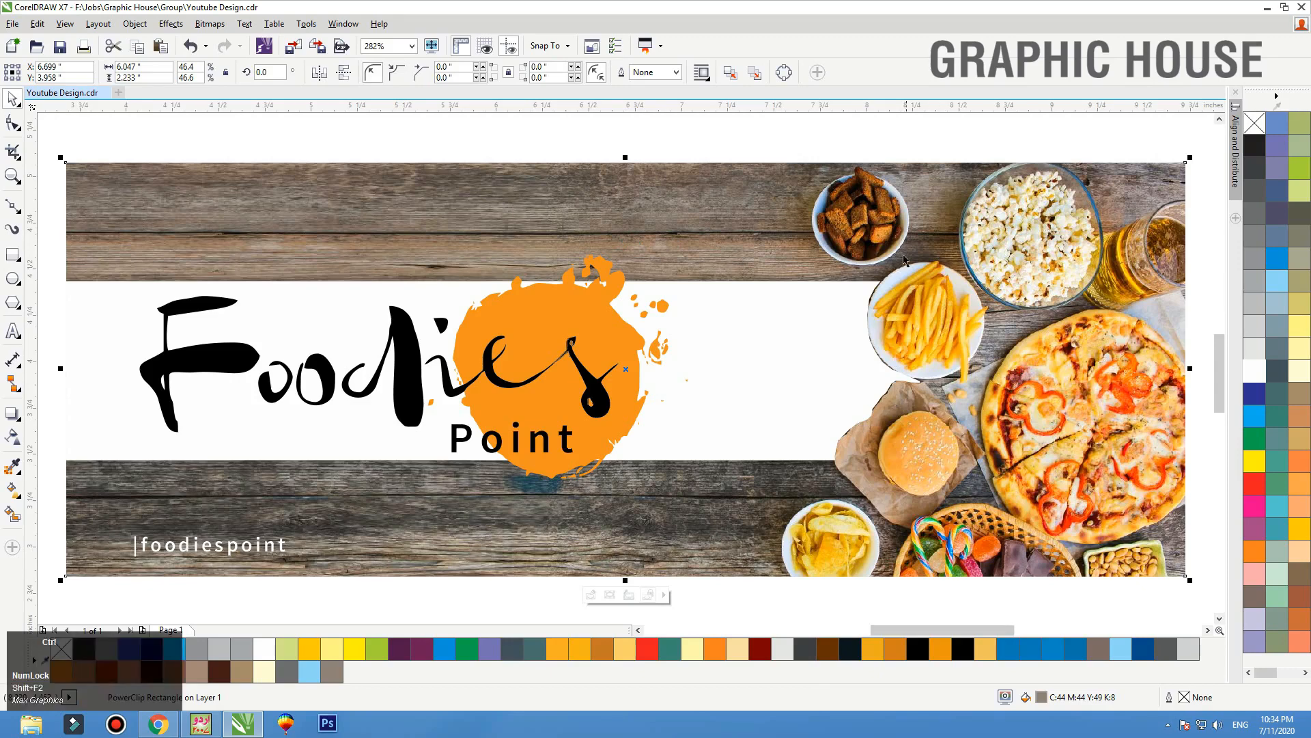
Inside the banner's PowerClip, push the food photo's cut edge between plate and burger and delete extra nodes along the fries plate
left_click(905, 216, "ctrl")
left_click(905, 180, "ctrl")
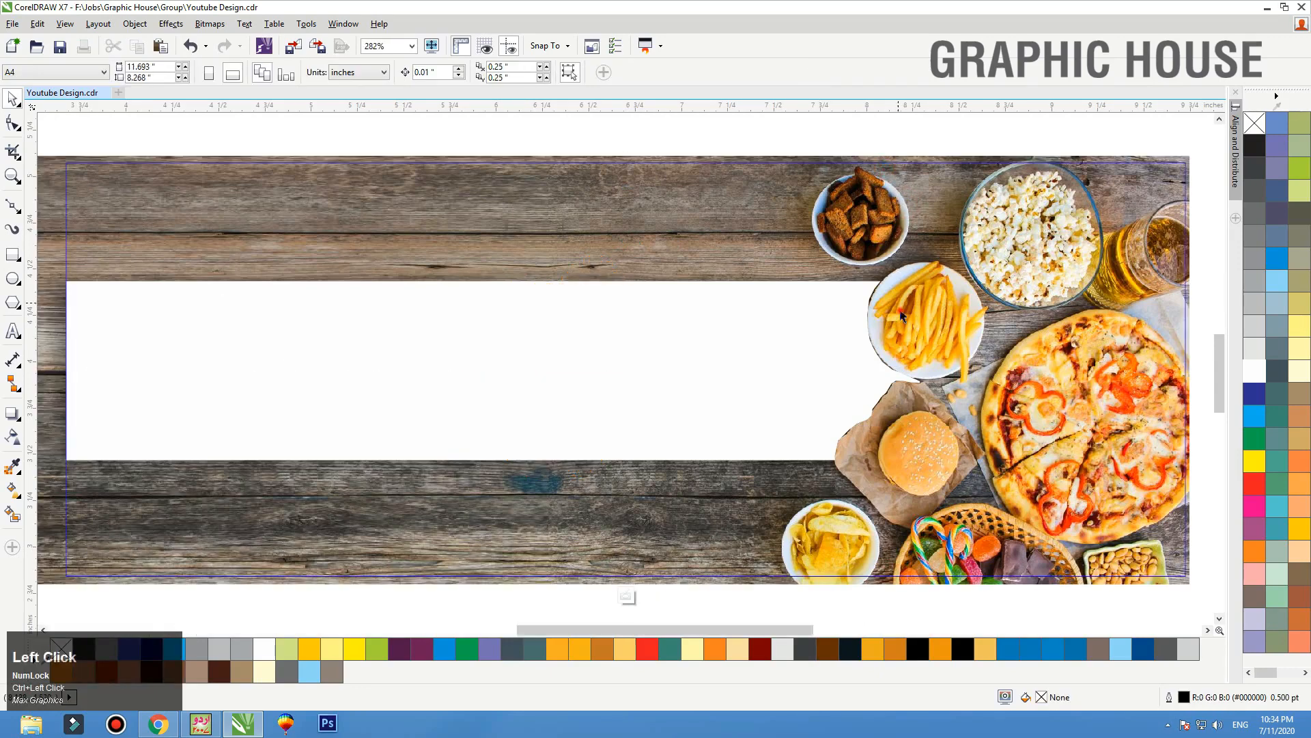
left_click(900, 315)
key("F2")
left_click_drag(735, 284, 984, 449)
key("F10")
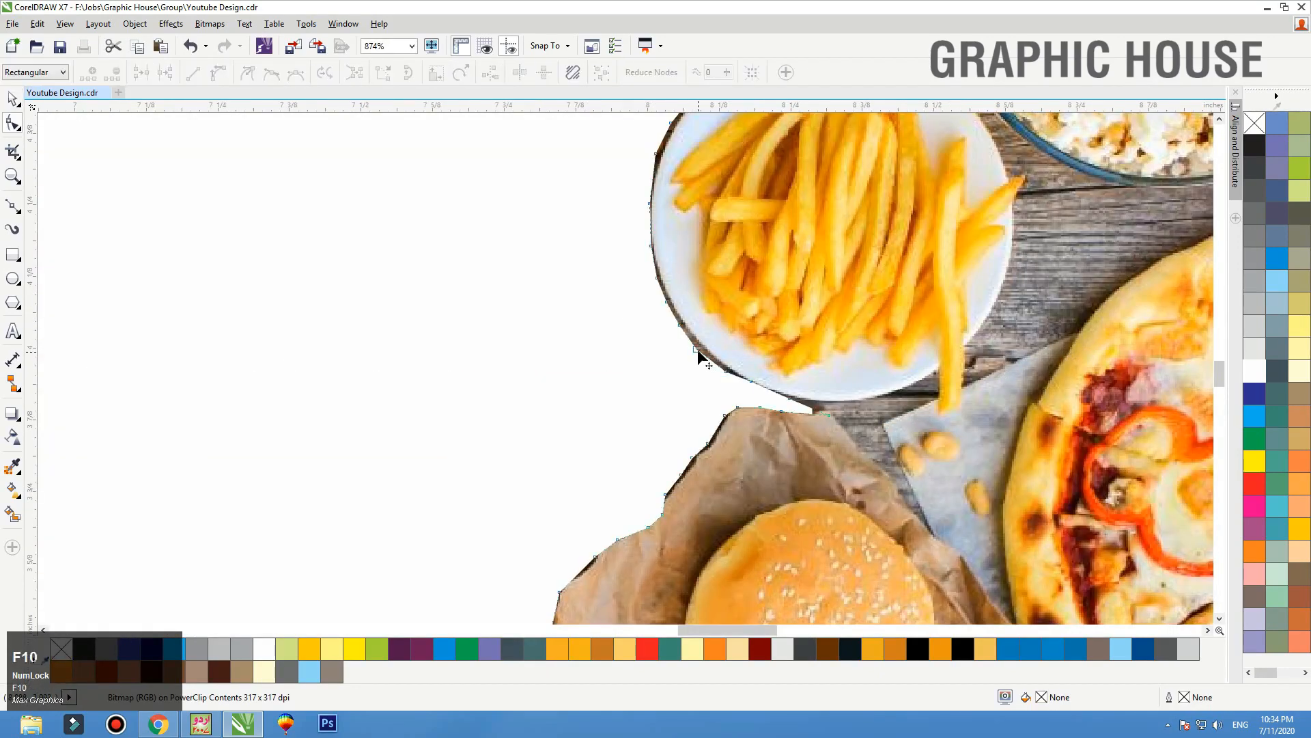
left_click_drag(698, 349, 646, 301)
left_click(680, 326)
left_click_drag(672, 213, 595, 298)
key("Delete")
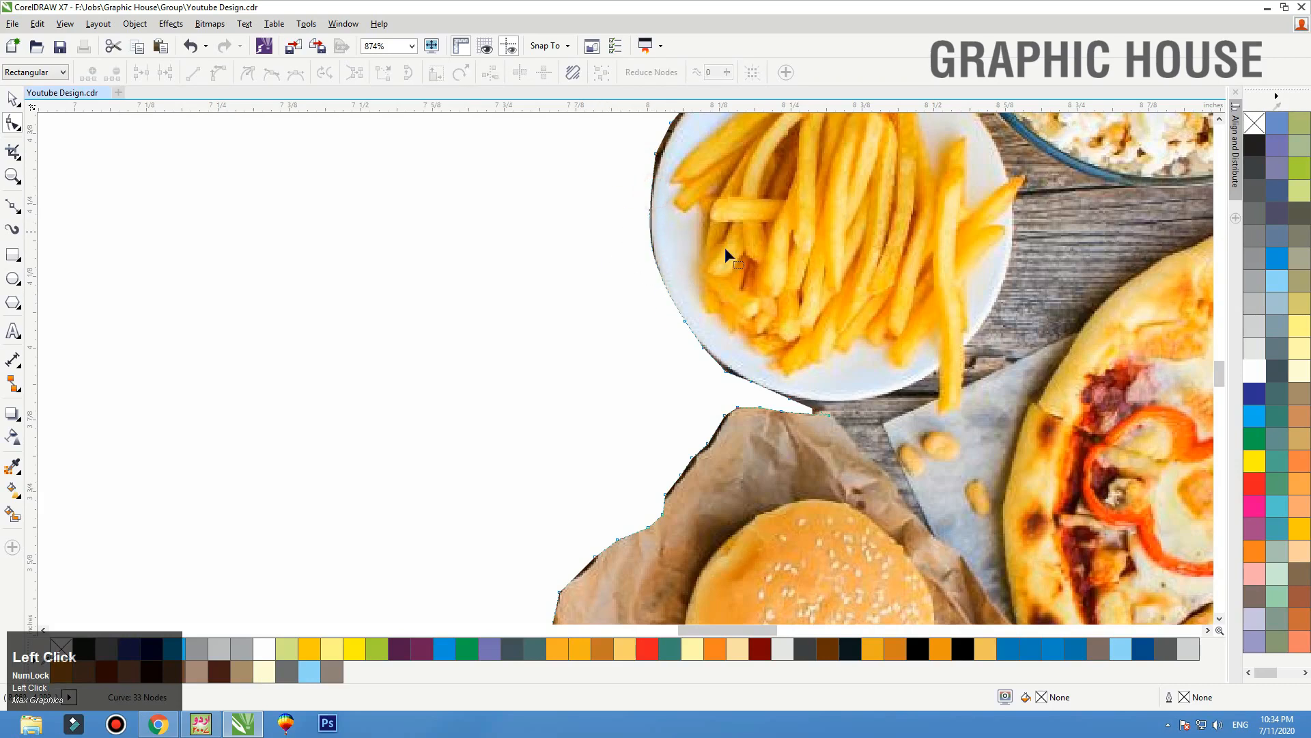
Delete the remaining extra nodes beside the fries plate and curve the photo's cut edge to follow the rim and burger paper
left_click_drag(631, 386, 632, 386)
key("Delete")
left_click(657, 154)
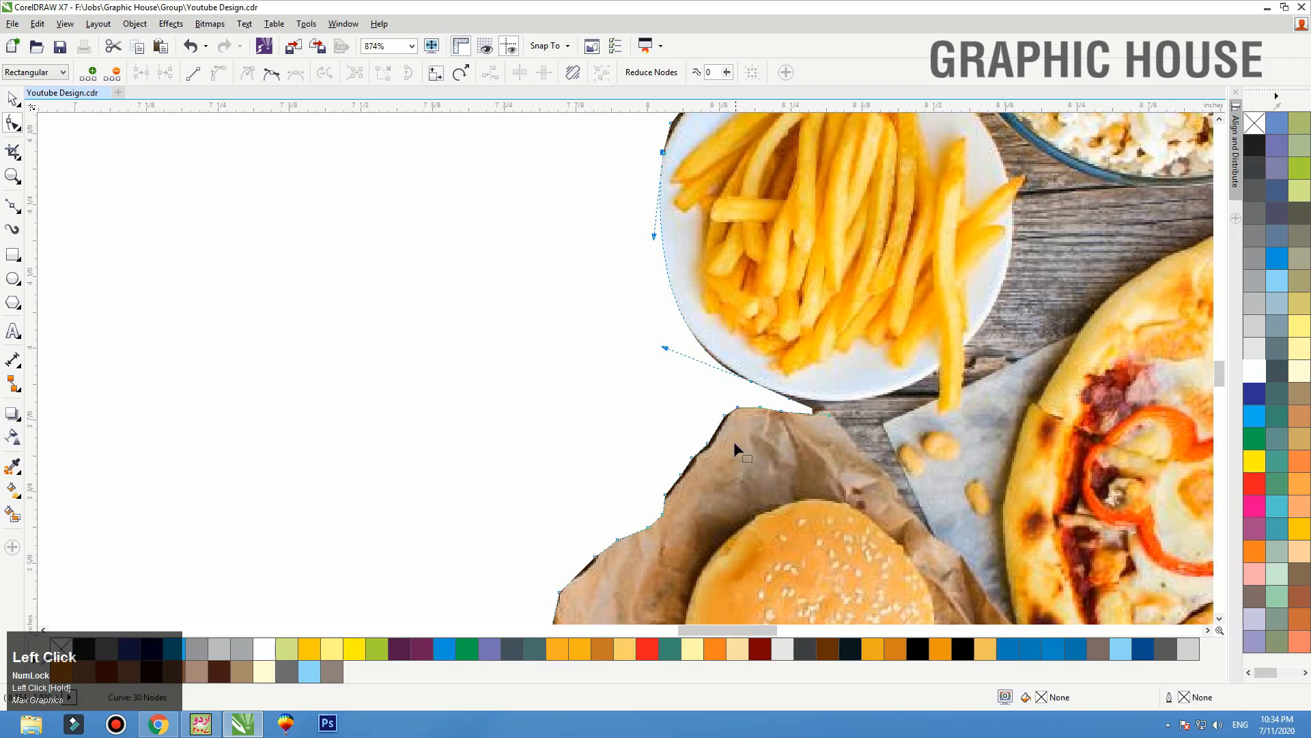
mouse_move(726, 419)
left_mouse_down()
mouse_move(709, 448)
mouse_move(723, 418)
left_mouse_up()
key("F3")
key("space")
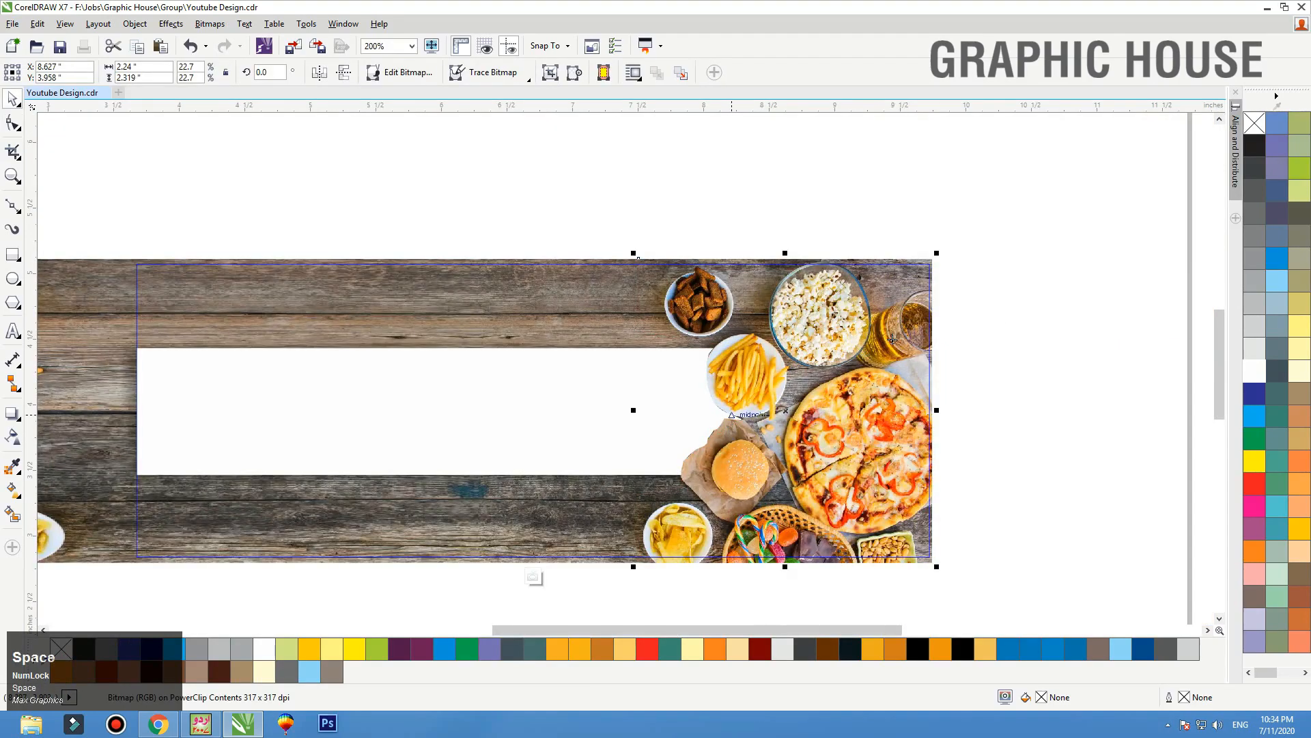
Add a Multiply drop shadow to the trimmed food photo with opacity 88 and feathering 5
left_click(12, 414)
left_click_drag(826, 423, 853, 432)
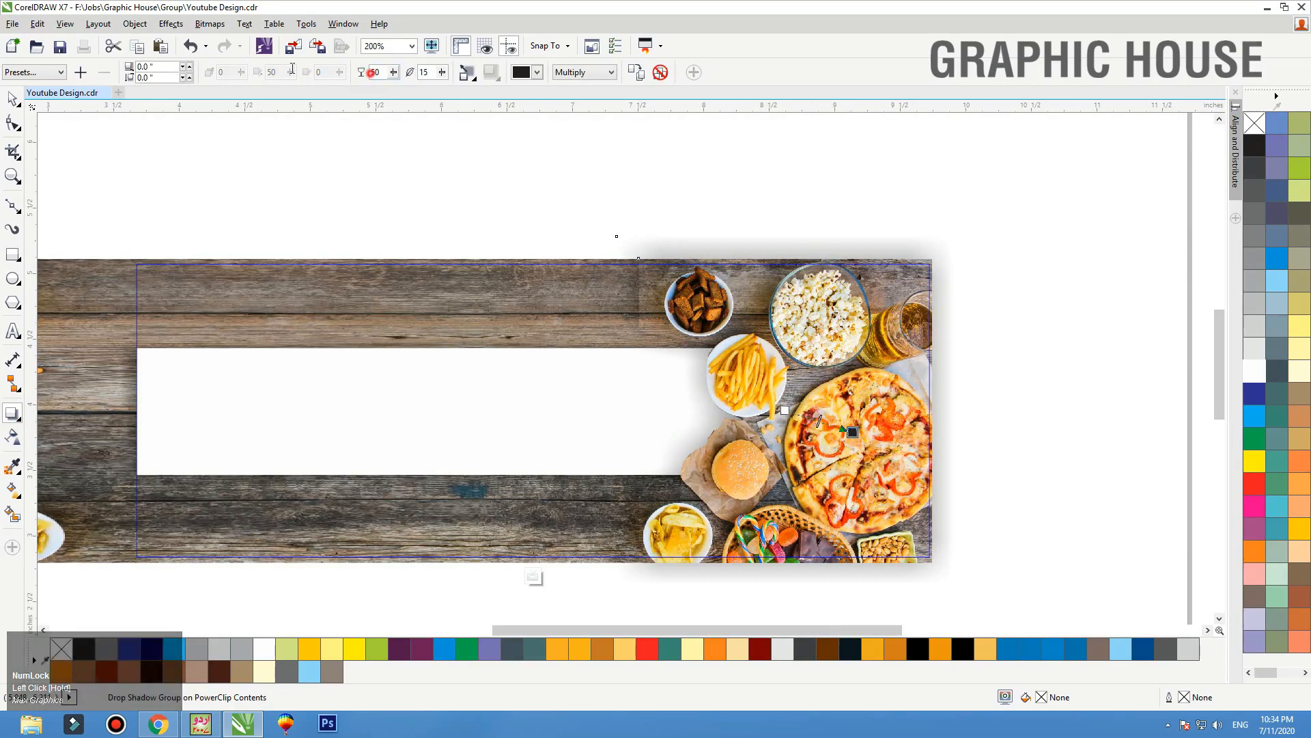
double_click(375, 73)
type("88")
key("Tab")
type("5")
key("Tab")
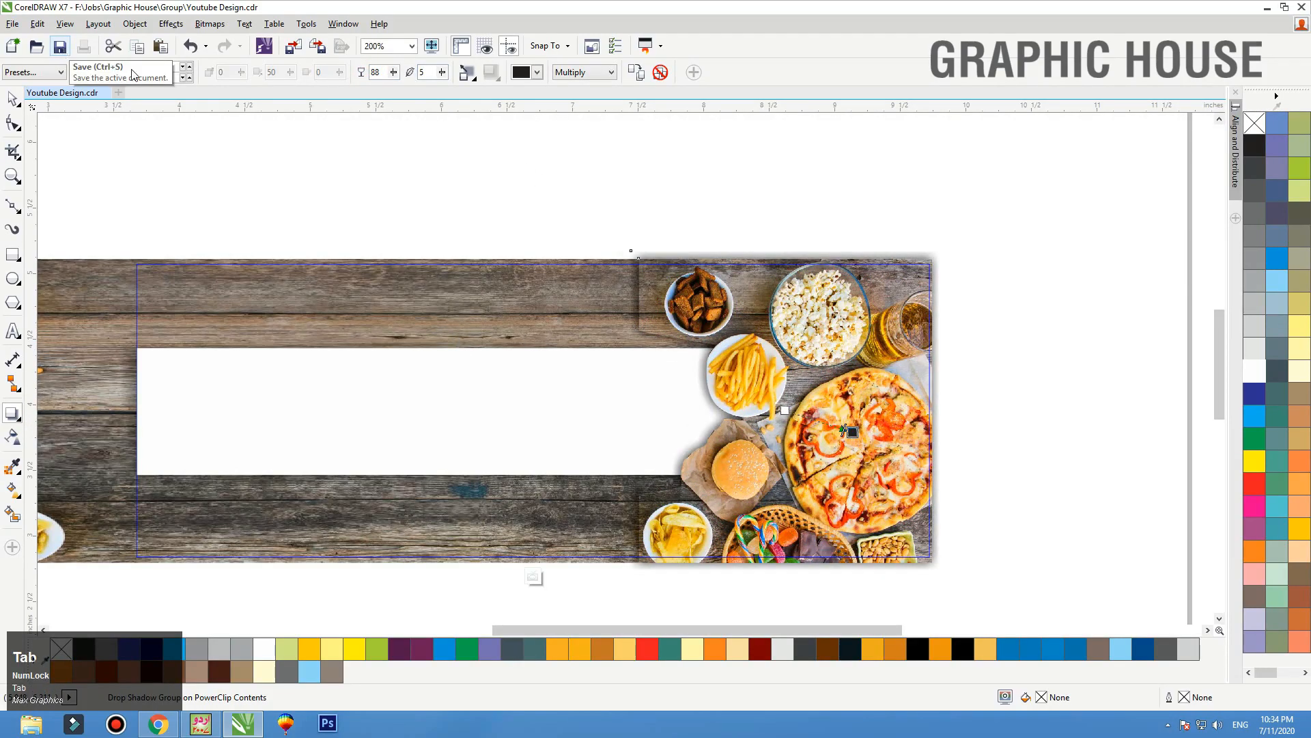
left_click_drag(852, 431, 931, 452)
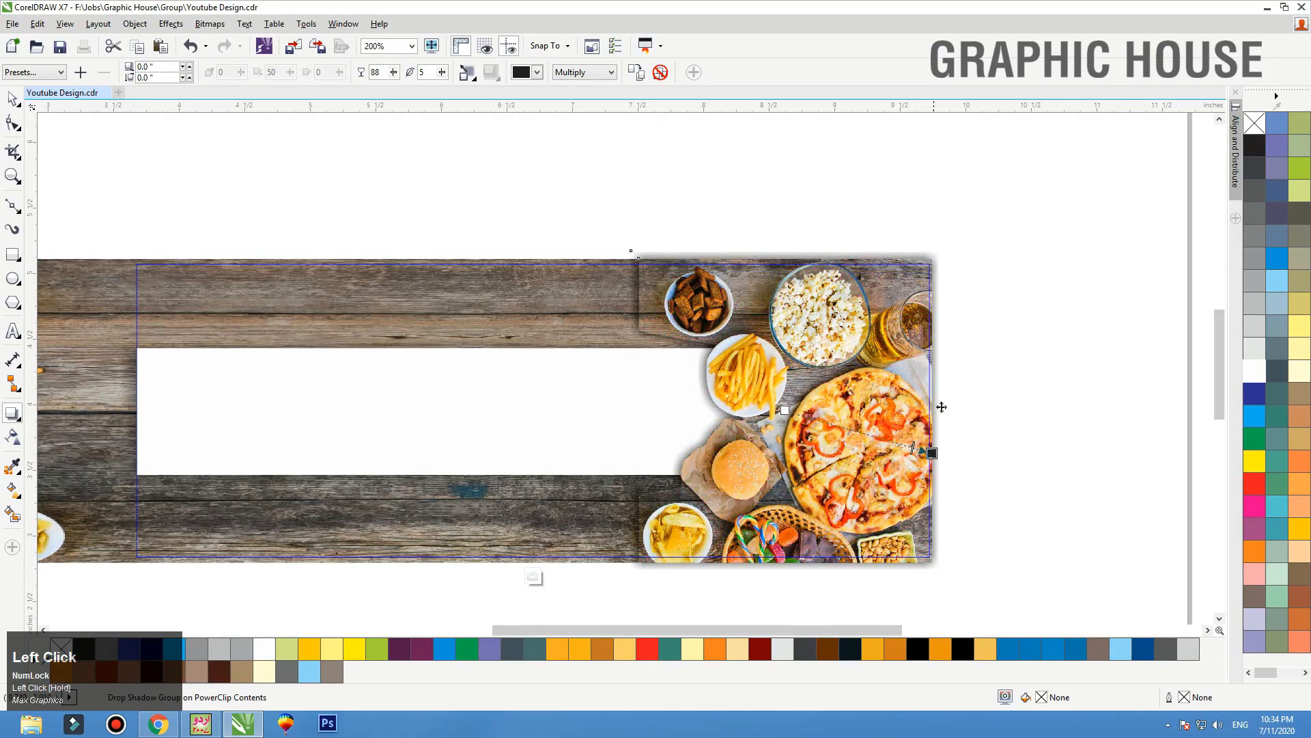
Separate the drop shadow from the food photo and convert it to a 500 dpi CMYK bitmap with transparent background
key("space")
left_click(963, 355)
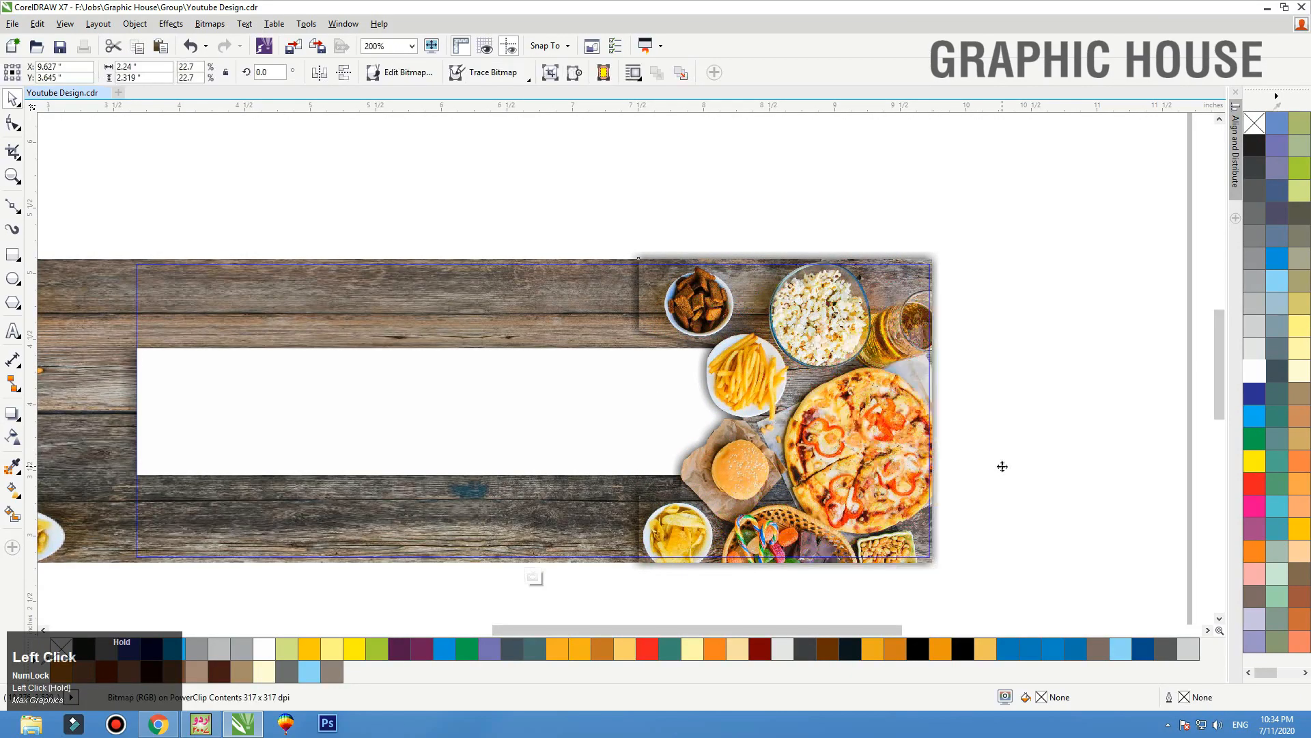
key("ctrl+z")
left_click(608, 338)
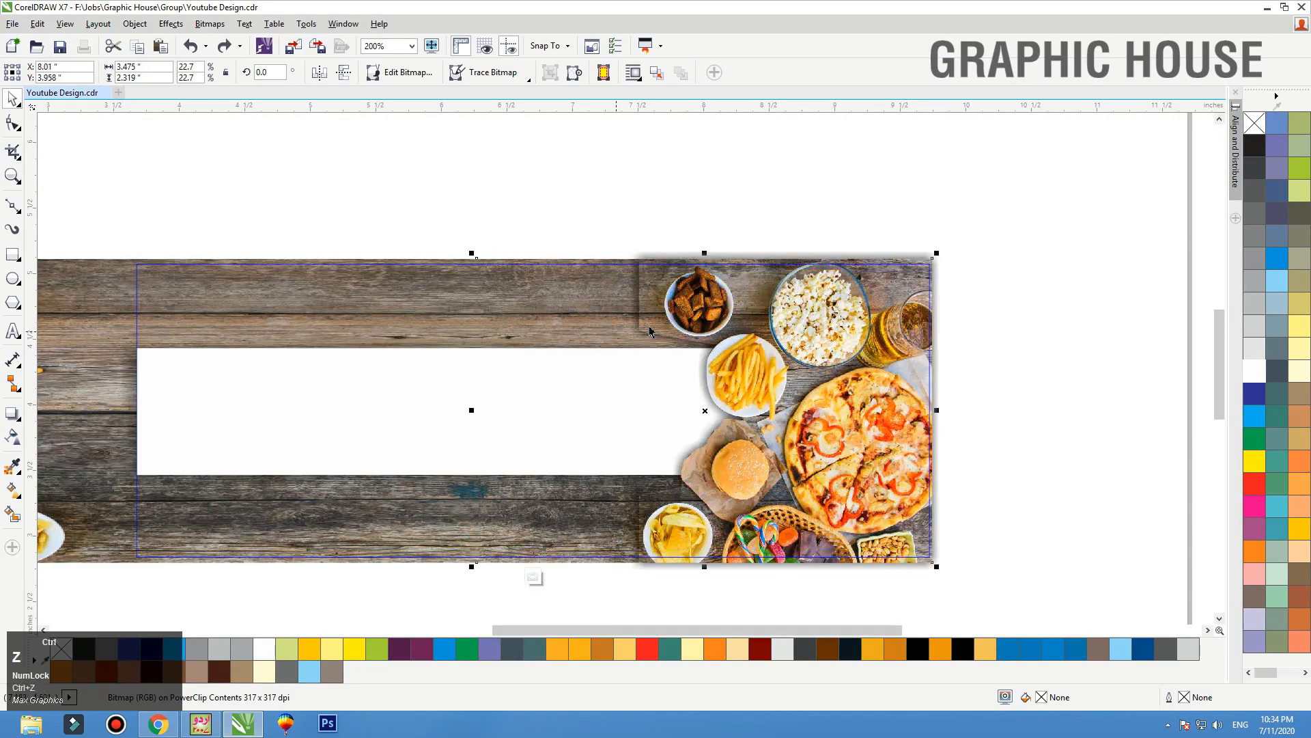
left_click(674, 349)
left_click(210, 24)
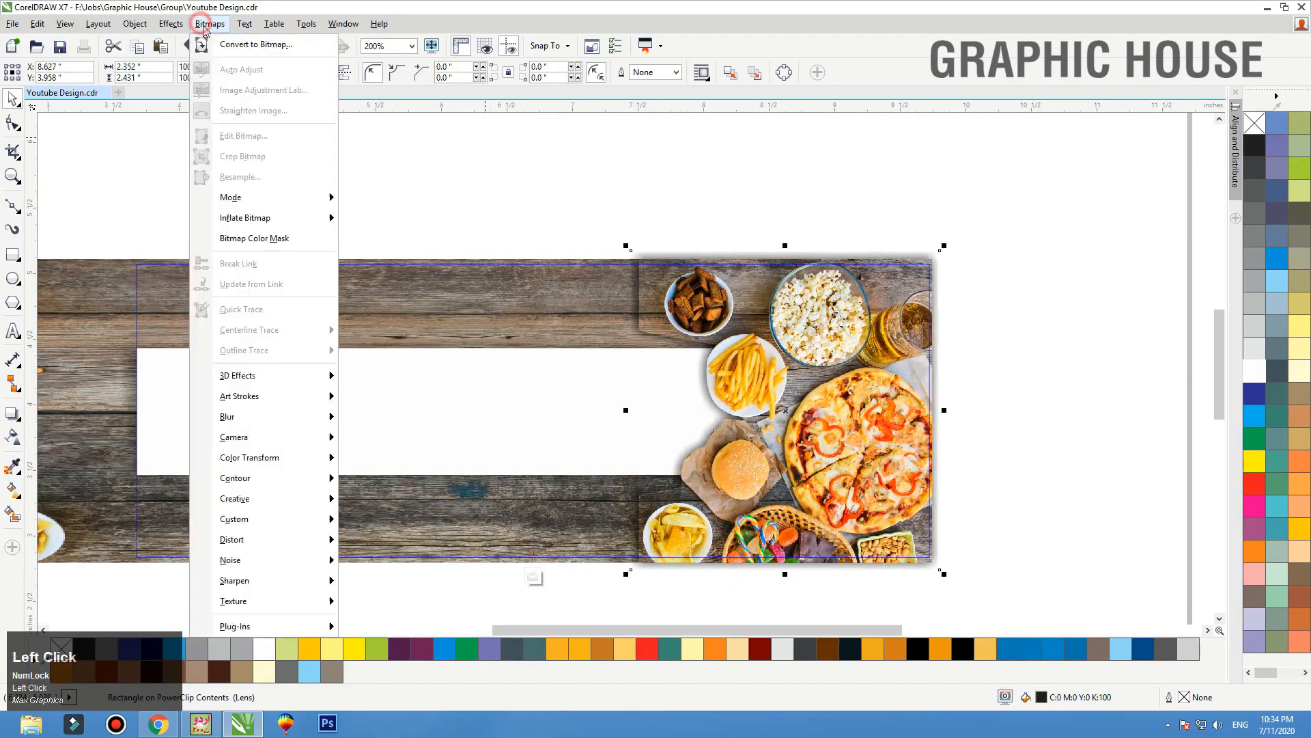
left_click(227, 47)
left_click(612, 432)
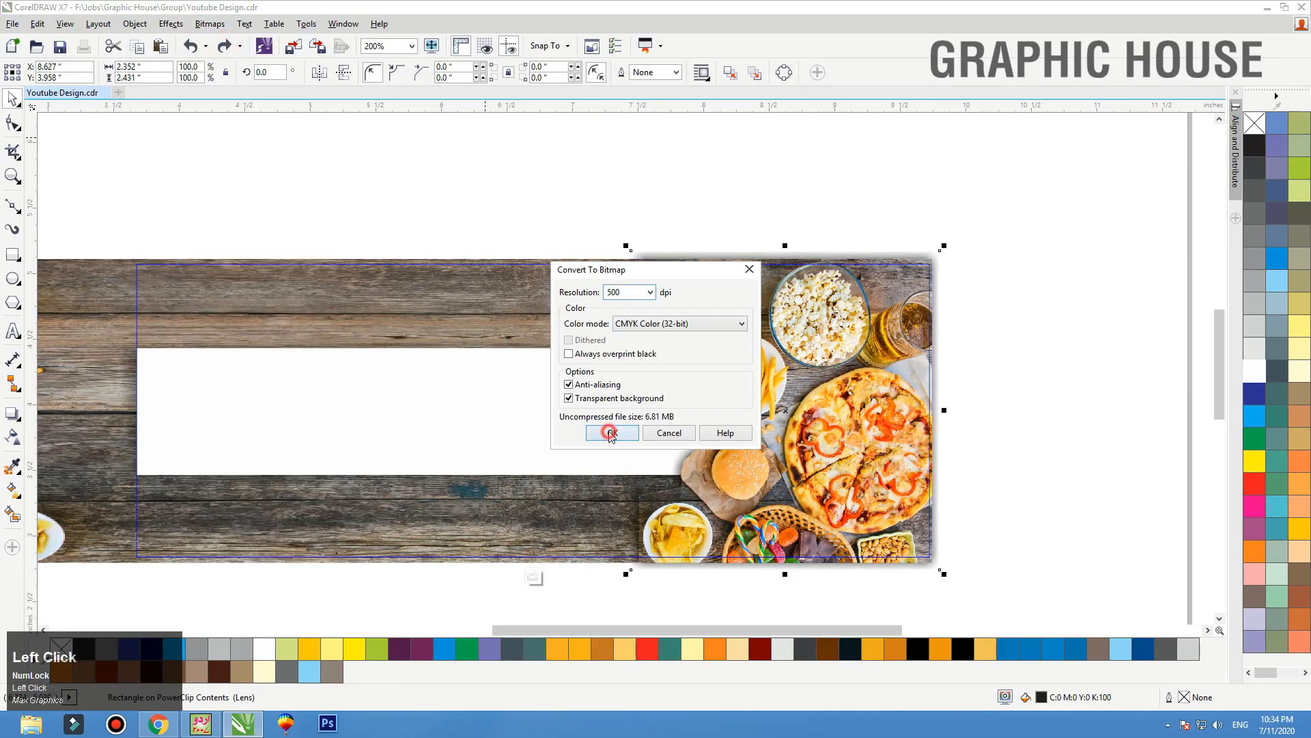
Reshape the shadow bitmap's edge with added nodes to remove shadow from the wood above and below the panel, and finish editing the PowerClip
left_click(12, 126)
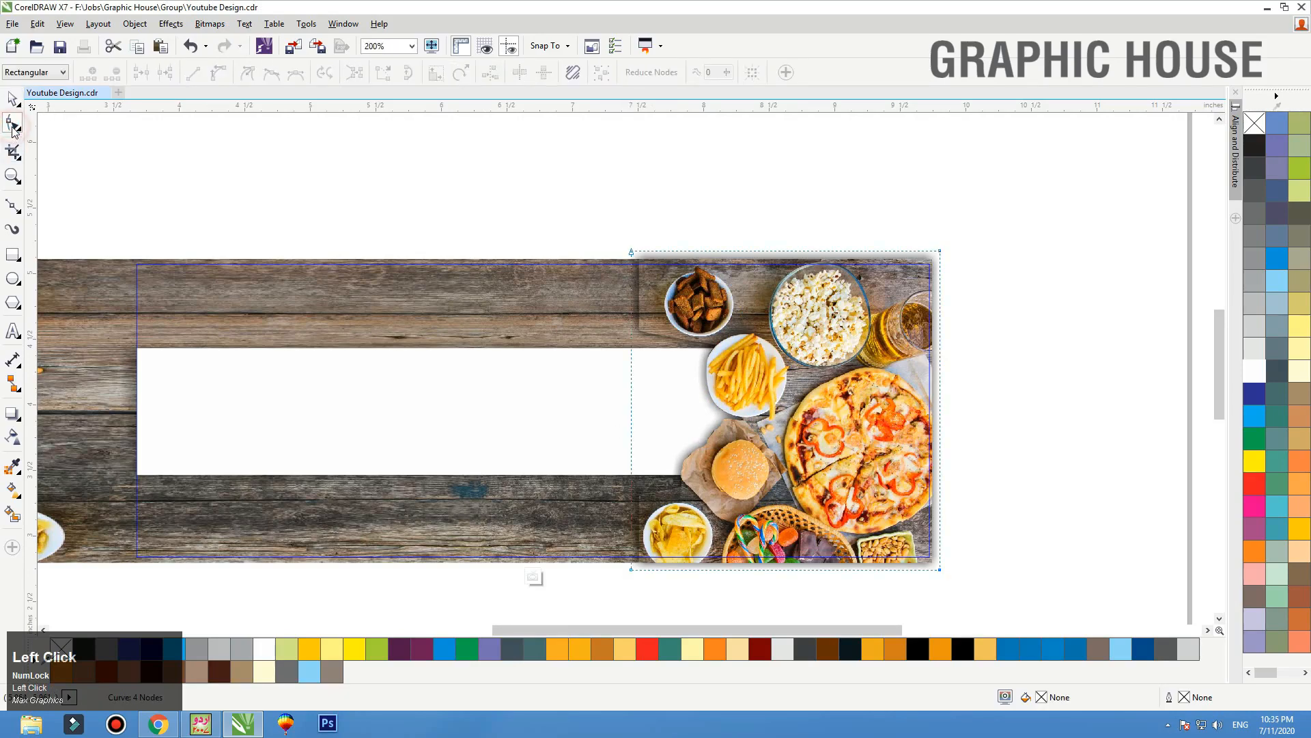
double_click(632, 334)
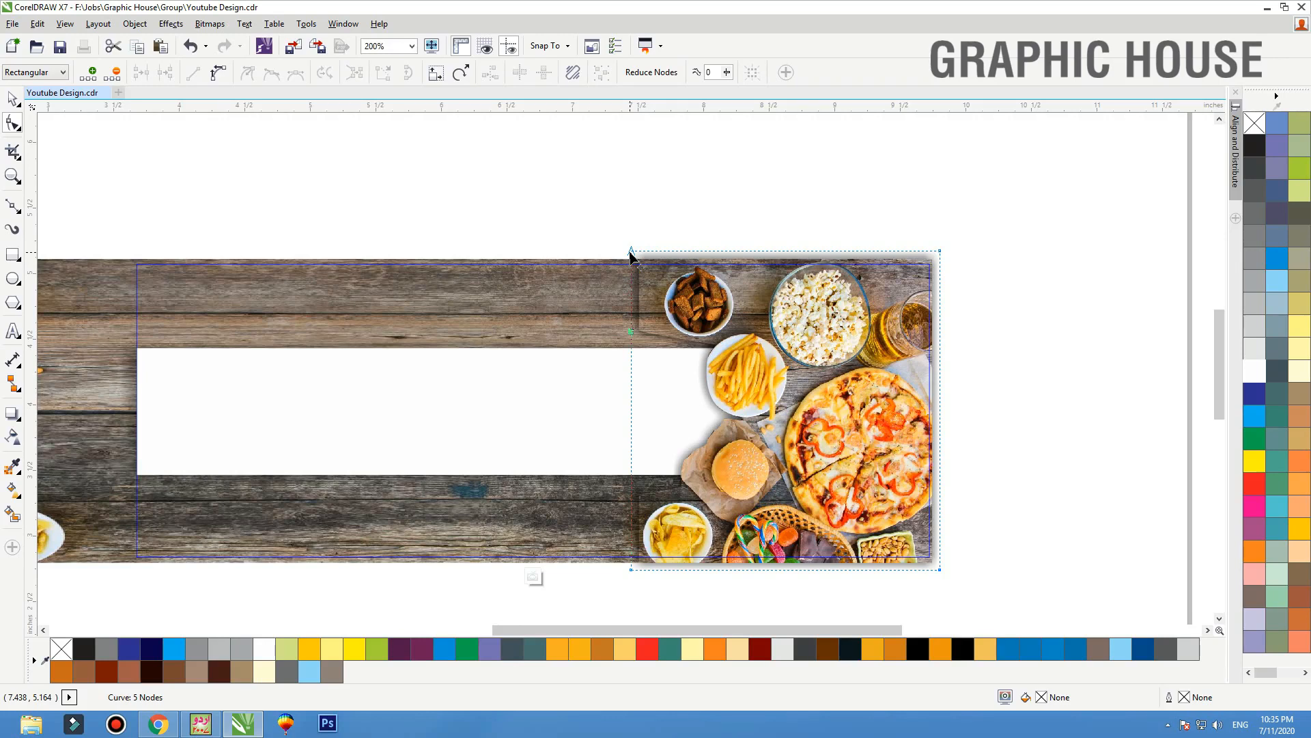
left_click_drag(630, 253, 751, 264)
left_click_drag(634, 336, 693, 348)
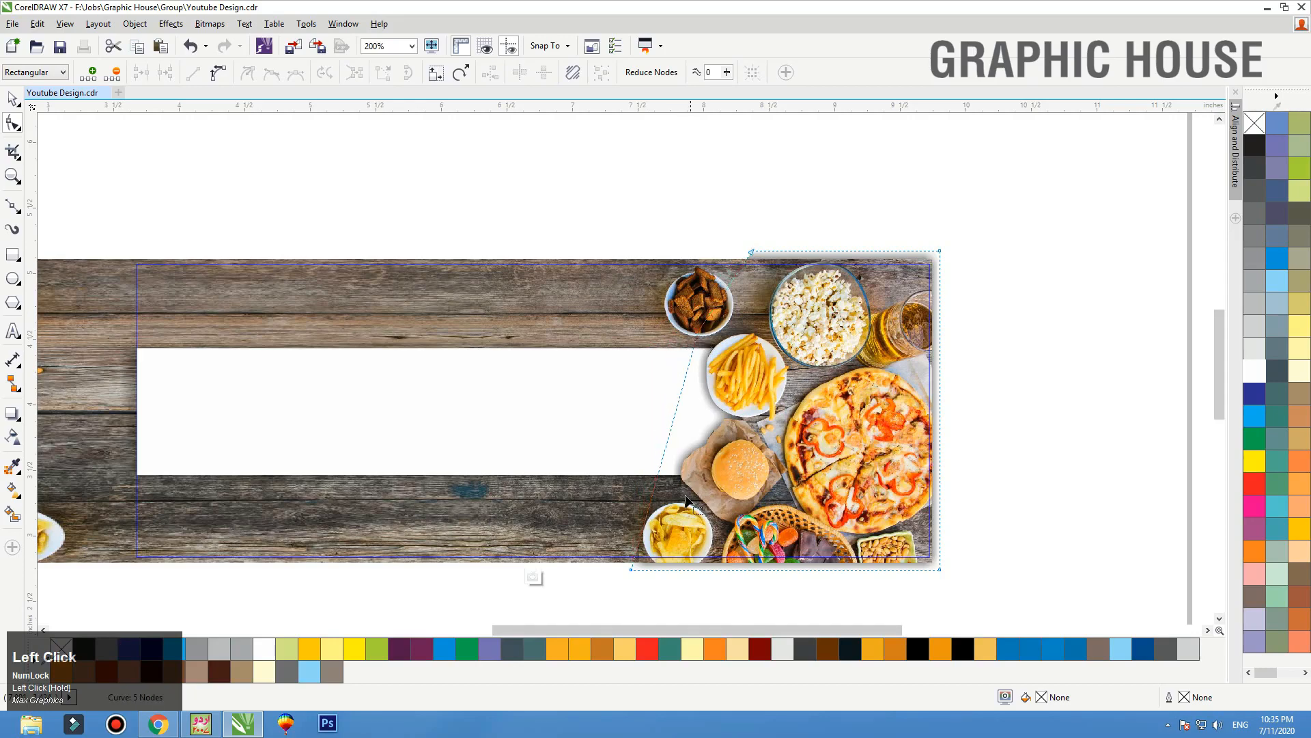
double_click(659, 470)
left_click_drag(631, 569, 772, 573)
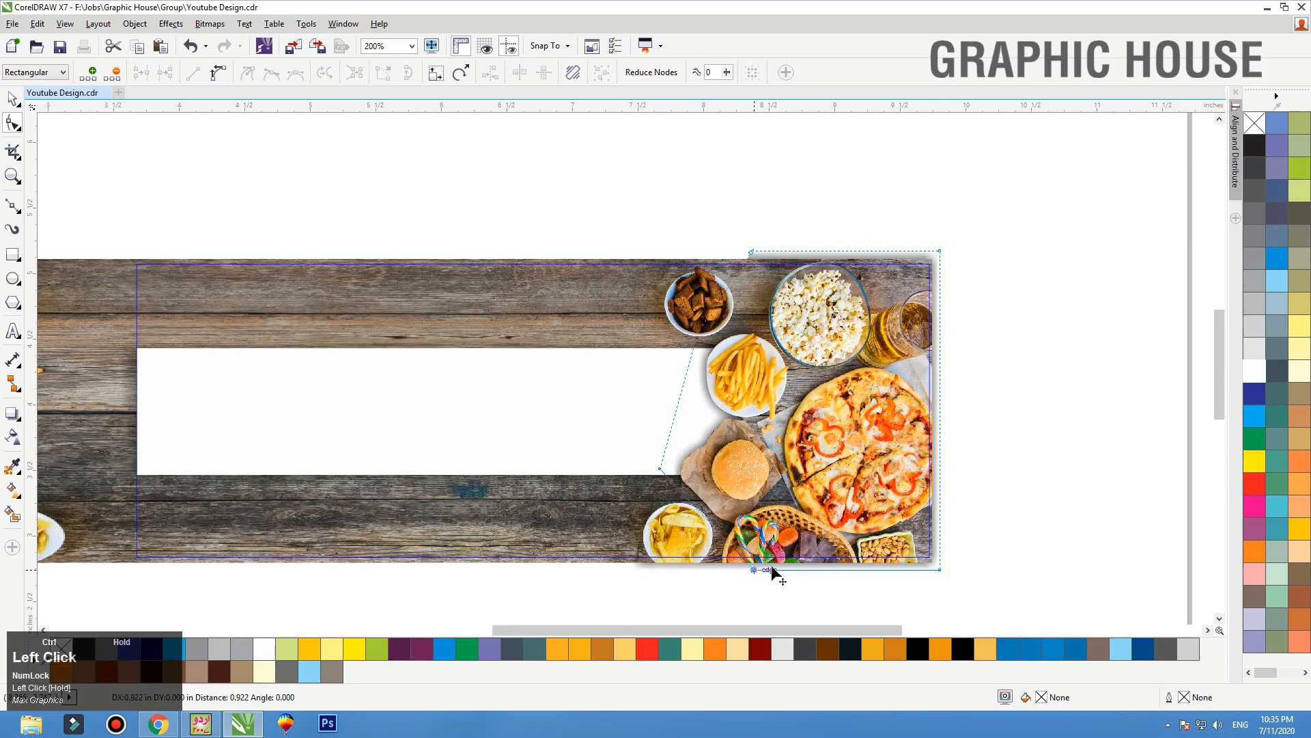
left_click_drag(867, 564, 867, 565)
key("space")
left_click(1063, 184, "ctrl")
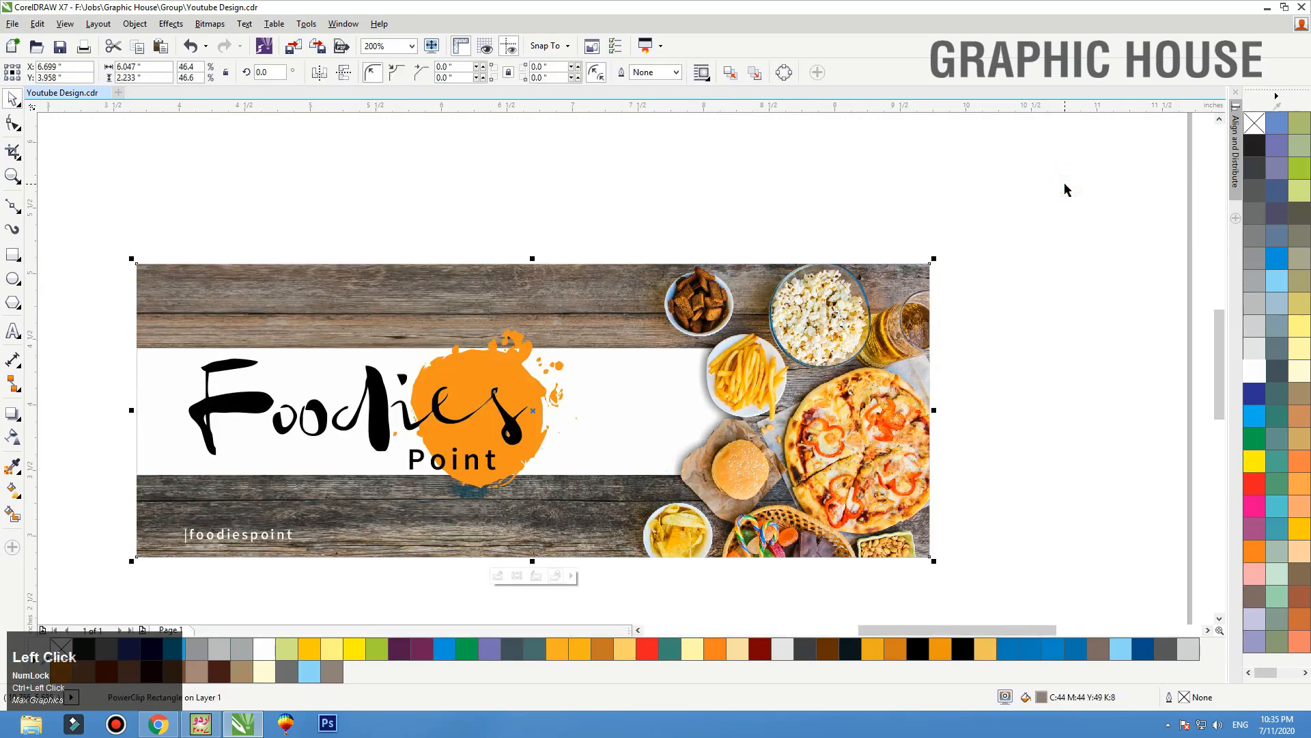
Move the complete Foodies Point banner up the page and place a duplicate directly below it
key("shift+F2")
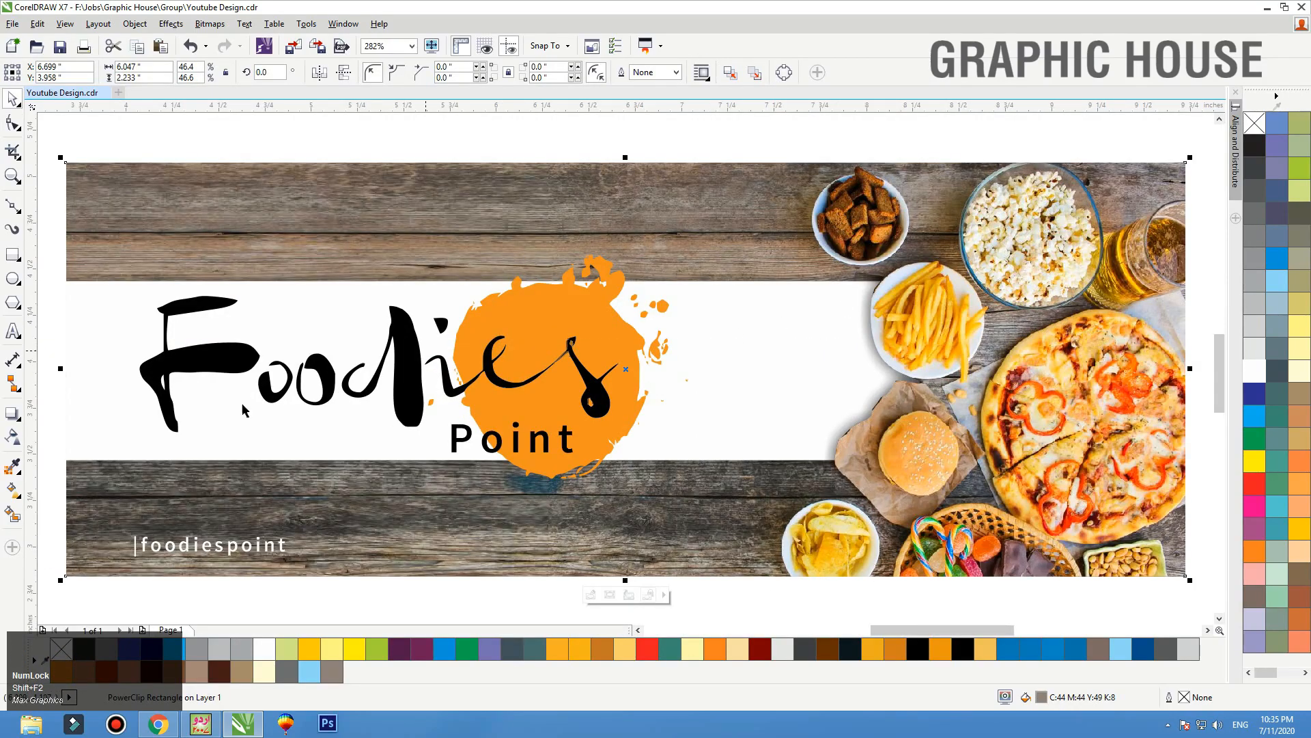
key("F3")
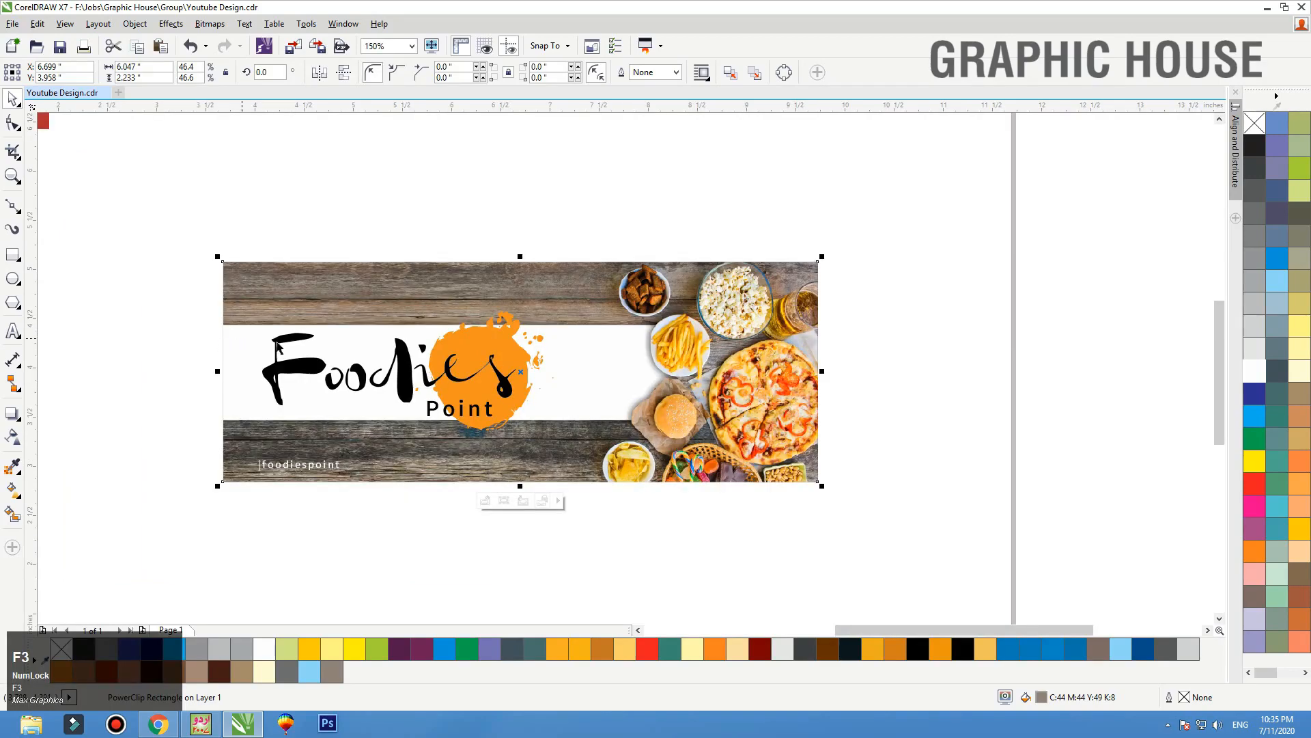
left_click(890, 198)
scroll(890, 196, "down", 1)
left_click_drag(913, 191, 536, 373)
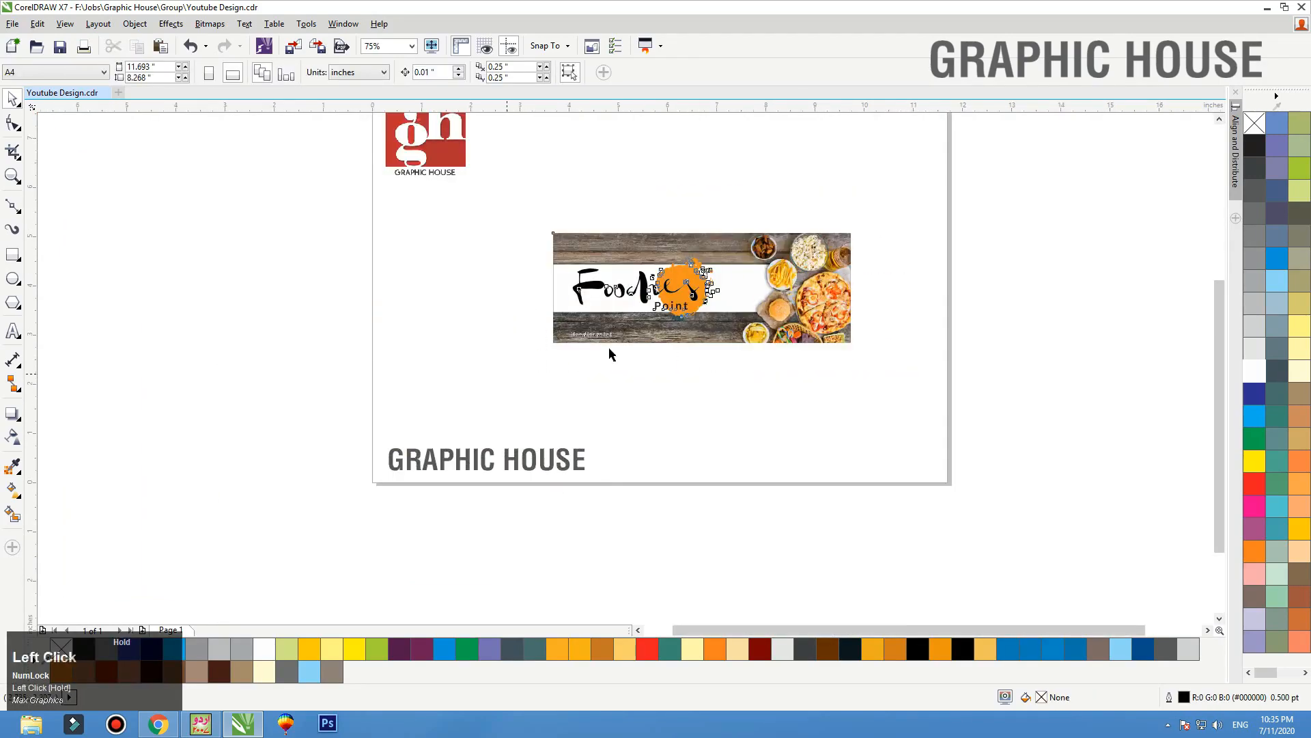
left_click_drag(687, 311, 687, 205)
left_click_drag(683, 184, 680, 310)
right_click(681, 311)
Inside the duplicate banner's PowerClip, undo the white panel's trial move and apply uniform transparency to the panel
left_click(535, 301)
key("F2")
left_click_drag(485, 219, 954, 384)
double_click(418, 249)
left_click_drag(247, 369, 215, 371)
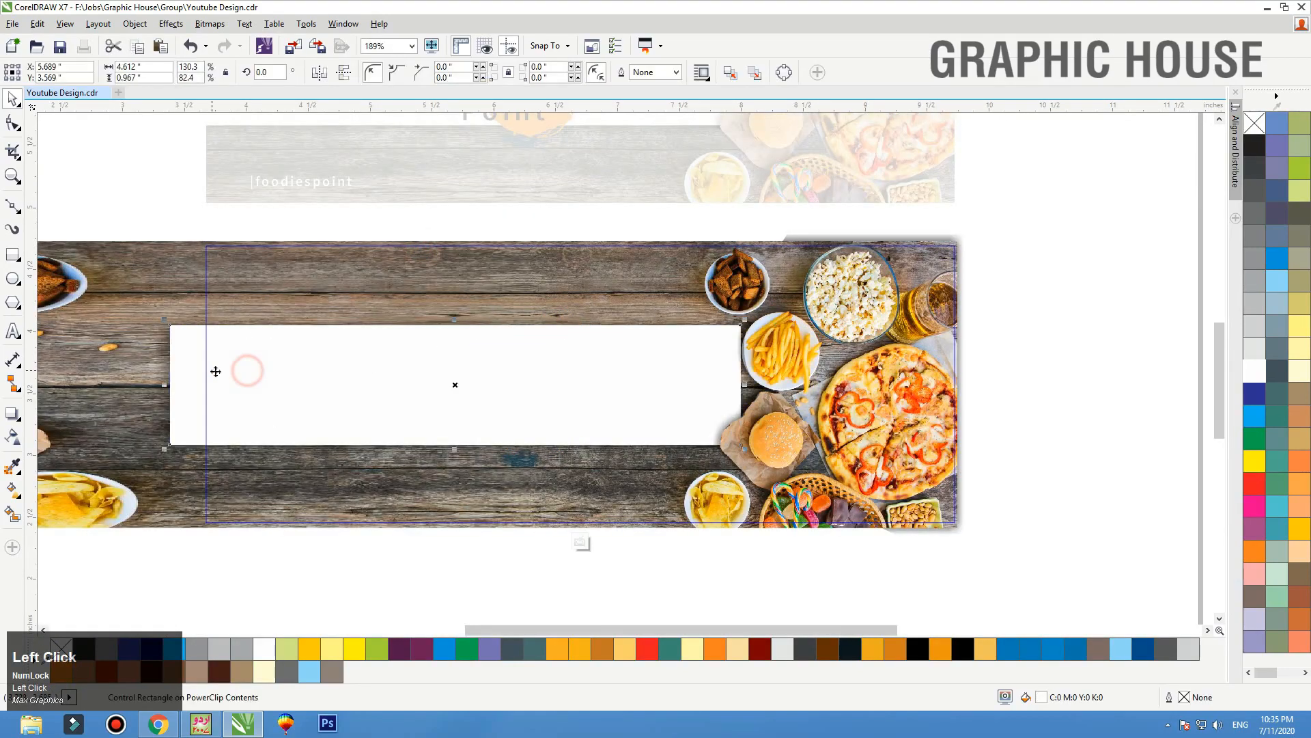
key("ctrl+z")
left_click(13, 436)
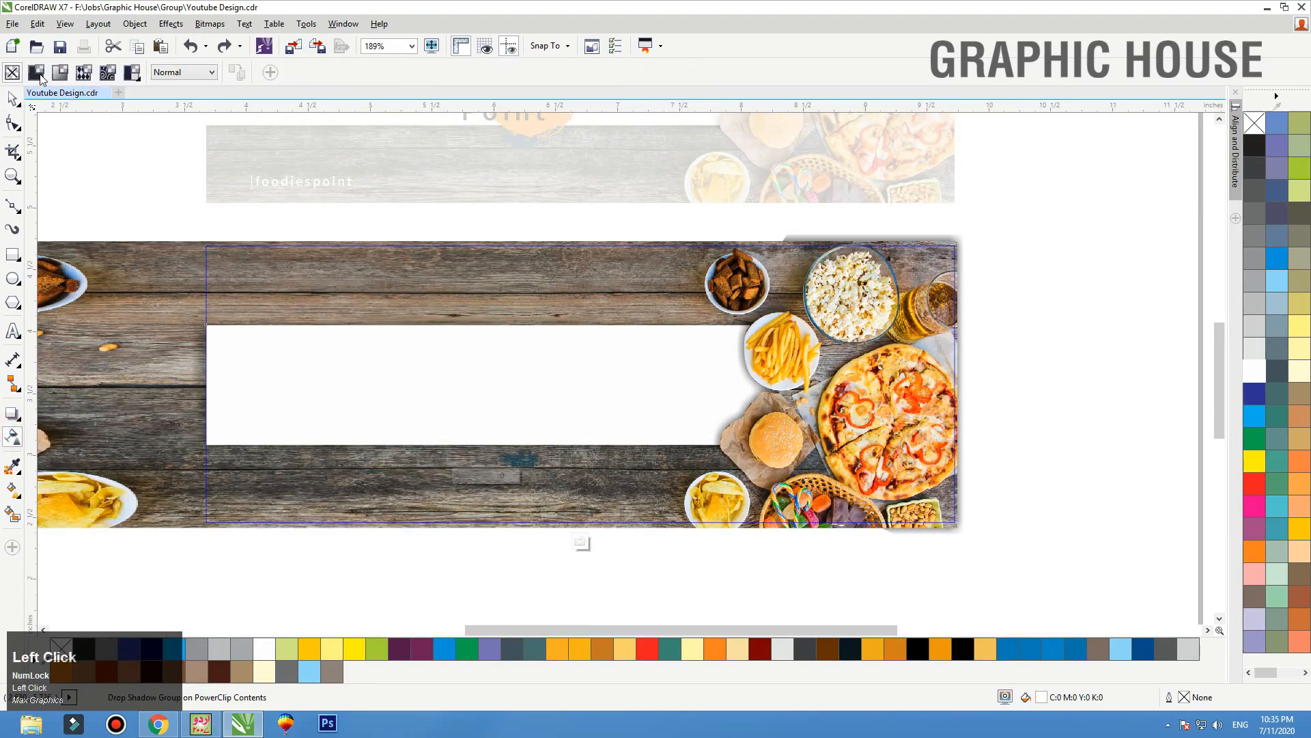
left_click(36, 73)
left_click(13, 99)
left_click(167, 204, "ctrl")
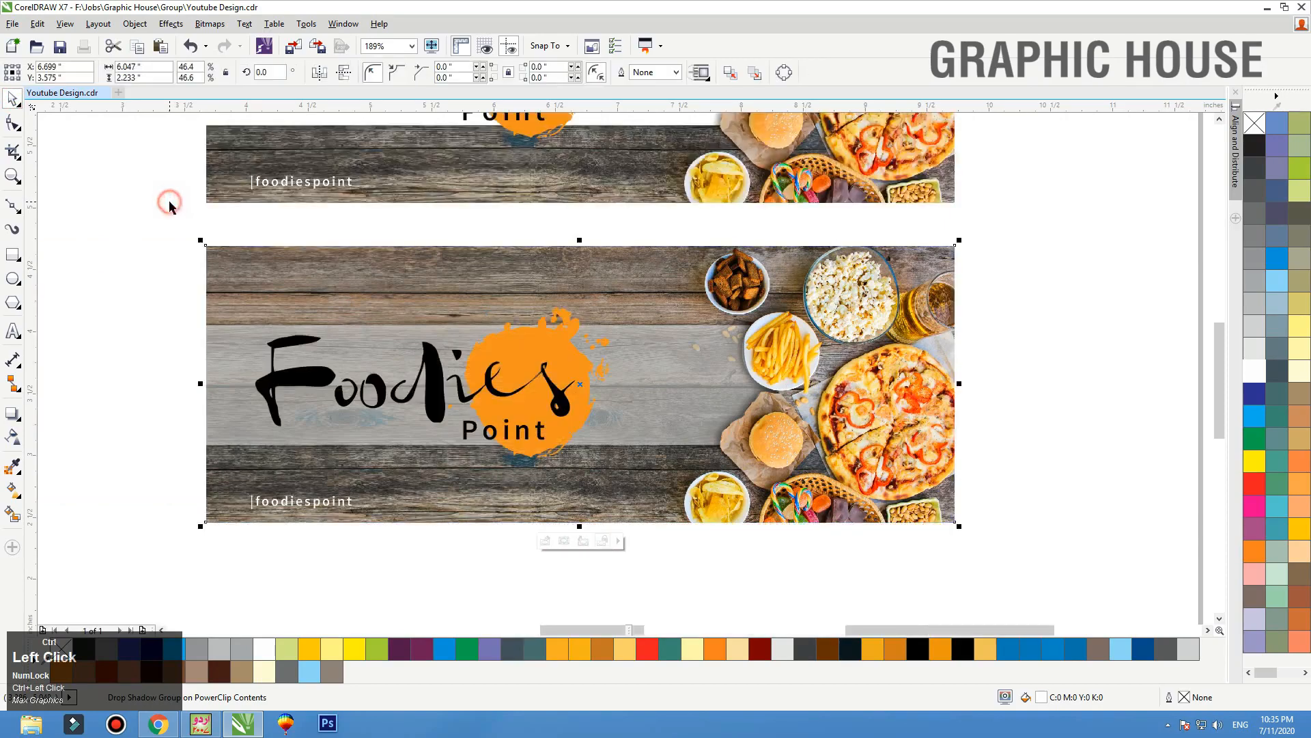
Compare the solid-panel and transparent-panel versions of the Foodies Point banner
left_click(1050, 270)
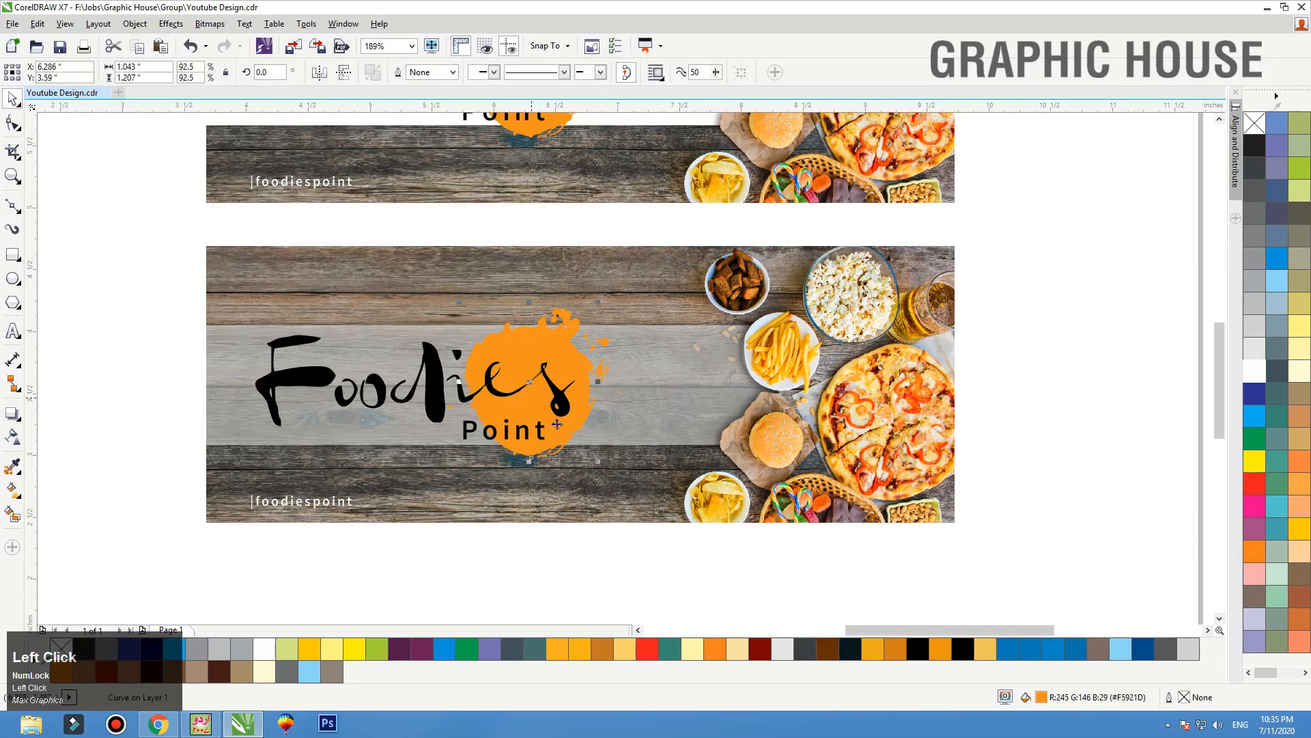
key("F4")
left_click_drag(939, 138, 435, 537)
key("shift+F2")
left_click(261, 448)
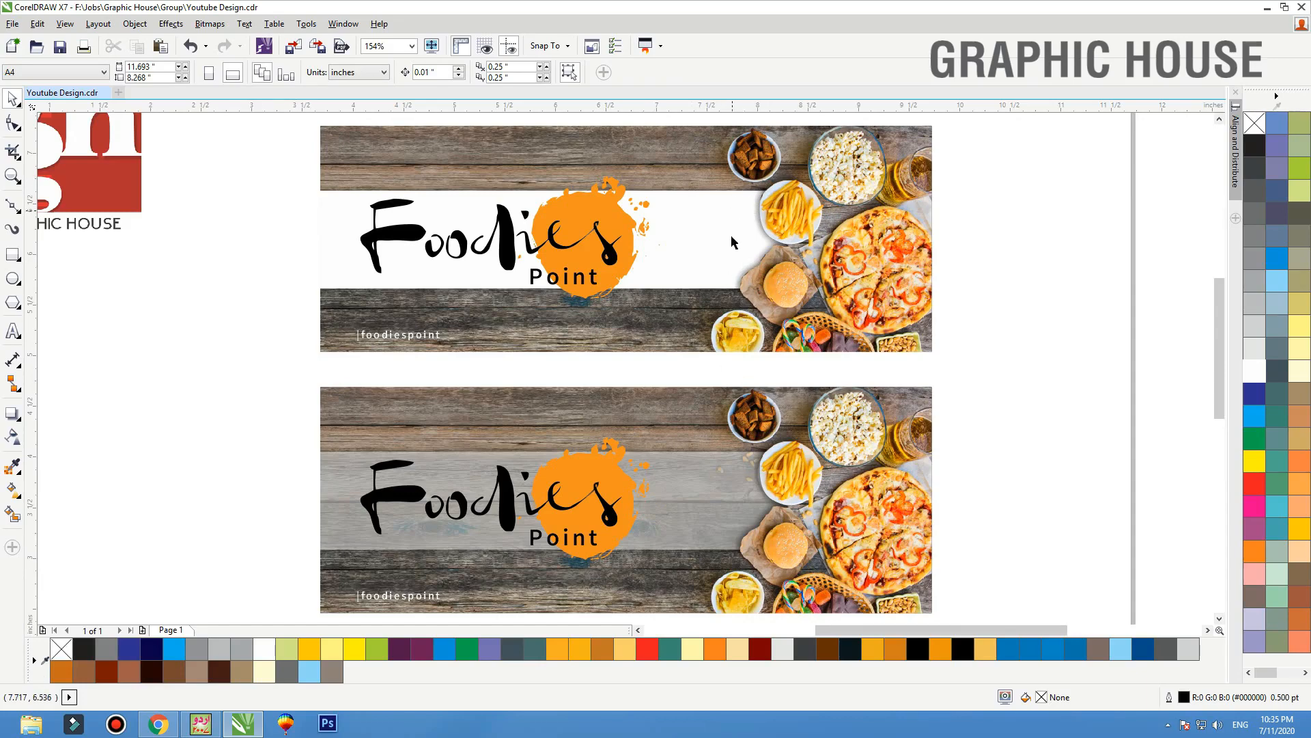
left_click(897, 283)
key("ctrl+z")
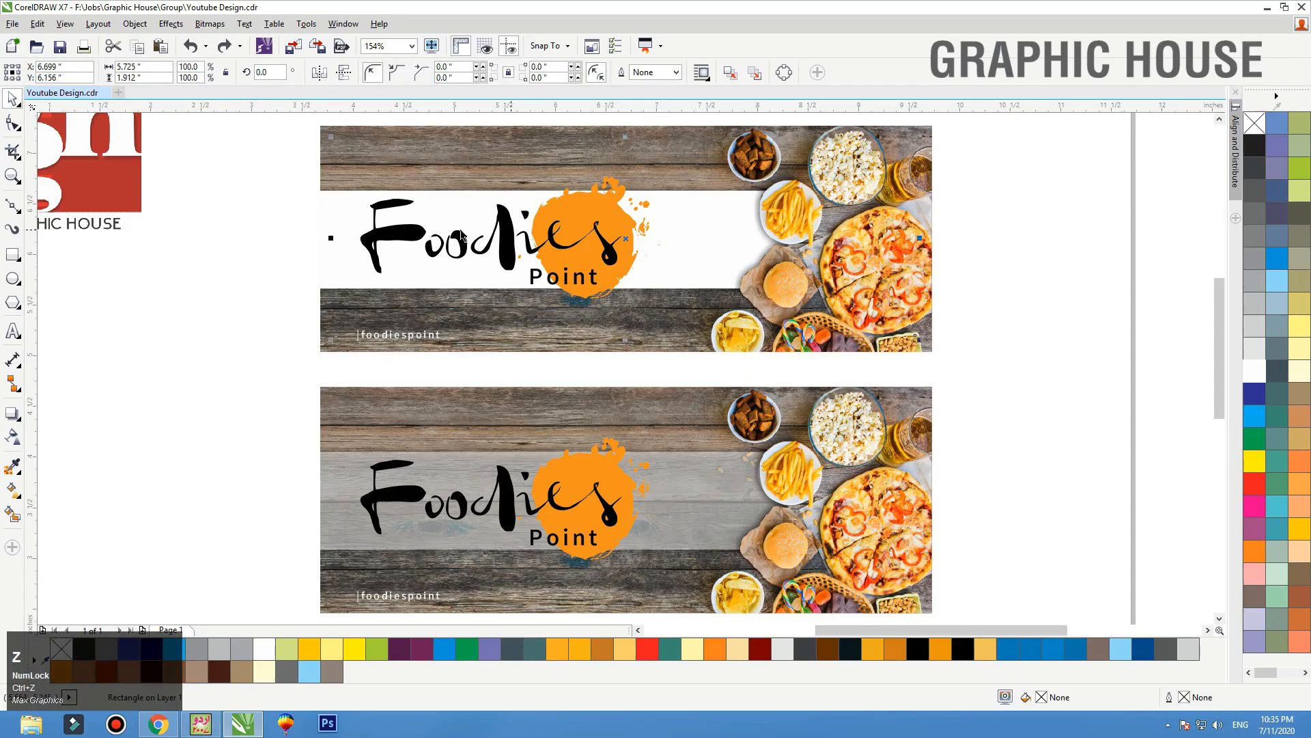
left_click(273, 454)
key("F4")
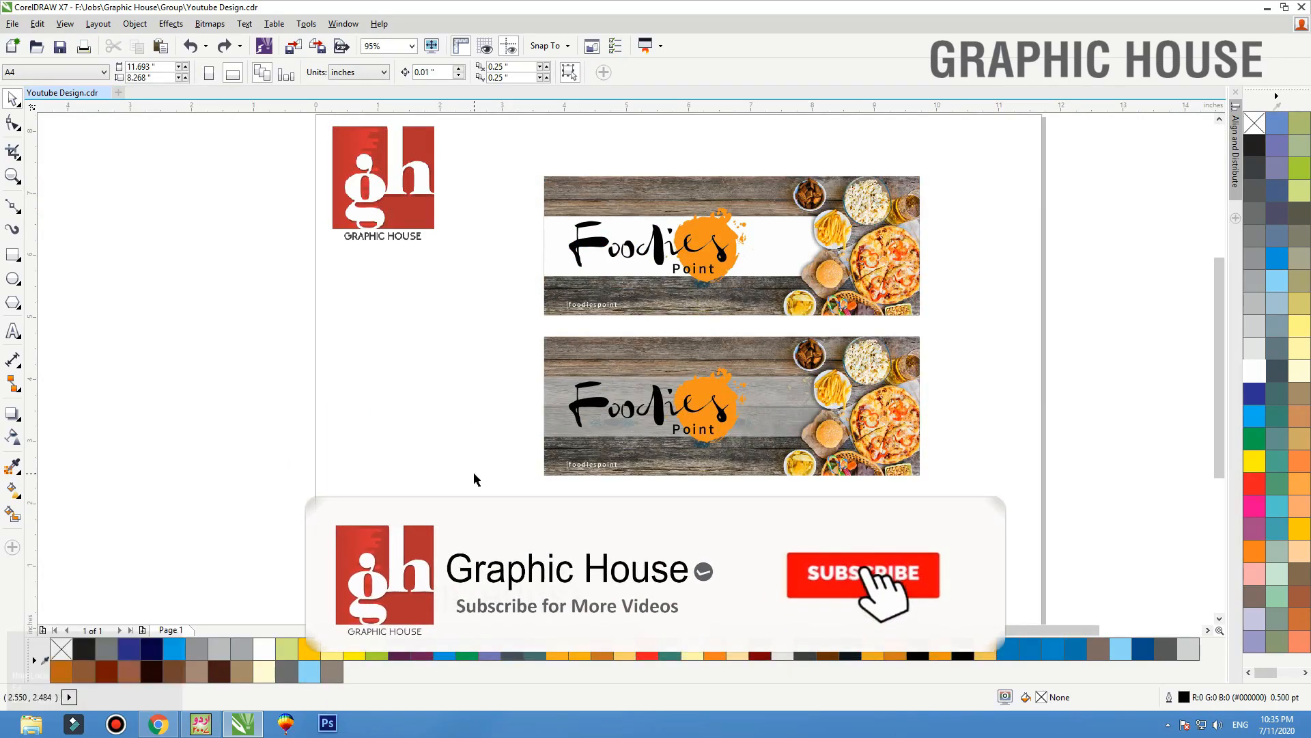
left_click_drag(474, 482, 958, 137)
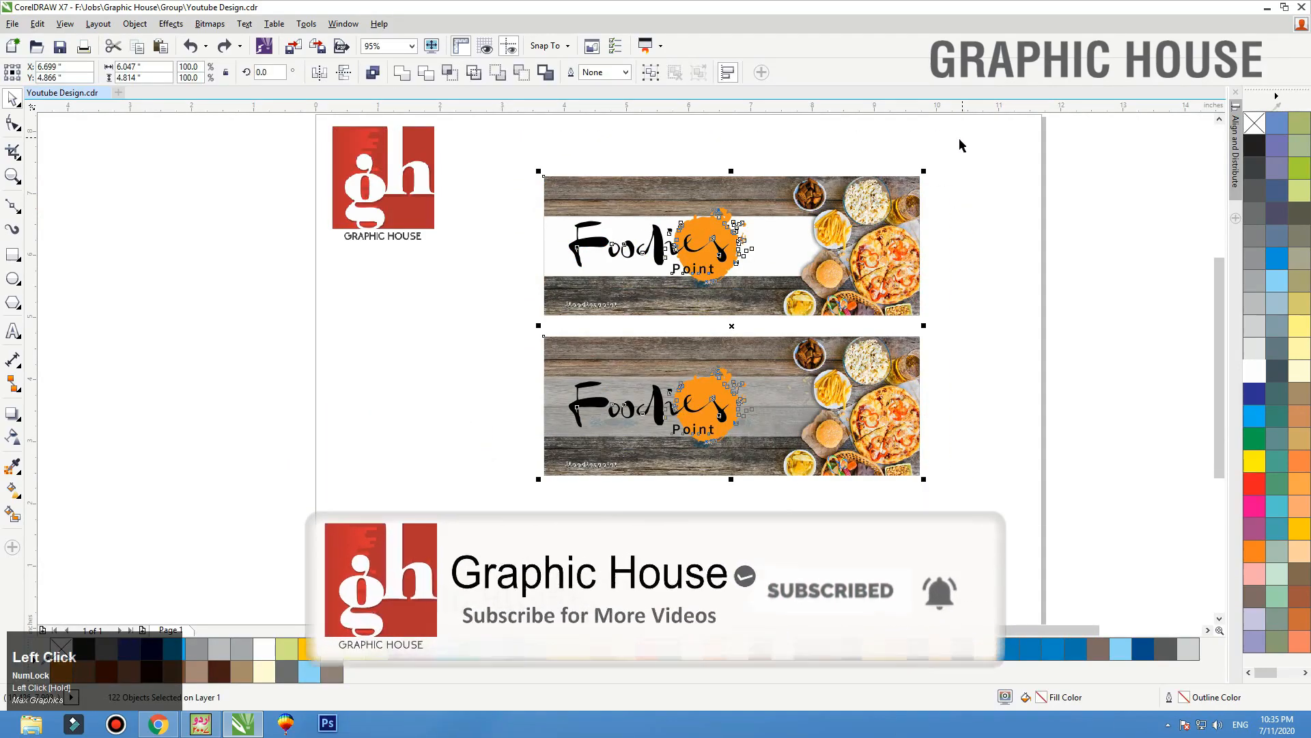
key("shift+F2")
left_click(1011, 241)
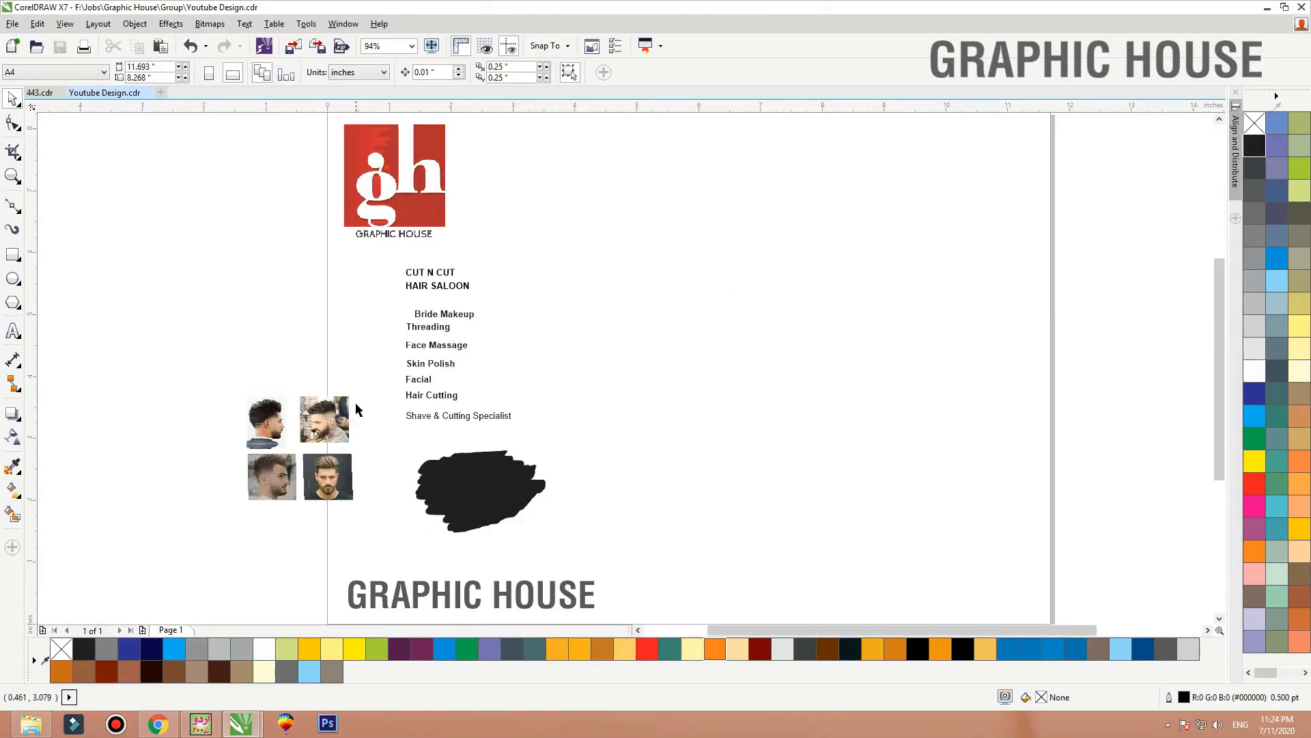
Enlarge the four haircut photos and scale the black brush shape to about 2.9 by 1.8 inches
left_click_drag(363, 380, 204, 514)
left_click_drag(360, 383, 383, 360)
mouse_move(457, 501)
left_mouse_down()
mouse_move(443, 501)
mouse_move(477, 498)
mouse_move(437, 500)
left_mouse_up()
left_click_drag(537, 455, 567, 441)
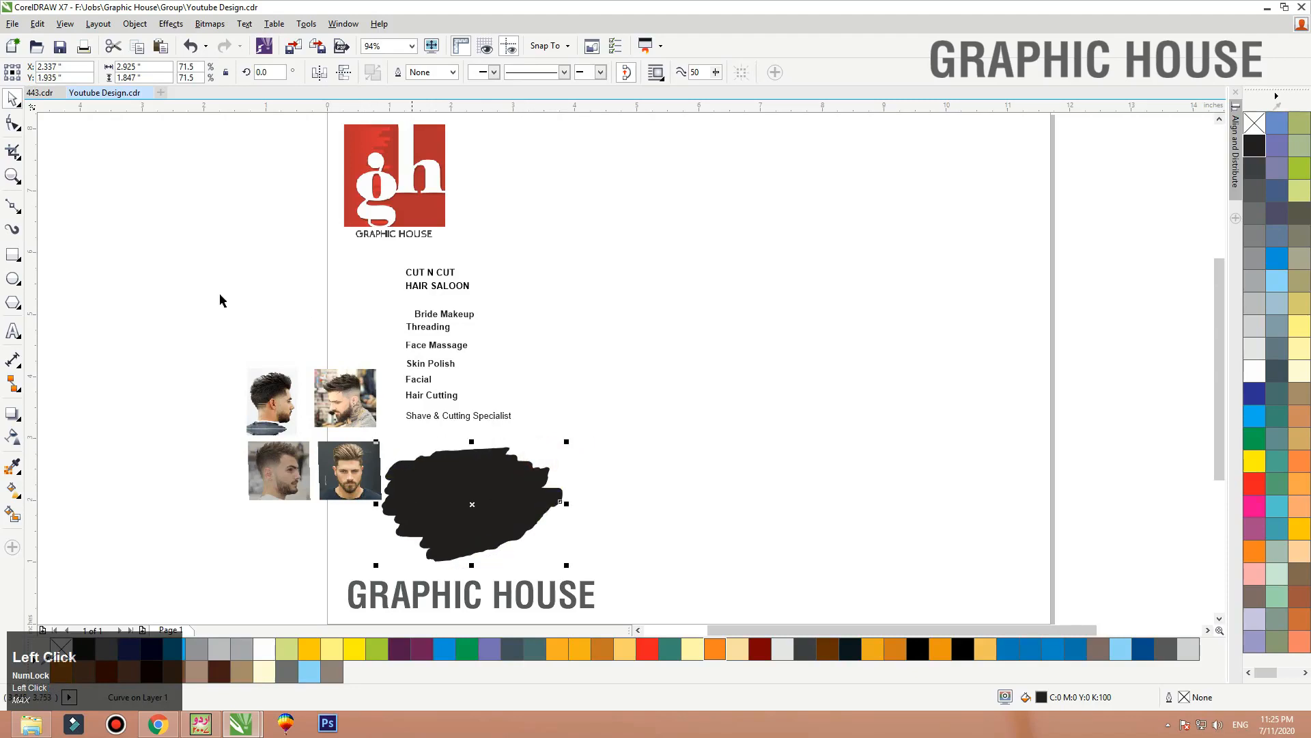
Draw a rectangle beside the salon text and set its size to 6 by 3.5 inches
left_click(12, 256)
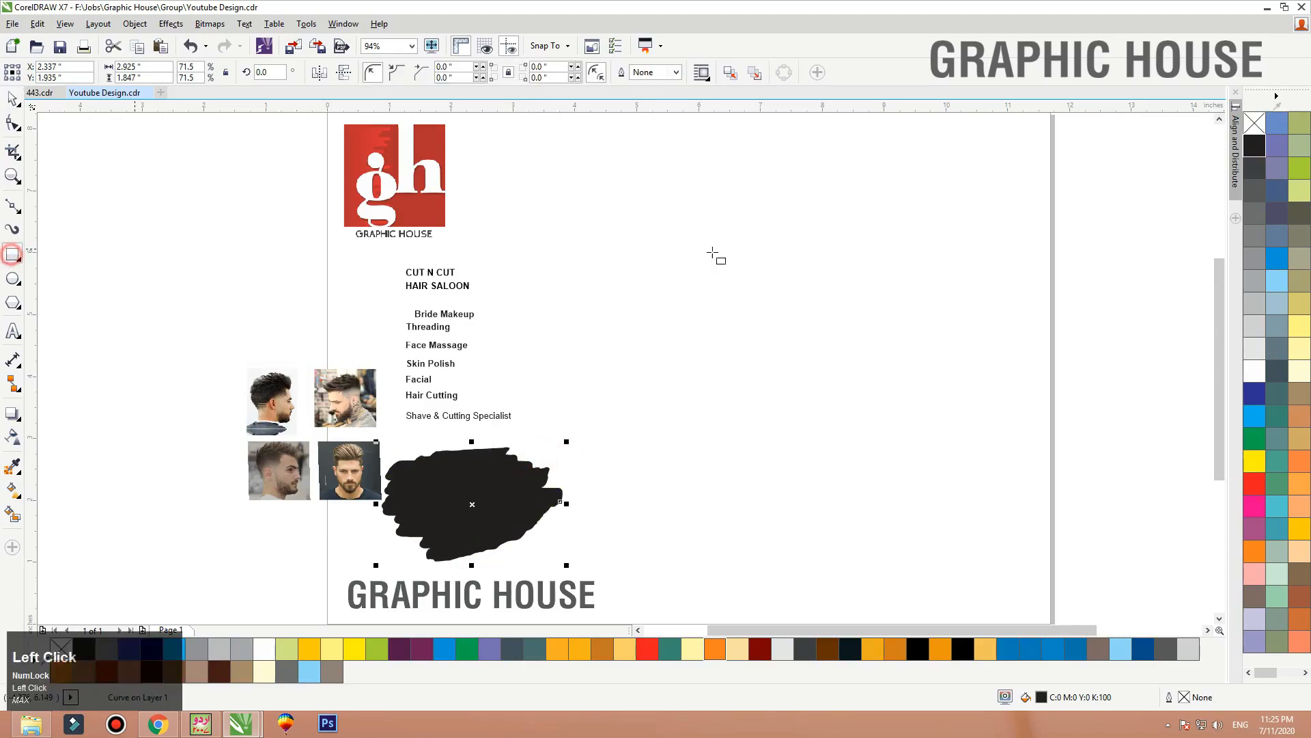
left_click_drag(547, 248, 934, 453)
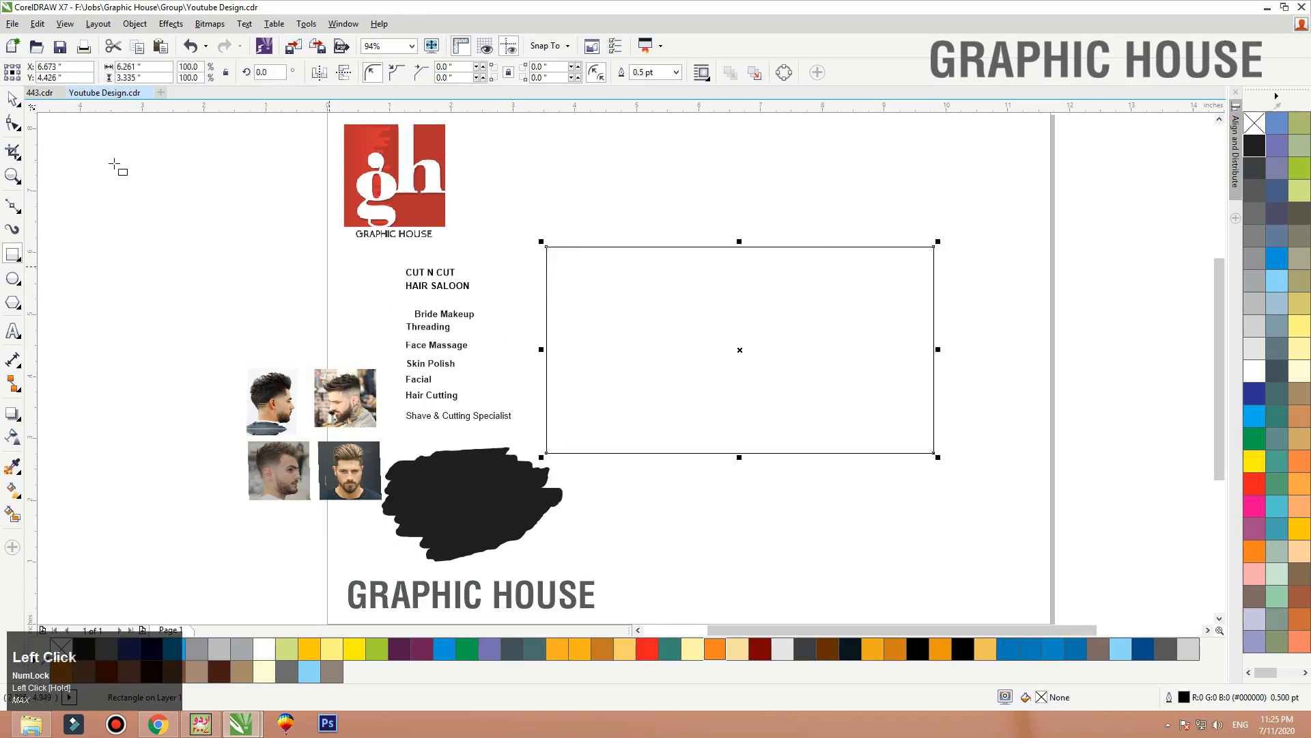
left_click(11, 100)
left_click(150, 66)
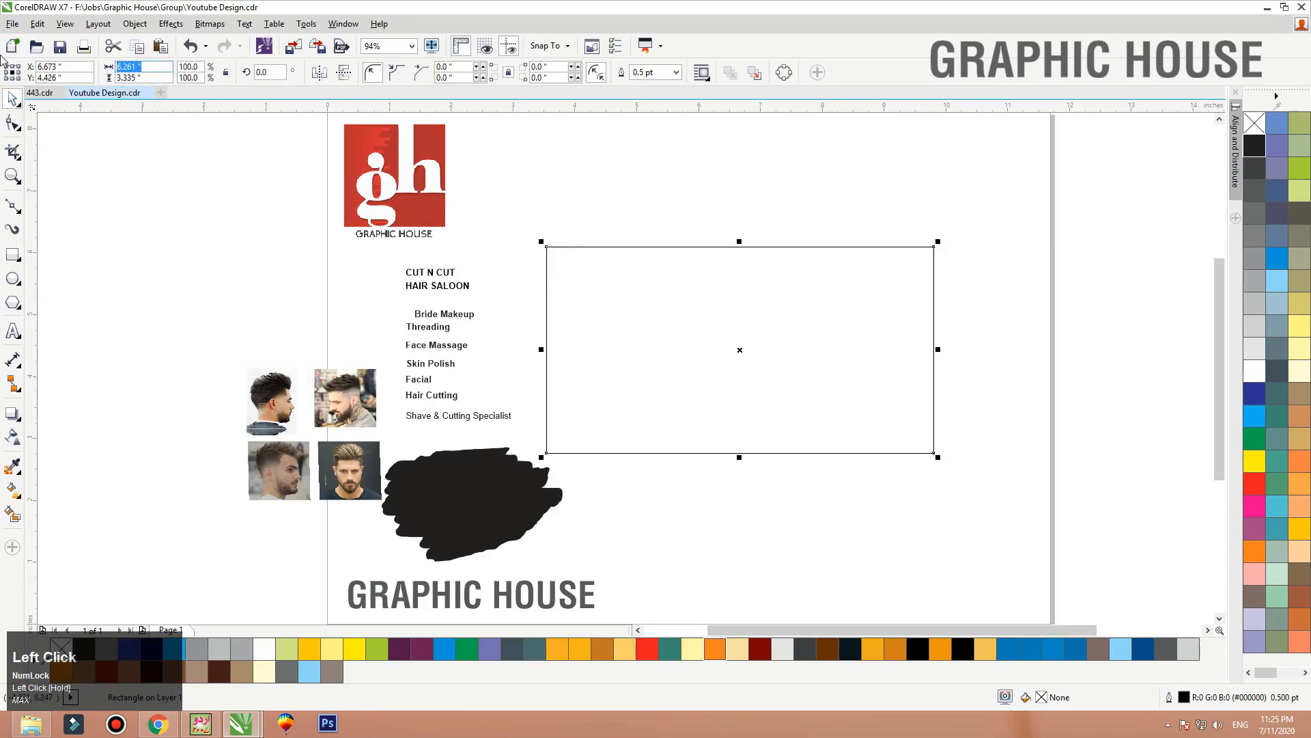
type("6")
key("Tab")
type("3.5")
key("Return")
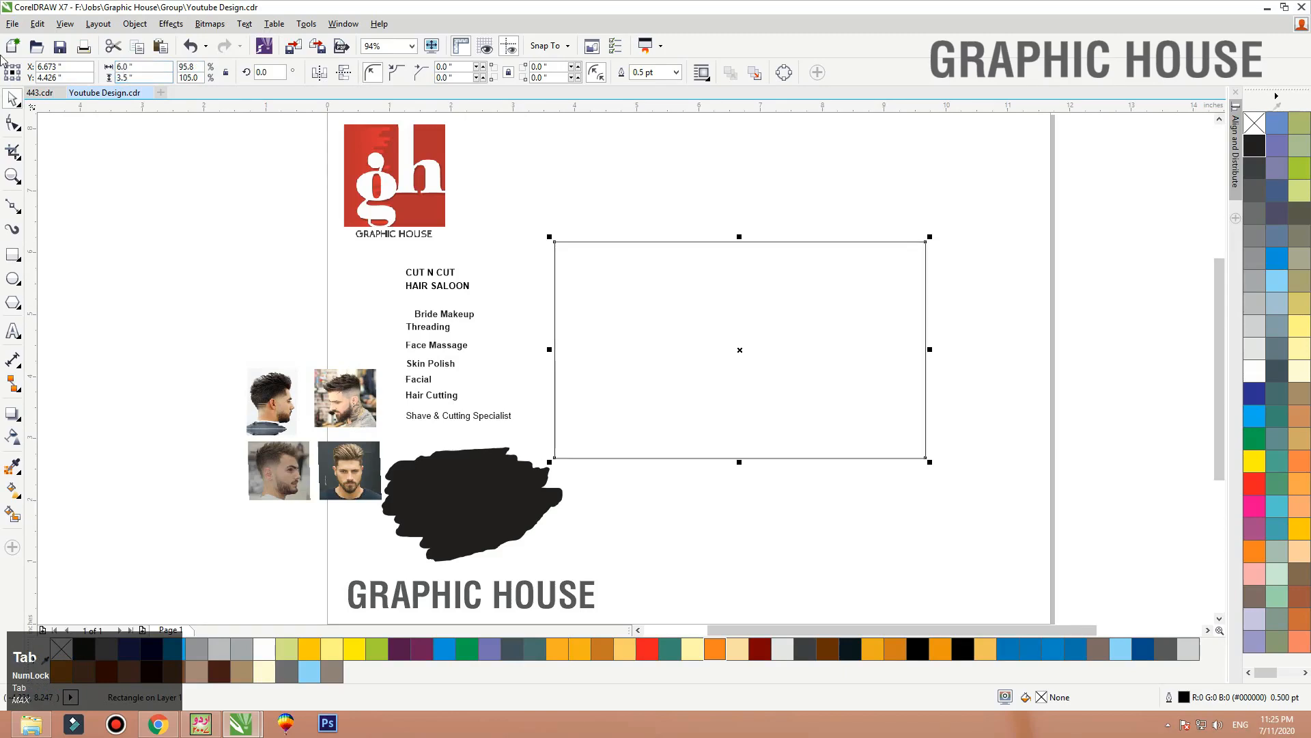
left_click(146, 76)
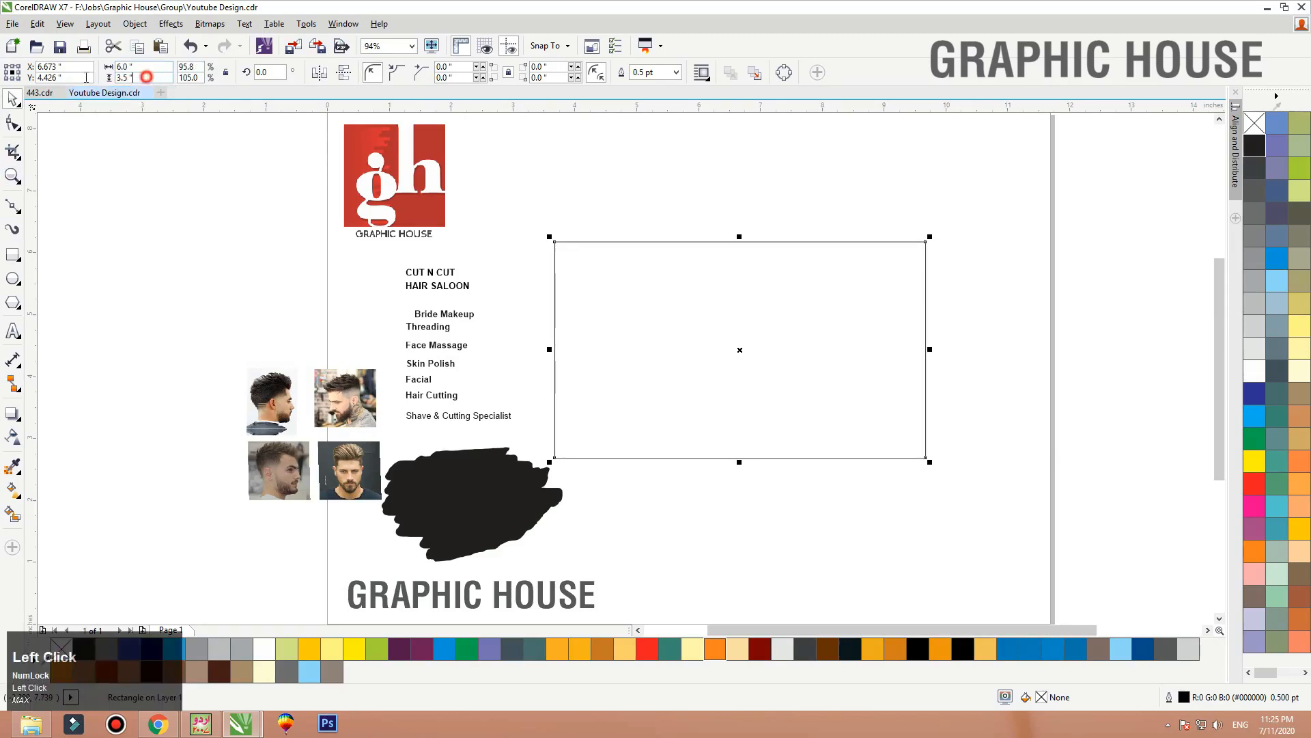
Add a single inward contour to the 6 by 3.5 inch rectangle and break it apart as a separate inner frame
left_click(12, 413)
left_click(47, 435)
left_click_drag(559, 280, 571, 290)
key("space")
left_click(601, 242)
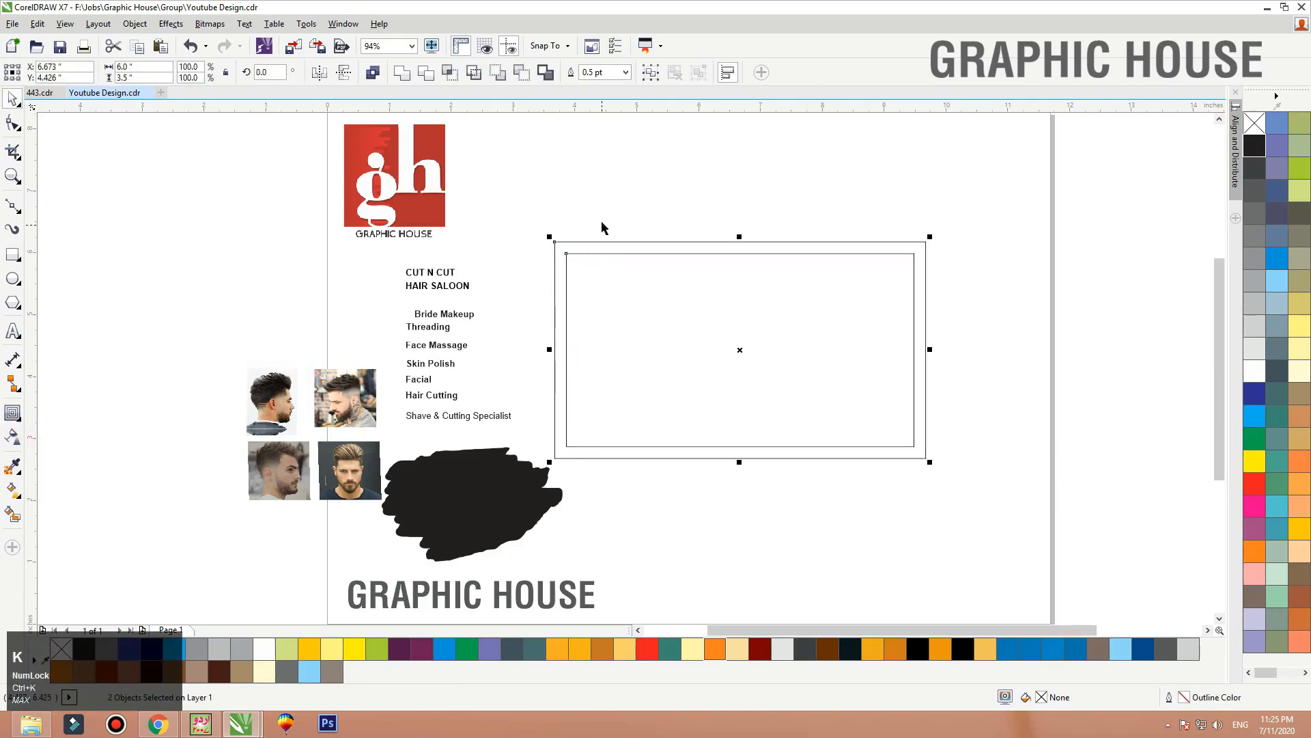
Fill the outer rectangle with blue C100 M20 Y0 K0
left_click(1277, 258)
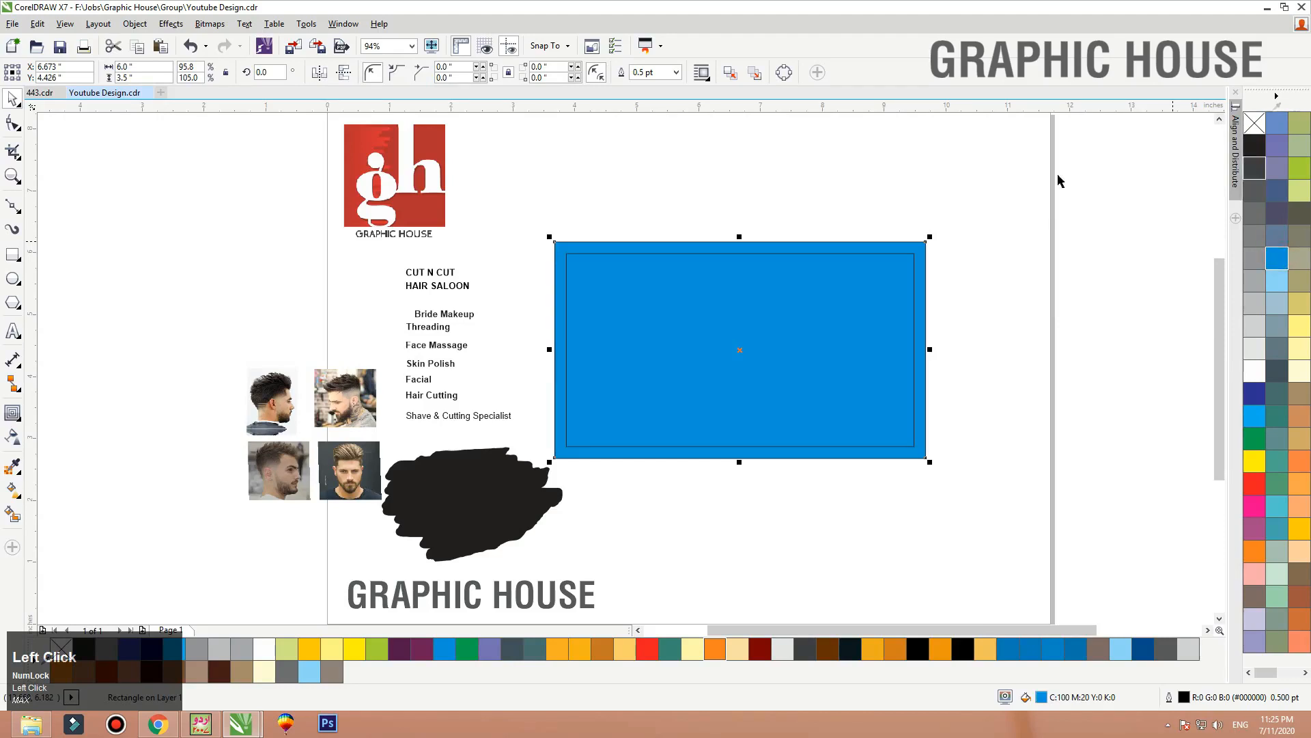
left_click(1023, 177)
left_click(916, 246)
Move the four haircut photos and the black brush shape to the right side of the blue rectangle
left_click(375, 468)
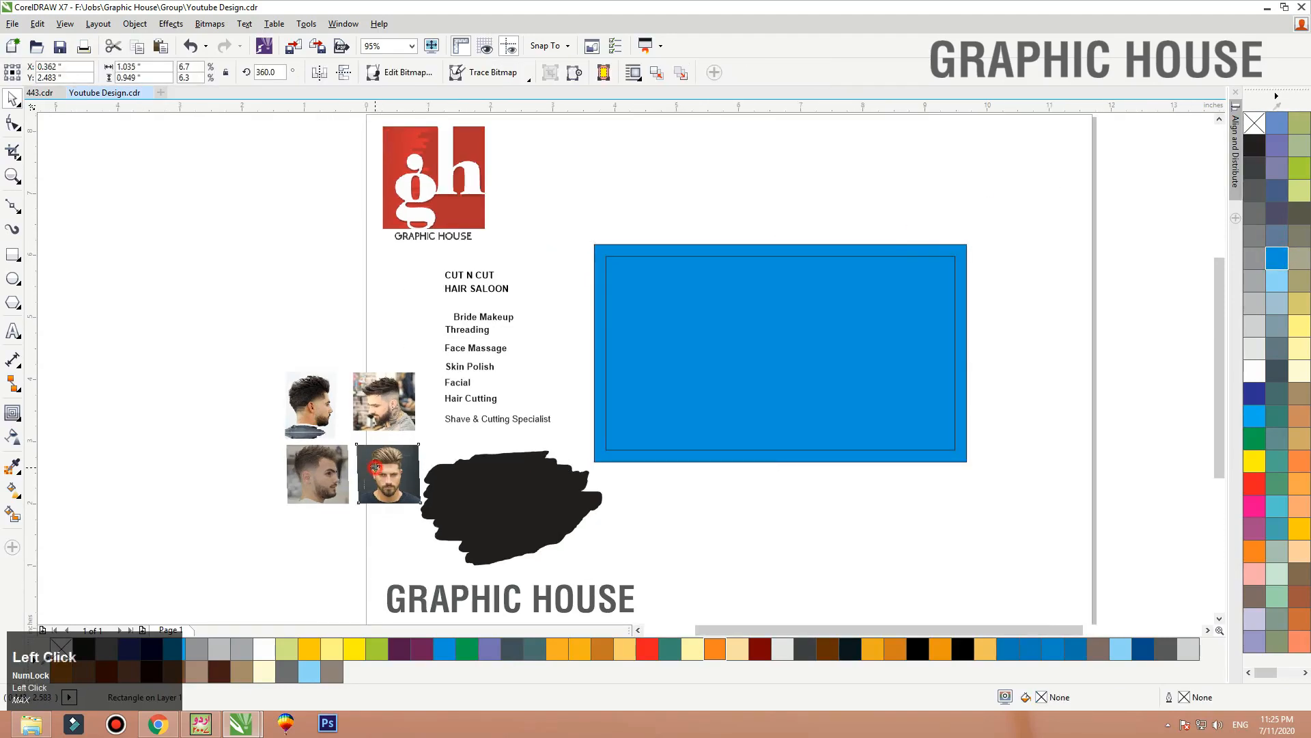
left_click_drag(219, 336, 433, 551)
mouse_move(387, 474)
left_mouse_down()
mouse_move(1007, 451)
mouse_move(1085, 424)
left_mouse_up()
mouse_move(550, 516)
left_mouse_down()
mouse_move(957, 512)
mouse_move(1022, 534)
left_mouse_up()
key("F4")
Move the salon name and services text block down, keeping it to the left of the blue rectangle
left_click(369, 300)
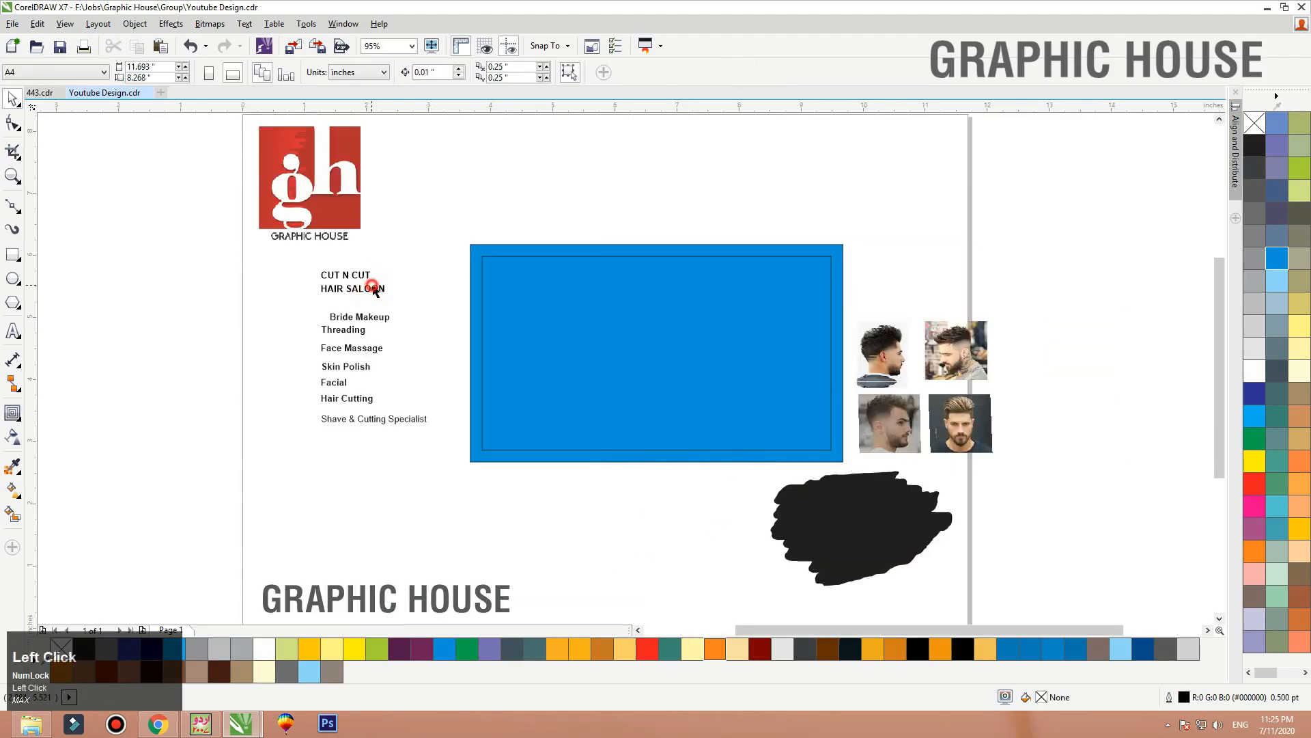
left_click_drag(449, 235, 293, 460)
left_click_drag(360, 410, 355, 468)
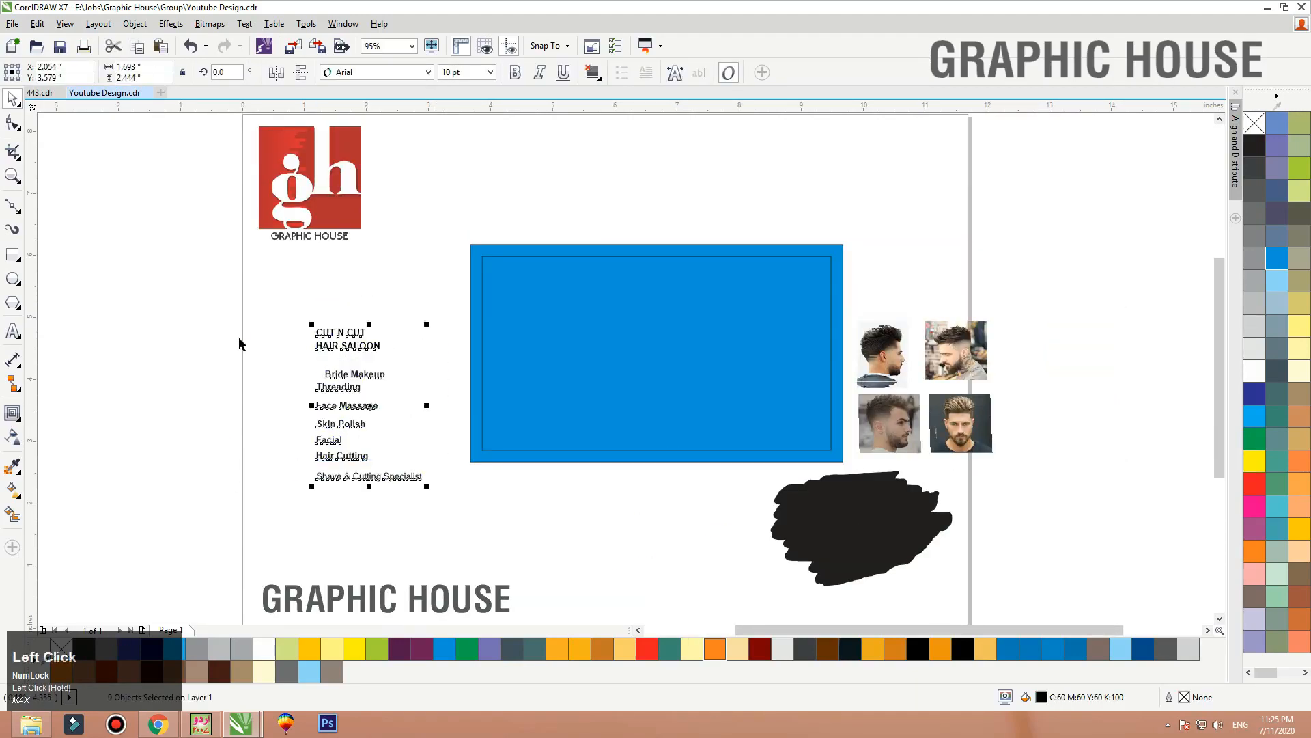
left_click(240, 338)
Remove the blue rectangle's outline and move the black brush shape so it overlaps the rectangle's lower right edge
key("F2")
left_click_drag(259, 204, 1048, 563)
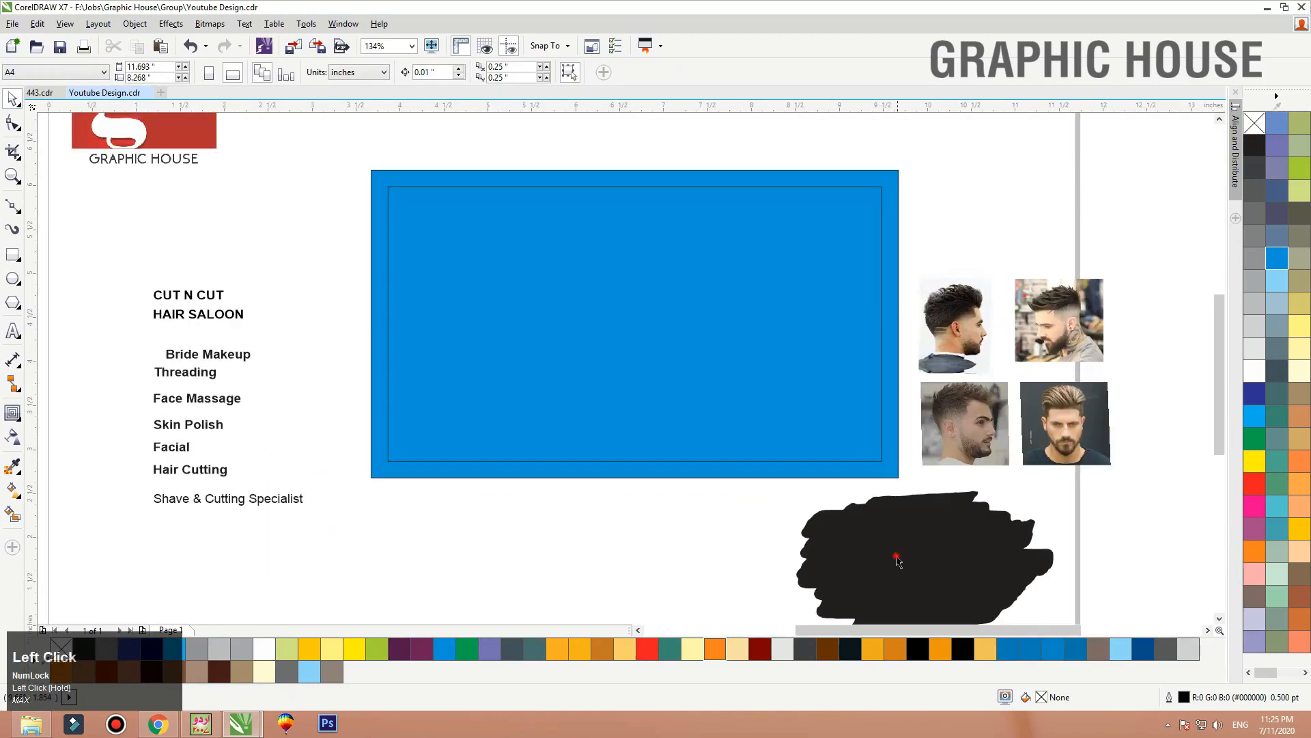
left_click_drag(897, 560, 821, 550)
left_click(892, 173)
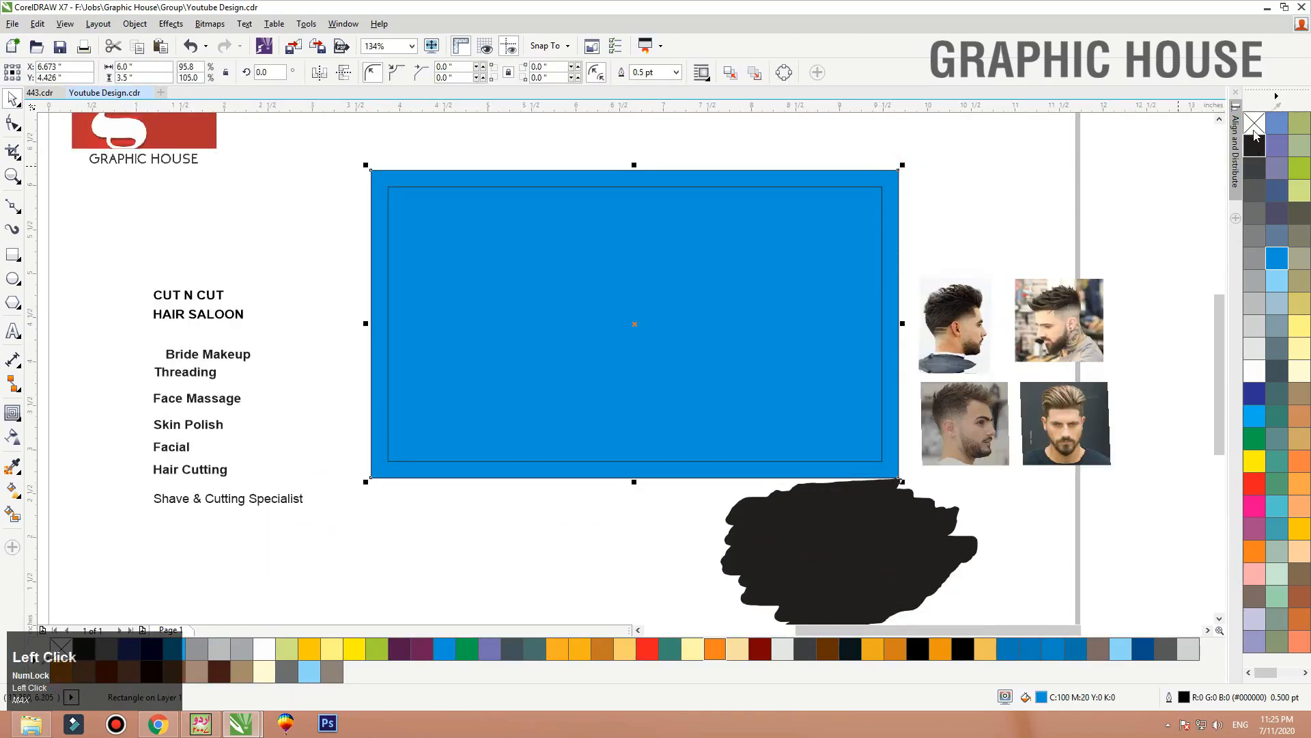
left_click(1001, 146)
left_click_drag(838, 541, 806, 492)
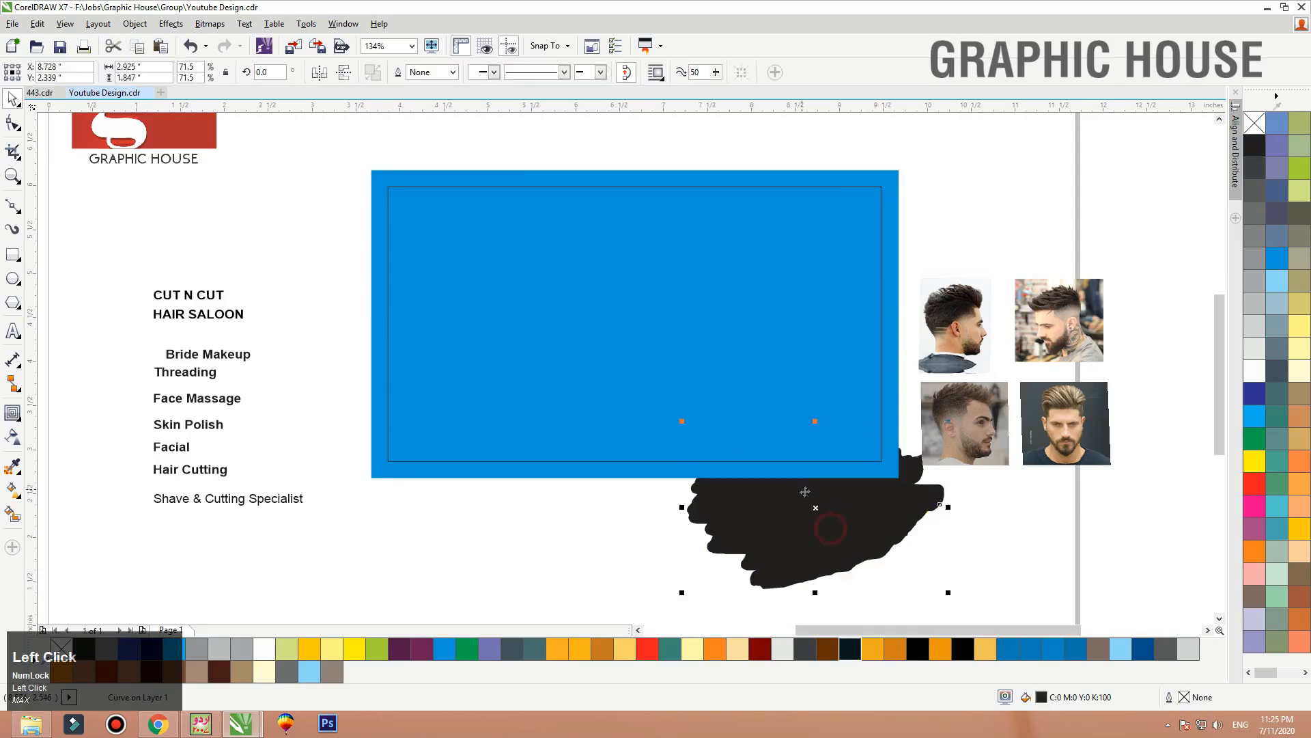
Bring the black brush shape to the front, mirror it horizontally and place it over the blue rectangle's upper left edge
key("shift+Page_Up")
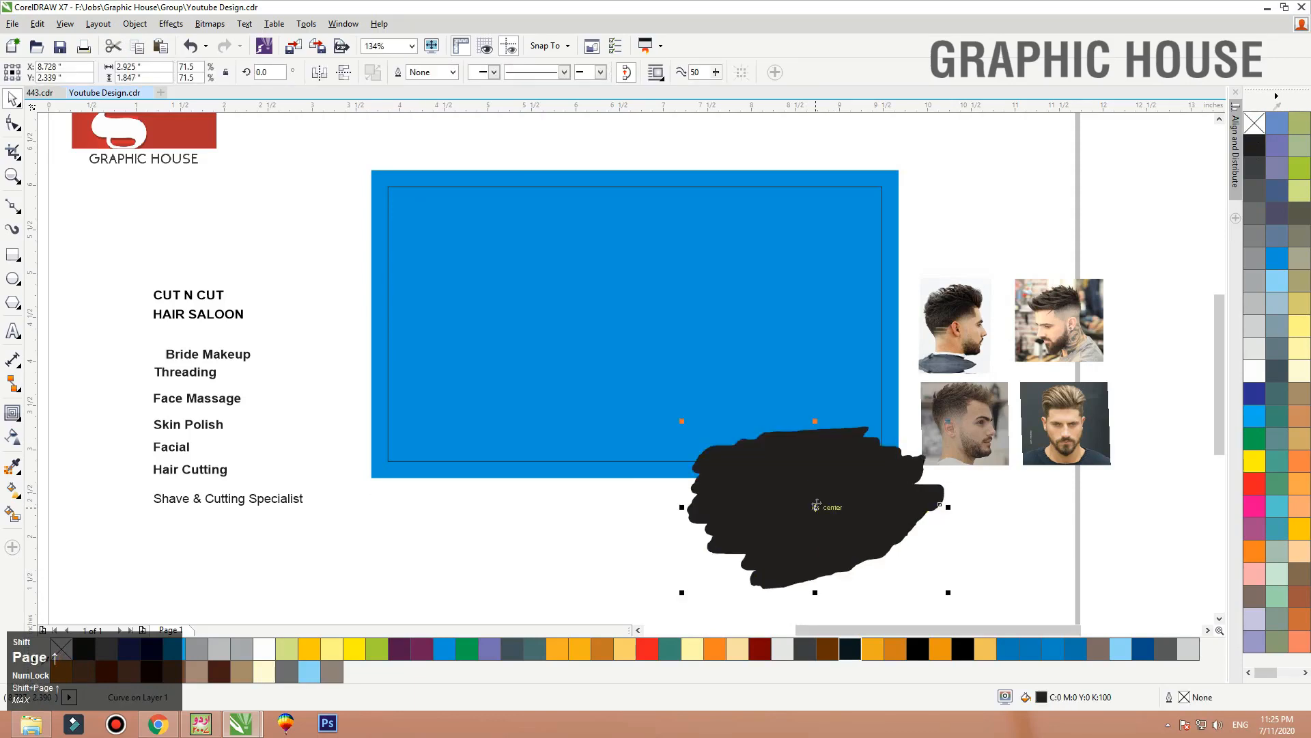
mouse_move(772, 504)
left_mouse_down()
mouse_move(676, 504)
mouse_move(548, 431)
mouse_move(558, 402)
left_mouse_up()
left_click(320, 73)
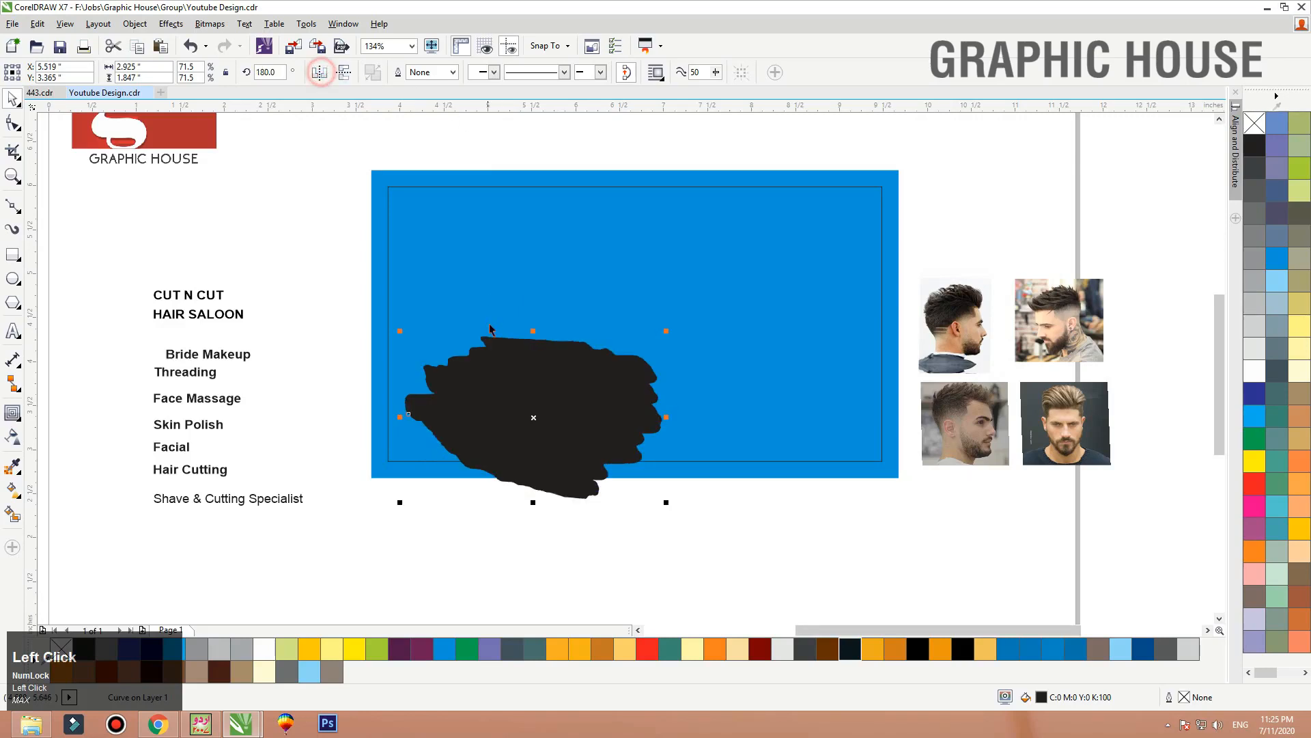
left_click_drag(561, 398, 472, 307)
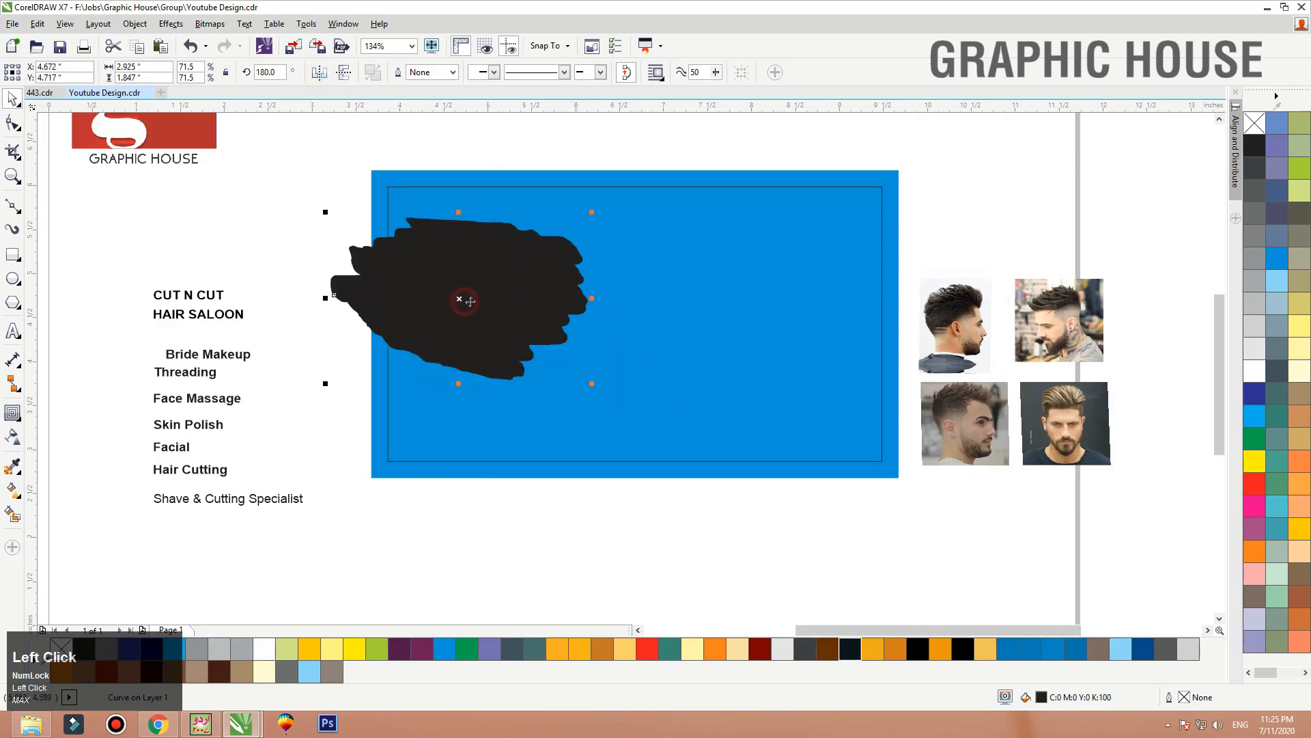
Switch to Chrome and search Google Images for "hair saloon logo design"
left_click(217, 318)
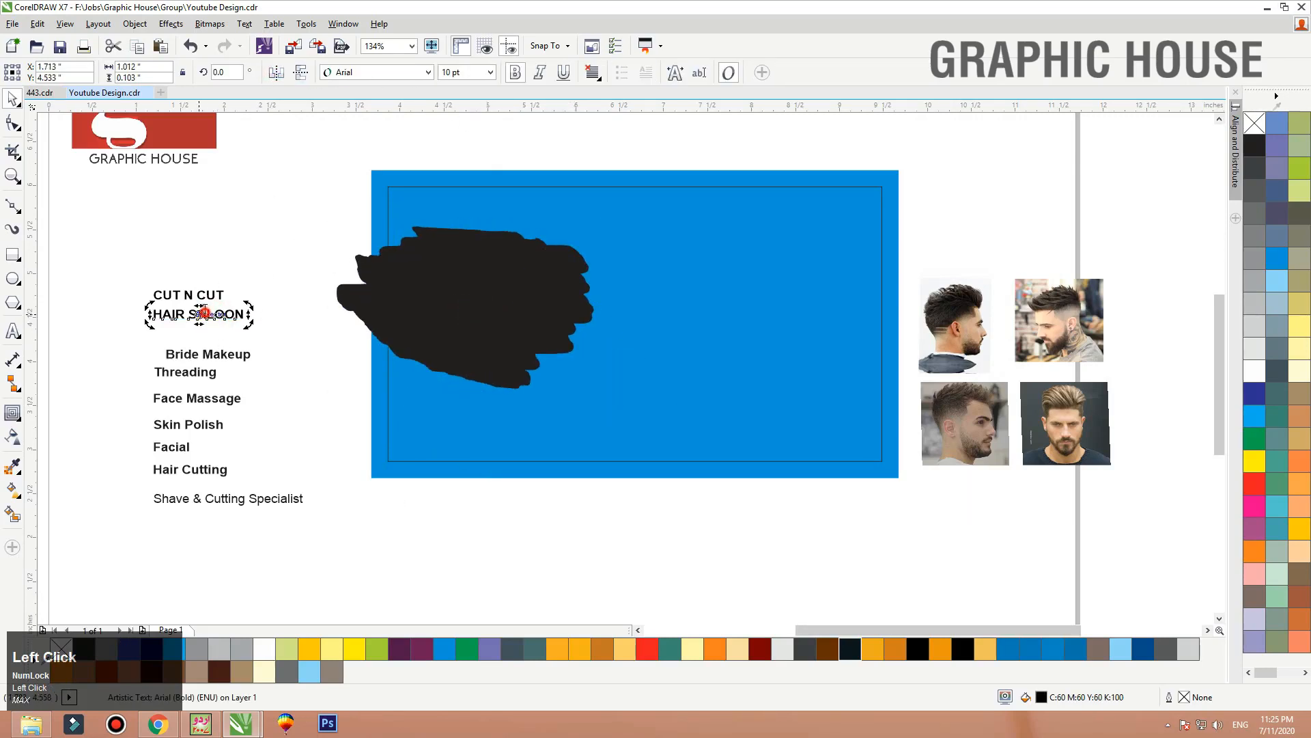
double_click(200, 314)
left_click(157, 723)
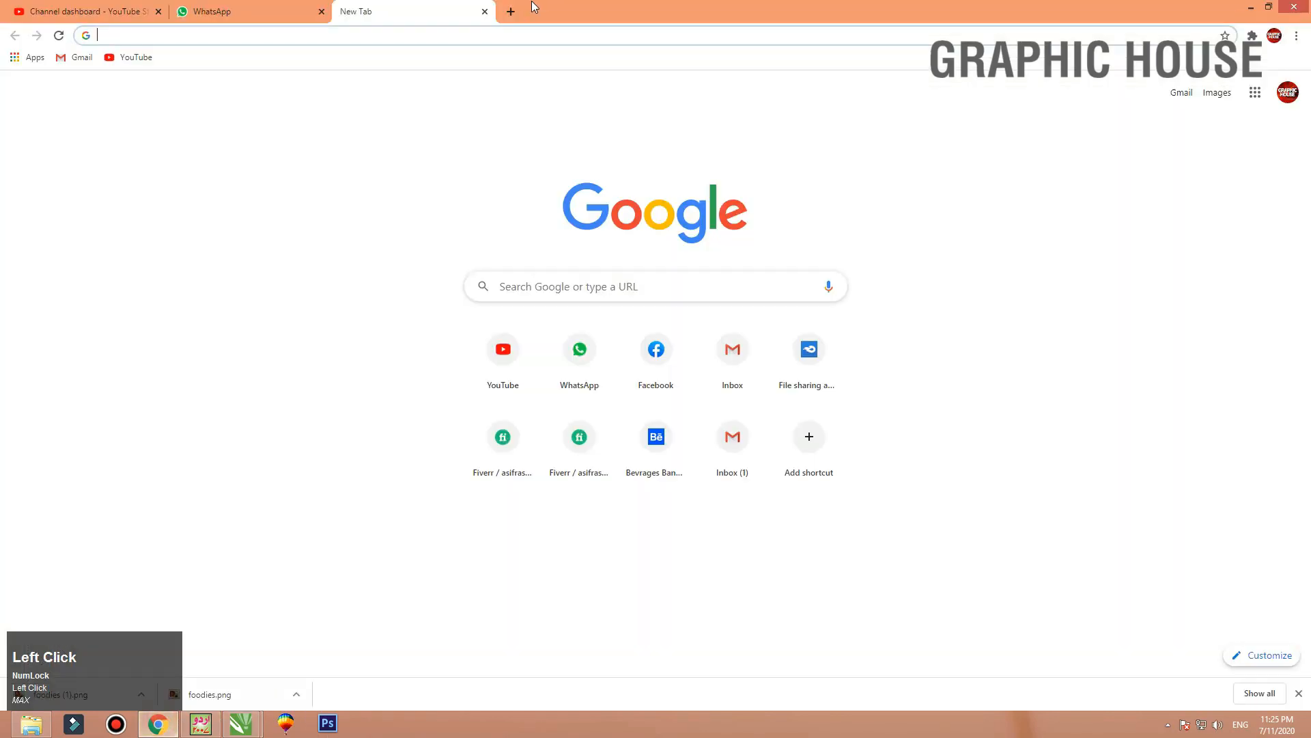
type("hair ")
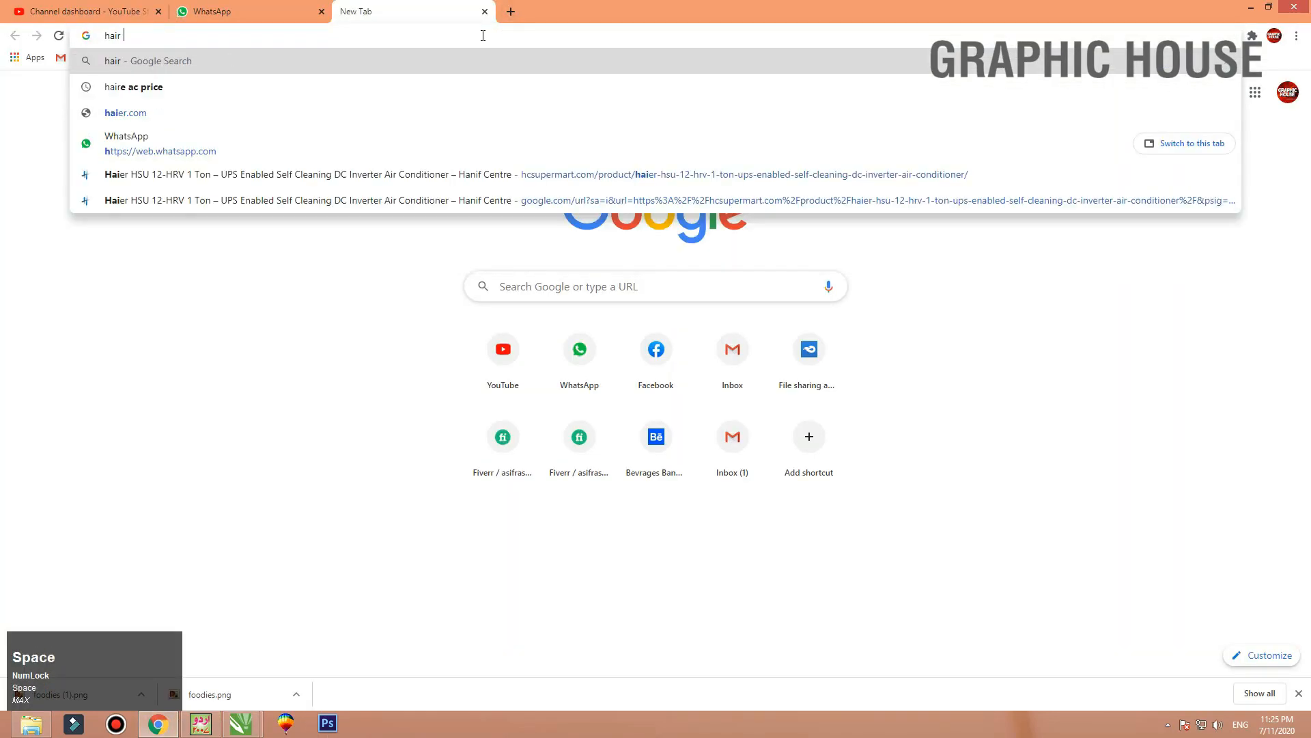
type("saloon log")
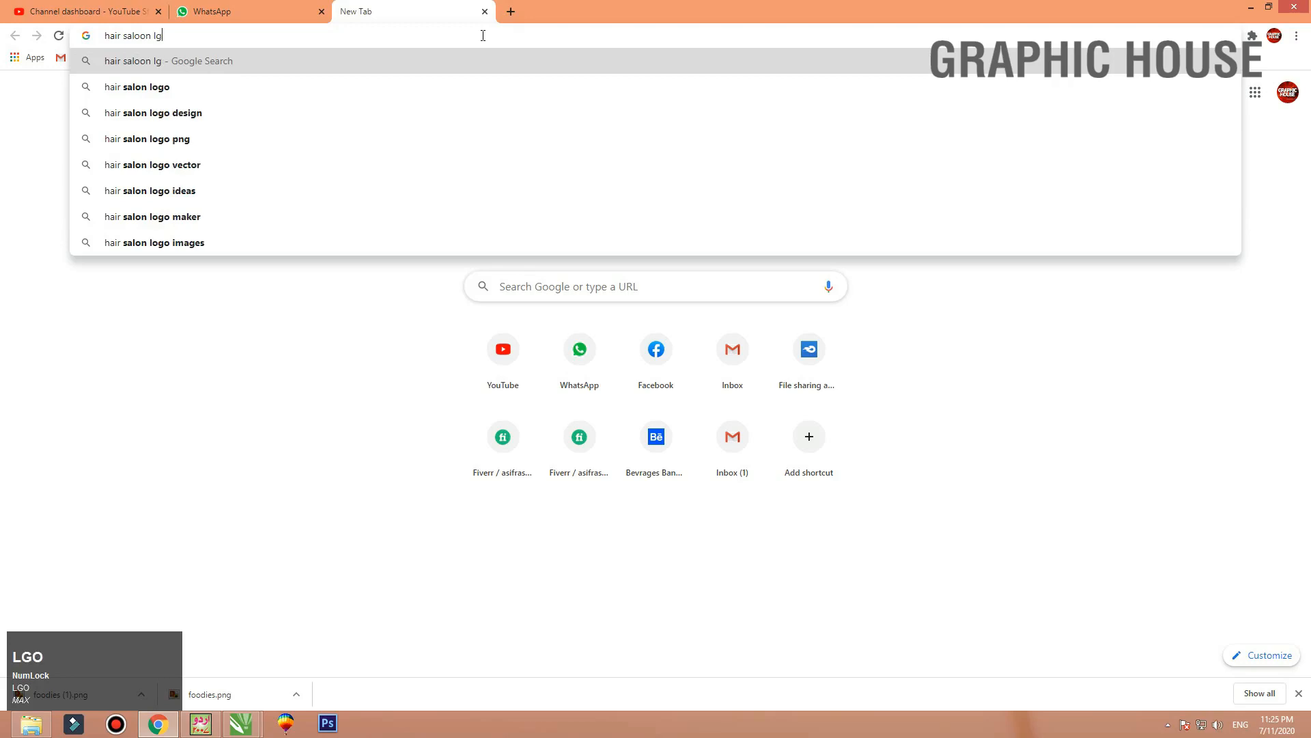
type("o design")
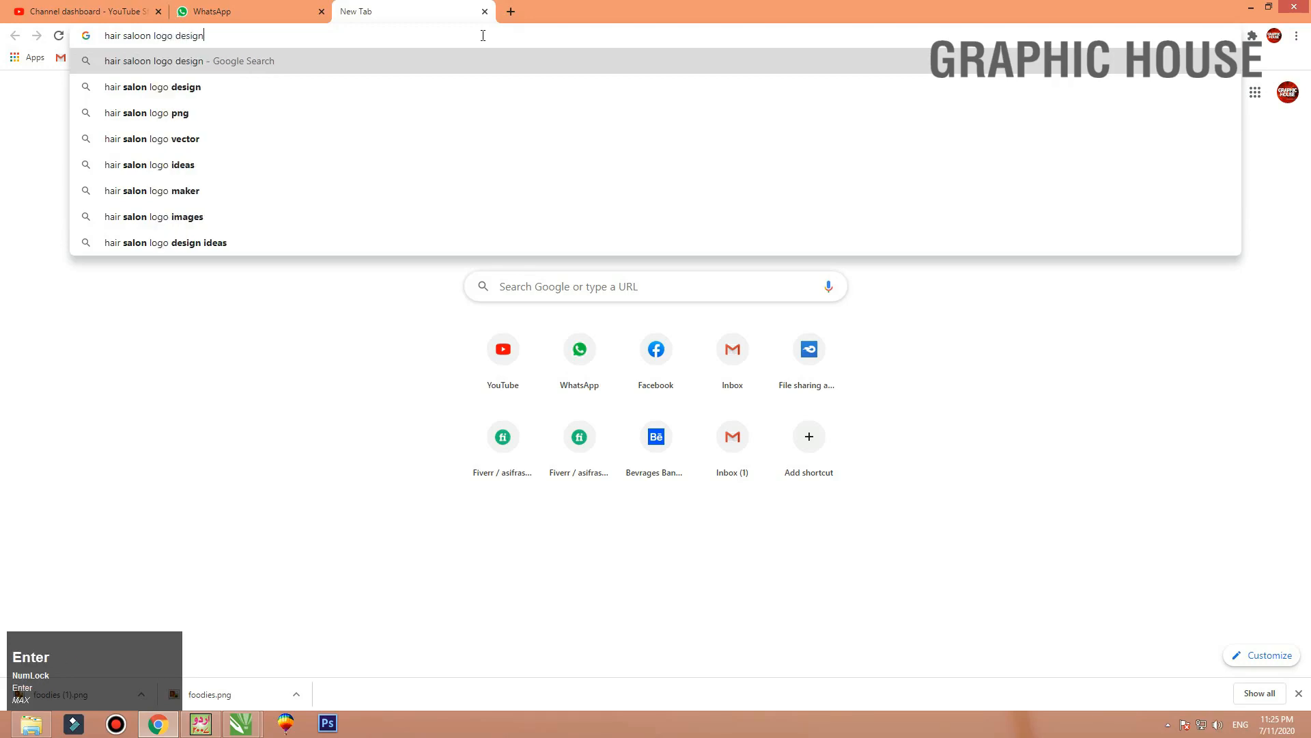
key("Return")
left_click(199, 140)
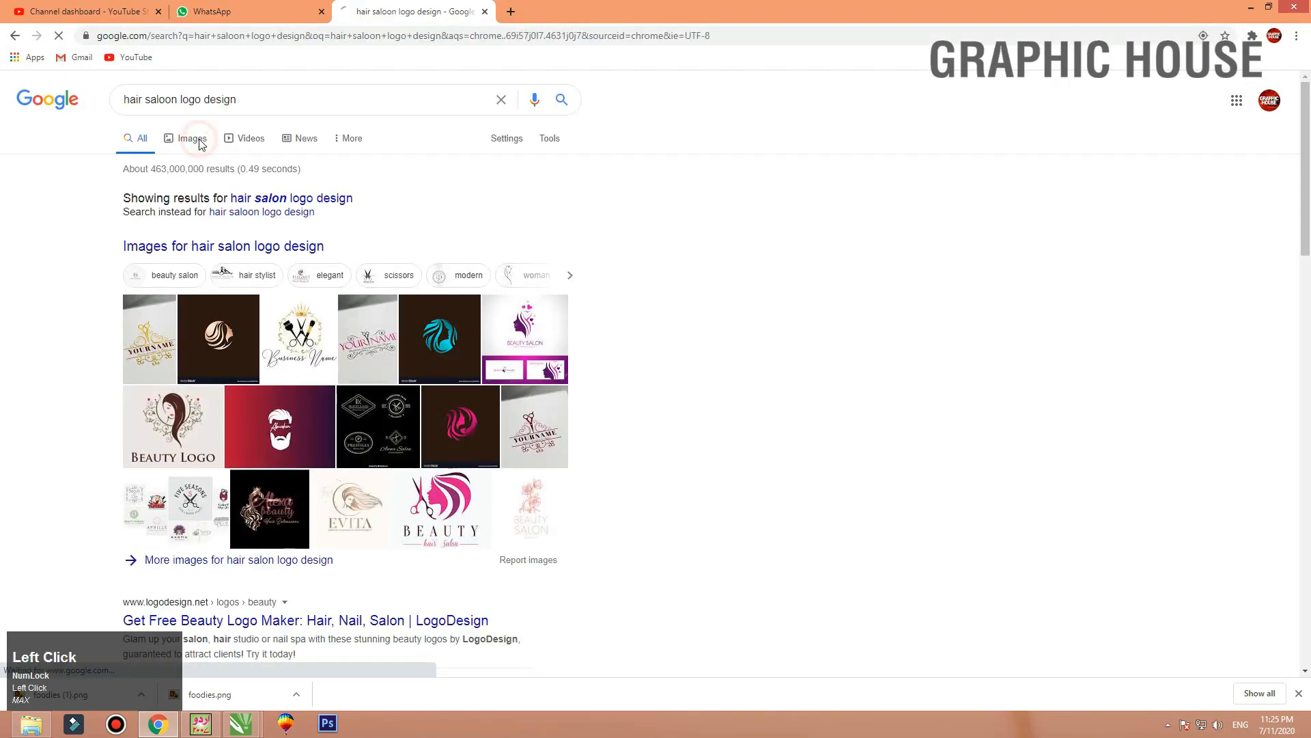
Refine the image search to "hair salon logo design men"
left_click(232, 101)
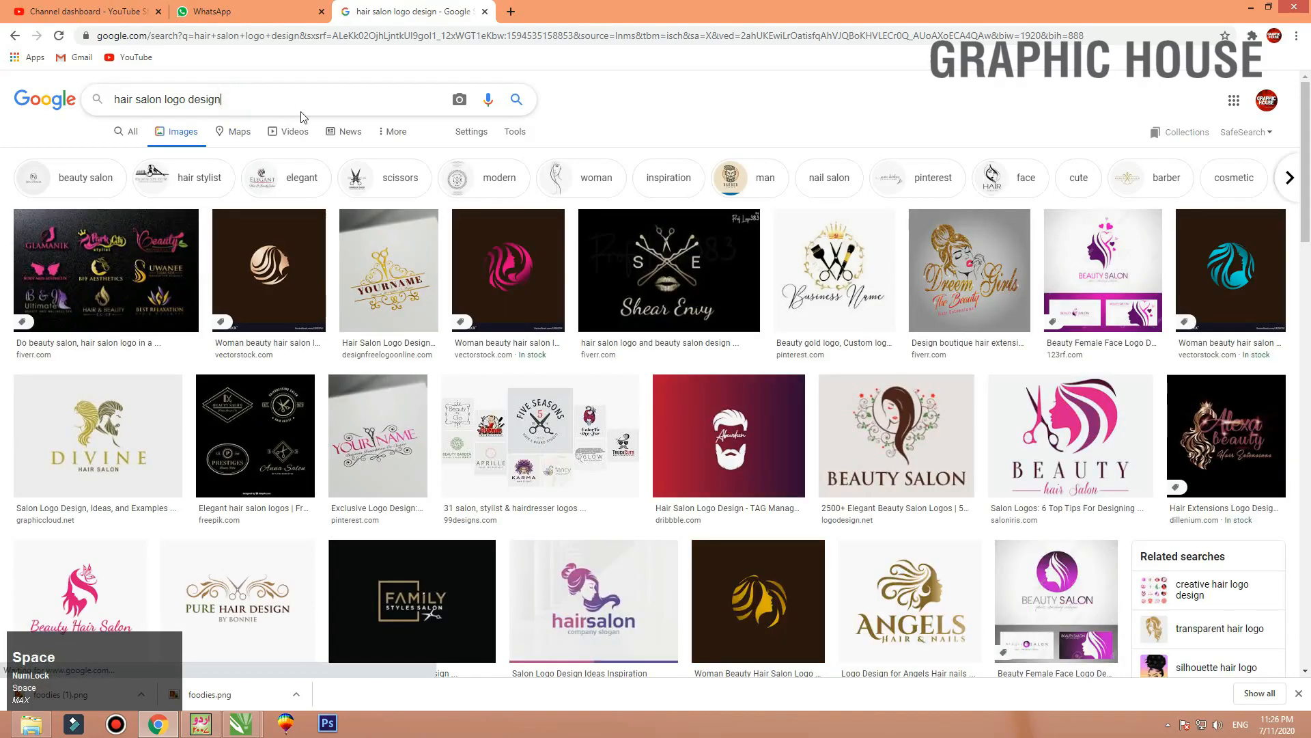
type("men")
key("Return")
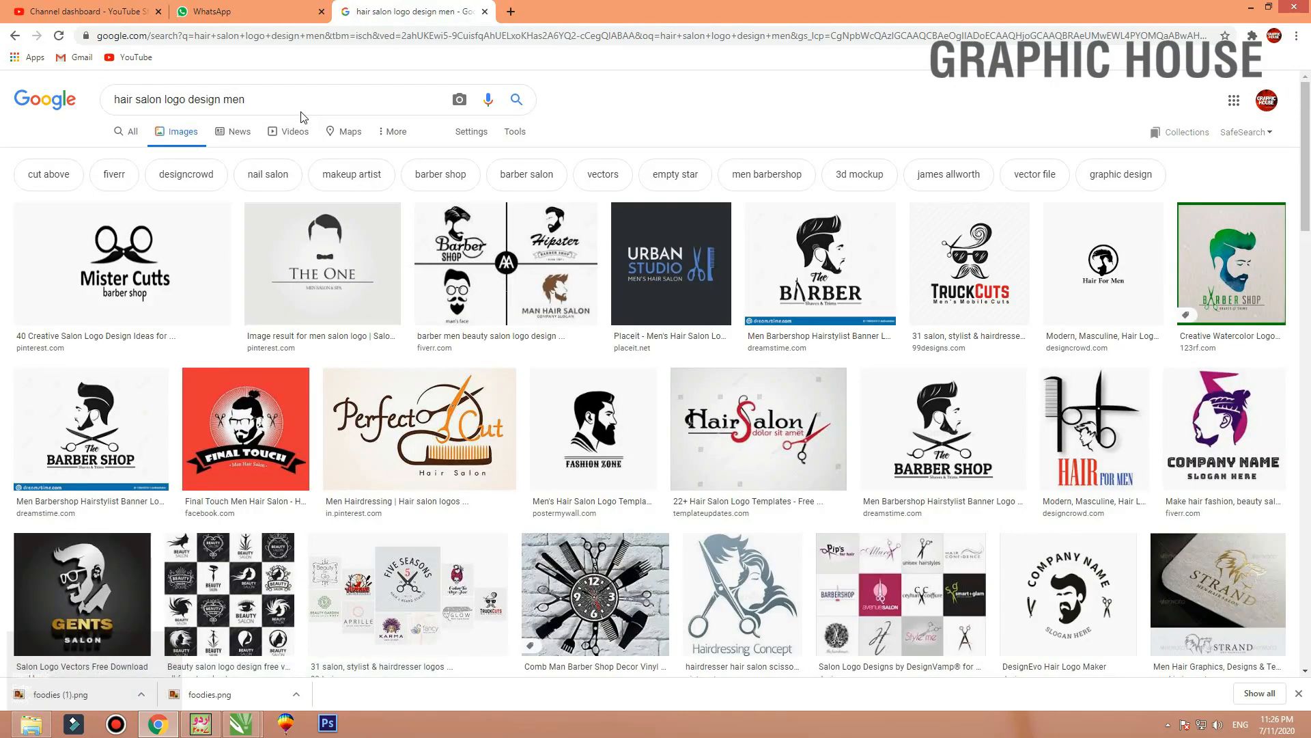
Preview the men's salon logo candidates and copy the TruckCuts logo image with scissors, sunglasses and moustache
left_click(966, 263)
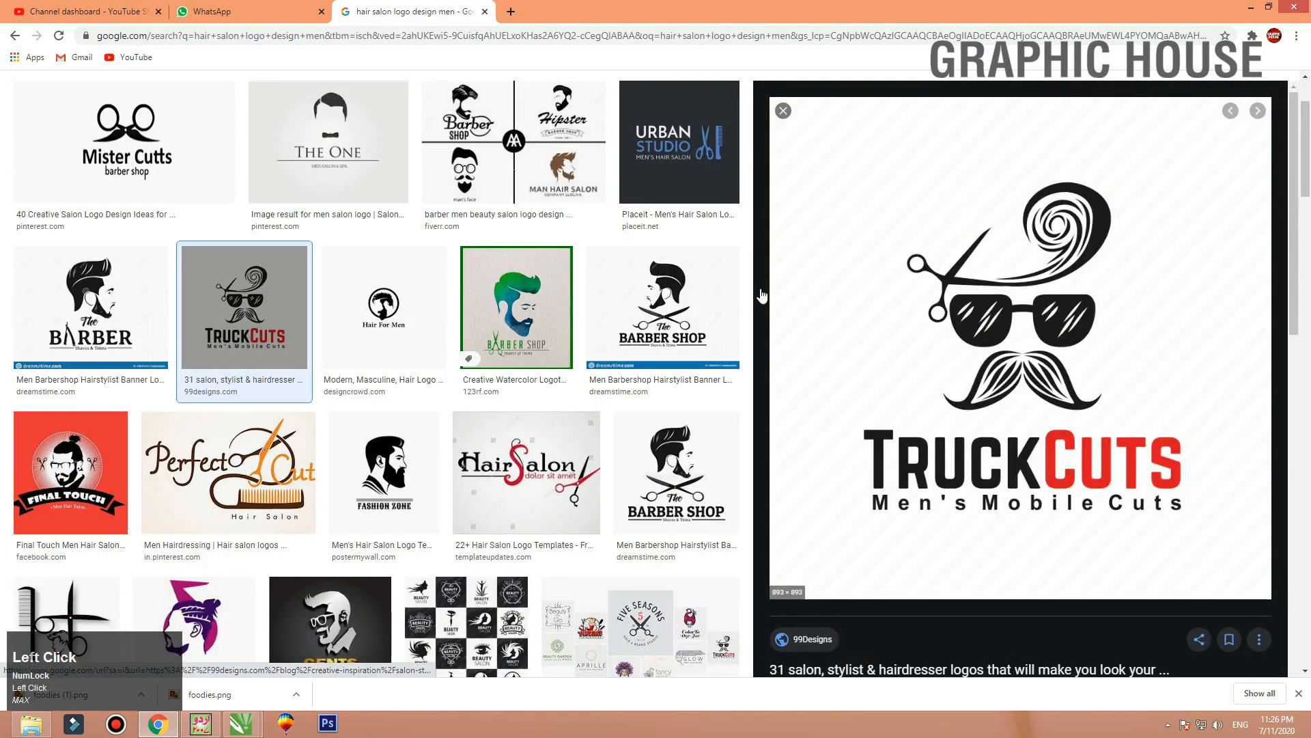
left_click(661, 307)
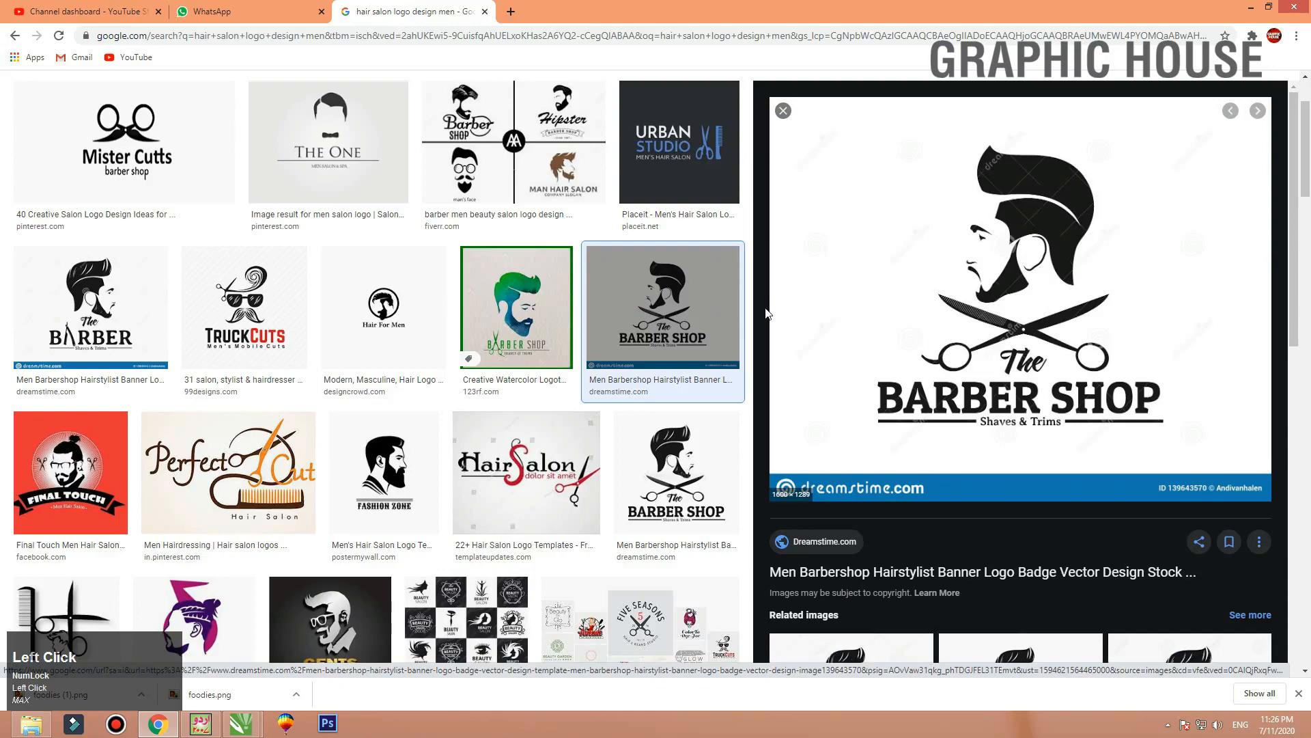
scroll(767, 313, "up", 2)
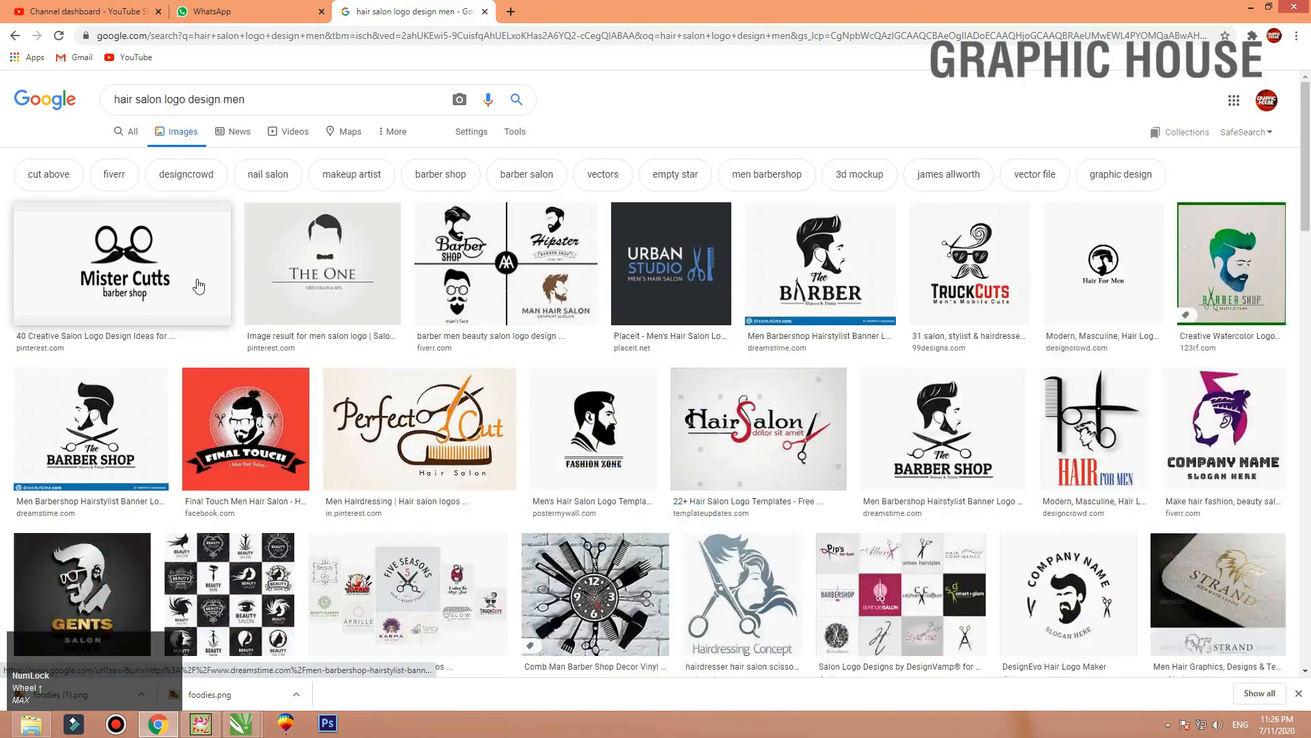
left_click(973, 260)
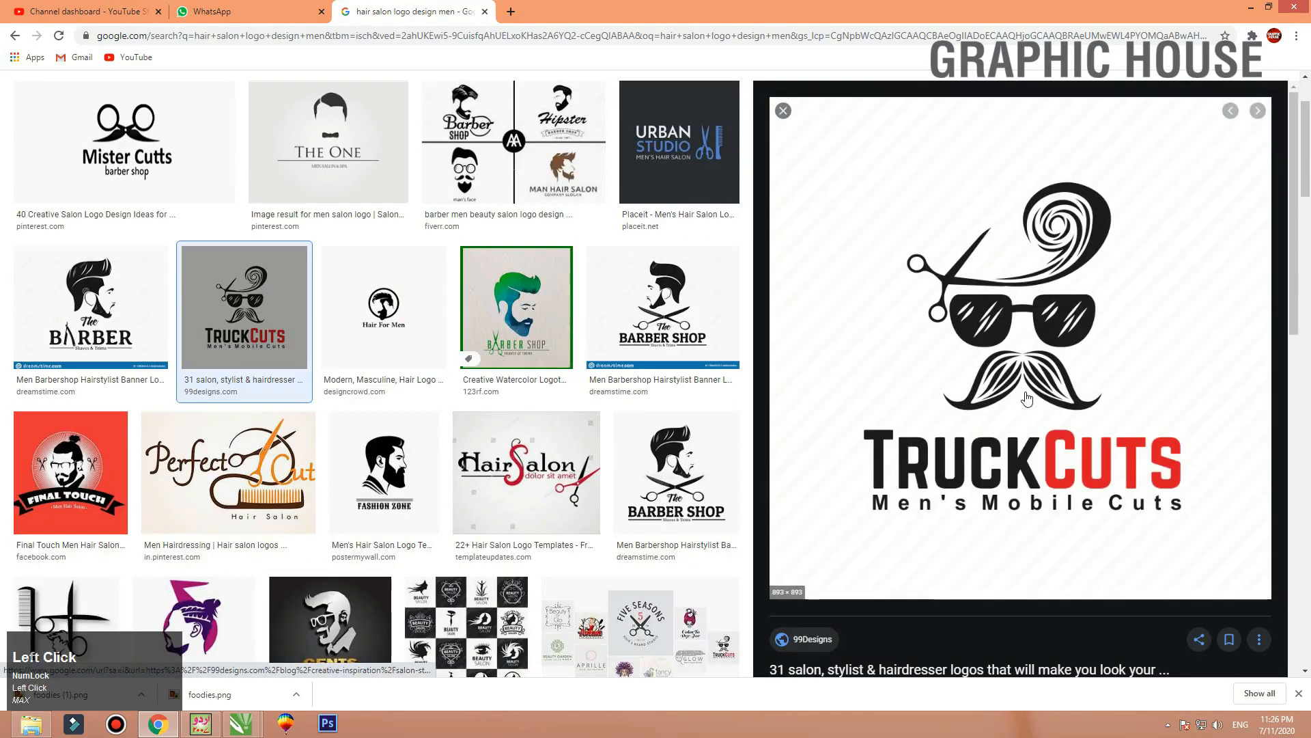
right_click(995, 316)
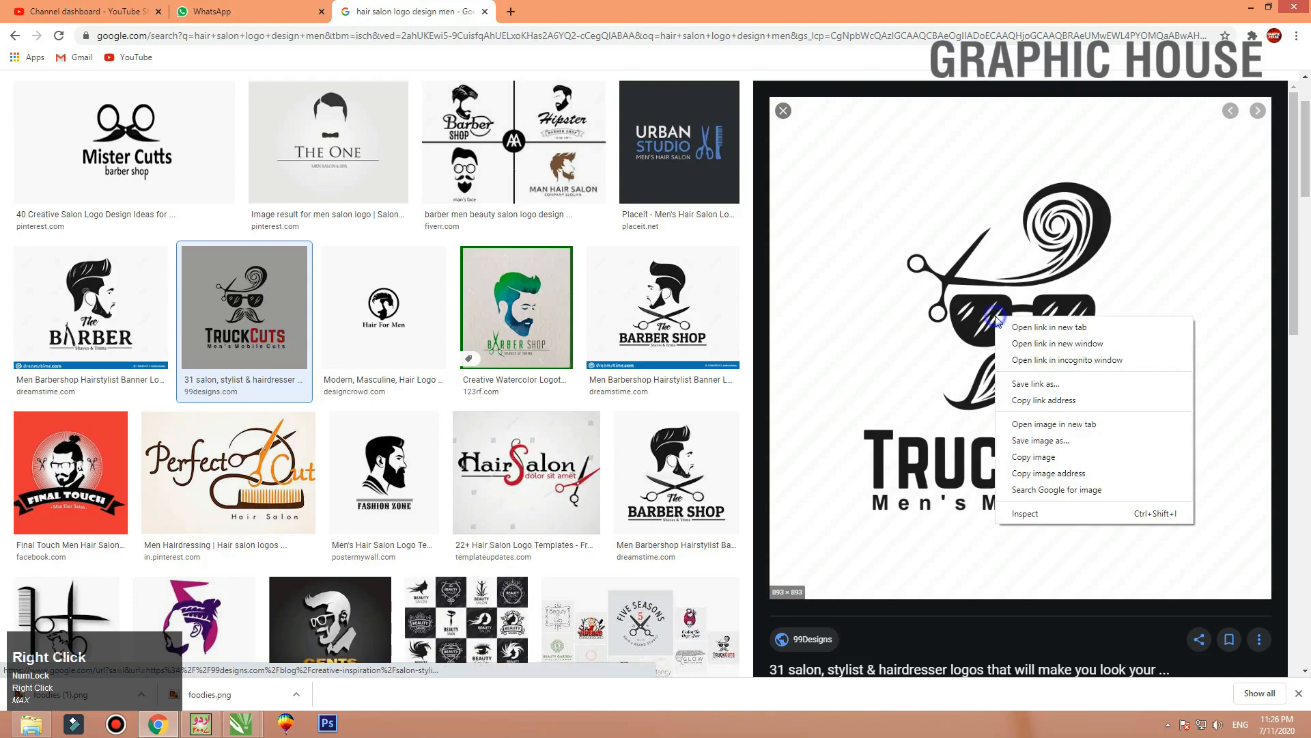
left_click(1045, 456)
Return to CorelDRAW, paste the TruckCuts logo, scale it to about 1.974 inches square and place it above the haircut photos
left_click(1254, 7)
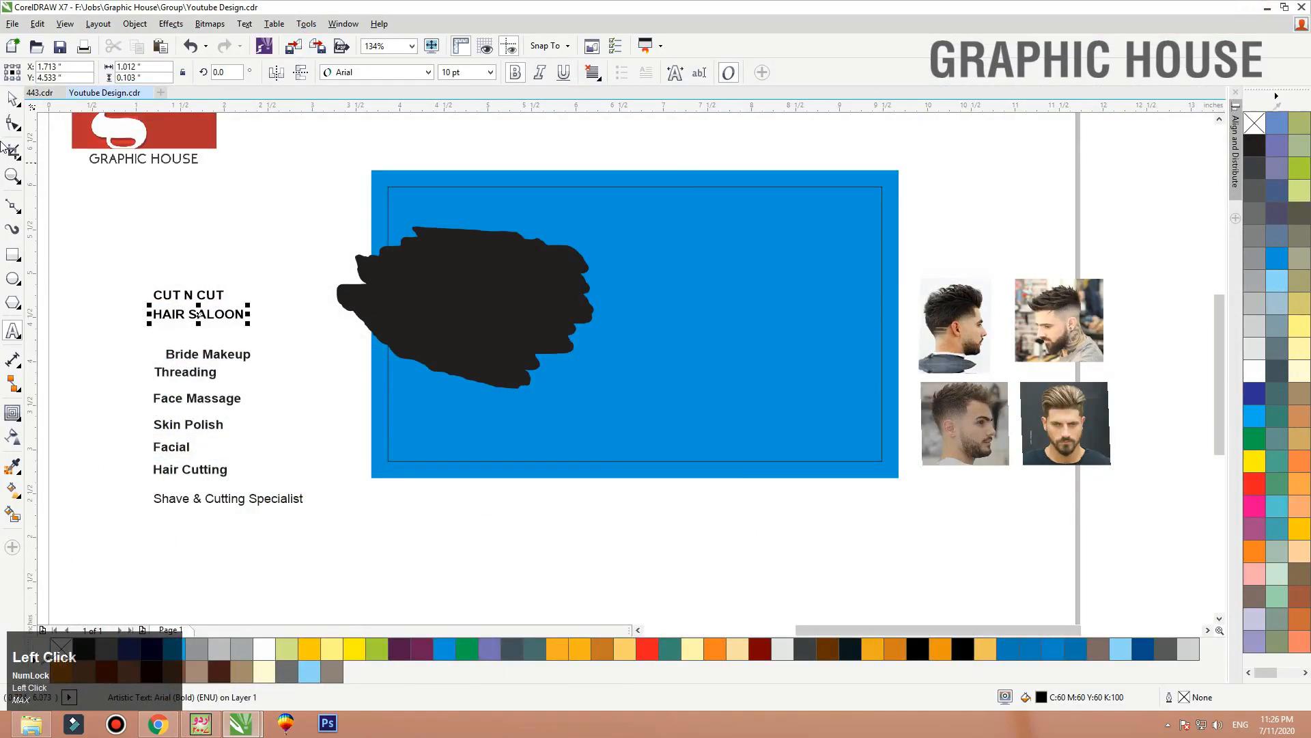
right_click(232, 185)
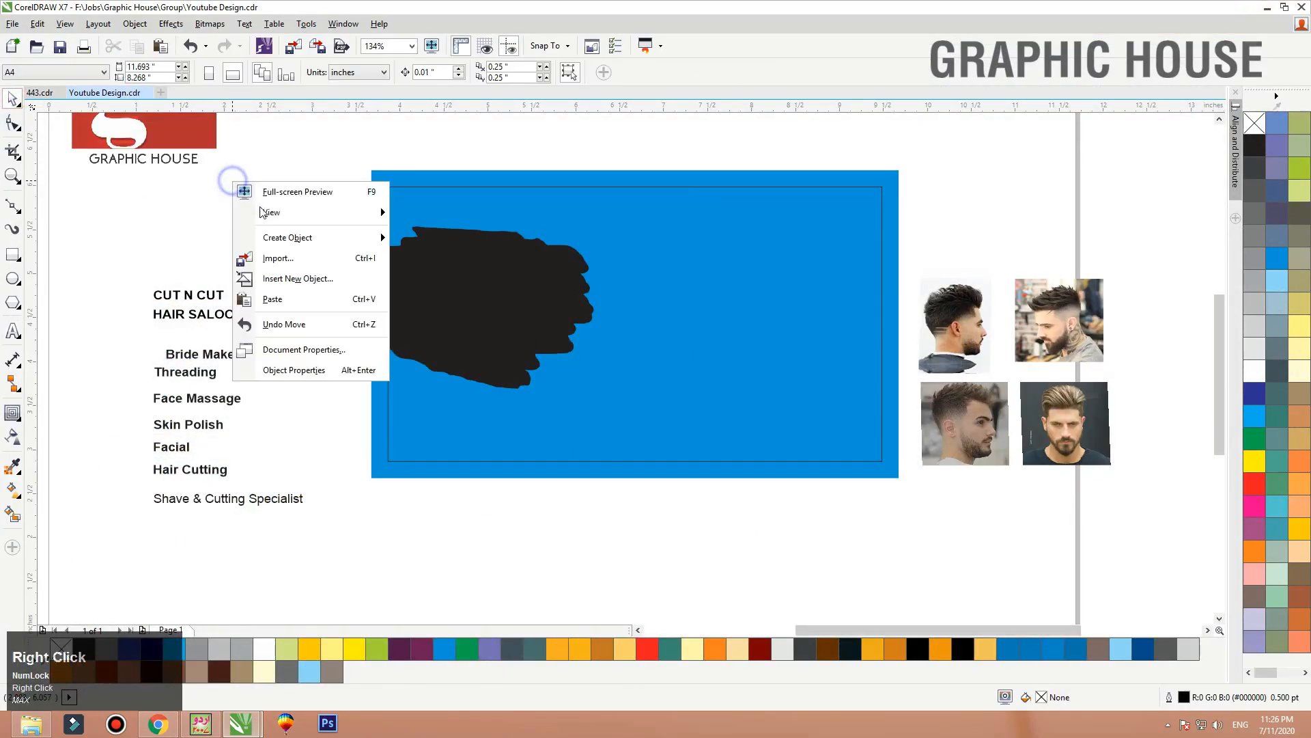
left_click(276, 295)
key("shift+F2")
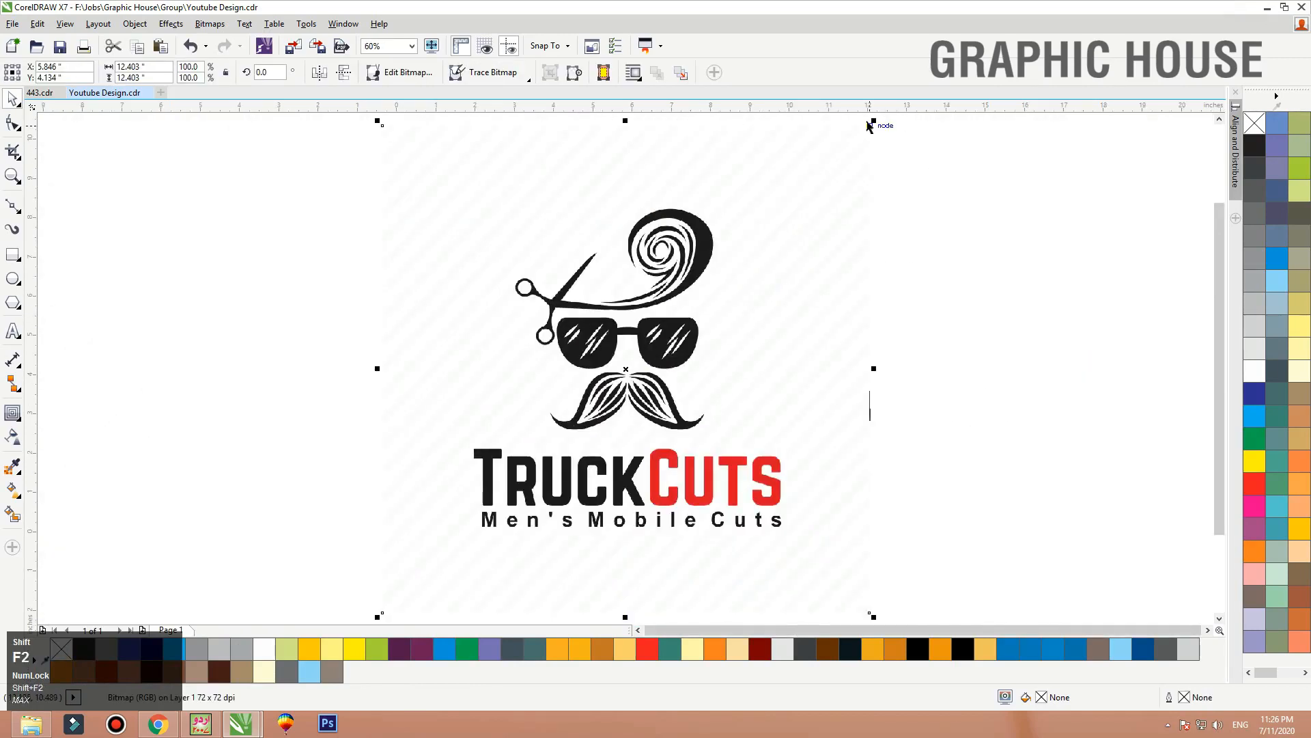
left_click_drag(874, 121, 832, 231)
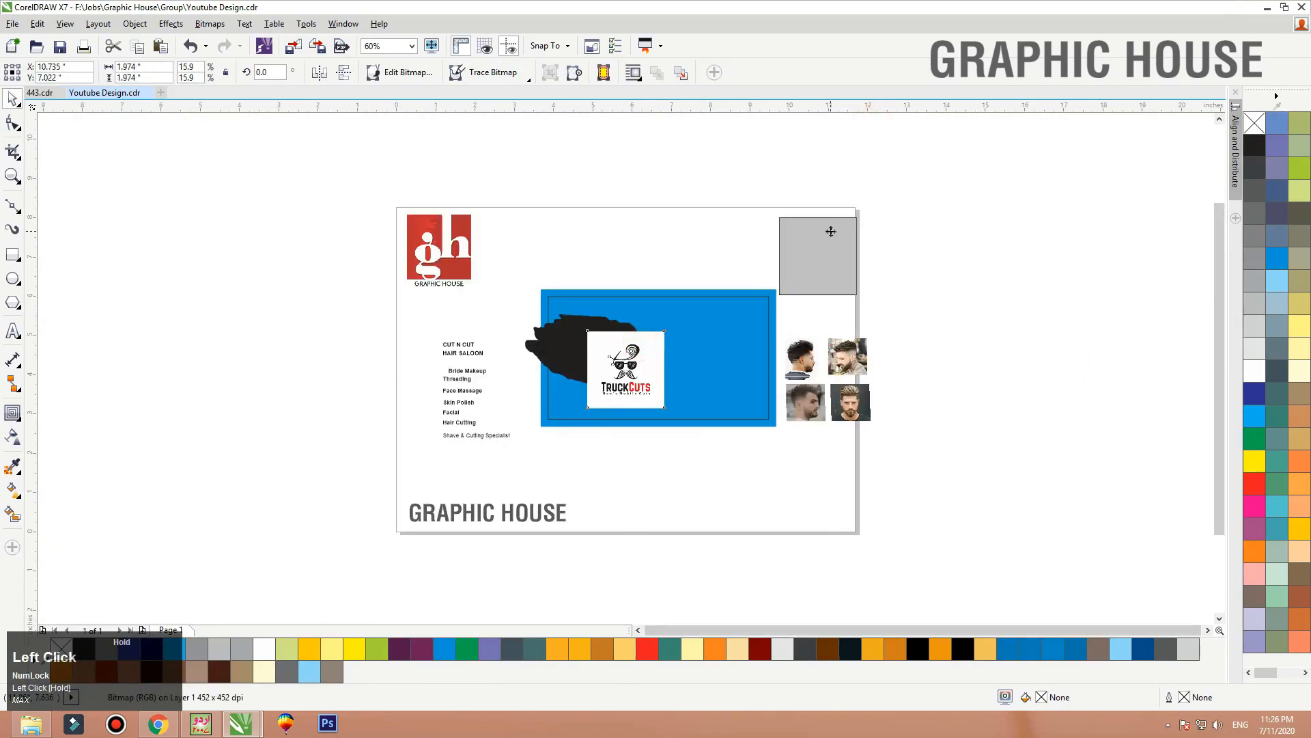
scroll(902, 236, "up", 4)
Crop the lettering off the lower part of the logo bitmap by reshaping its edge, and move the bitmap slightly left
left_click(13, 124)
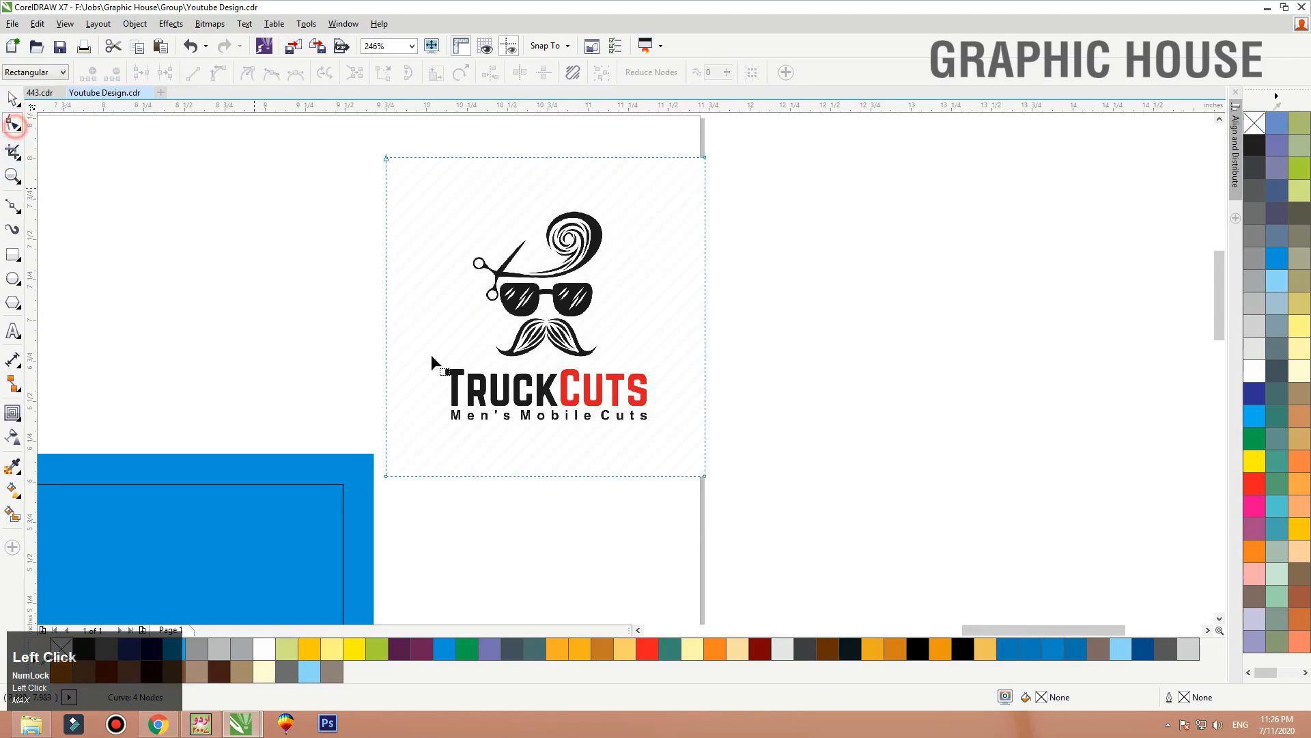
left_click_drag(629, 502, 708, 368)
key("space")
left_click_drag(462, 286, 348, 290)
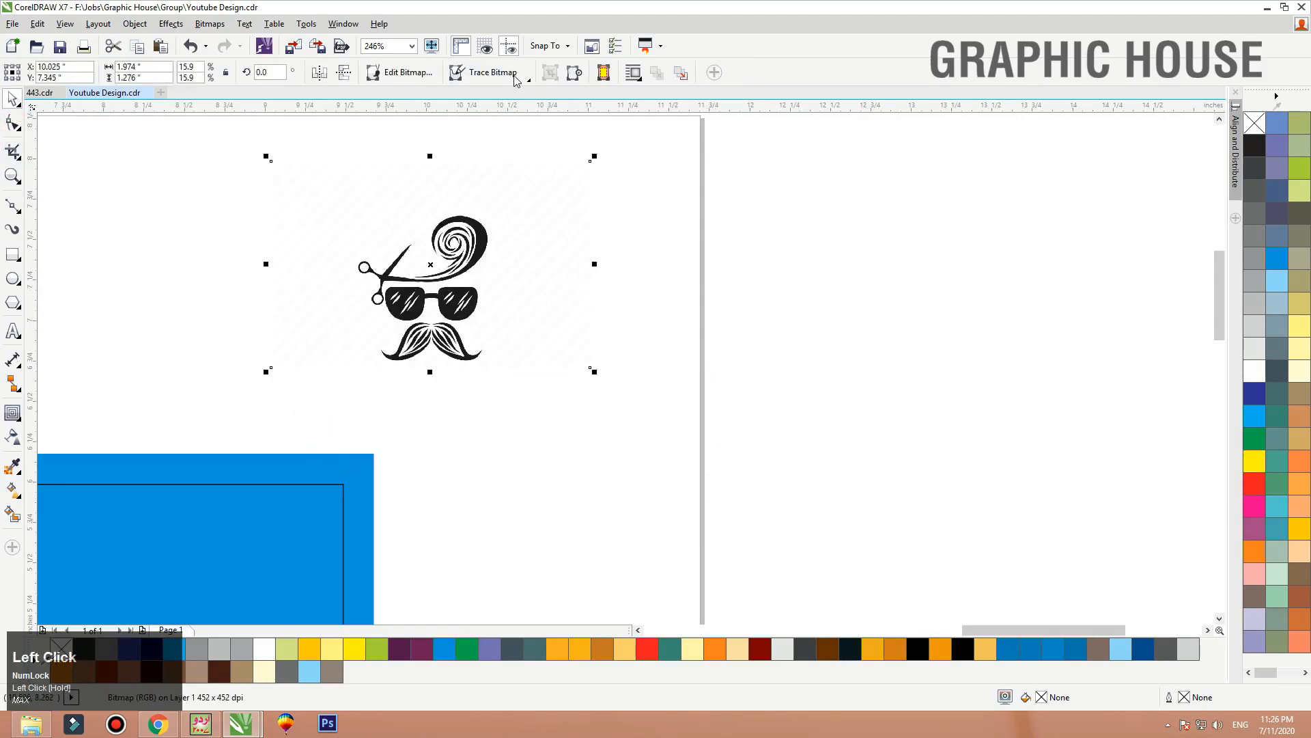
Try an Outline Trace of the cropped logo as line art and move the traced copy to the left of the bitmap
left_click(520, 81)
mouse_move(546, 136)
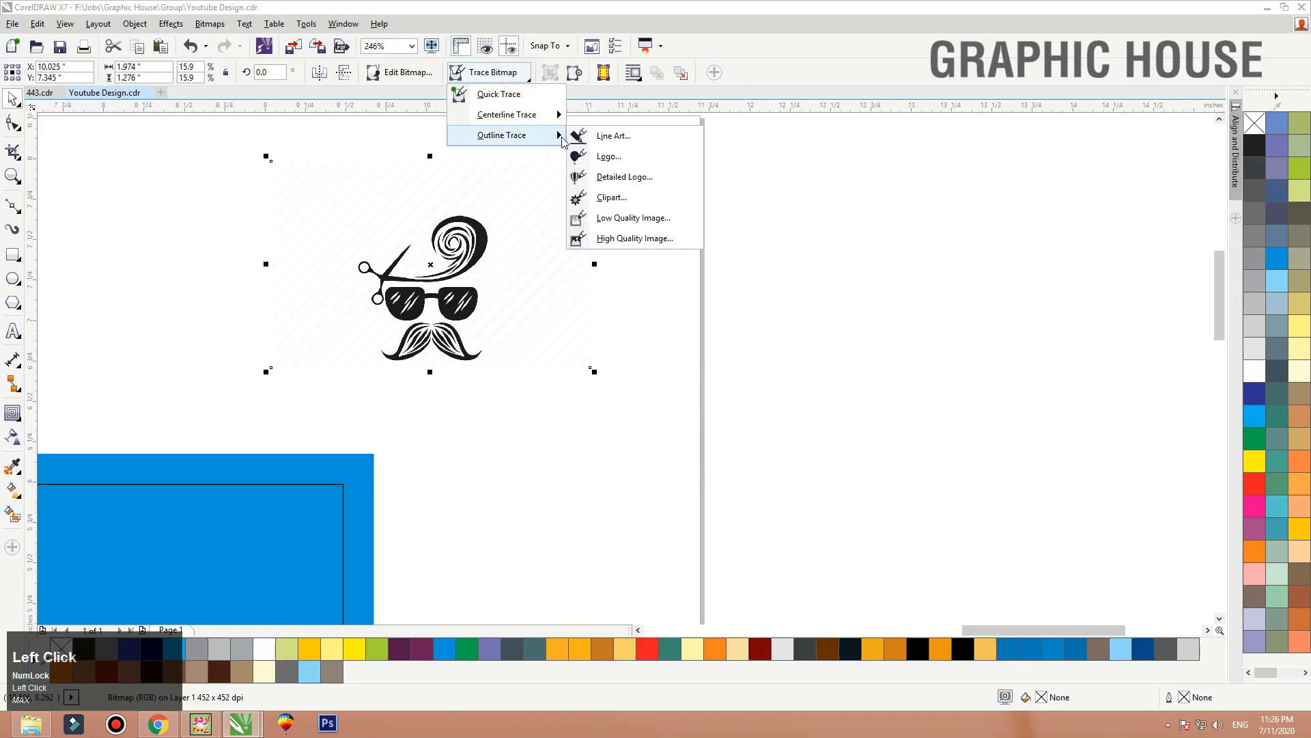
left_click(614, 137)
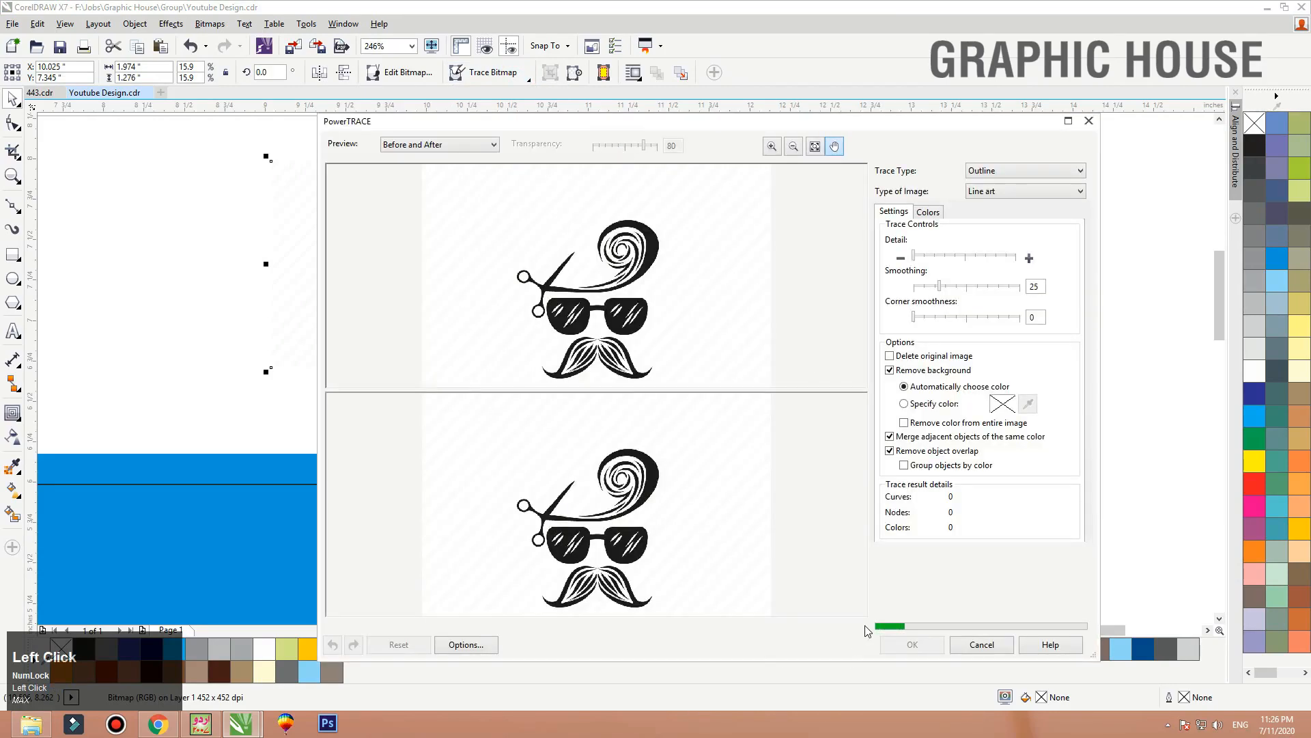
left_click(919, 647)
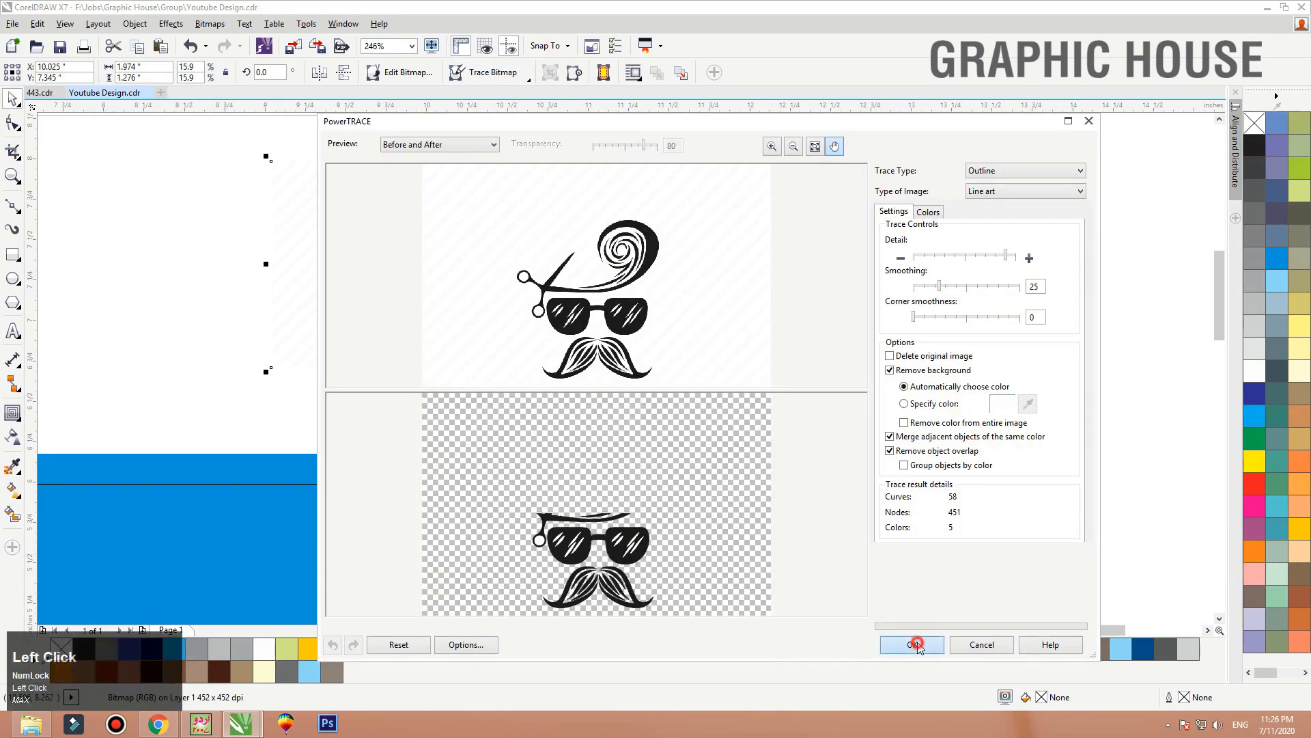
mouse_move(420, 326)
left_mouse_down()
mouse_move(476, 335)
mouse_move(321, 333)
mouse_move(151, 298)
mouse_move(161, 291)
left_mouse_up()
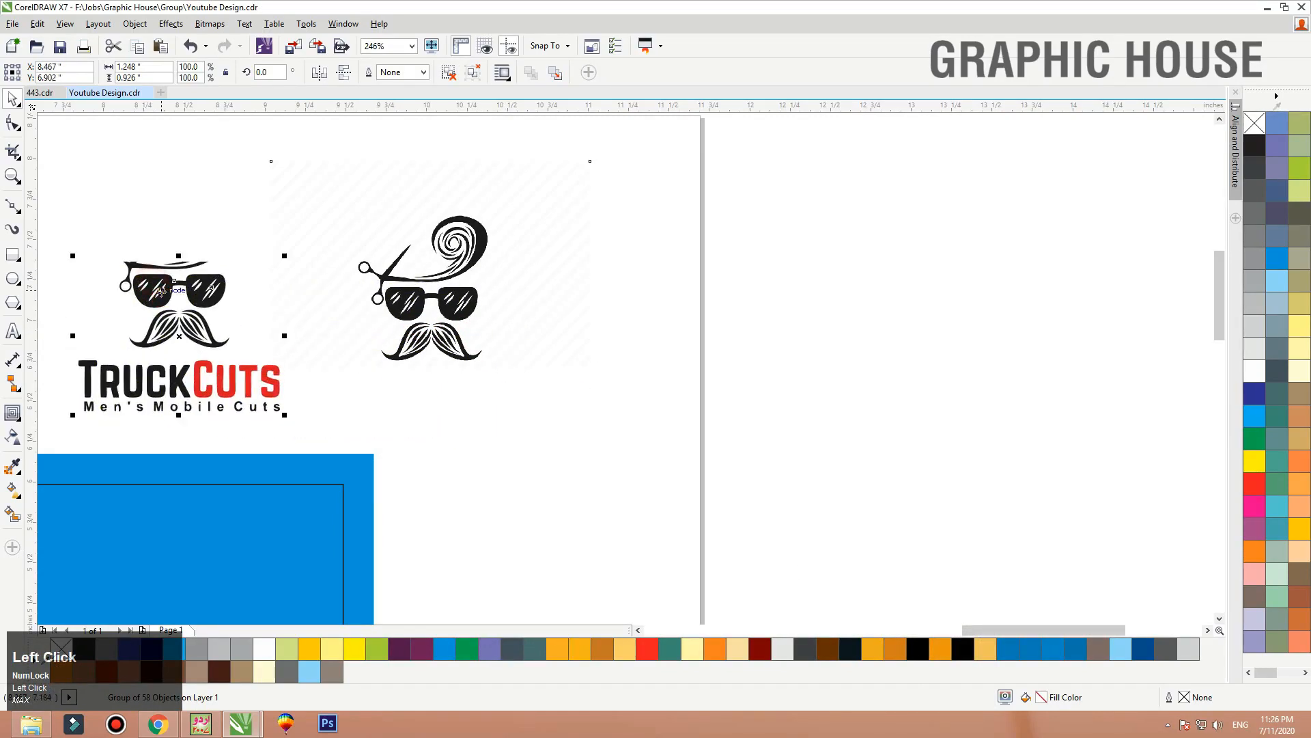
Crop the logo bitmap closer to the icon on its upper, right and left sides to about 1.225 by 1.014 inches
left_click(456, 278)
key("F10")
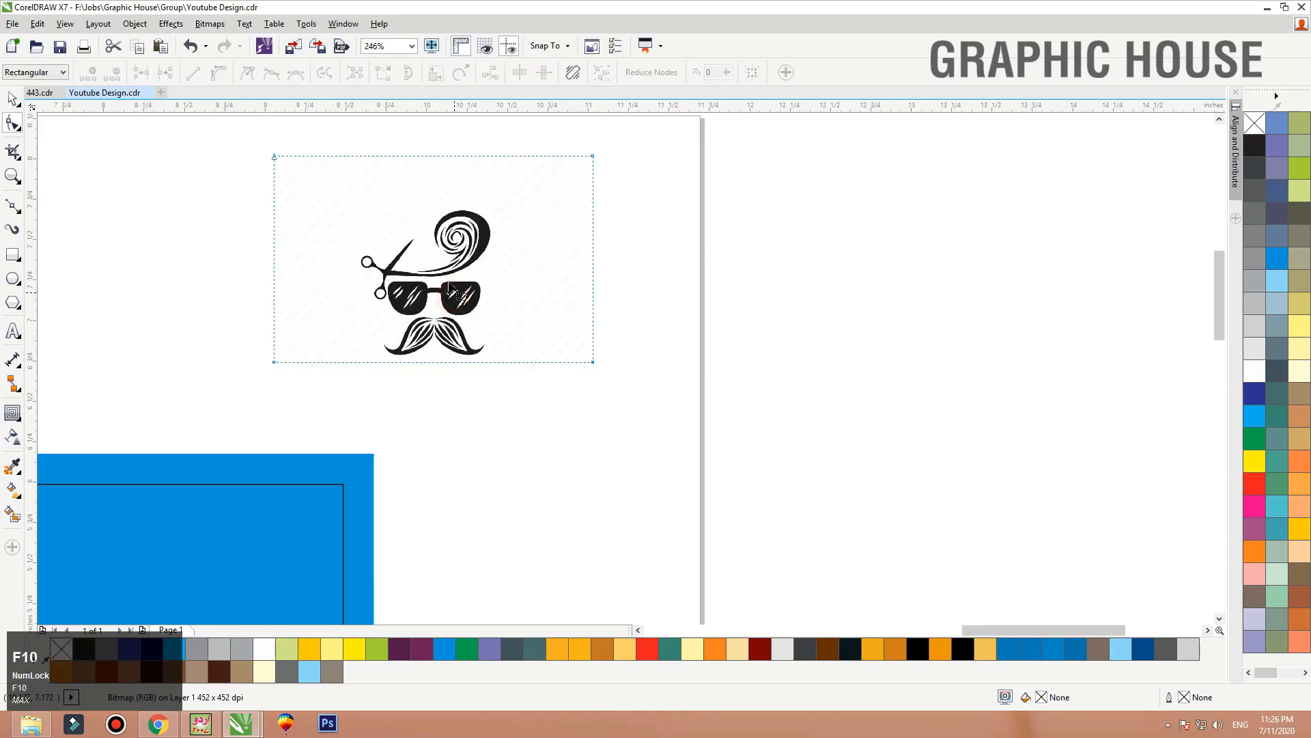
left_click_drag(199, 185, 593, 198)
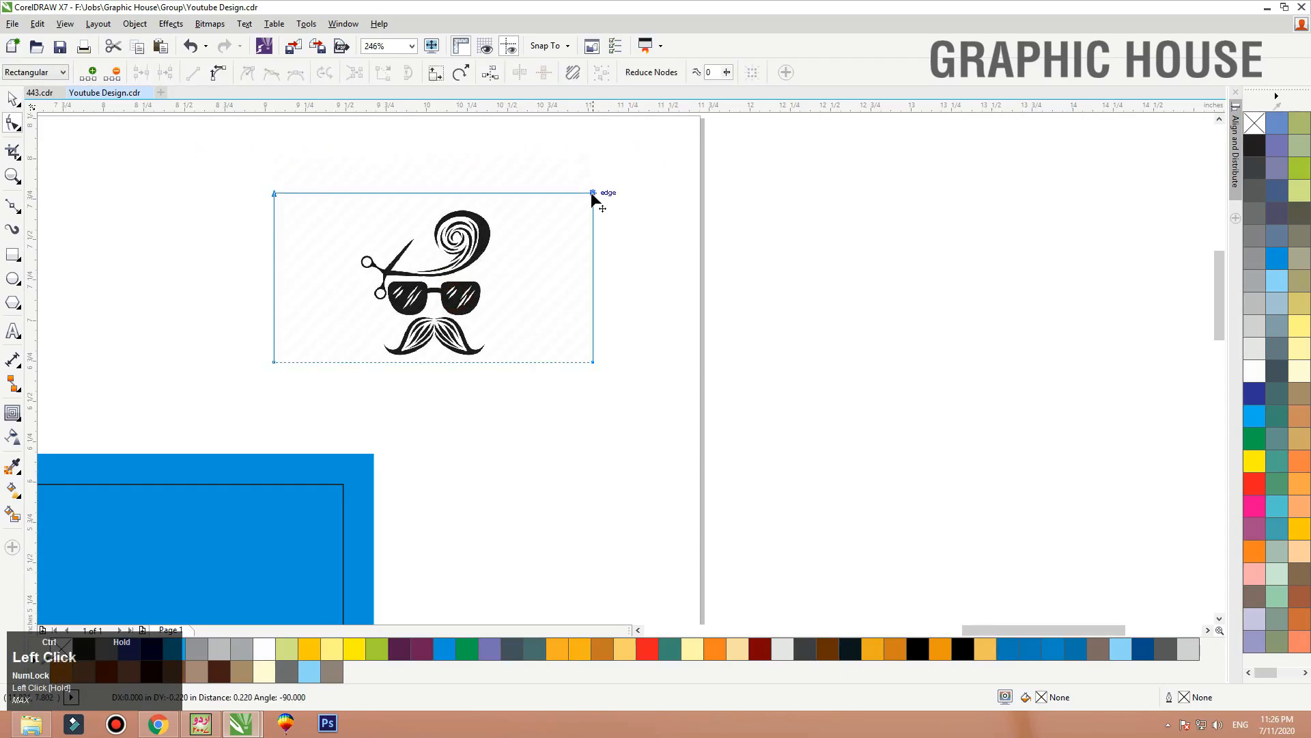
left_click_drag(645, 158, 527, 365)
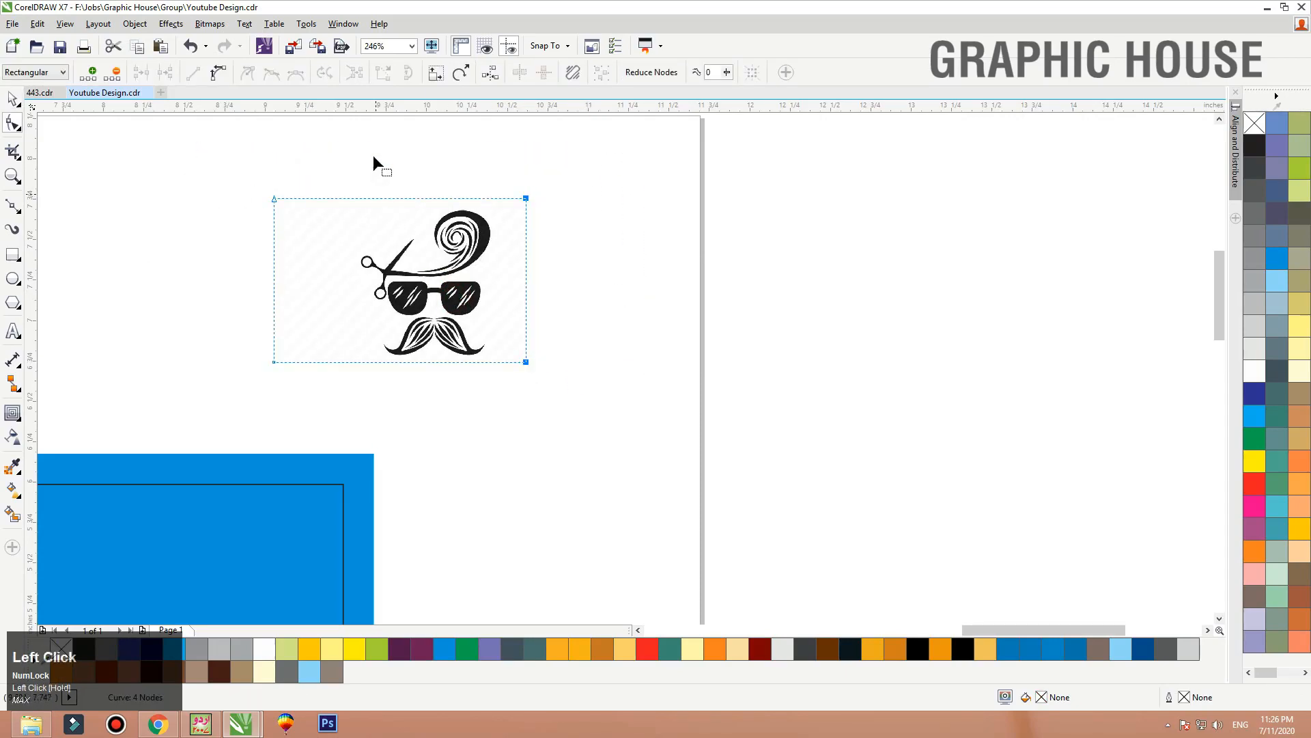
left_click_drag(370, 164, 327, 362)
key("space")
Convert the cropped logo to a 500 dpi CMYK bitmap with anti-aliasing and a transparent background
left_click(210, 24)
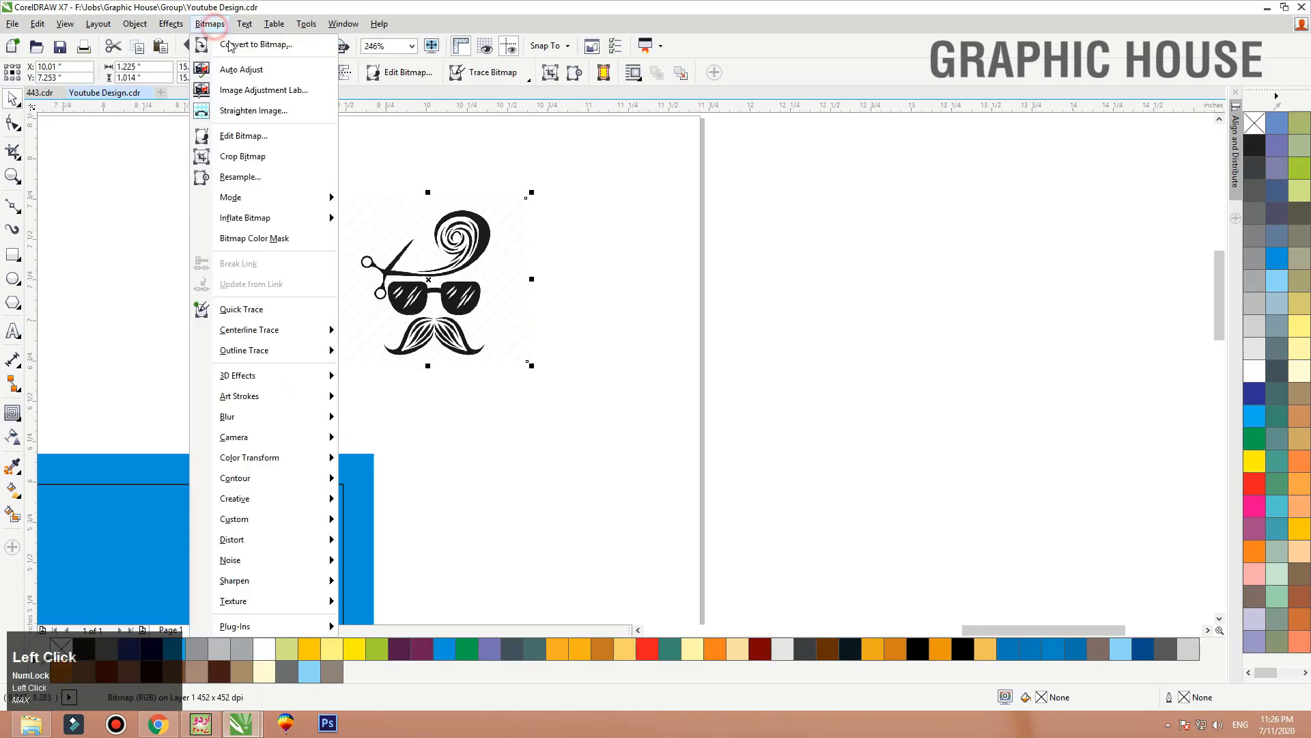
left_click(232, 45)
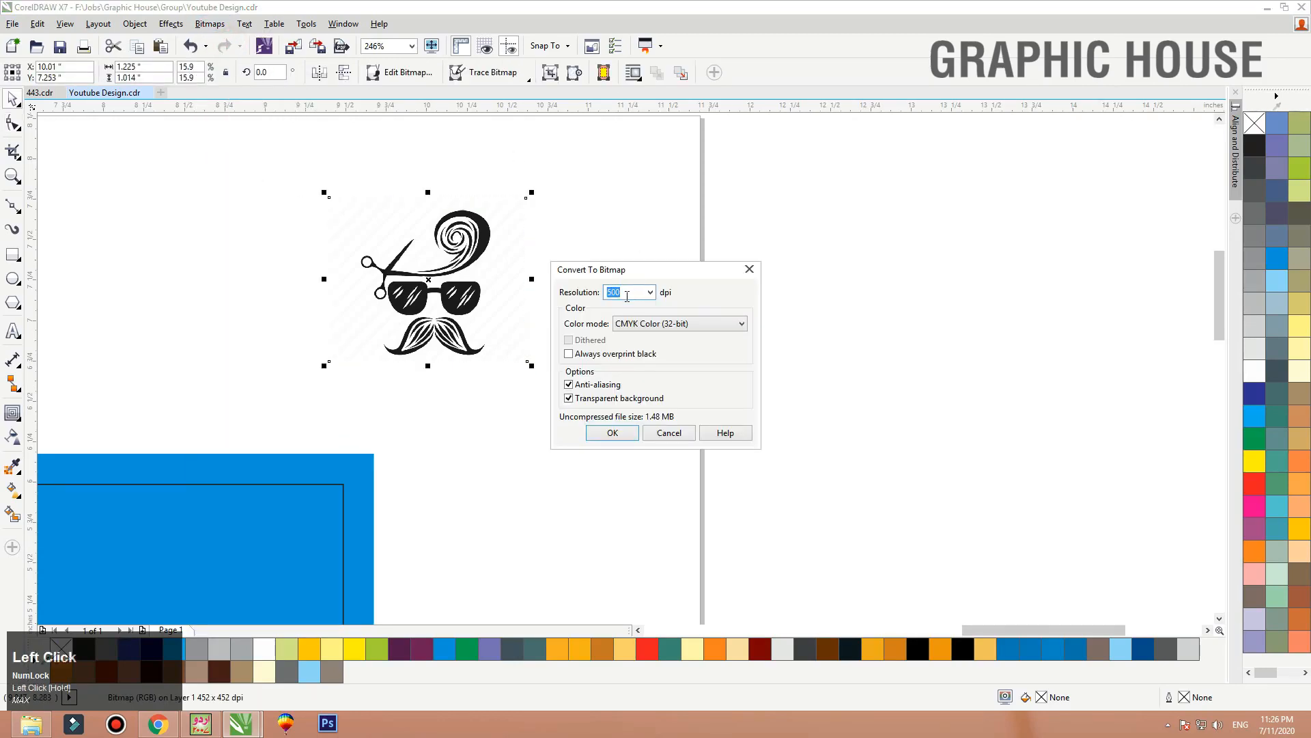
left_click(619, 435)
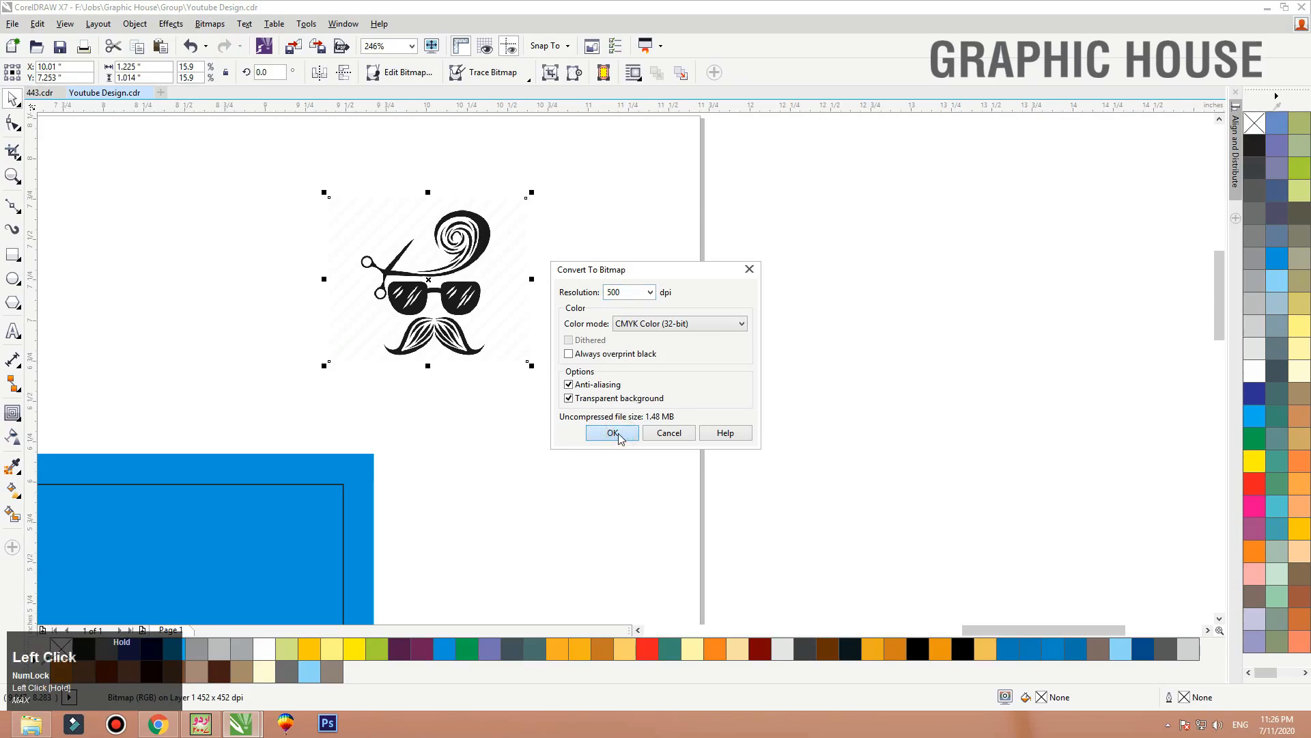
left_click(617, 434)
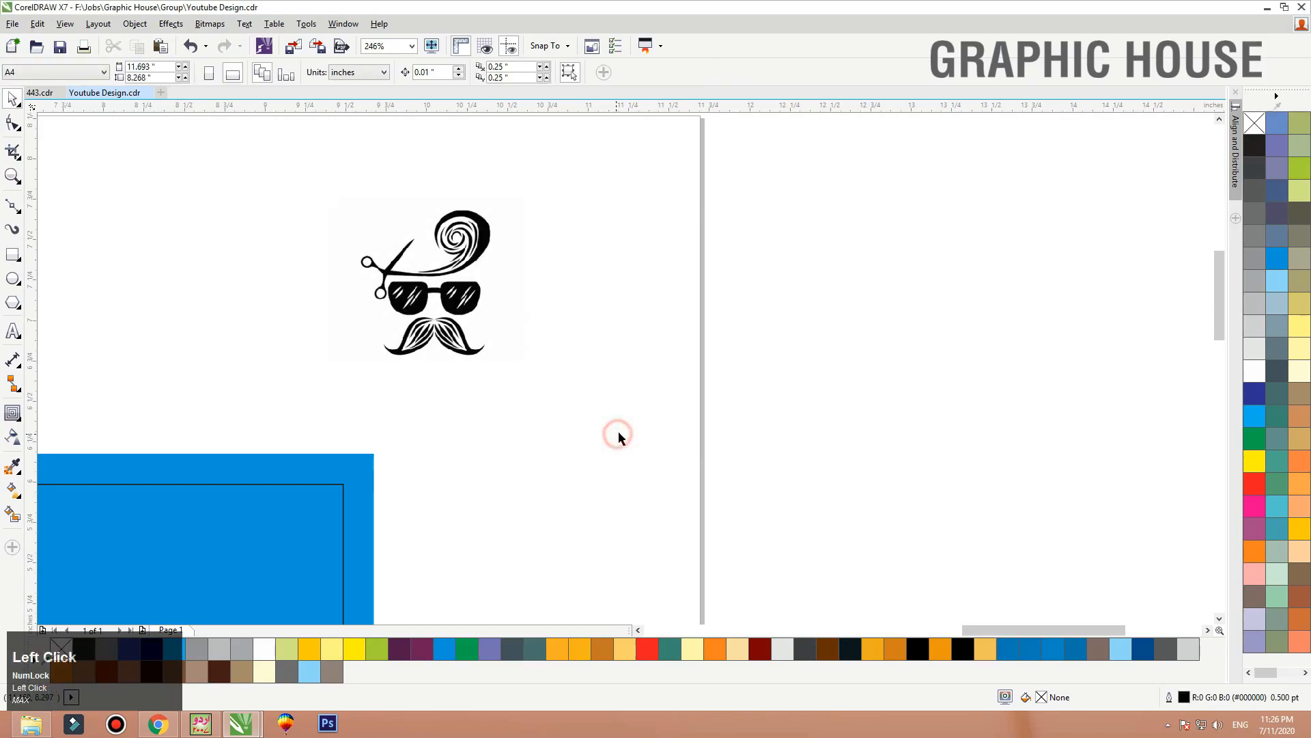
Outline-trace the cropped logo bitmap as line art and move the traced copy to the left of the bitmap
left_click(437, 344)
key("shift+F2")
left_click(510, 72)
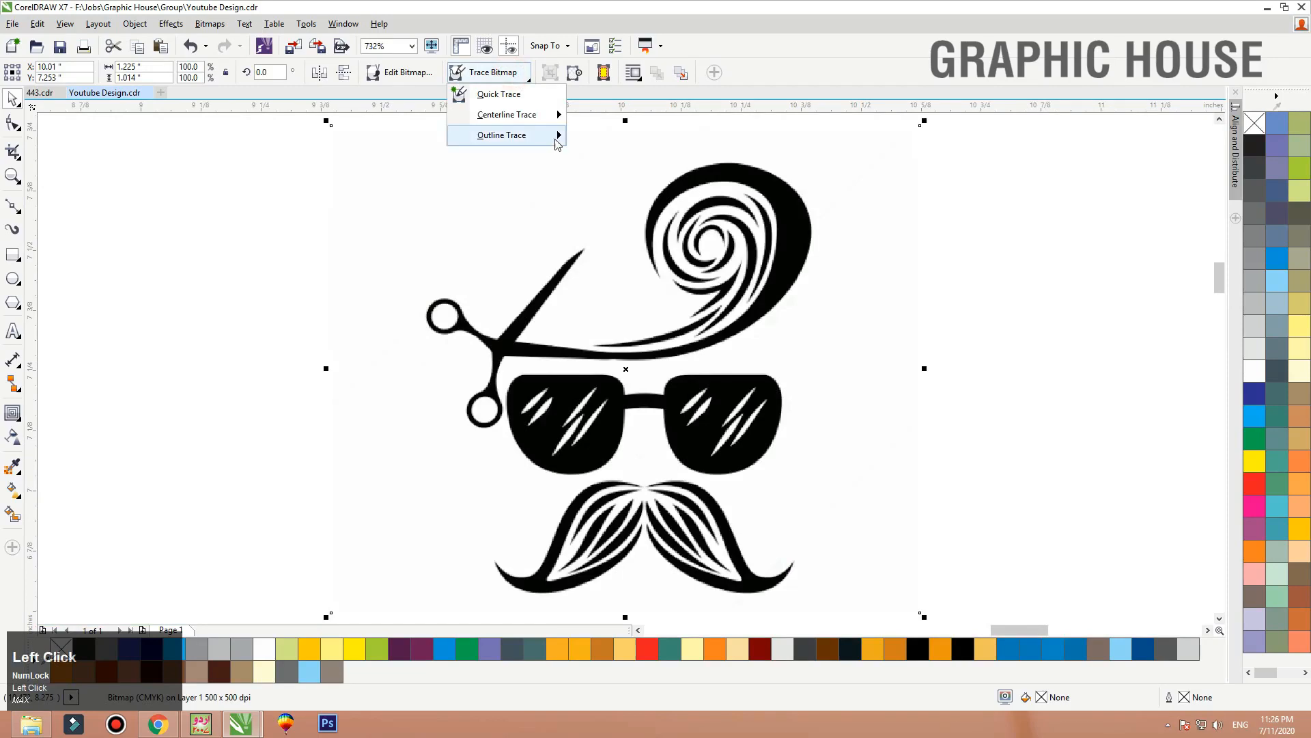
mouse_move(540, 134)
left_click(587, 135)
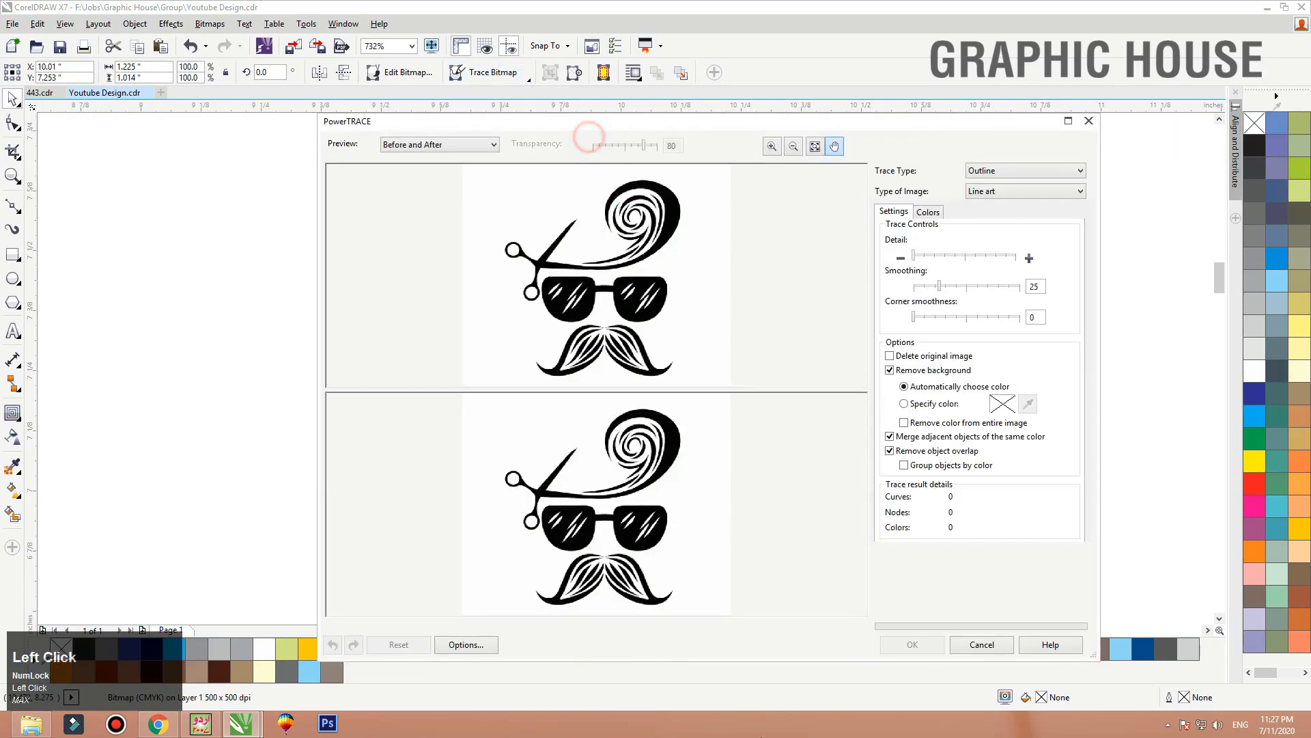
left_click(915, 649)
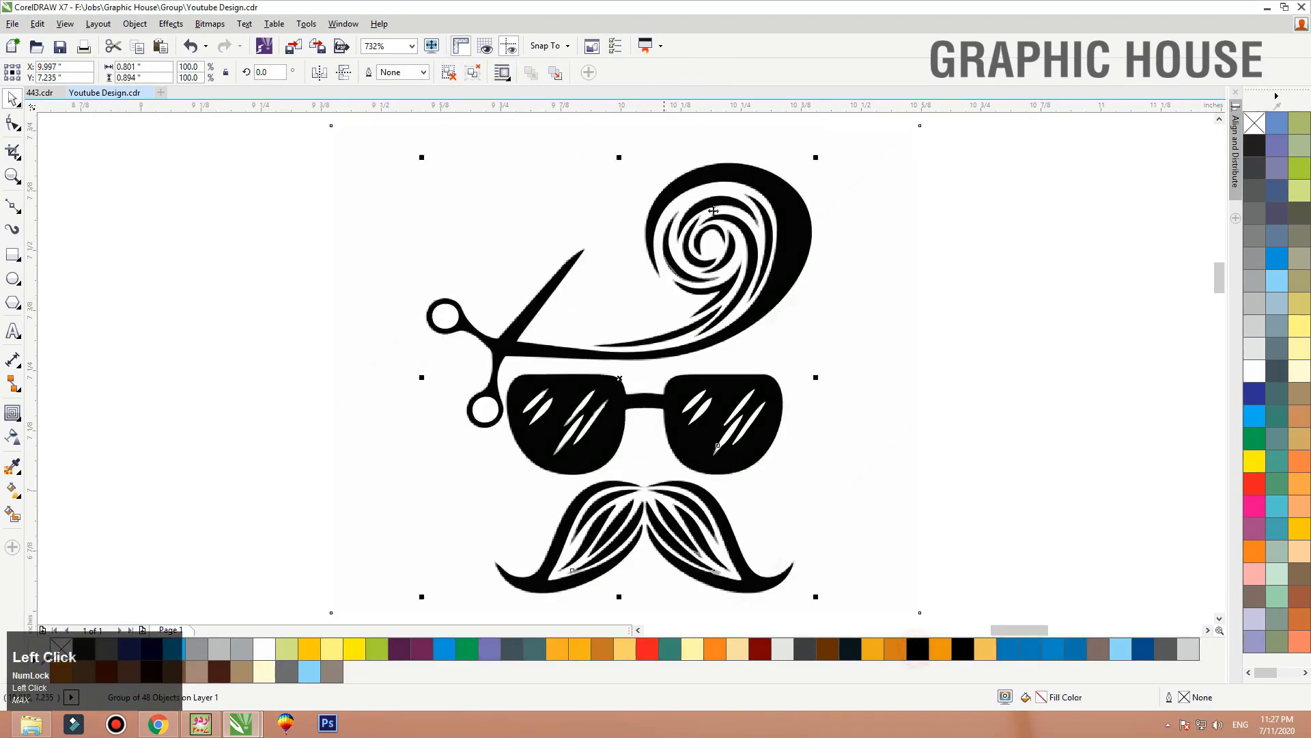
scroll(759, 253, "down", 1)
left_click_drag(757, 254, 499, 253)
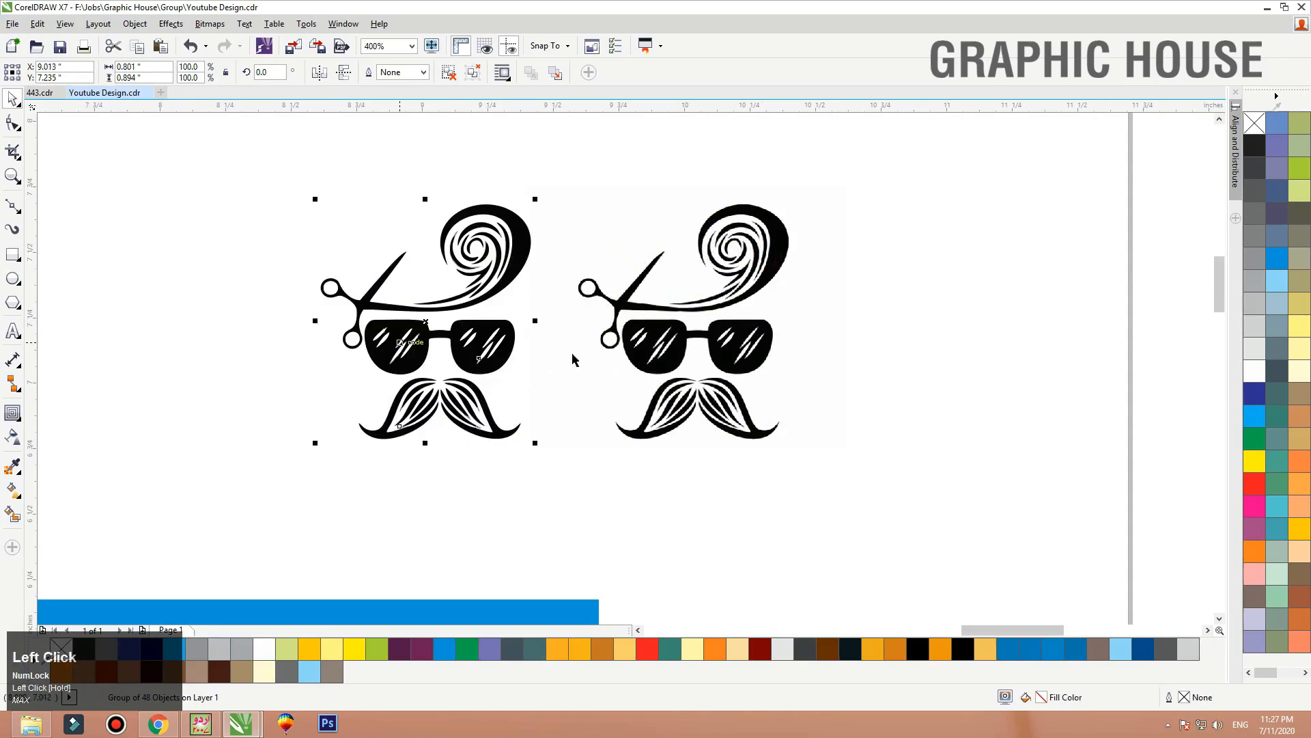
Fill the traced logo with green (C40 Y100) and ungroup it
left_click(1300, 167)
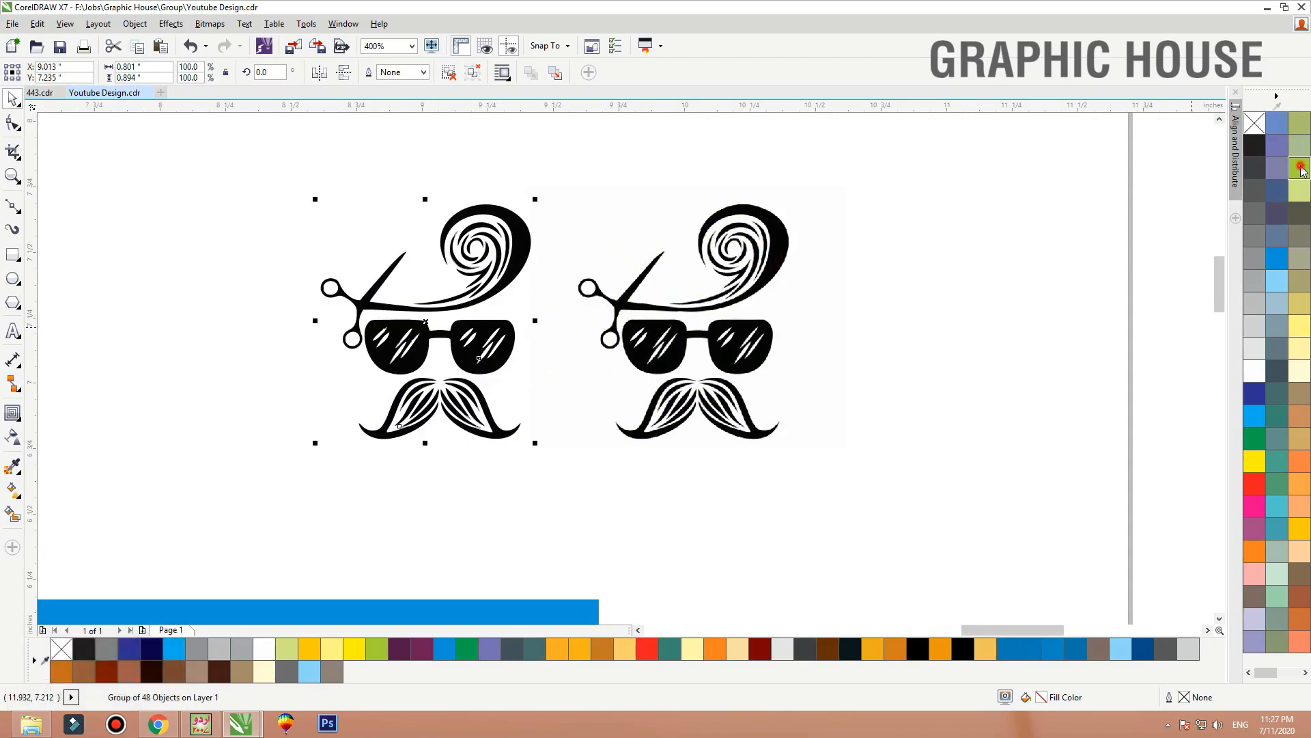
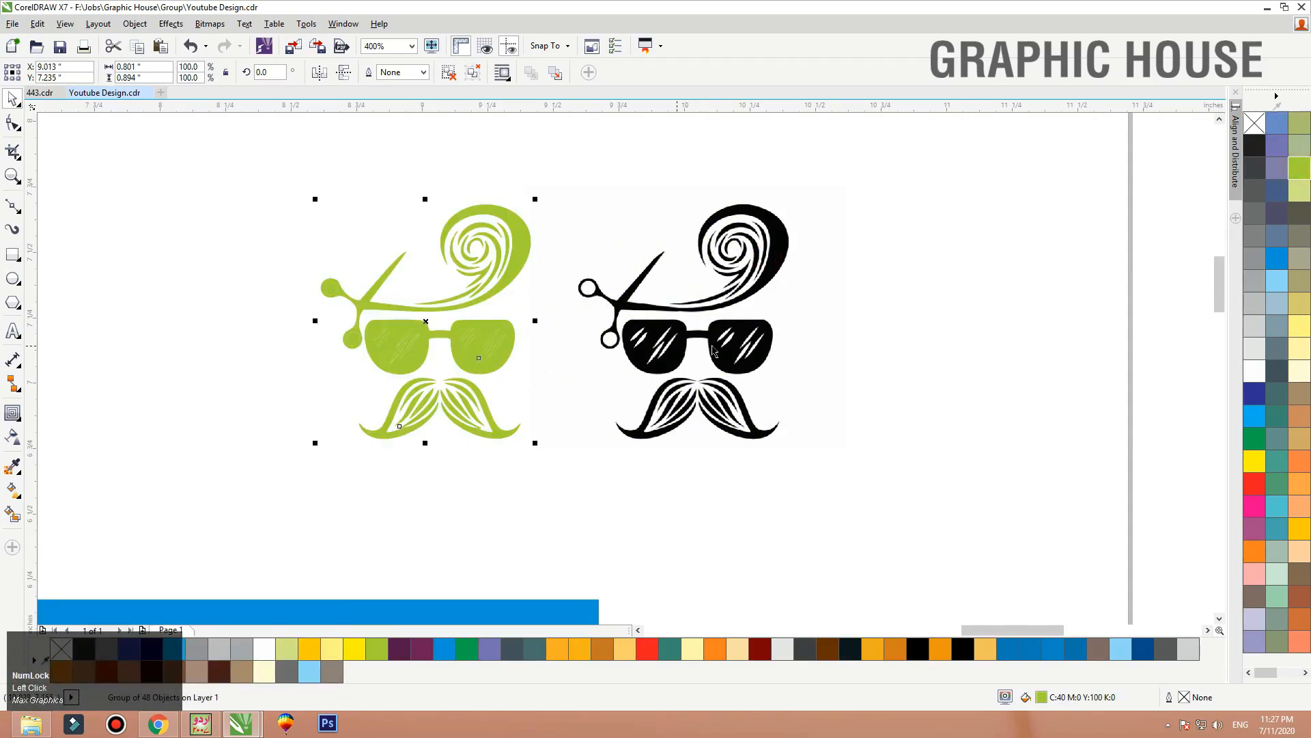
left_click(449, 77)
left_click(301, 187)
Move the bitmap aside and delete the filler shapes inside the sunglass lenses and scissor rings of the traced logo
key("F2")
left_click_drag(231, 290, 693, 428)
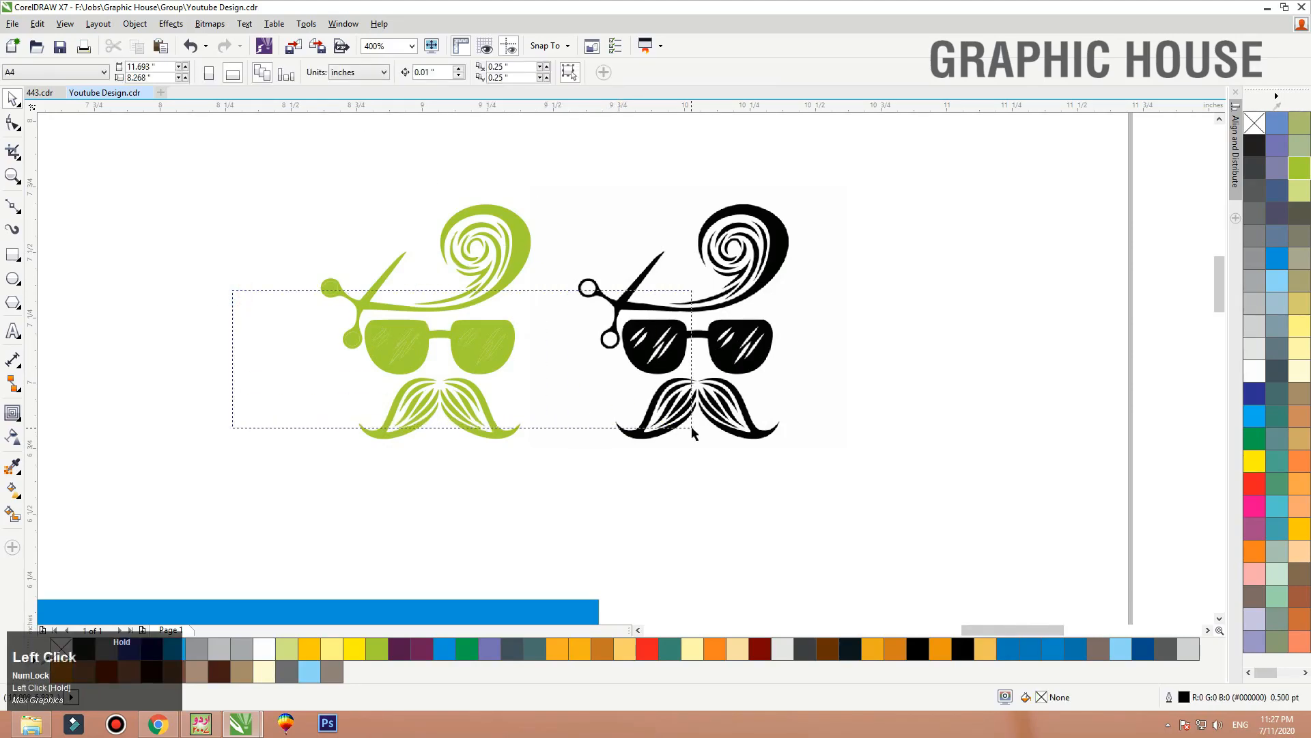
left_click_drag(812, 256, 903, 349)
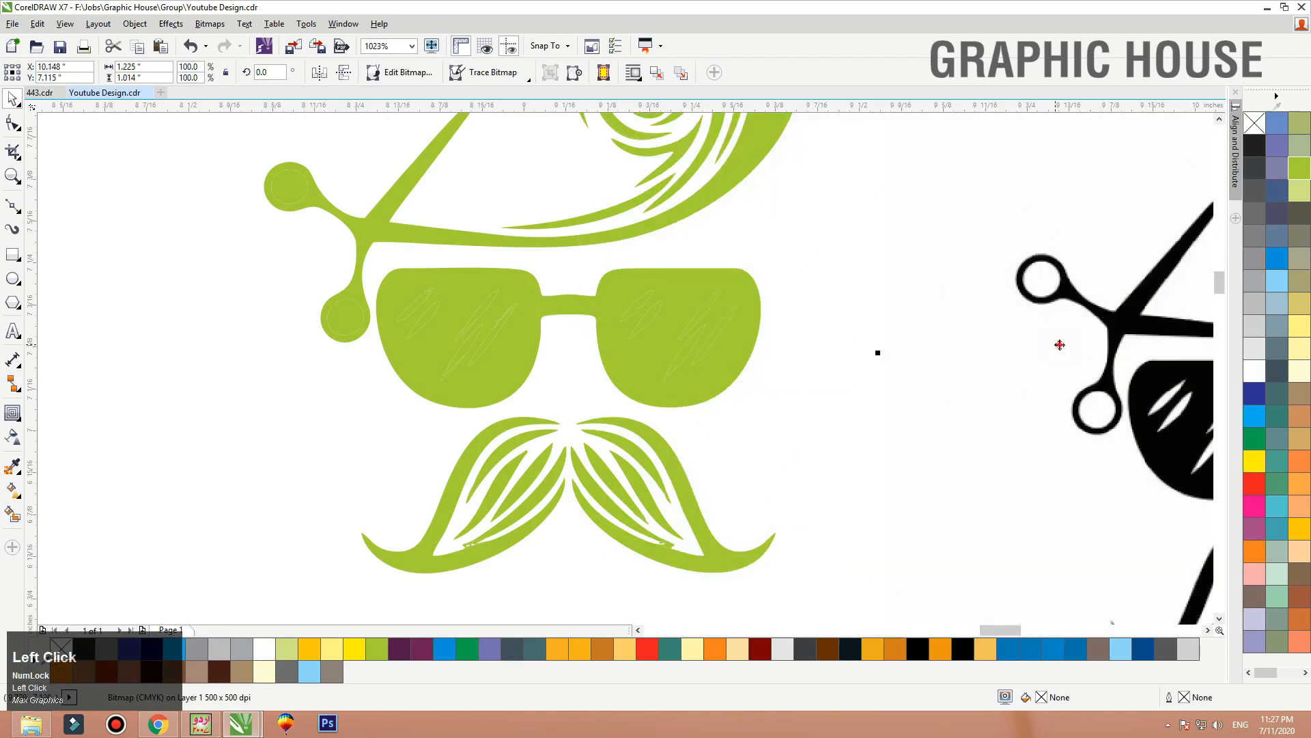
left_click_drag(956, 242, 618, 418)
left_click_drag(539, 341, 351, 362)
left_click_drag(236, 306, 325, 156)
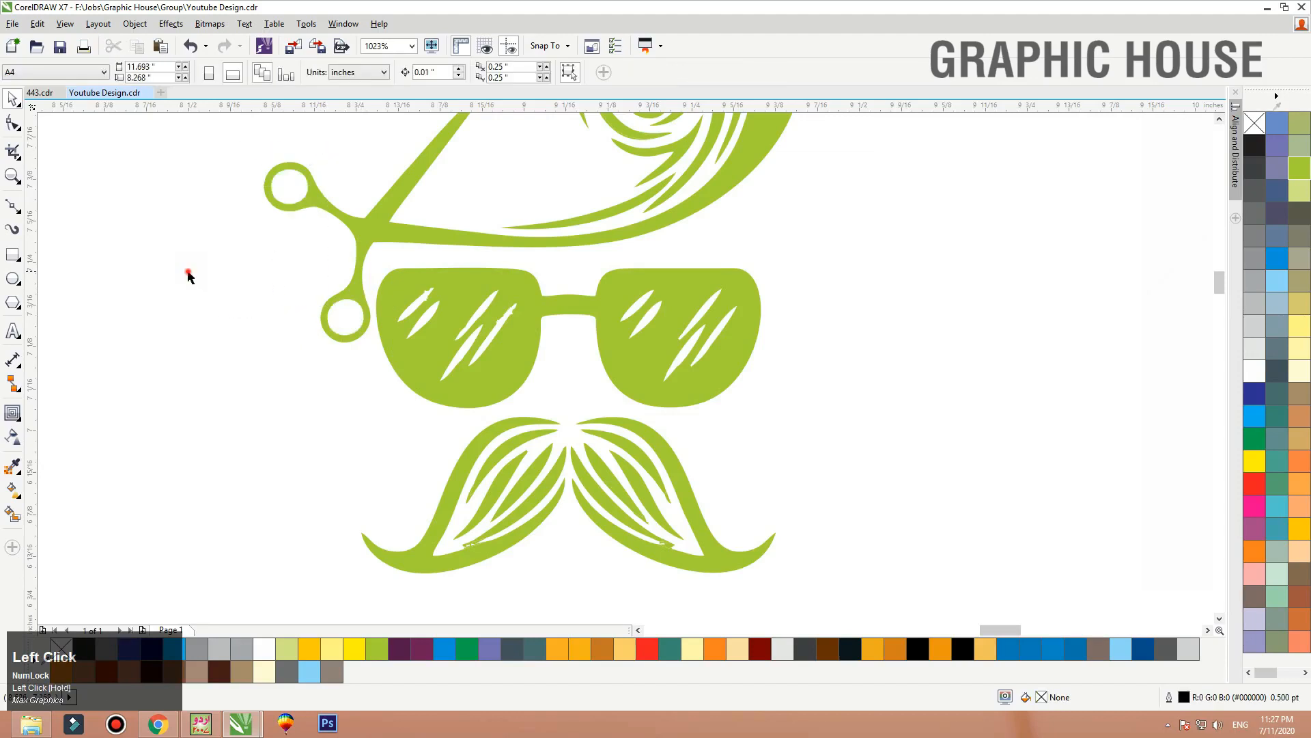
Fill the whole cleaned-up icon with black and place it above the CUT N CUT text
scroll(566, 297, "down", 3)
left_click_drag(674, 169, 408, 412)
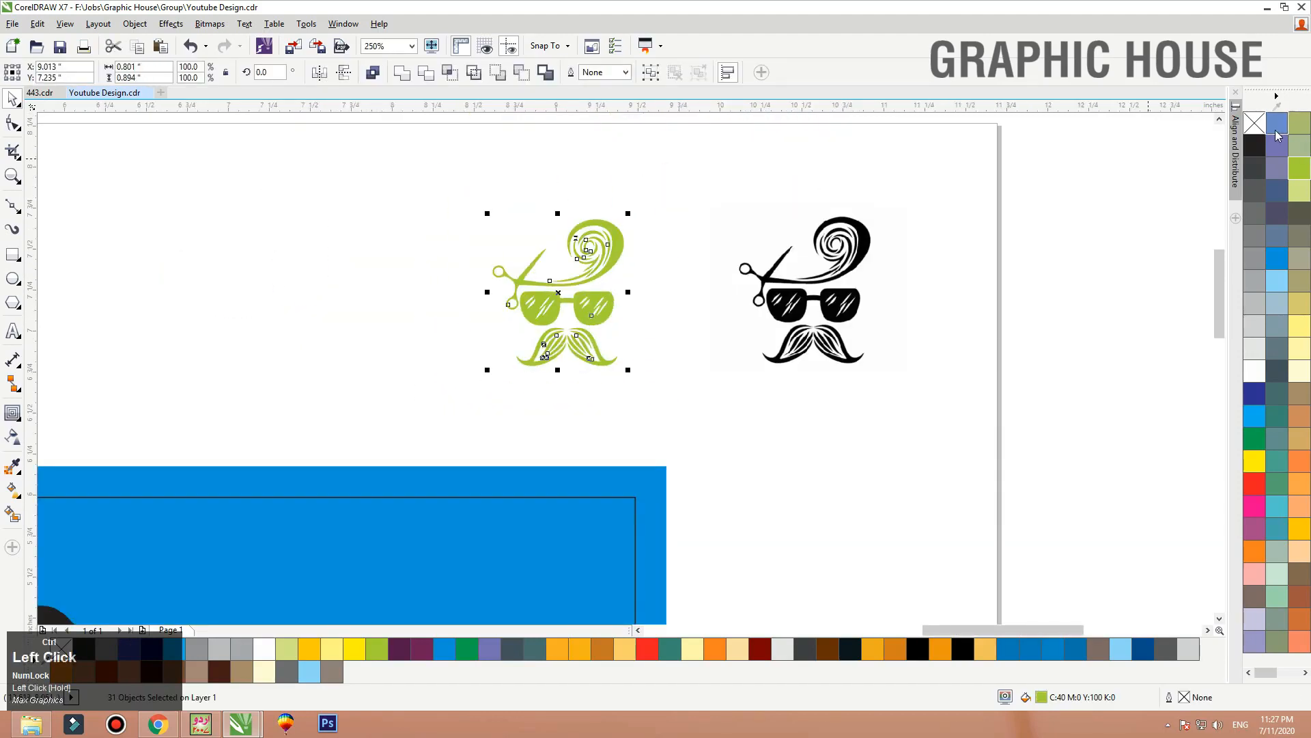
left_click(1255, 145)
key("F4")
left_click_drag(791, 200, 414, 224)
left_click_drag(291, 295, 443, 256)
Fill the brush shape with yellow (M20 Y100) and enlarge it to about 5.11 by 3.23 inches over the blue rectangle
left_click(526, 337)
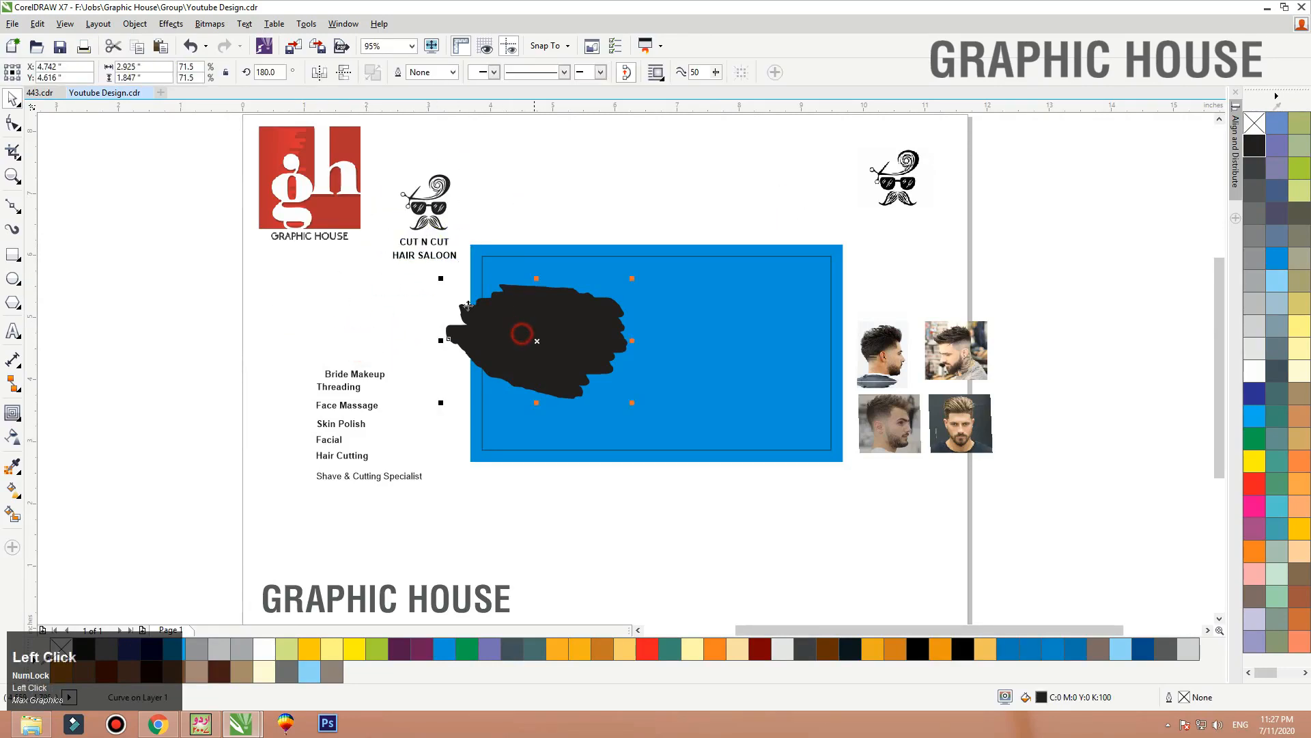
scroll(532, 336, "up", 2)
left_click_drag(537, 336, 533, 340)
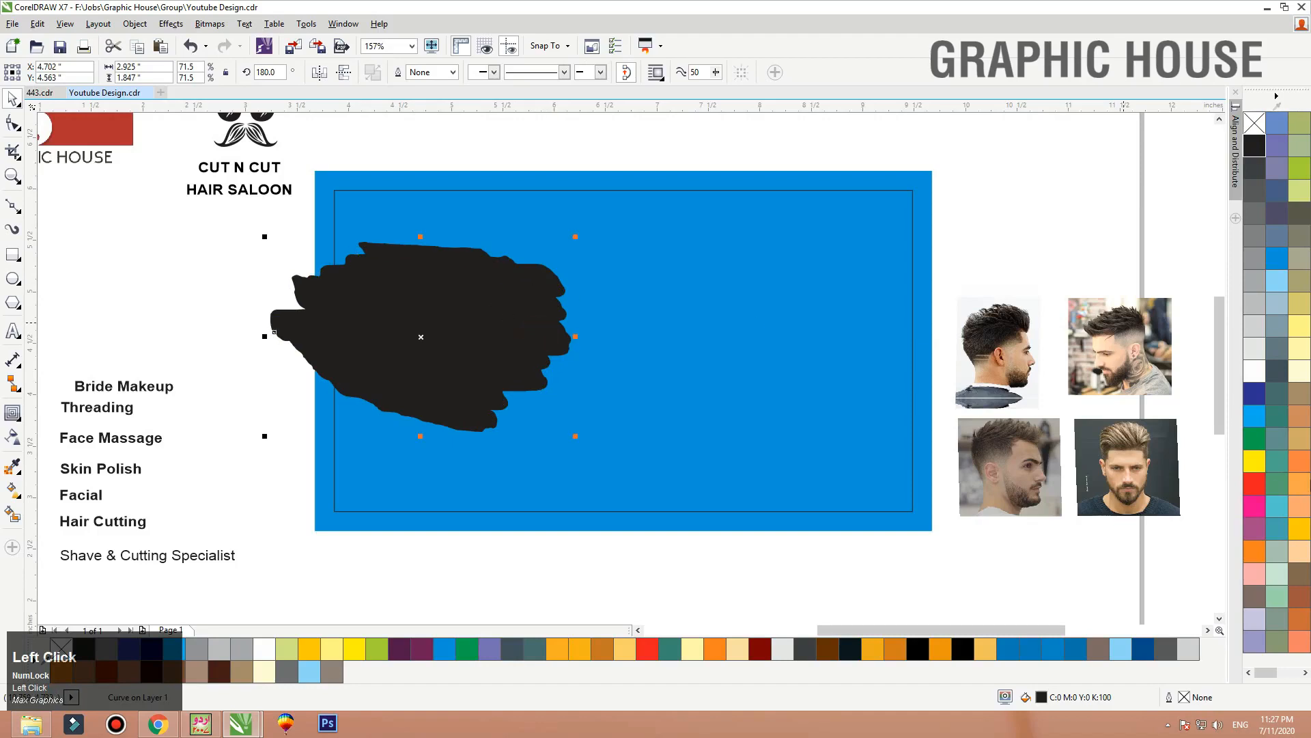
left_click(1300, 528)
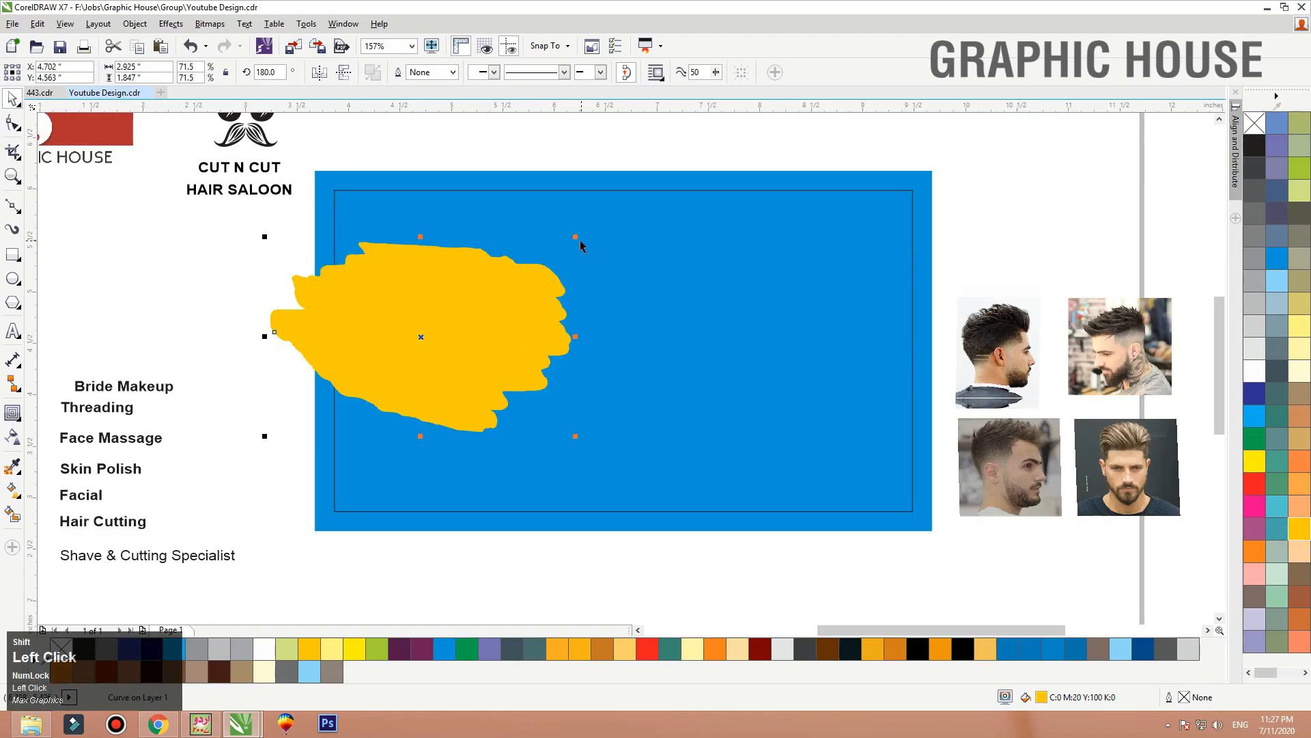
left_click_drag(576, 238, 689, 168)
left_click_drag(547, 309, 585, 326)
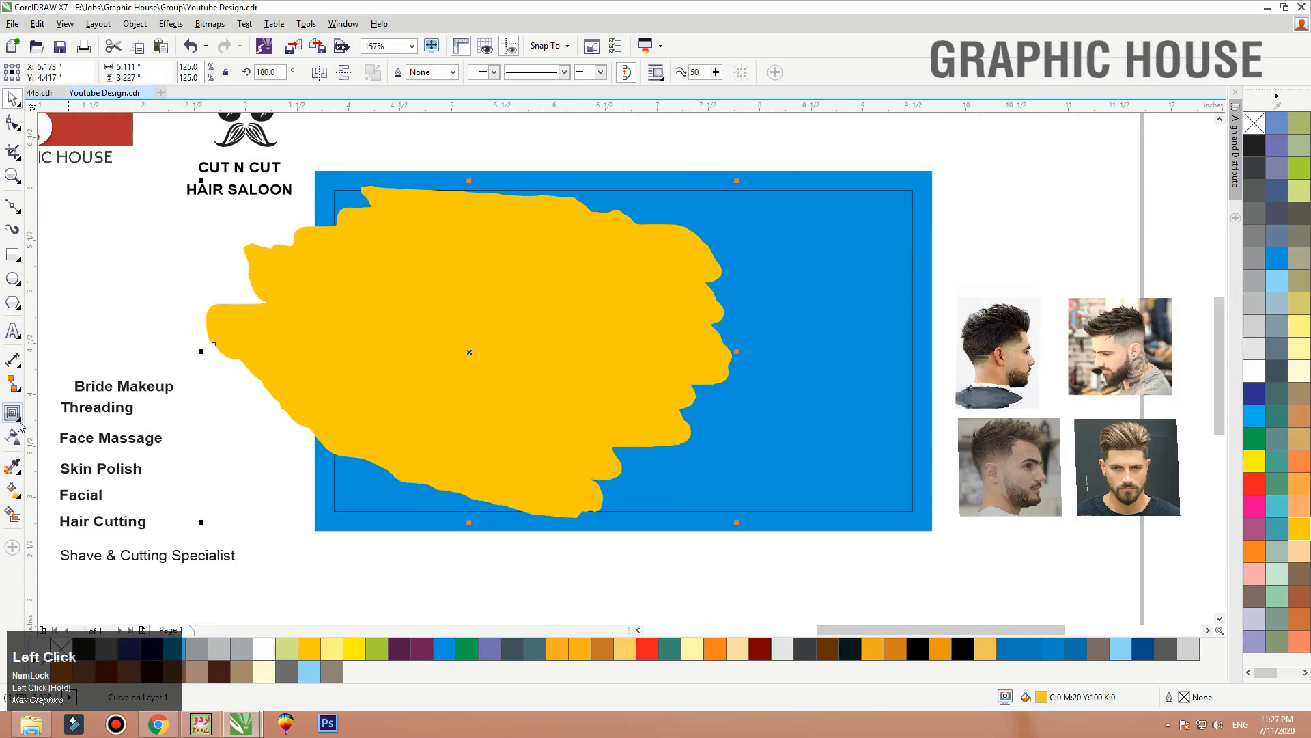
Add a black Multiply drop shadow to the yellow brush shape with 50 opacity and a feathering of 6
left_click(12, 412)
left_click(71, 412)
left_click_drag(581, 470, 454, 221)
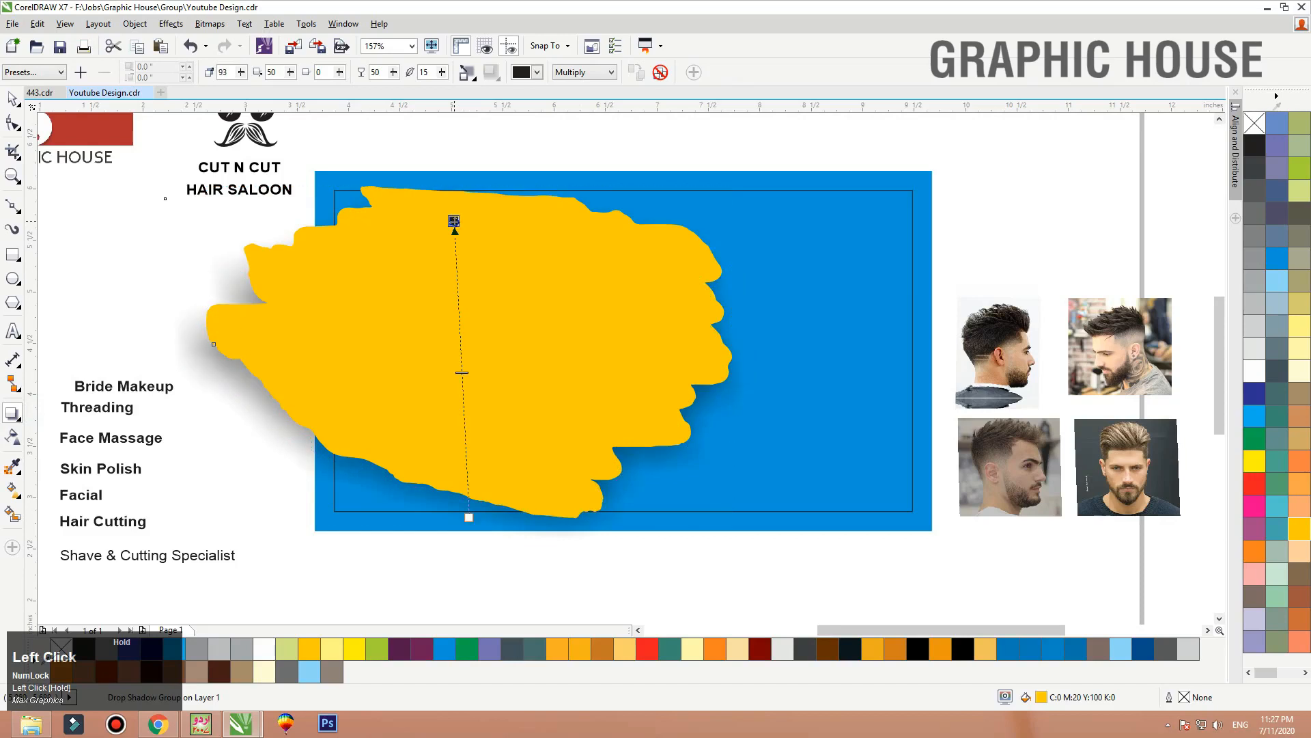
left_click(424, 72)
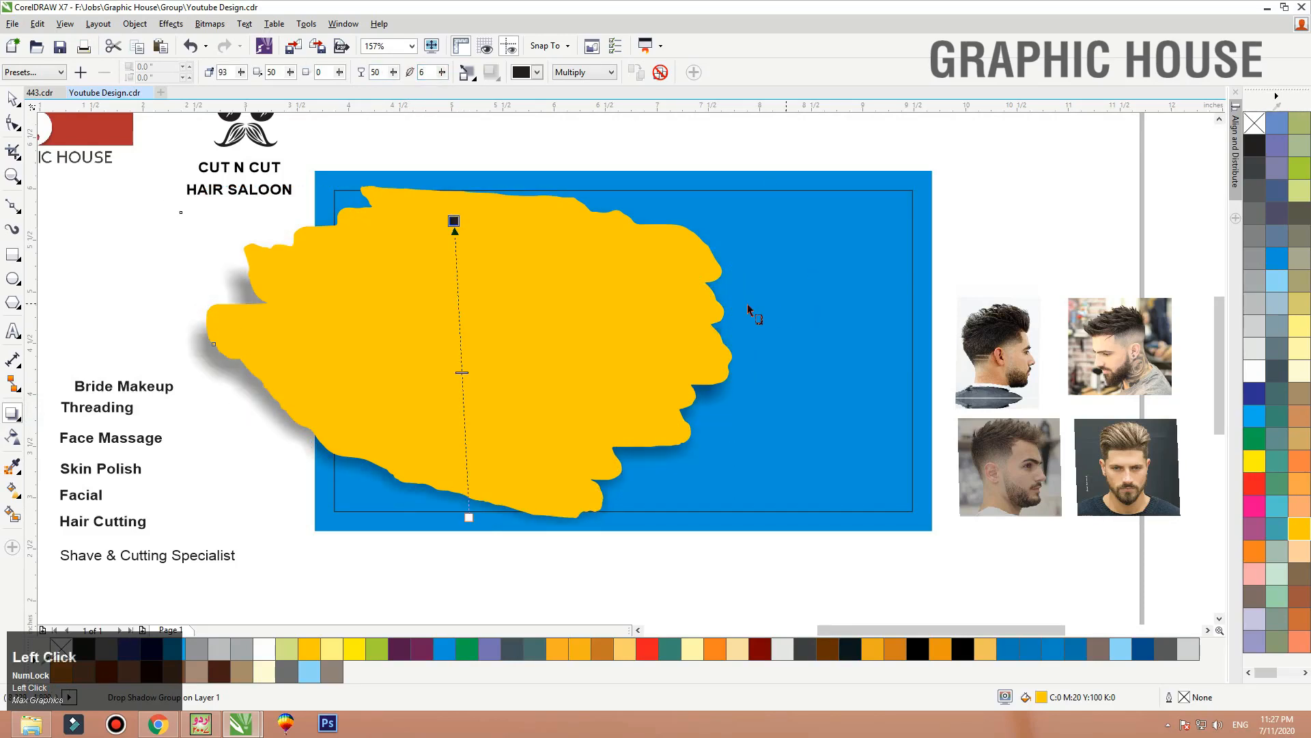
PowerClip the shadowed brush shape inside the blue rectangle
key("space")
right_click(435, 203)
left_click(459, 205)
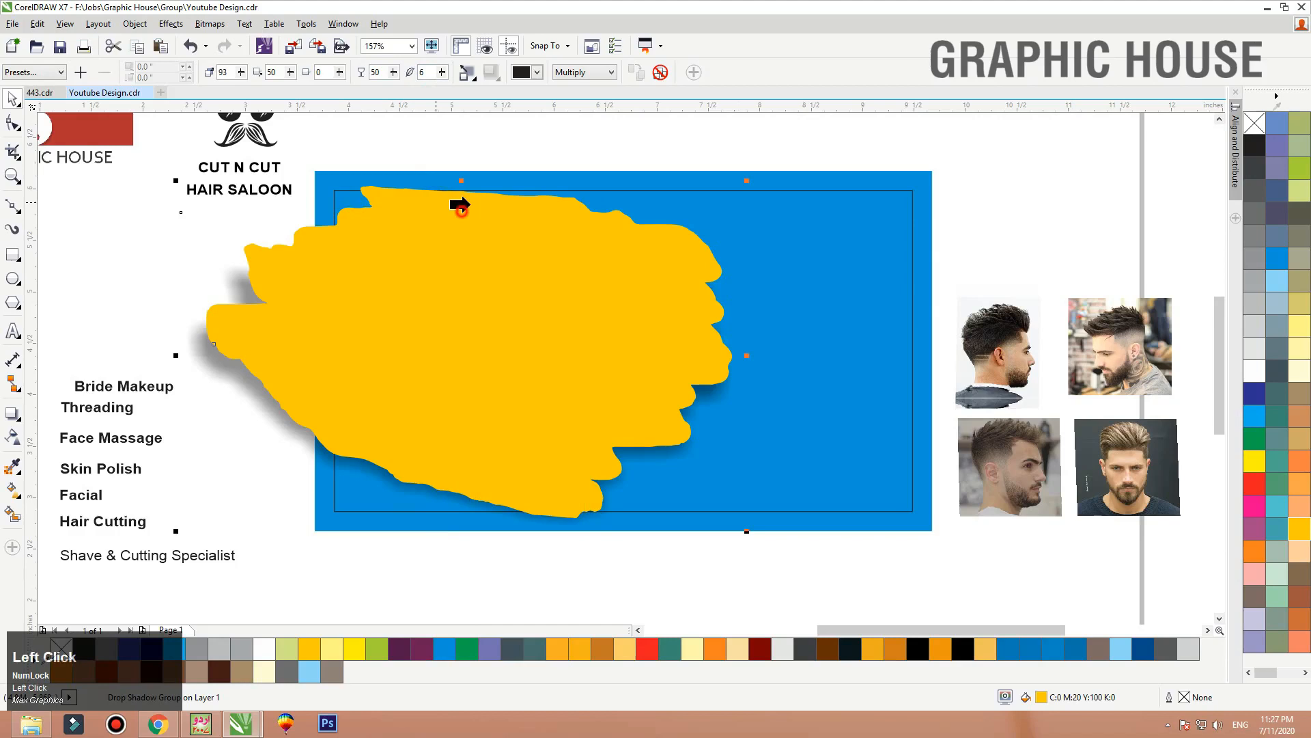
left_click(498, 174)
Set the CUT N CUT text to Kozuka Gothic Pr6N B and enlarge it to about 21.4 pt
left_click(269, 172)
key("F3")
key("F2")
left_click_drag(375, 182, 161, 302)
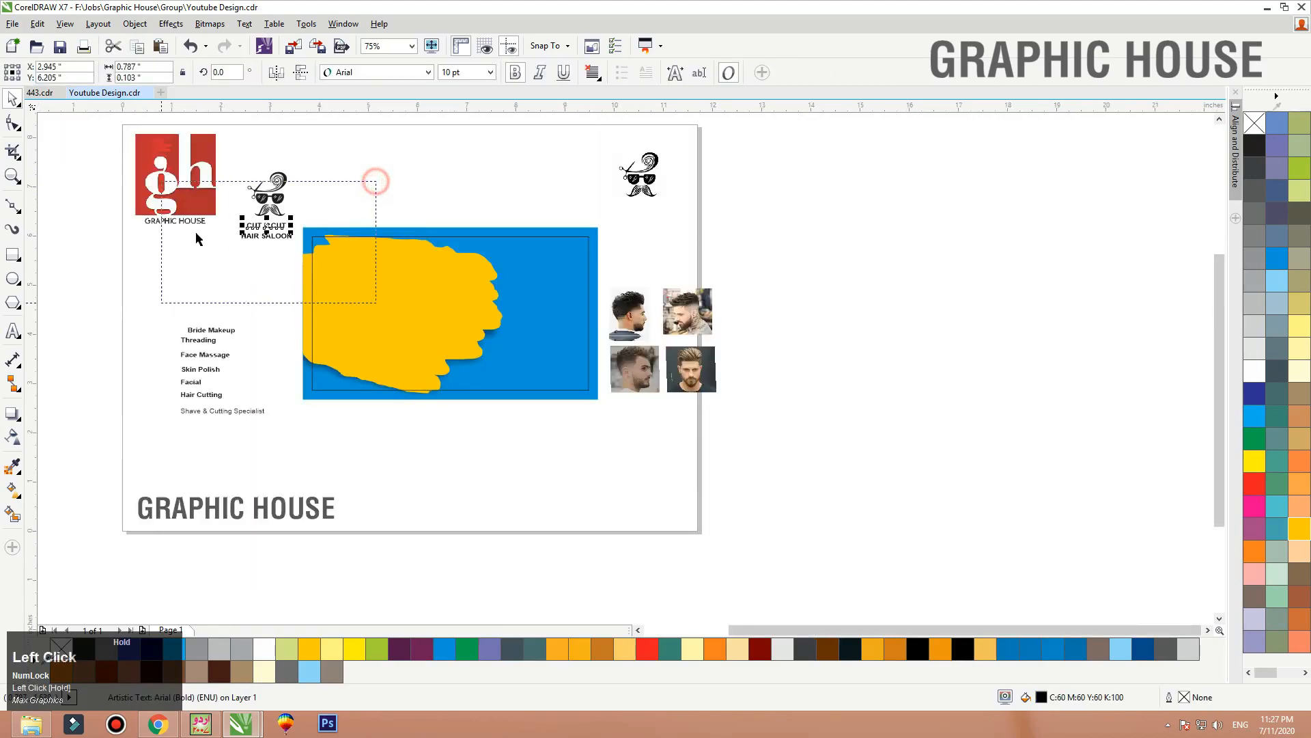
left_click(380, 73)
left_click(395, 105)
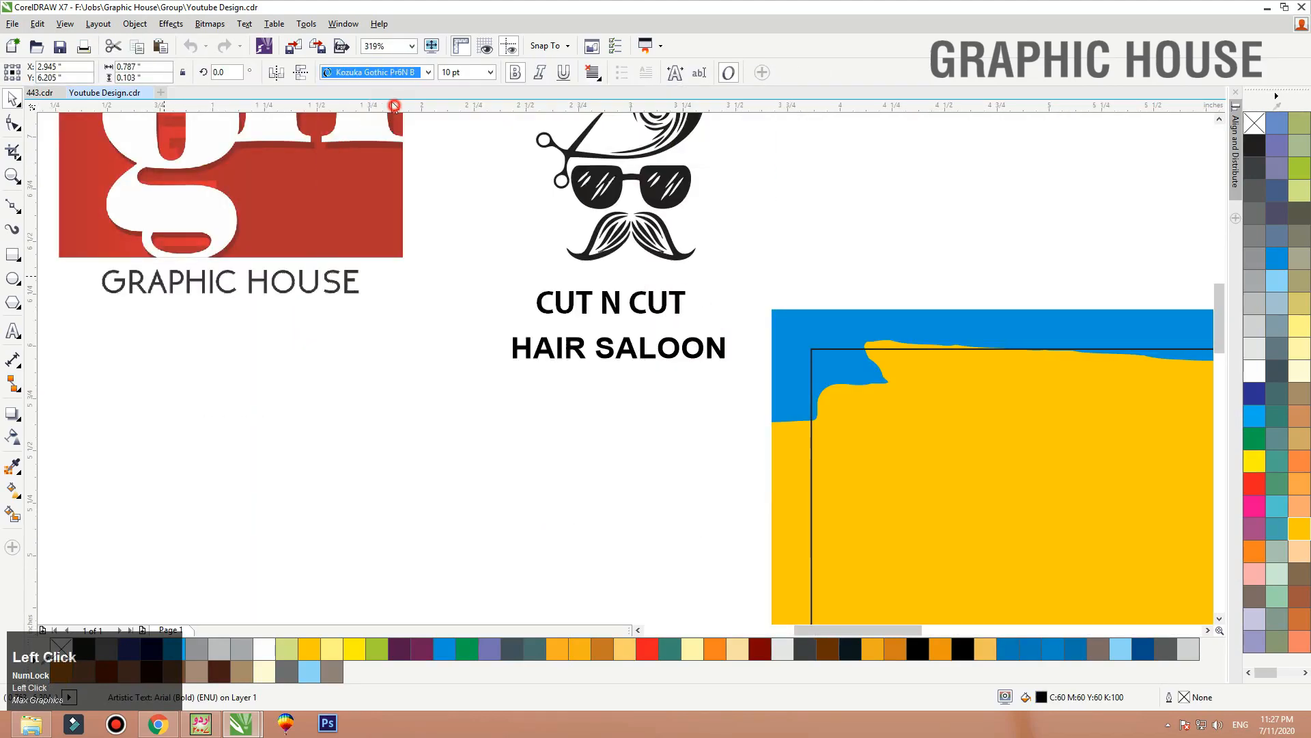
left_click_drag(688, 285, 774, 270)
Set the HAIR SALOON text to Kozuka Gothic Pr6N B
left_click(659, 357)
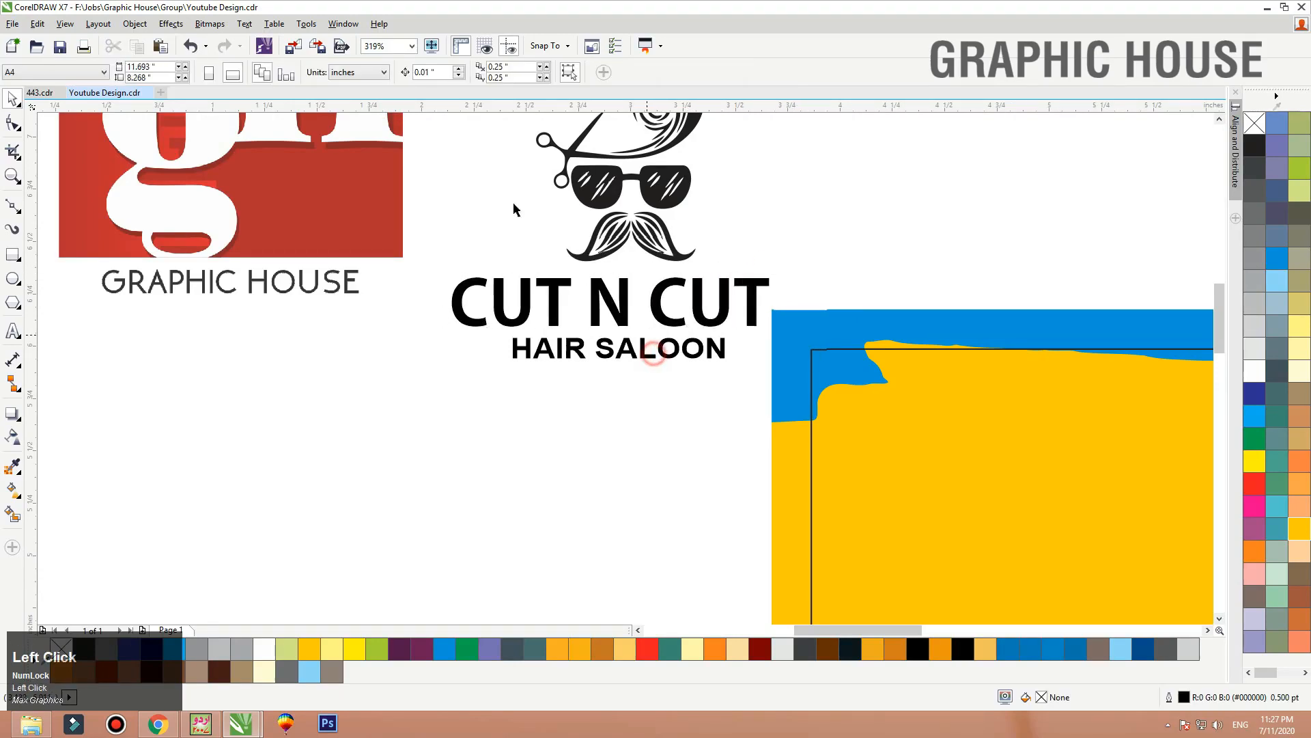
left_click(610, 359)
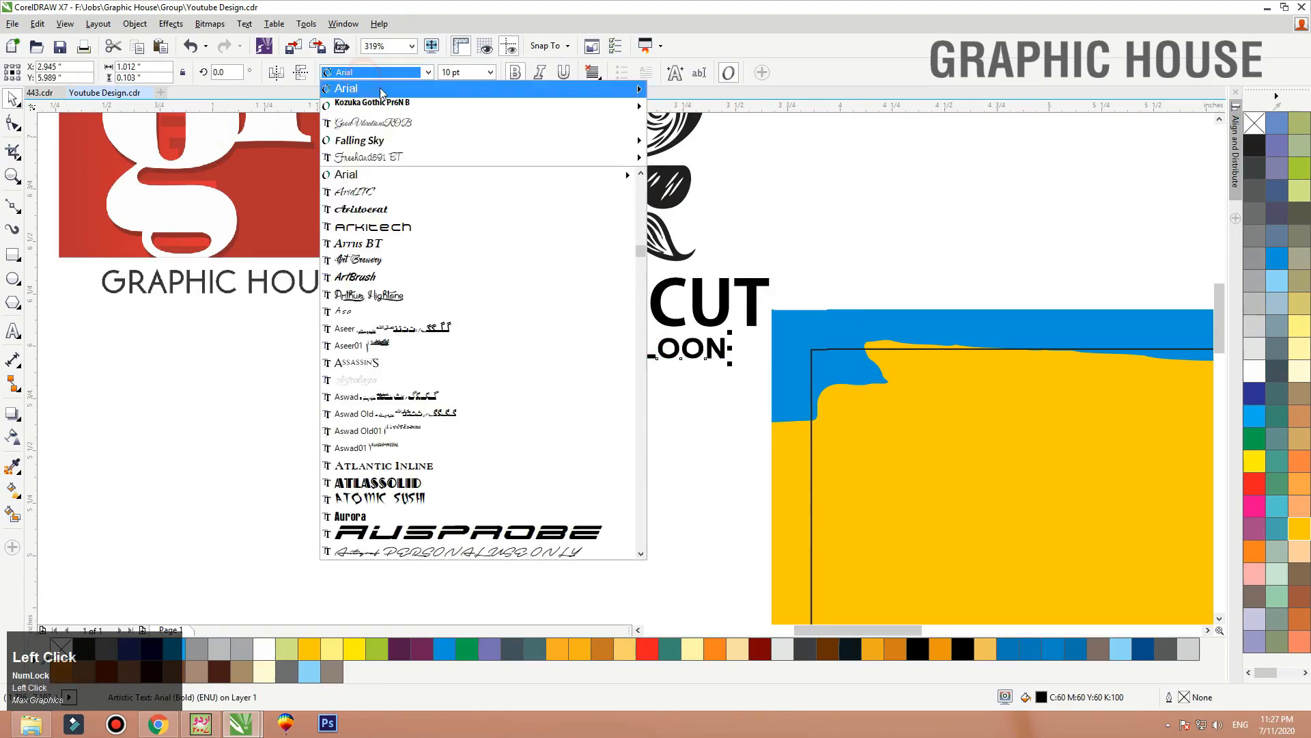
left_click(380, 101)
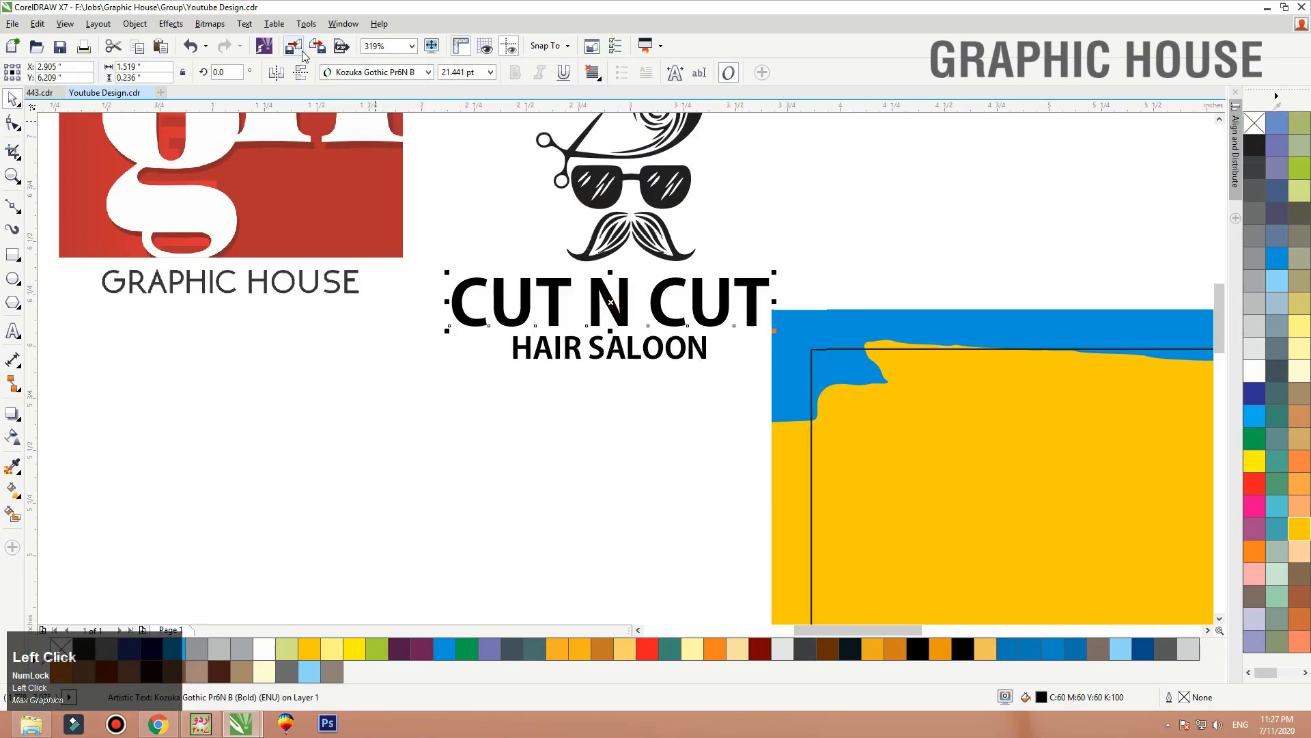
Change the CUT N CUT font to Kabel Bd and centre it horizontally with HAIR SALOON
left_click(355, 72)
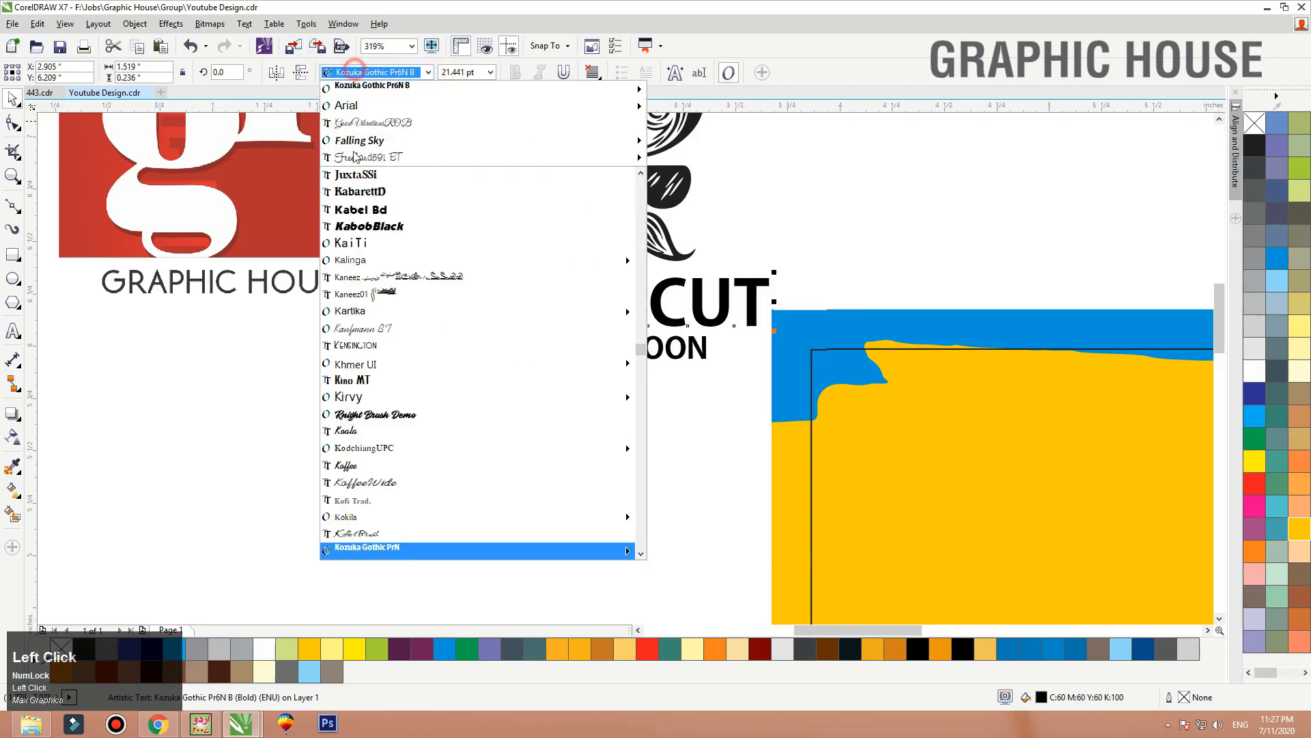
left_click(376, 210)
left_click(653, 348, "shift")
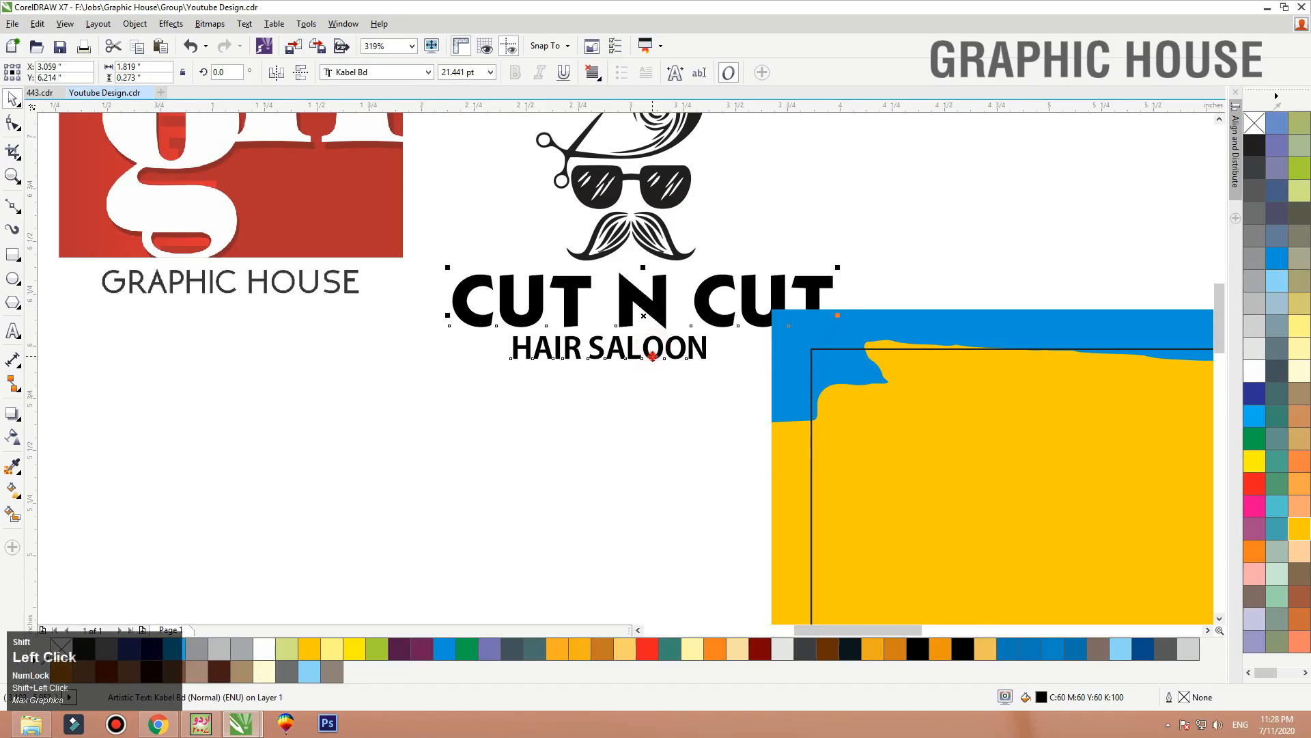
Move the icon and both text lines onto the yellow brush shape and bring them to the front
scroll(638, 366, "down", 3)
left_click_drag(529, 427, 756, 223)
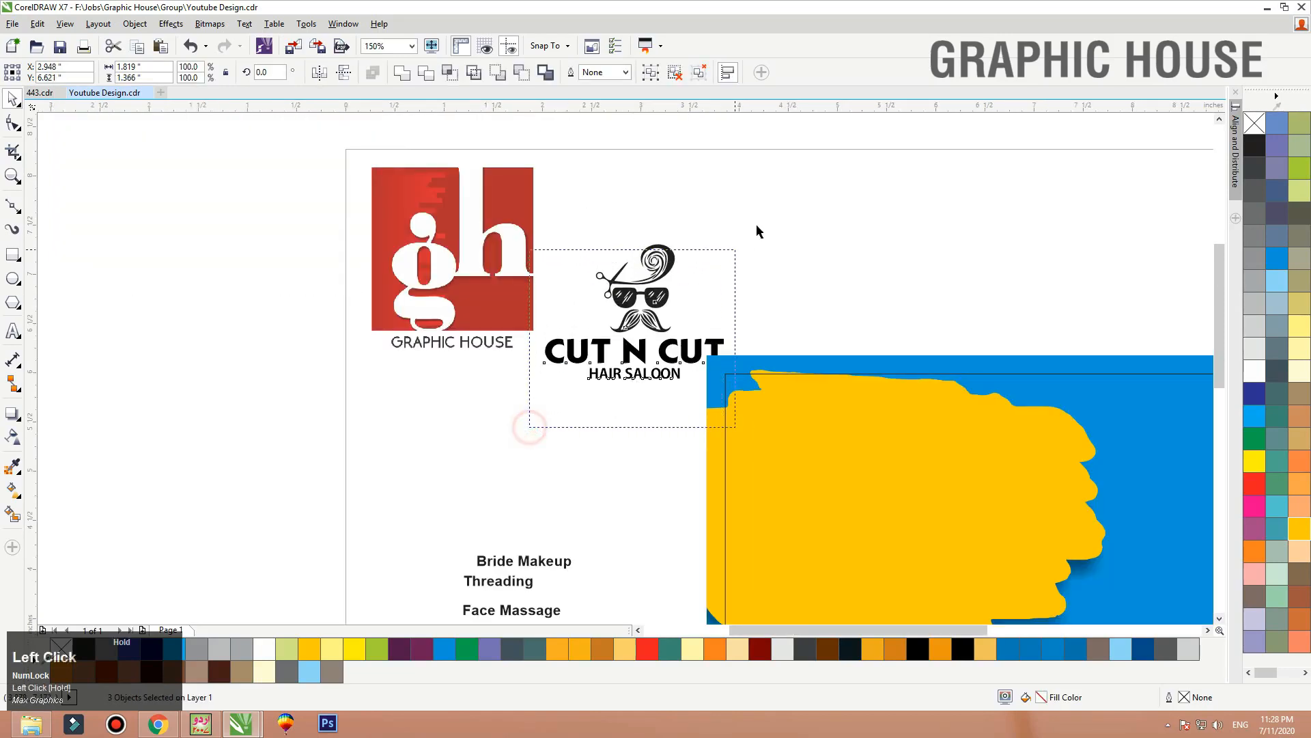
left_click_drag(657, 316, 885, 505)
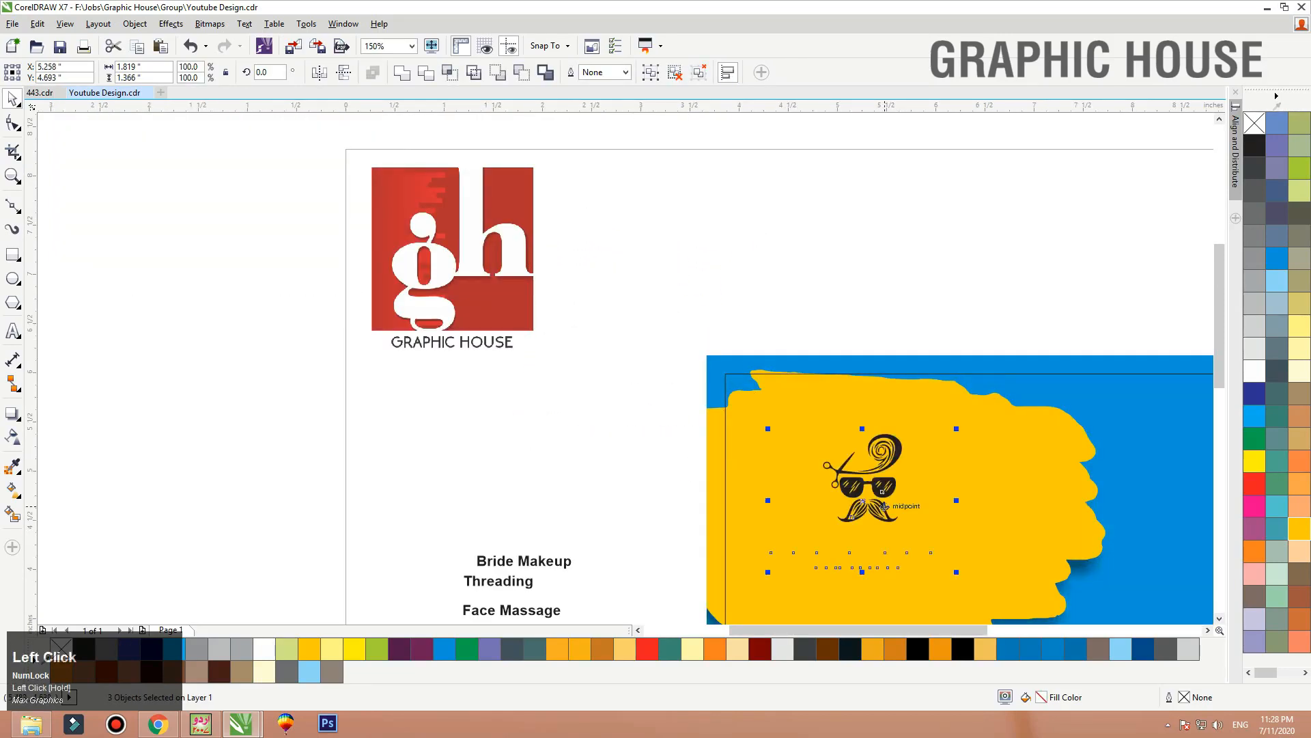
key("shift+Page_Up")
left_click(598, 279)
Move HAIR SALOON slightly down and shrink CUT N CUT to about 17.5 pt
key("F3")
key("F2")
left_click_drag(661, 413, 928, 480)
key("F3")
key("F2")
left_click_drag(381, 207, 915, 519)
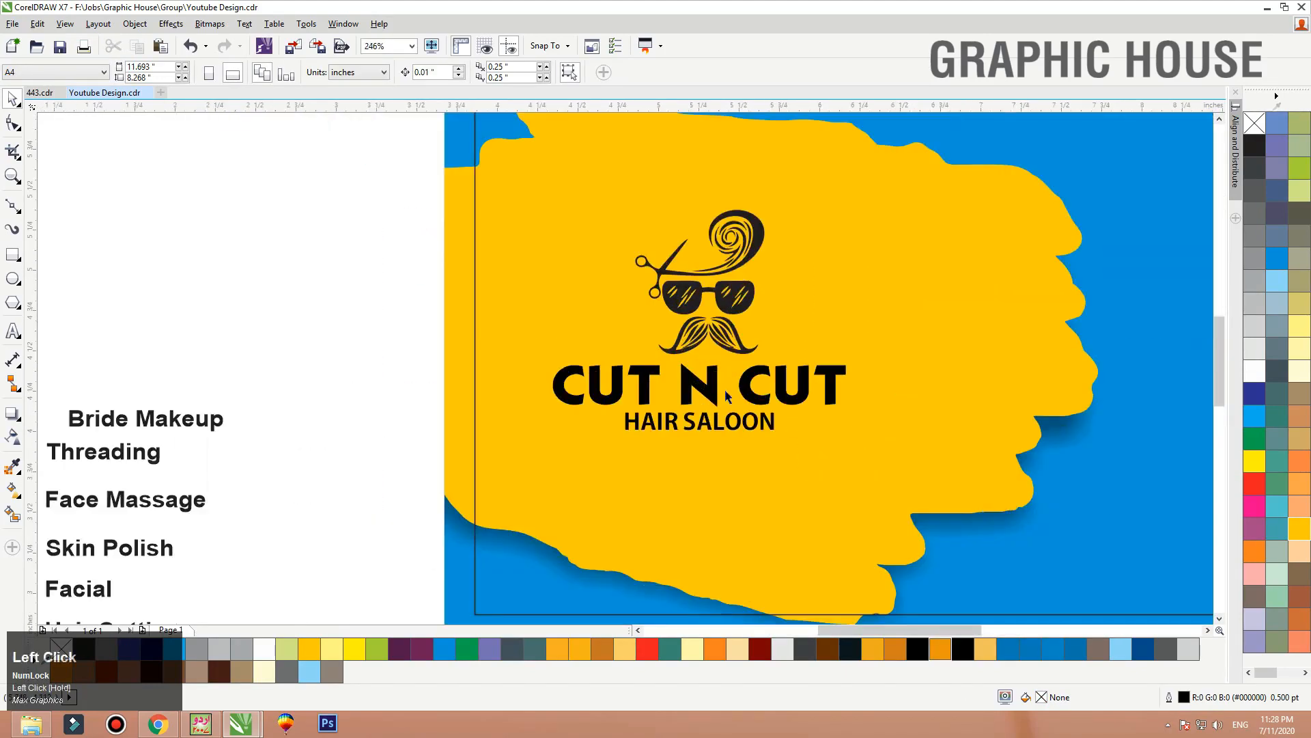
mouse_move(762, 430)
left_mouse_down()
mouse_move(762, 463)
mouse_move(762, 452)
left_mouse_up()
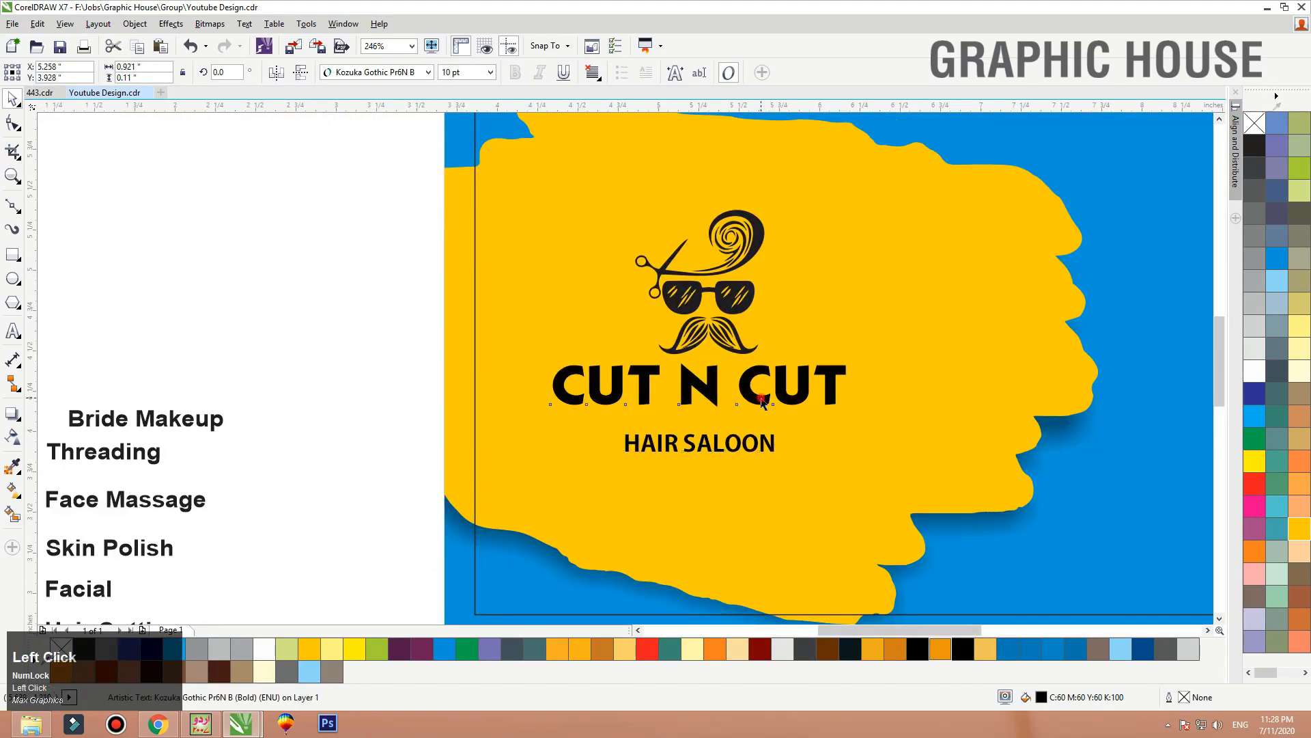
left_click(760, 394)
left_click_drag(852, 360, 828, 355)
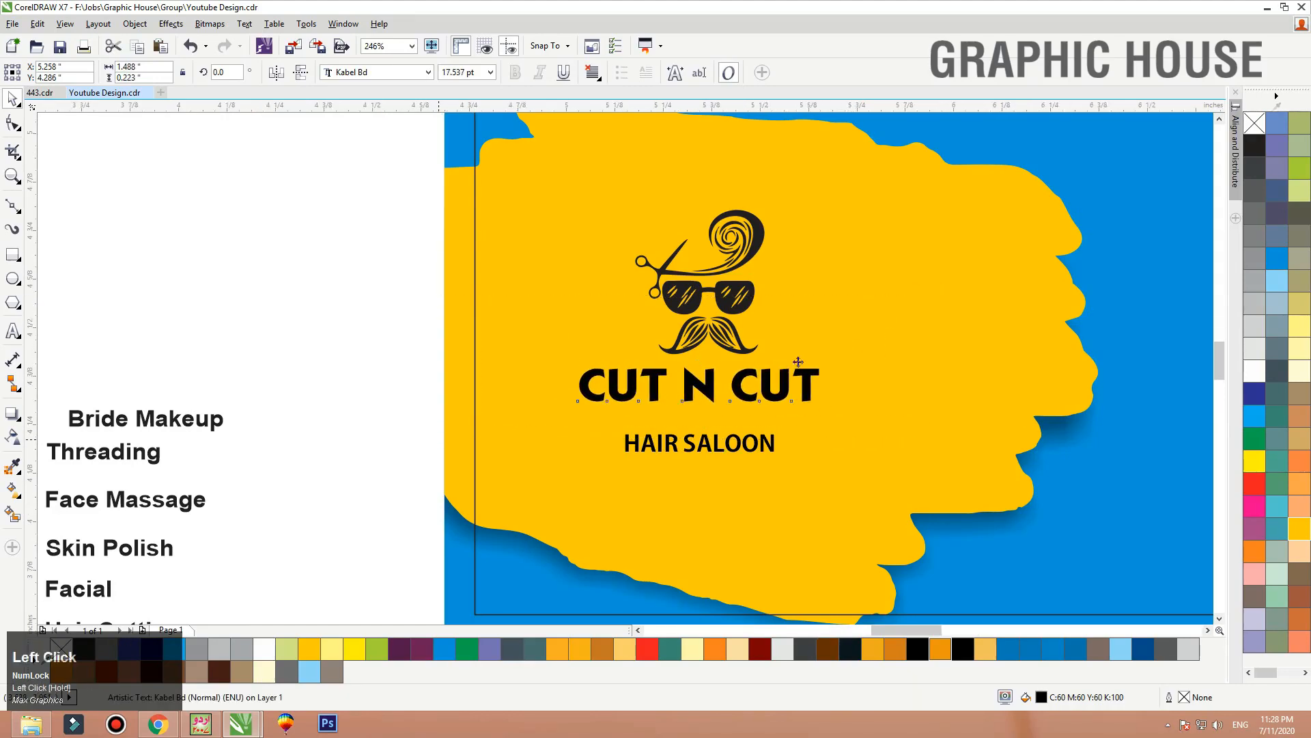
Convert CUT N CUT to curves and draw a thin rectangle about 1.92 by 0.042 inches across the letters
scroll(724, 369, "up", 3)
key("ctrl+q")
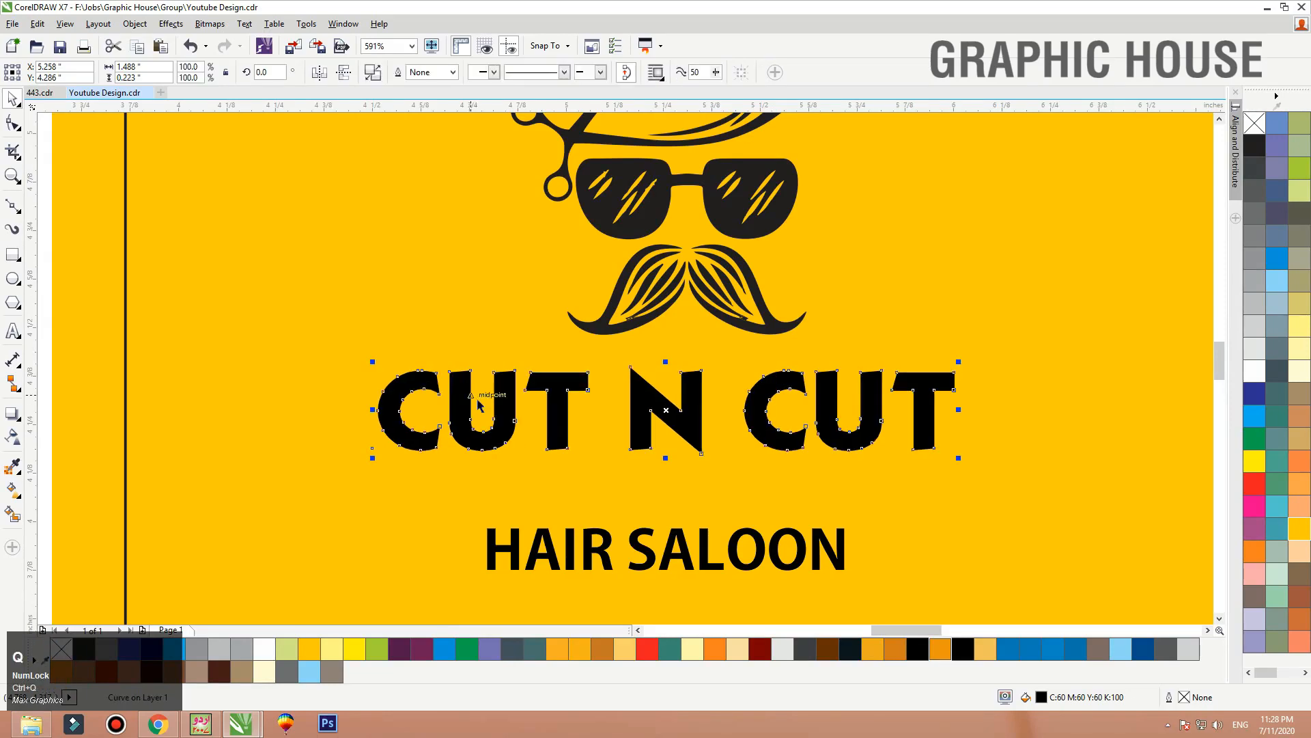
left_click(12, 255)
left_click_drag(315, 409, 1061, 437)
key("space")
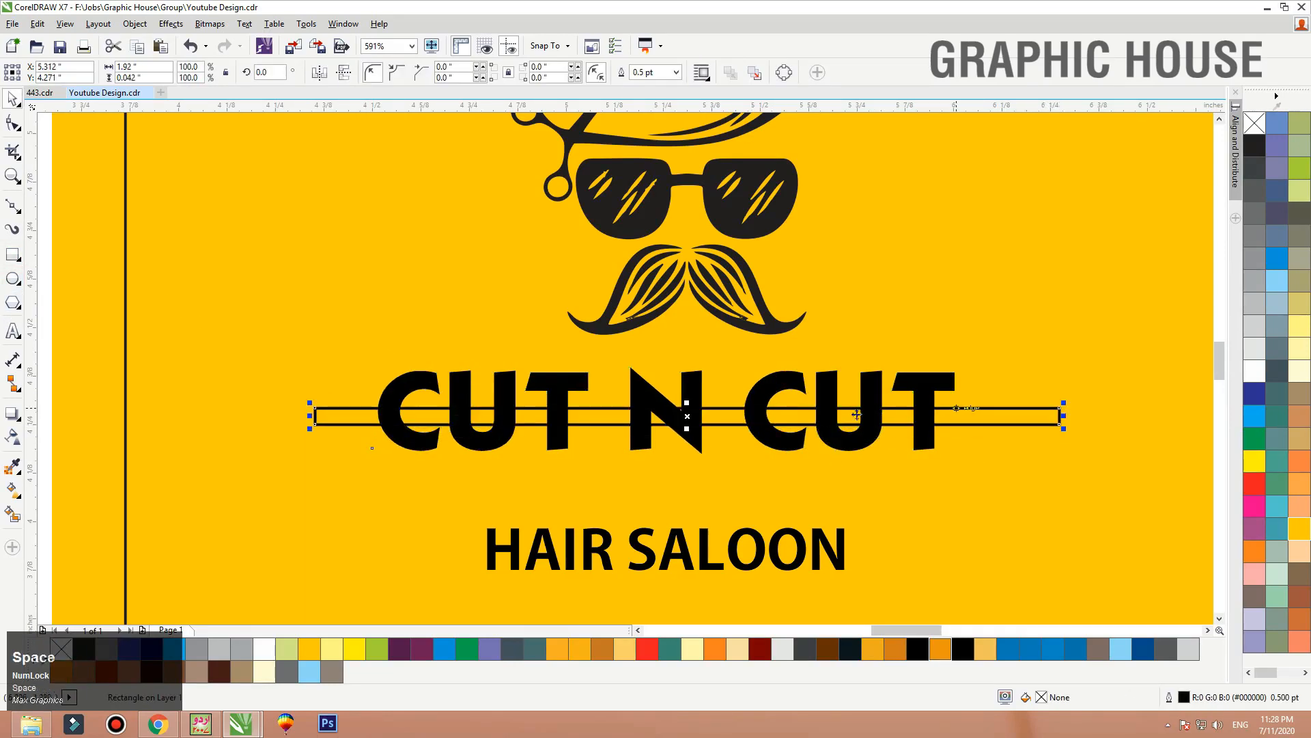
Fill the thin rectangle with red (M100 Y100) and remove its outline
left_click(1248, 462)
right_click(1259, 125)
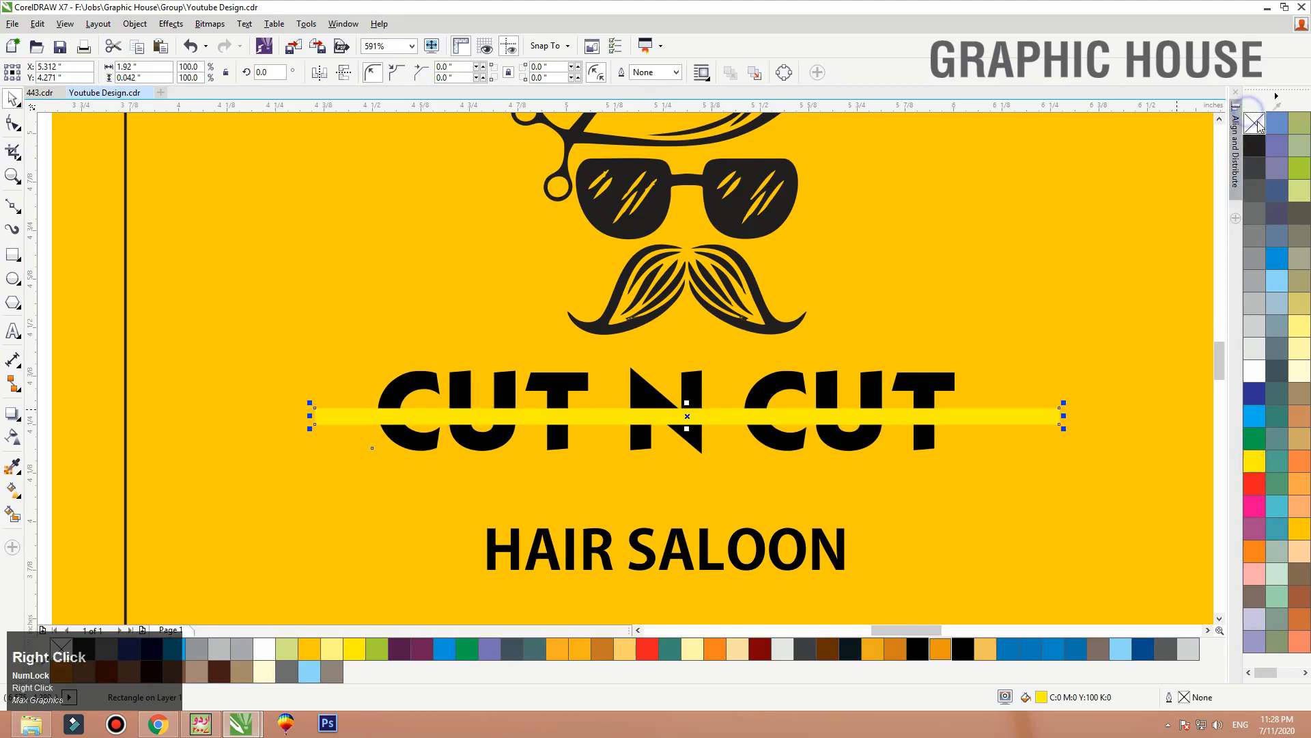
left_click(1300, 168)
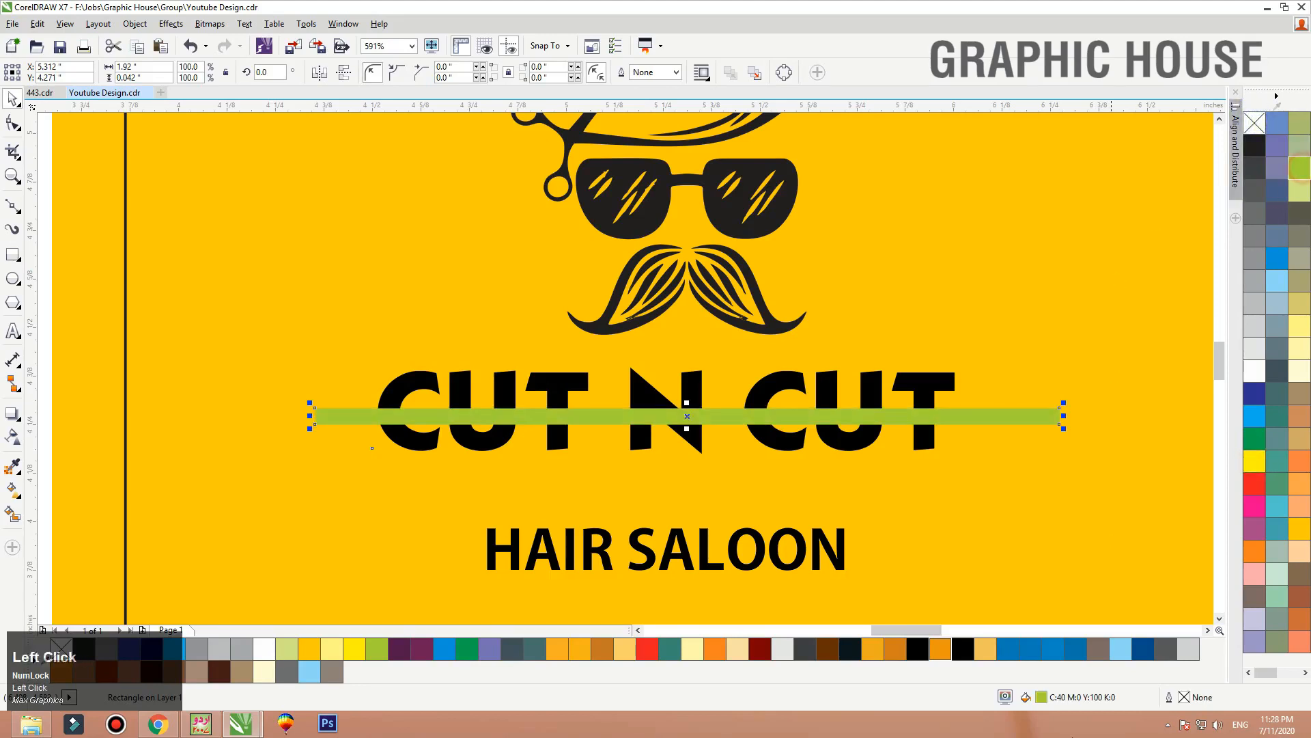
left_click(1257, 484)
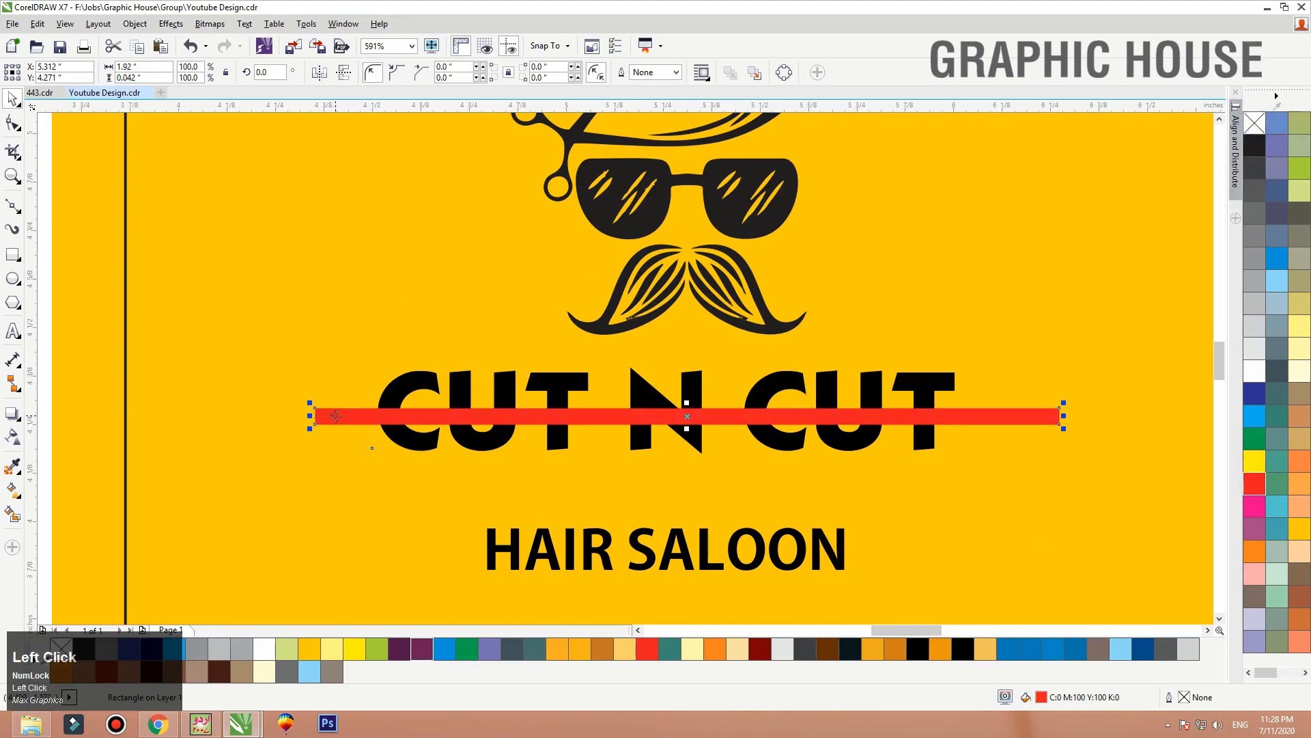
Skew the red bar's ends into a slanted strip rising to the right by about 2.8° across the CUT N CUT letters
left_click_drag(309, 417, 309, 431)
left_click_drag(1061, 416, 1064, 398)
left_click_drag(635, 500, 635, 499)
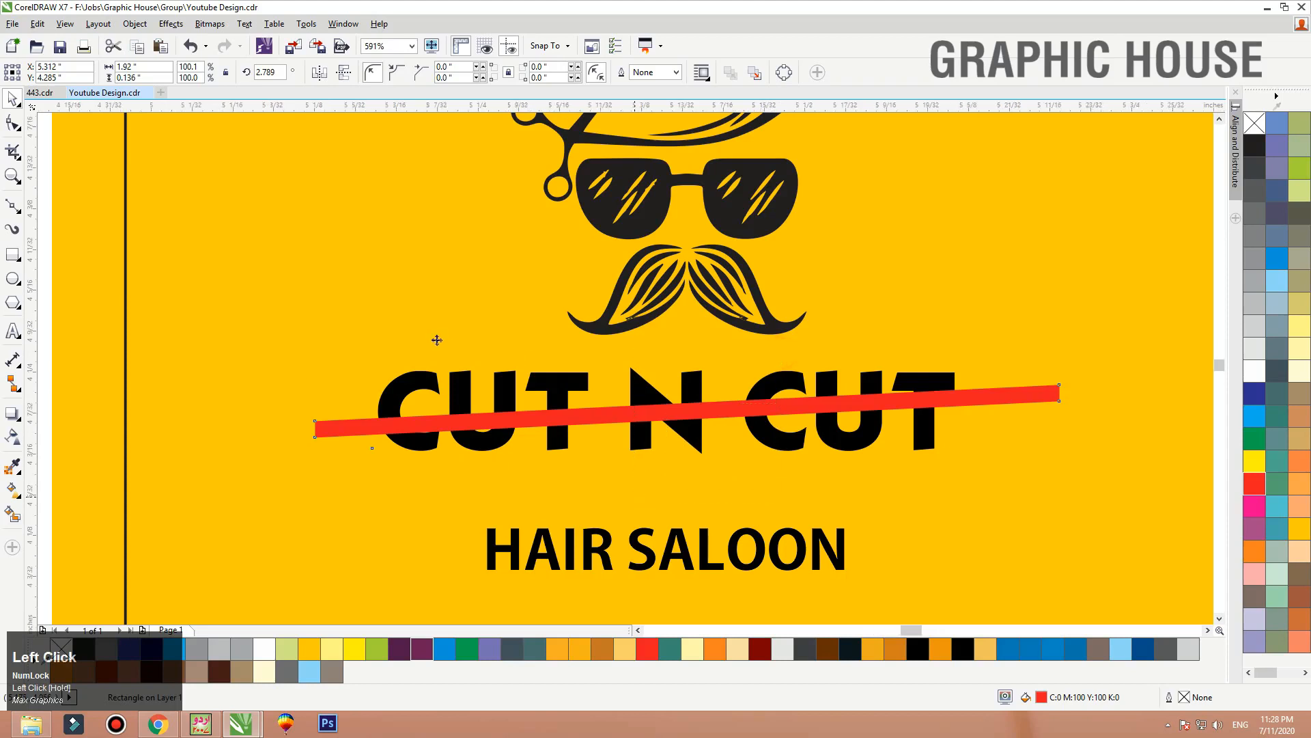
Thin the red strip to about 0.099 inches overall height, trim it out of the CUT N CUT letters and delete it
left_click_drag(560, 405, 562, 410)
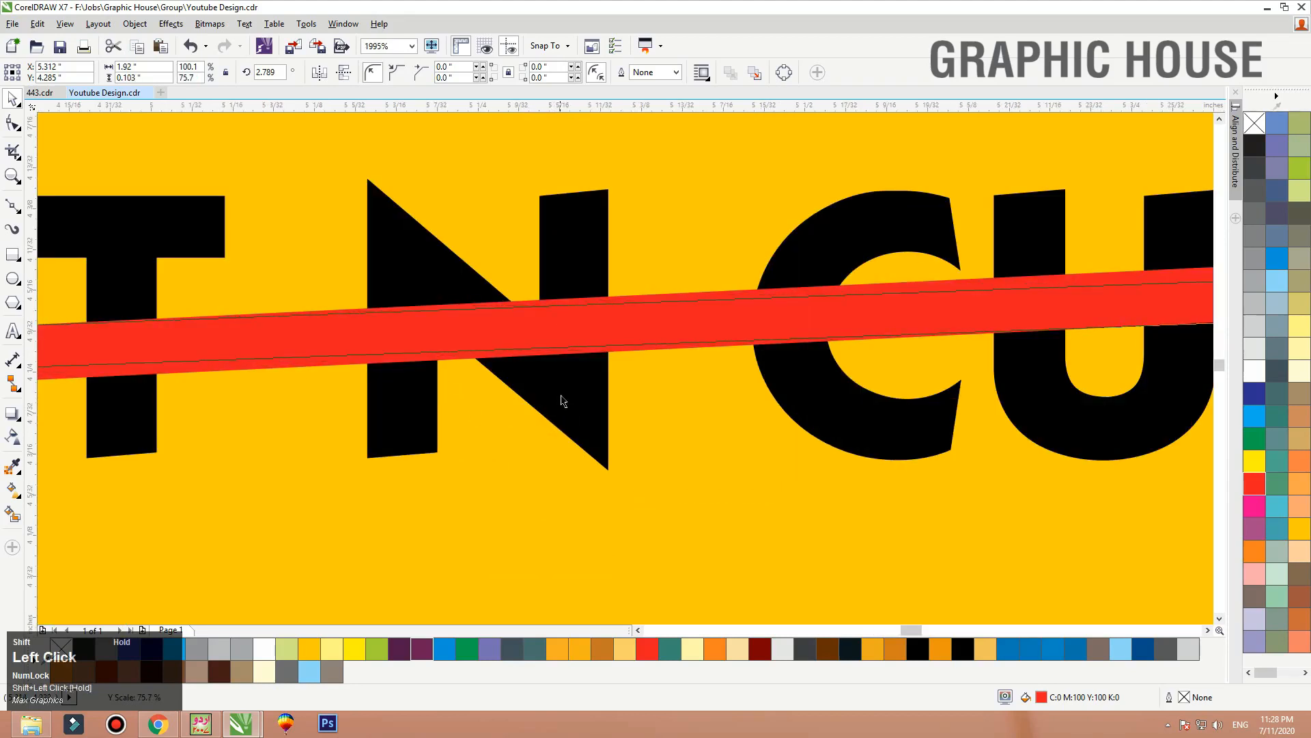
key("F3")
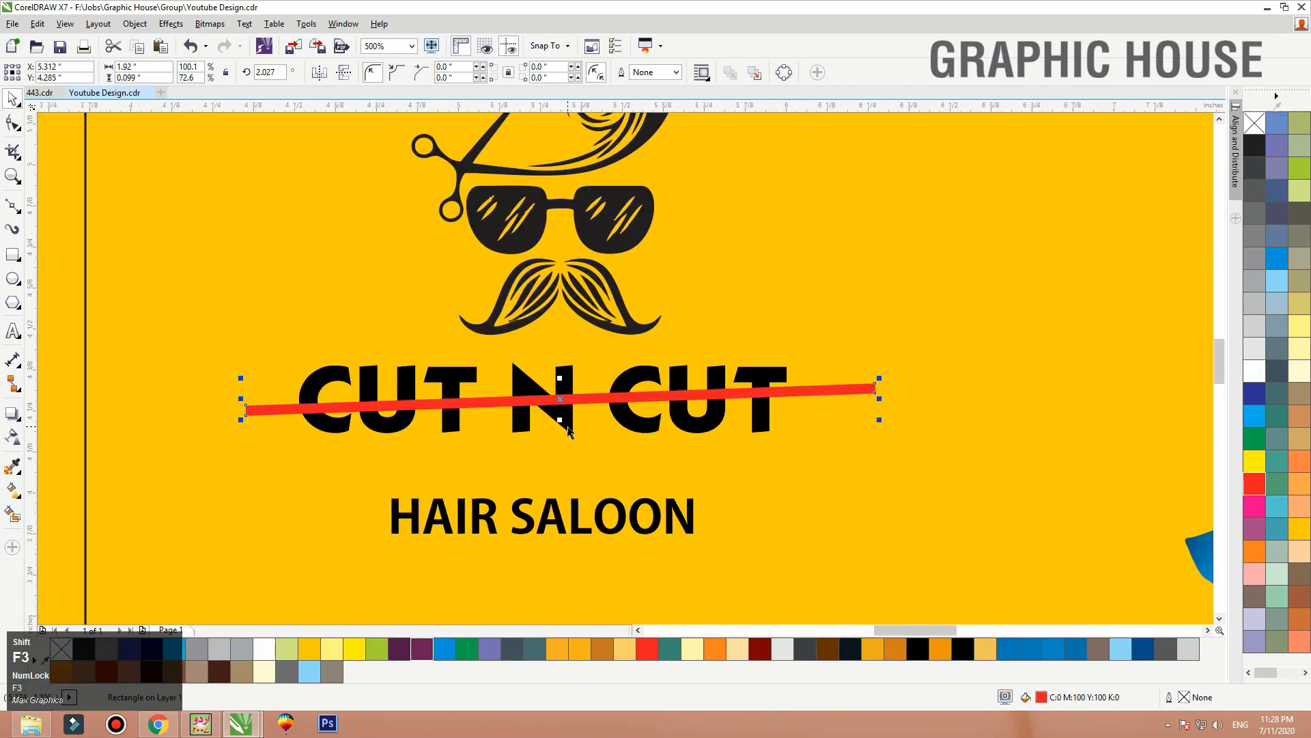
left_click(568, 428, "shift")
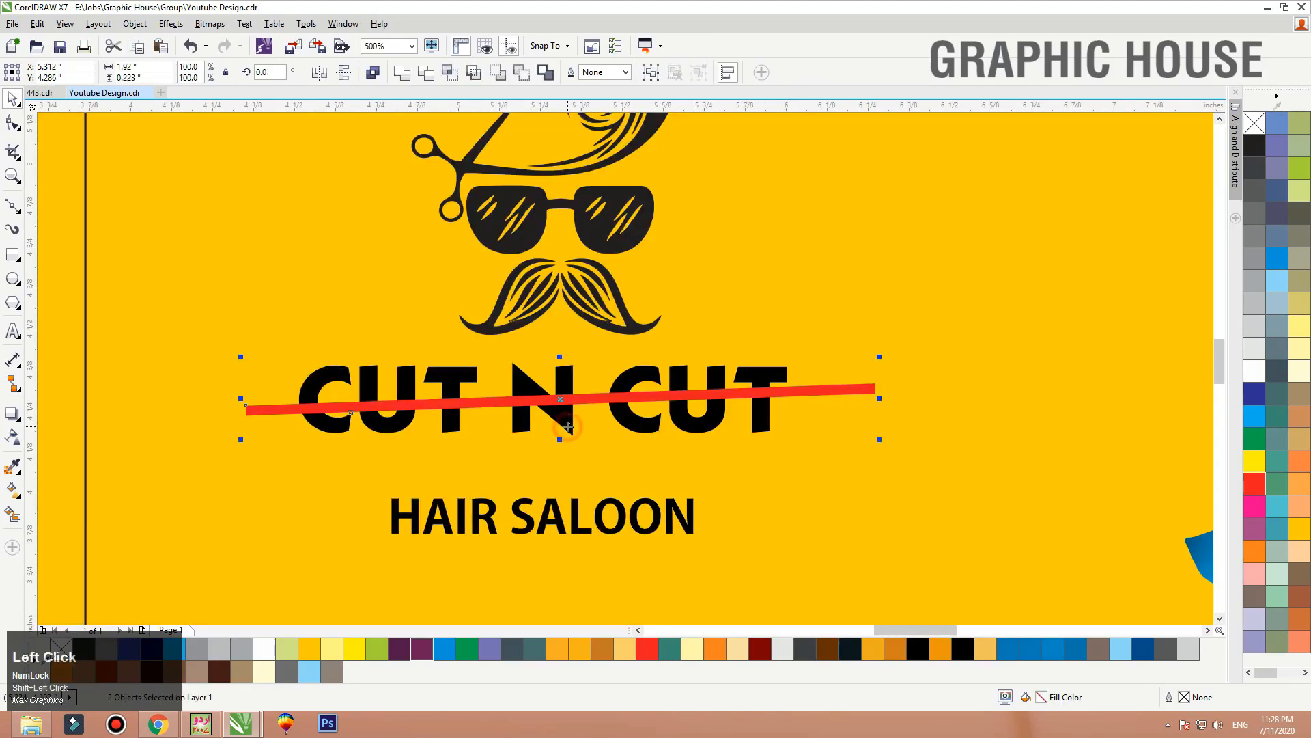
left_click(429, 75)
left_click(832, 388)
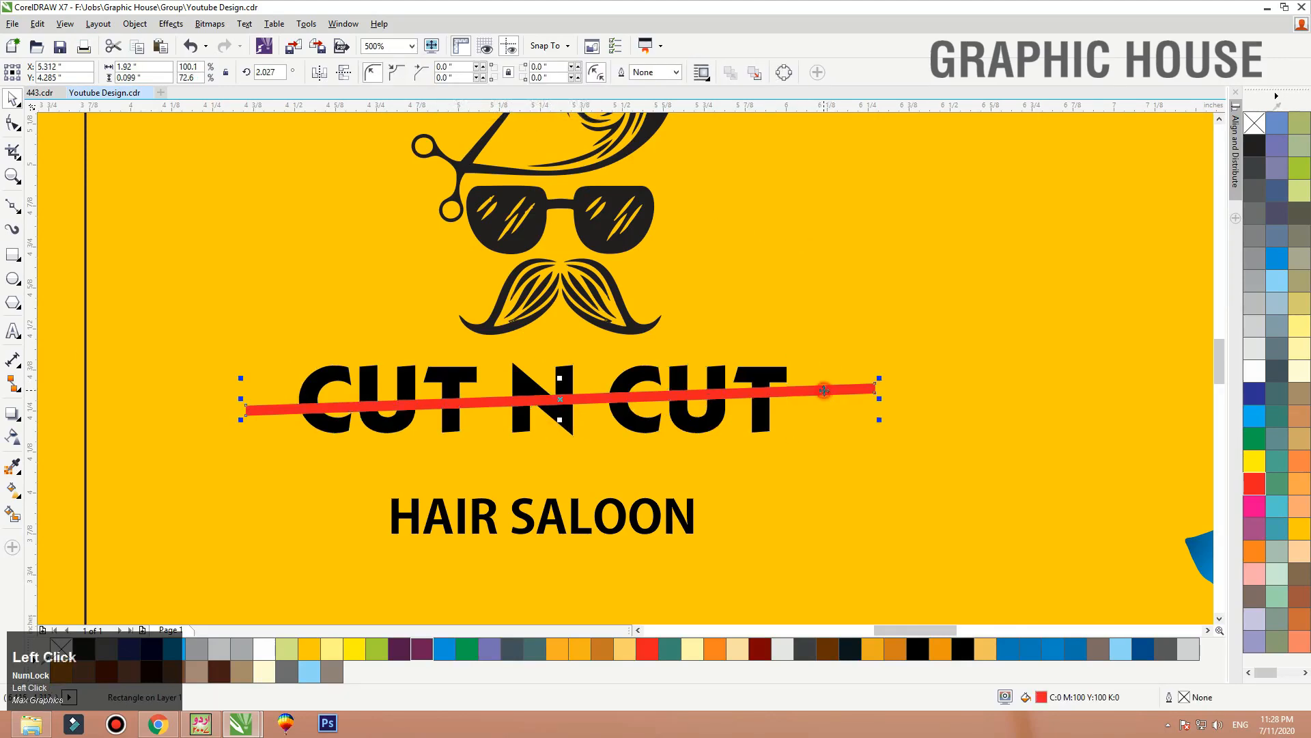
key("Delete")
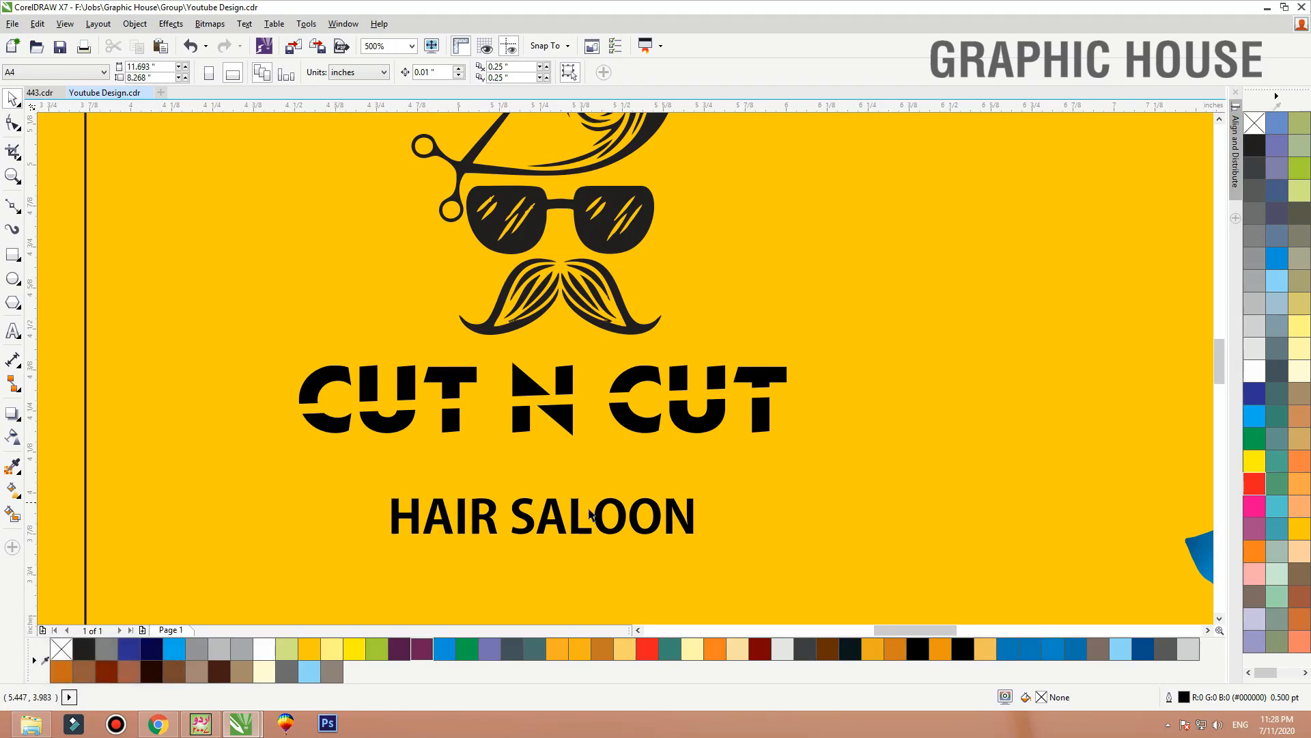
Move HAIR SALOON up directly beneath CUT N CUT and widen its letter spacing
left_click_drag(576, 523, 576, 467)
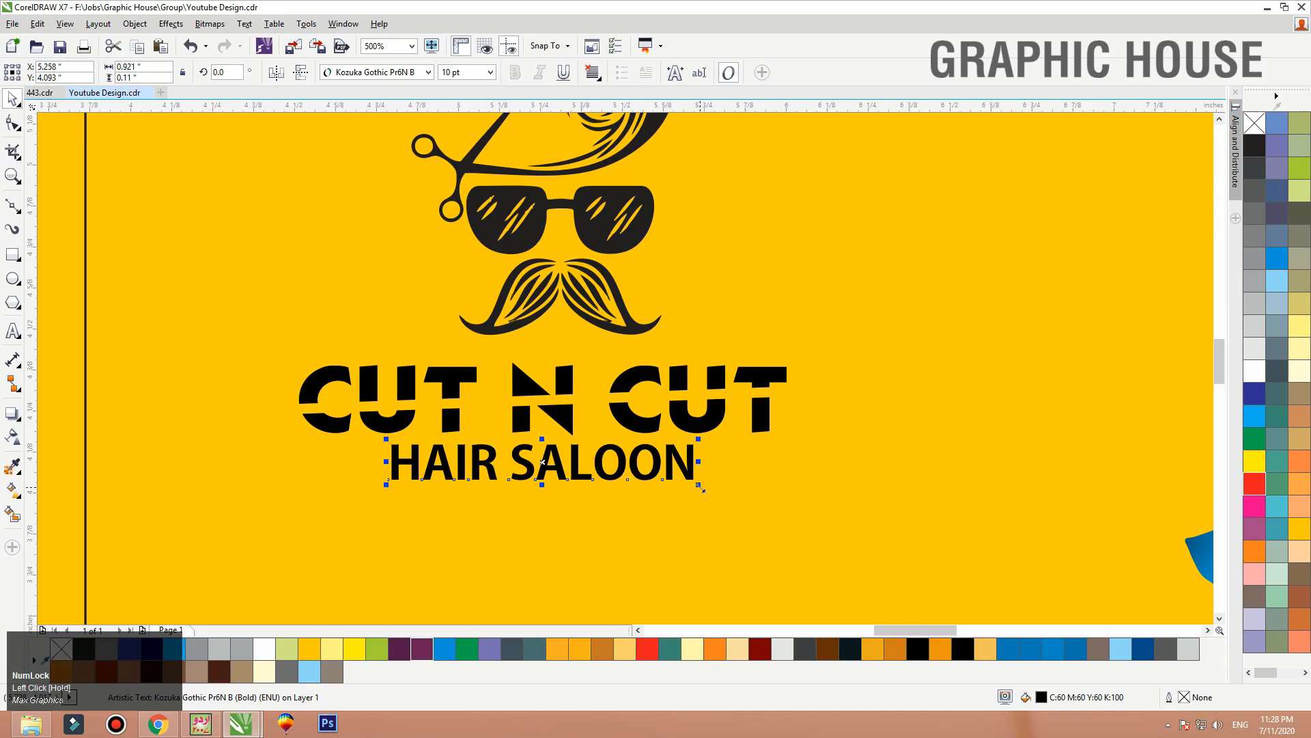
left_click_drag(702, 489, 772, 485)
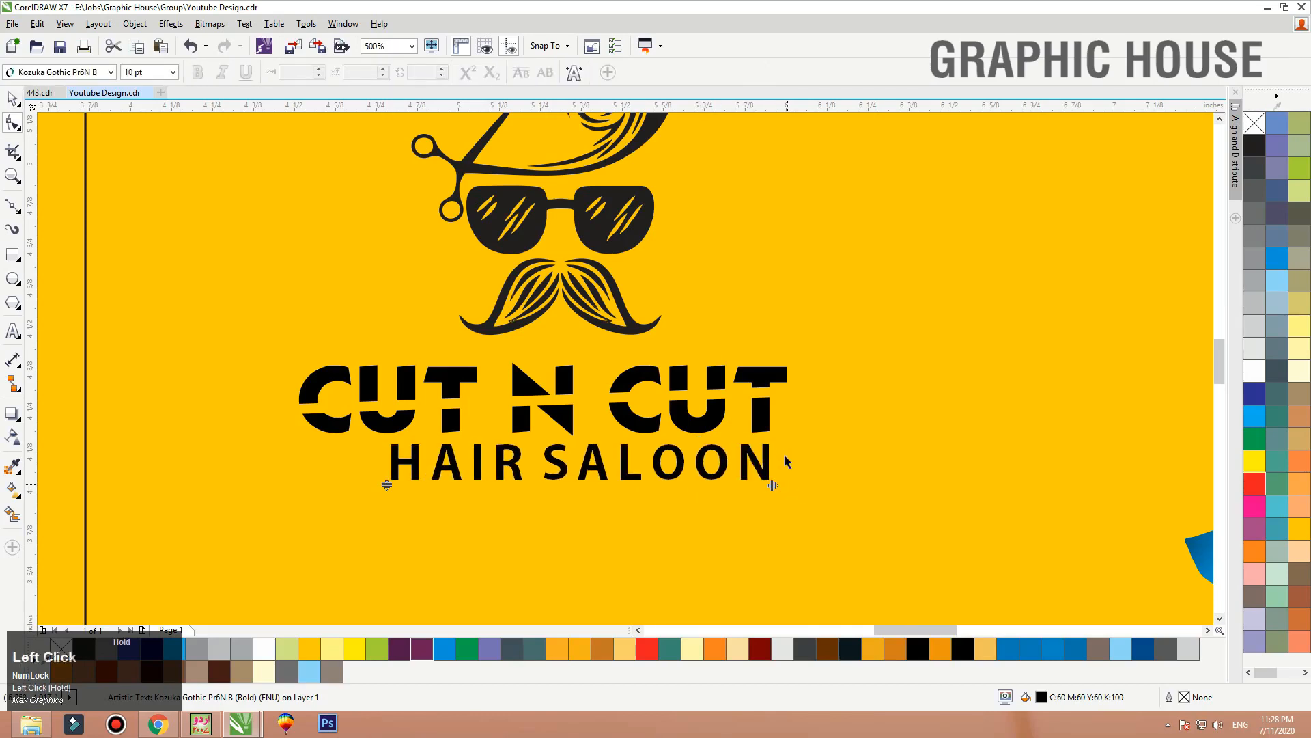
key("space")
Centre HAIR SALOON, CUT N CUT and the barber icon horizontally on one another
left_click(768, 418, "shift")
key("c")
key("F3")
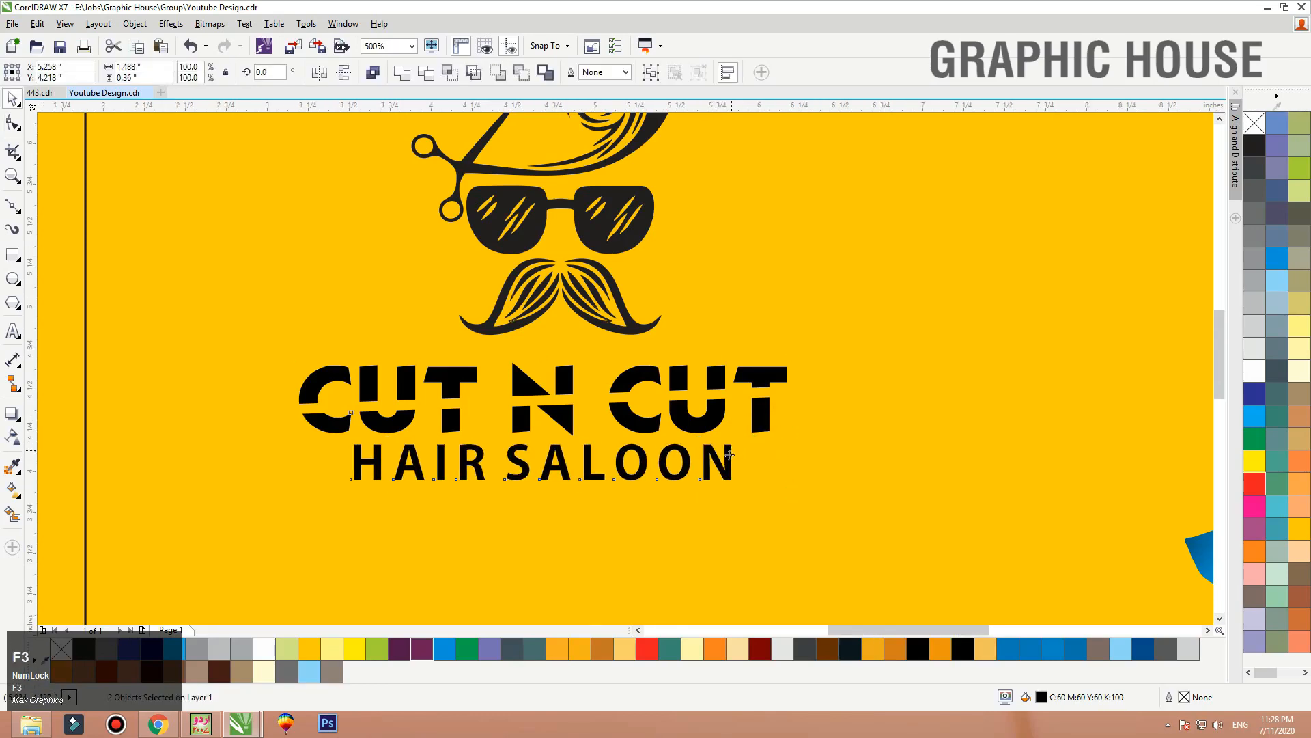
left_click_drag(234, 196, 814, 503)
key("c")
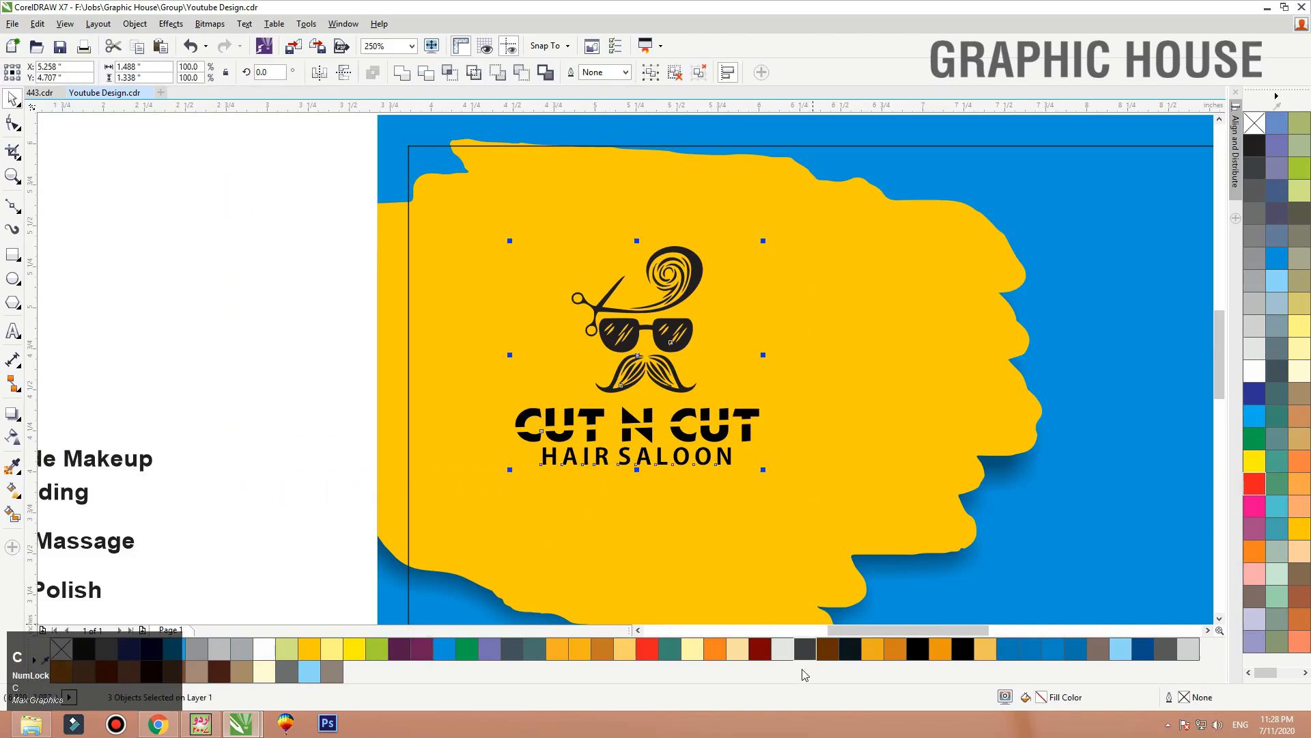
Fill the icon and lettering with black (K100) and nudge both text lines slightly up toward the moustache
left_click(1261, 146)
left_click(207, 275)
left_click_drag(284, 429, 580, 468)
left_click_drag(264, 351, 802, 509)
key("Up")
key("Up")
key("Up")
key("Up")
left_click(354, 487)
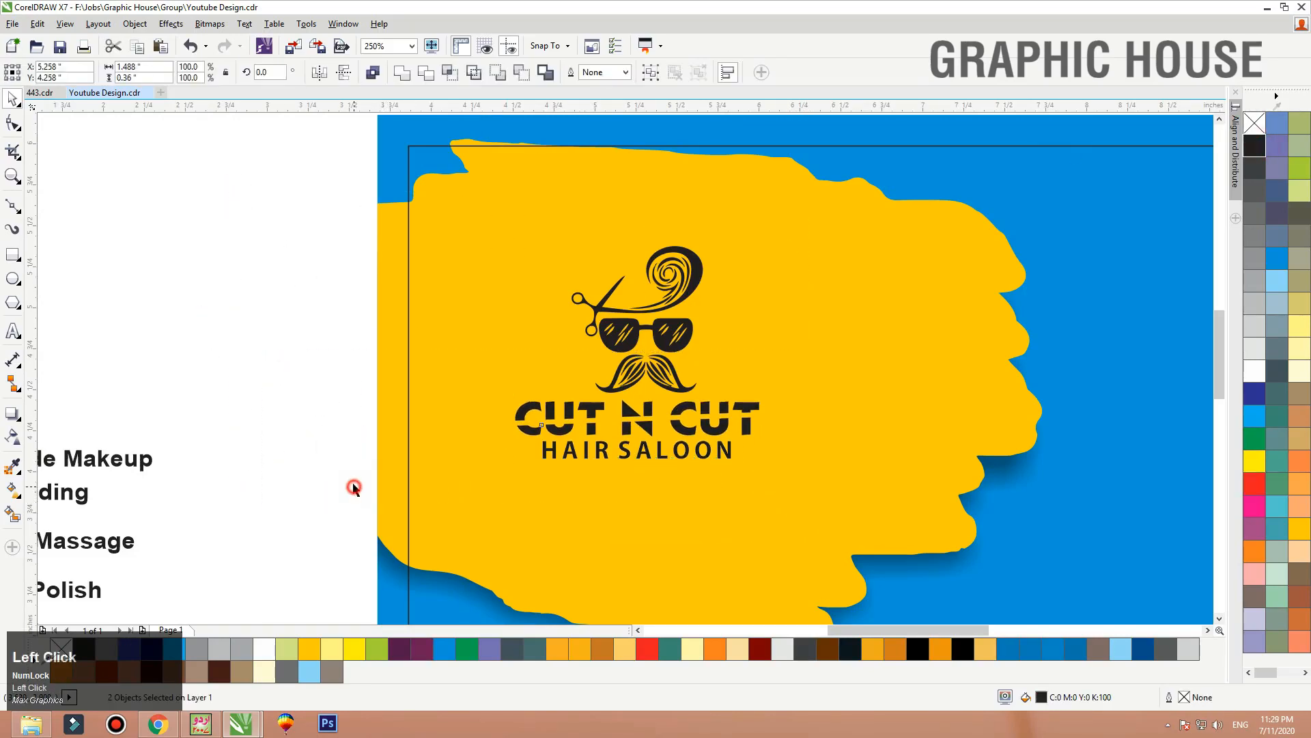
left_click_drag(342, 526, 850, 380)
key("Down")
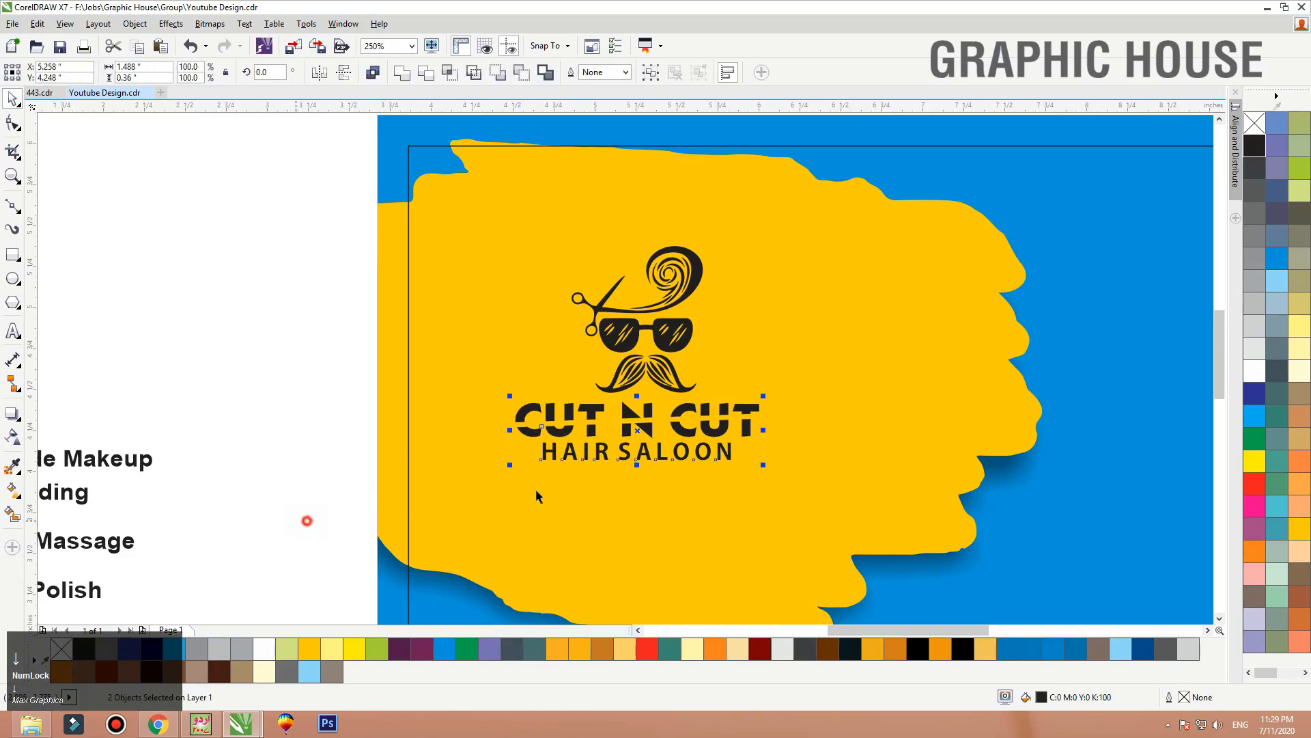
Group the barber icon with both text lines and enlarge the group to about 163.7% on the yellow brush shape
left_click_drag(306, 520, 853, 203)
key("ctrl+g")
scroll(572, 447, "down", 1)
key("F2")
left_click_drag(366, 249, 915, 568)
left_click_drag(670, 264, 731, 208)
mouse_move(621, 320)
left_mouse_down()
mouse_move(637, 342)
mouse_move(622, 330)
left_mouse_up()
Ungroup the logo from its lettering and fill the barber icon with white
left_click(448, 73)
left_click(209, 319)
key("ctrl+z")
left_click(1253, 373)
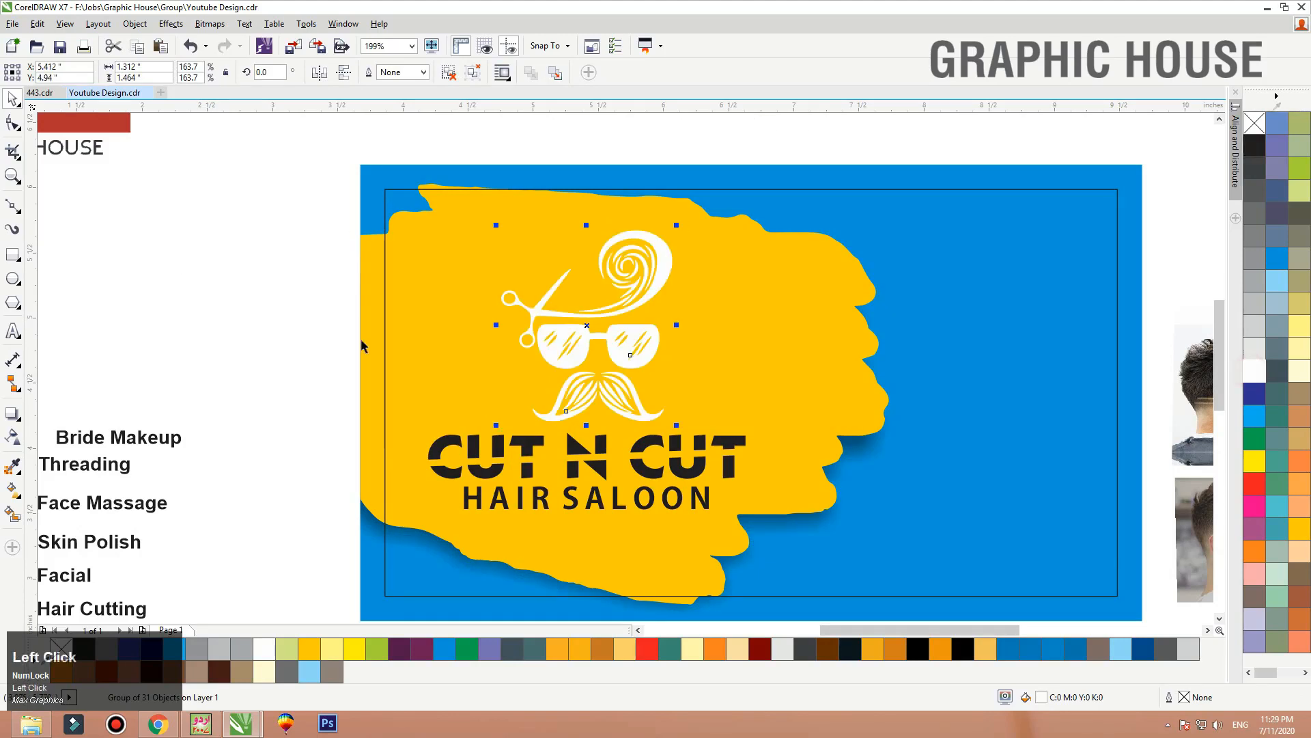
Give the white barber icon a drop shadow with opacity 88 and feathering 5
left_click_drag(586, 325, 606, 400)
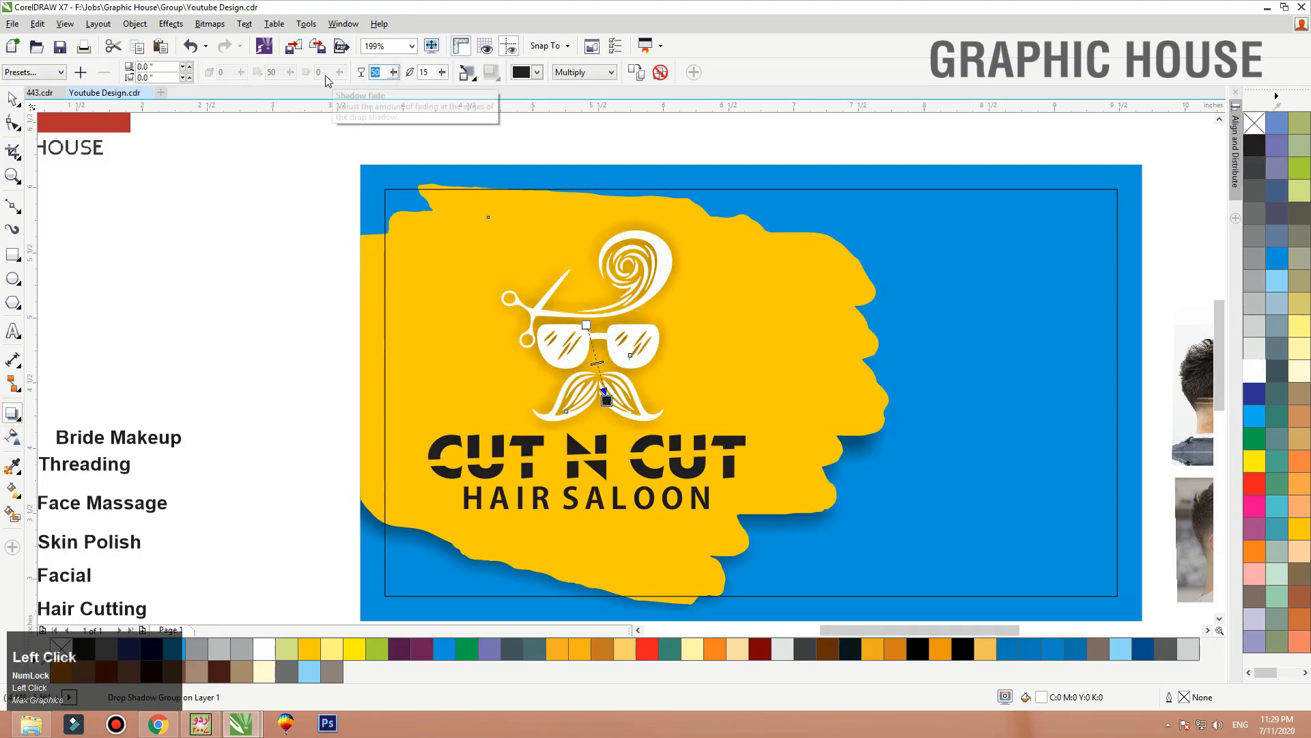
type("88")
key("Tab")
type("5")
key("Tab")
key("space")
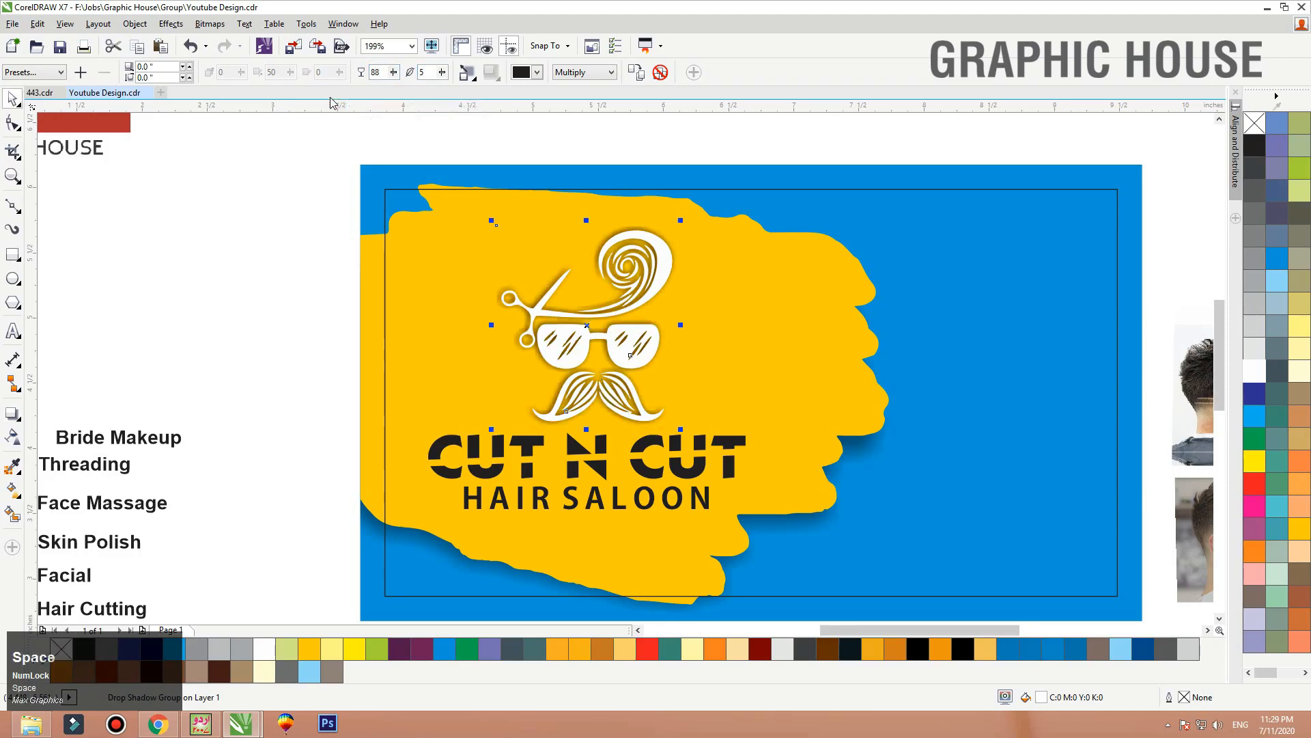
left_click(551, 260)
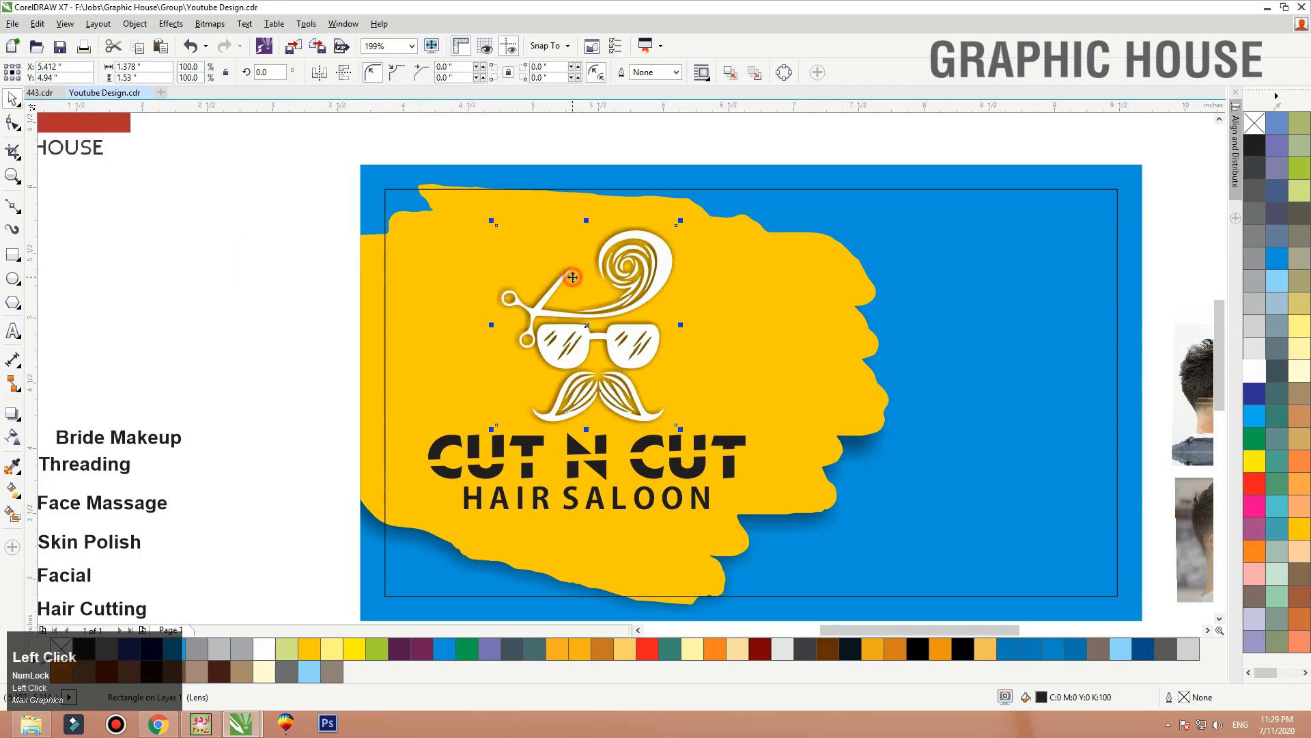
left_click(164, 455)
Fill HAIR SALOON with white and place a duplicate slightly above the original
left_click(655, 490)
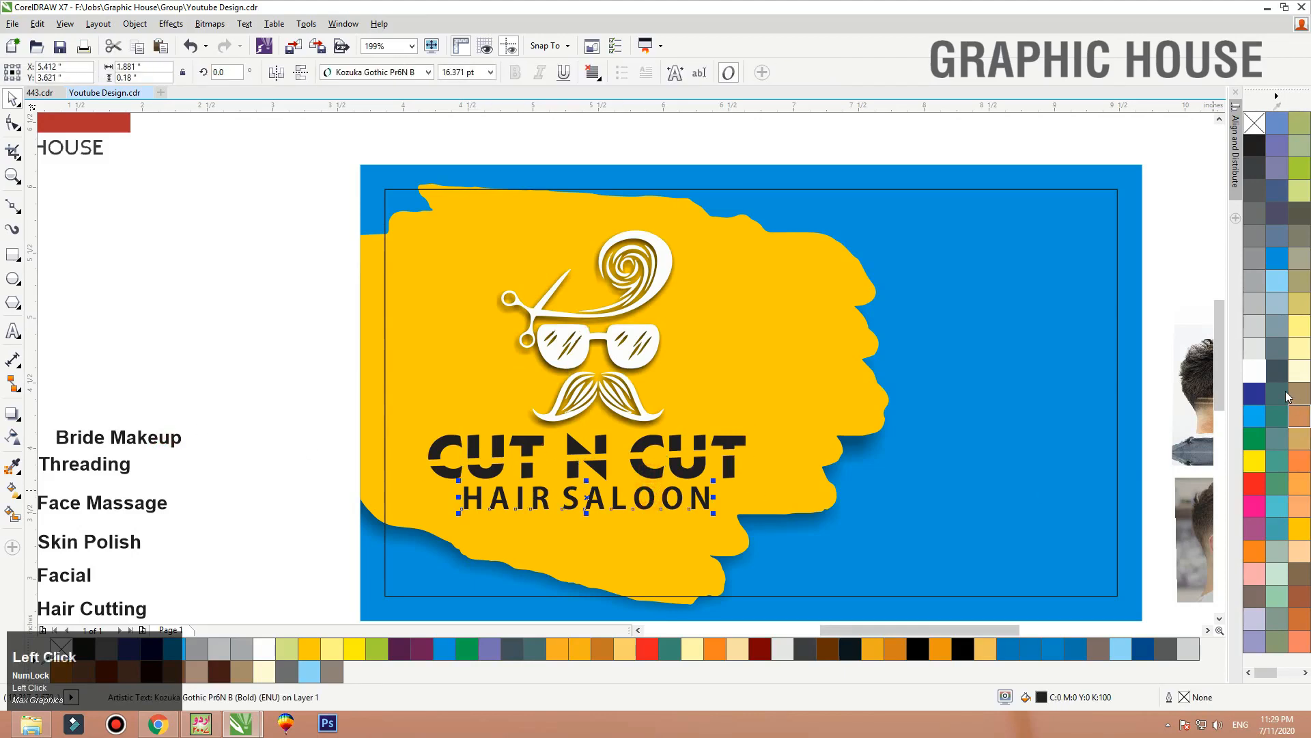
left_click(1260, 373)
key("shift+F2")
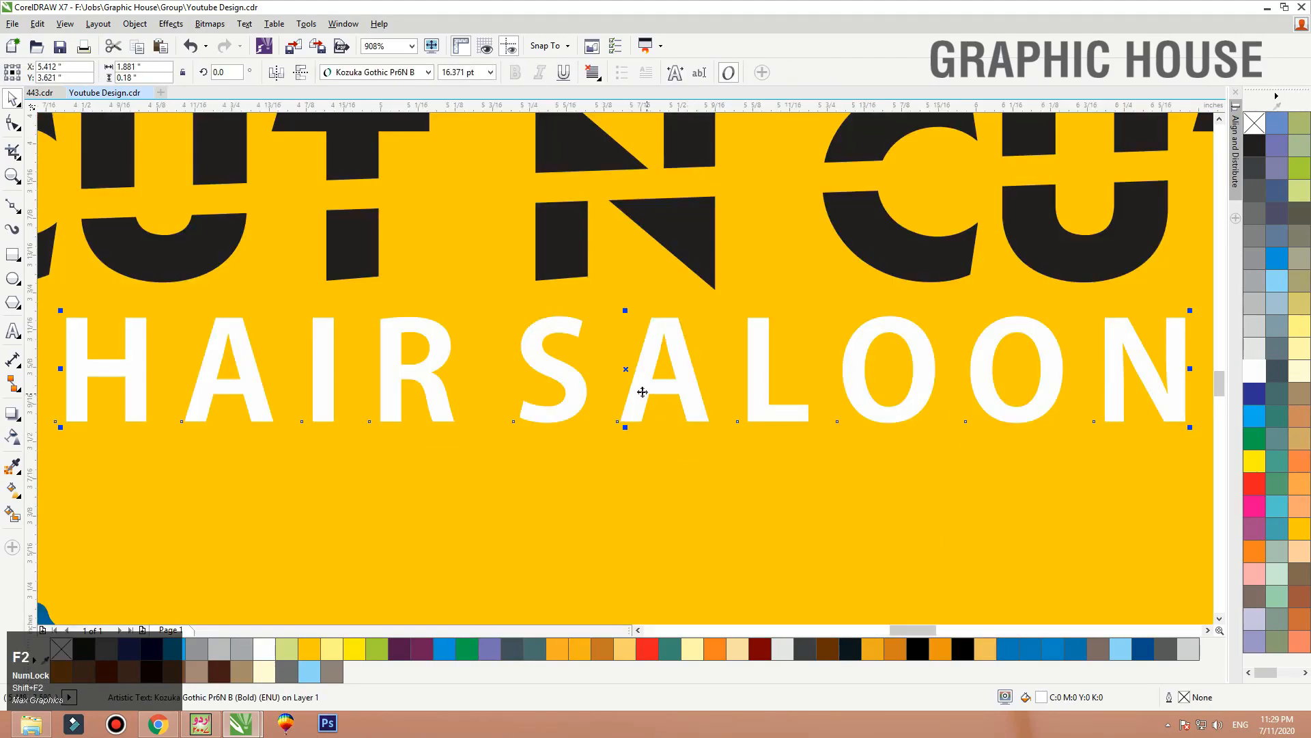
left_click_drag(642, 391, 647, 378)
right_click(641, 383)
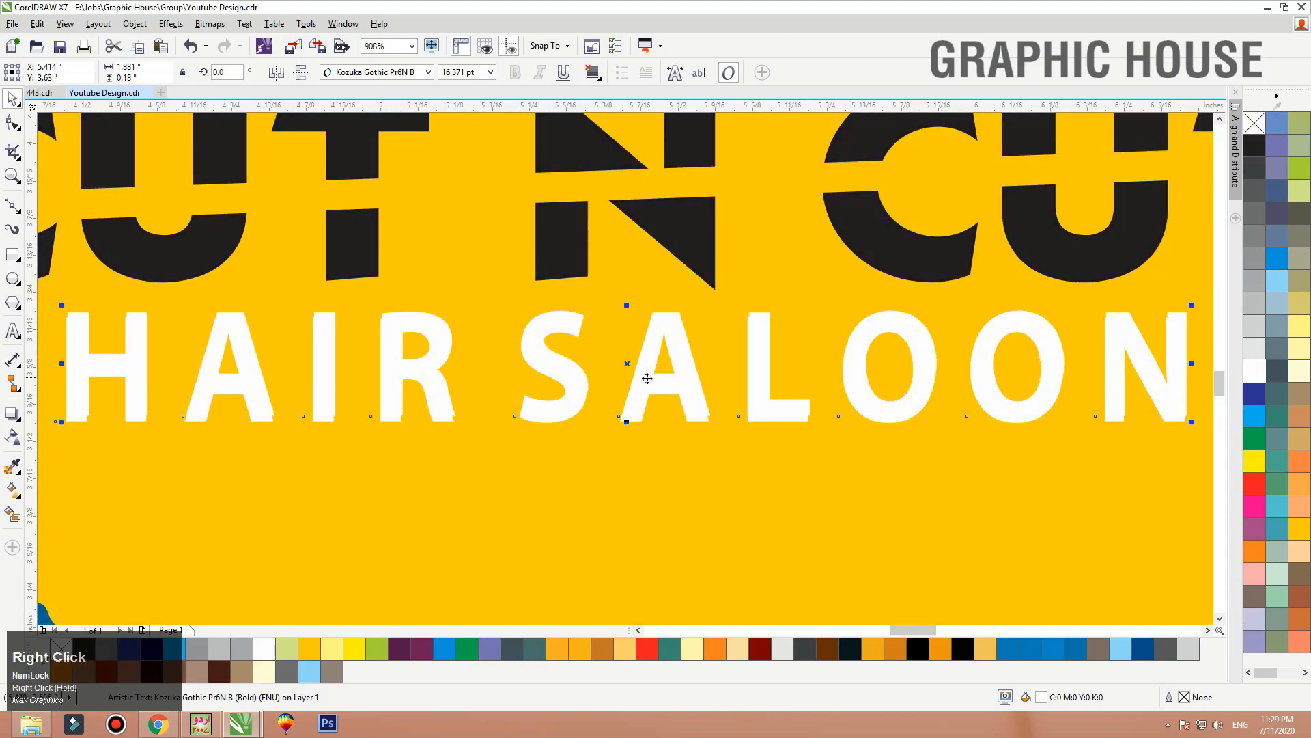
left_click(640, 428)
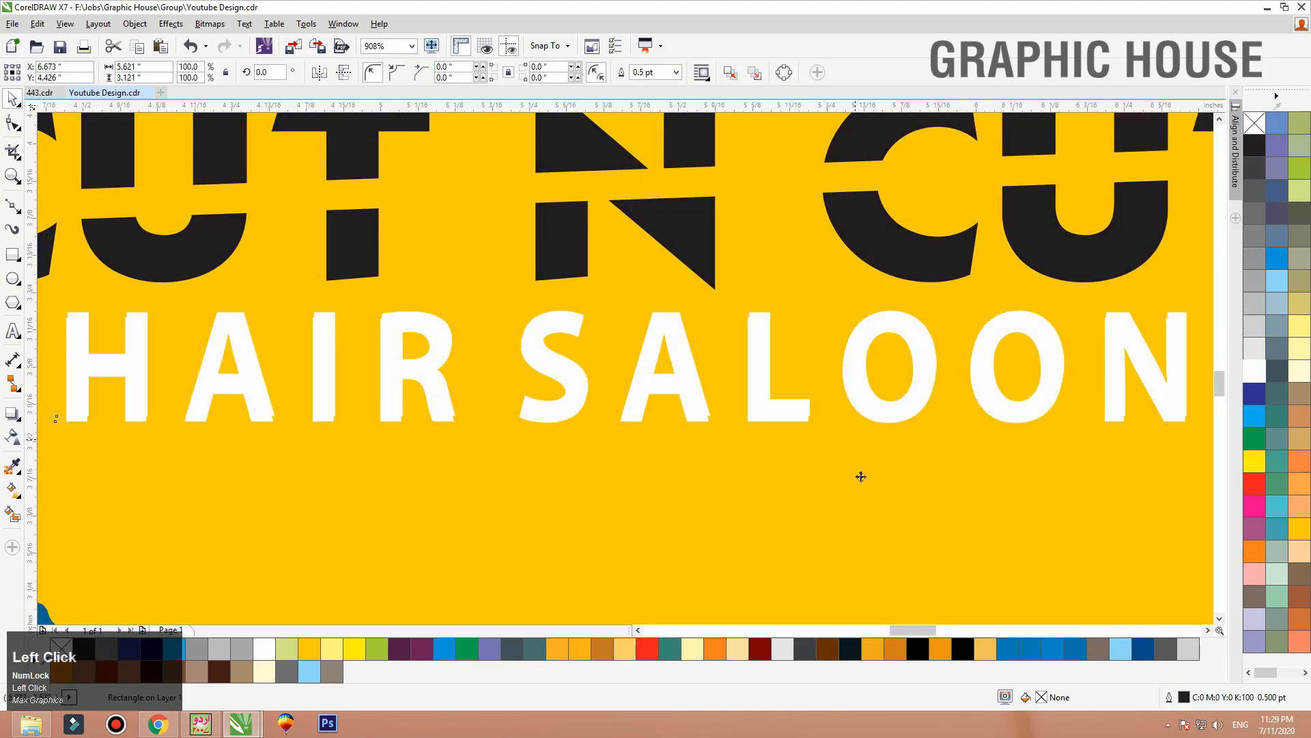
Shift the lower HAIR SALOON copy slightly right and down and fill it with black as a hard shadow
mouse_move(884, 423)
left_mouse_down()
mouse_move(875, 433)
mouse_move(902, 418)
left_mouse_up()
left_click(1255, 145)
key("F3")
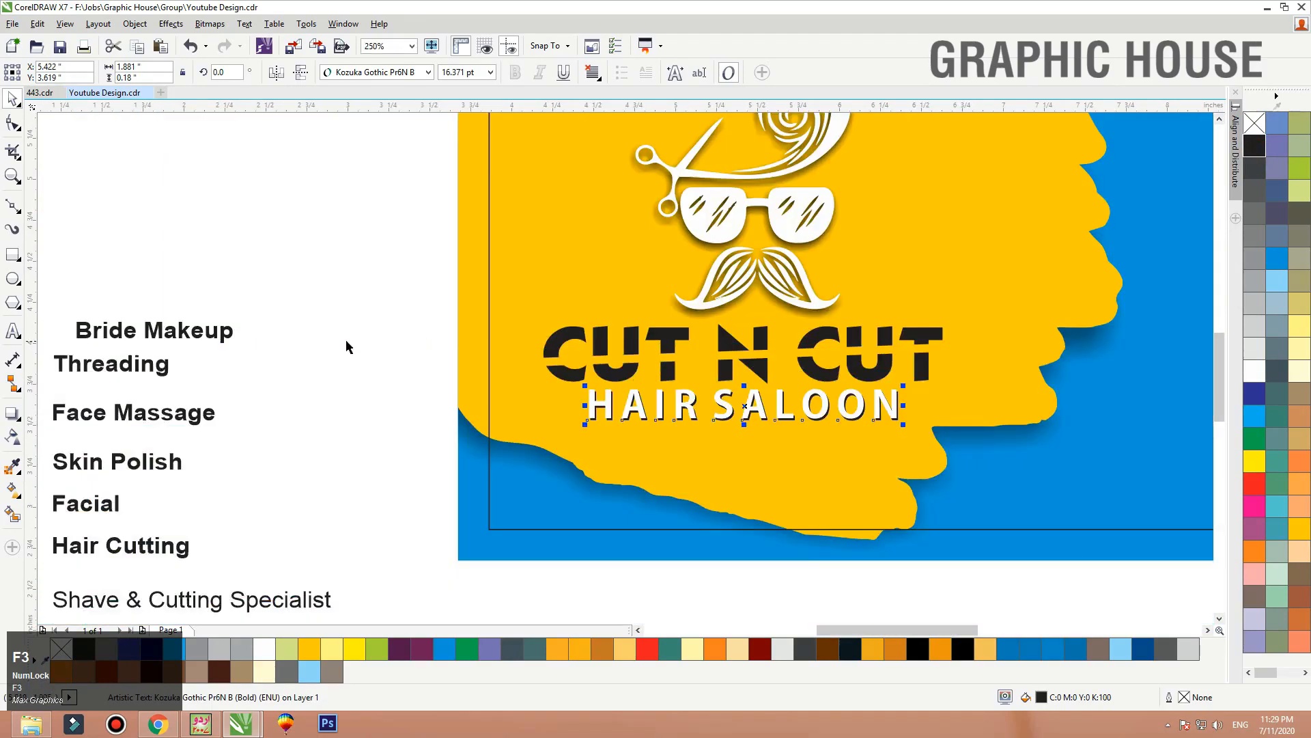
left_click(398, 314)
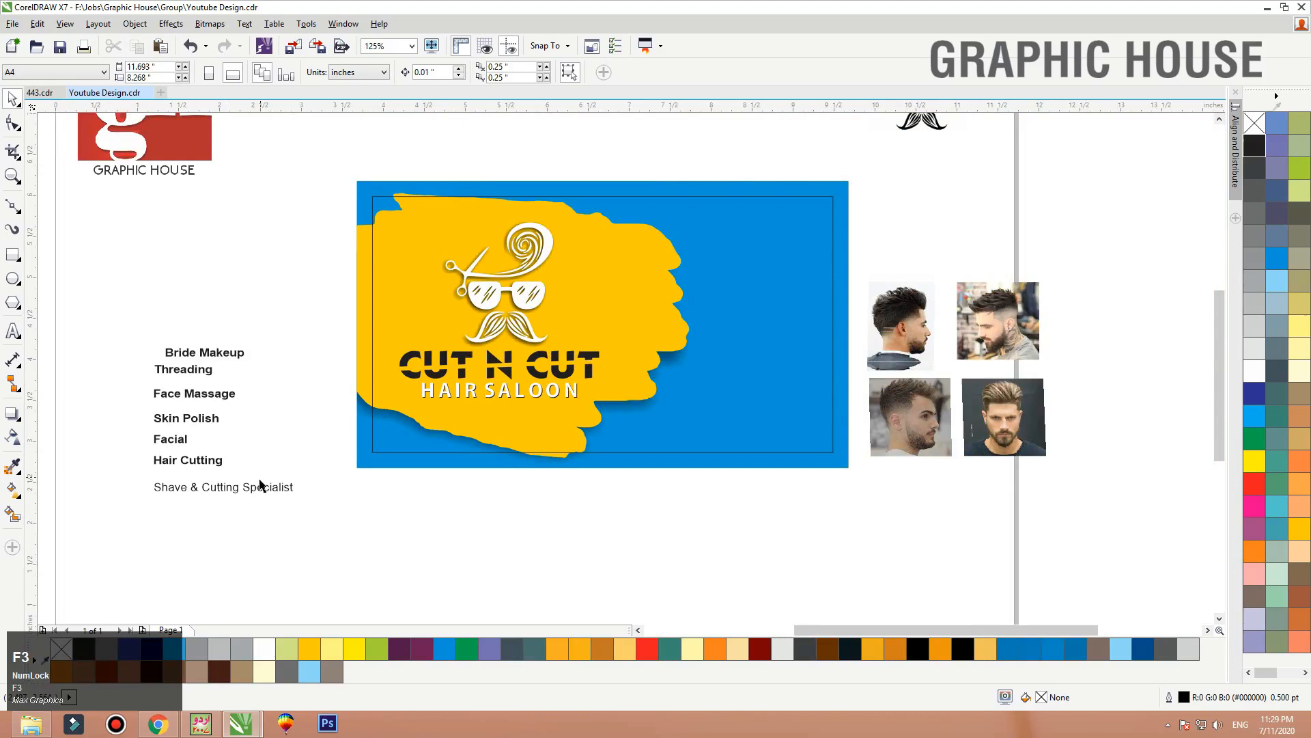
Place the Shave & Cutting Specialist line on the yellow shape below HAIR SALOON, in front of the other objects
left_click_drag(259, 482, 559, 412)
key("F2")
left_click_drag(728, 351, 365, 477)
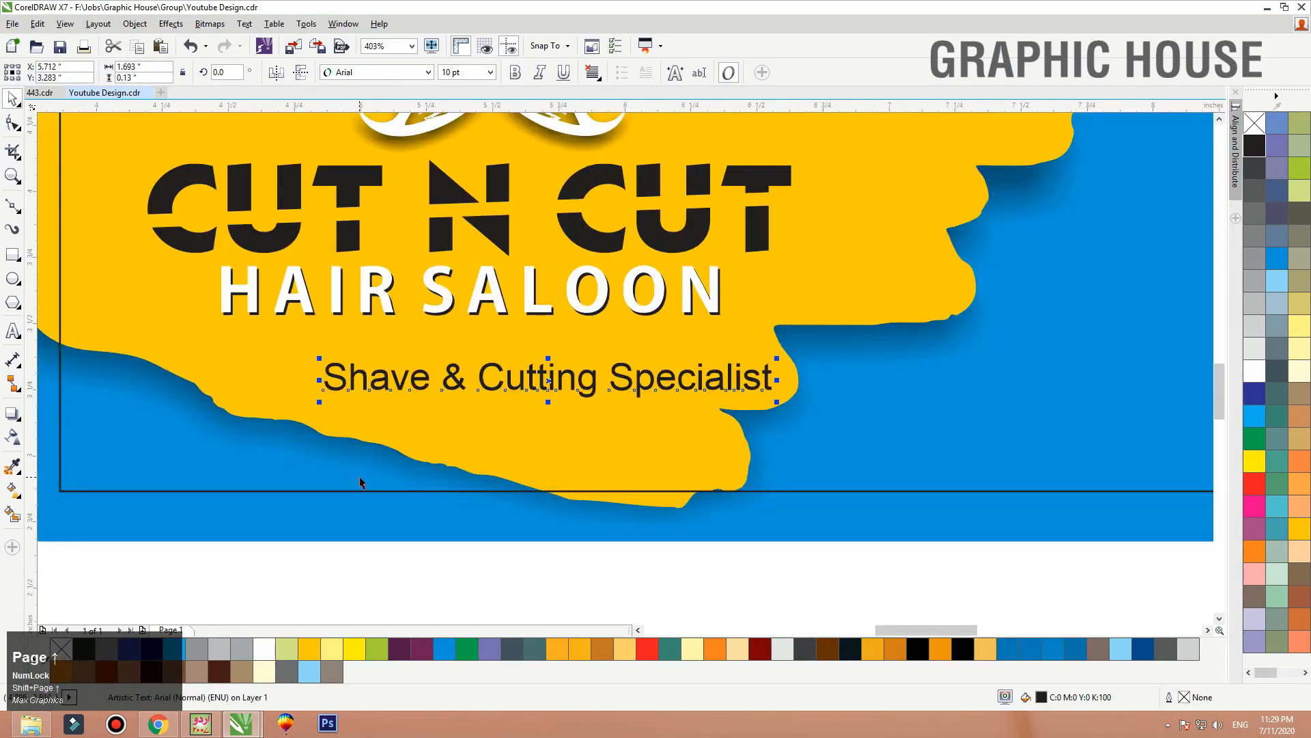
Set Shave & Cutting Specialist in the AridITC font and enlarge it to about 12.6 pt
left_click(368, 73)
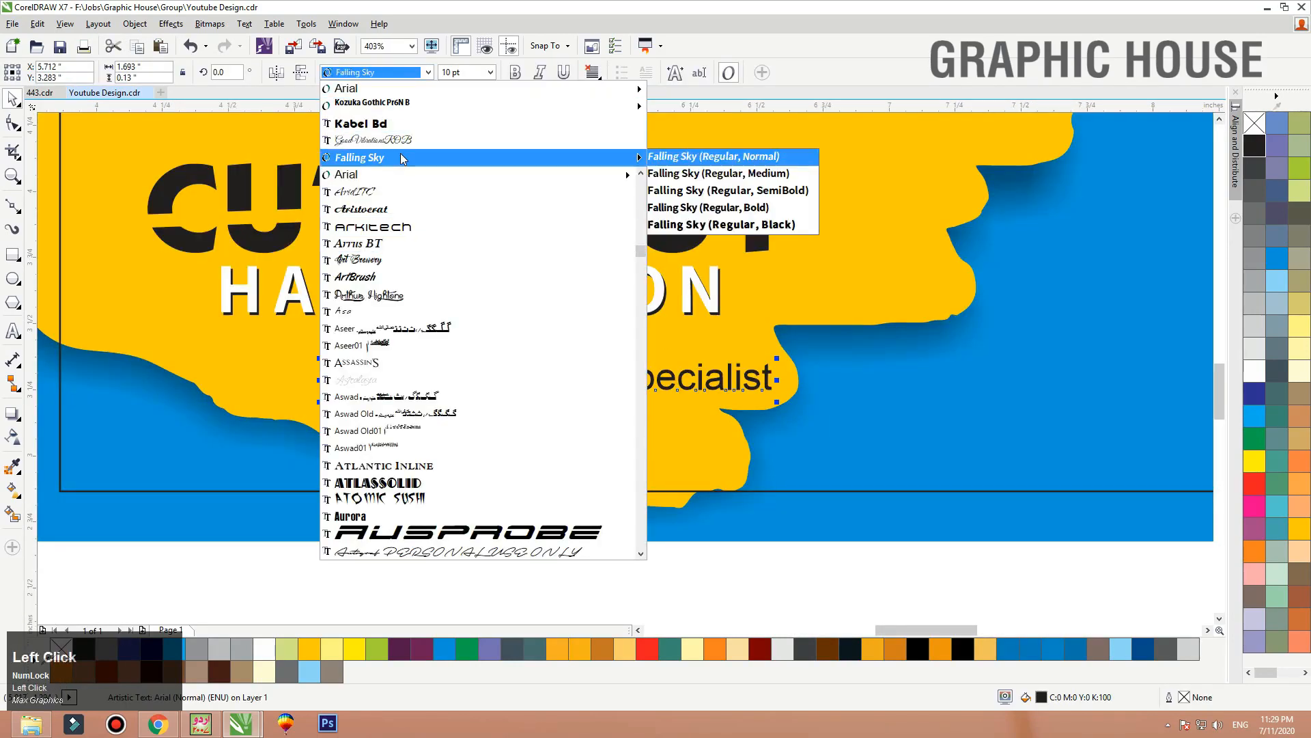
left_click(381, 193)
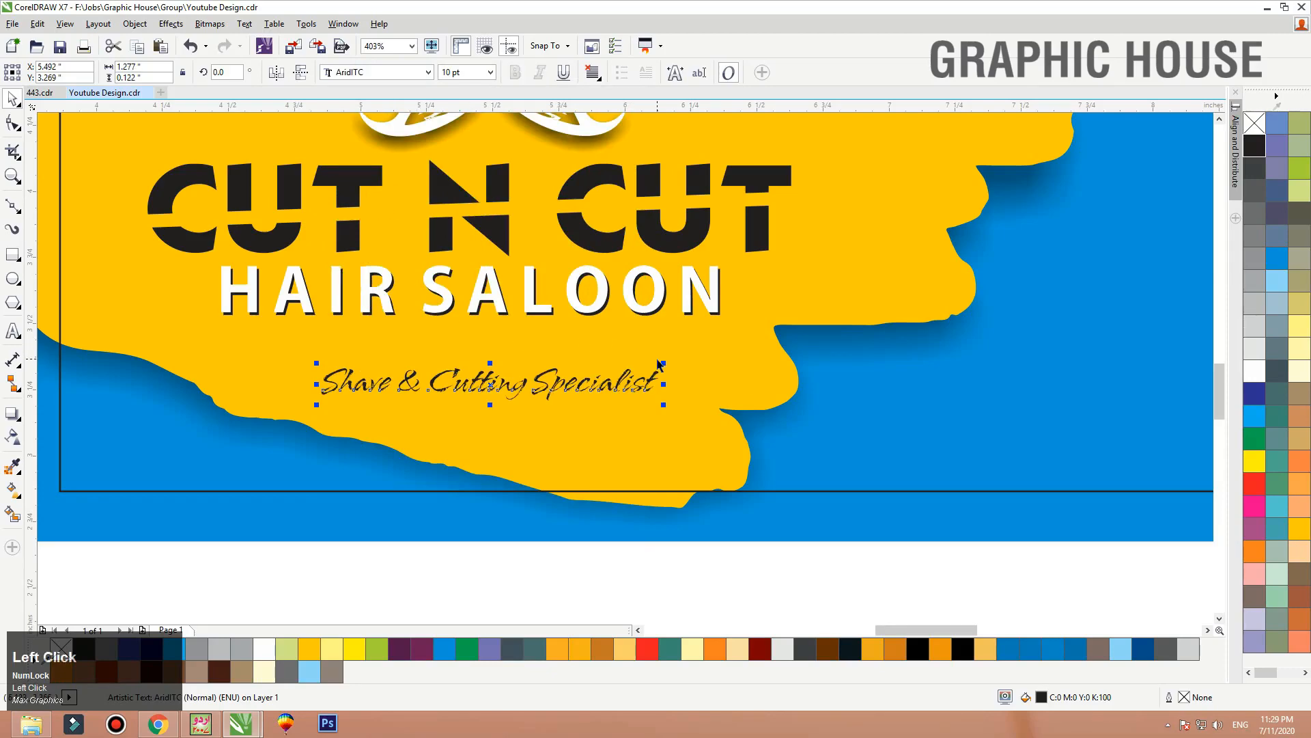
left_click_drag(670, 356, 701, 391)
key("F4")
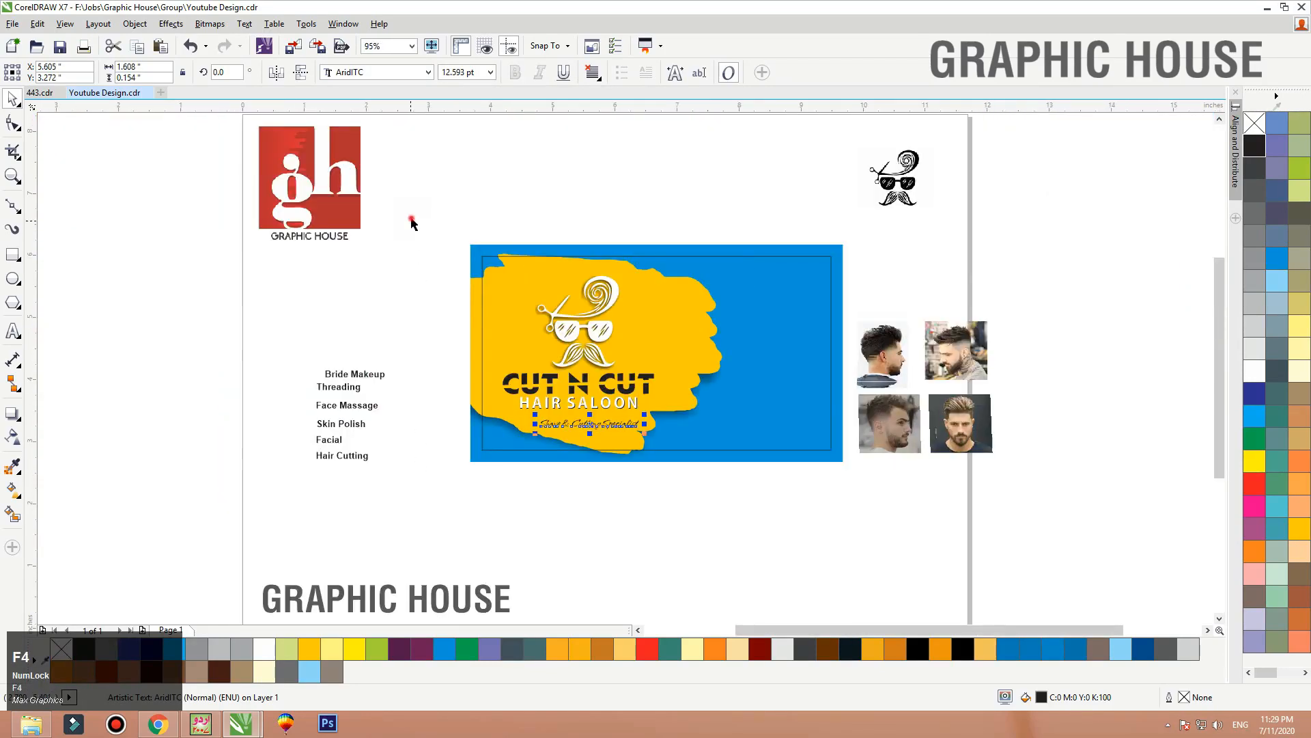
Select the barber icon with all its text lines and nudge the whole block slightly up
left_click_drag(411, 224, 1014, 550)
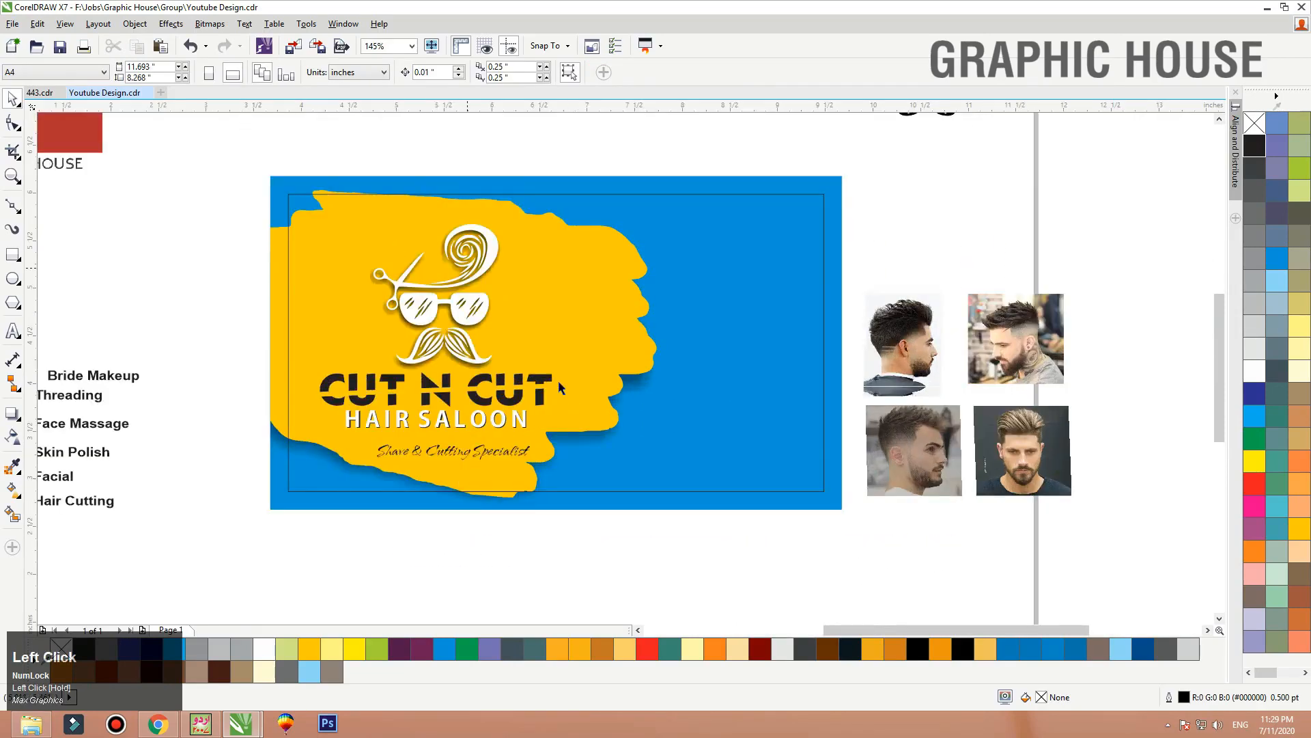
left_click_drag(302, 218, 260, 194)
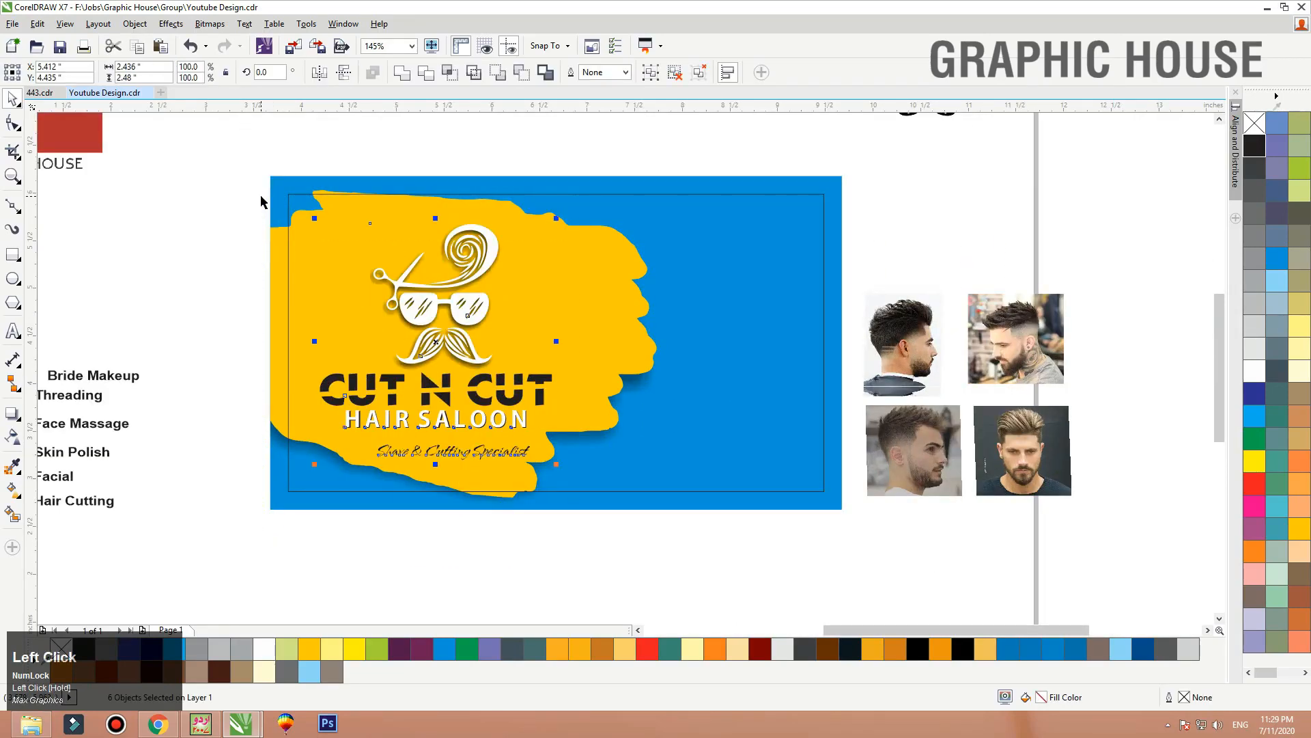
left_click(519, 160)
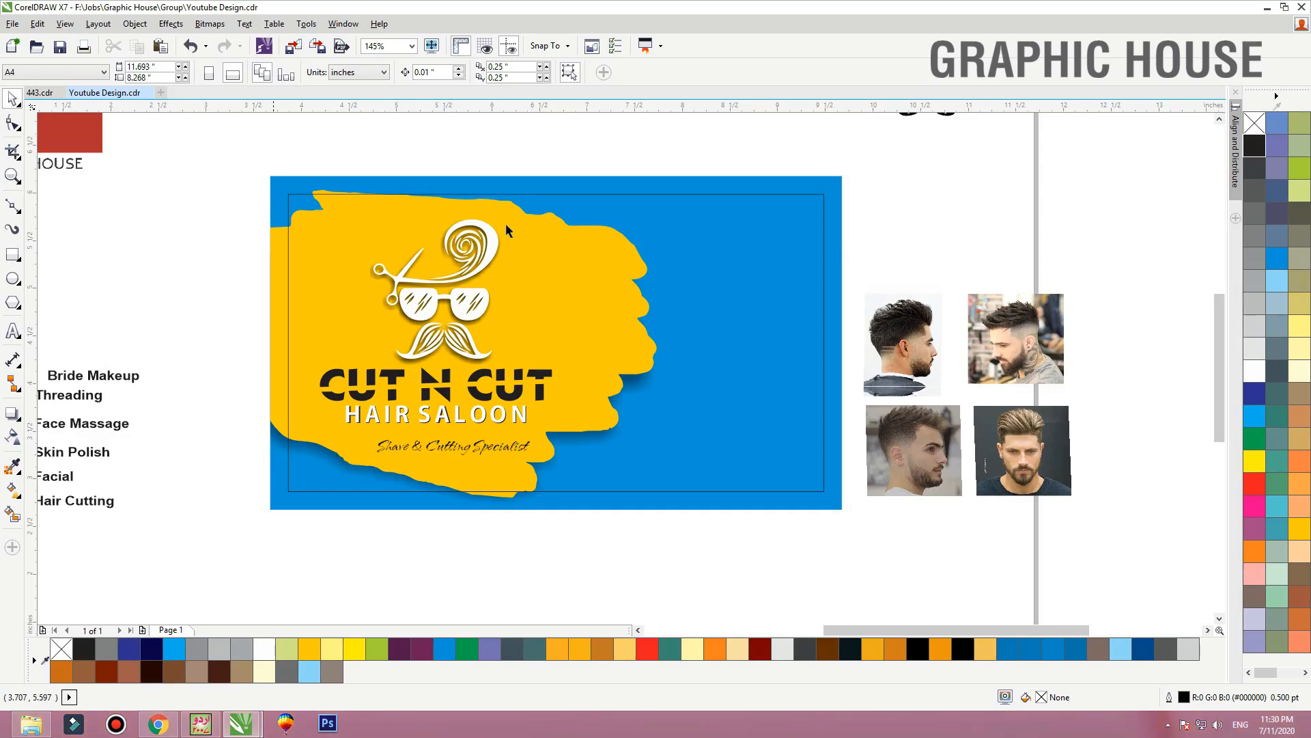
Left-align the six service lines and set them in bold Helvetica LT Std Cond
left_click_drag(180, 352, 42, 546)
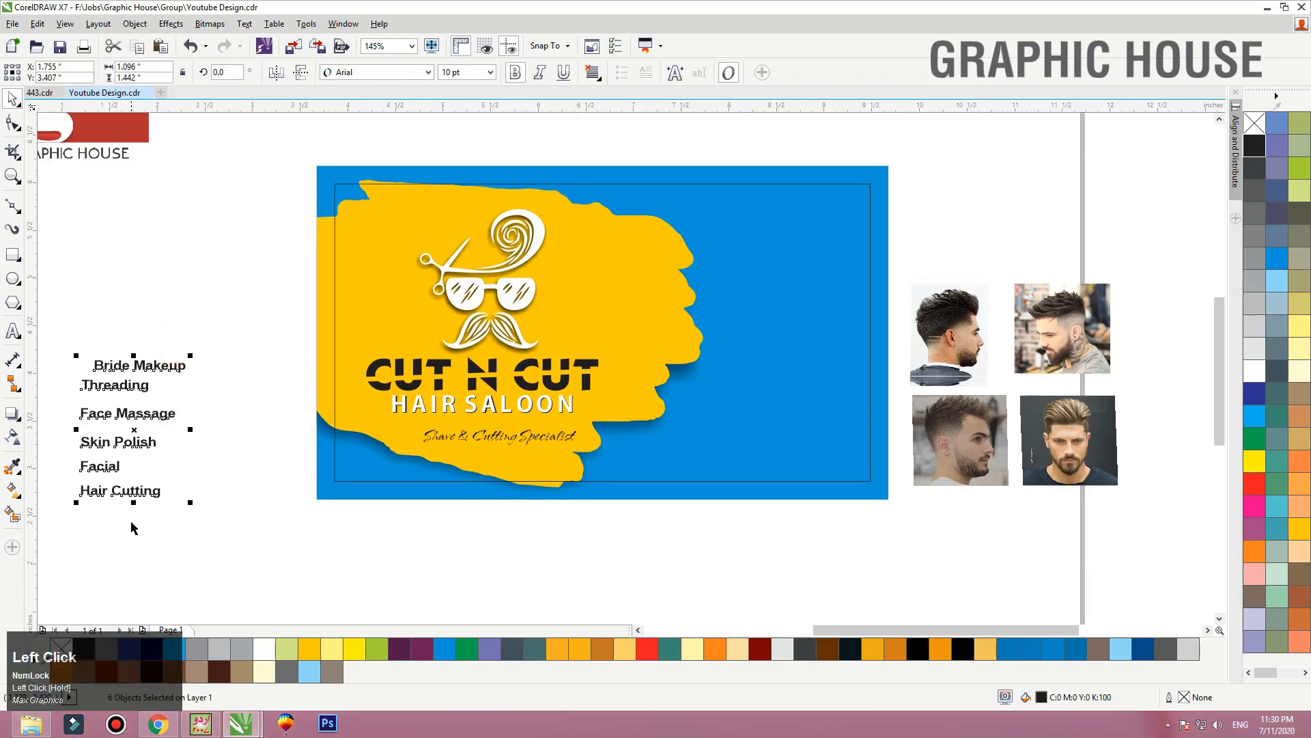
key("l")
left_click(363, 73)
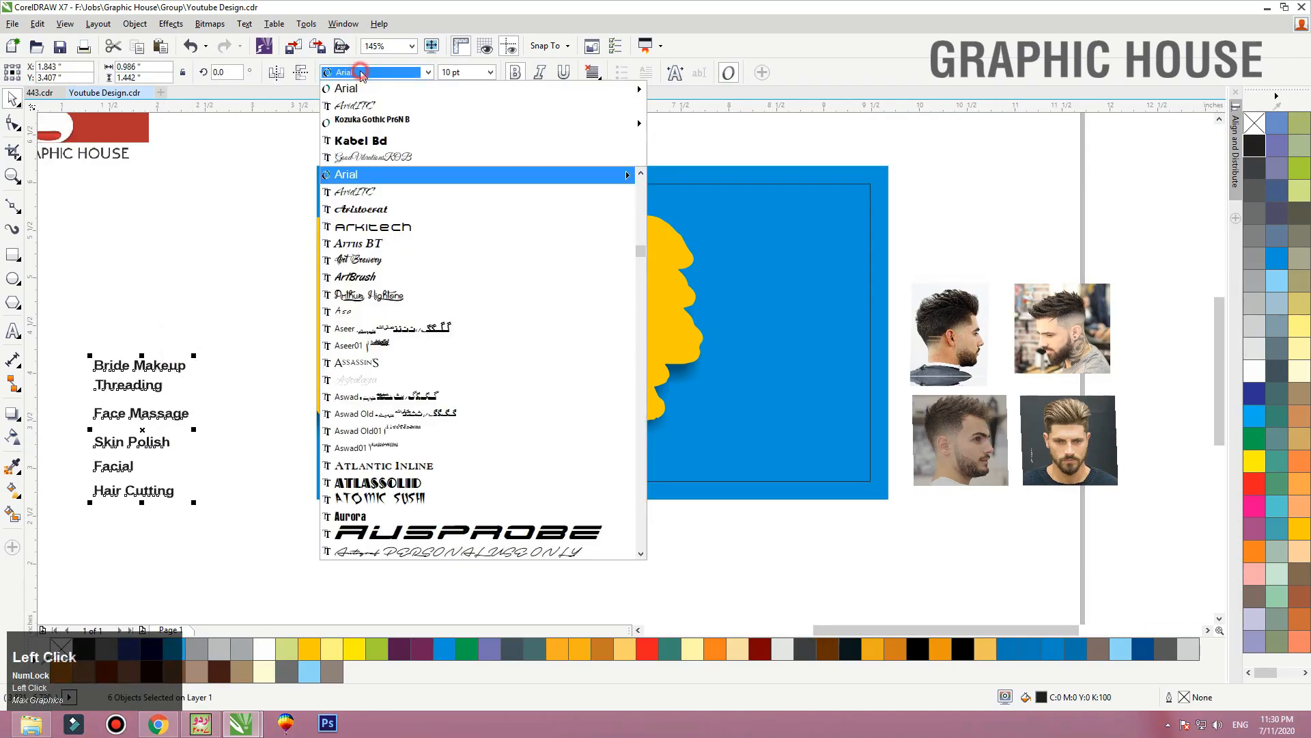
left_click(380, 121)
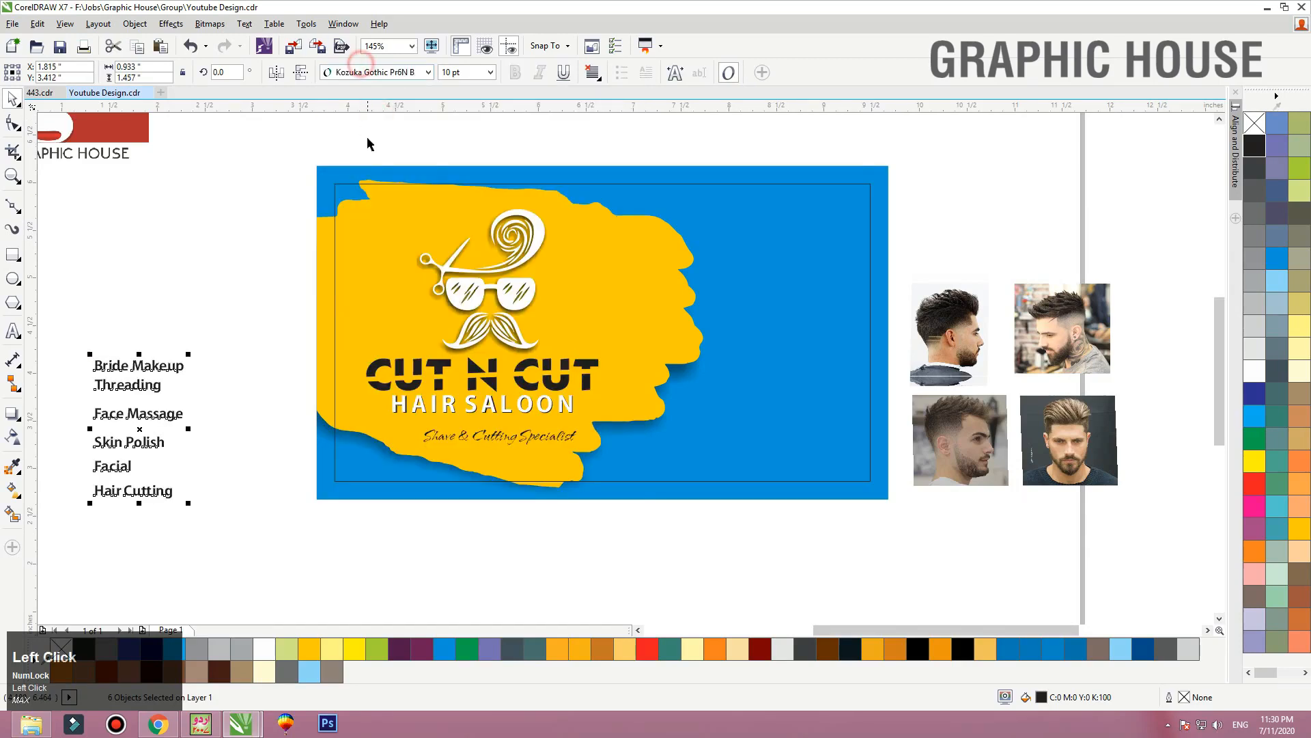
left_click(373, 68)
type("Helvetica LT Condensed")
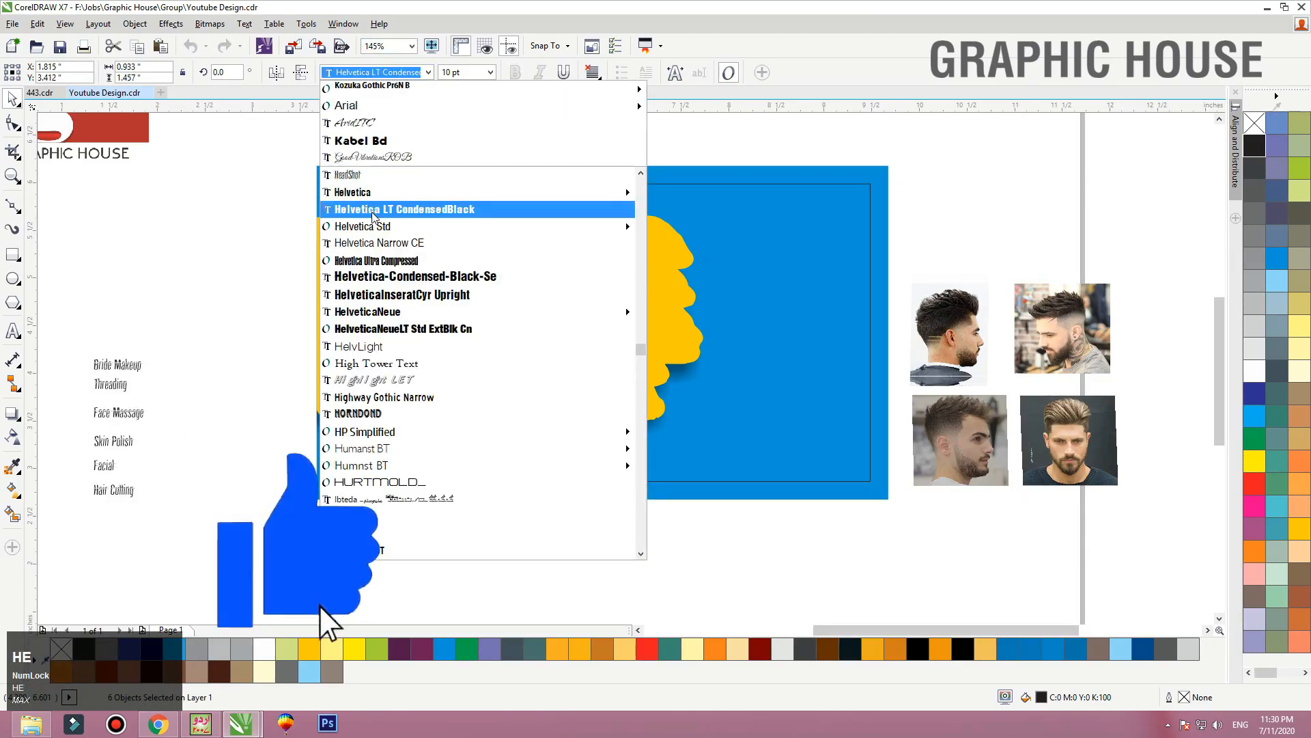
left_click(380, 209)
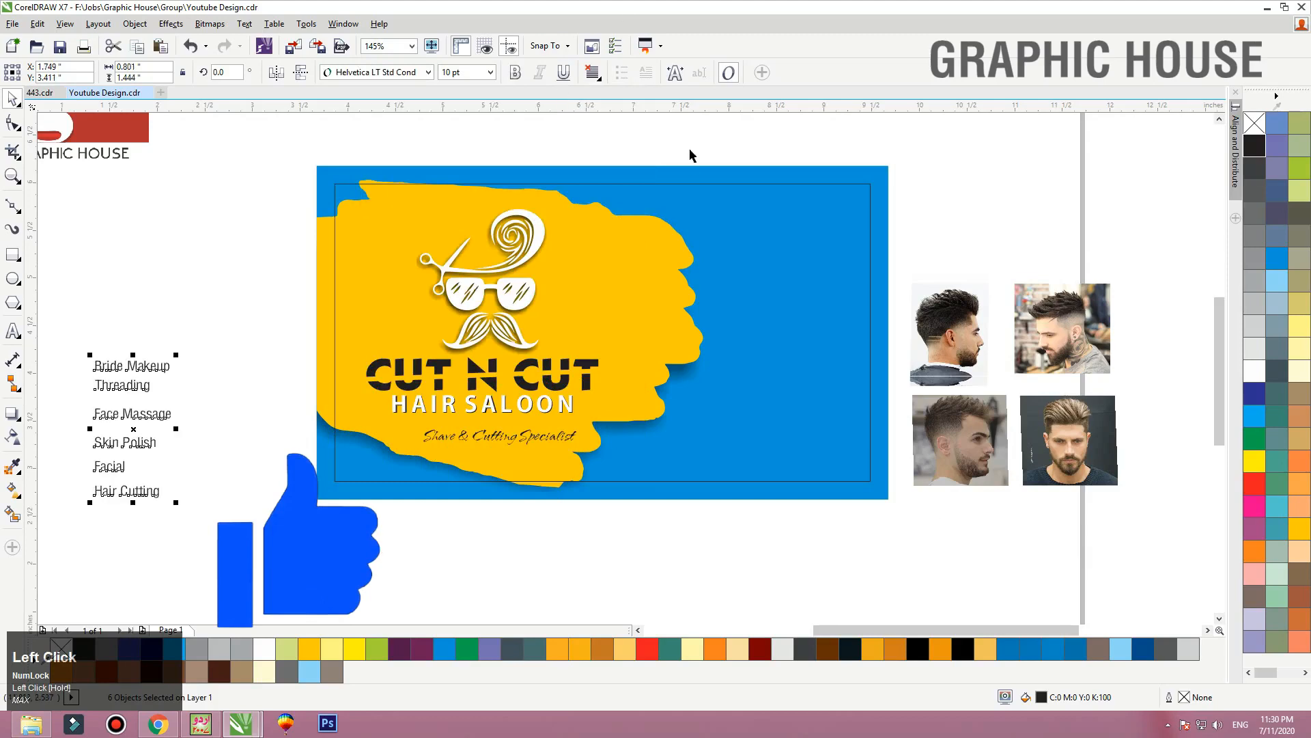
left_click(516, 73)
Move the services list to just below the right part of the blue card
left_click_drag(132, 385, 753, 536)
left_click(997, 197)
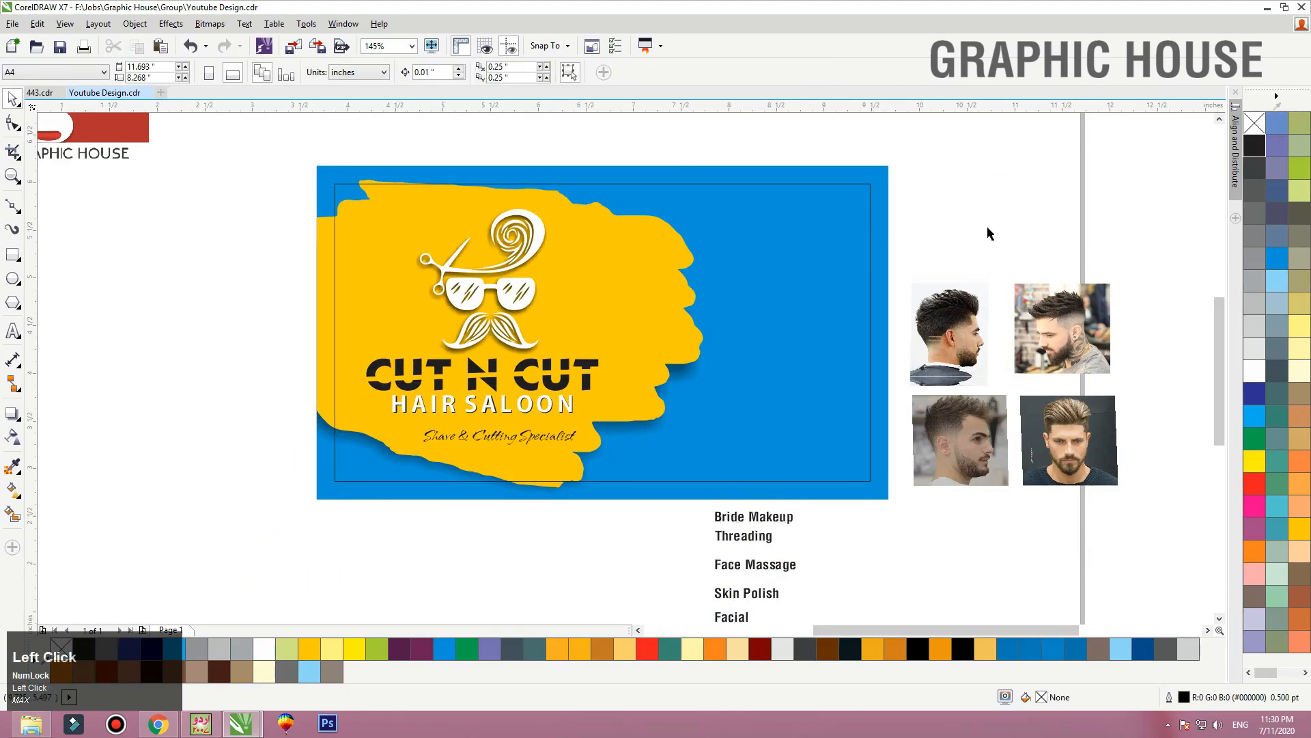
key("F4")
key("F2")
left_click_drag(487, 211, 905, 415)
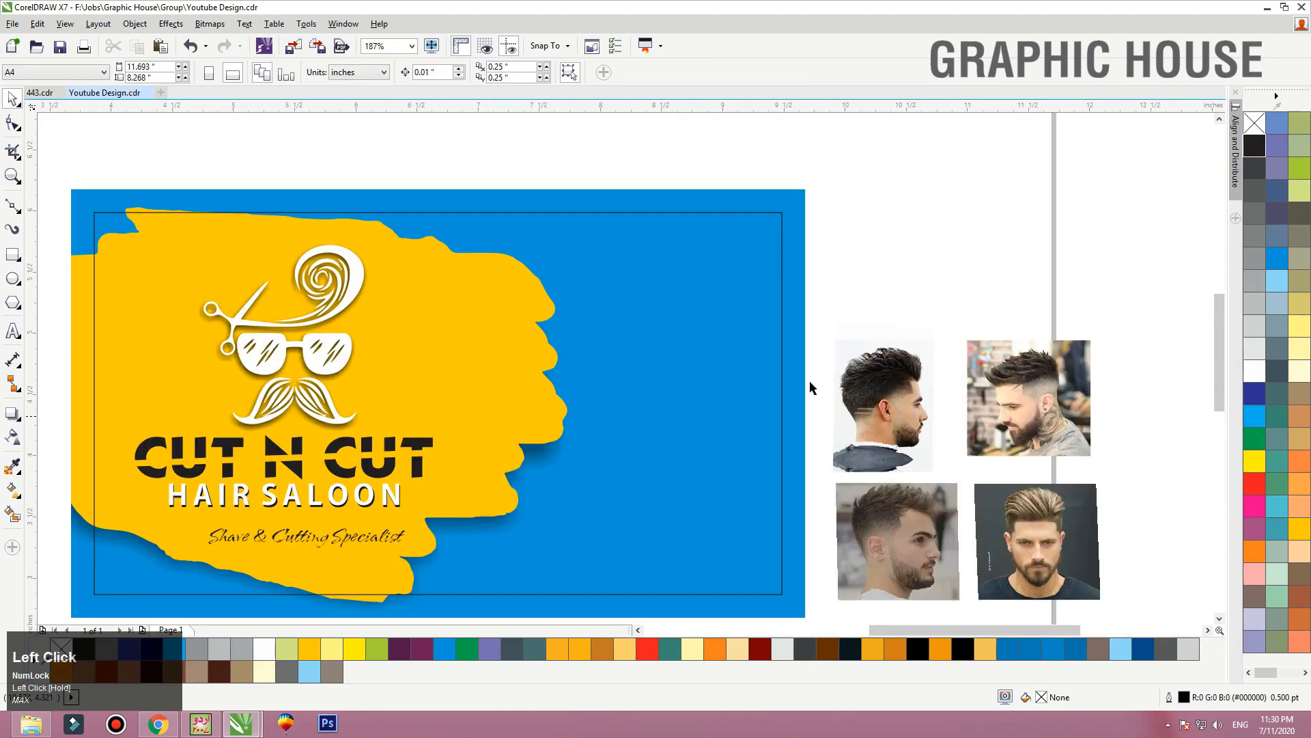
Draw a white rectangle without outline, about 1.09 by 1.32 inches, on the blue area beside the yellow brush shape
left_click(12, 255)
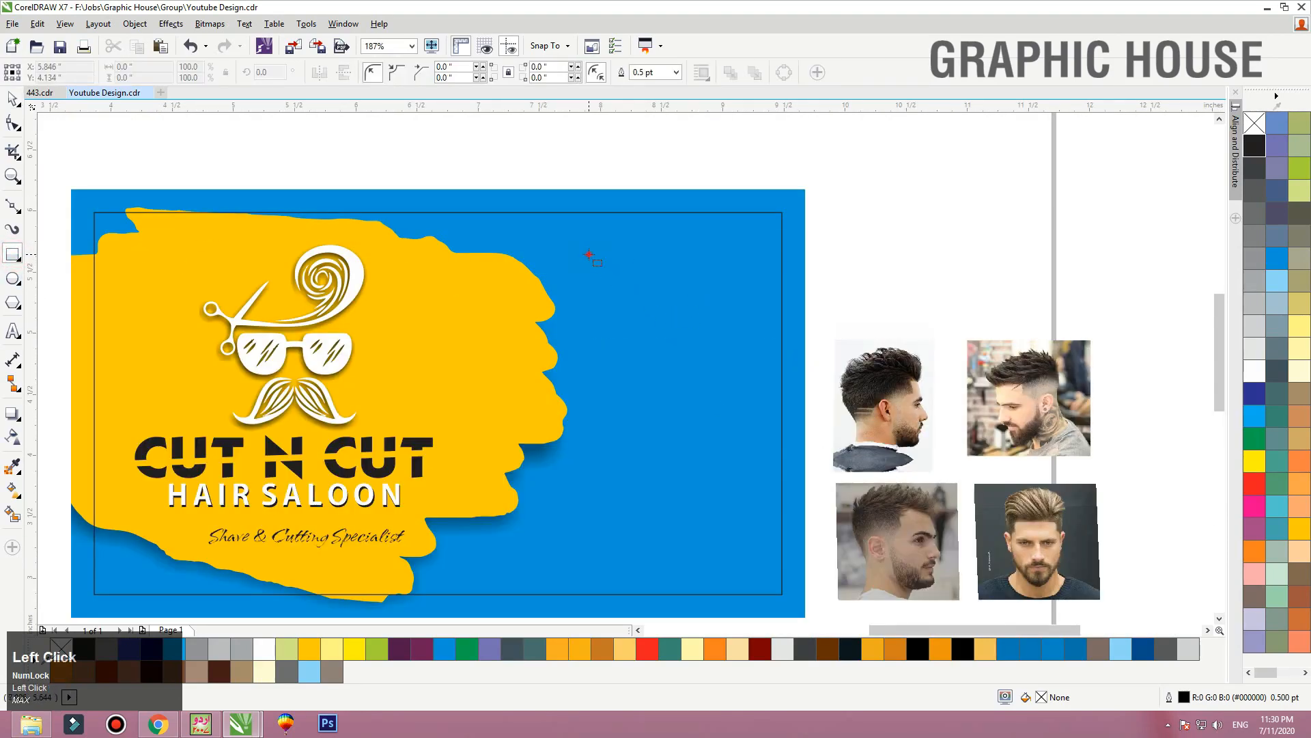
mouse_move(588, 254)
left_mouse_down()
mouse_move(754, 382)
mouse_move(723, 415)
left_mouse_up()
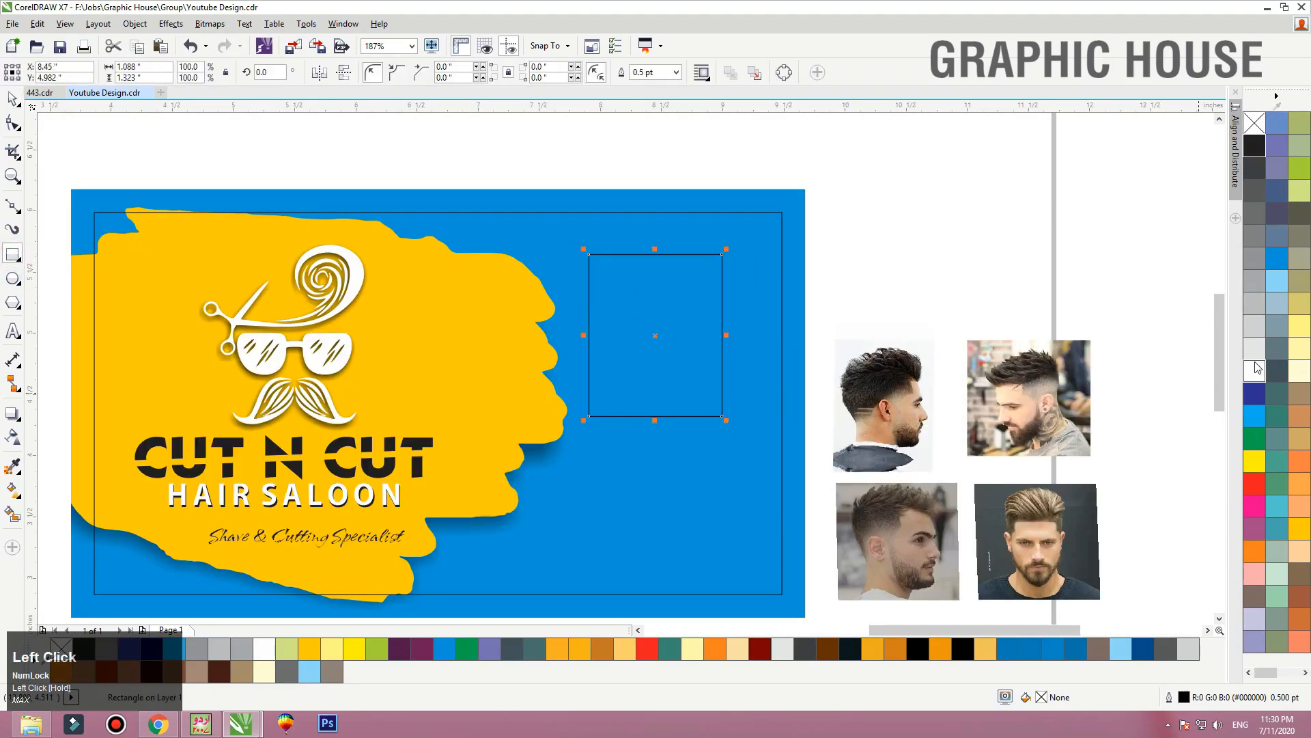
left_click(1258, 369)
key("space")
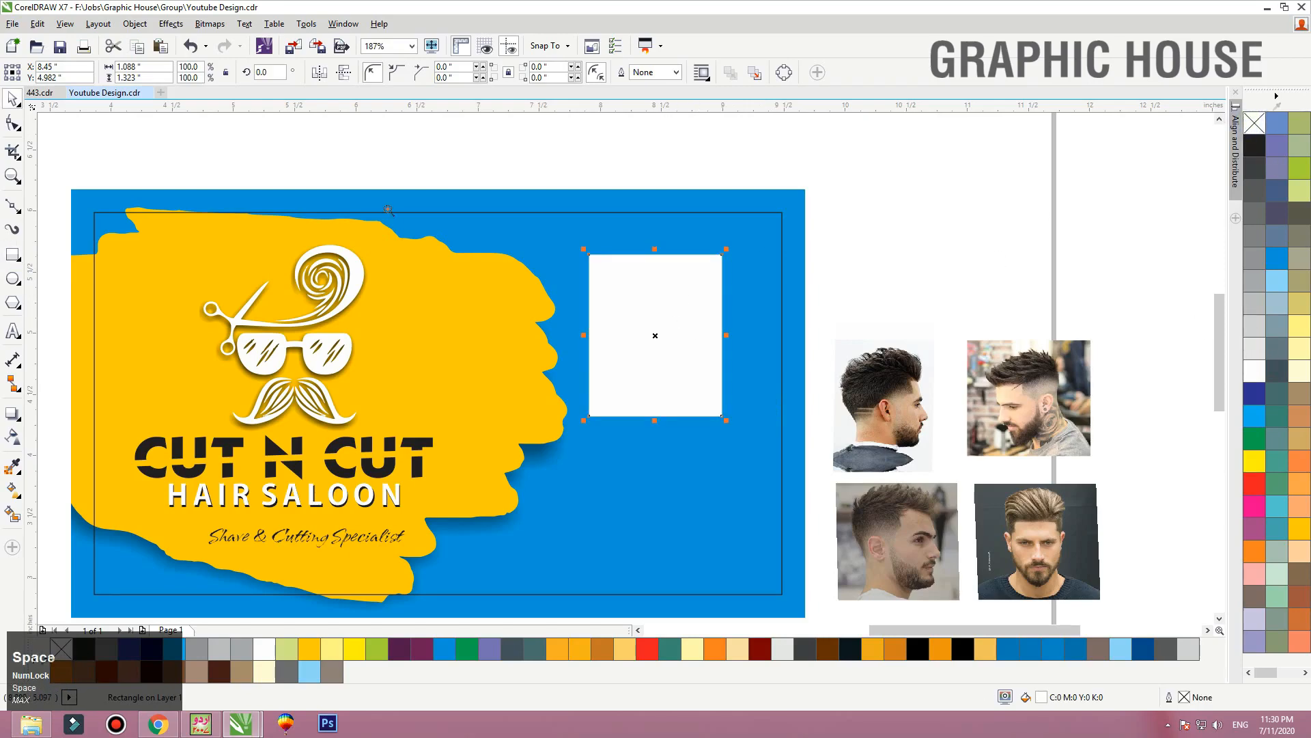
Apply a soft drop shadow to the white rectangle
key("F2")
left_click_drag(408, 205, 952, 511)
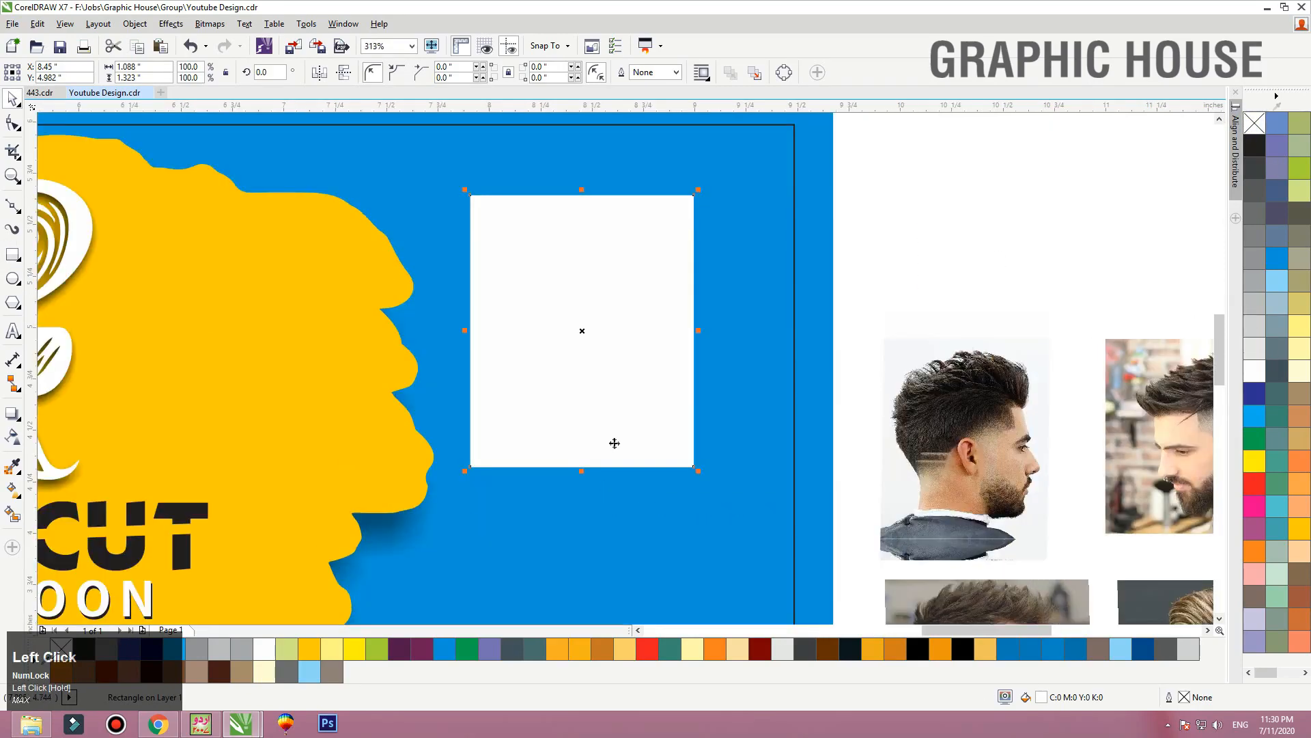
left_click(17, 422)
key("space")
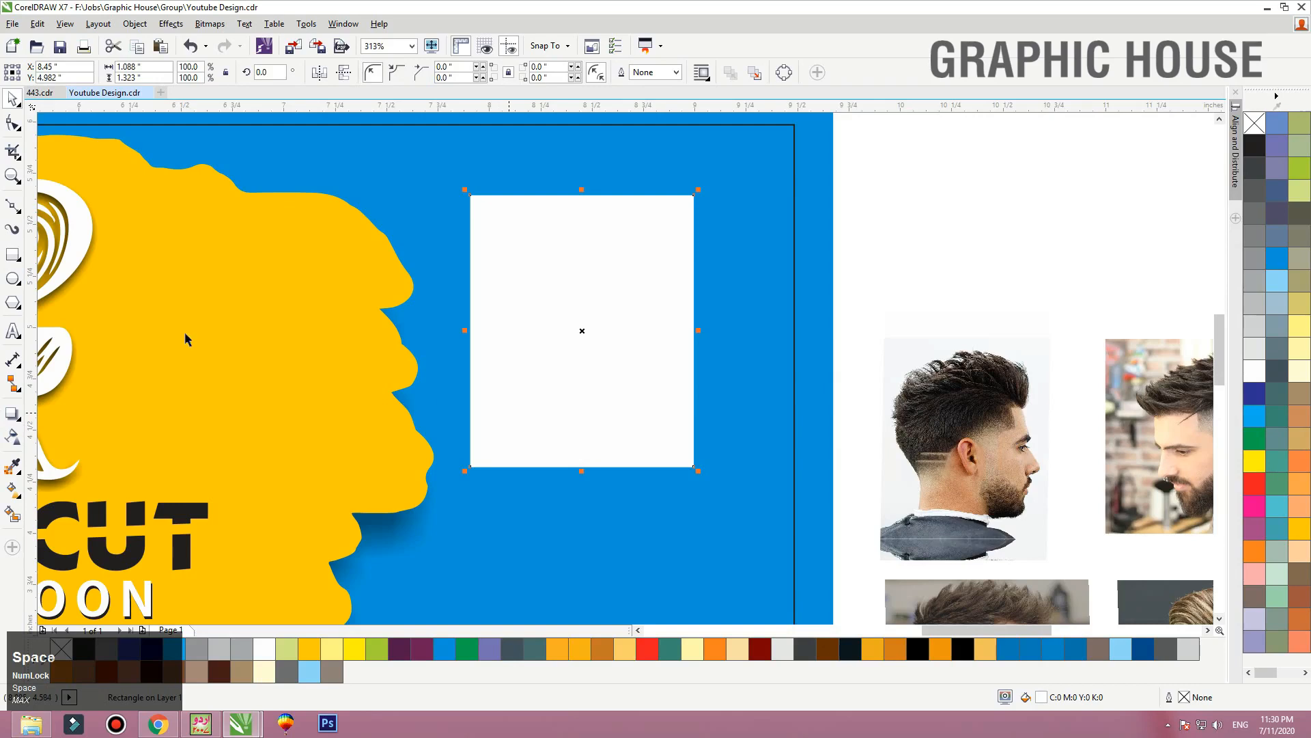
left_click(8, 412)
left_click_drag(581, 466, 625, 255)
key("space")
Make two copies of the shadowed white card, slightly smaller and tilted in opposite directions, overlapping the original's lower and right edges
key("F3")
right_click(625, 255)
left_click_drag(681, 223, 614, 278)
right_click(566, 333)
left_click(625, 259)
left_click_drag(669, 237, 681, 249)
Rotate the original upper white card about 5 degrees counterclockwise
left_click_drag(544, 222, 539, 216)
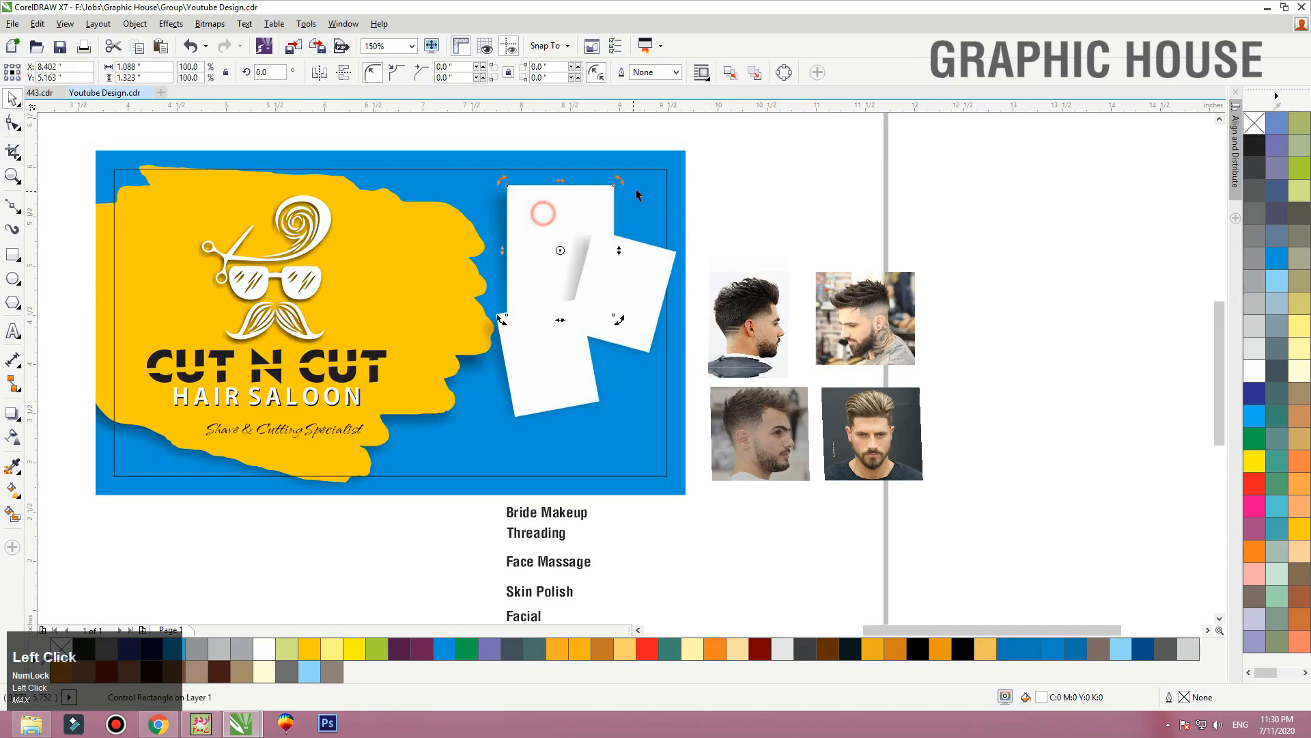
left_click_drag(622, 184, 615, 179)
left_click(581, 196)
mouse_move(554, 328)
left_mouse_down()
mouse_move(675, 334)
mouse_move(627, 356)
left_mouse_up()
right_click(627, 340)
left_click(773, 280)
mouse_move(628, 356)
left_mouse_down()
mouse_move(660, 375)
mouse_move(614, 350)
left_mouse_up()
key("ctrl+z")
key("ctrl+z")
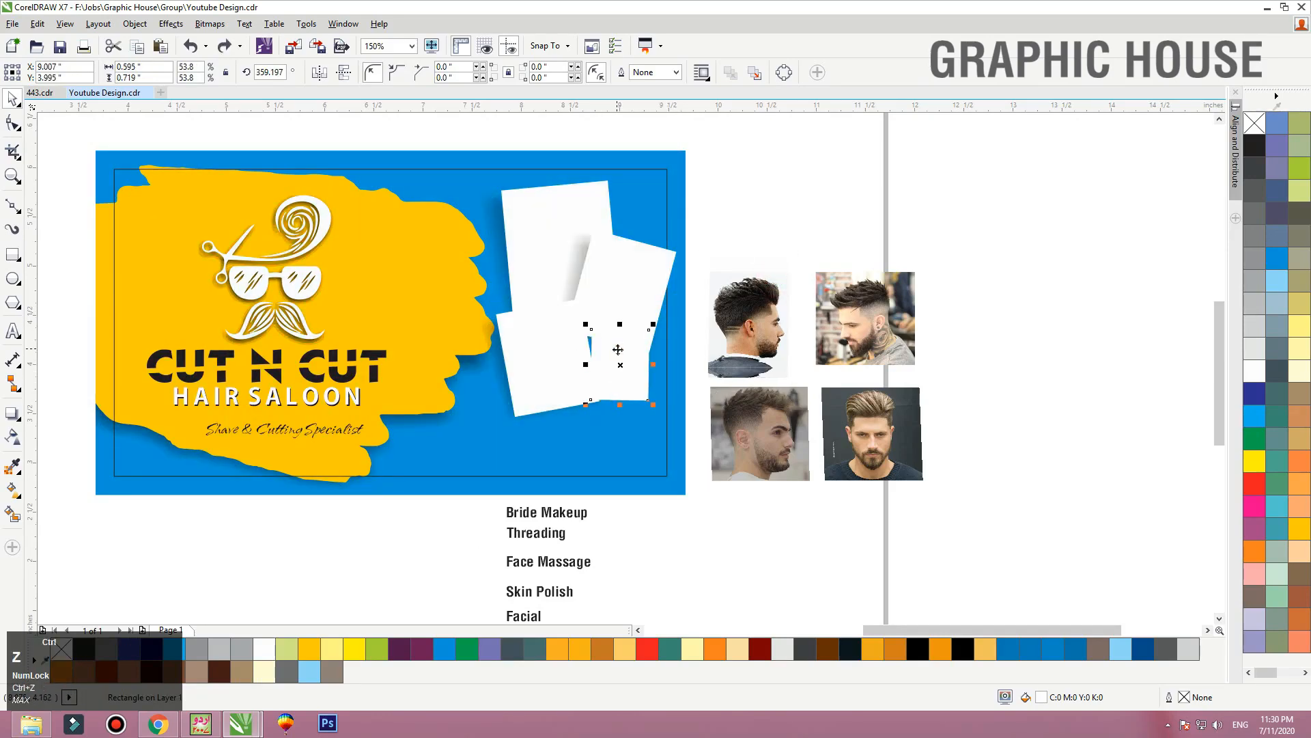
key("Delete")
left_click(531, 375)
key("Delete")
key("ctrl+z")
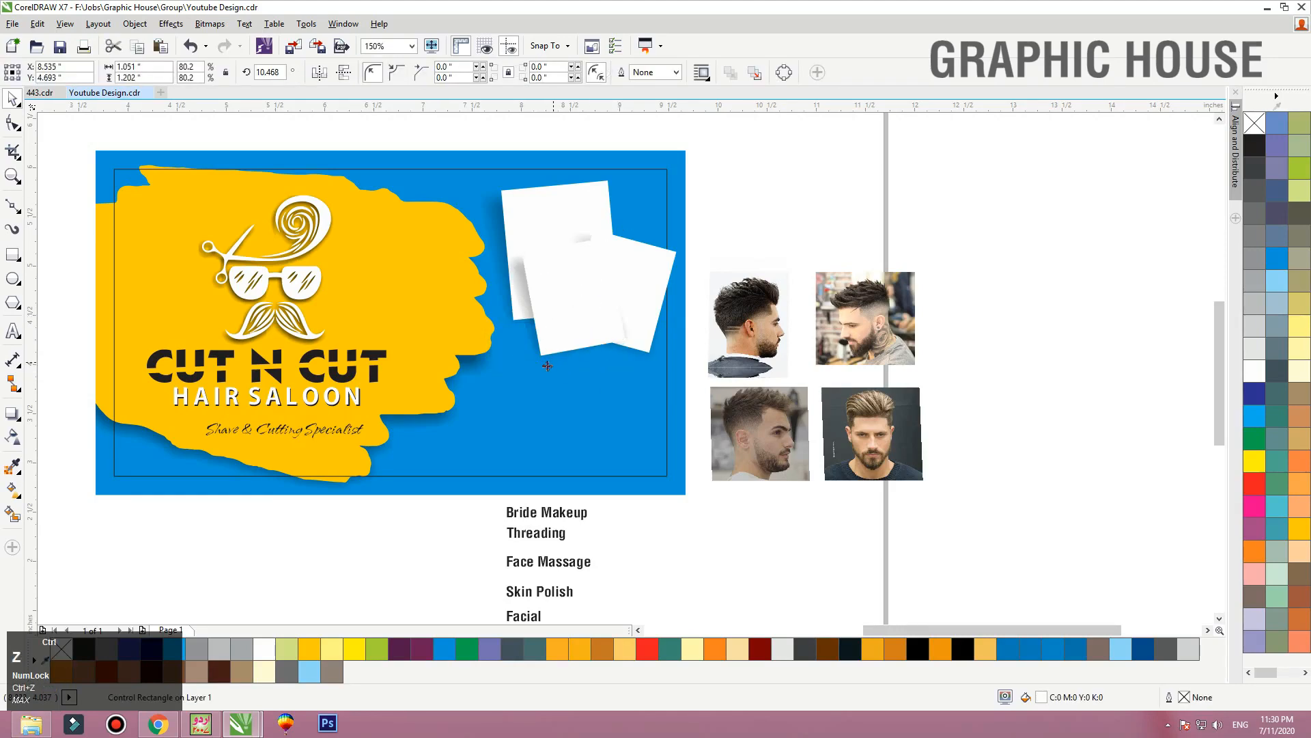
Copy the lower-left white card beside itself as a fourth card and shrink it to a smaller, tilted frame
left_click_drag(533, 369, 598, 367)
right_click(598, 368)
left_click(613, 340)
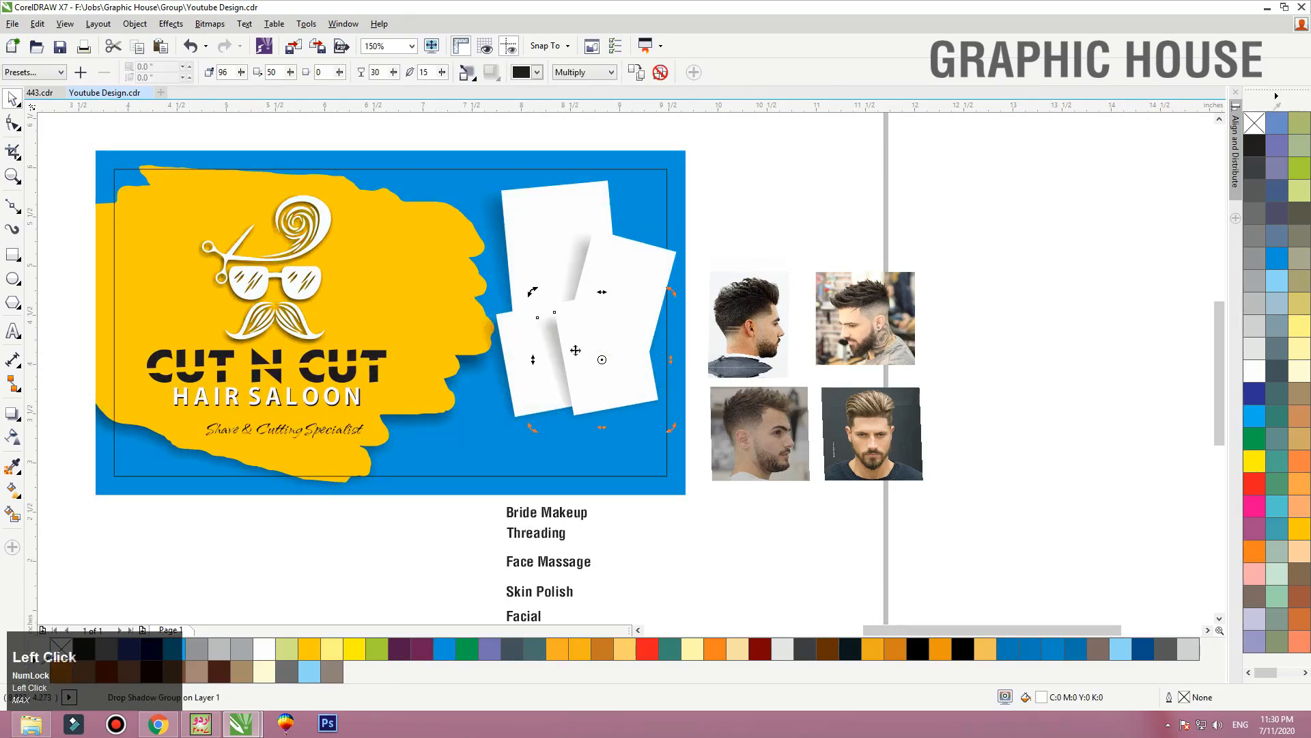
left_click_drag(672, 293, 625, 346)
left_click(735, 170)
left_click_drag(735, 169, 442, 450)
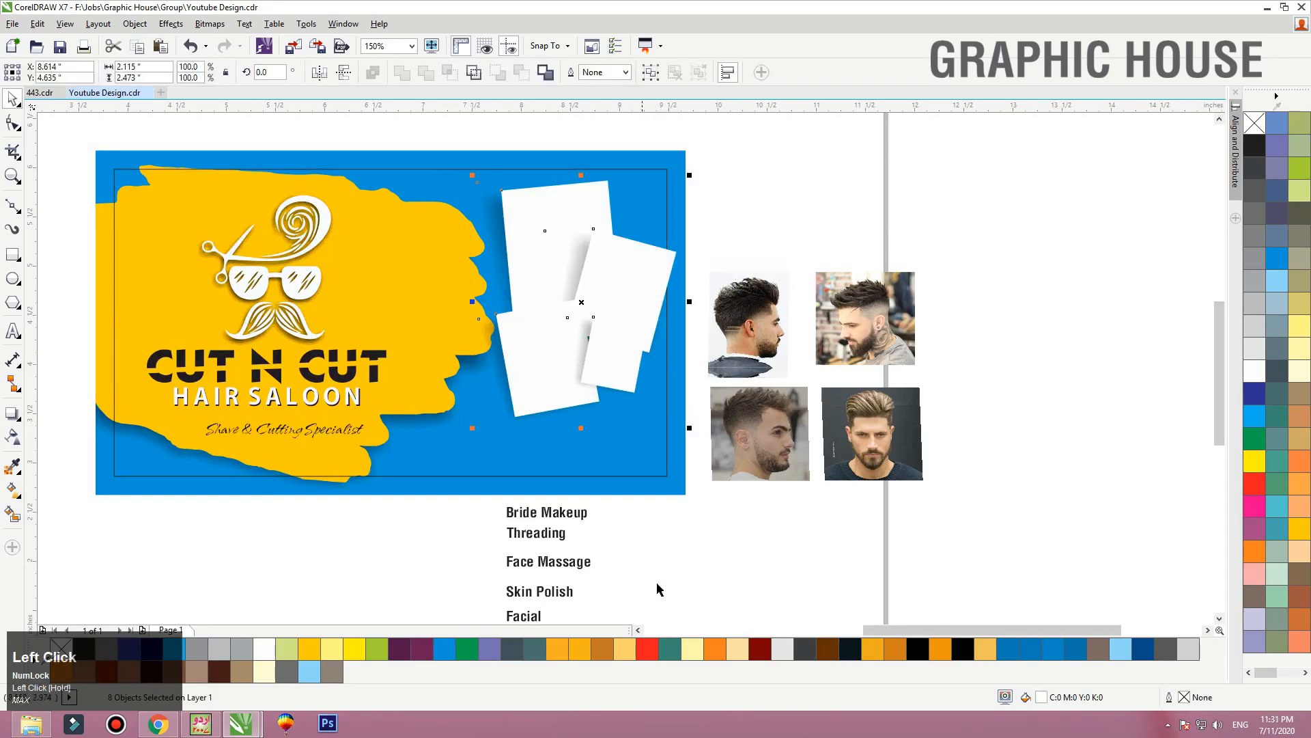
left_click(681, 558)
Split the services list into two columns of three lines and bring it in front of the blue card below the white frames
scroll(602, 597, "down", 1)
scroll(582, 504, "down", 1)
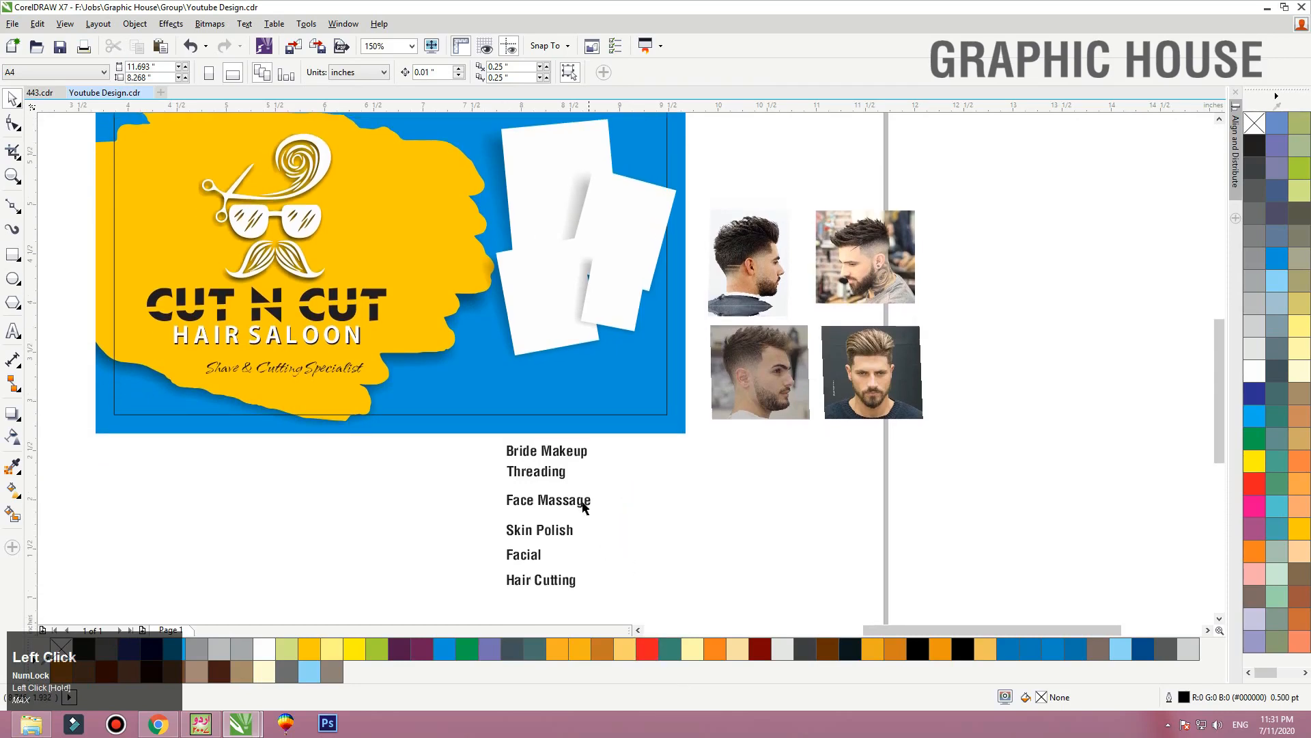
left_click(545, 500)
left_click(547, 456, "shift")
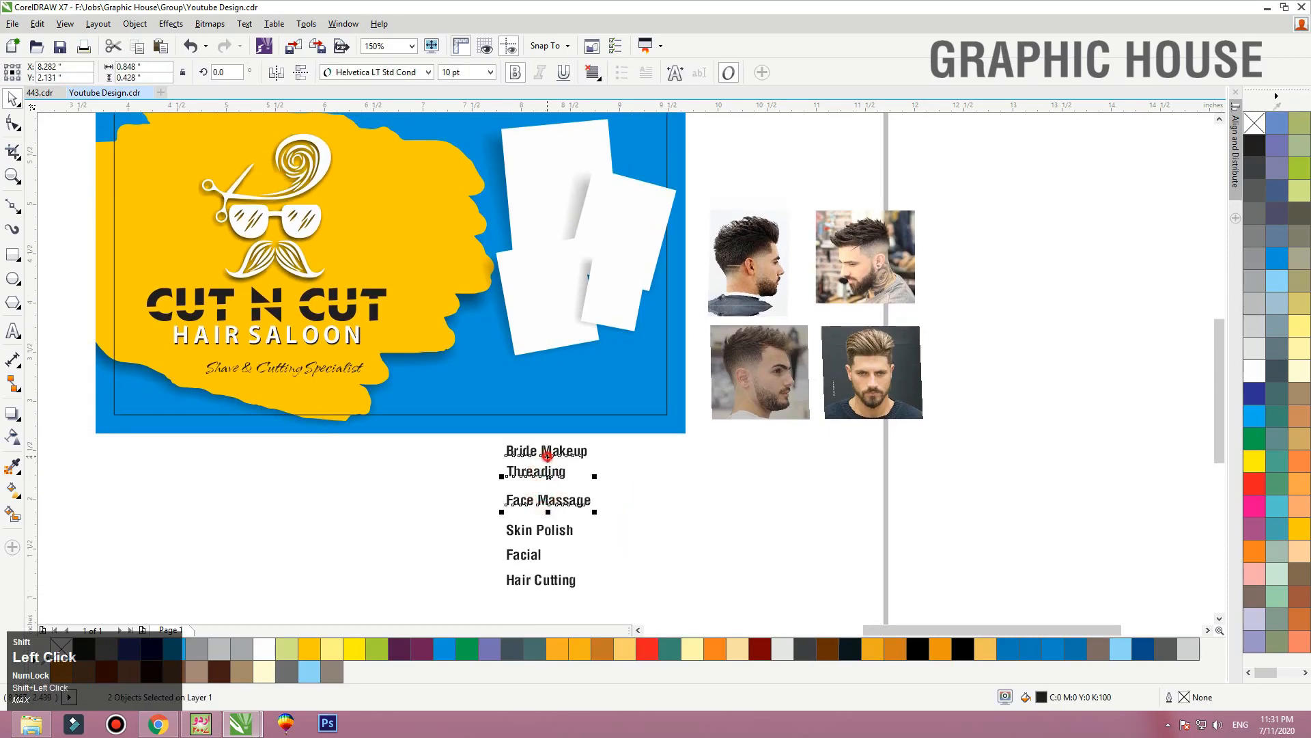
left_click_drag(568, 586, 687, 509)
left_click_drag(744, 545, 500, 418)
left_click_drag(552, 452, 508, 380)
key("shift+Page_Up")
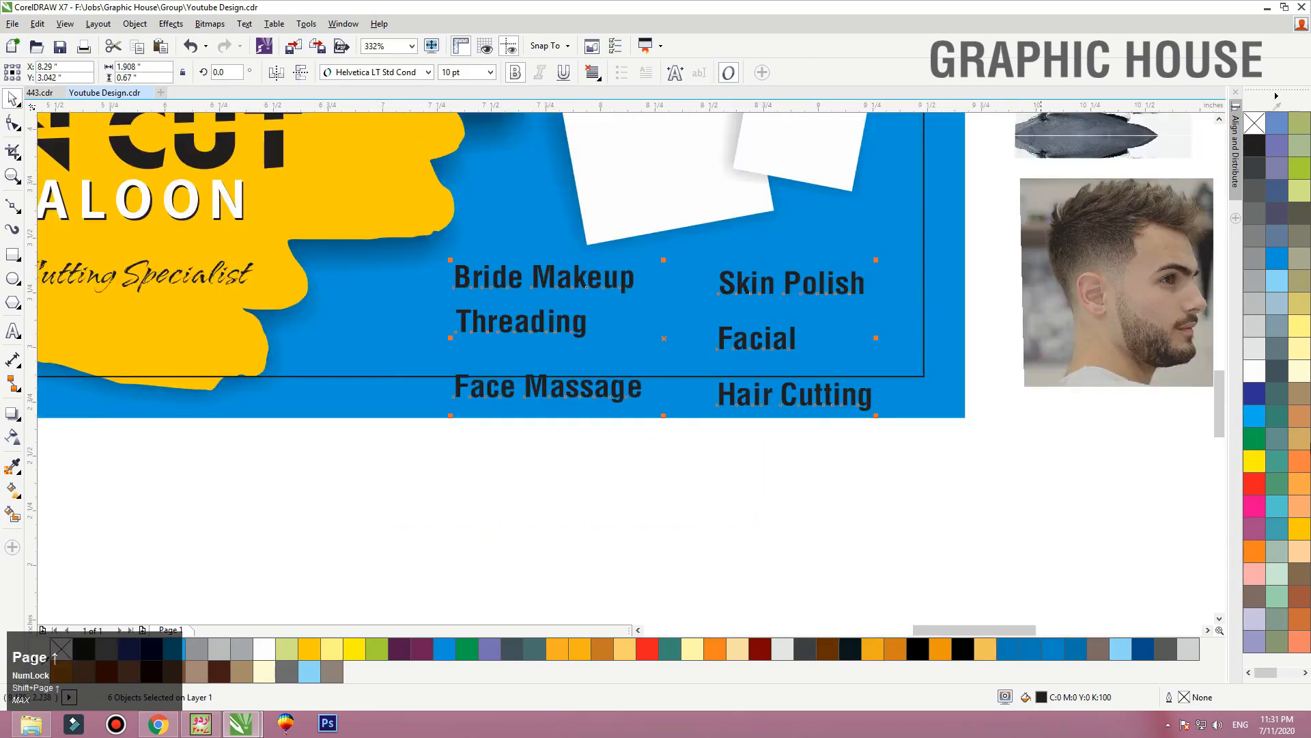
Fill all six service lines with white and nudge them slightly up
left_click(1247, 375)
key("Up")
key("Up")
left_click(437, 403)
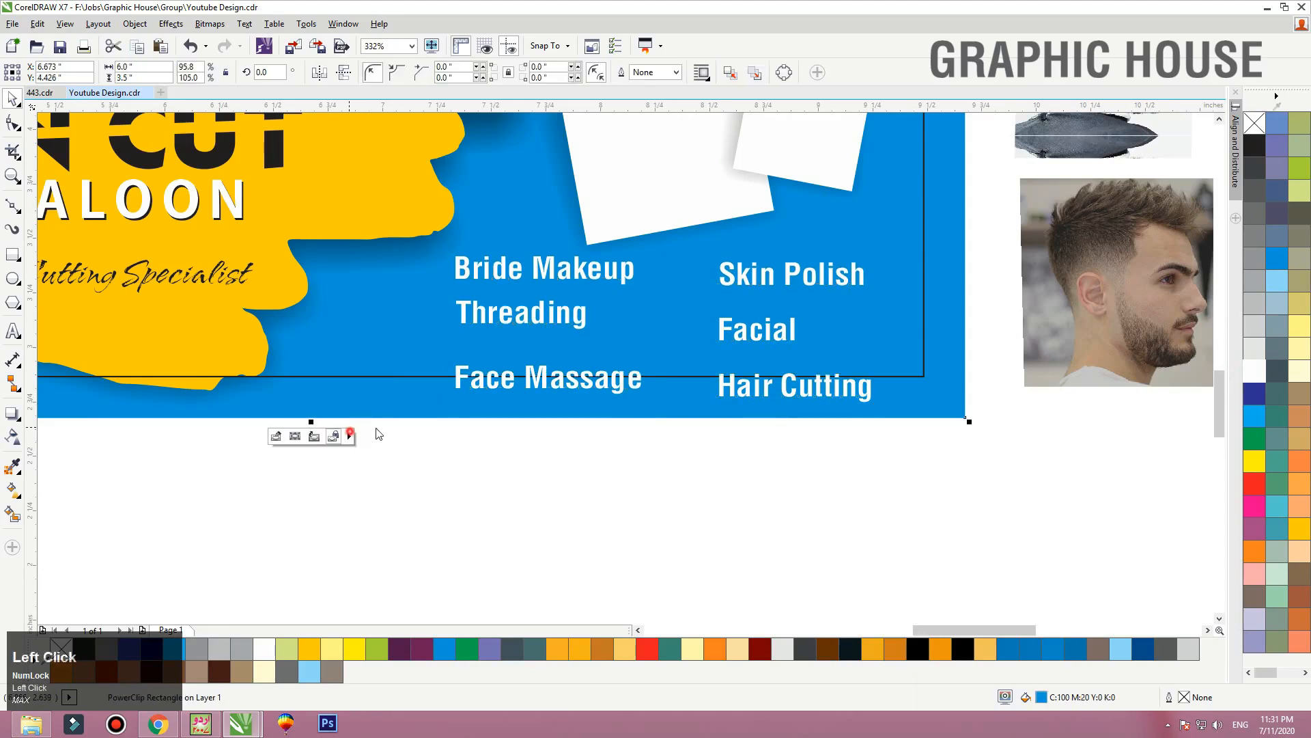
left_click(349, 435)
left_click(827, 472)
Align each left-column service with its right-column counterpart on a common horizontal center line, row by row
left_click_drag(393, 347, 368, 349)
key("e")
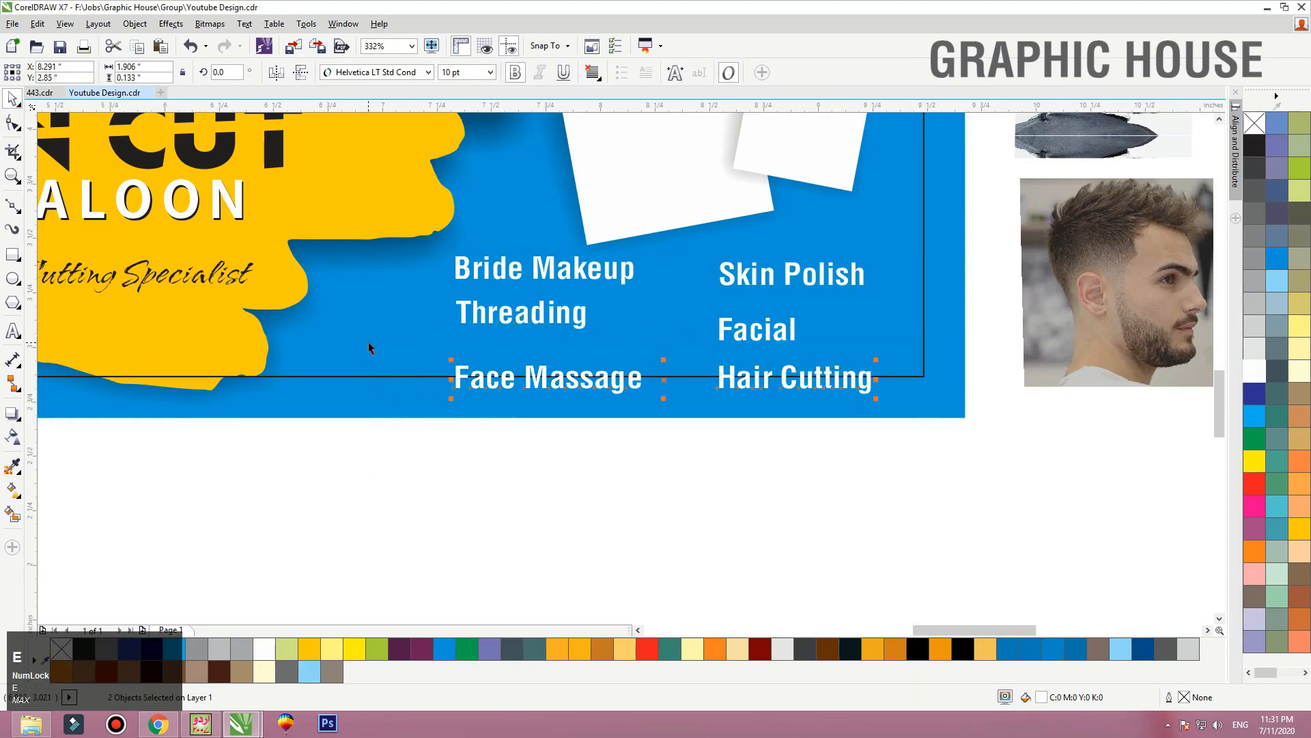
left_click(753, 340)
left_click(584, 326, "shift")
key("e")
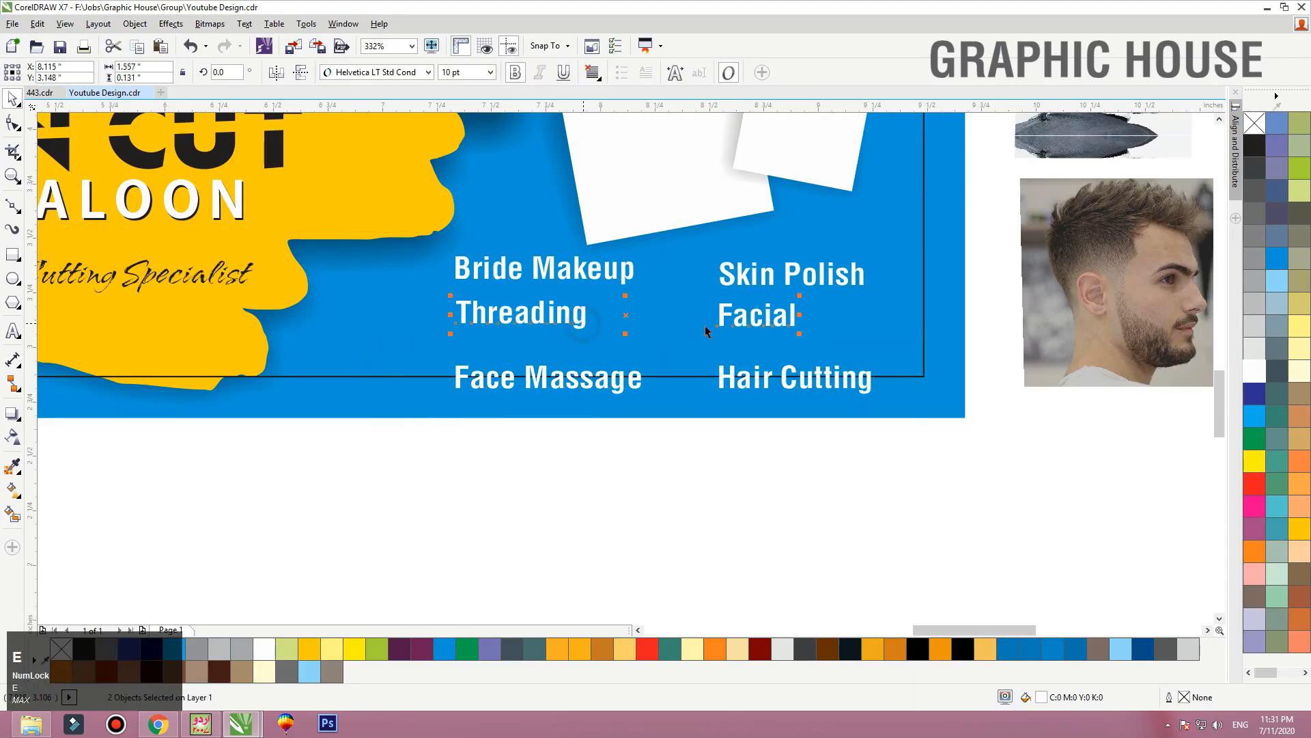
left_click(1017, 500)
left_click(744, 281)
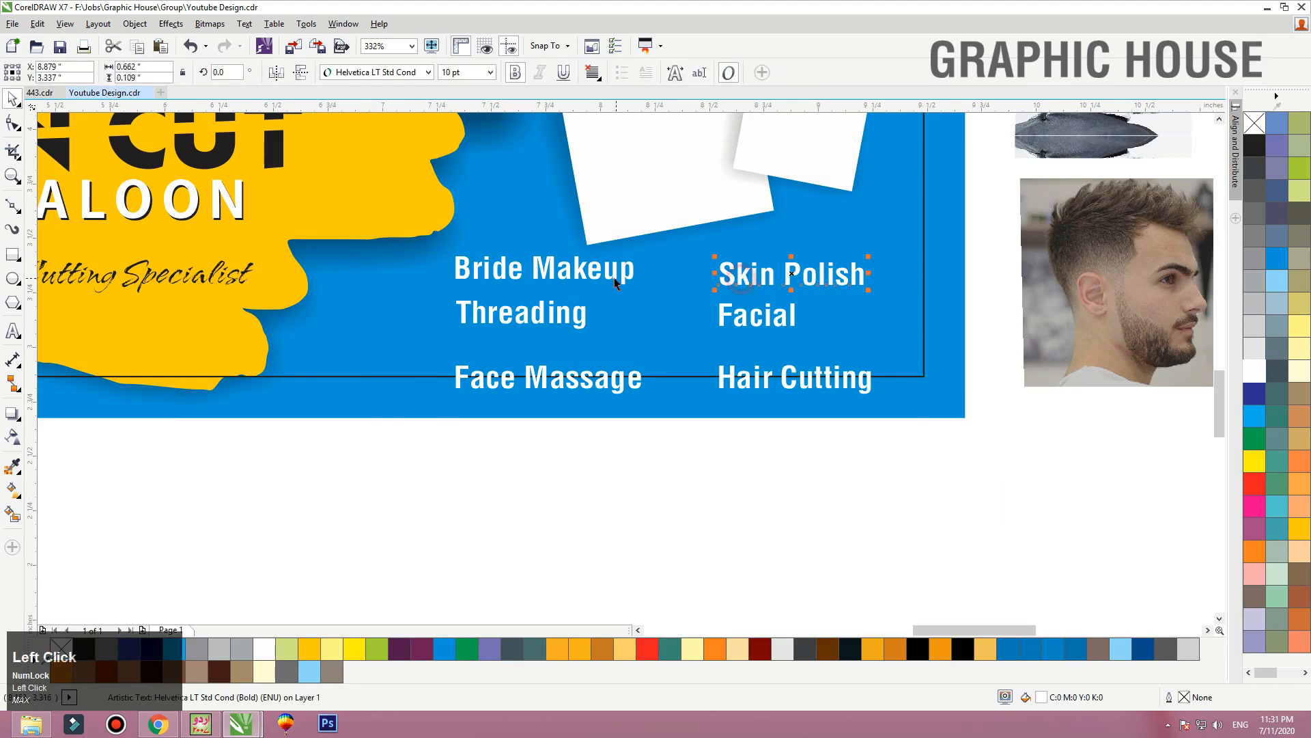
left_click(624, 287, "shift")
key("e")
Nudge the Face Massage and Hair Cutting row up to even out the line spacing
left_click_drag(975, 499, 358, 339)
key("Up")
key("Up")
key("Up")
key("Up")
key("Up")
key("Up")
key("Up")
key("Up")
key("Up")
key("Up")
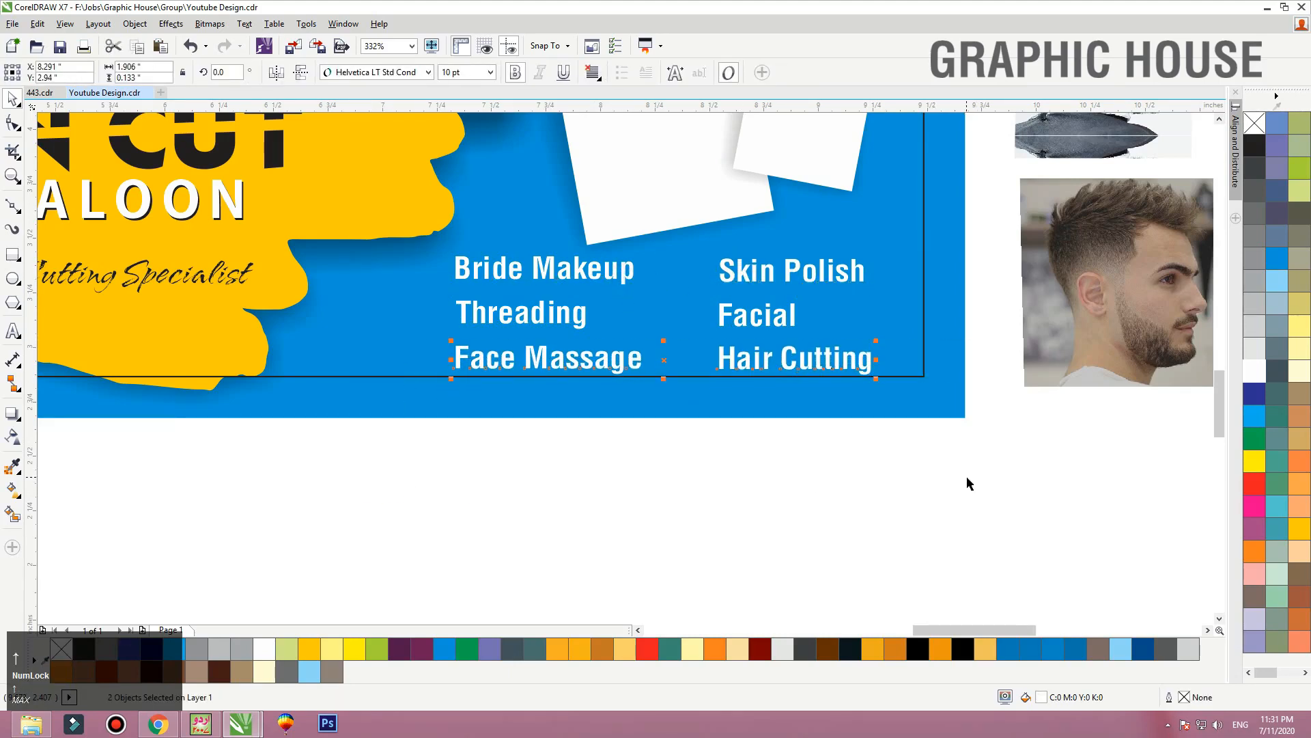
Nudge all six service lines slightly down and scale them down a little to fit inside the margin frame
left_click_drag(973, 487, 366, 212)
key("Down")
key("Down")
key("Down")
key("Down")
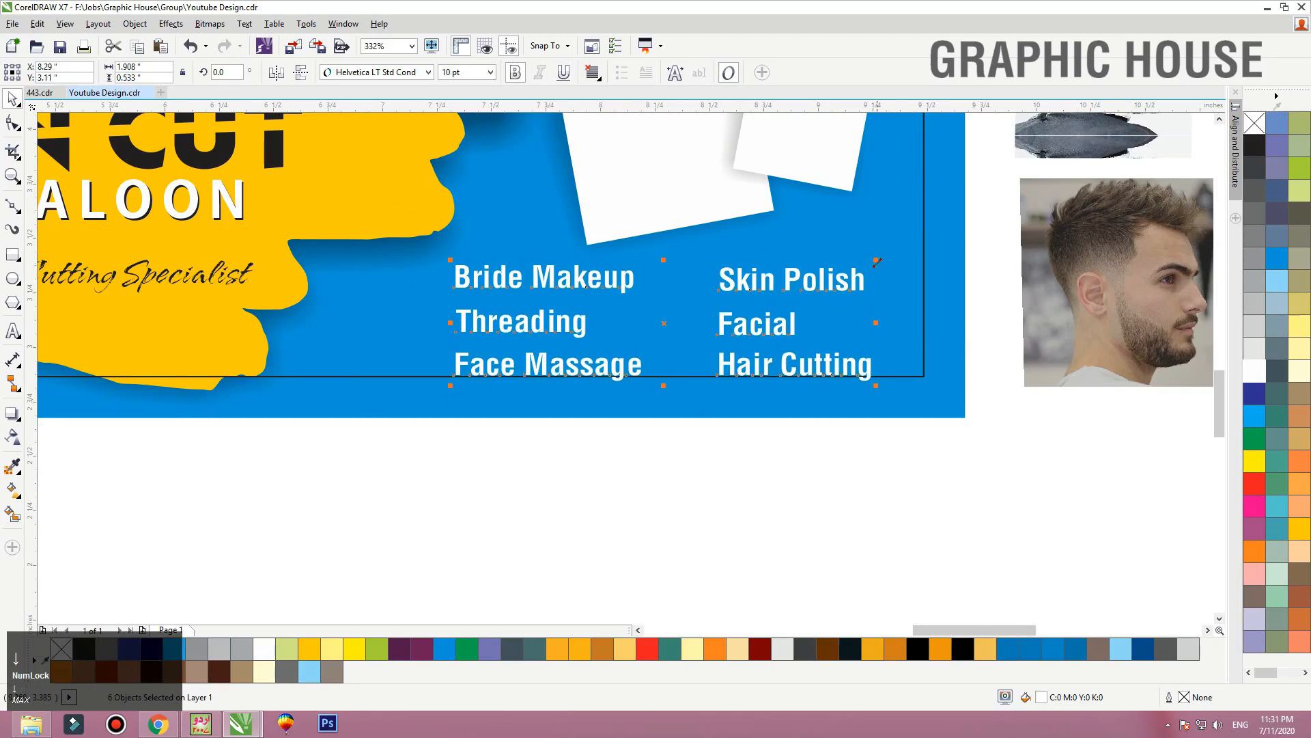
left_click_drag(877, 261, 861, 264)
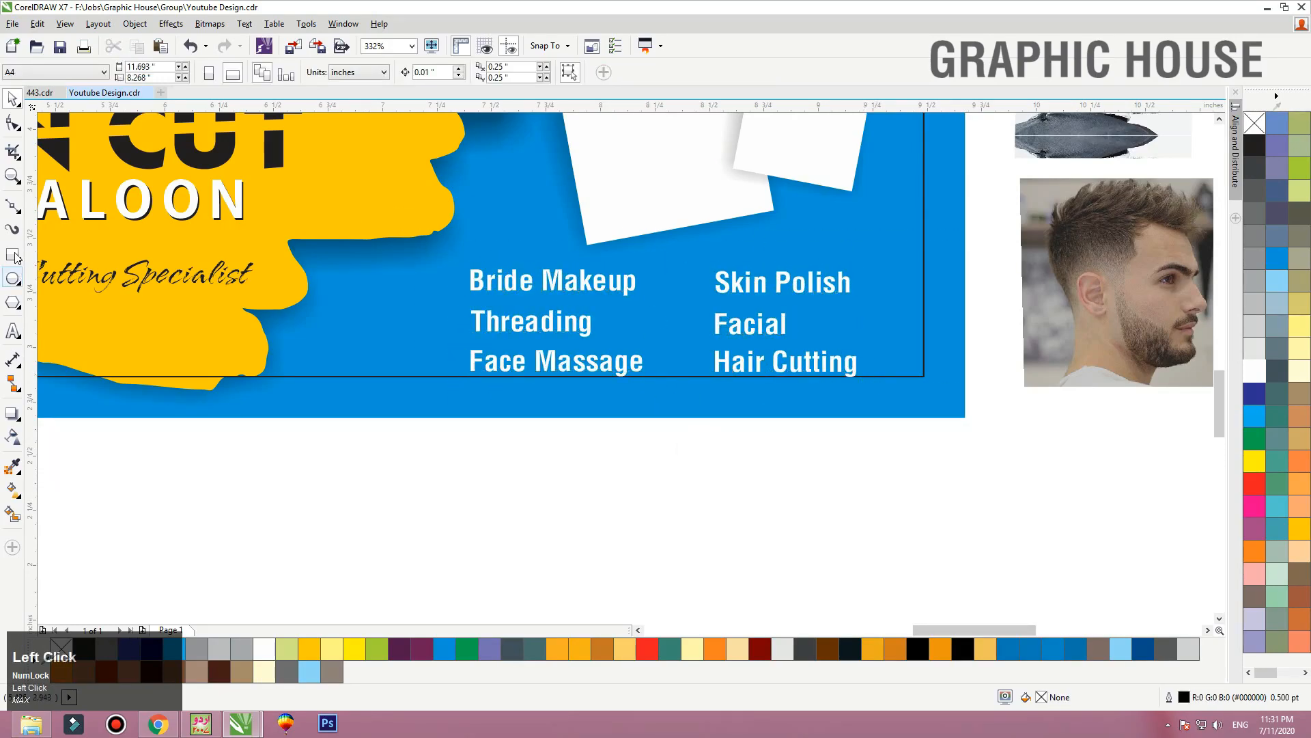
Add yellow circle bullets of about 0.047 inch, without outline, before Bride Makeup, Threading and Face Massage
left_click(12, 278)
left_click_drag(295, 220, 841, 430)
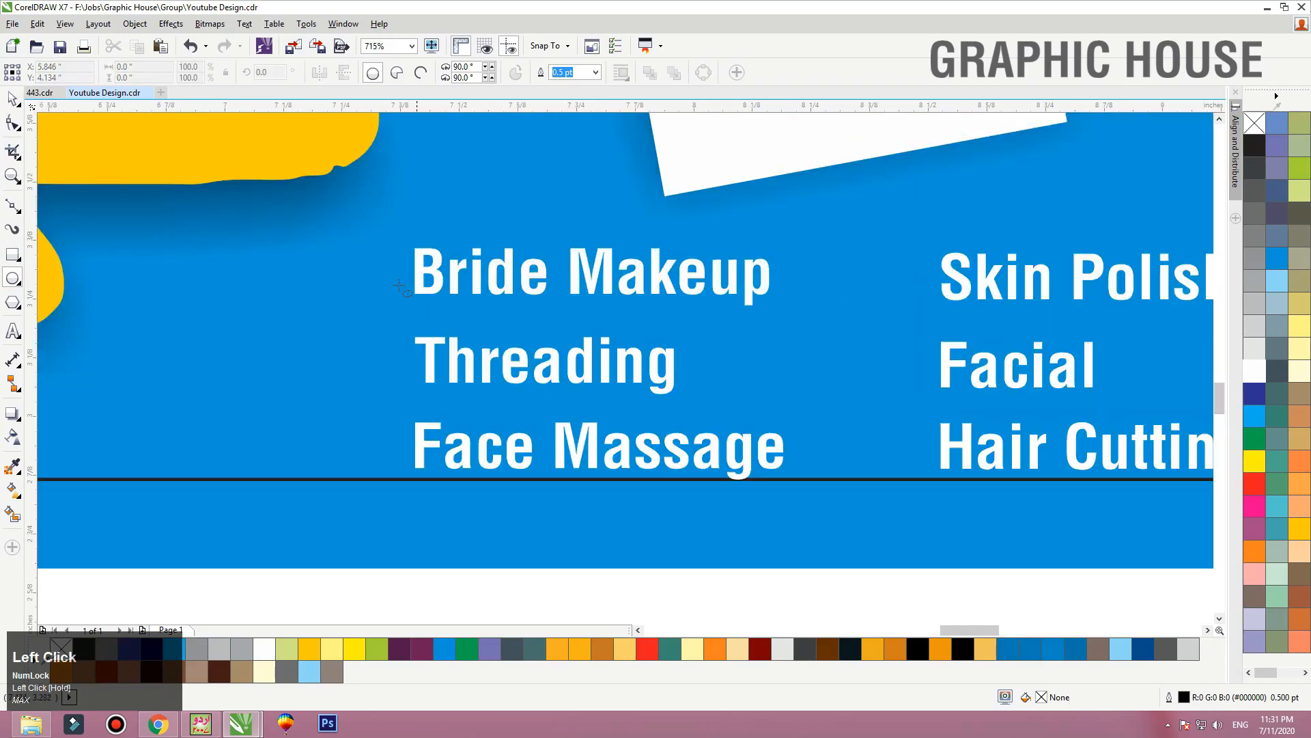
left_click_drag(377, 261, 389, 442)
left_click(1299, 527)
right_click(1255, 122)
right_click(389, 359)
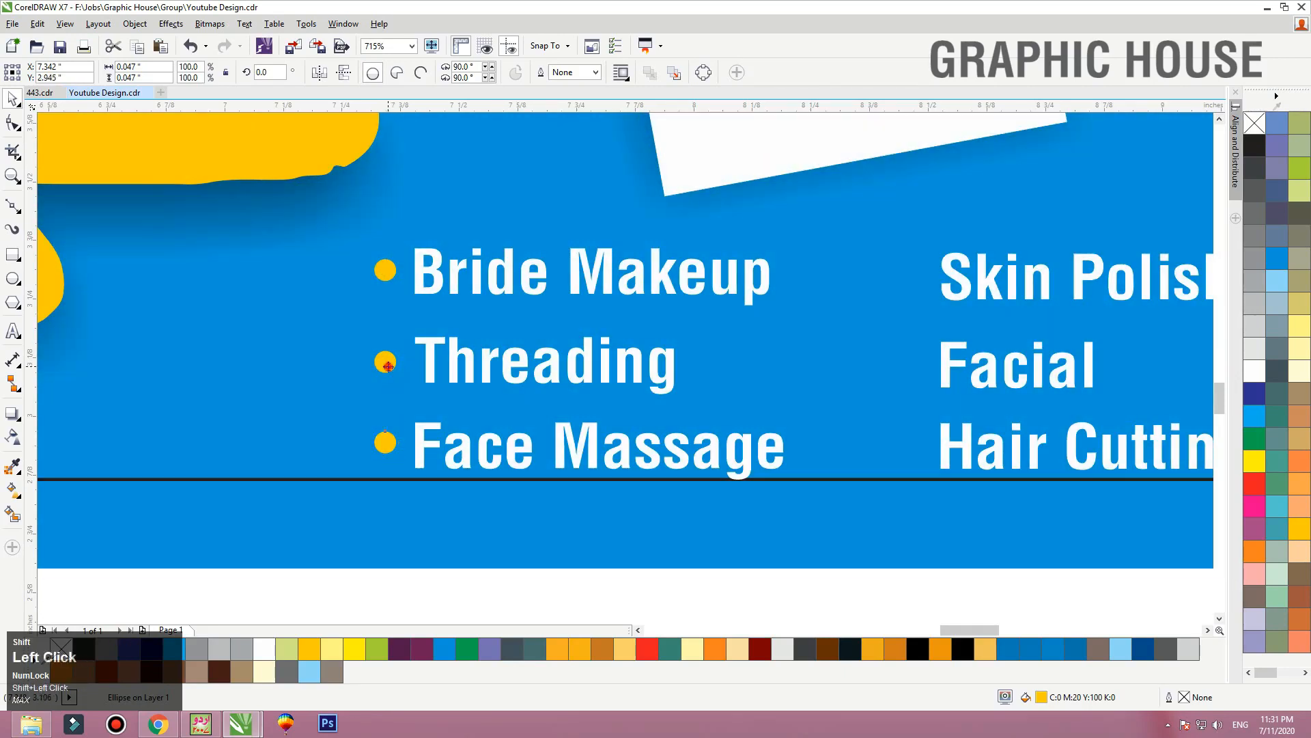
Copy the three yellow bullets in front of Skin Polish, Facial and Hair Cutting
left_click(385, 361, "shift")
left_click_drag(390, 274, 916, 272)
right_click(915, 273)
key("F3")
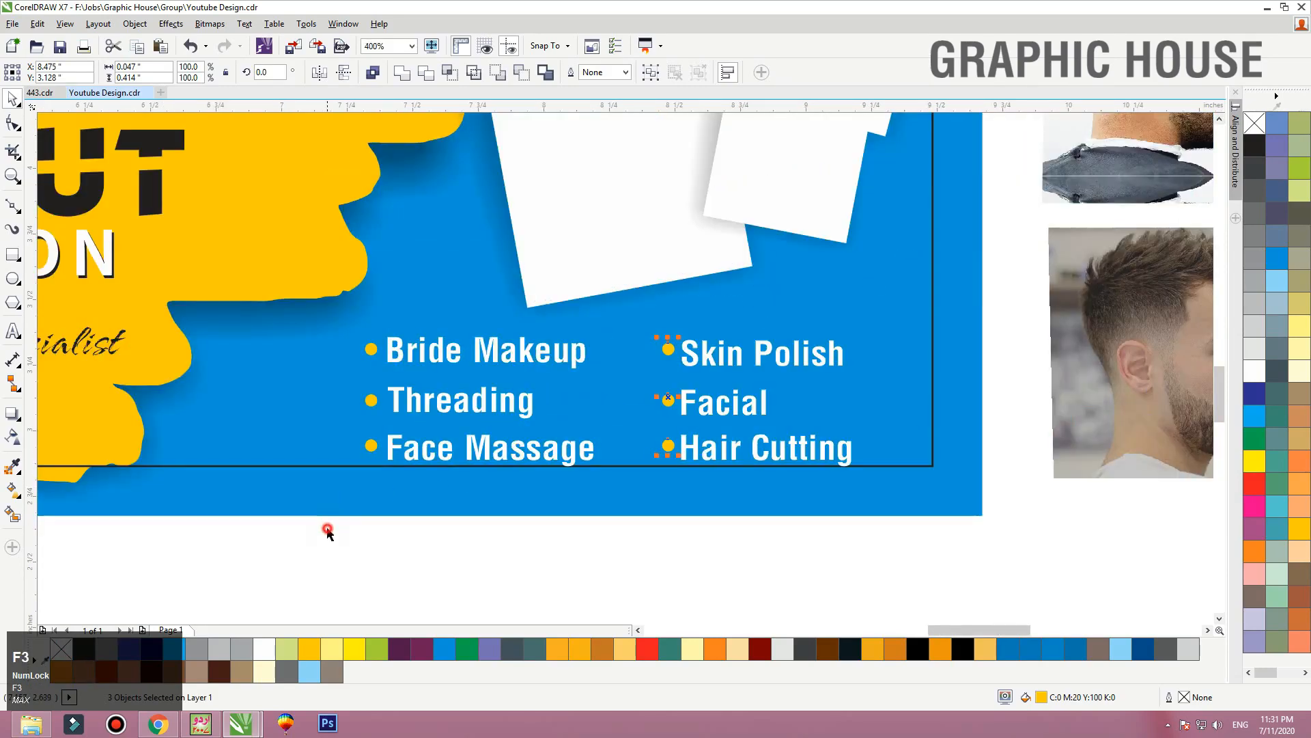
left_click_drag(328, 531, 851, 335)
left_click(842, 492)
PowerClip the photo of the tattooed man with a beard inside the upper-left white card
key("F3")
key("F3")
left_click_drag(591, 261, 997, 498)
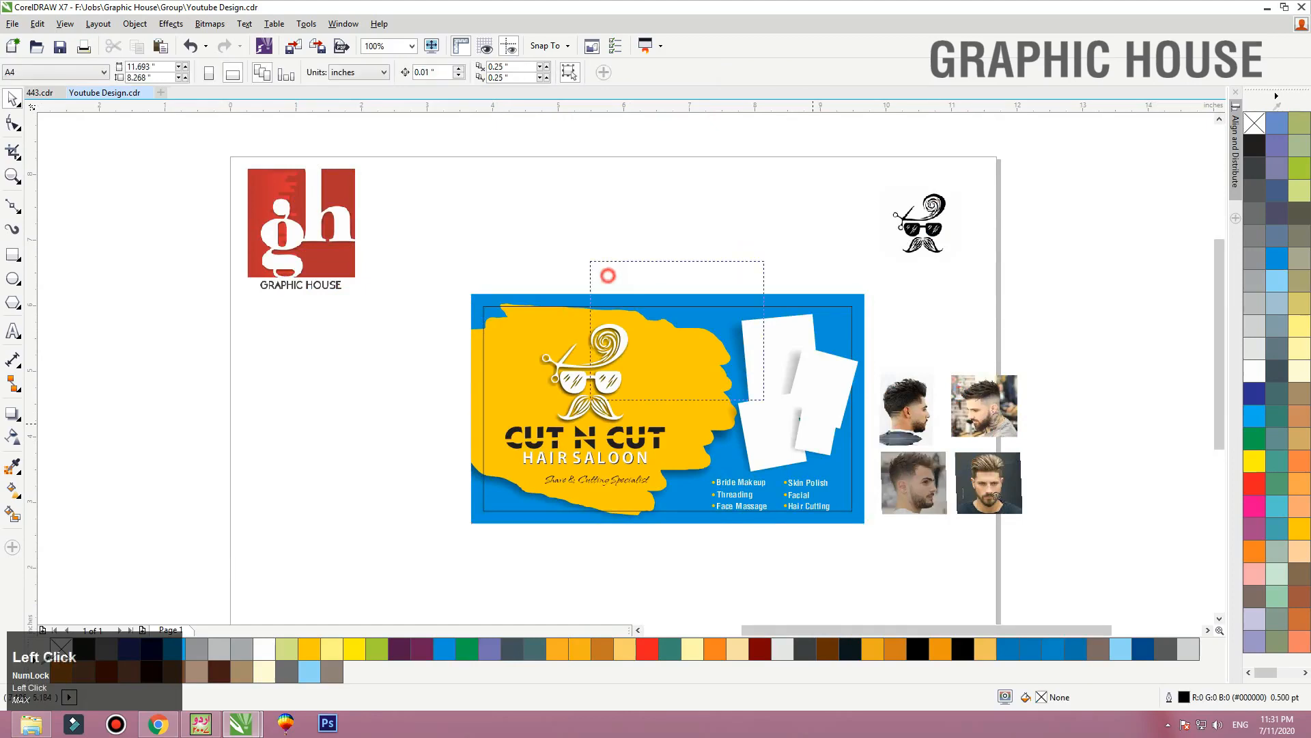
left_click_drag(764, 399, 1063, 562)
left_click(879, 333)
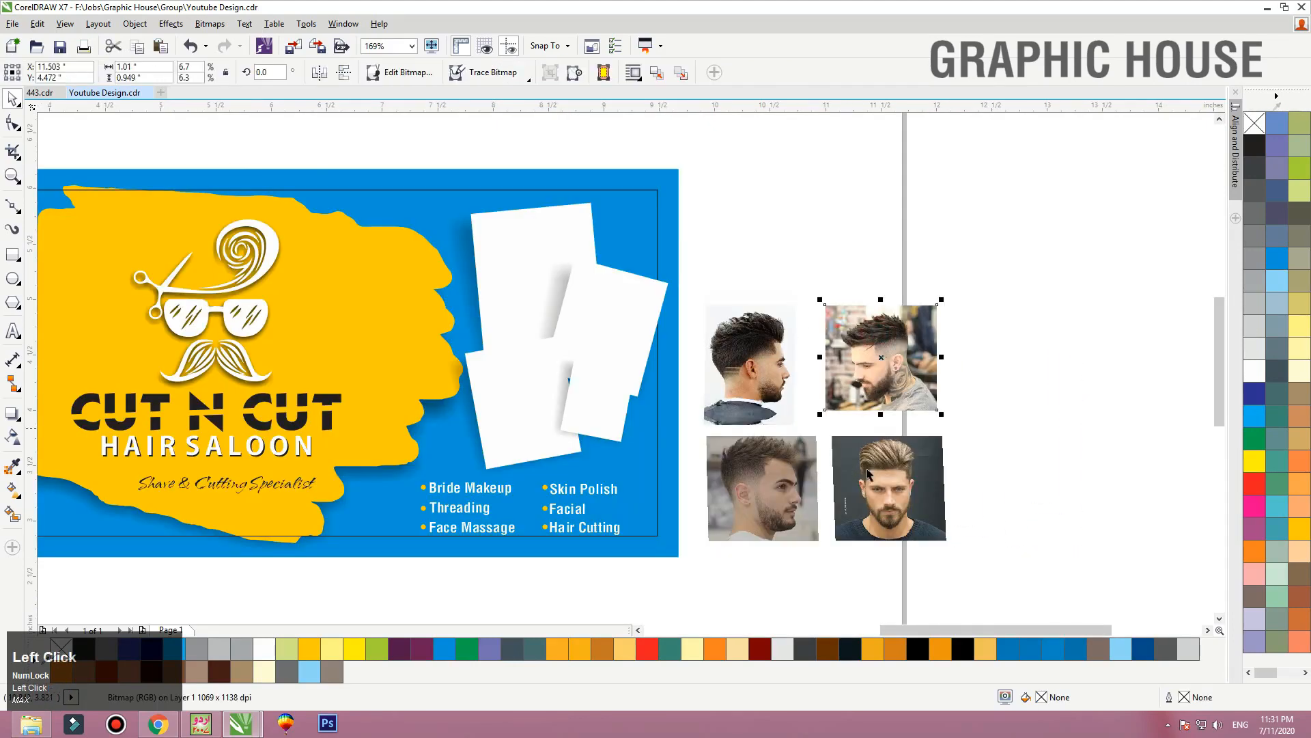
right_click(885, 337)
left_click(946, 200)
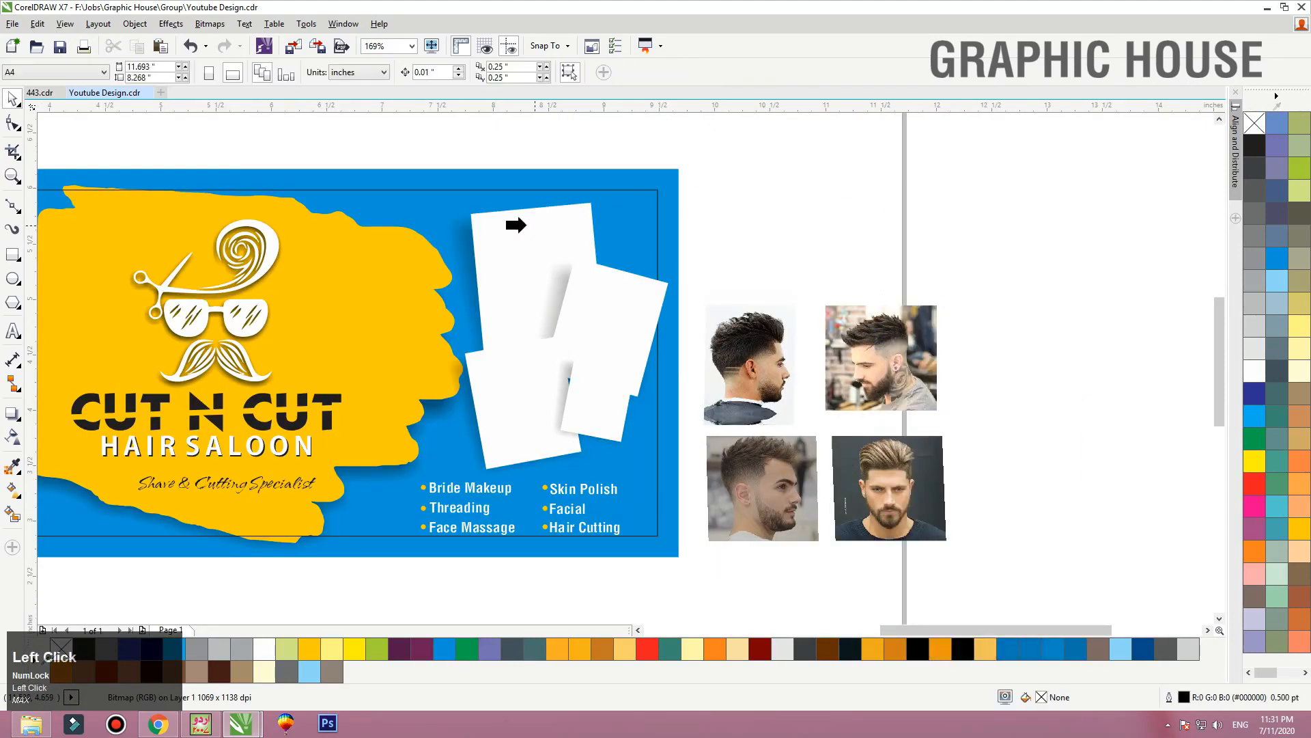
left_click(504, 219)
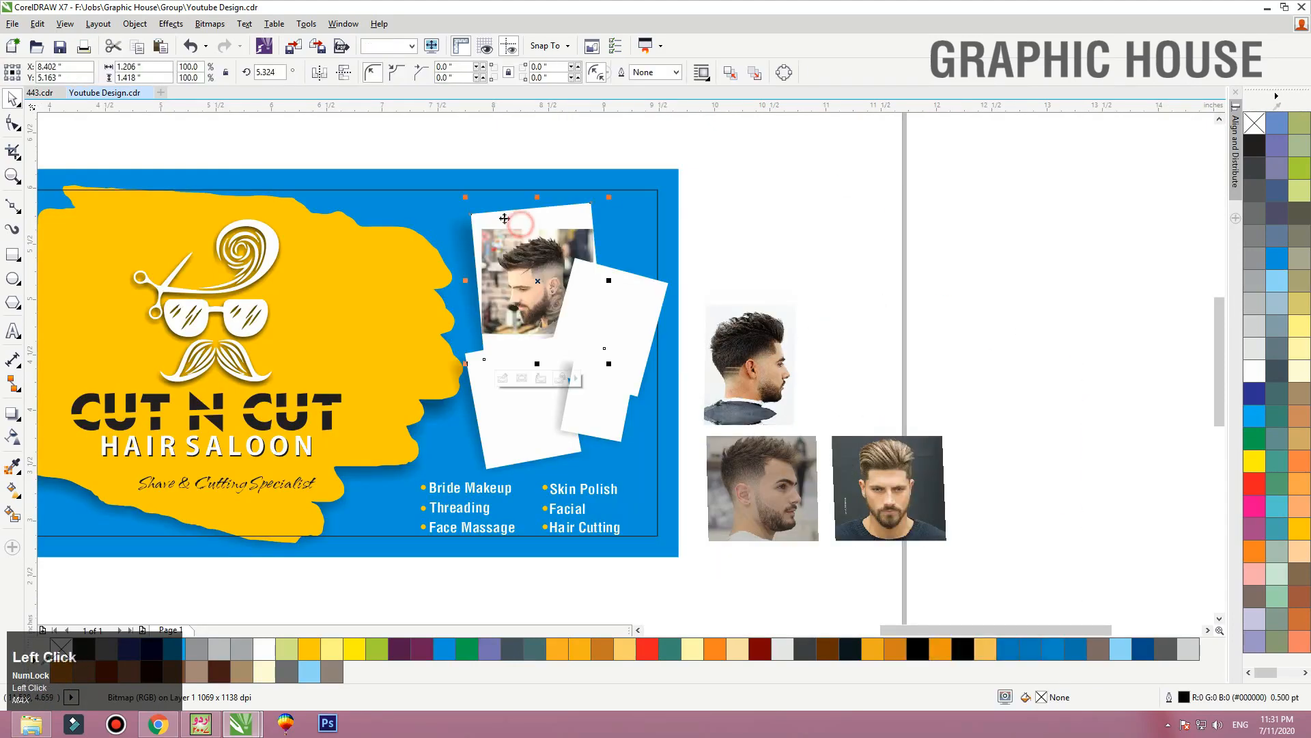
PowerClip the front-facing portrait inside the right white card and the white-background profile photo inside the lower-left card
right_click(870, 493)
left_click(635, 296)
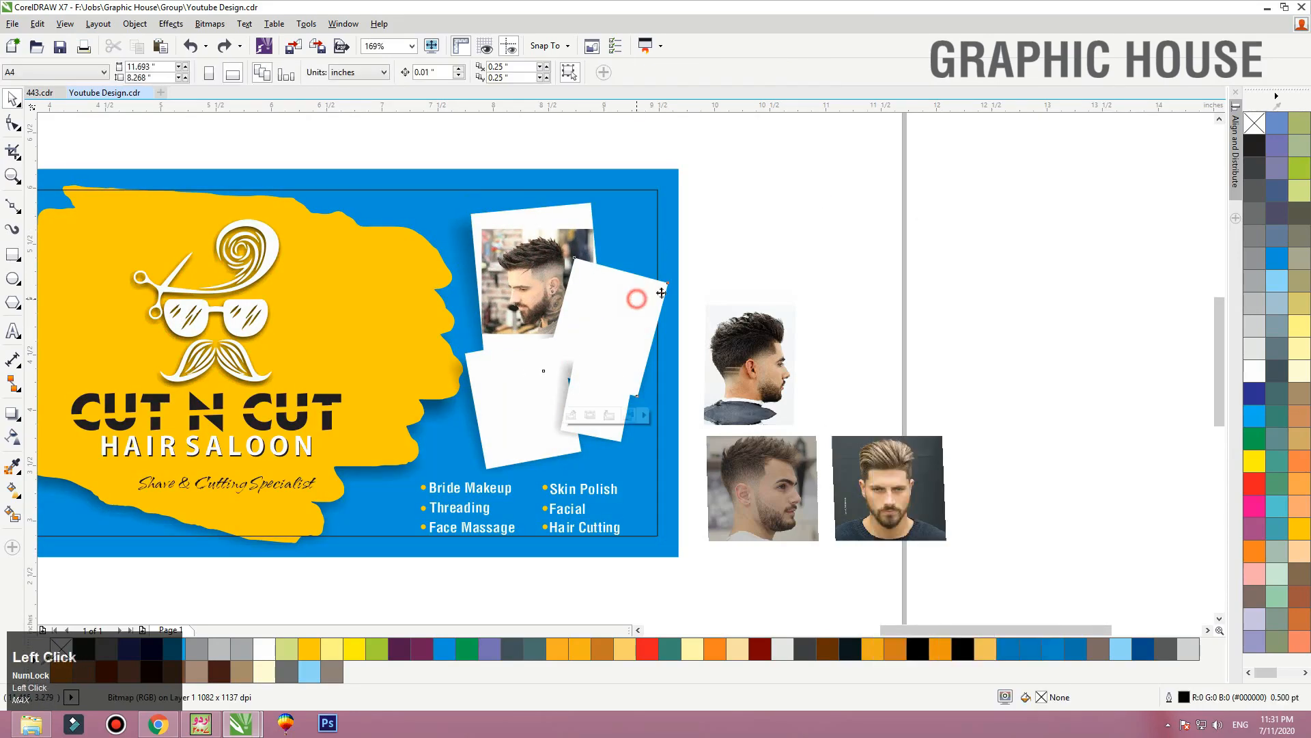
right_click(745, 362)
left_click(808, 164)
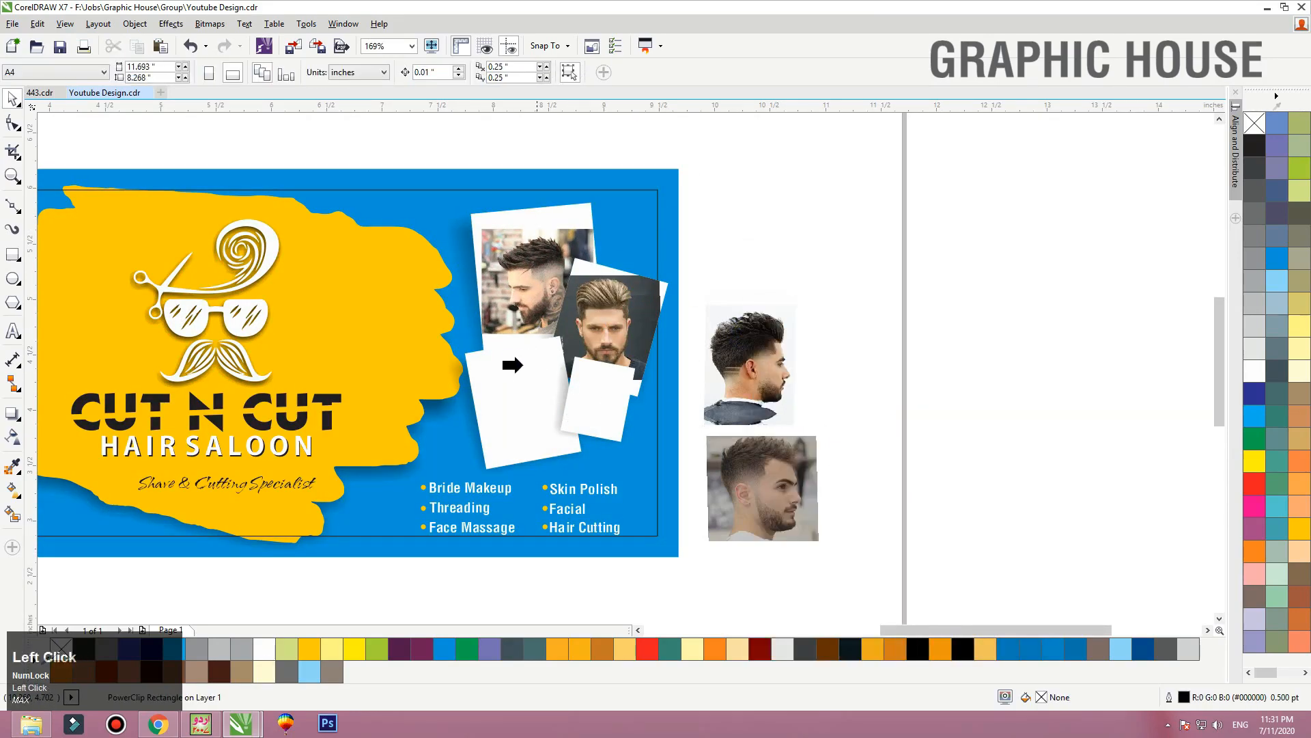
left_click(512, 365)
PowerClip the remaining gray-background profile photo inside the small empty white card
right_click(754, 502)
left_click(823, 203)
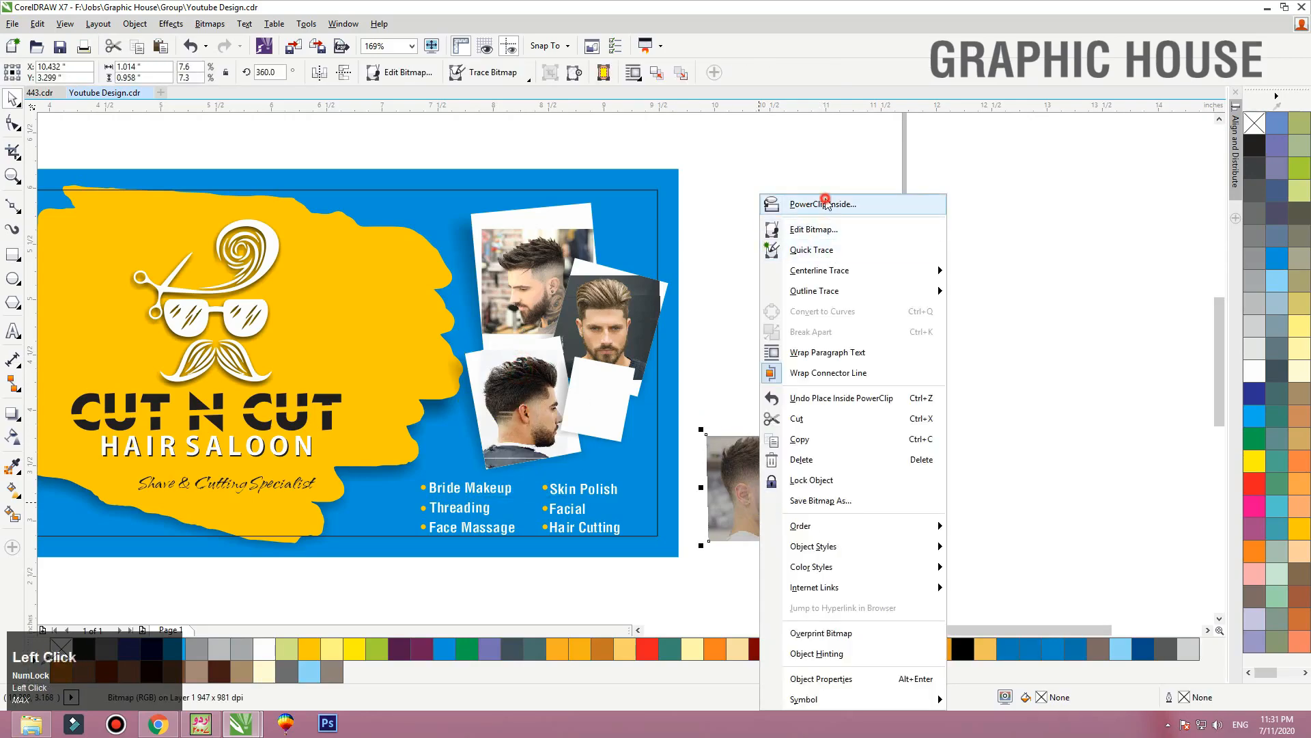
PowerClip the fourth haircut photo into the small empty white frame overlapping the middle frame
left_click(601, 403)
left_click_drag(554, 331, 802, 195)
left_click_drag(396, 397, 365, 396)
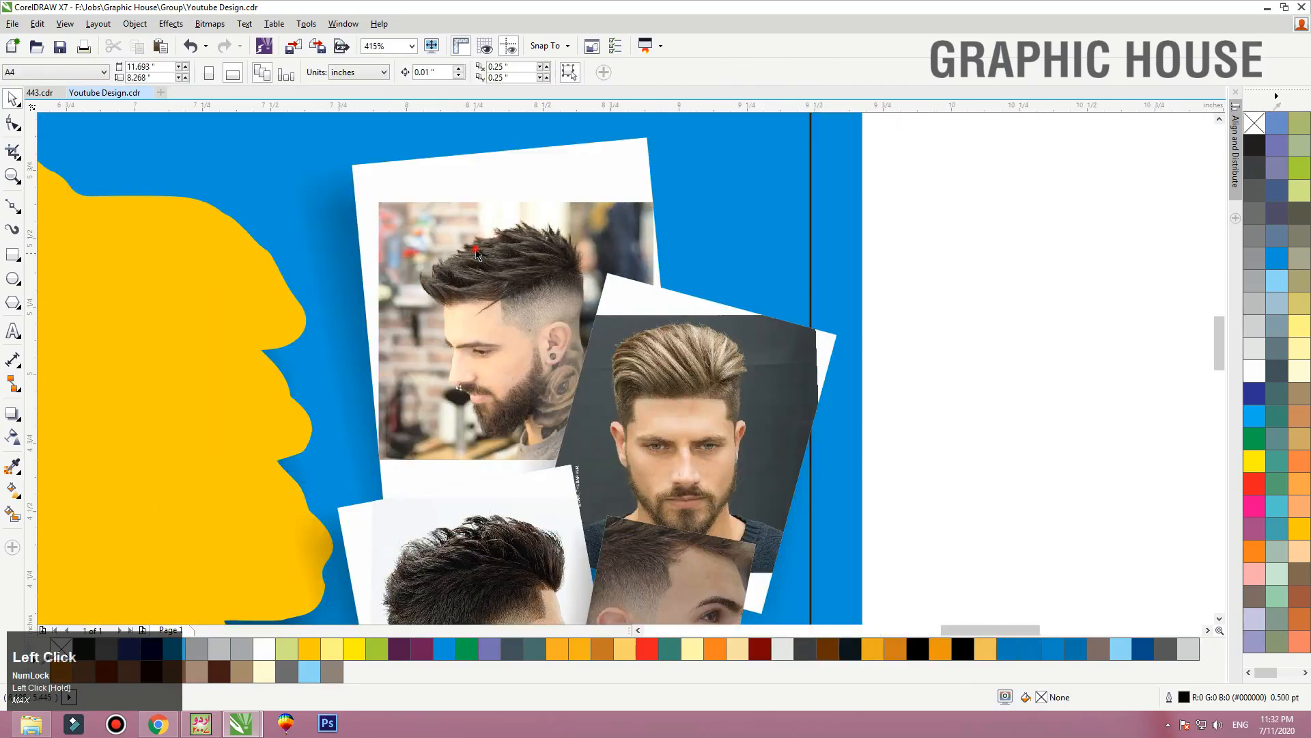
Rotate the photo inside the upper-left frame by about 7° and enlarge and stretch it to cover the frame
left_click(475, 244)
left_click(491, 287, "ctrl")
key("F3")
left_click(539, 306)
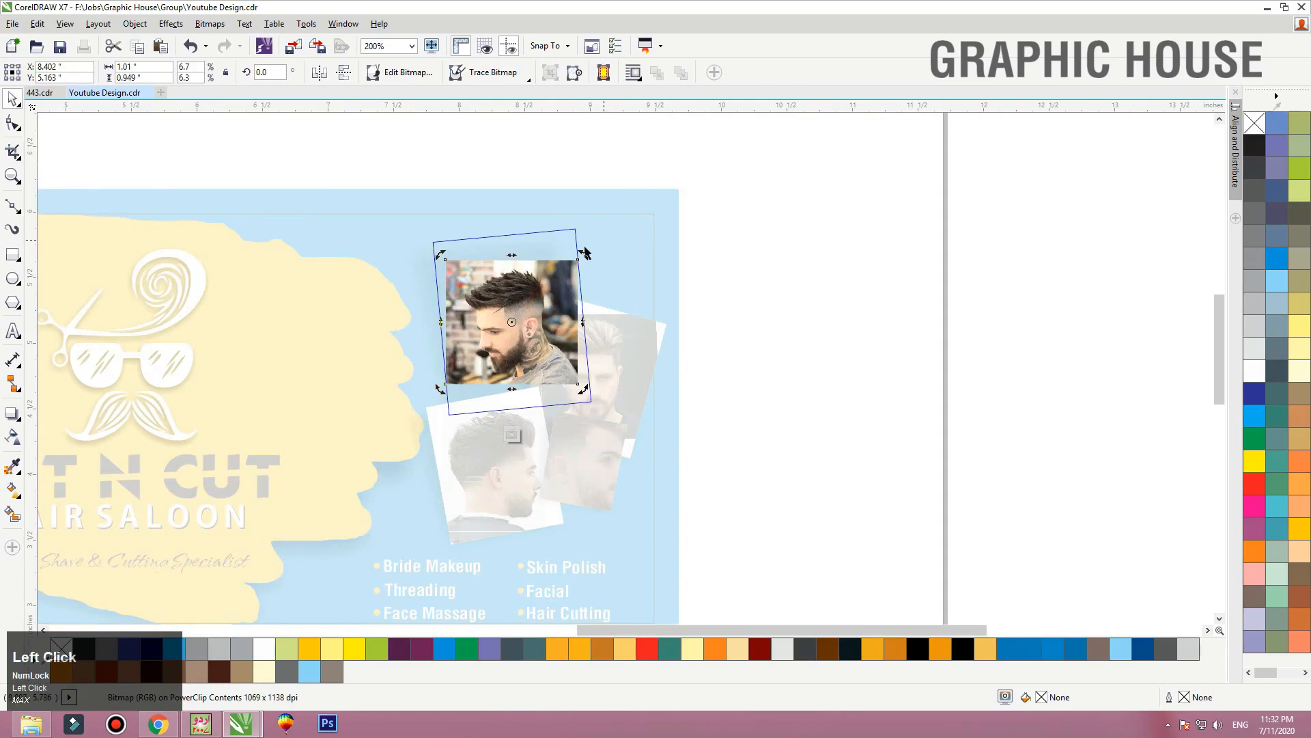
left_click_drag(581, 252, 608, 223)
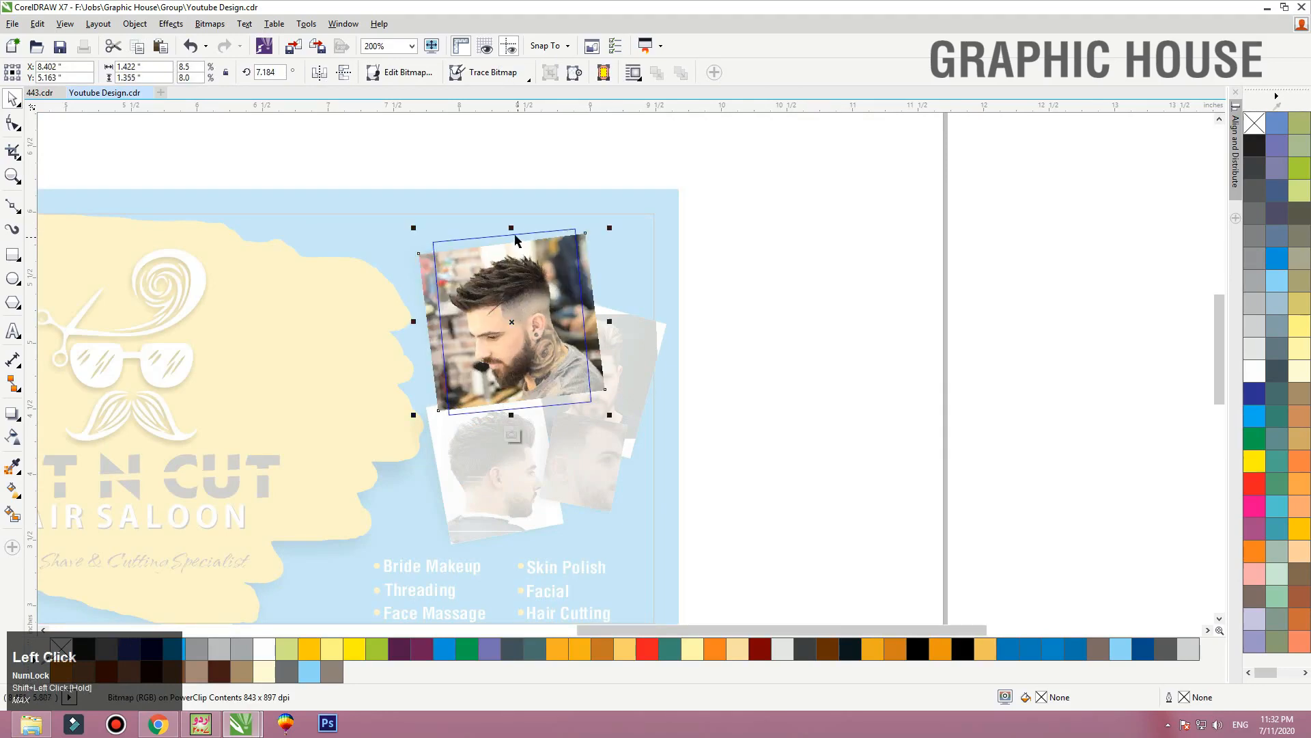
left_click_drag(514, 230, 517, 209)
left_click(902, 226, "ctrl")
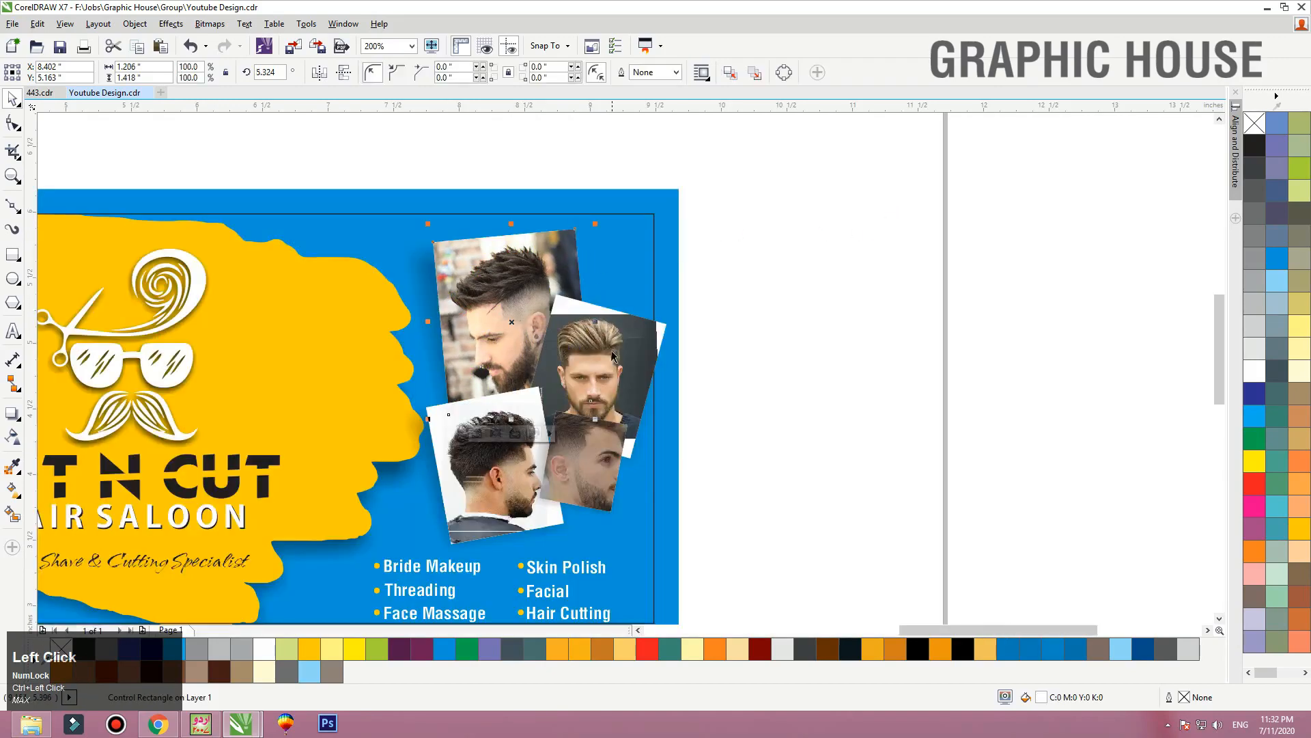
Rotate the photo inside the upper-left frame slightly clockwise to match the frame's tilt
left_click(487, 296, "ctrl")
left_click(482, 302)
left_click(507, 308)
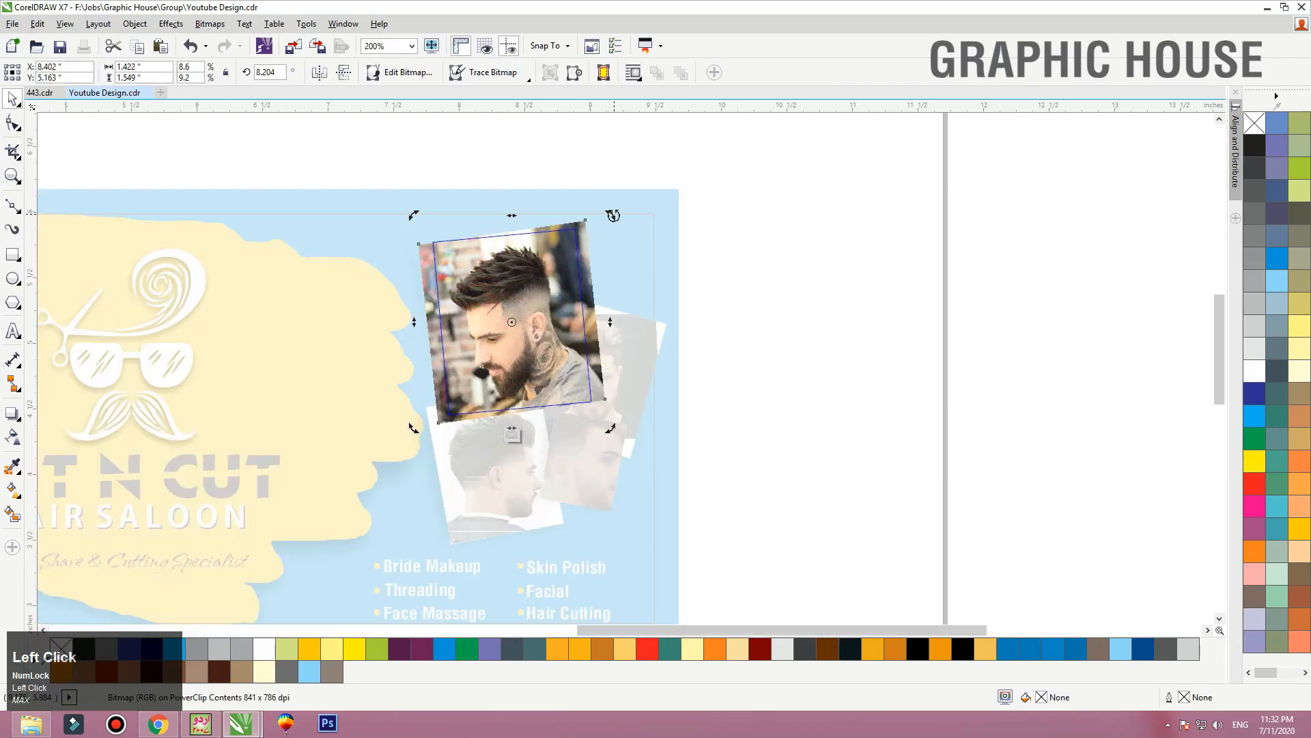
left_click_drag(613, 215, 619, 219)
left_click(939, 232, "ctrl")
Rotate the front-facing man's photo to about 346° inside its frame and enlarge it to cover the tilted frame
left_click(625, 331, "ctrl")
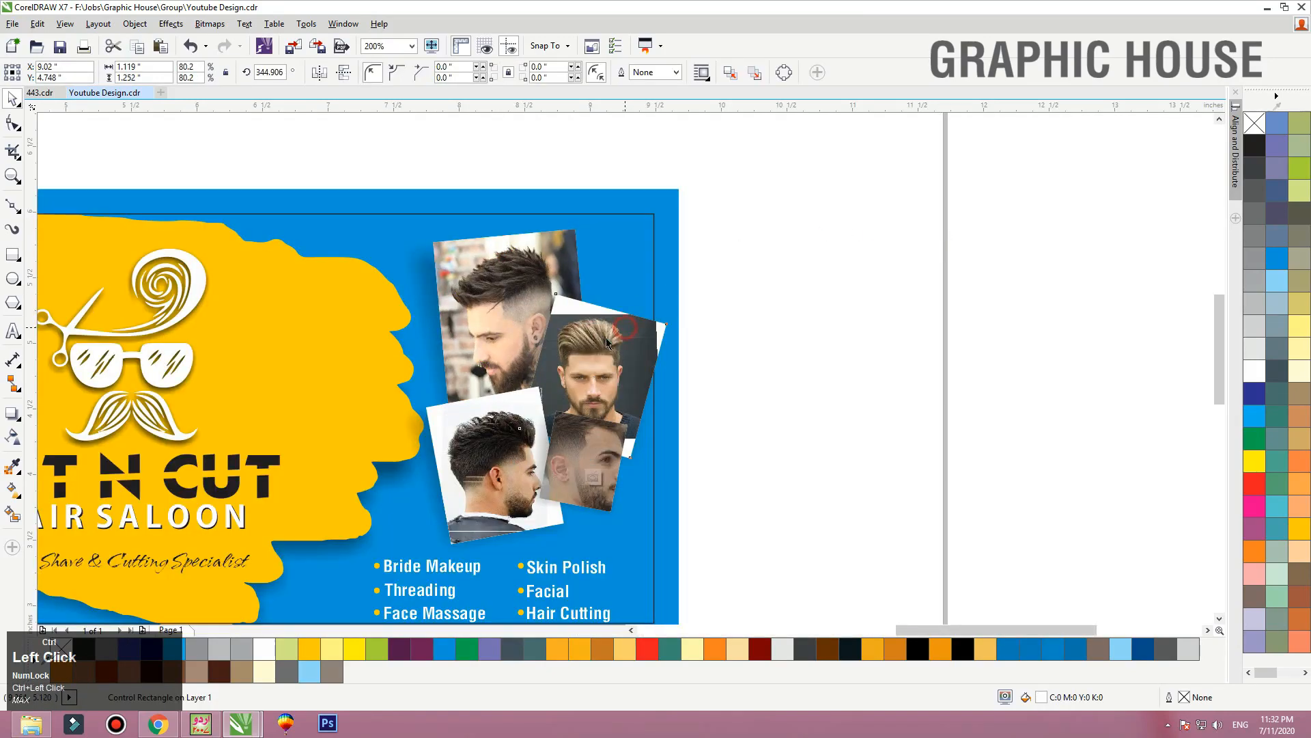
left_click(621, 371)
left_click_drag(417, 206, 767, 483)
left_click(600, 404)
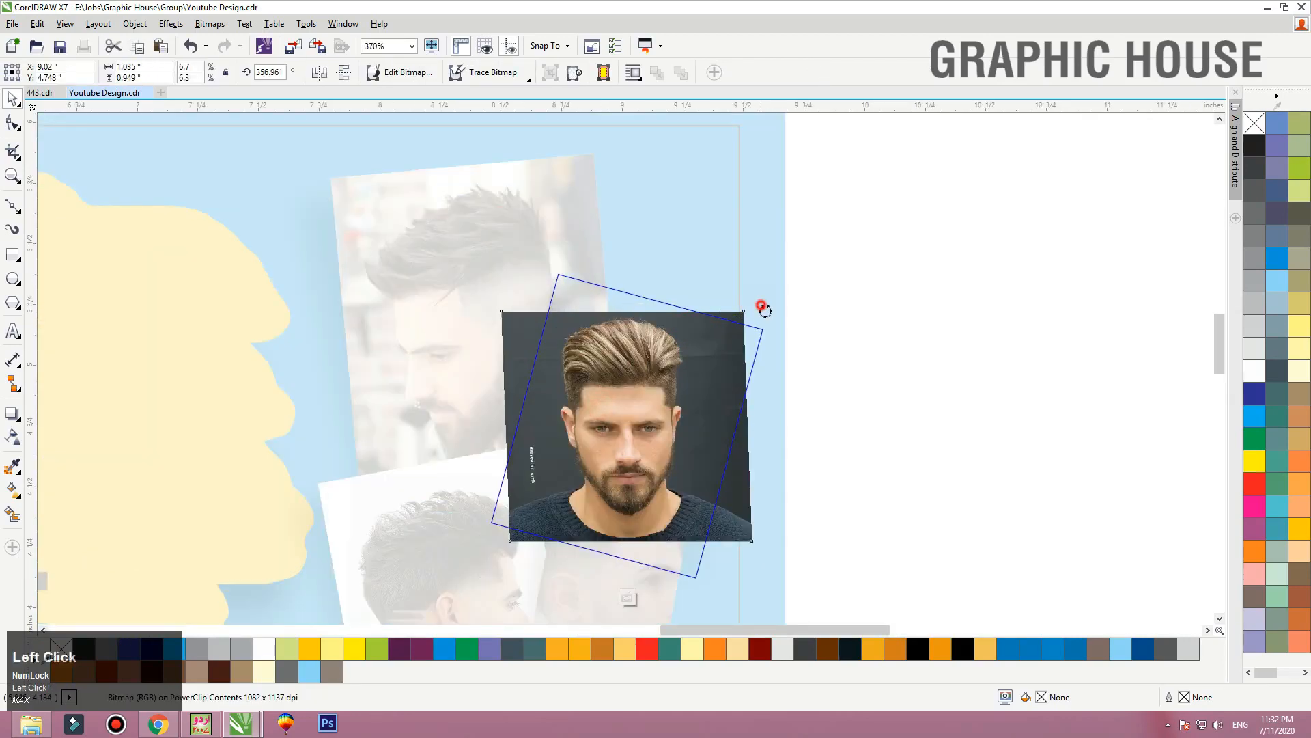
left_click_drag(762, 307, 786, 330)
left_click_drag(776, 284, 808, 253)
left_click(919, 236, "ctrl")
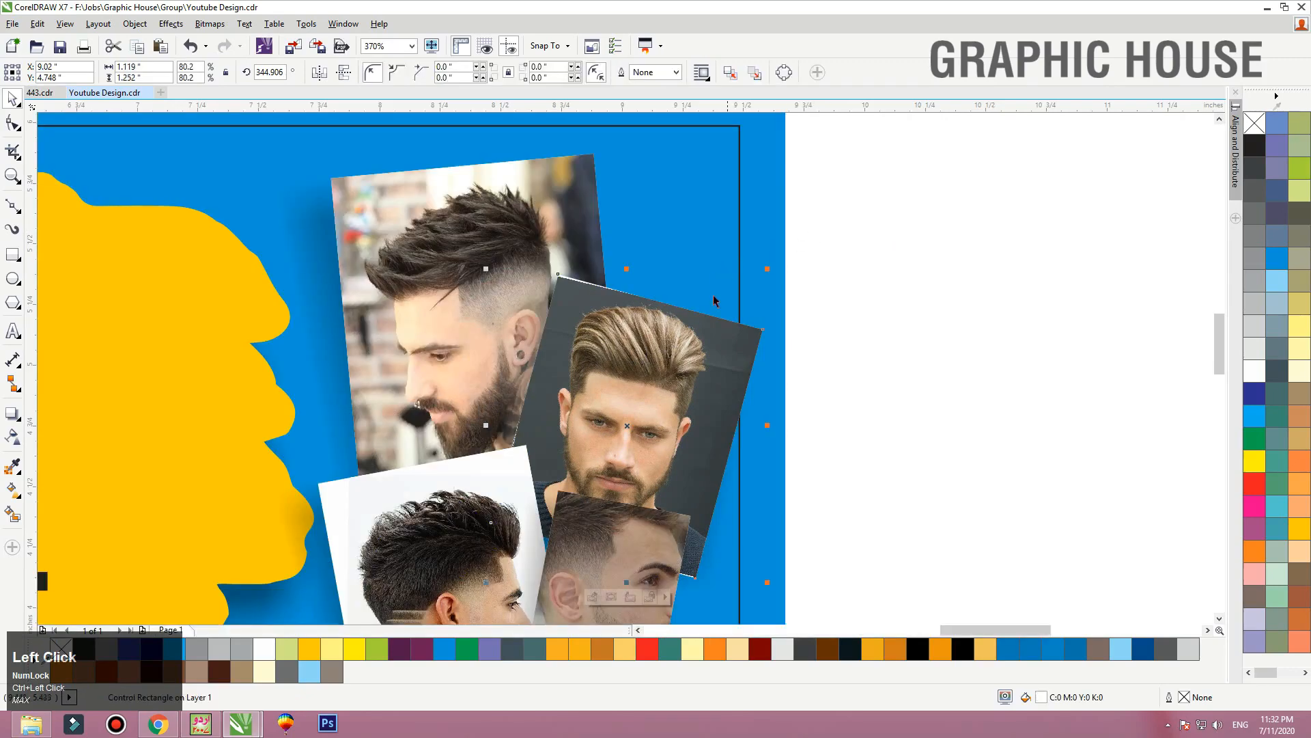
double_click(741, 335)
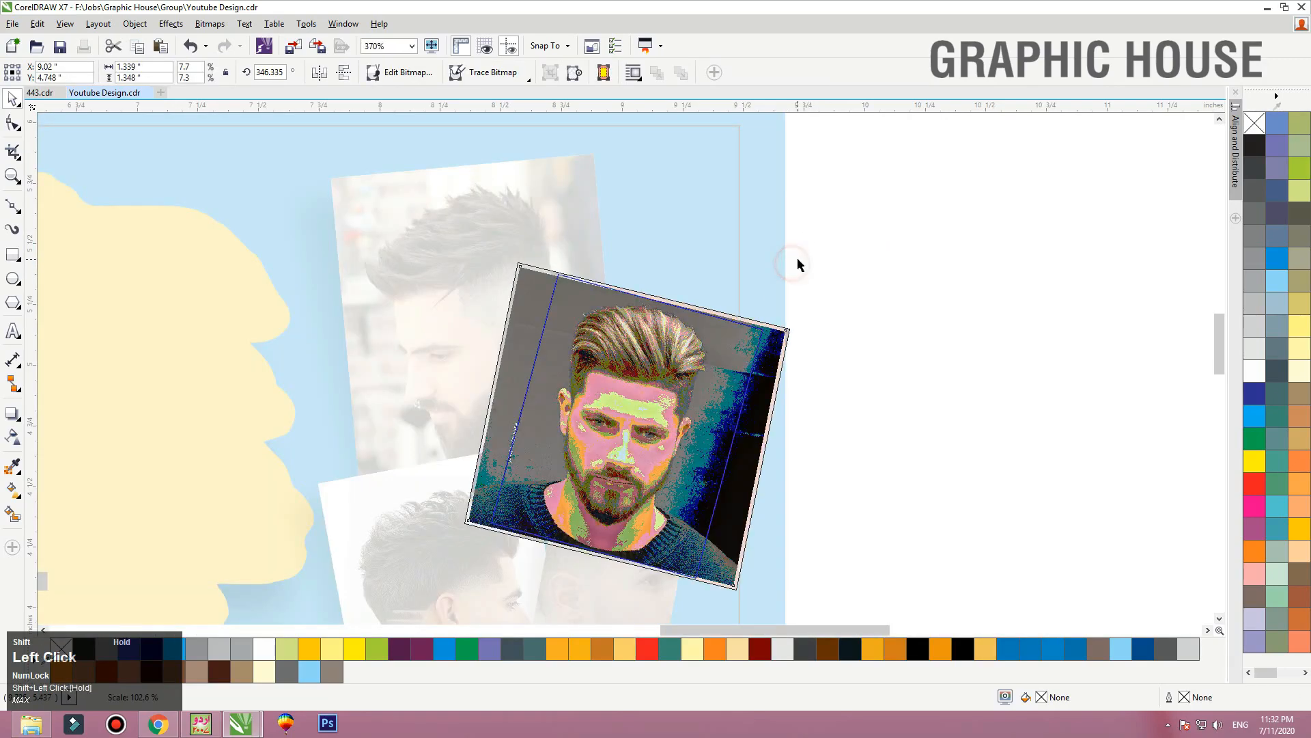
left_click(905, 263, "ctrl")
Scale down the photo inside the smallest frame so the man's whole head fits in it
left_click(608, 433, "ctrl")
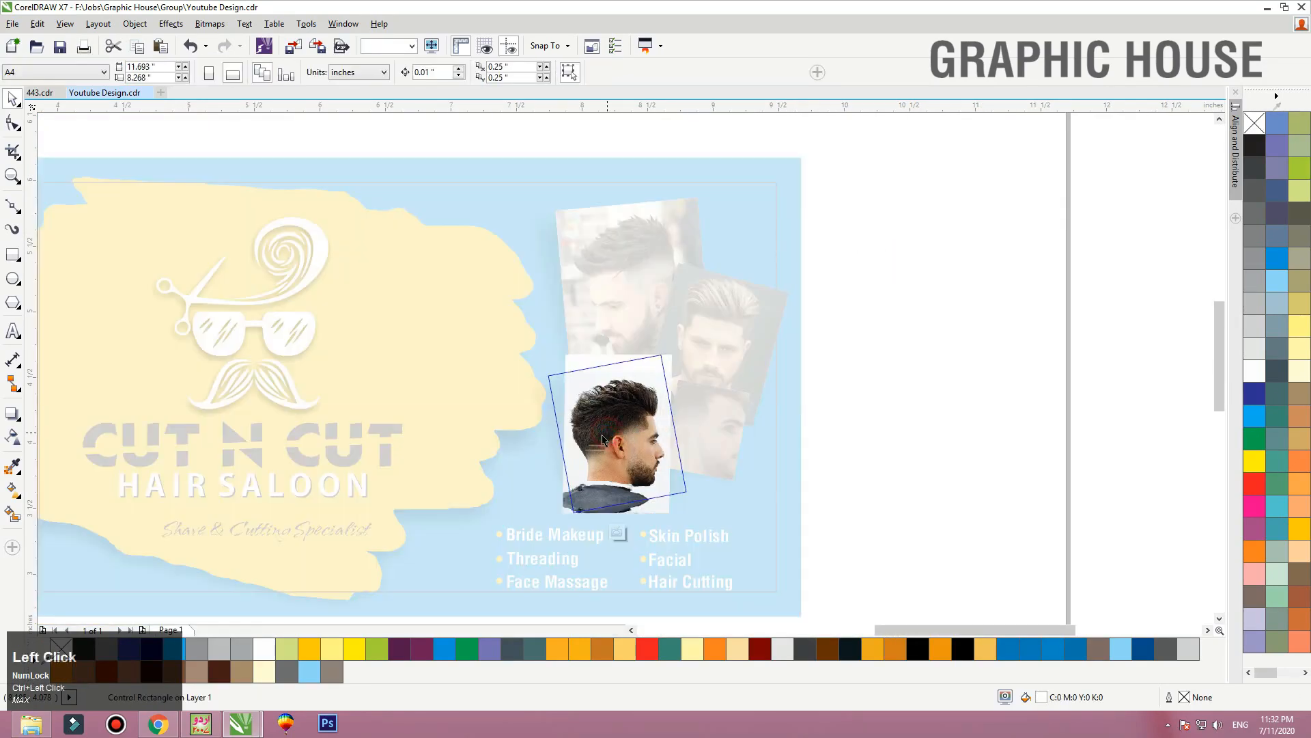
left_click(916, 430, "ctrl")
key("F2")
left_click_drag(912, 335, 506, 608)
double_click(637, 288)
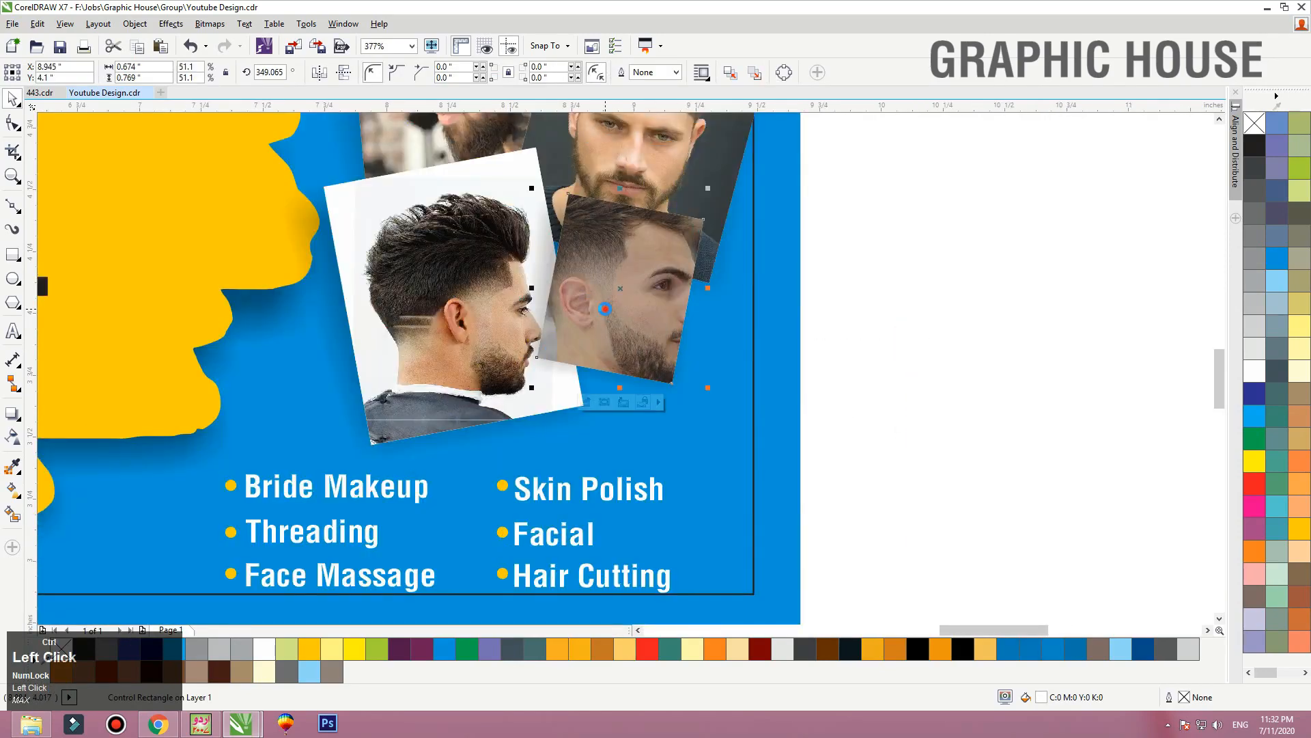
left_click_drag(749, 167, 744, 217)
left_click(934, 230, "ctrl")
left_click(907, 328)
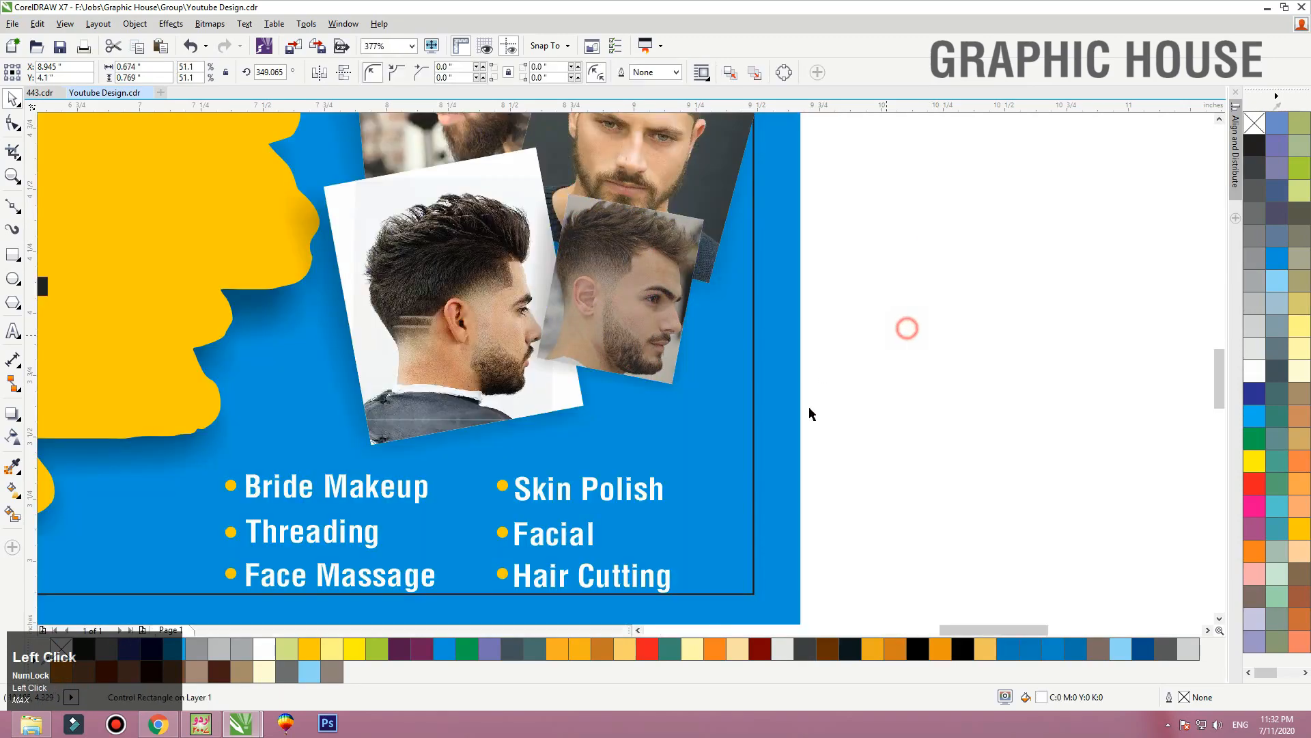
scroll(822, 427, "down", 2)
left_click_drag(899, 525, 612, 257)
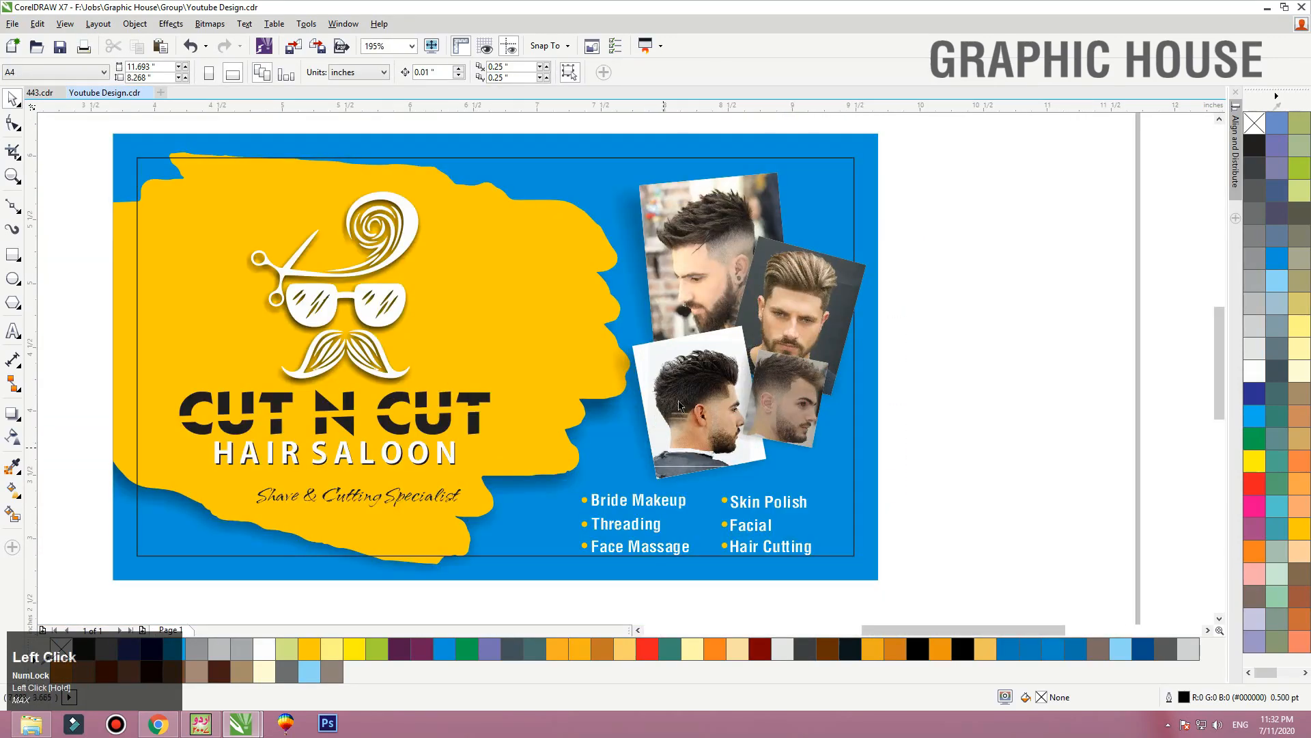
left_click_drag(686, 396, 661, 390)
key("ctrl+z")
left_click(779, 374, "shift")
left_click(799, 274, "shift")
left_click(689, 213, "shift")
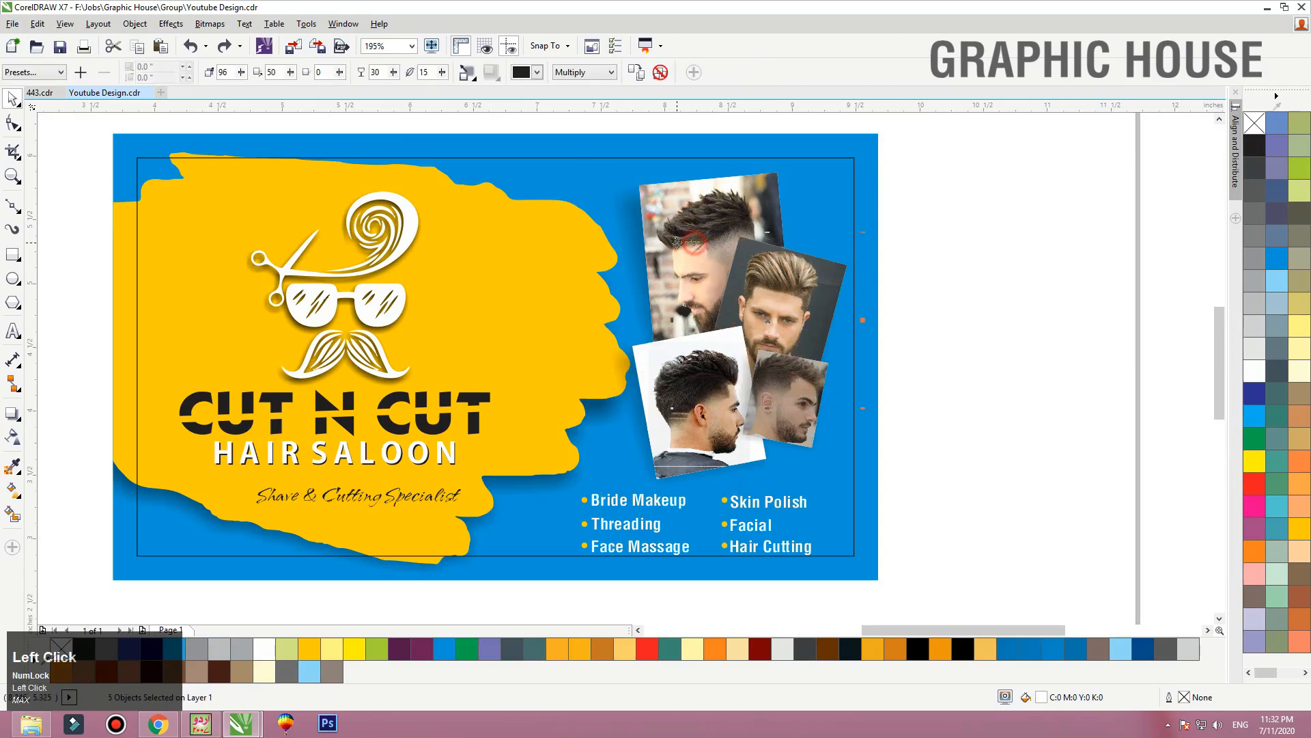
key("ctrl+z")
Give all four photo frames a 1 pt white outline and nudge them slightly left
left_click_drag(980, 144, 530, 494)
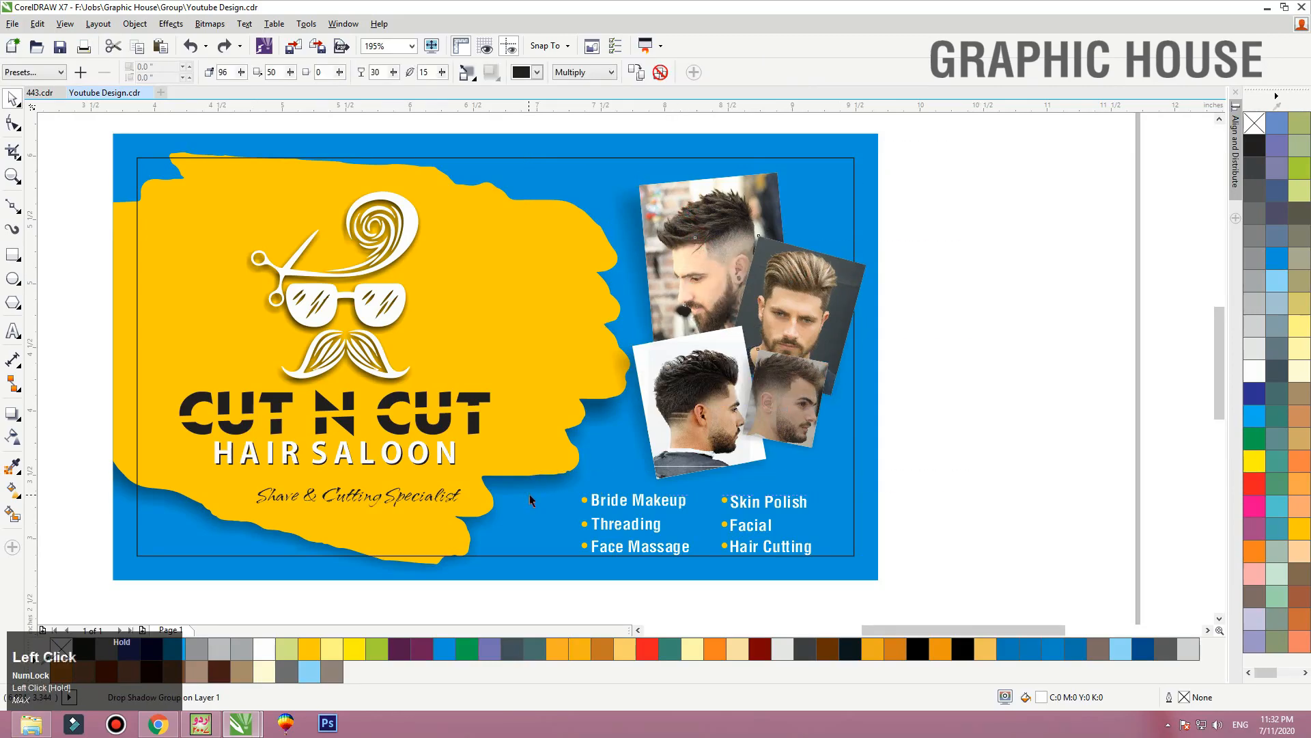
key("F12")
type("1")
key("Return")
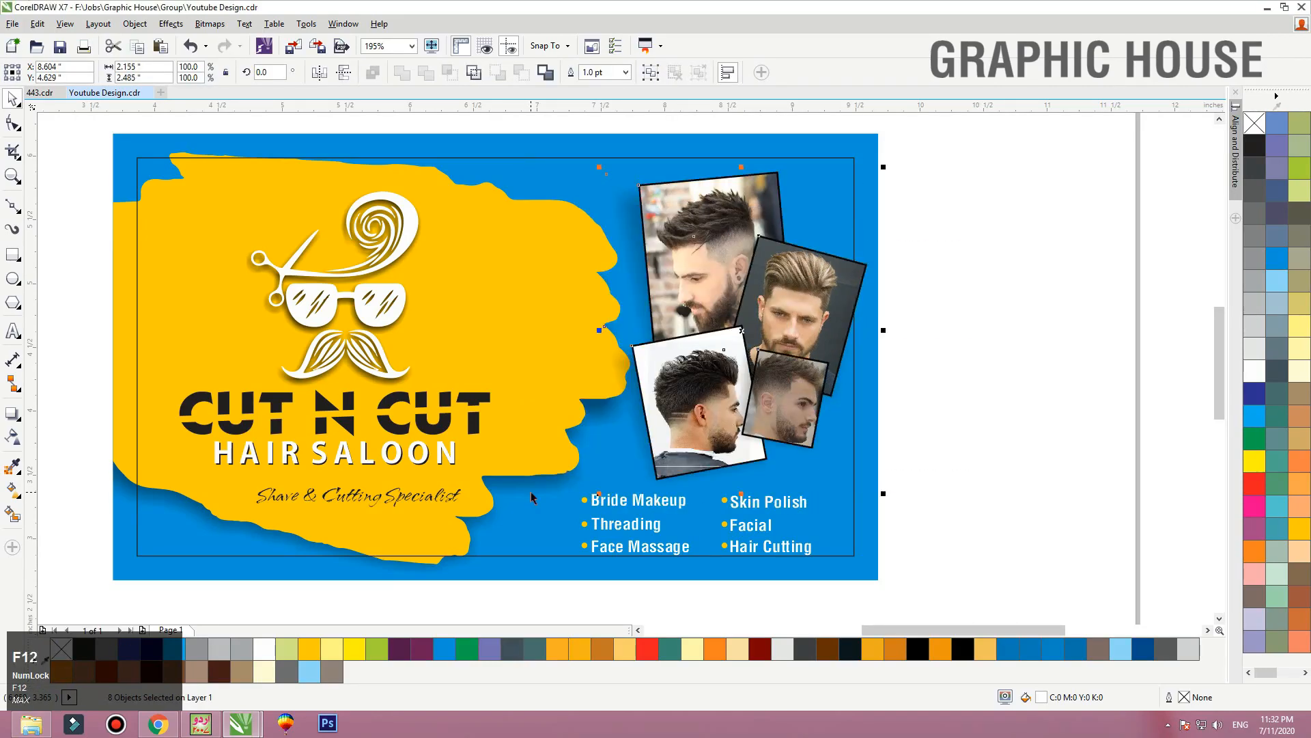
right_click(1253, 378)
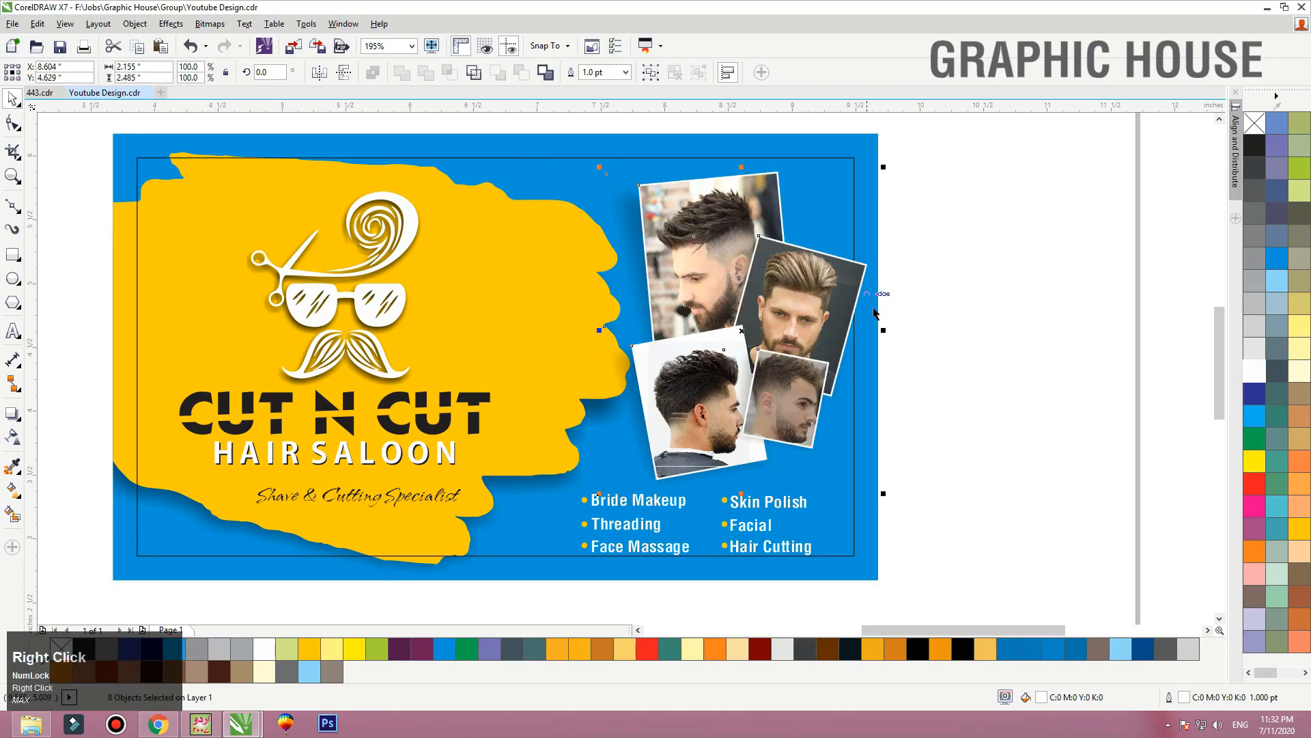
key("Left")
key("Left")
left_click(944, 317)
Remove the outline from the inner margin rectangle of the card
left_click(854, 165)
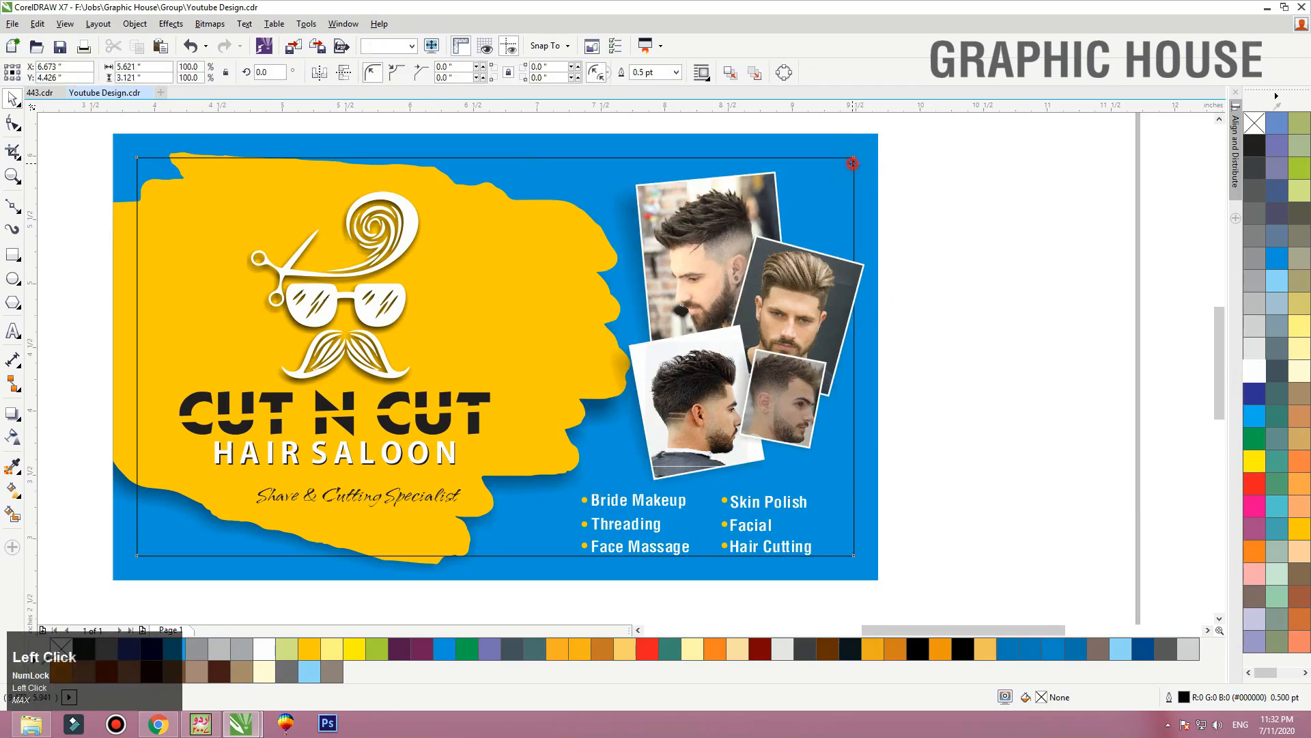
right_click(1271, 138)
left_click(990, 316)
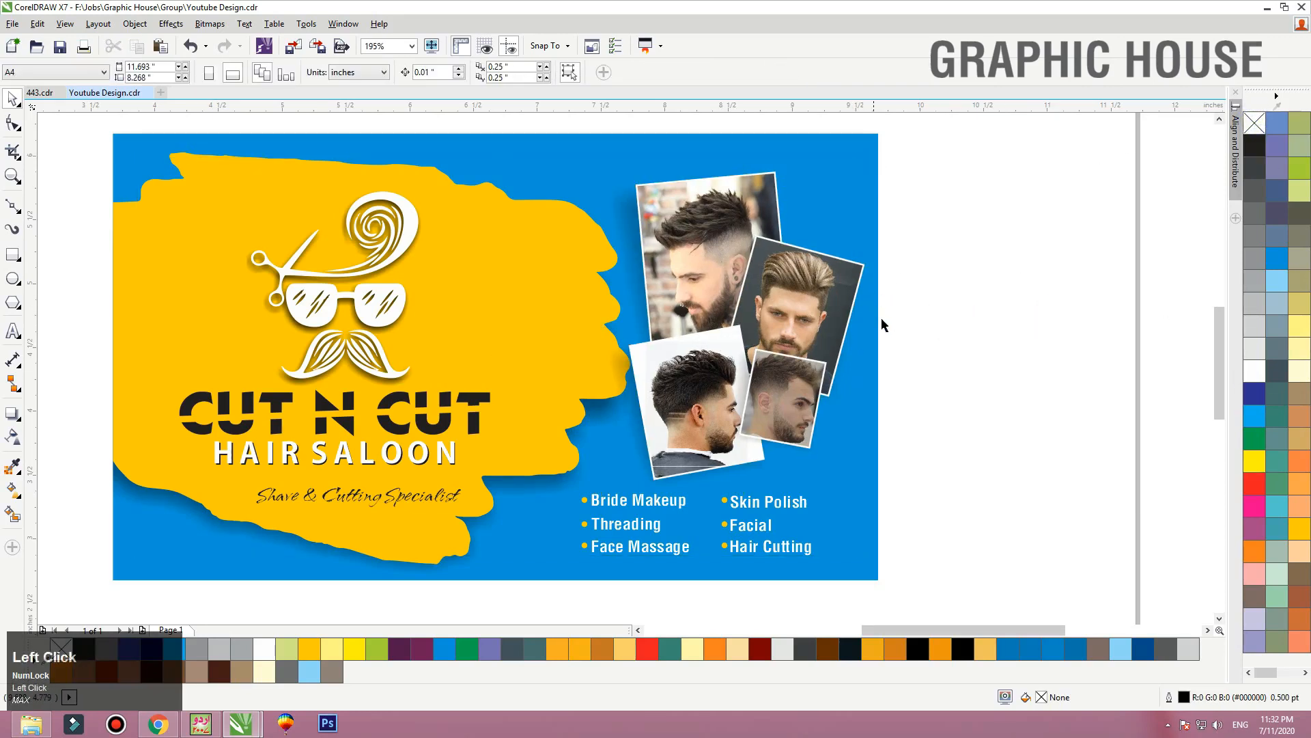
Shift the yellow brush shape slightly left inside the card background's PowerClip
key("F2")
left_click_drag(955, 204, 433, 464)
left_click(372, 198)
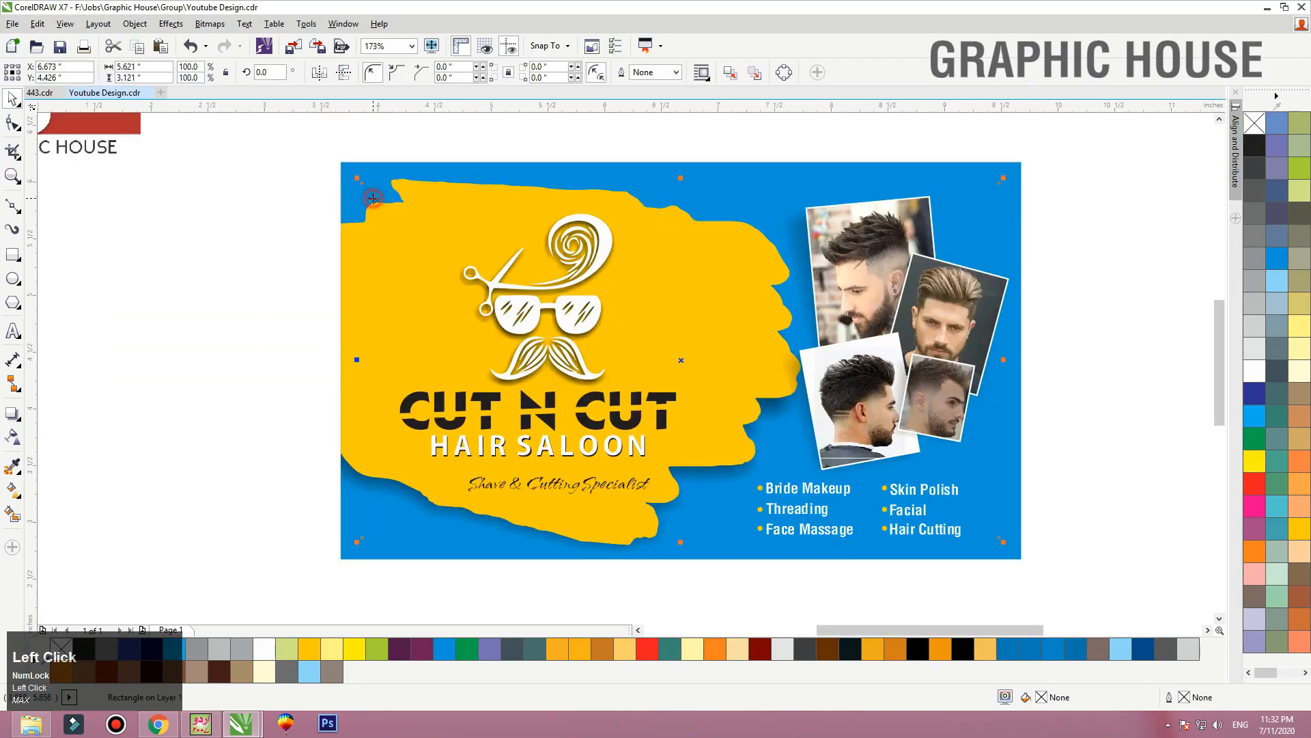
double_click(392, 171)
left_click_drag(400, 185, 391, 184)
left_click(190, 484)
left_click_drag(478, 391, 478, 369)
key("ctrl+z")
left_click(161, 319, "ctrl")
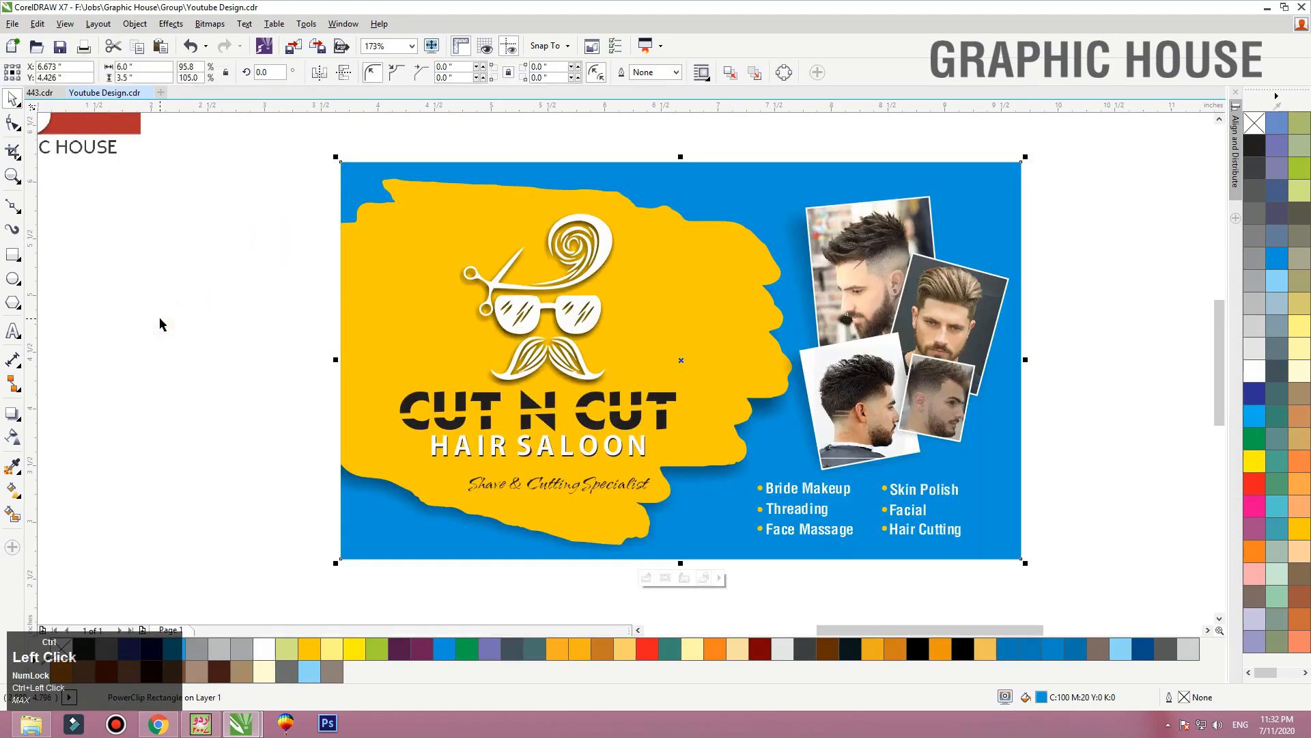
Paste a copy of the yellow brush shape outside the PowerClip and clear its drop shadow
key("ctrl+v")
key("F3")
mouse_move(487, 323)
left_mouse_down()
mouse_move(924, 324)
mouse_move(817, 328)
mouse_move(757, 289)
left_mouse_up()
left_click(661, 73)
Shrink the copied brush shape to about 1.9 in wide and place it over the card's upper-right corner
left_click_drag(989, 183, 451, 489)
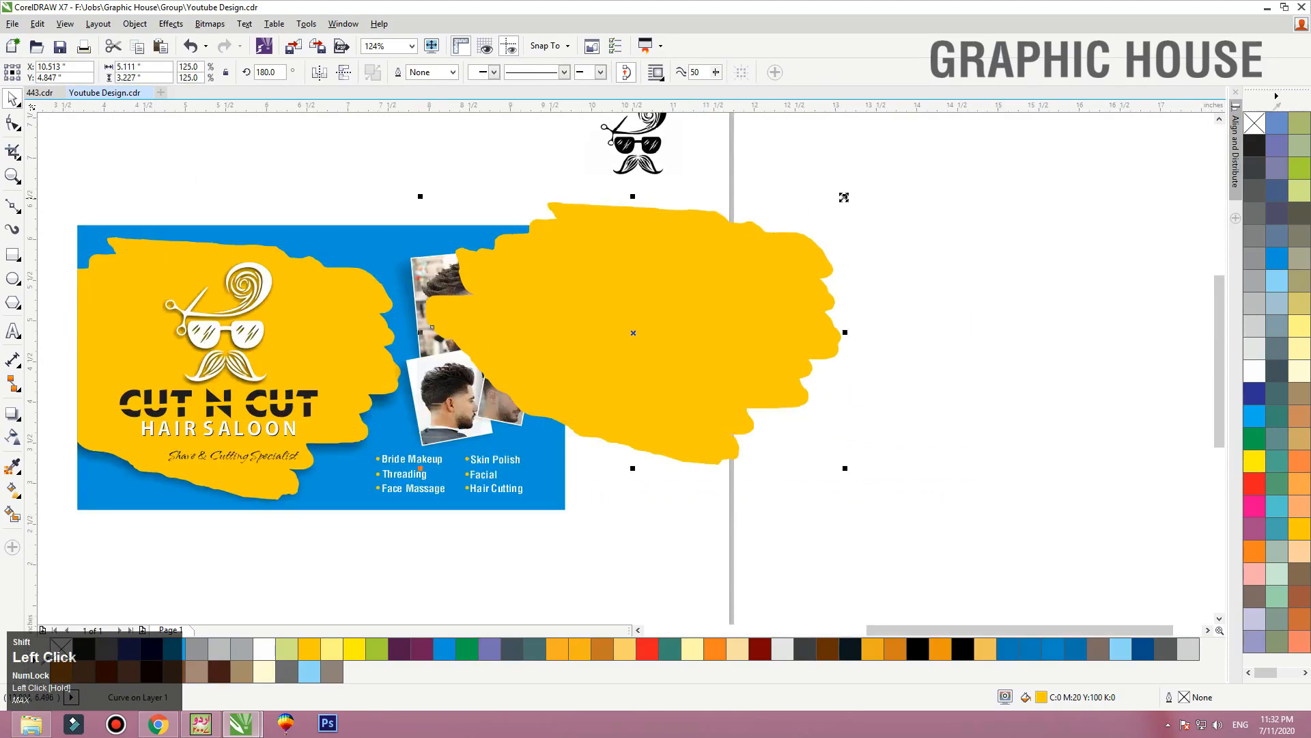
mouse_move(845, 197)
left_mouse_down()
mouse_move(726, 208)
mouse_move(713, 282)
left_mouse_up()
left_click_drag(659, 312, 566, 247)
Fill the copied brush shape with blue C100 M50 Y0 K0 and add that colour to the palette
key("F2")
left_click_drag(938, 168, 318, 366)
left_click(1278, 253)
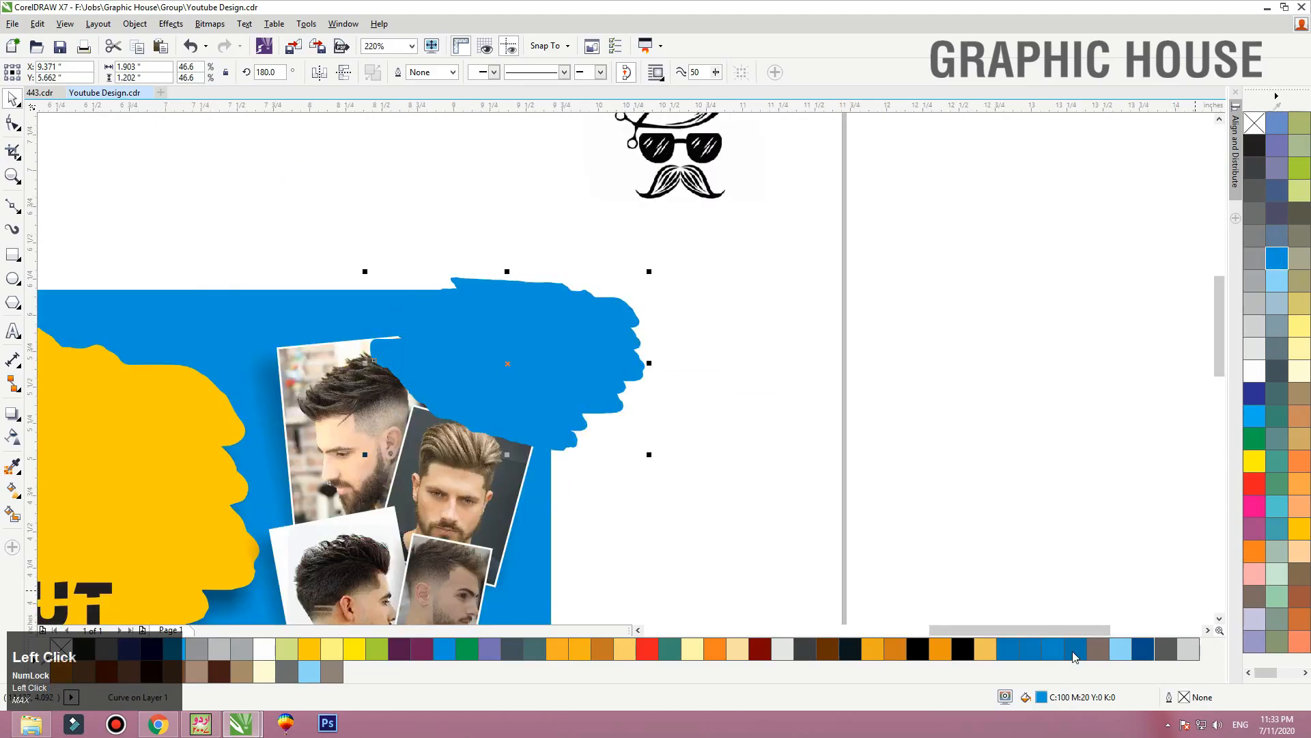
key("shift+F11")
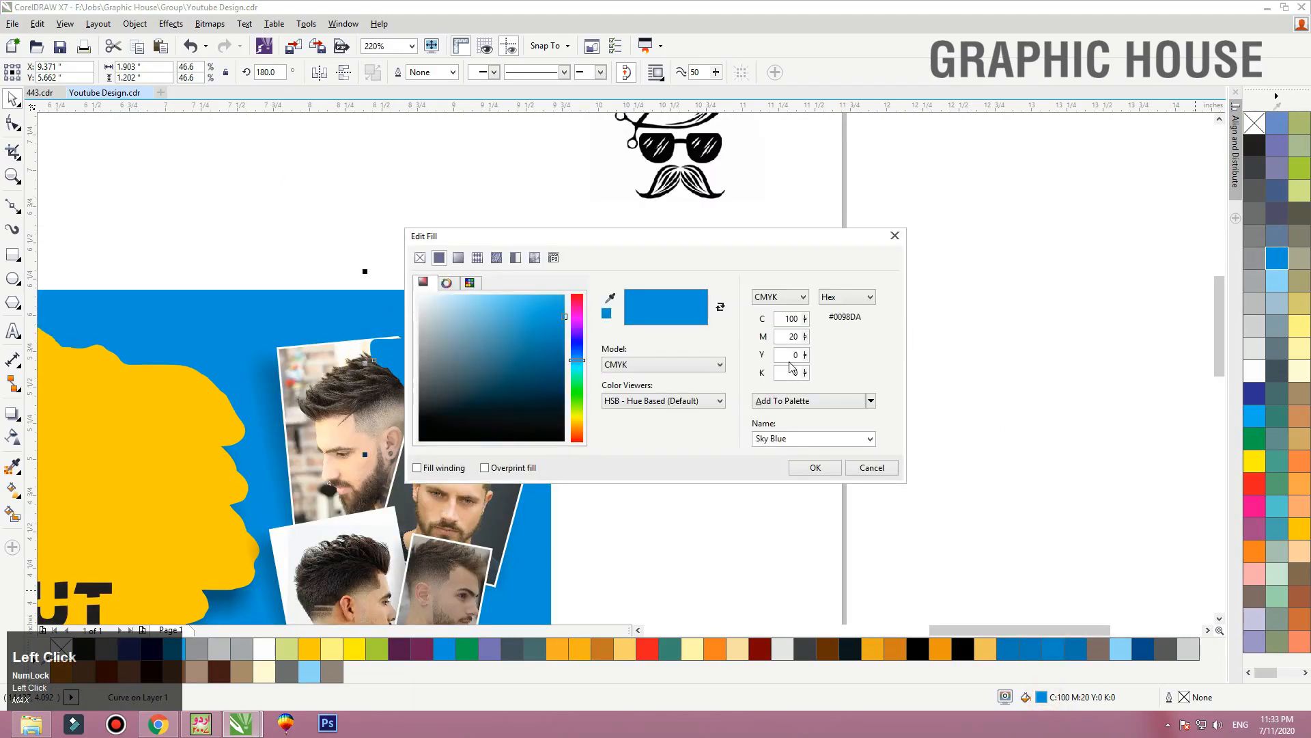
left_click(796, 336)
type("50")
key("shift+Tab")
left_click(789, 400)
left_click(804, 468)
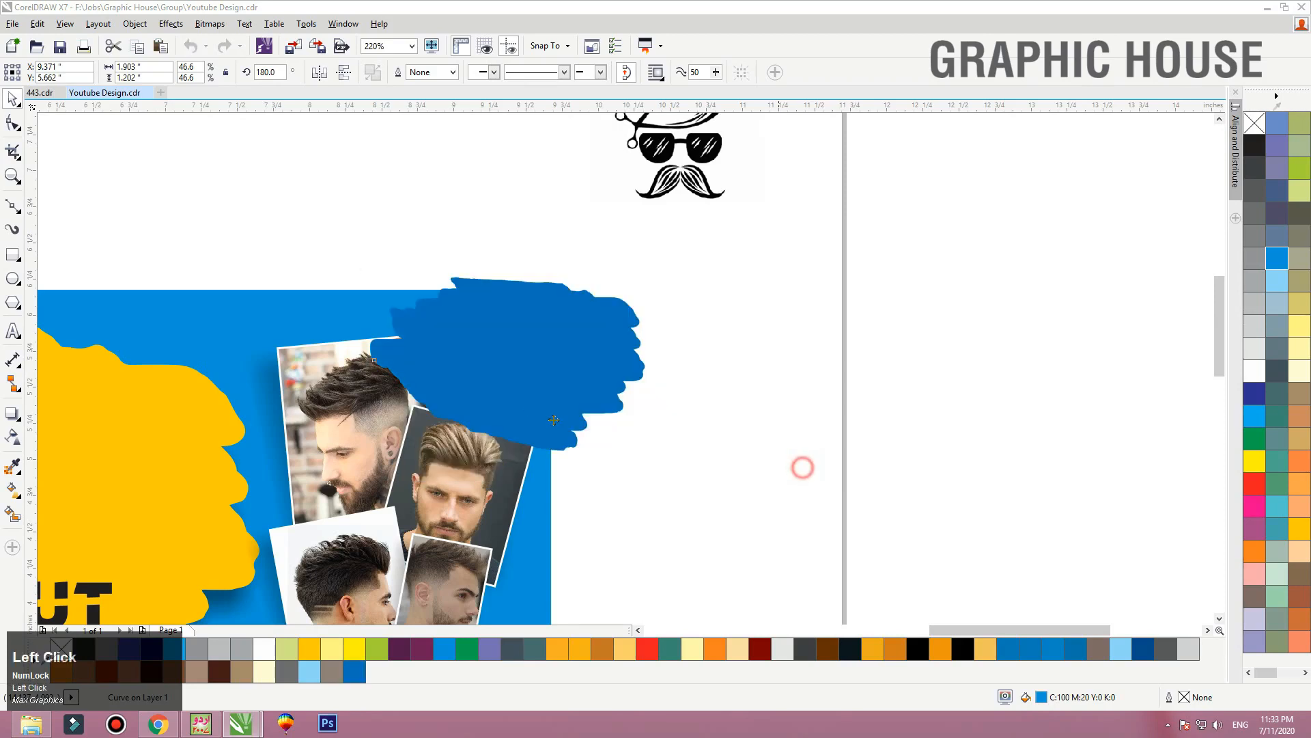
key("ctrl+z")
Apply a gradual transparency to the blue brush shape, fading it toward its upper right
left_click(13, 439)
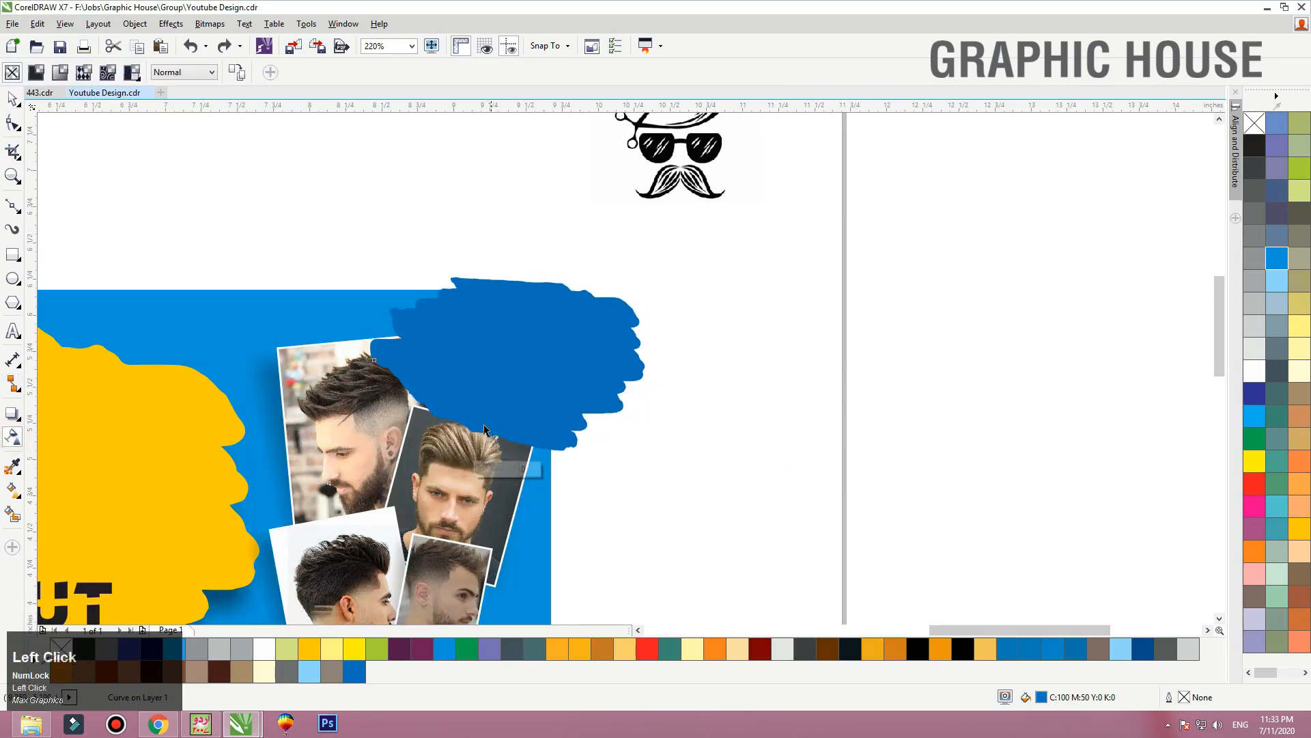
left_click_drag(483, 424, 589, 281)
key("space")
PowerClip the transparent blue brush shape inside the blue card background
right_click(539, 298)
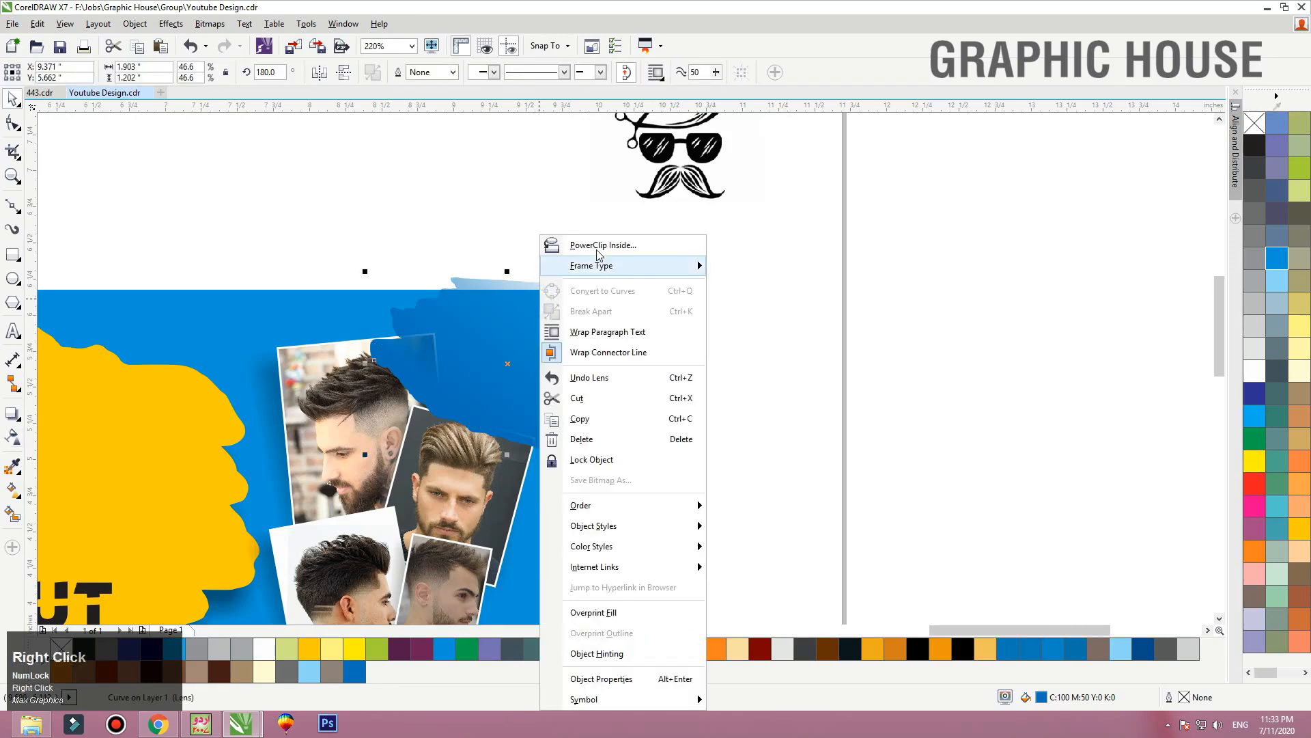
left_click(599, 240)
left_click(319, 293)
key("shift+F2")
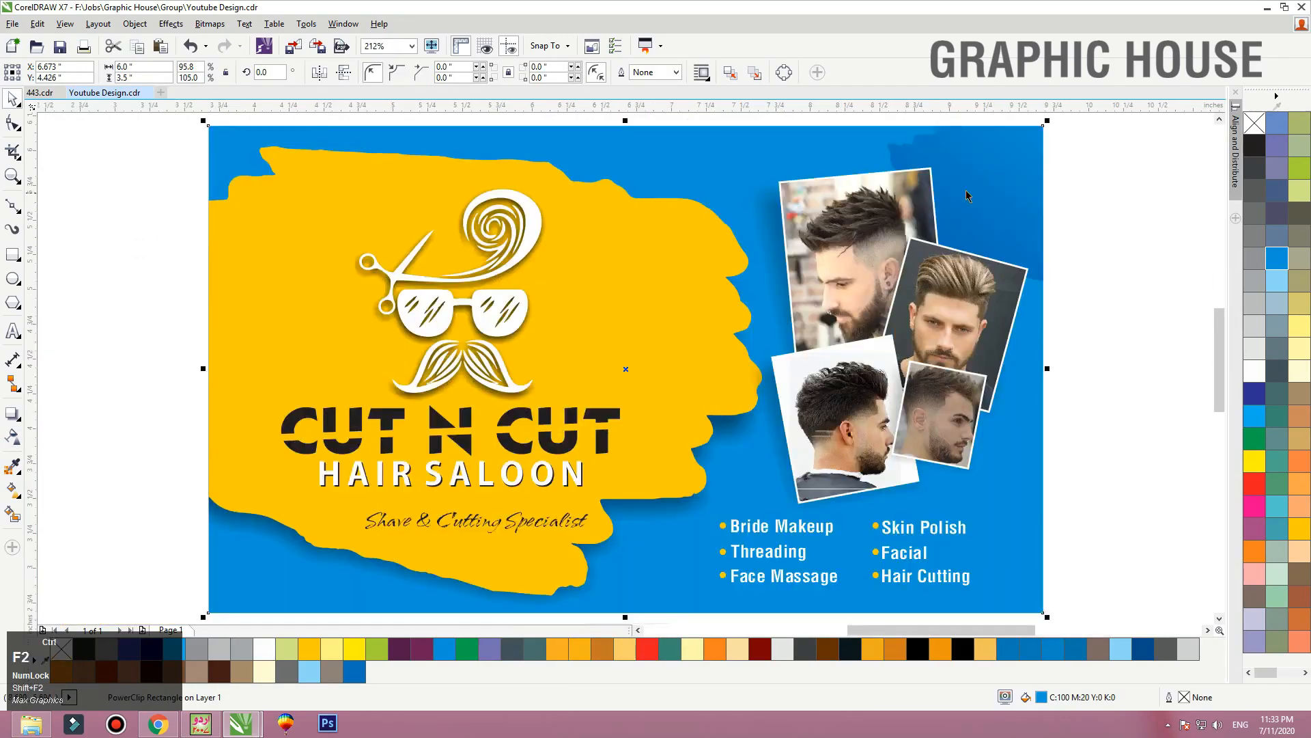
Shift the clipped blue brush shape farther toward the upper-right corner and place a copy behind the services list
left_click(968, 192)
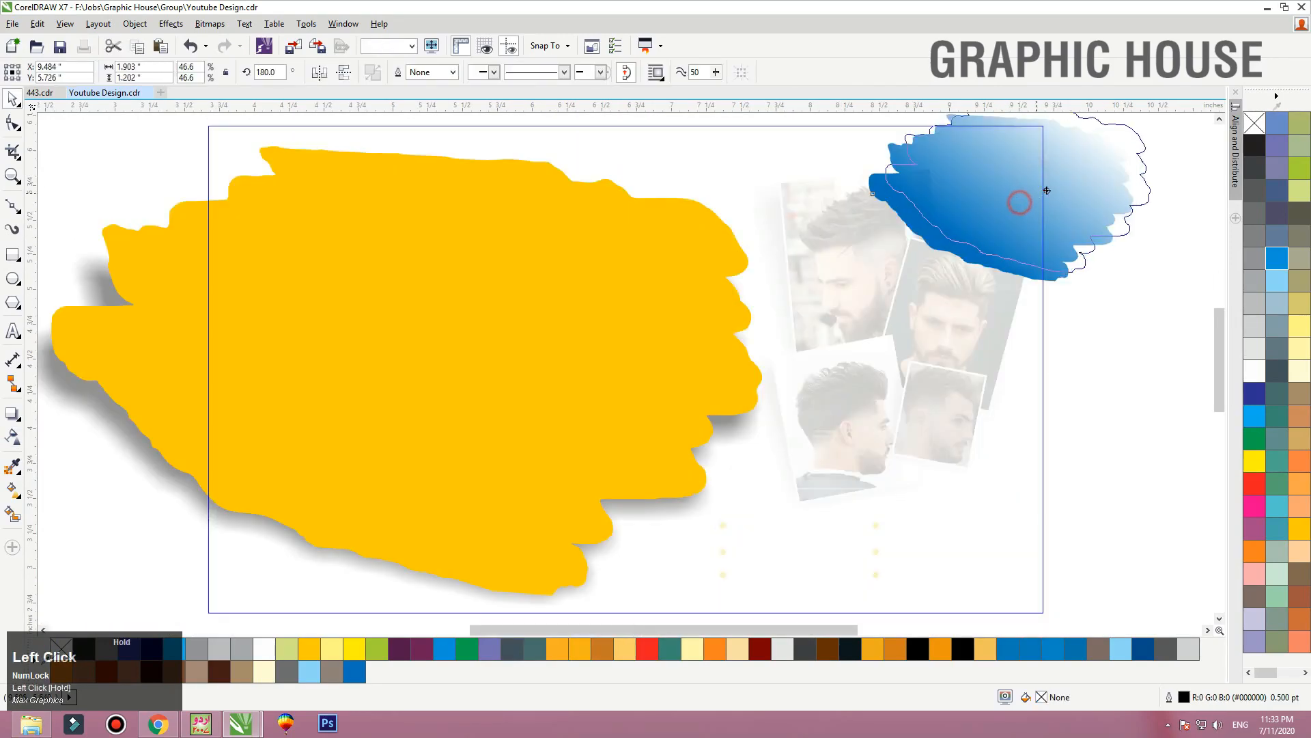
left_click_drag(1050, 193, 1031, 377)
right_click(1031, 377)
left_click_drag(964, 333, 843, 284)
left_click_drag(1026, 354, 1027, 368)
left_click(1125, 284, "ctrl")
key("shift+F2")
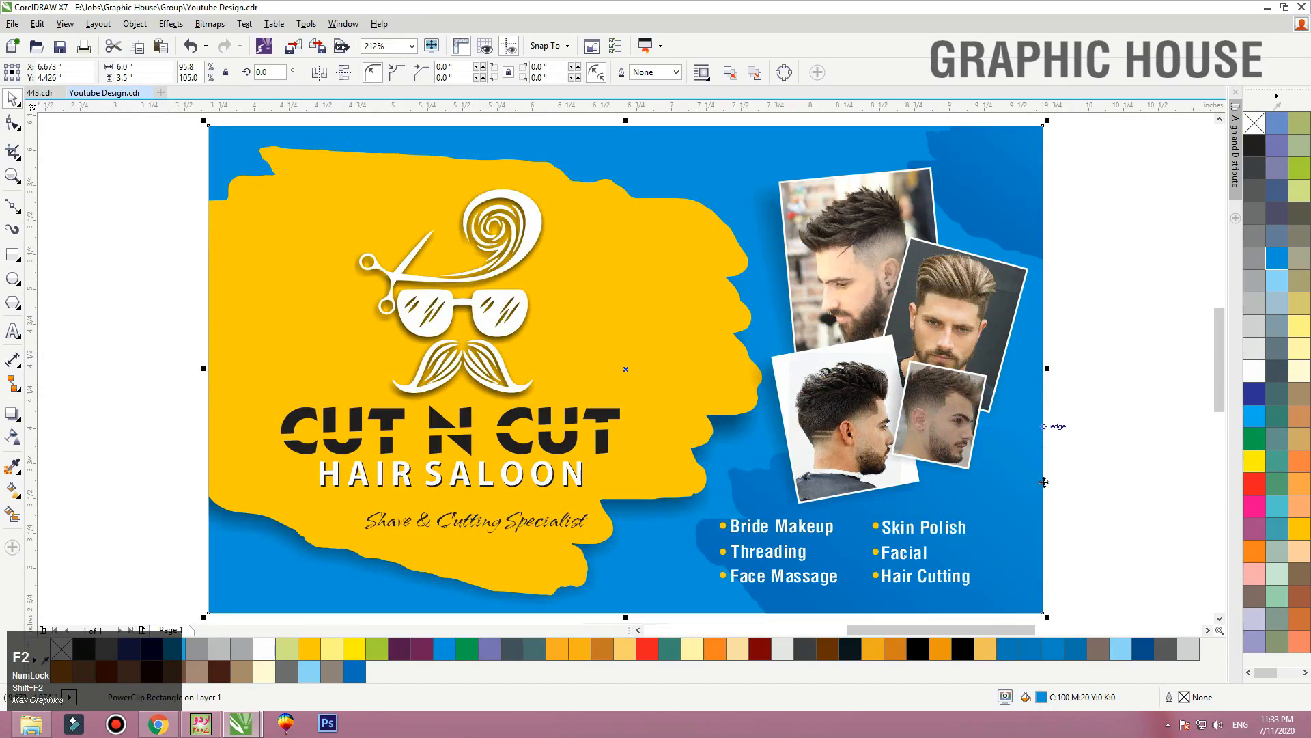
left_click(1081, 416)
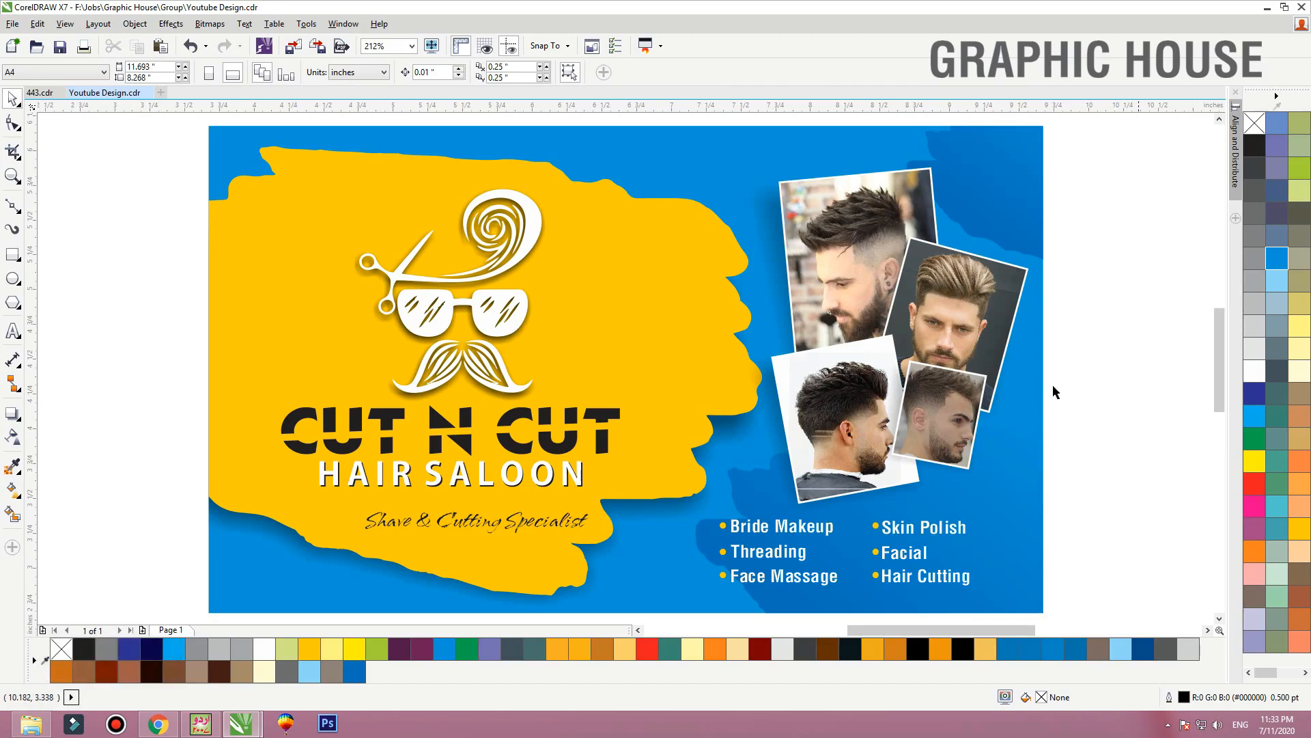
left_click(793, 527)
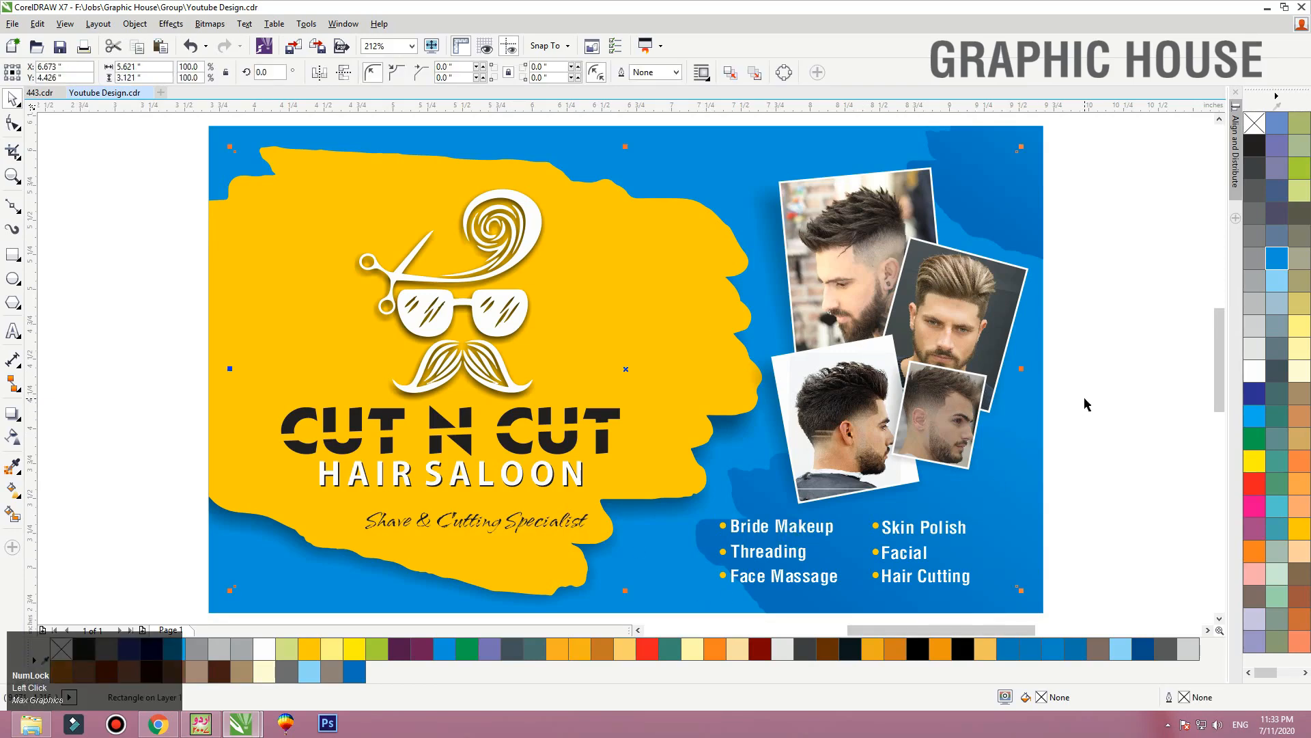
left_click(496, 321)
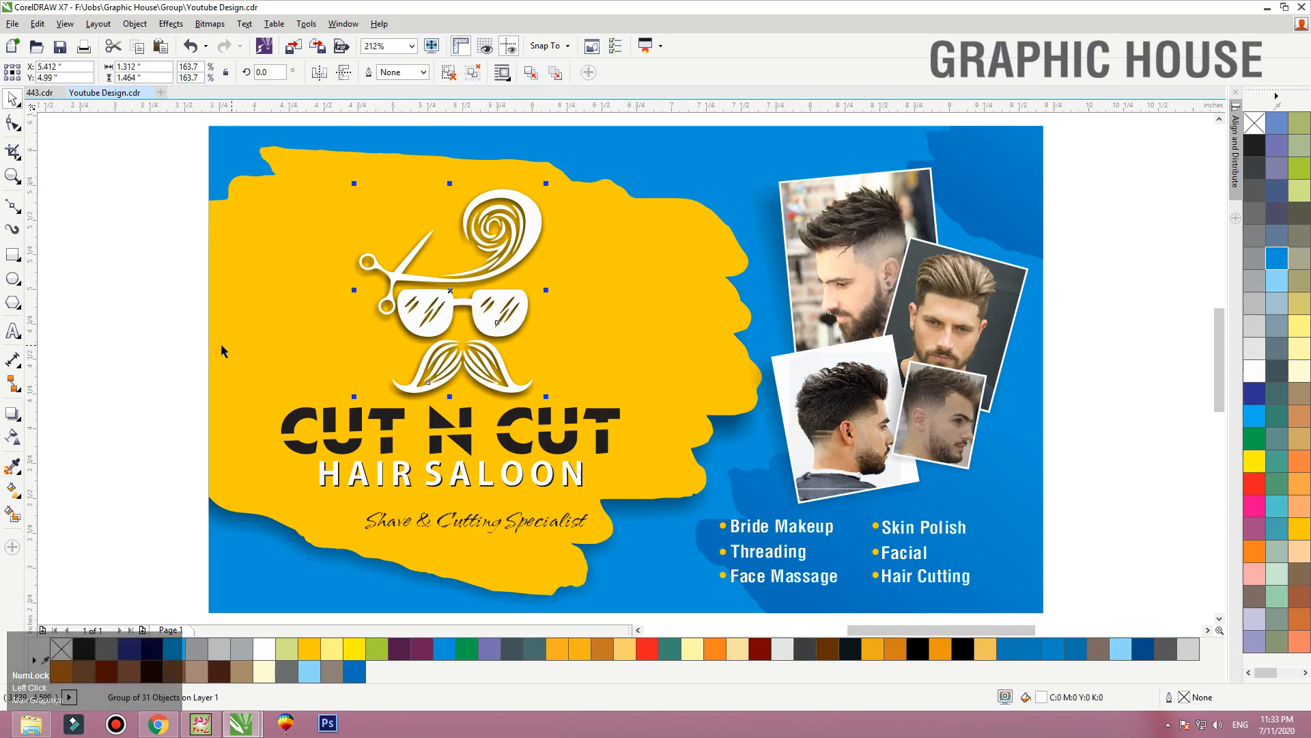
left_click(171, 342)
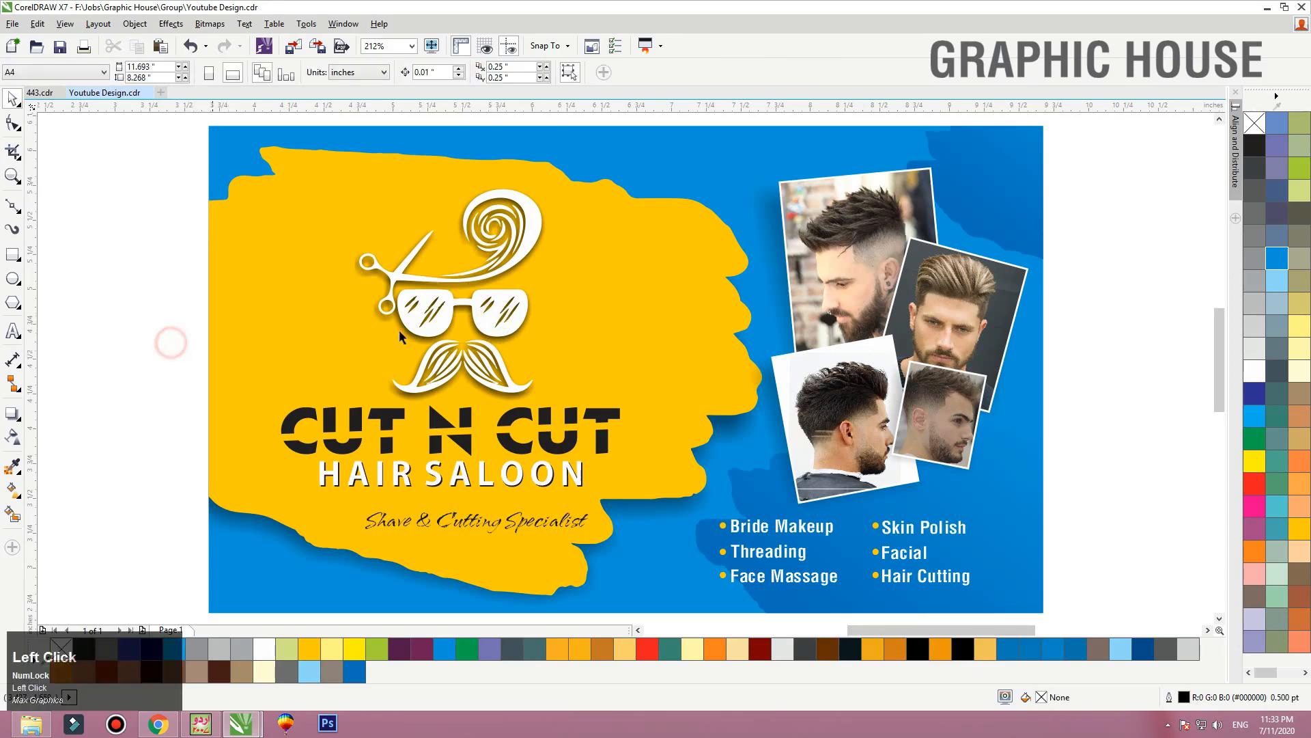
left_click(443, 309, "ctrl")
left_click_drag(443, 309, 473, 310)
key("ctrl+z")
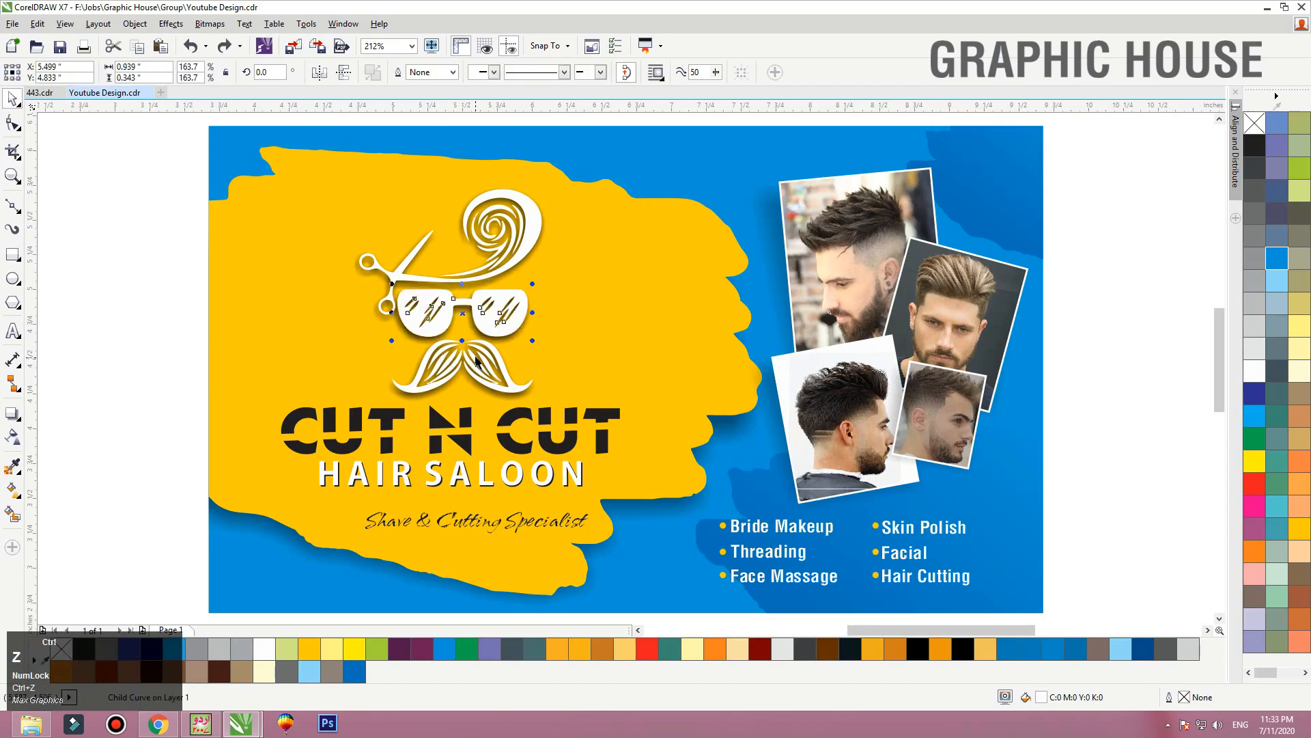
Try a black fill on the sunglasses of the barber logo and undo it
left_click(1254, 146)
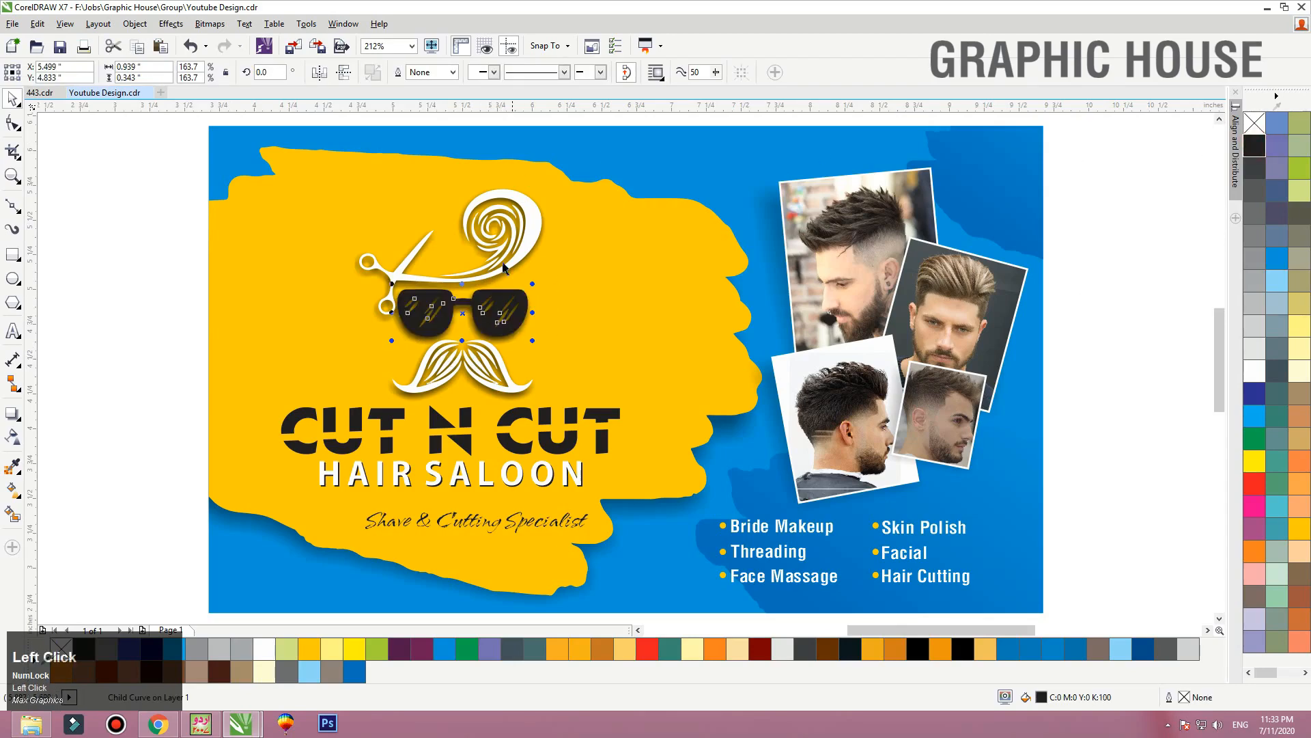
left_click_drag(534, 349, 677, 347)
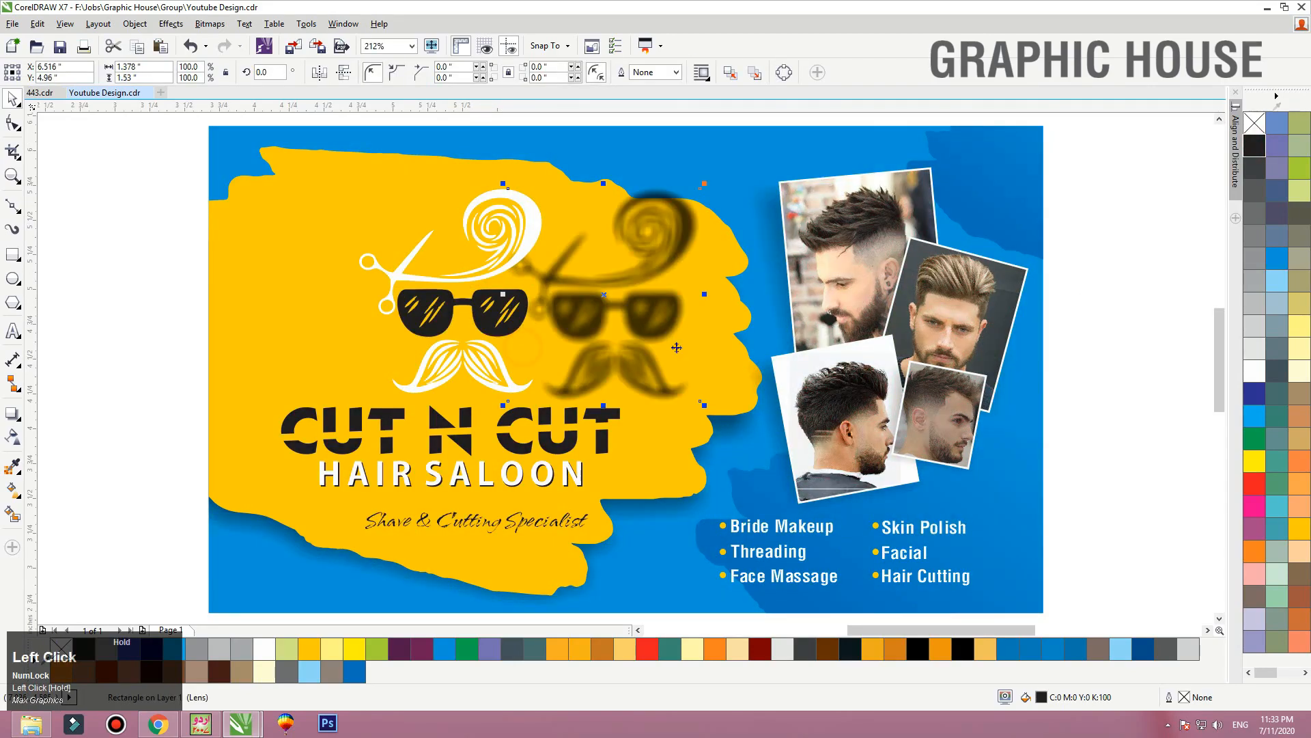
key("ctrl+z")
key("ctrl+z")
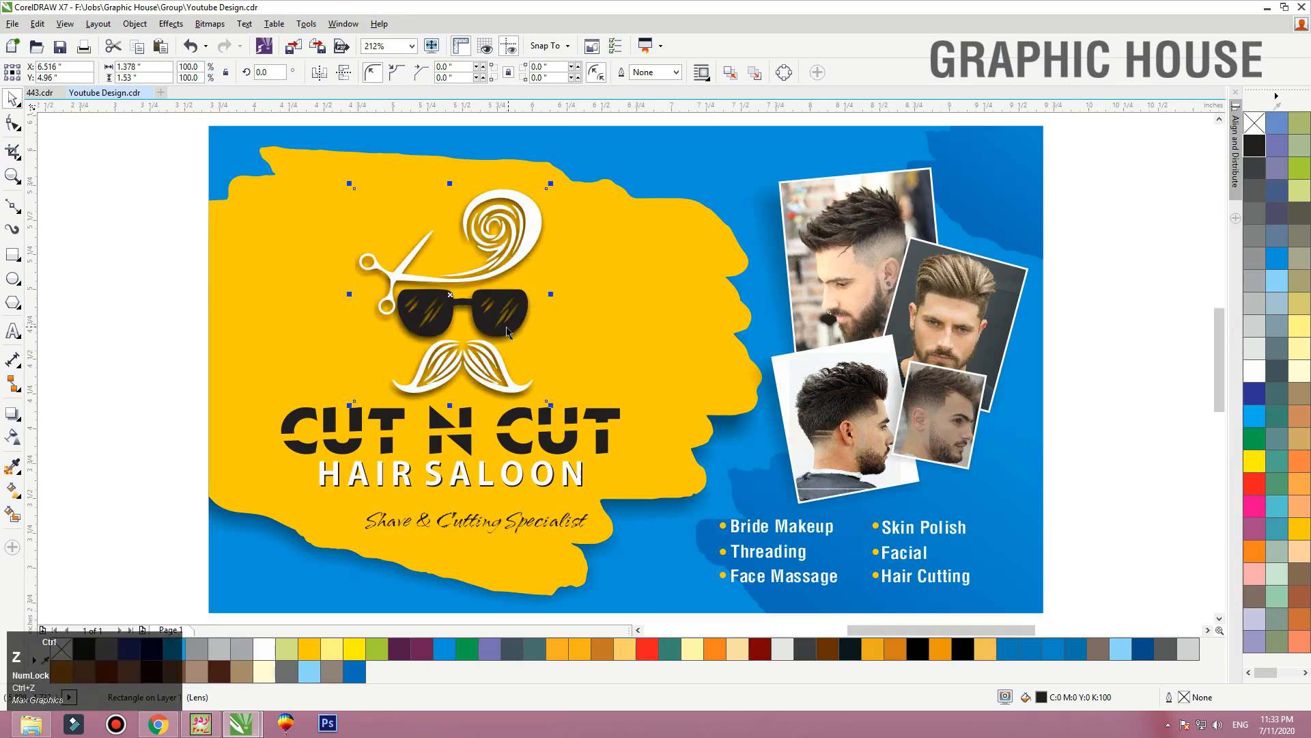
Delete the original black barber logo bitmap beside the finished saloon card
left_click(135, 317)
key("F4")
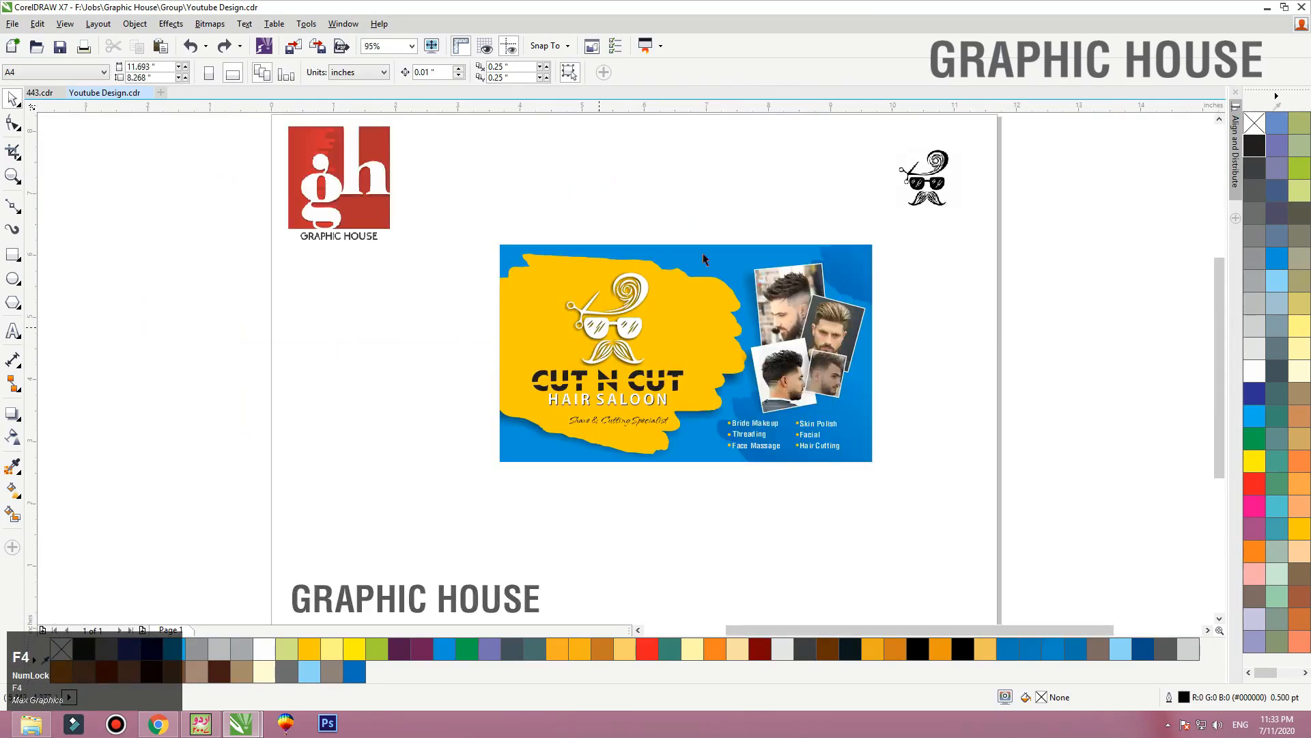
left_click(914, 182)
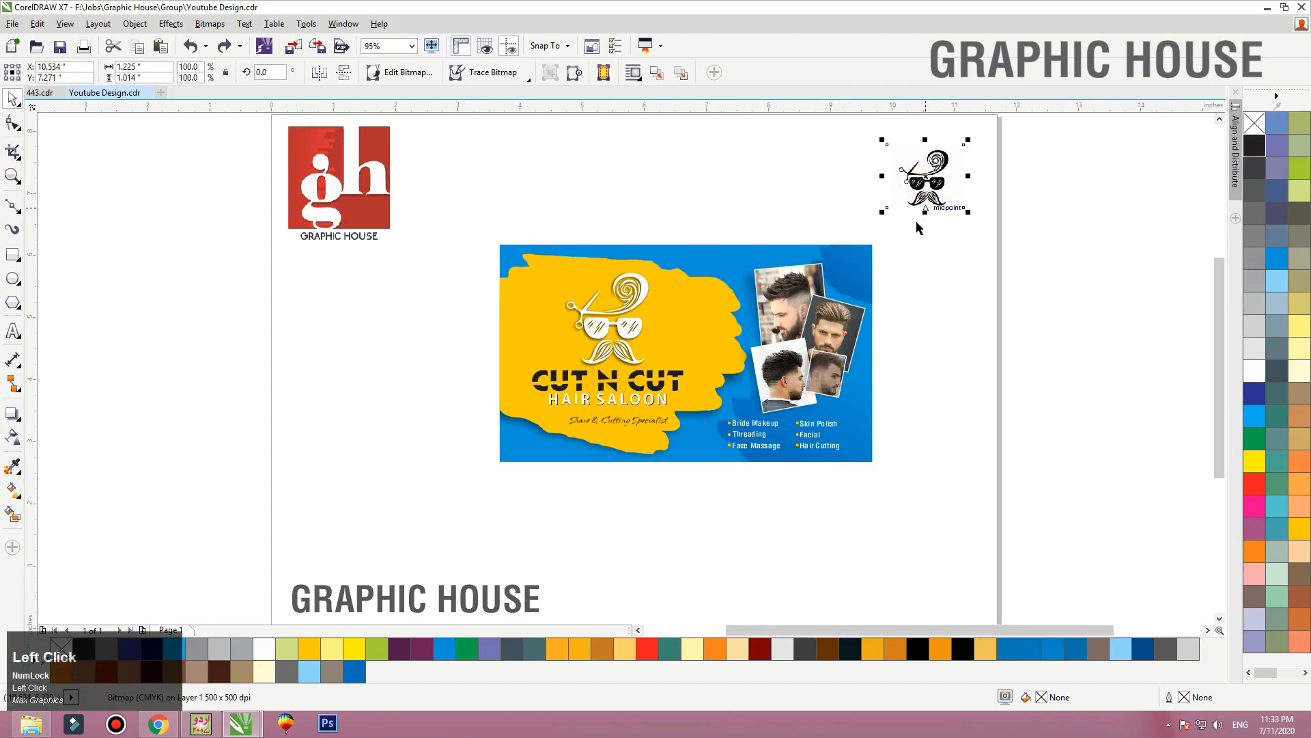
key("Delete")
left_click_drag(914, 199, 387, 513)
key("shift+F2")
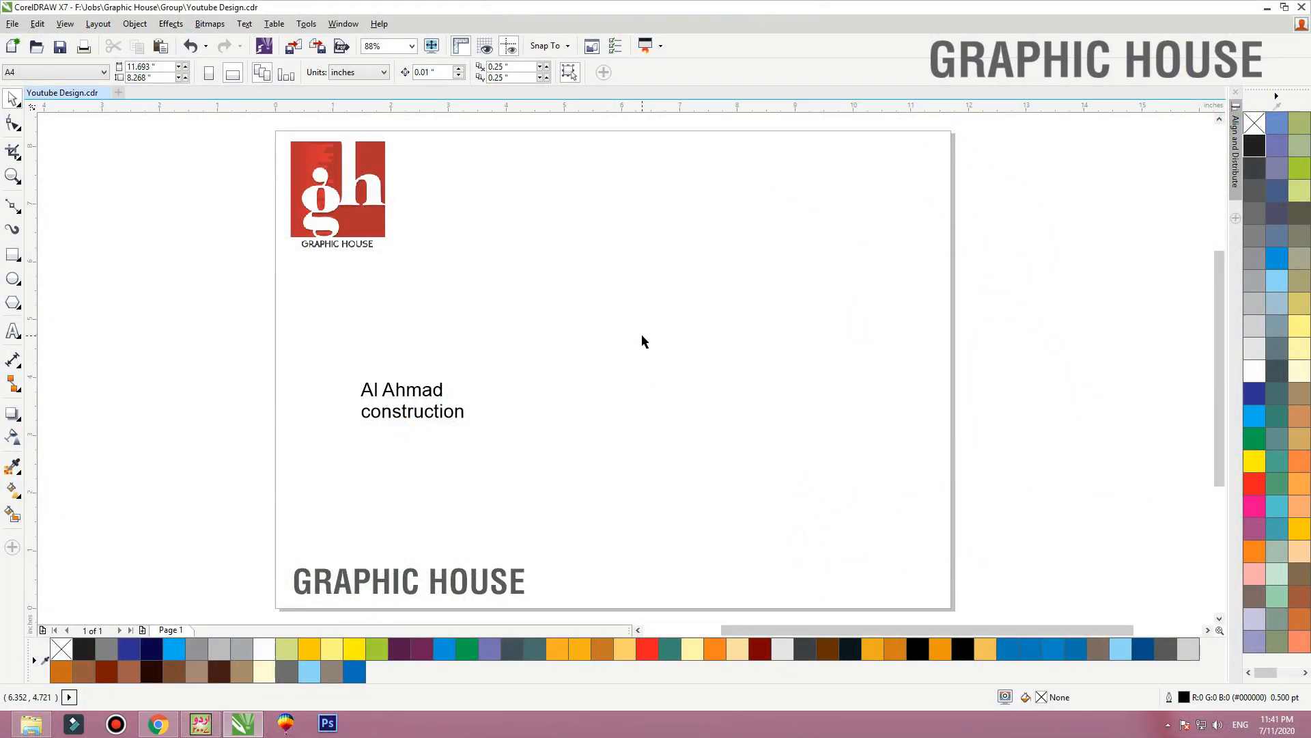
Enlarge the "Al Ahmad construction" text to about 29.9 pt and reposition it above the GRAPHIC HOUSE title
left_click_drag(416, 420, 386, 438)
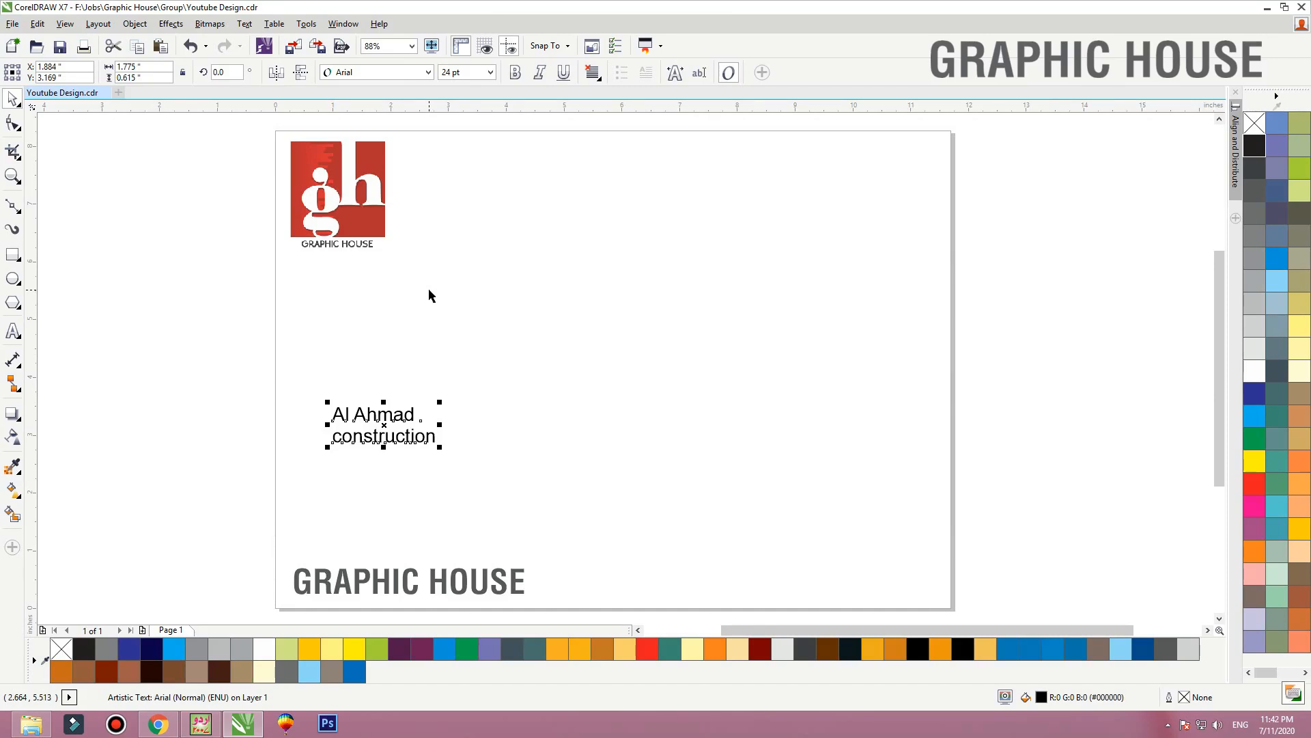
left_click_drag(401, 419, 374, 425)
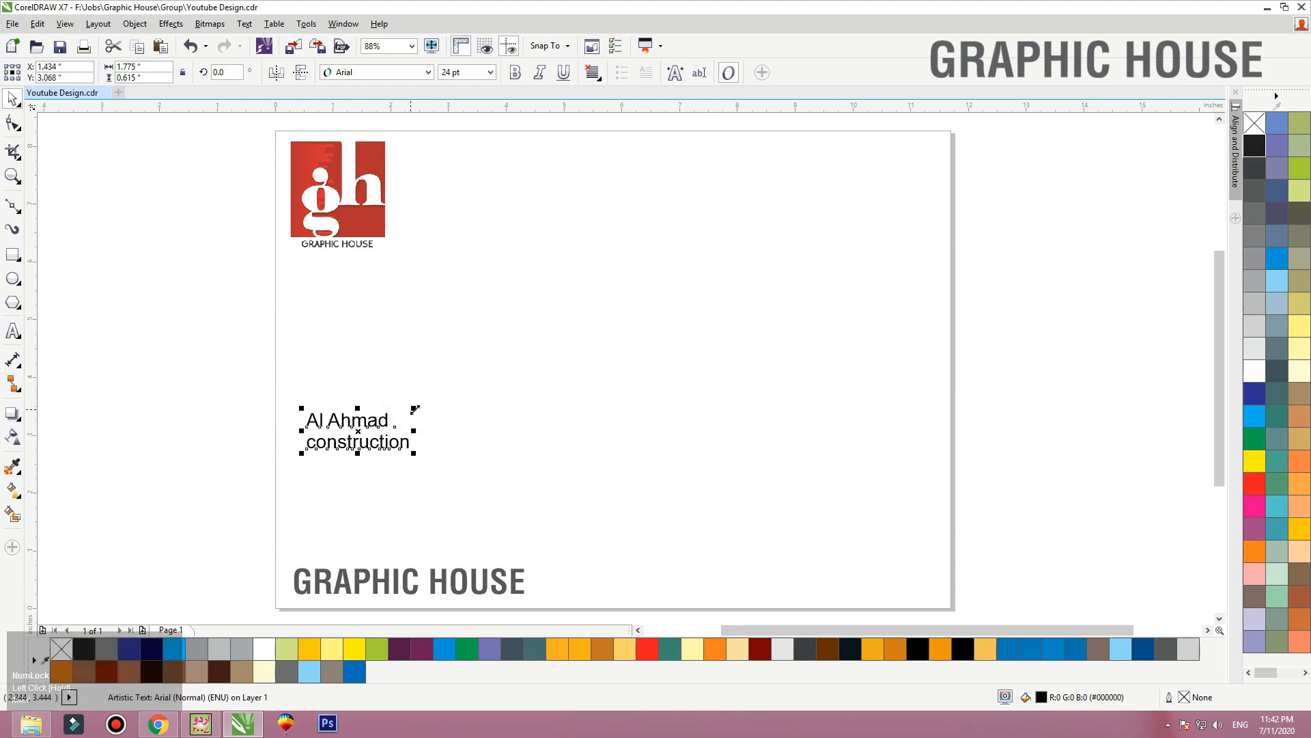
left_click(419, 410)
left_click(369, 423)
left_click_drag(414, 408, 439, 394)
left_click(422, 361)
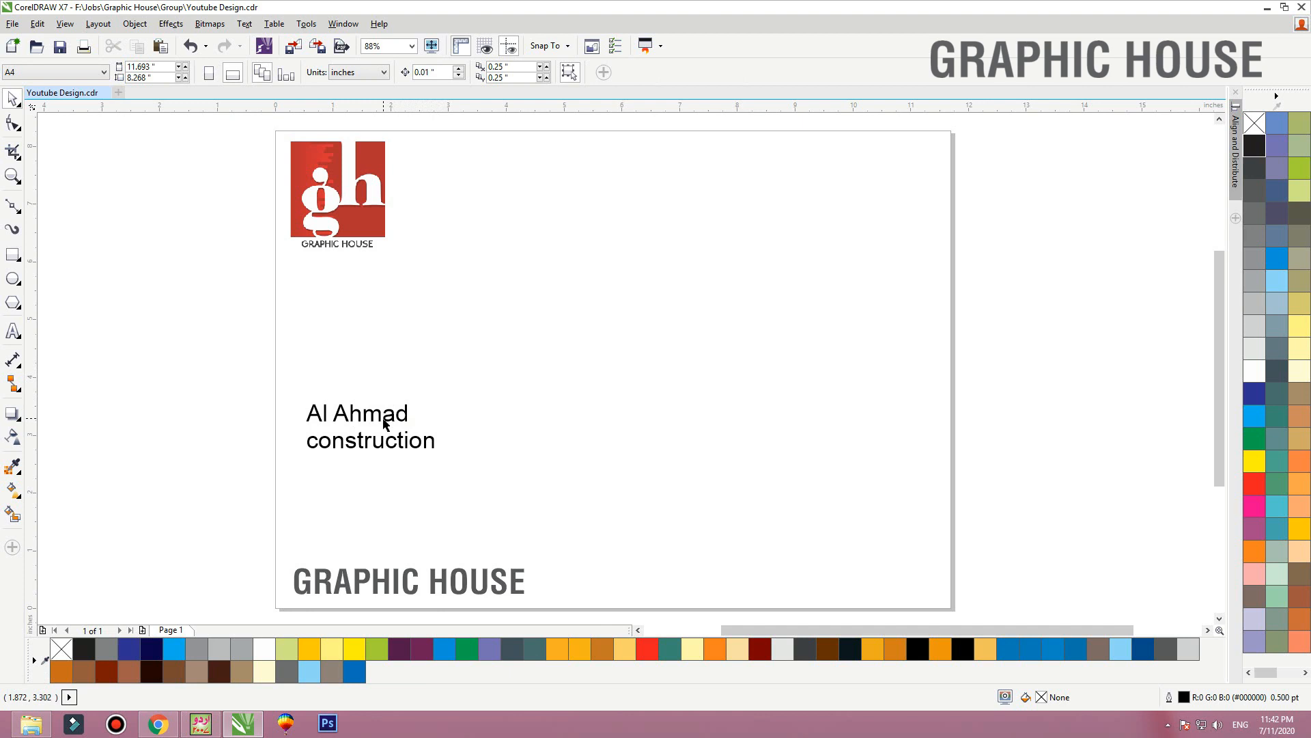
left_click_drag(381, 423, 386, 429)
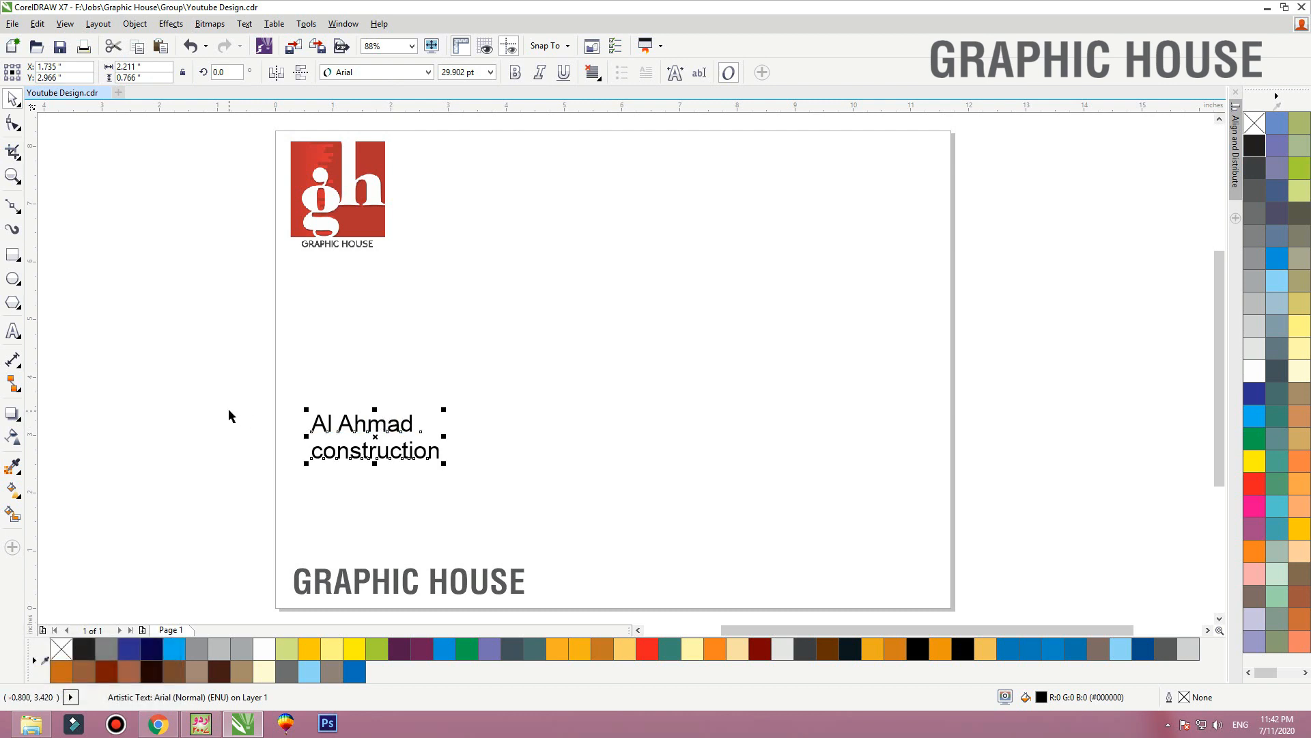
Copy the word "construction" from the company name text
double_click(440, 457)
left_click_drag(441, 453, 311, 451)
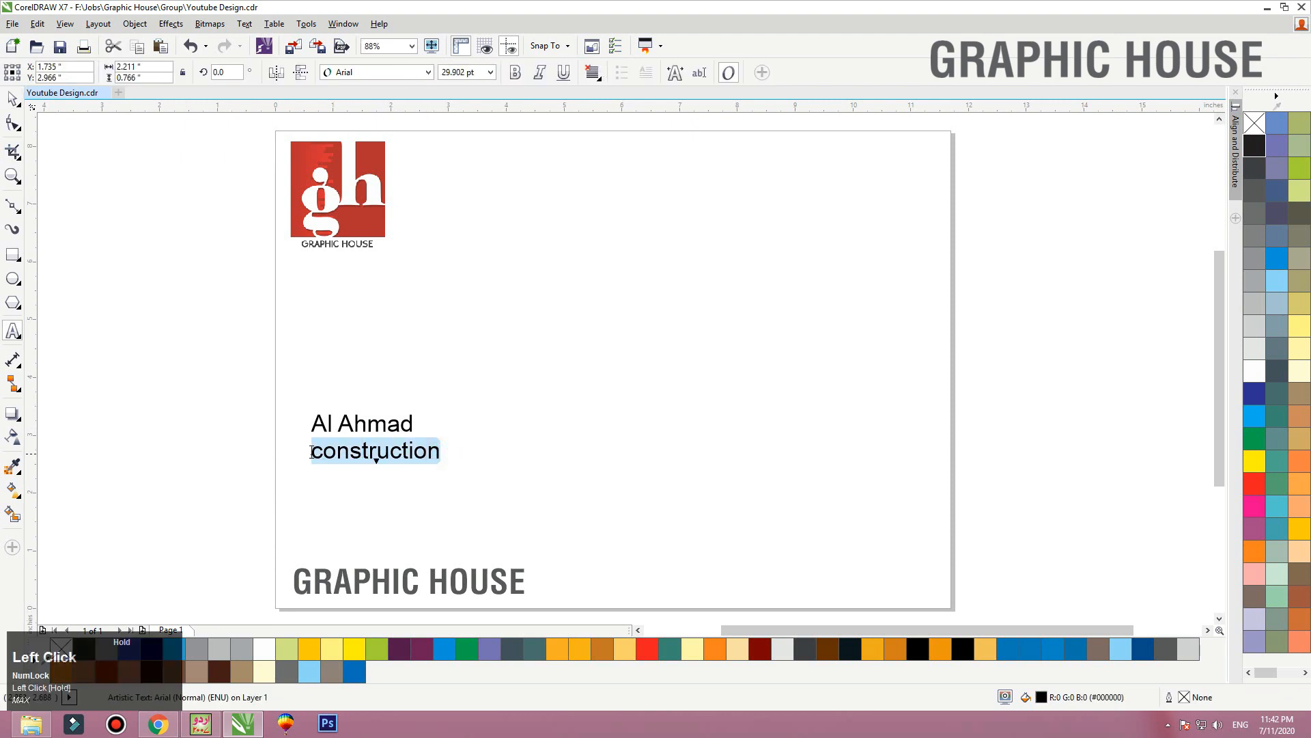
right_click(311, 452)
left_click(353, 214)
Switch to Chrome and search Google Images in a new tab for "construction logo", filtered to large images
left_click(161, 722)
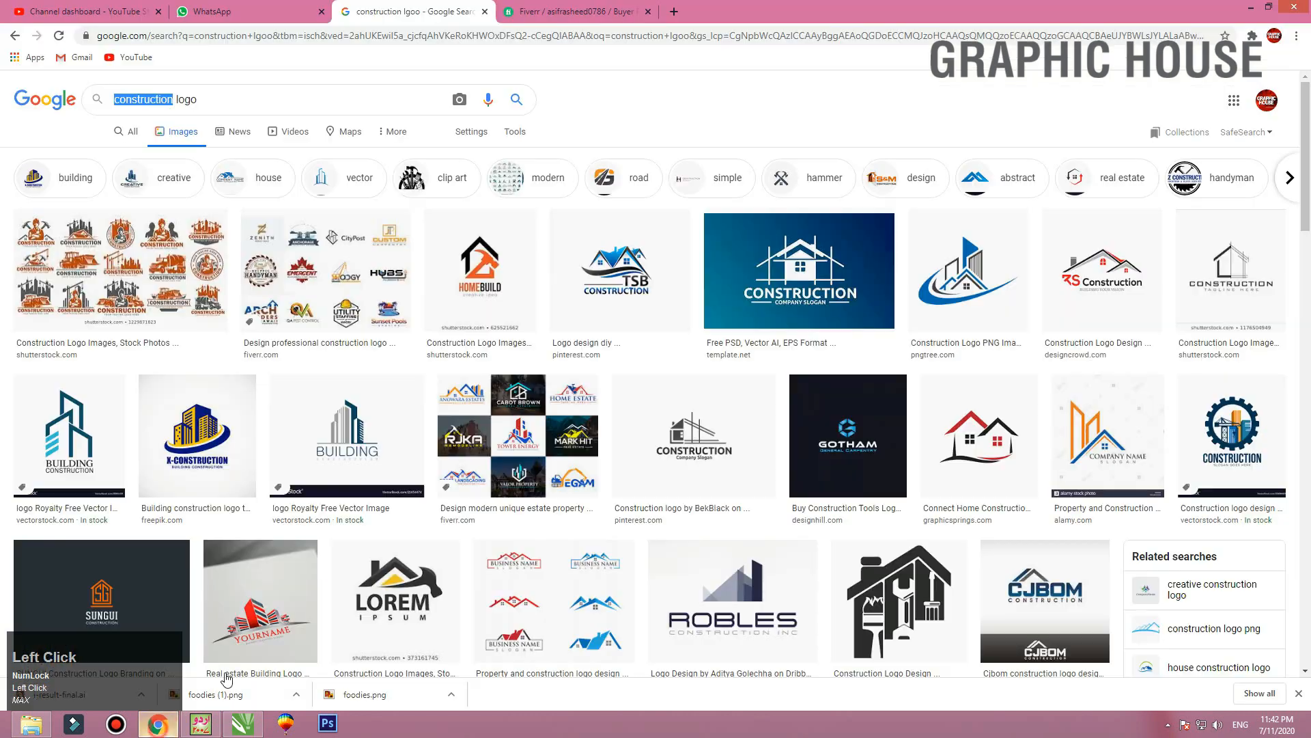
left_click(674, 12)
key("ctrl+v")
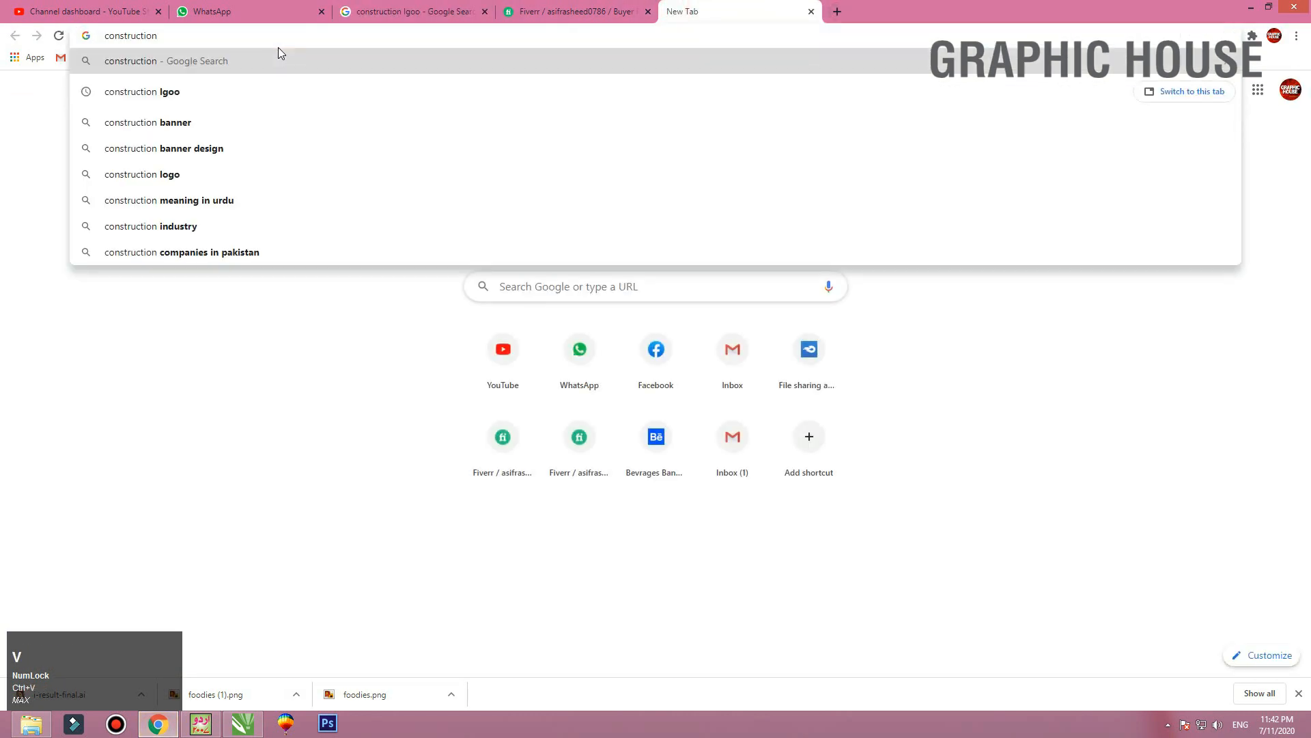
type("logo")
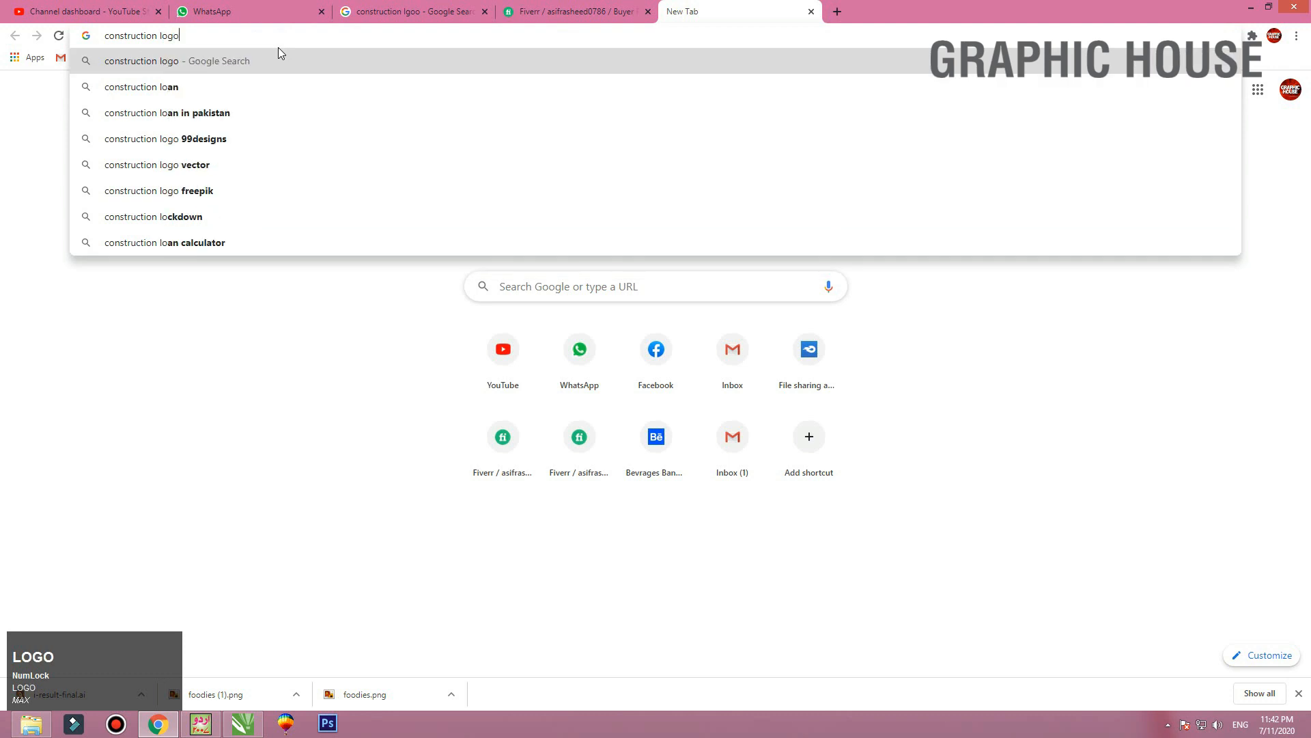
key("Return")
left_click(181, 138)
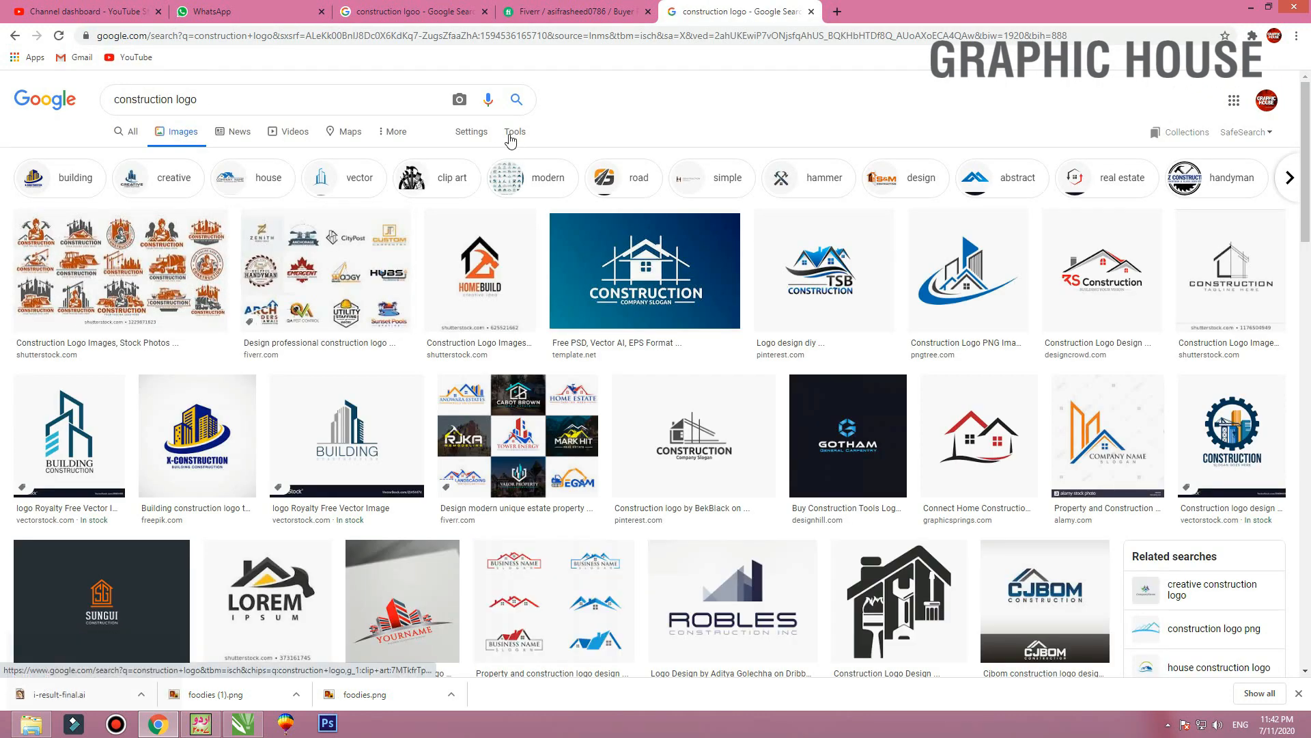
left_click(510, 140)
left_click(121, 157)
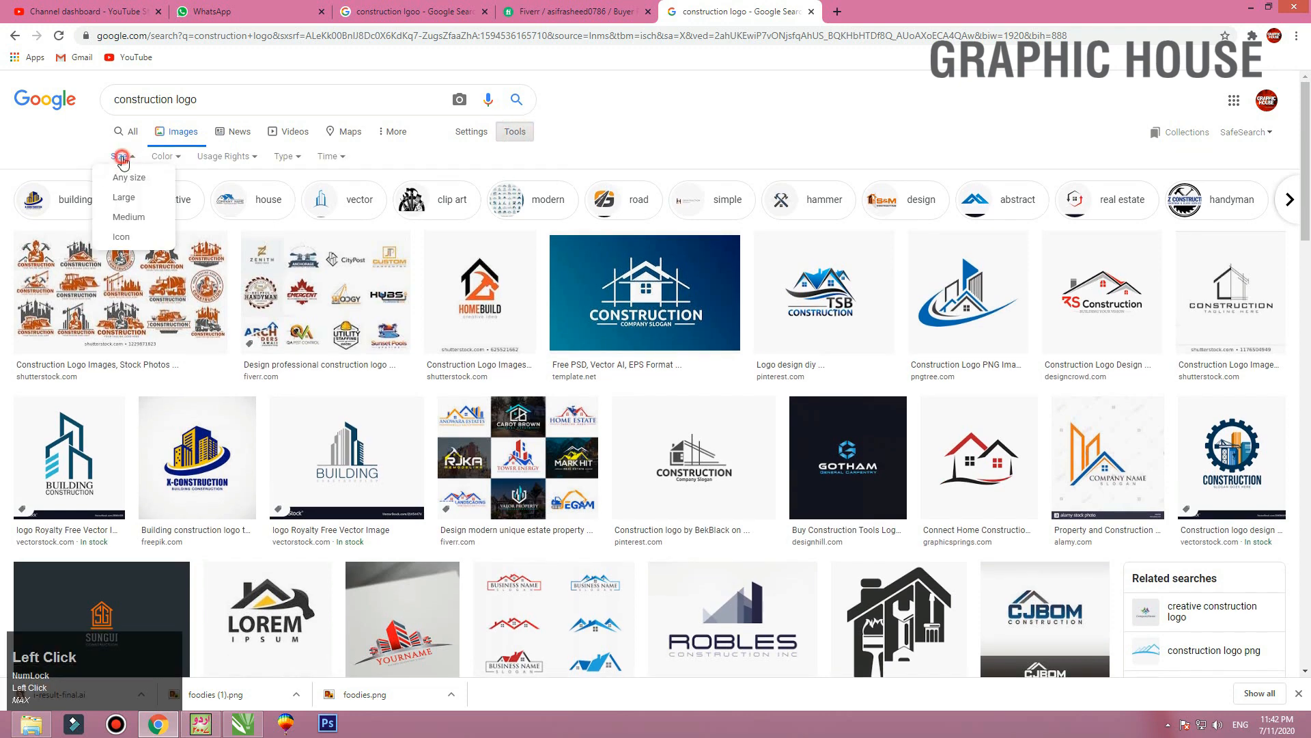
left_click(129, 199)
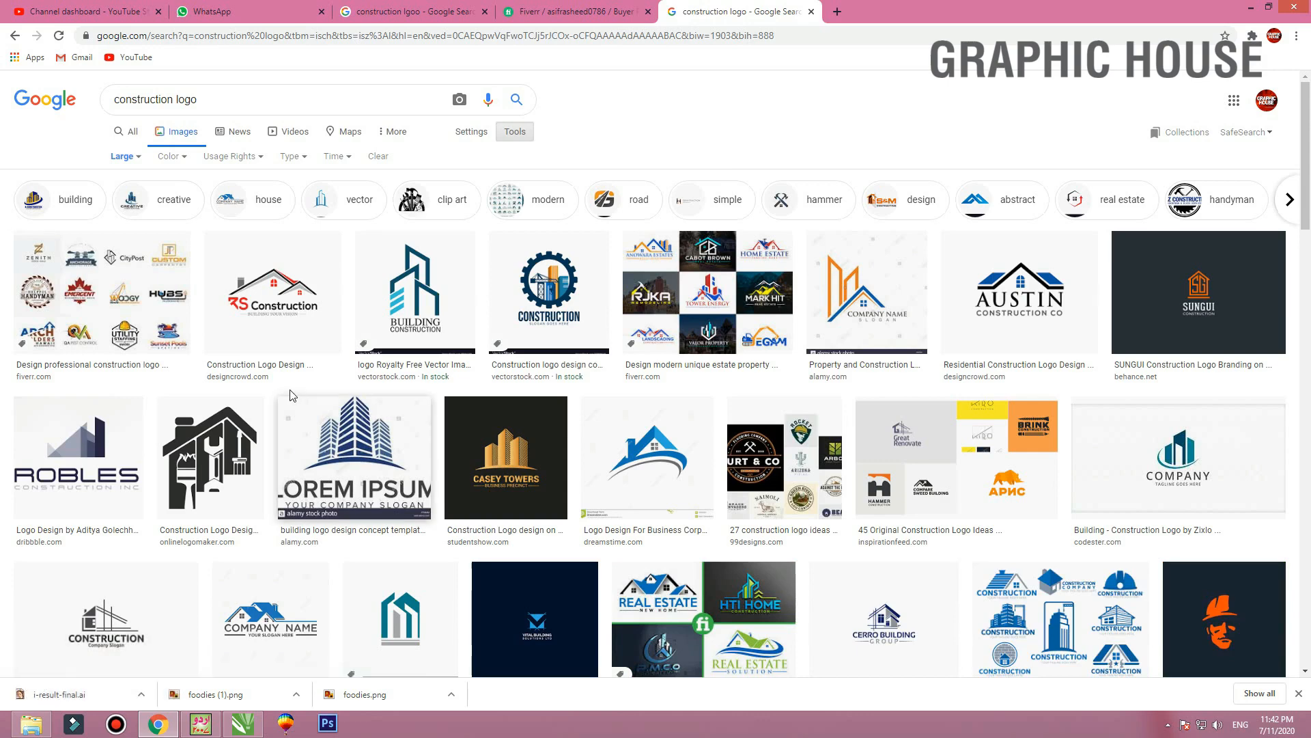
Copy the VectorStock "Building Construction" logo image and paste it onto the page in CorelDRAW
left_click(416, 294)
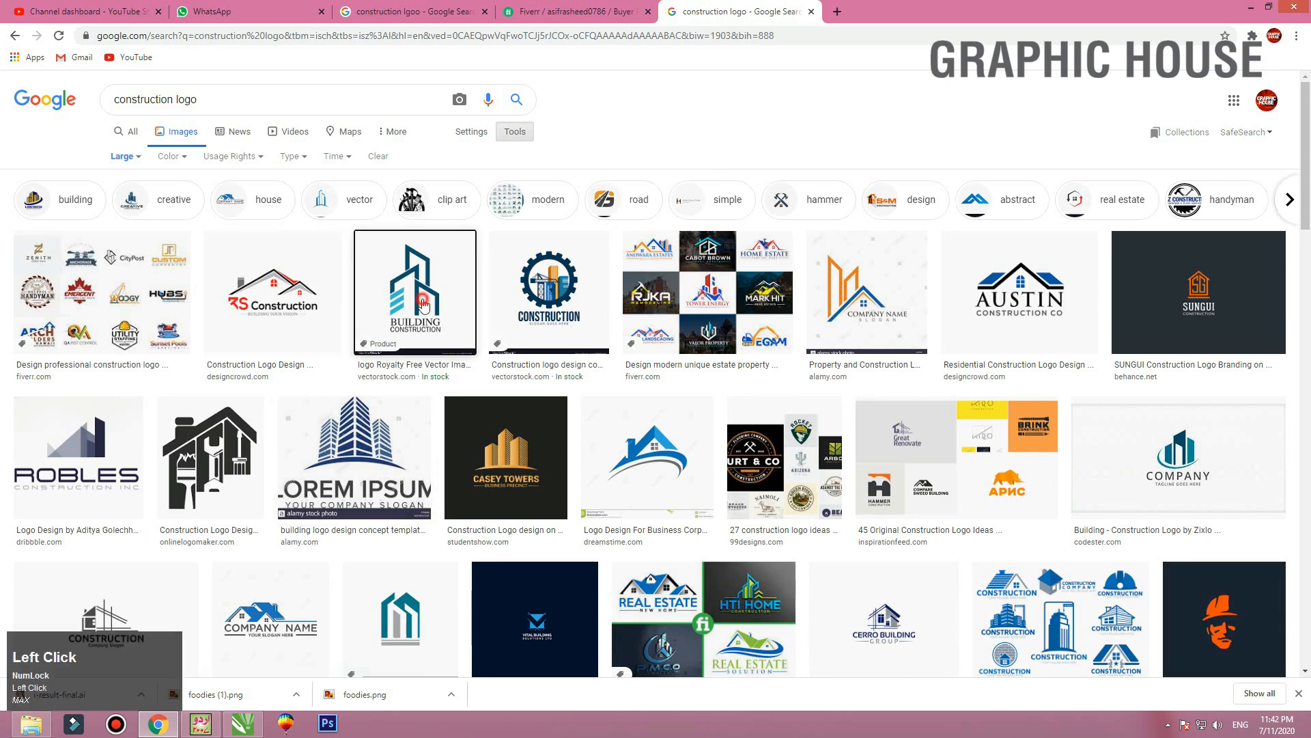
right_click(966, 316)
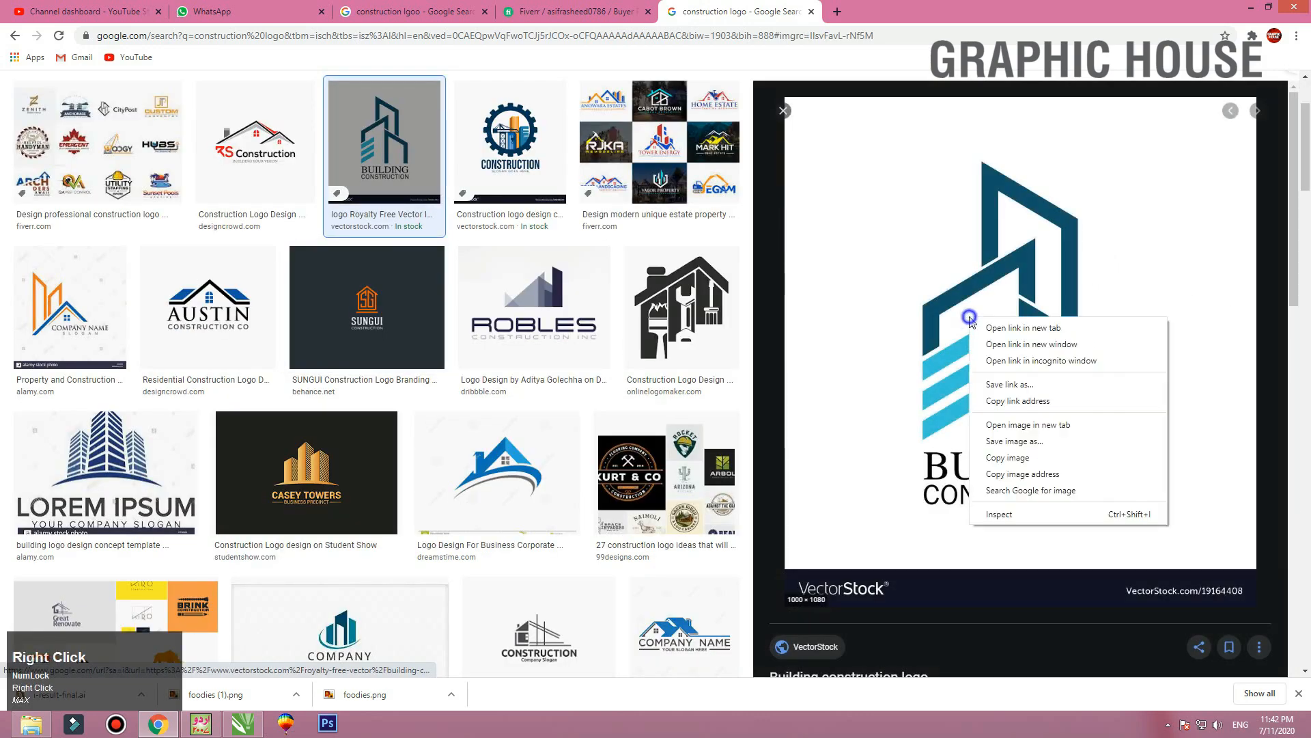
left_click(1016, 445)
left_click(1249, 8)
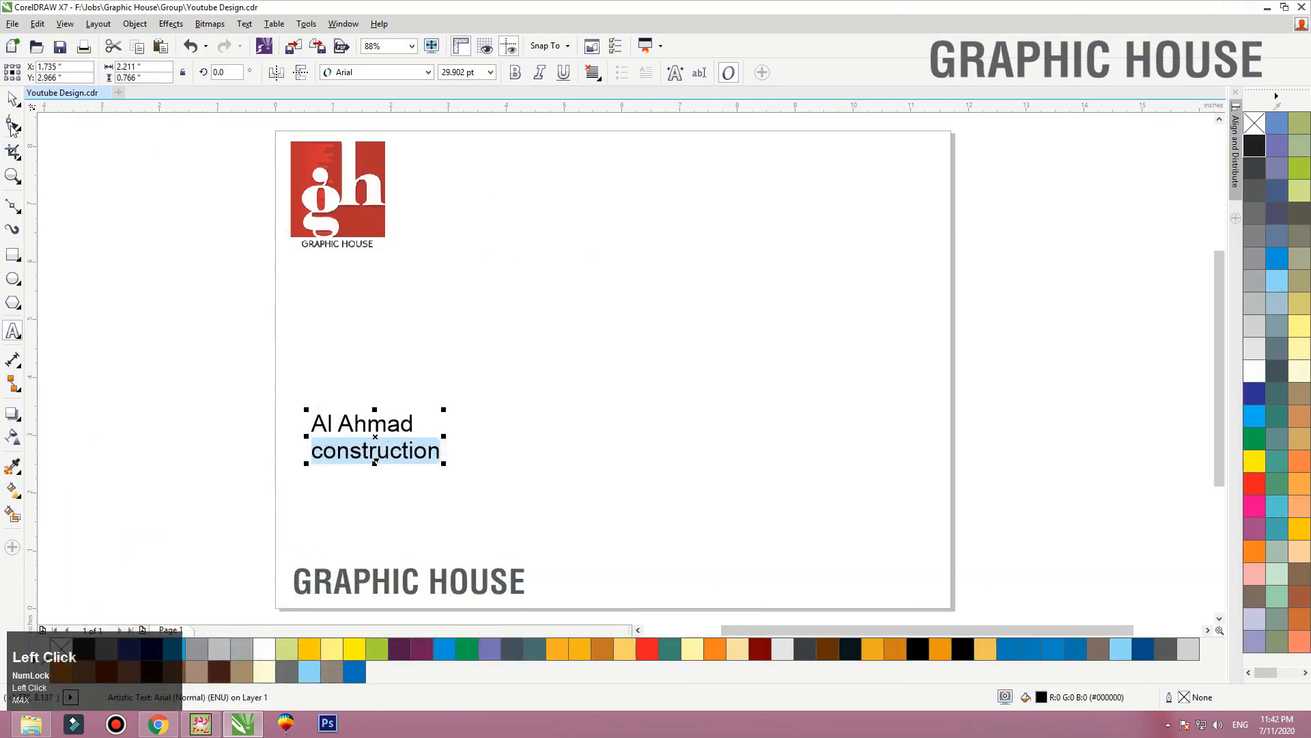
left_click(398, 252)
right_click(562, 243)
left_click(612, 362)
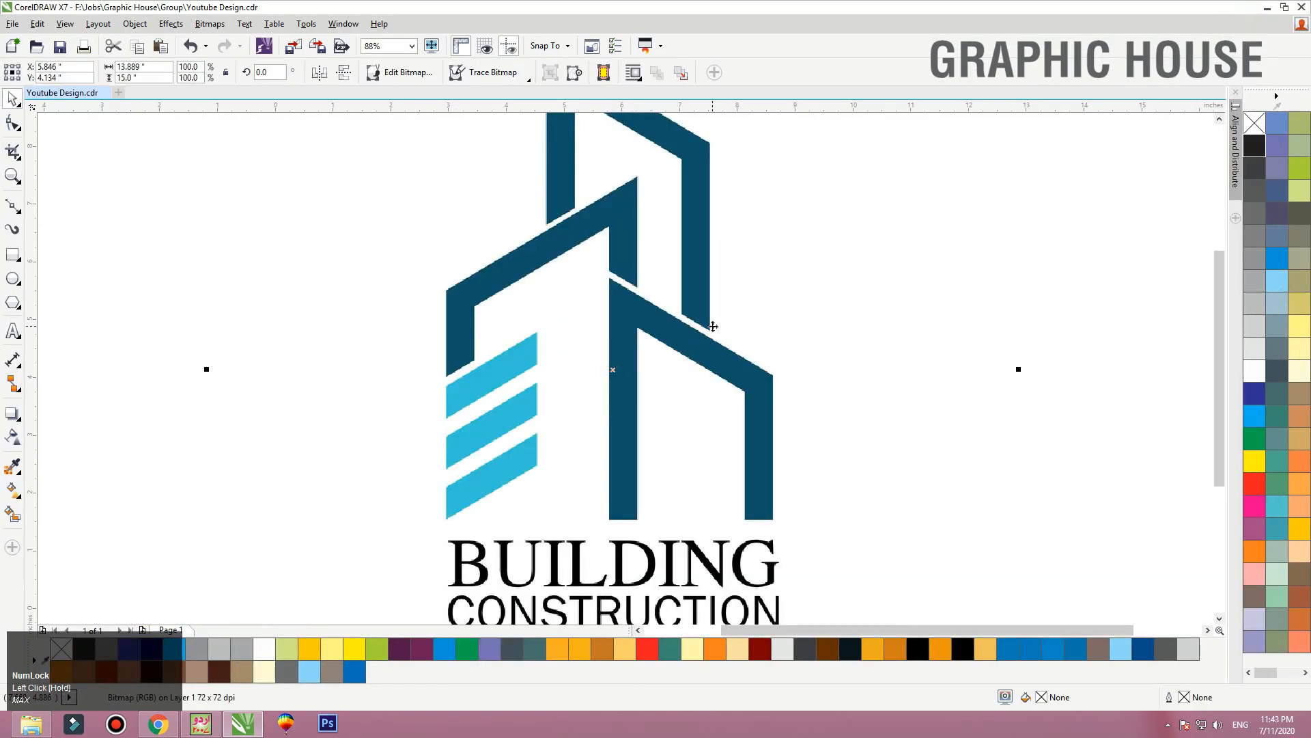
Scale the pasted building logo image down to 16% about its centre
key("shift+F2")
left_click_drag(855, 130, 661, 331)
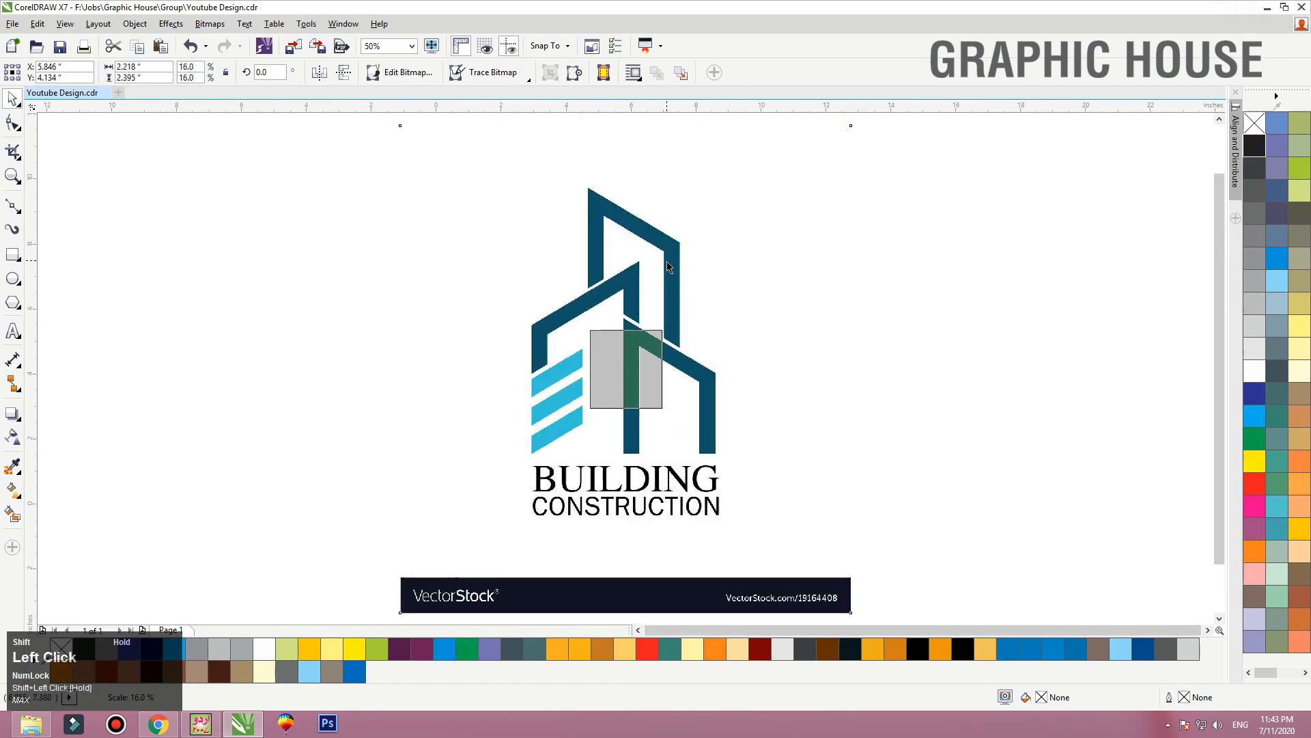
scroll(560, 410, "up", 3)
Outline-trace the building logo bitmap as Line art and delete the original bitmap
left_click(522, 73)
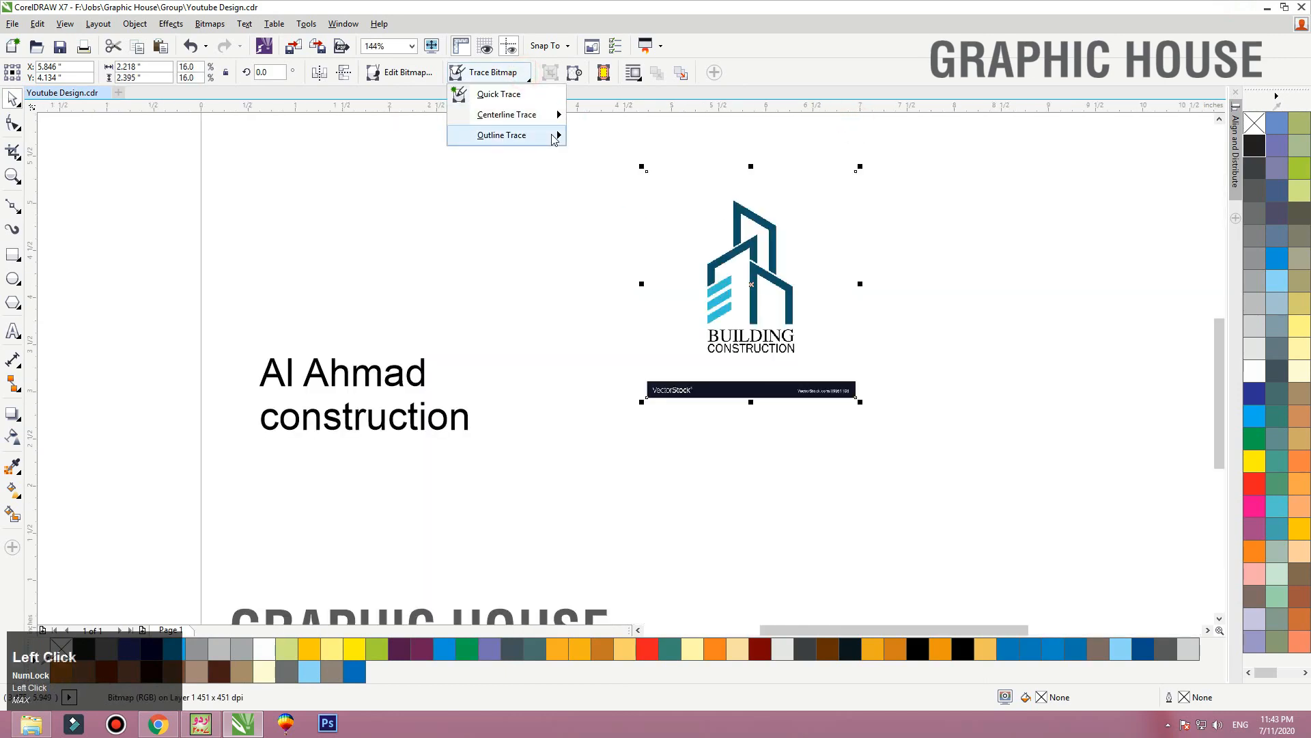
mouse_move(525, 133)
left_click(626, 134)
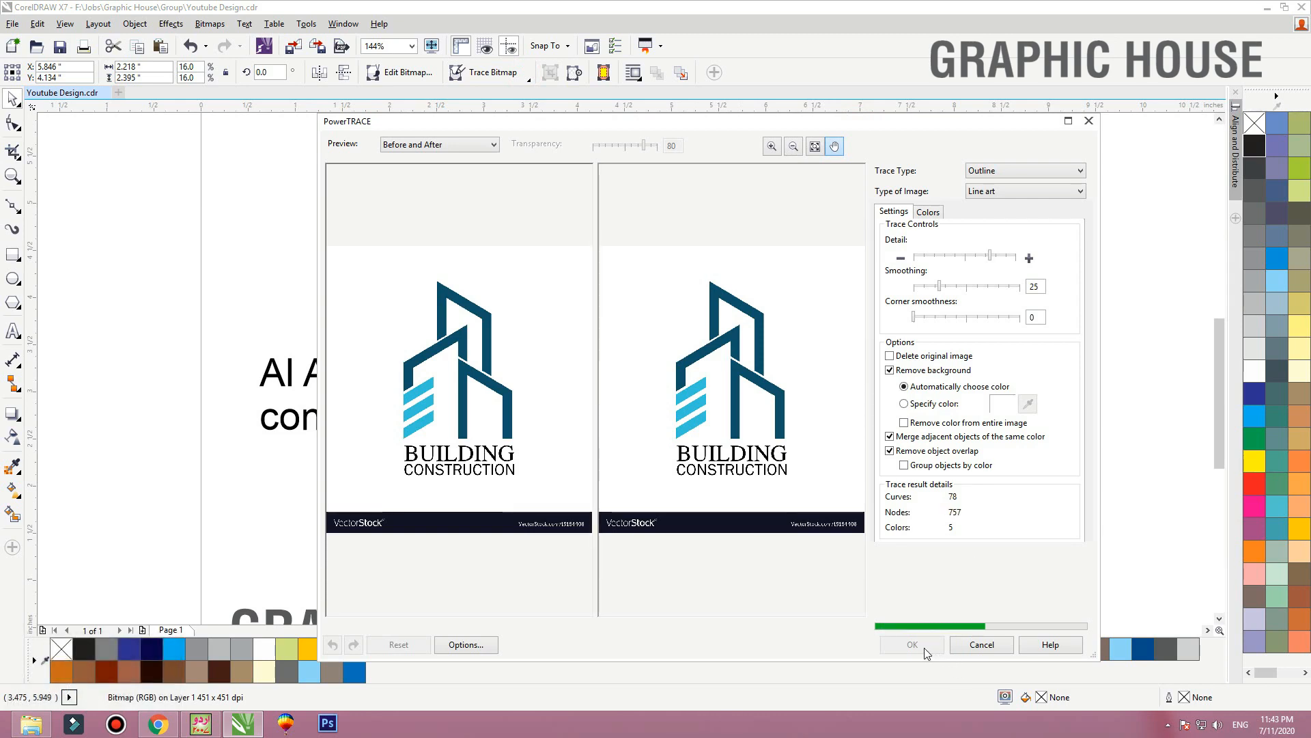
left_click(924, 653)
mouse_move(769, 302)
left_mouse_down()
mouse_move(940, 300)
mouse_move(667, 311)
left_mouse_up()
key("Delete")
left_click_drag(894, 315, 730, 321)
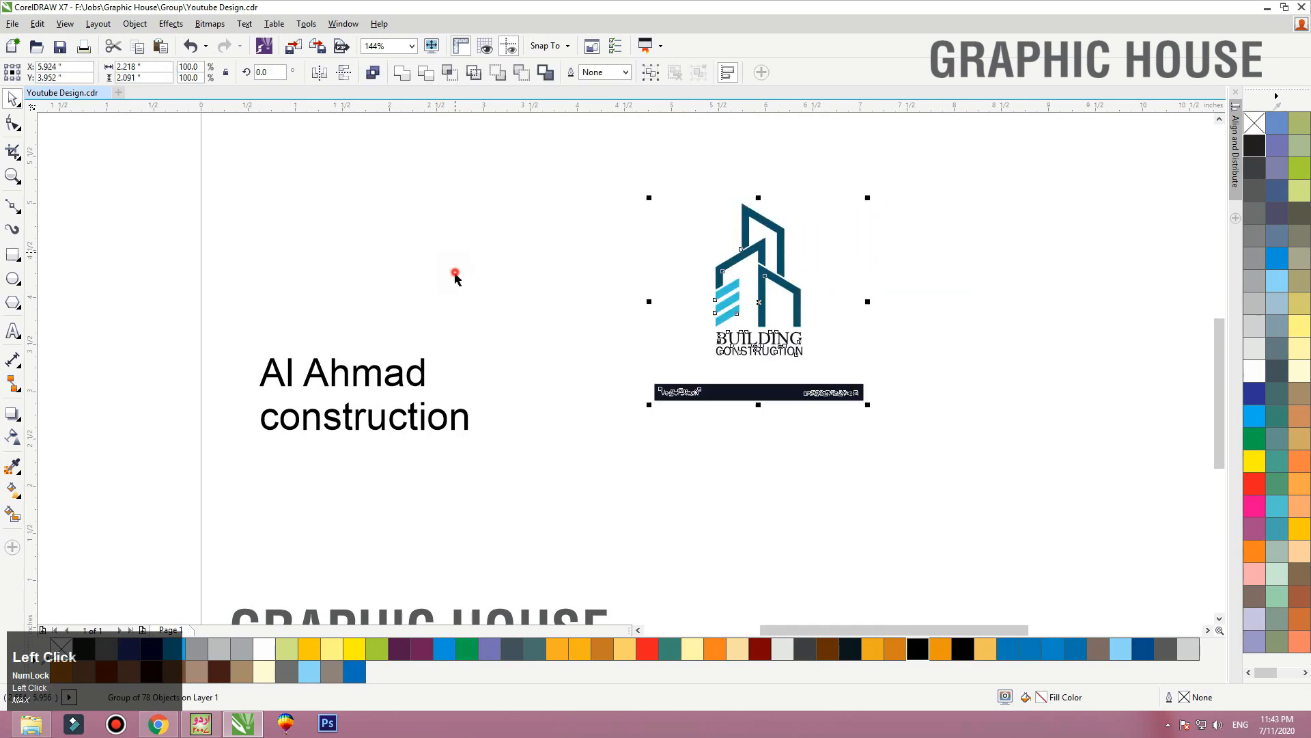
Delete the BUILDING CONSTRUCTION lettering and the dark VectorStock strip from the traced logo
left_click(558, 403)
left_click(932, 320)
key("Delete")
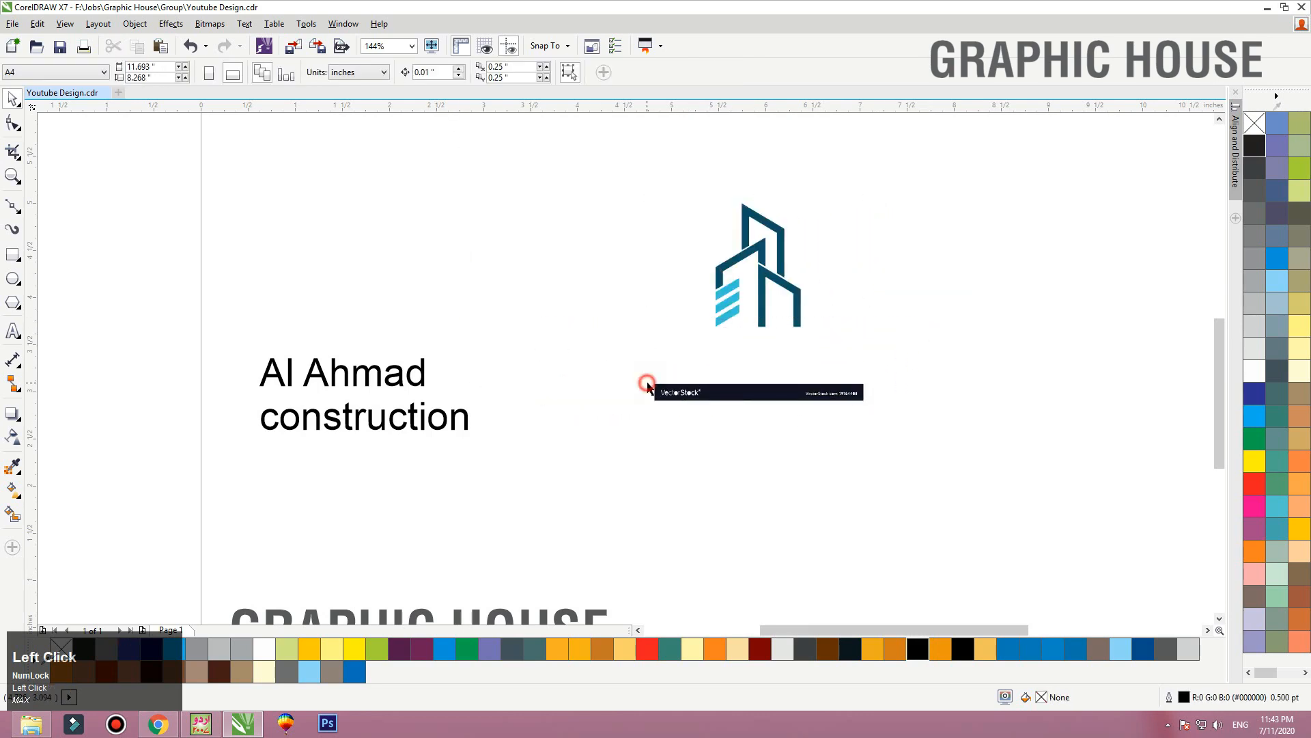
key("Delete")
Move the "Al Ahmad construction" text directly beneath the traced building symbol
left_click_drag(527, 331, 198, 467)
left_click(342, 375)
left_click(639, 375)
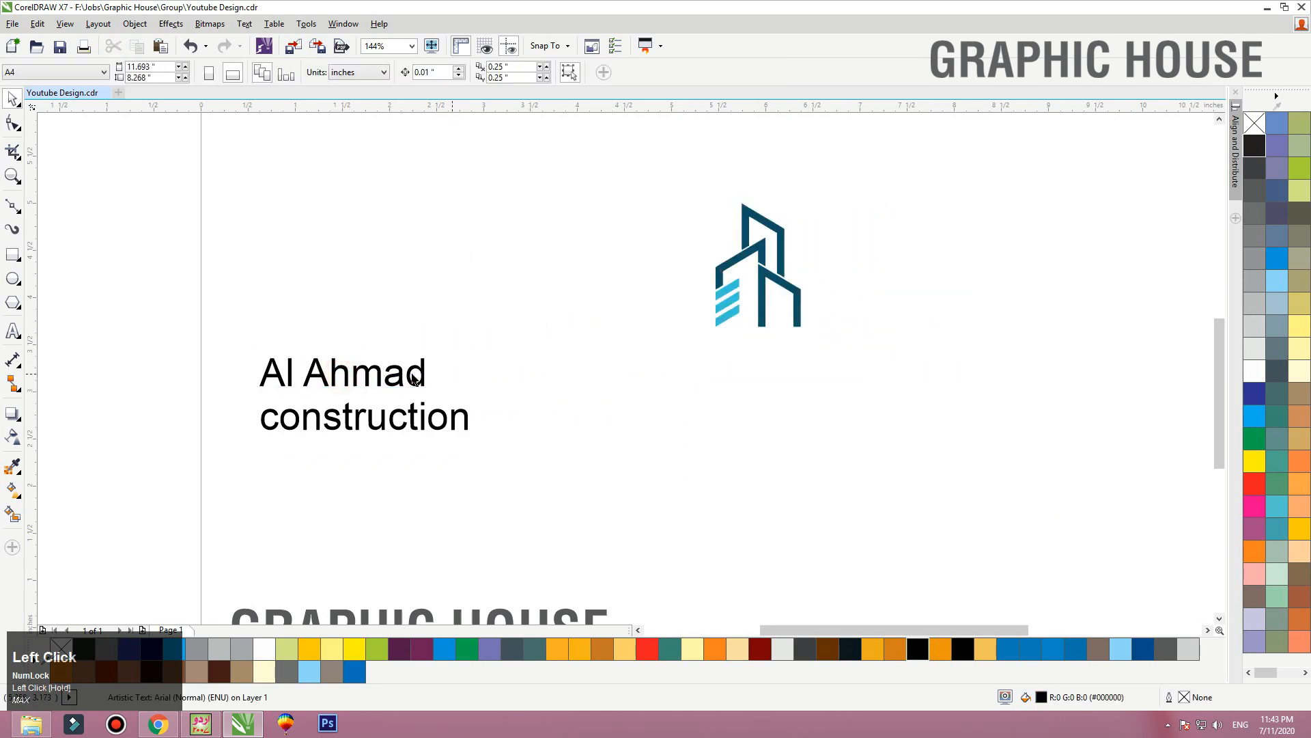
left_click(399, 387)
left_click_drag(399, 387, 806, 366)
key("F2")
left_click_drag(547, 244, 957, 455)
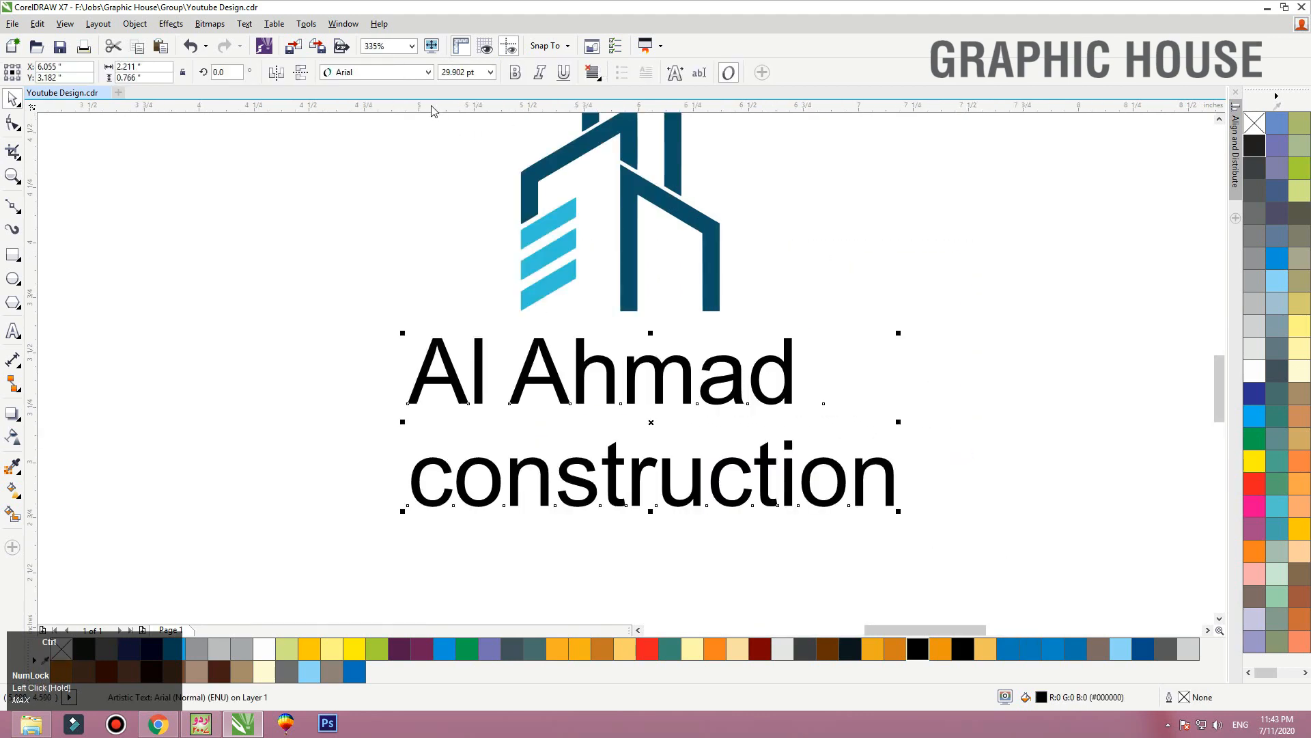
Break the two-line company name into separate lines and set "Al Ahmad" in AvantGarde Md BT
left_click(428, 72)
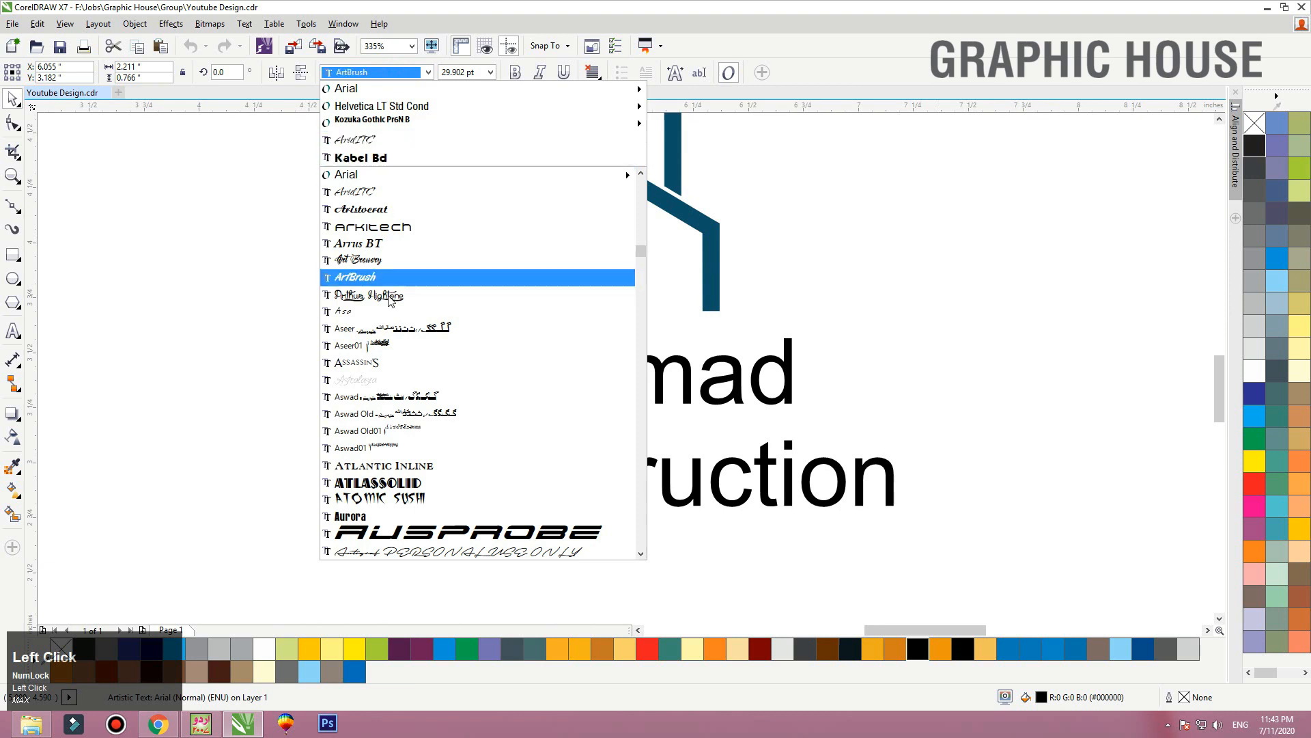
scroll(394, 214, "down", 1)
scroll(395, 214, "down", 3)
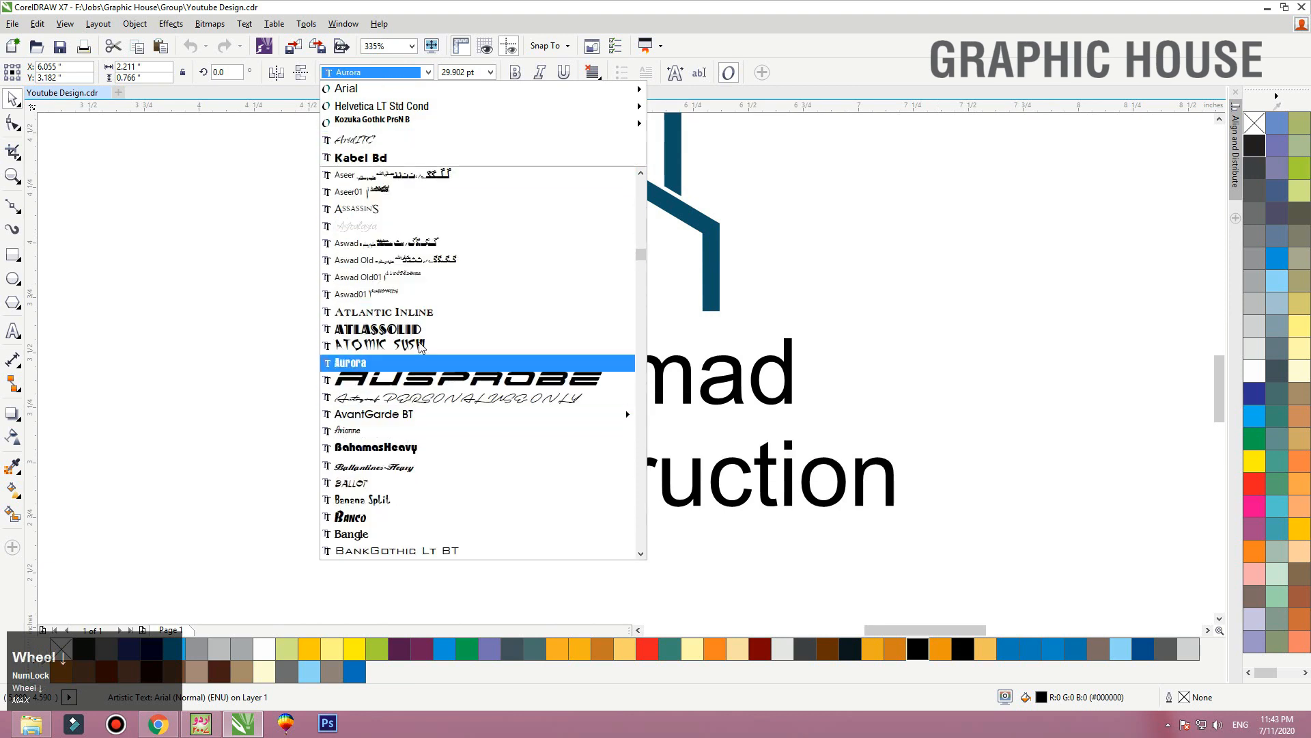
left_click(410, 366)
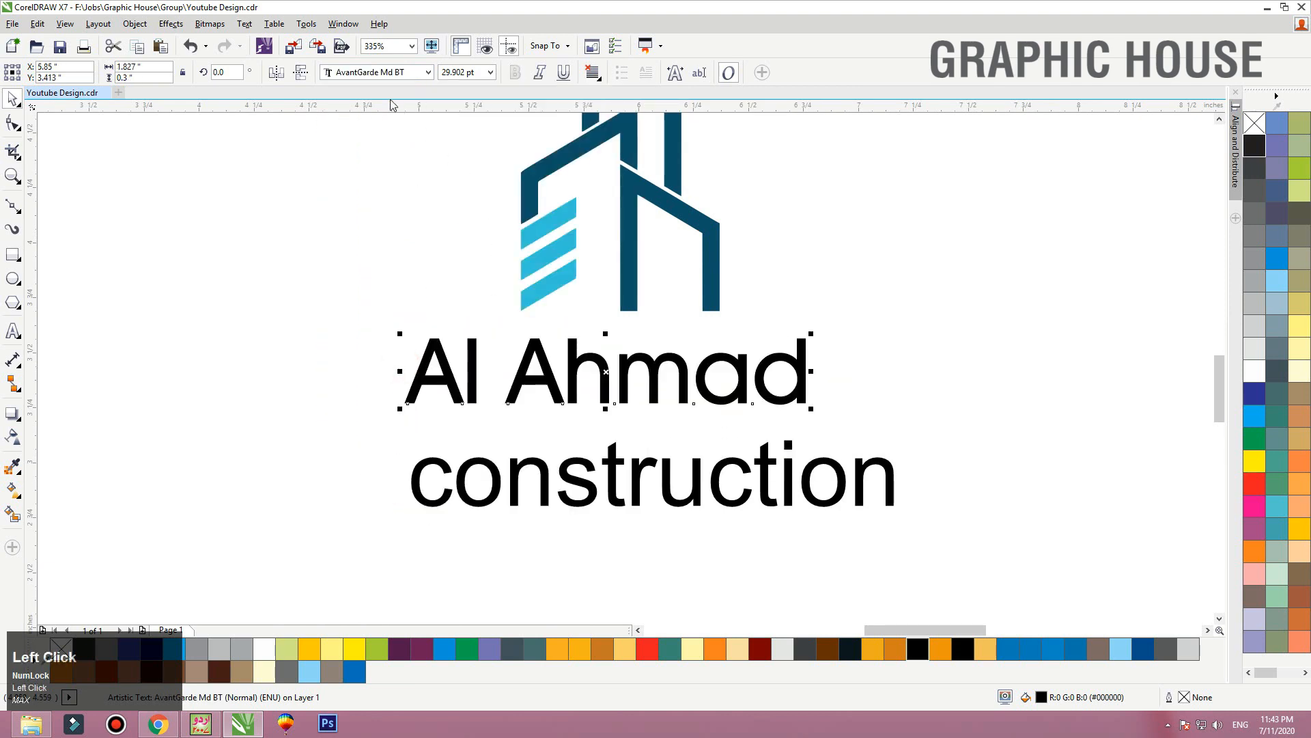
Change the "Al Ahmad" font to BaseOne and shift the line under the middle of the building symbol
left_click(428, 72)
scroll(410, 275, "down", 3)
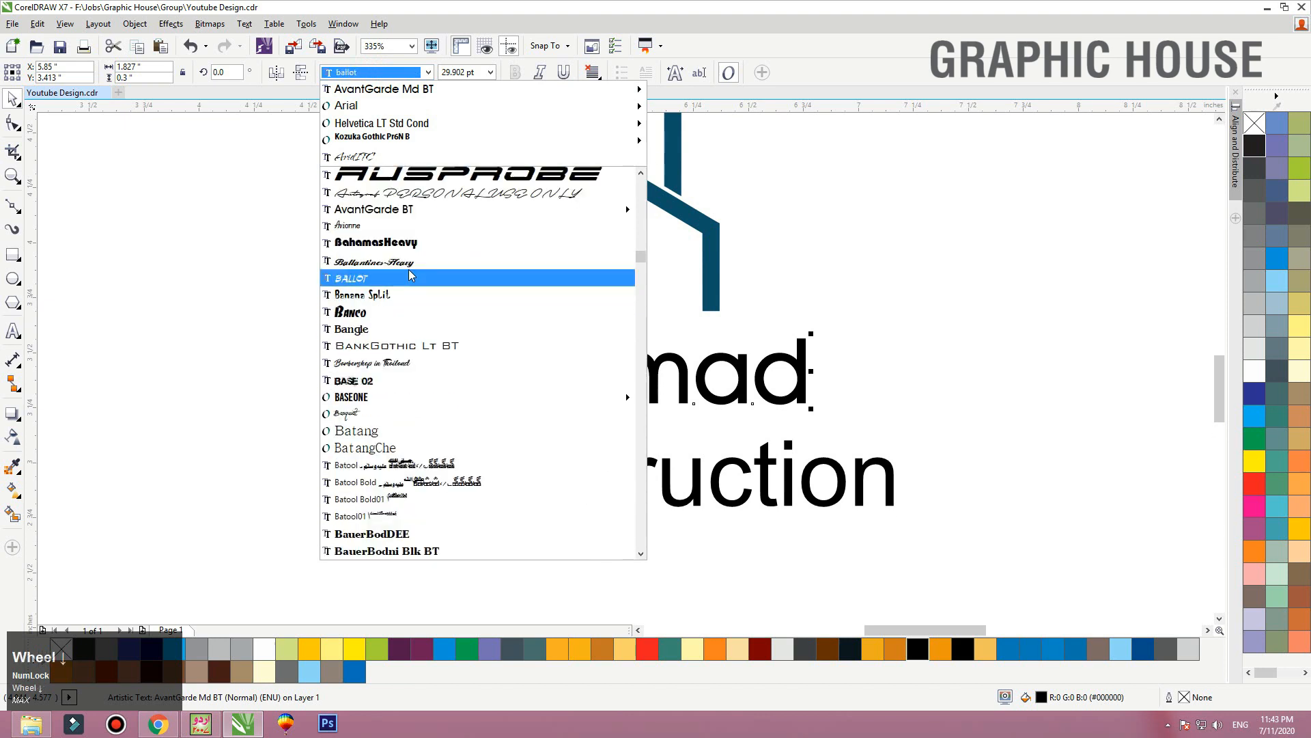
left_click(375, 396)
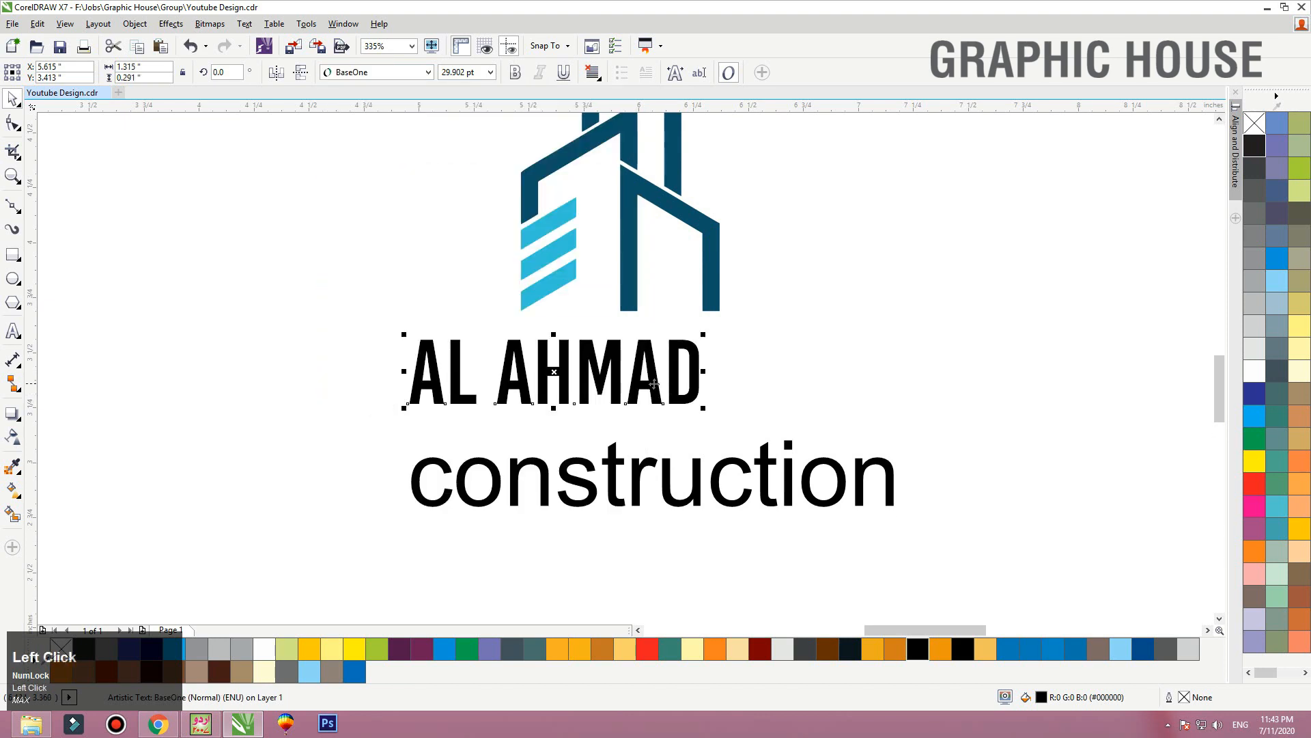
left_click_drag(652, 380, 685, 372)
Set "Al Ahmad" in Bebas Neue, centre it beneath the building symbol, and fill it with 70% black
left_click(383, 74)
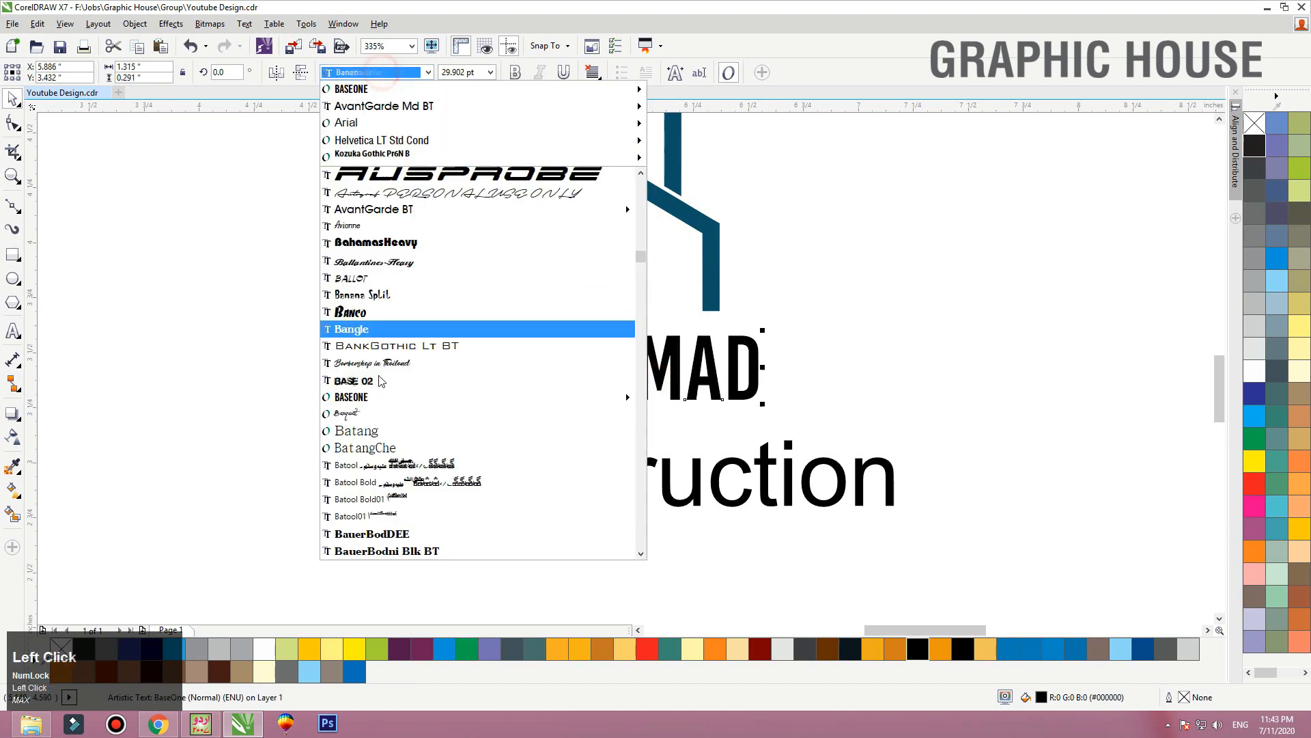
scroll(386, 396, "down", 5)
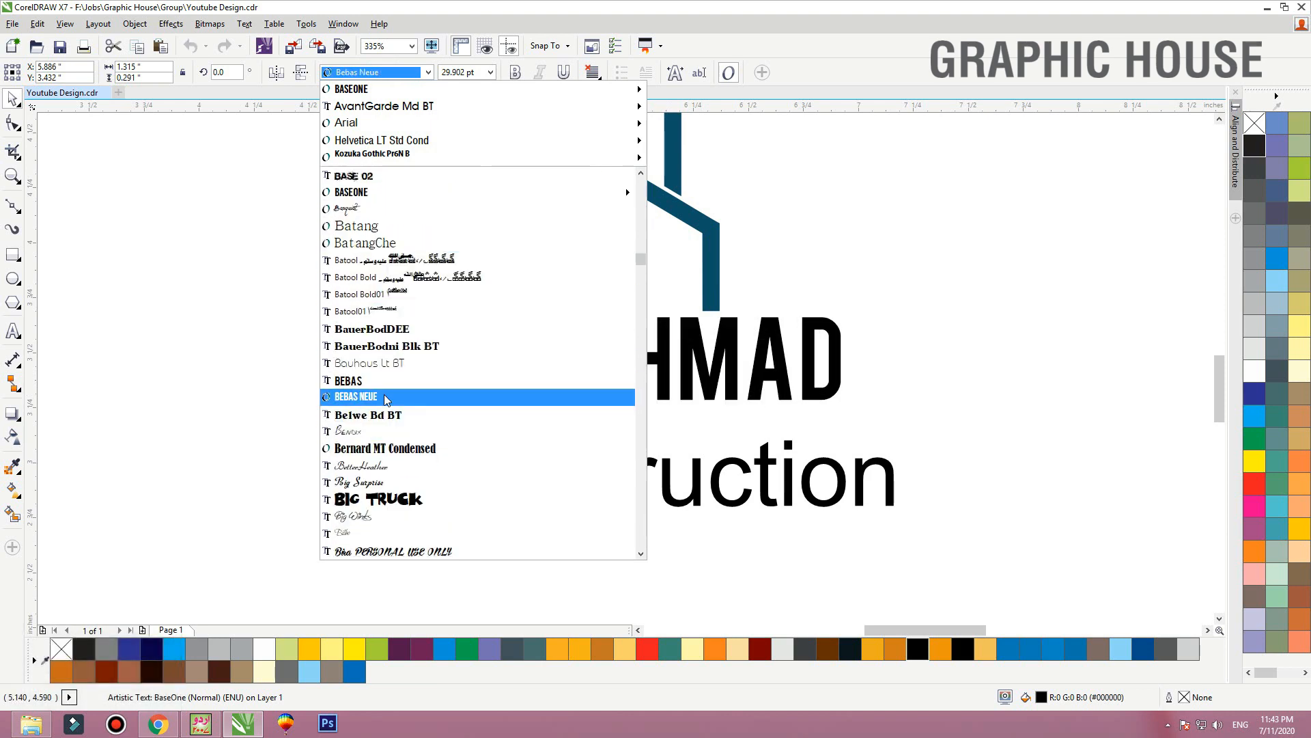
left_click(386, 399)
left_click_drag(601, 373, 604, 366)
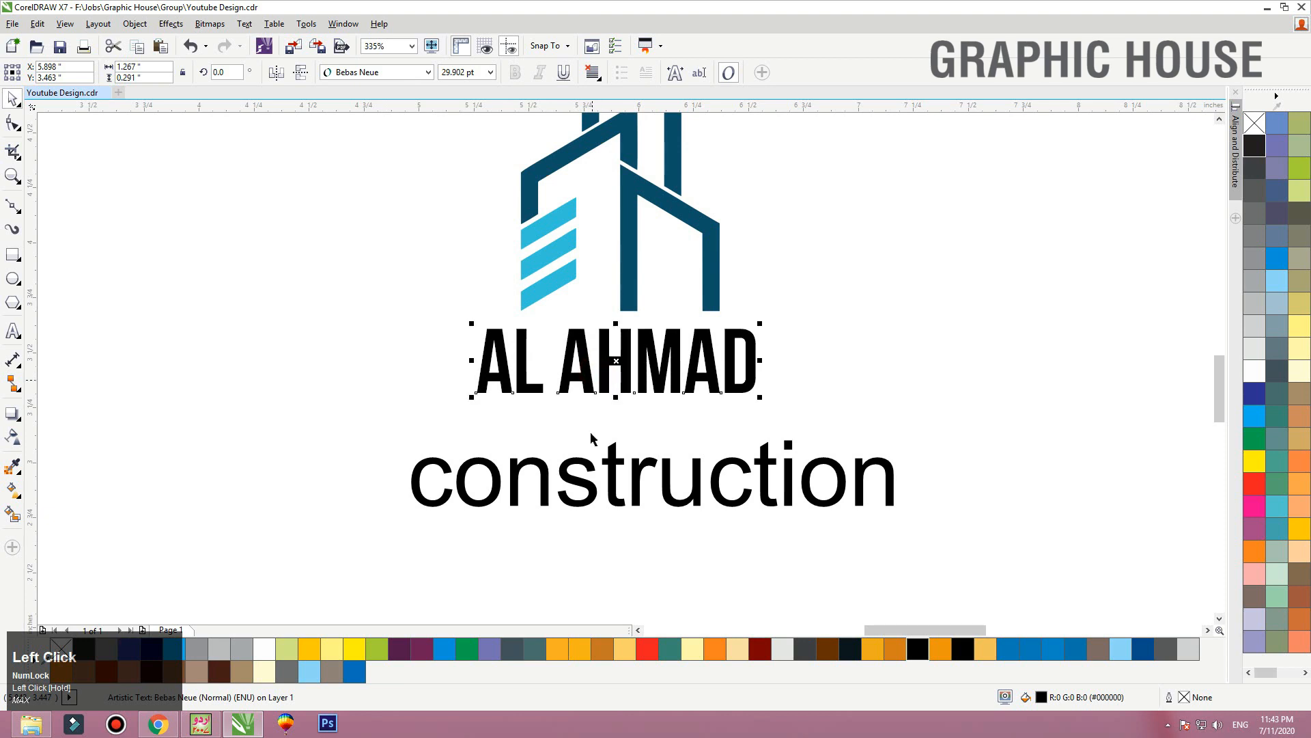
left_click(1255, 207)
Try Helvetica LT Std Cond on the "construction" line and change its font to Humanst521 Lt BT
left_click(618, 498)
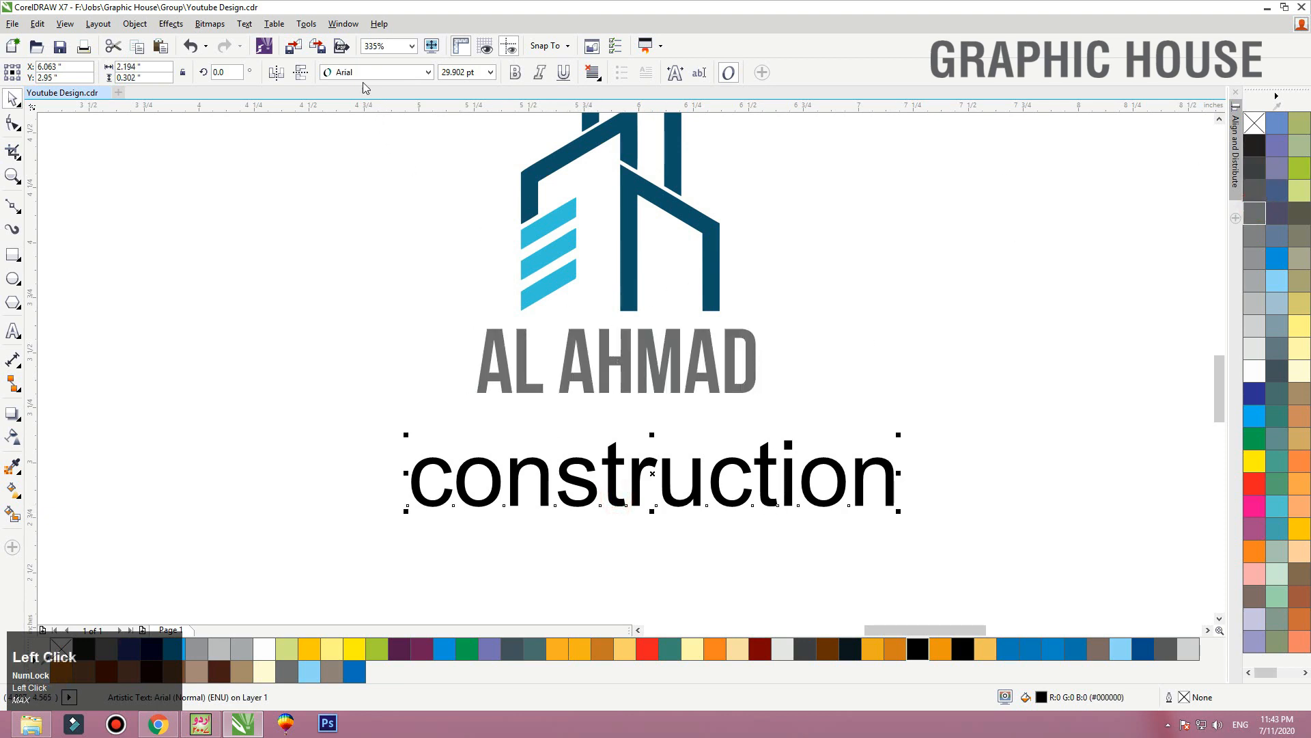
left_click(357, 72)
left_click(369, 157)
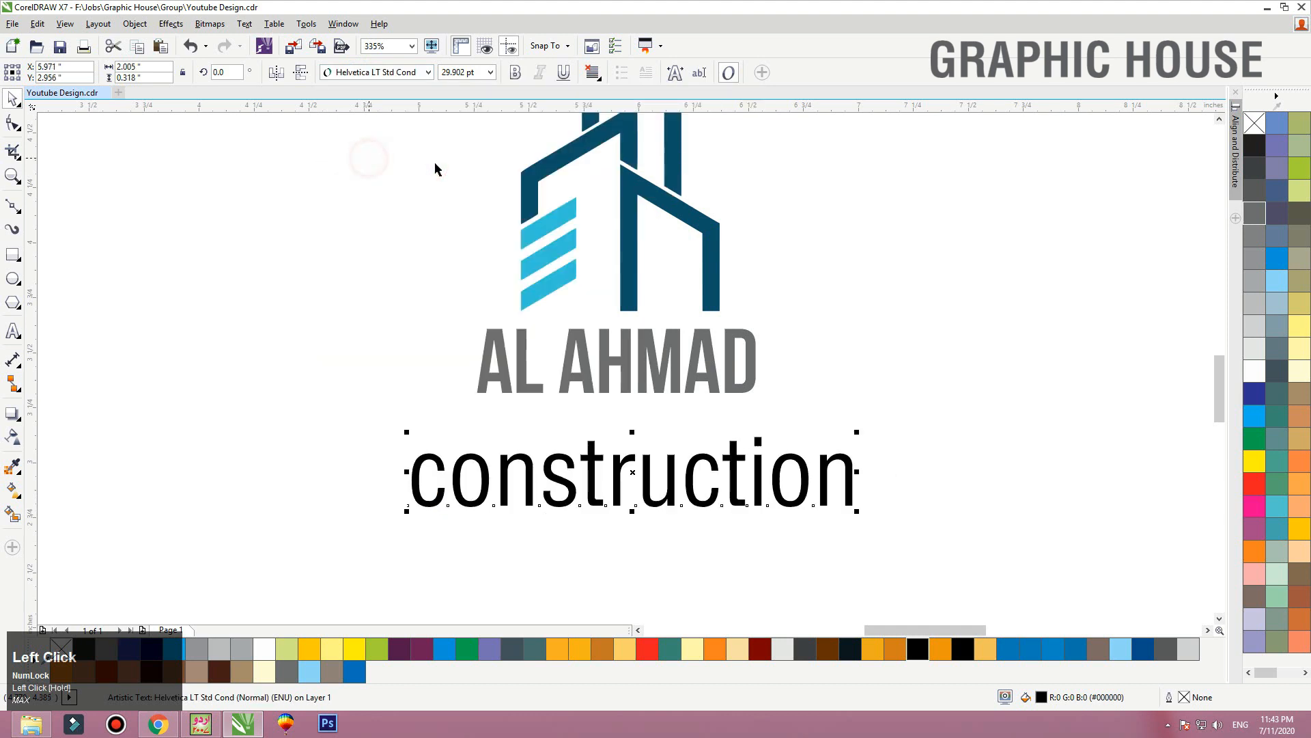
left_click(382, 72)
mouse_move(368, 141)
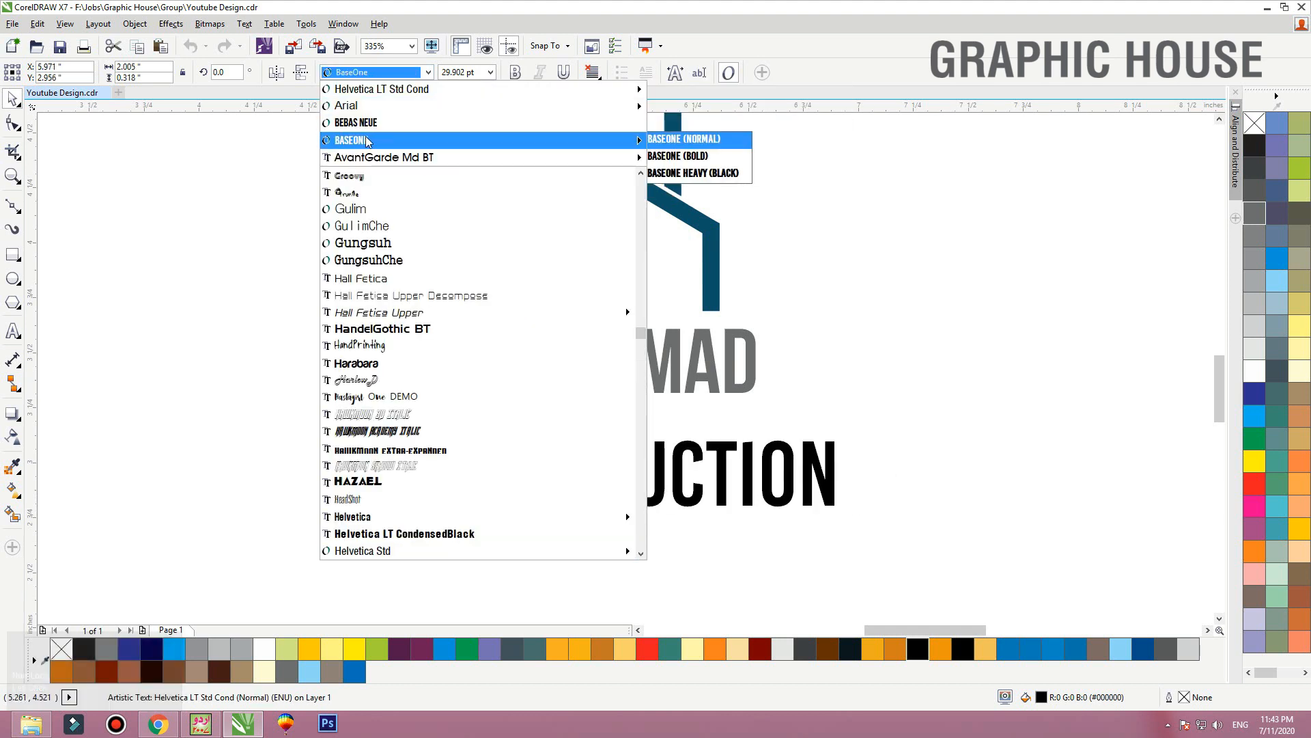
scroll(401, 368, "down", 1)
scroll(401, 369, "down", 7)
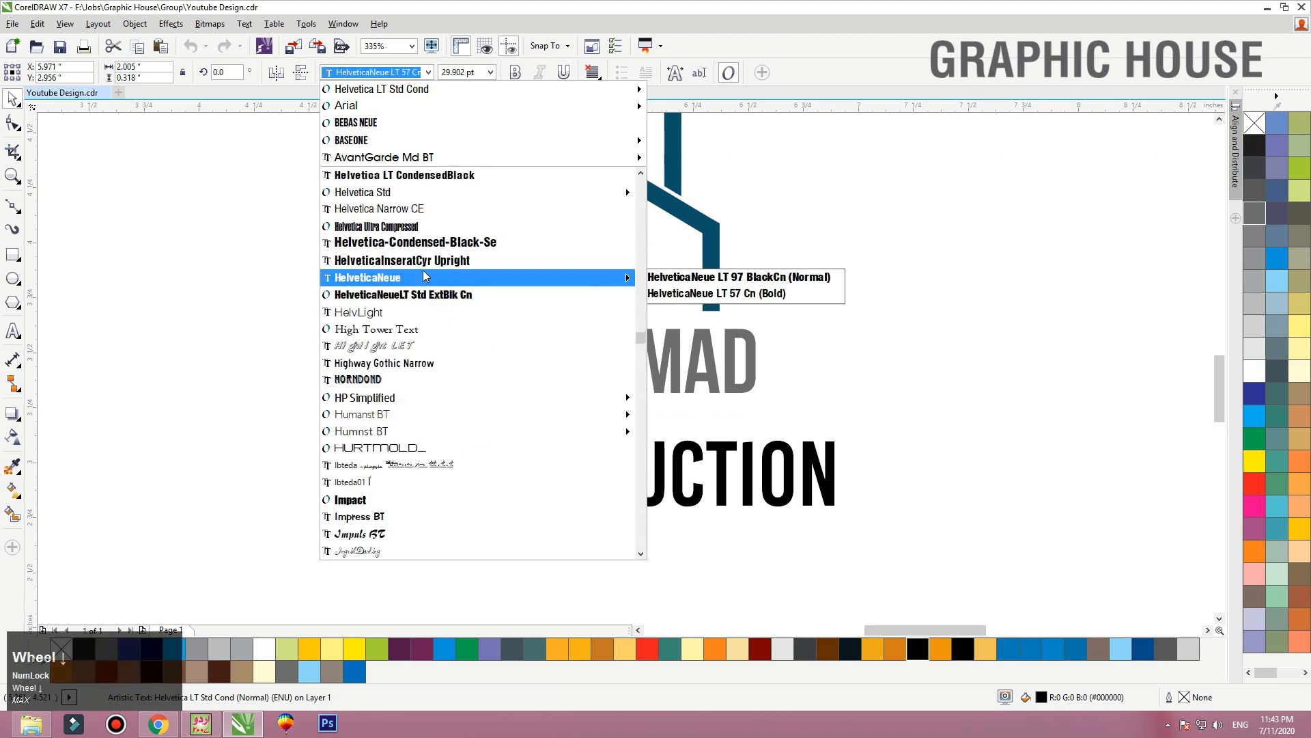
left_click(366, 366)
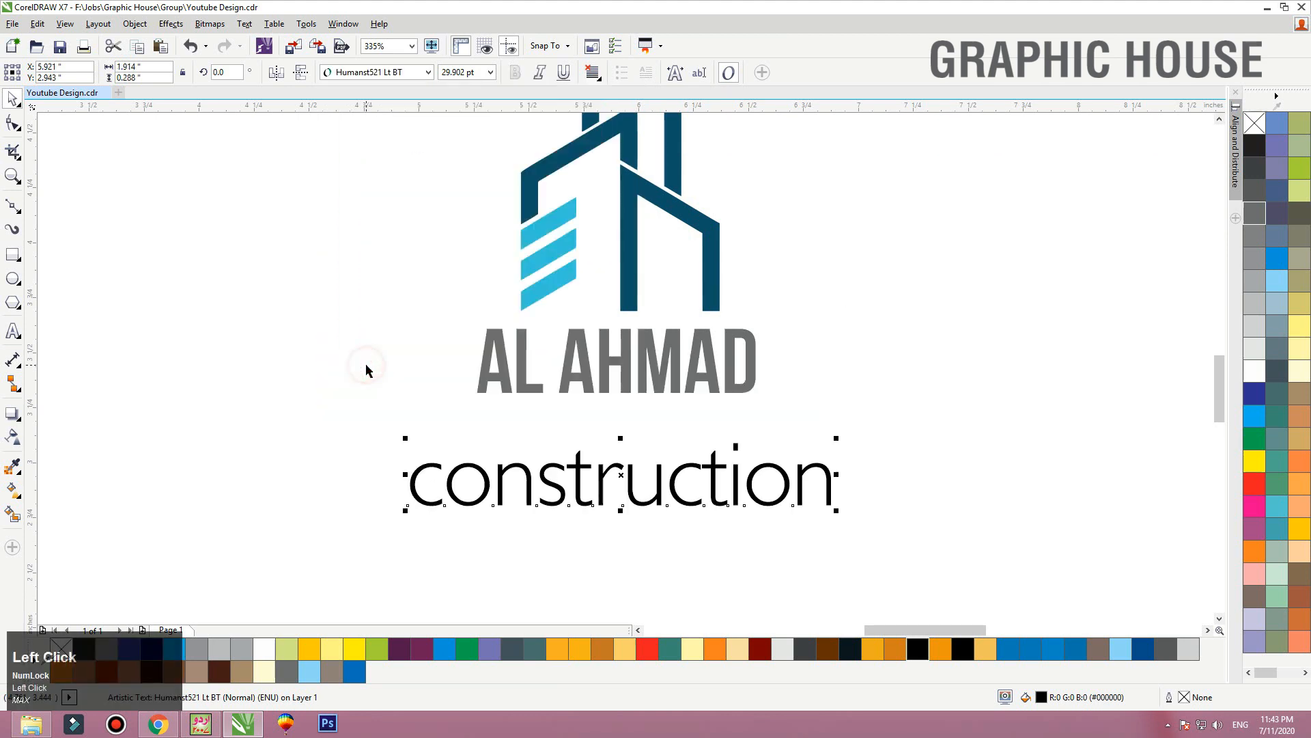
Change "construction" to UPPERCASE and shrink it to about 0.83 inches wide directly beneath "AL AHMAD"
left_click(244, 24)
left_click(307, 464)
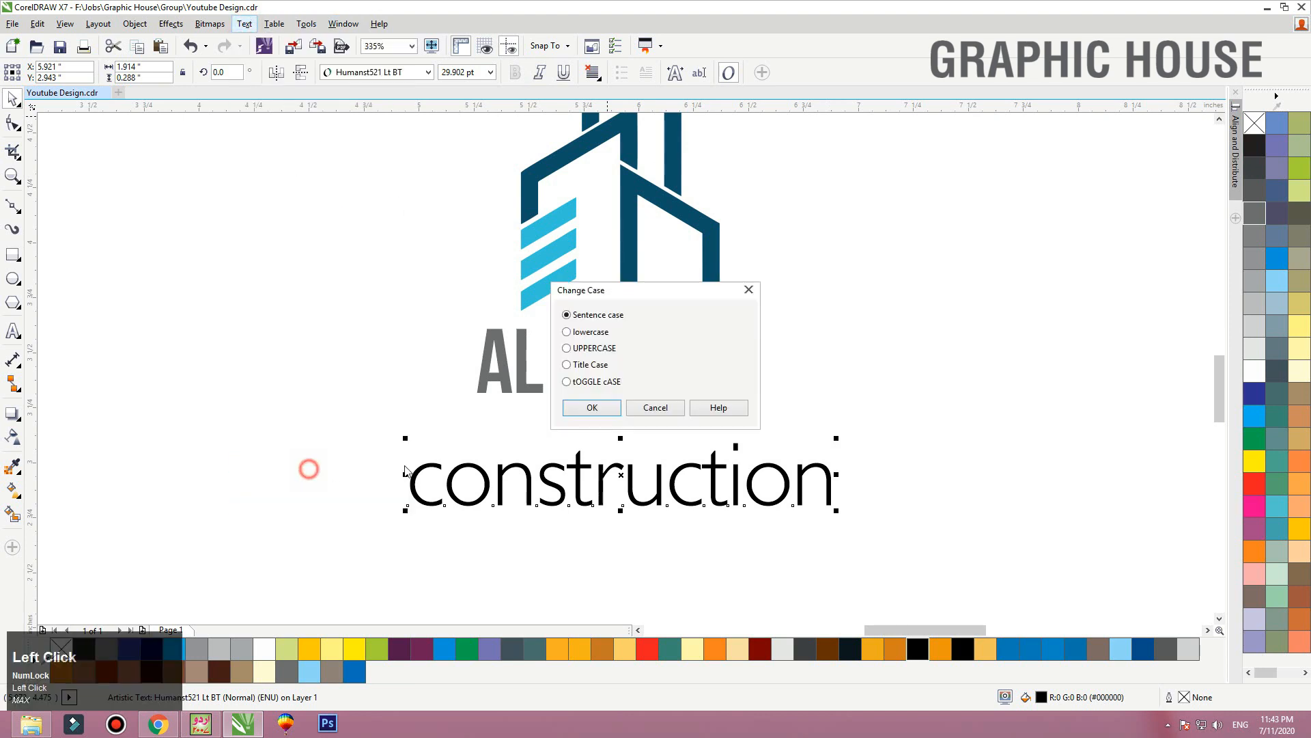
left_click(592, 408)
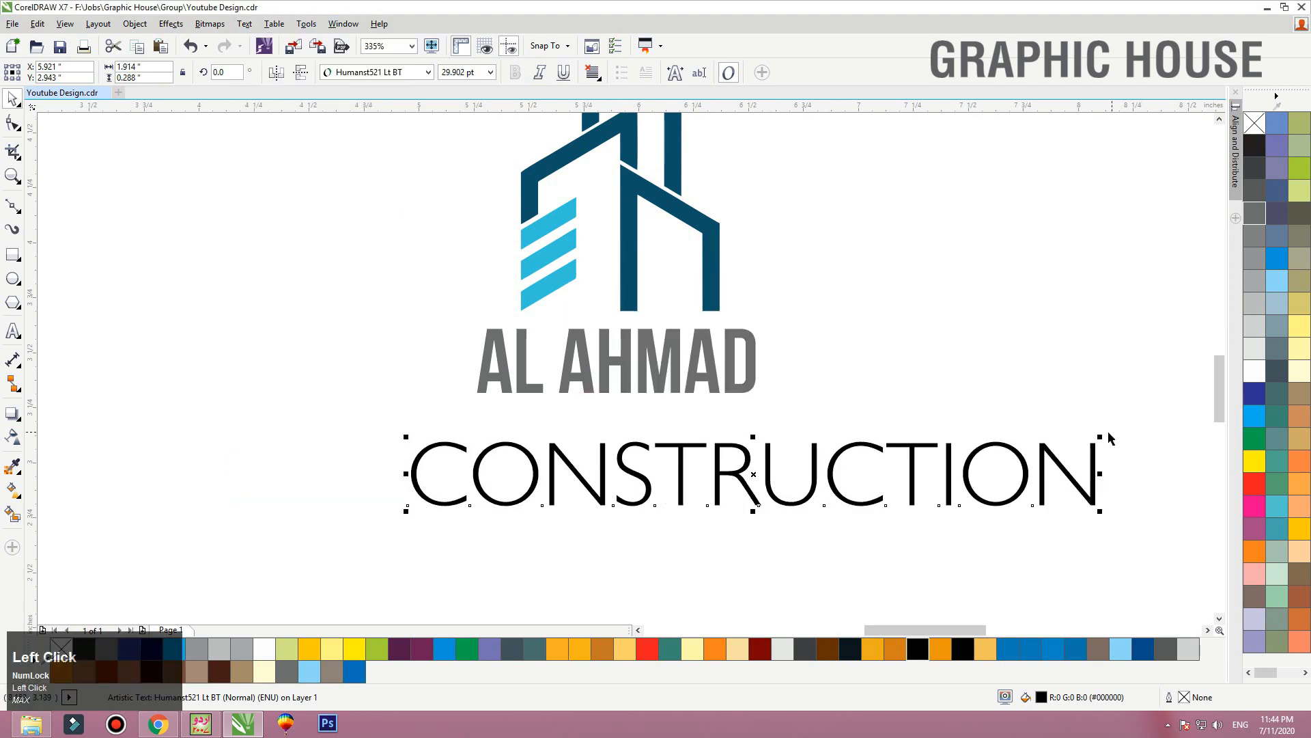
left_click_drag(988, 442, 685, 412)
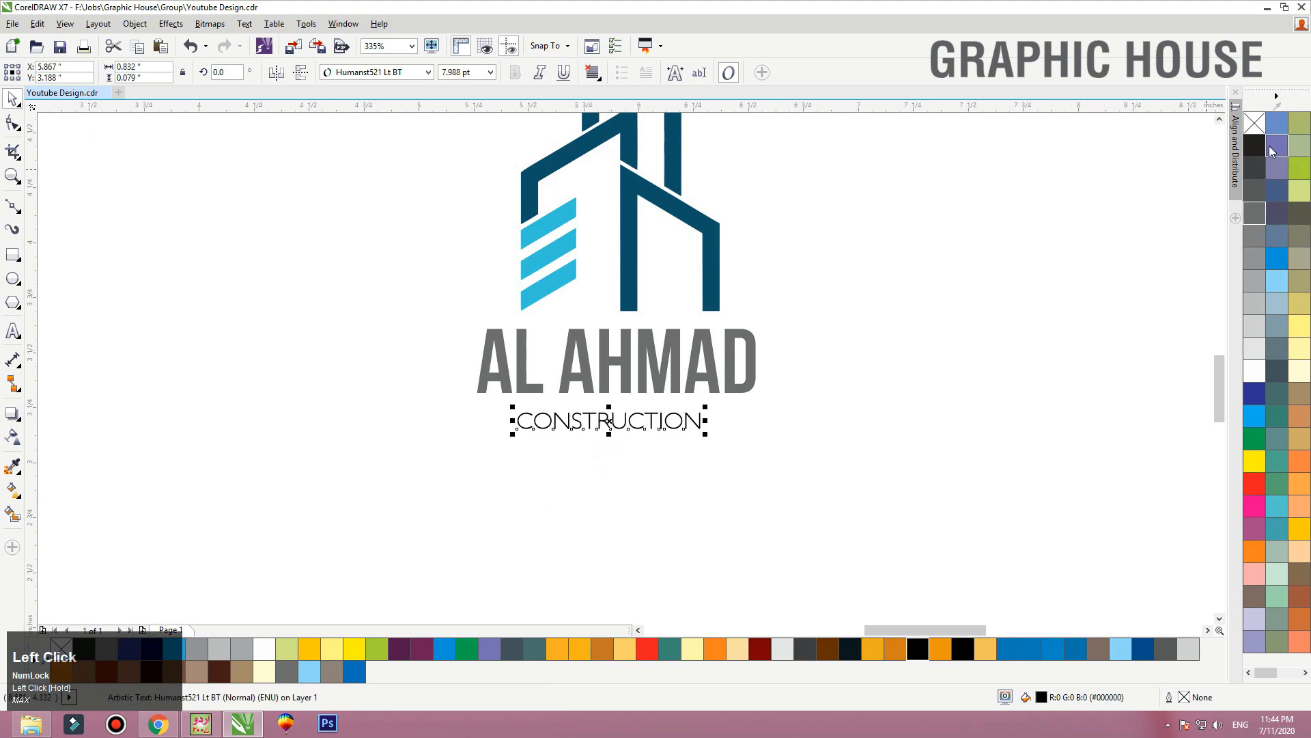
Enlarge "CONSTRUCTION" to slightly narrower than "AL AHMAD", colour it 60% black, and centre it under that line
left_click_drag(940, 246, 360, 552)
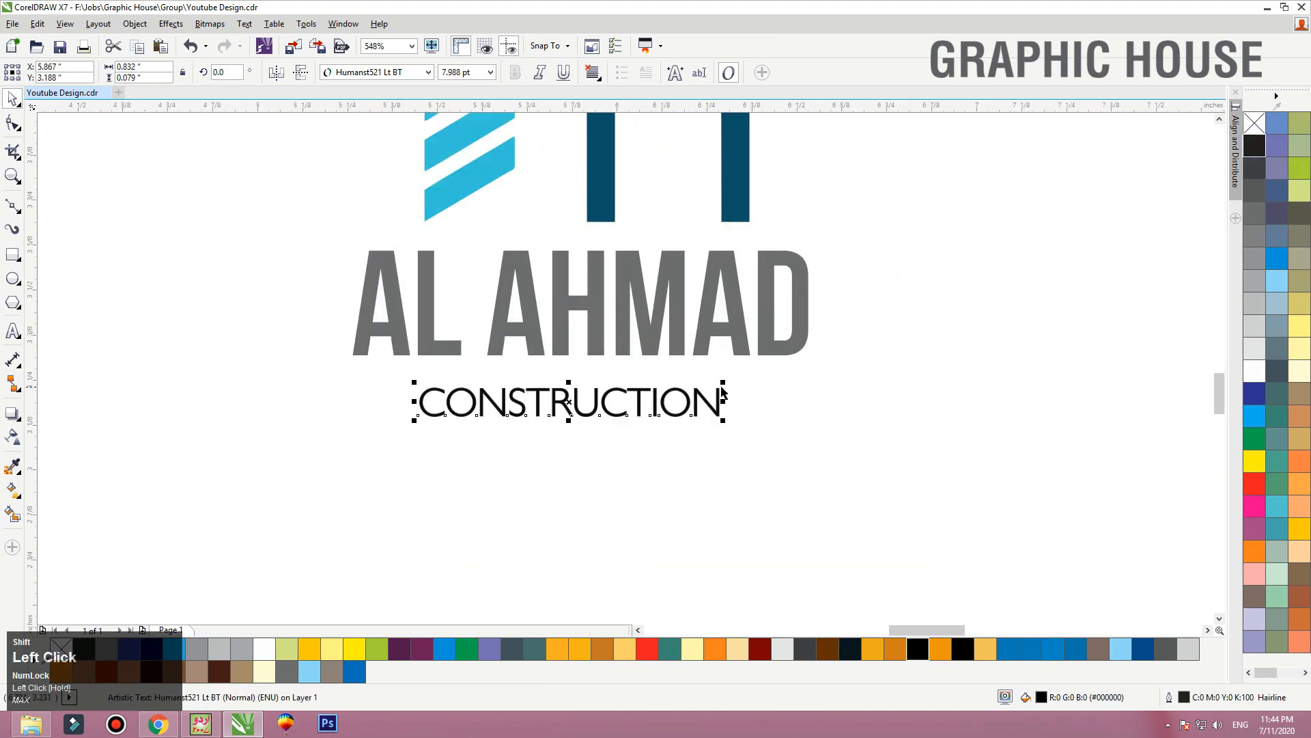
left_click_drag(724, 383, 759, 376)
left_click(1257, 234)
right_click(1257, 234)
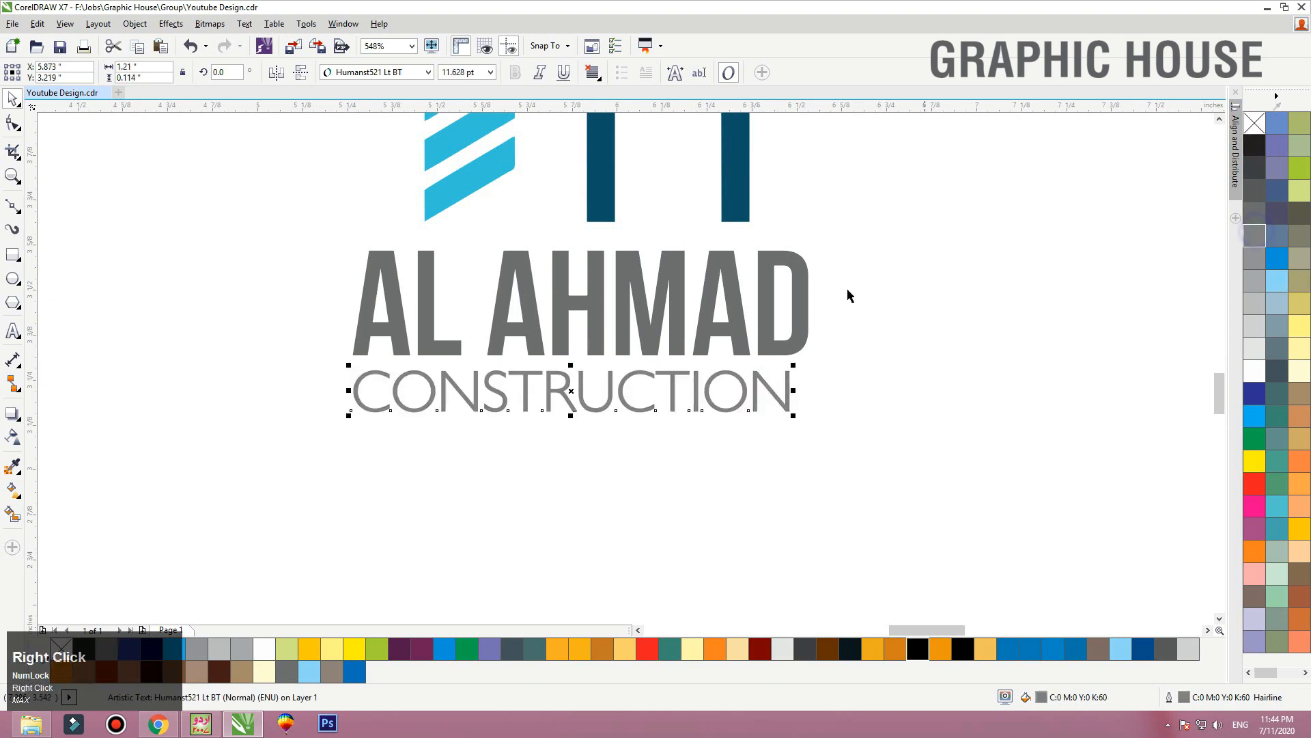
left_click(931, 342)
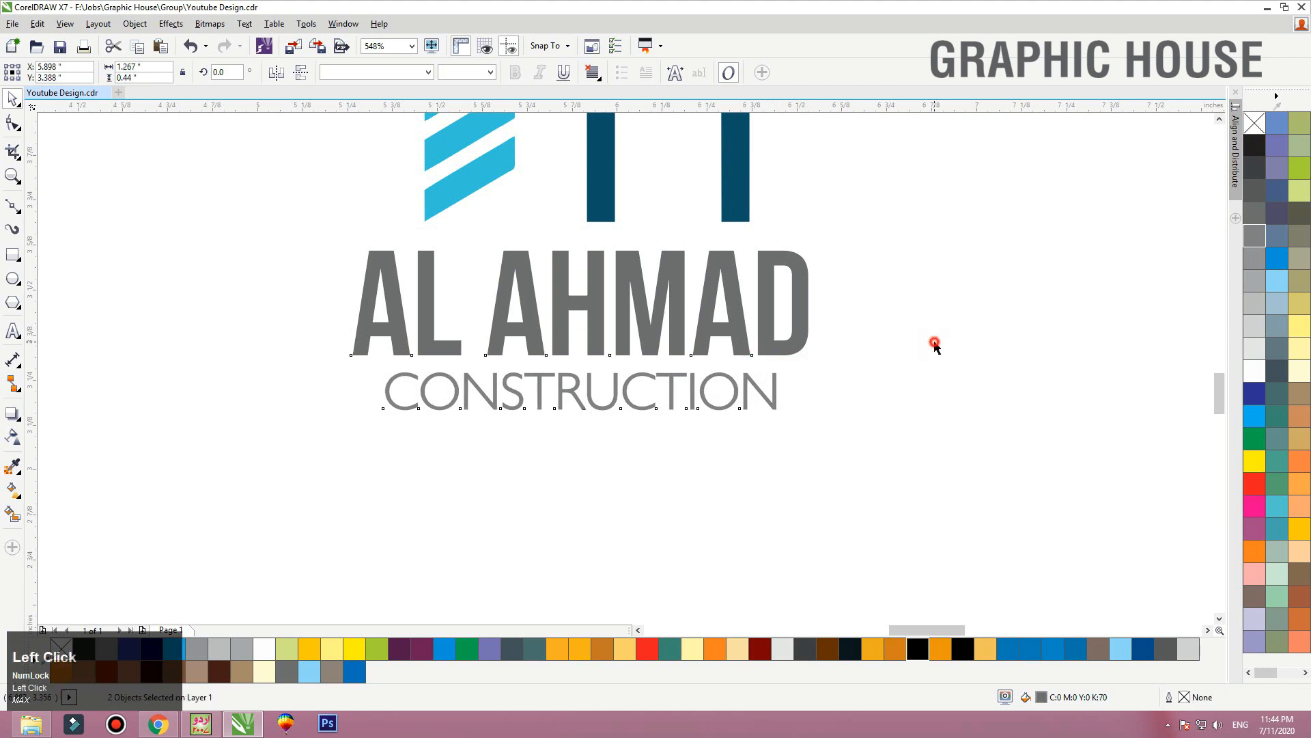
key("F3")
key("F3")
left_click_drag(597, 246, 890, 474)
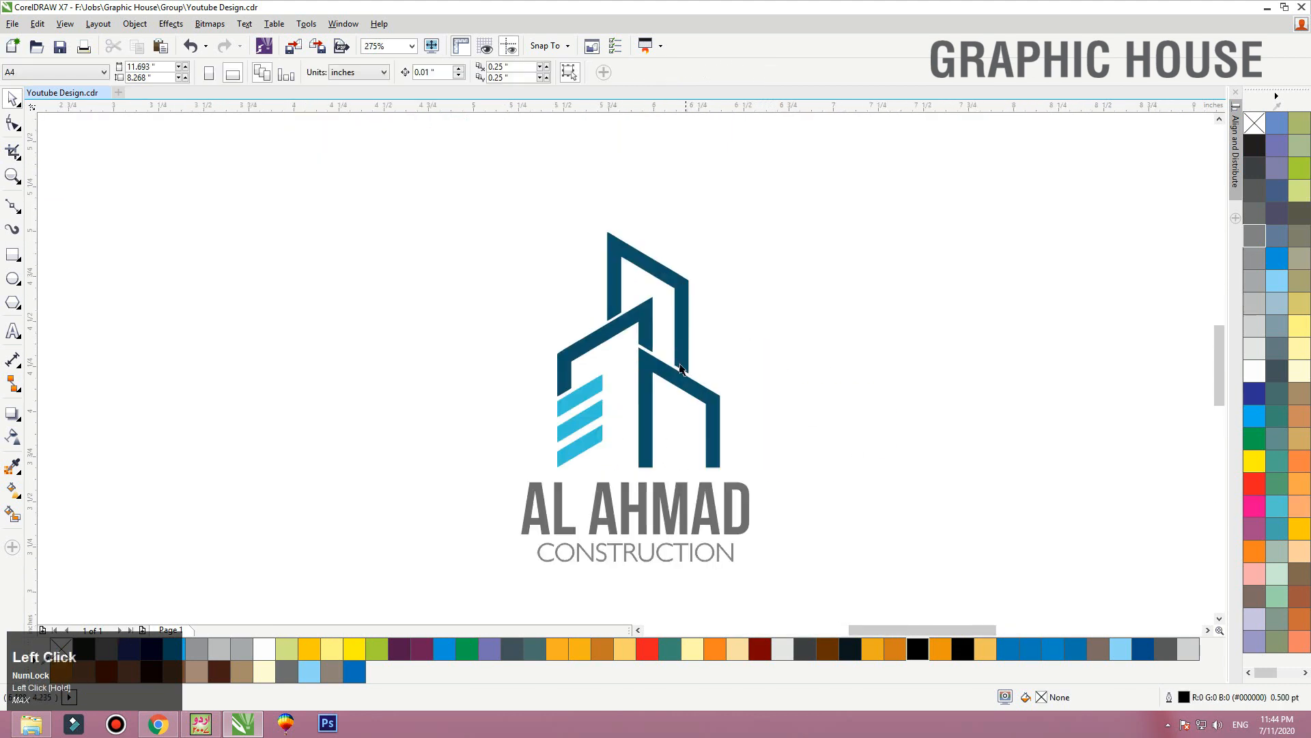
left_click_drag(681, 365, 725, 365)
key("ctrl+z")
left_click(754, 372)
Switch to Chrome and copy the blue LOREM IPSUM building logo from the construction logo image results
left_click(158, 723)
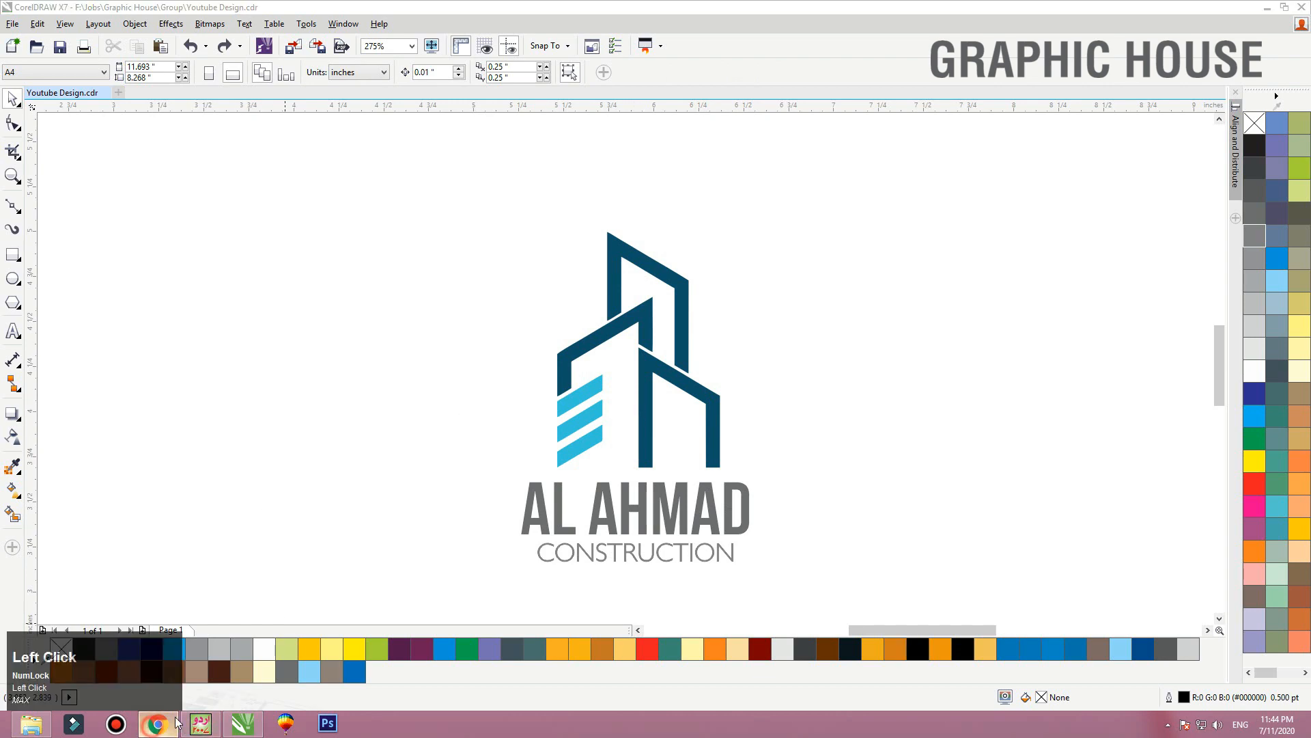
key("Escape")
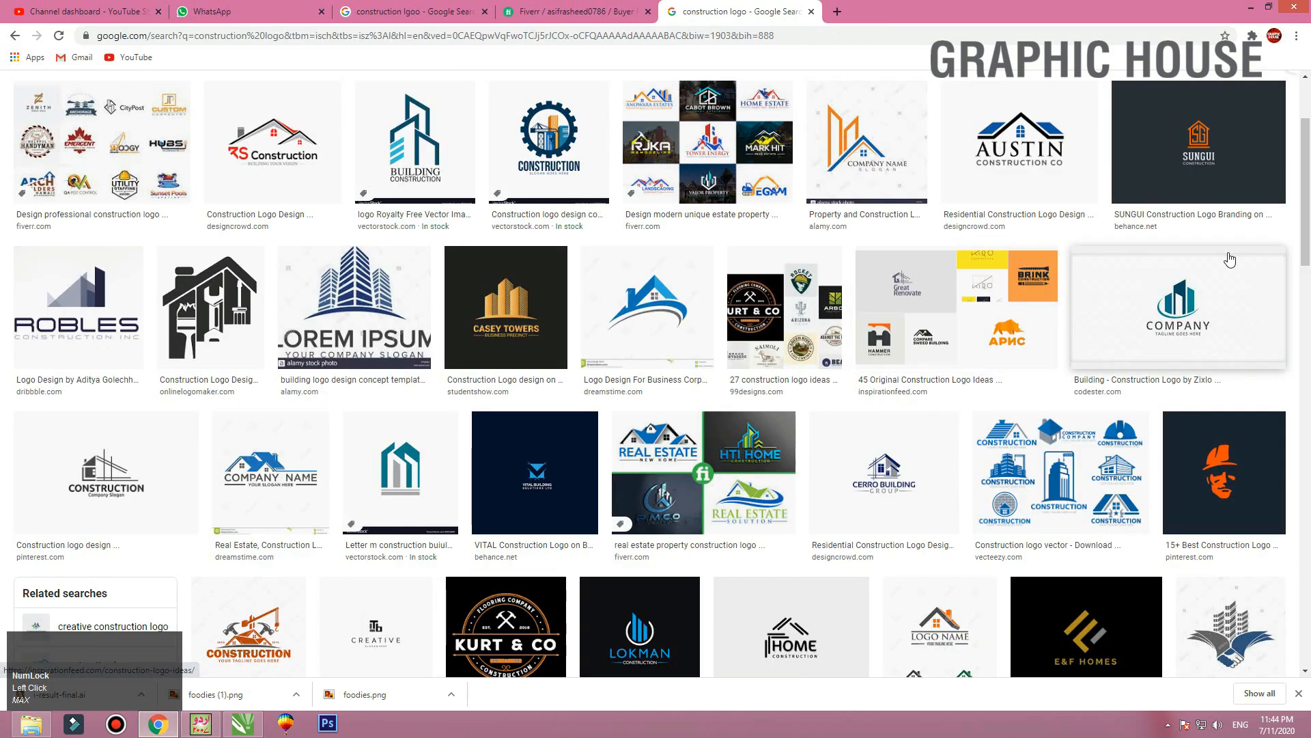
scroll(834, 386, "down", 5)
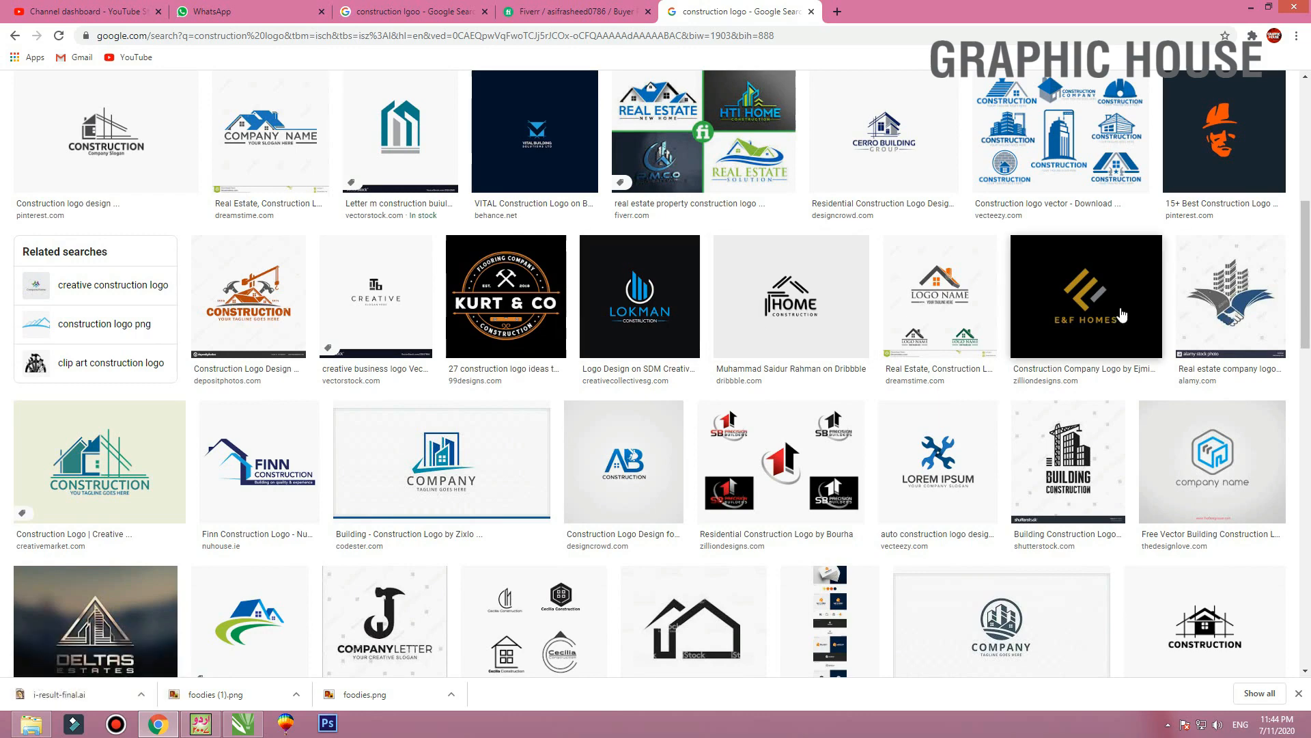
scroll(1257, 314, "down", 4)
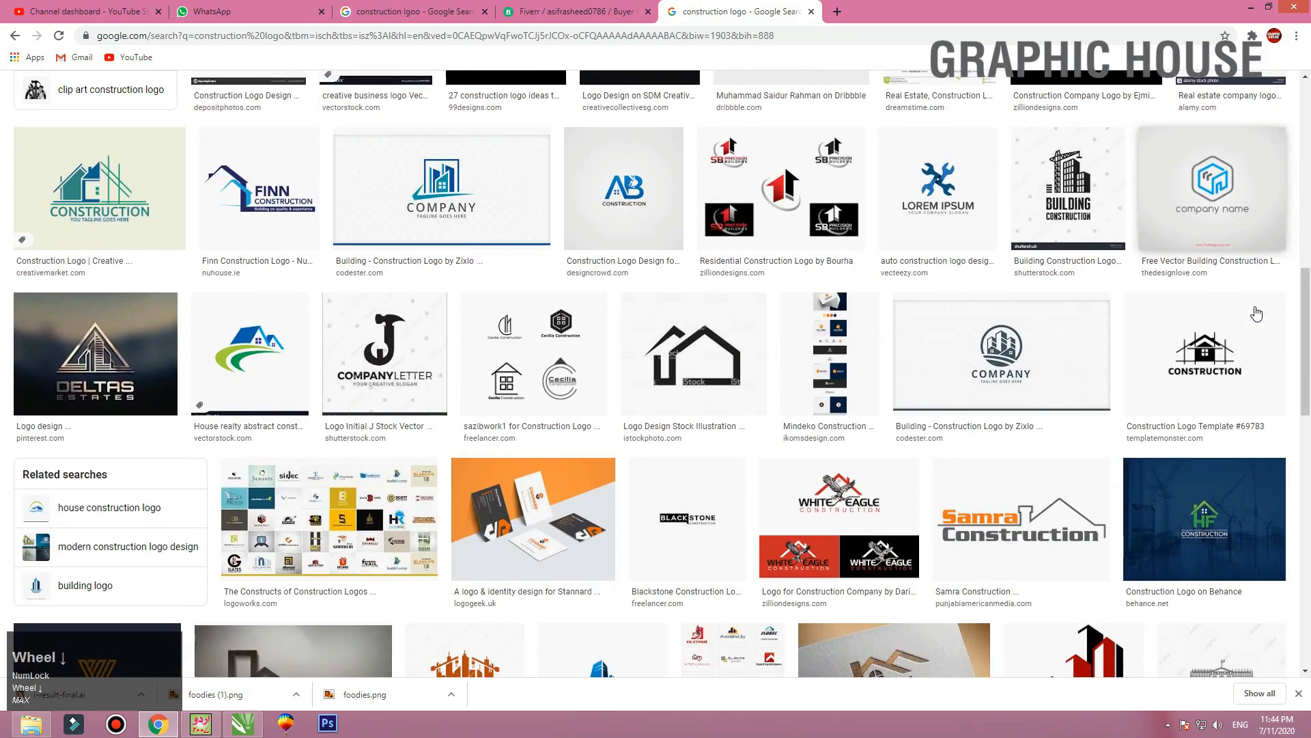
scroll(249, 241, "down", 4)
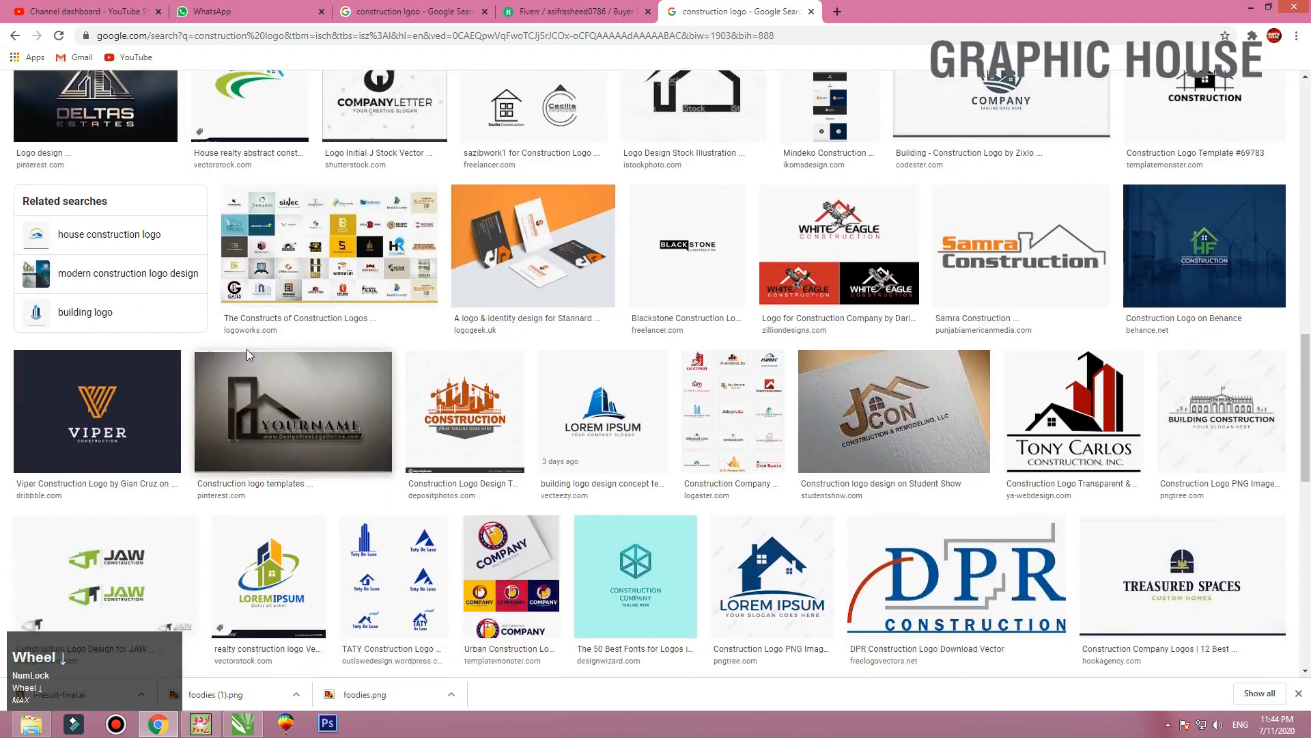
scroll(247, 349, "down", 4)
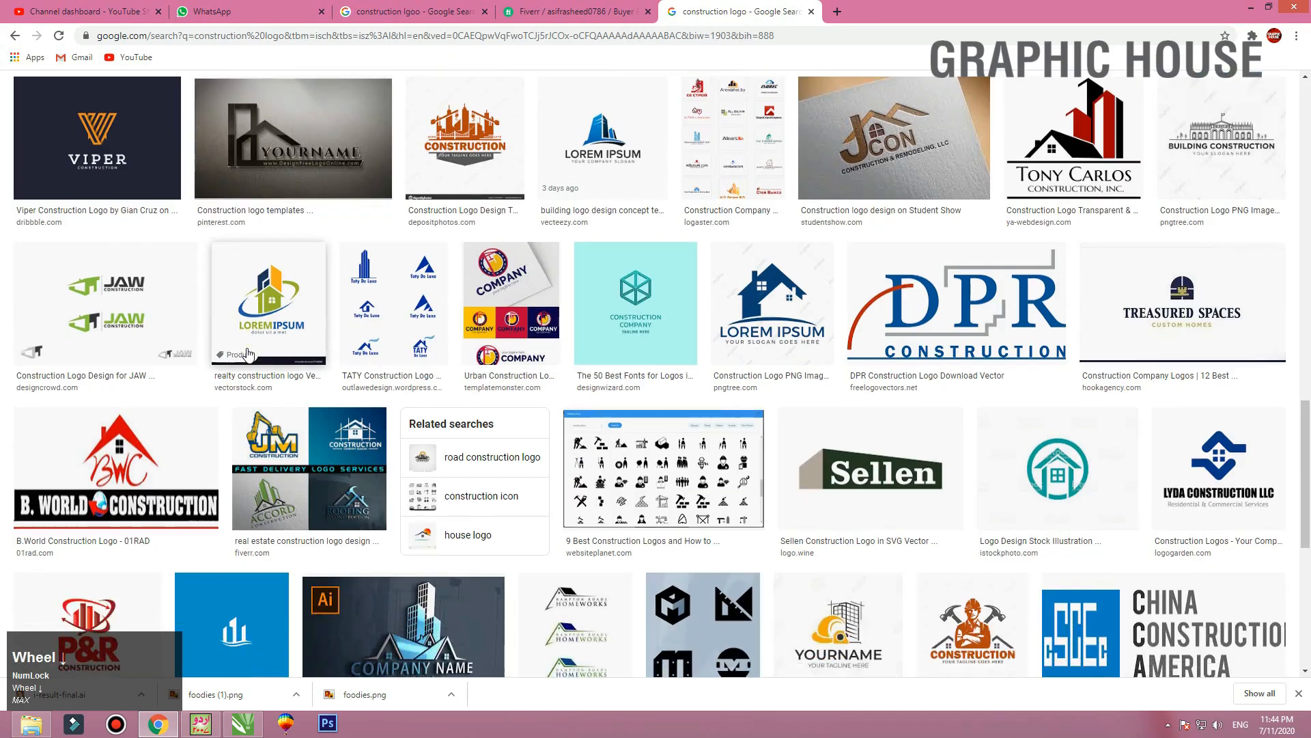
right_click(600, 115)
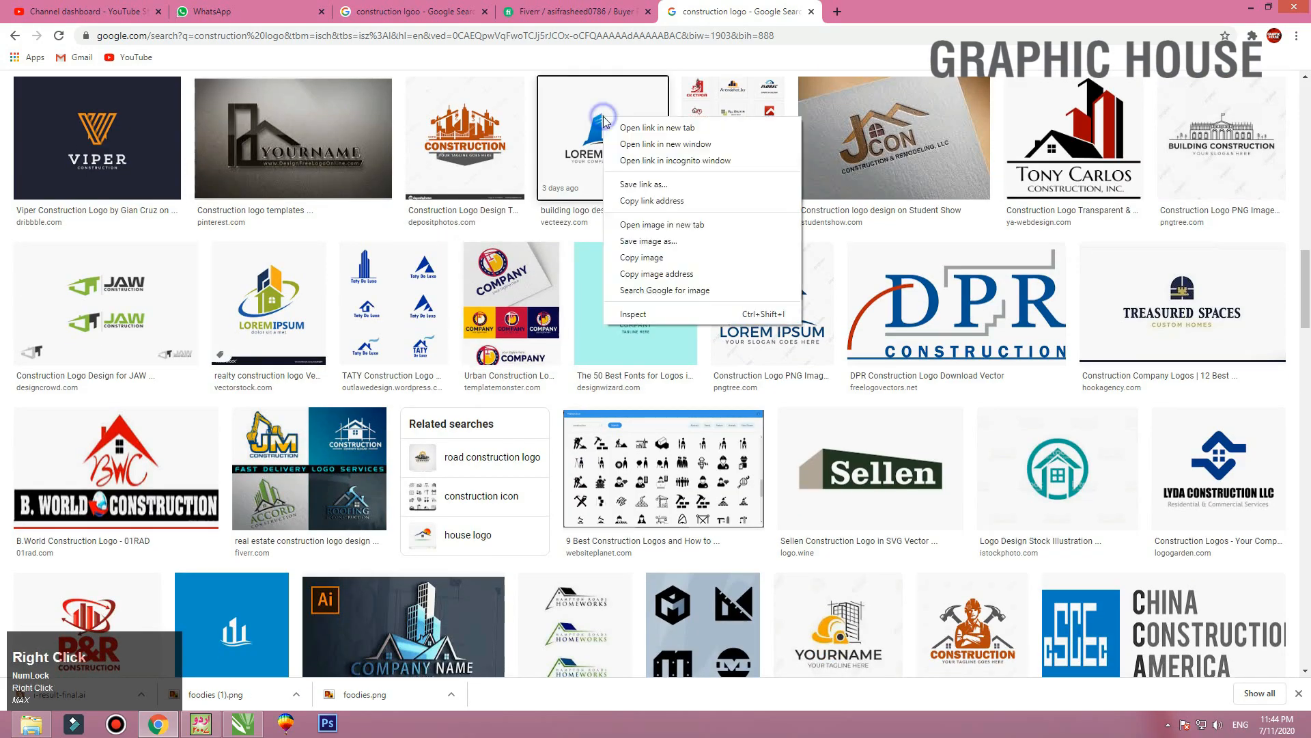
left_click(646, 260)
Paste the copied LOREM IPSUM logo into the CorelDRAW page and place it beside the Al Ahmad logo as a colour reference
key("alt+Tab")
key("ctrl+v")
scroll(641, 246, "down", 2)
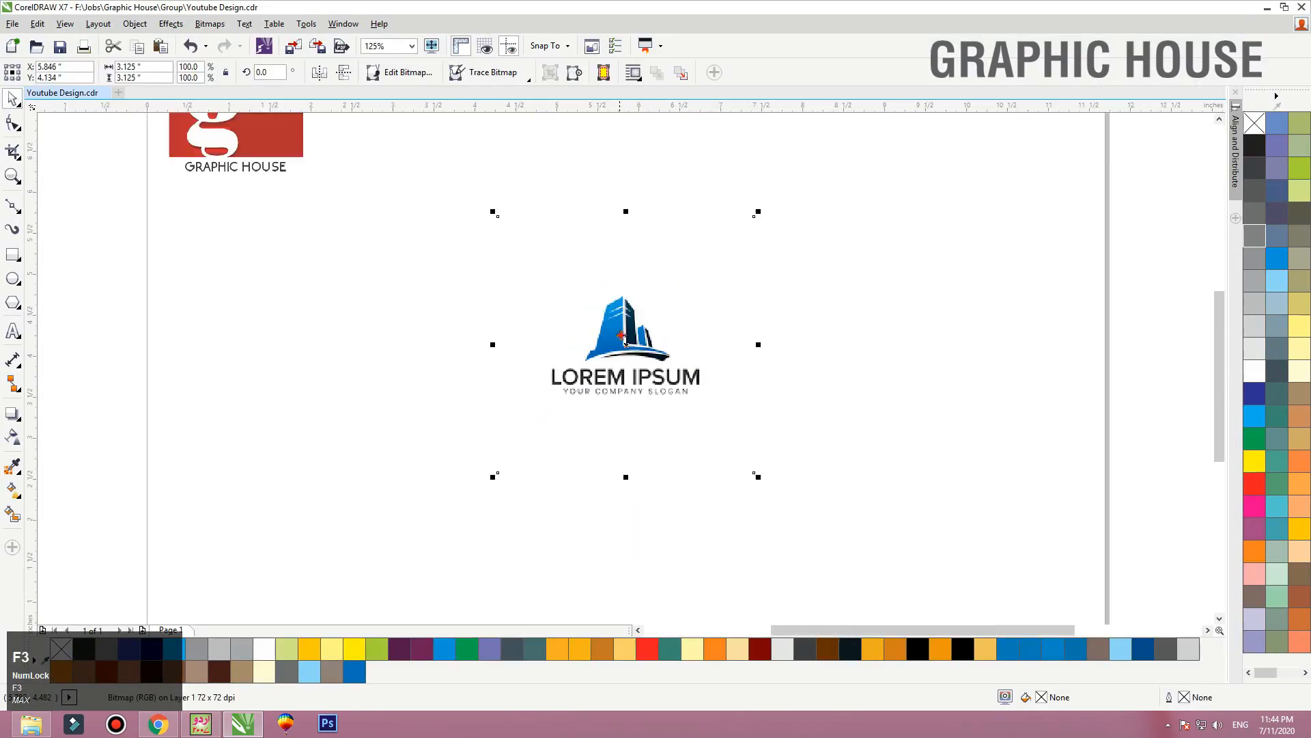
left_click_drag(621, 345, 868, 333)
left_click(1097, 222)
key("F2")
left_click_drag(1098, 222, 379, 491)
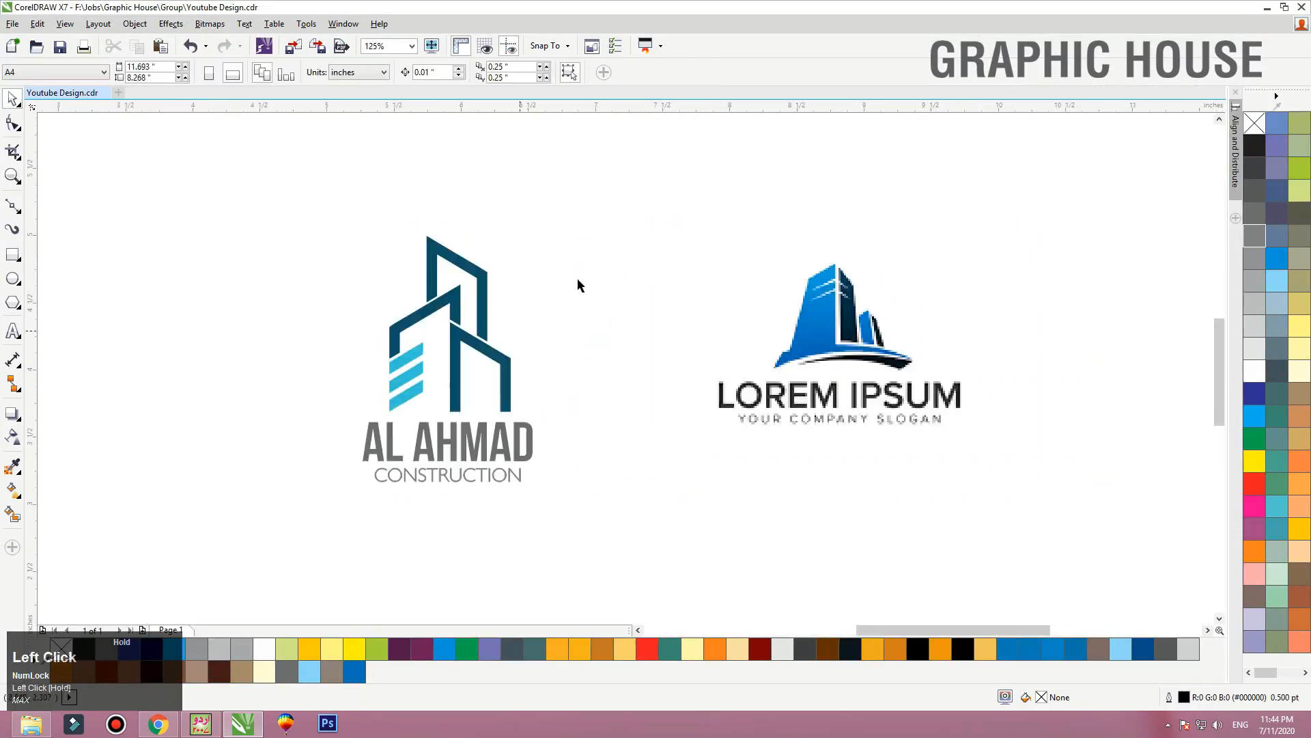
Weld the three dark teal building outlines of the Al Ahmad symbol into a single curve
left_click(478, 340)
left_click(455, 296, "shift")
left_click(431, 253, "shift")
left_click_drag(430, 252, 441, 248)
key("ctrl+z")
left_click(403, 73)
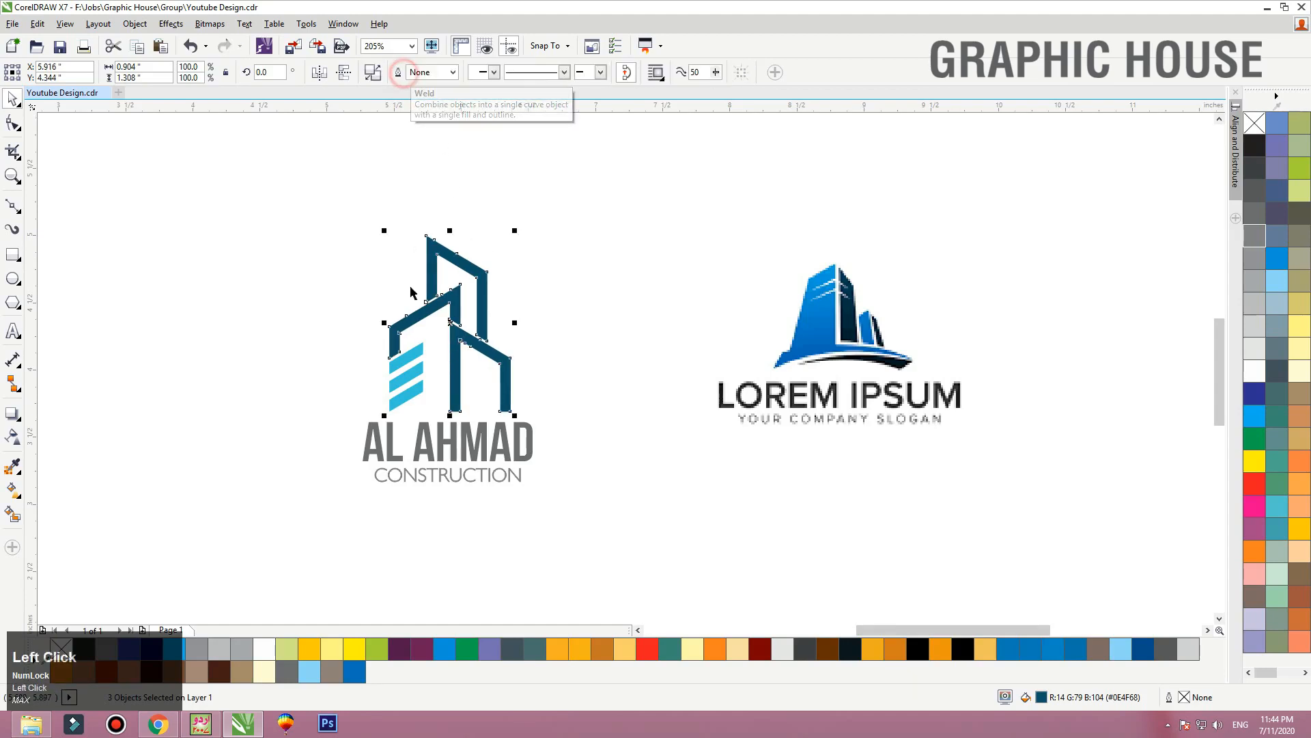
Sample the blue #006AB8 from the reference tower and fill the welded building outlines with it
left_click(13, 467)
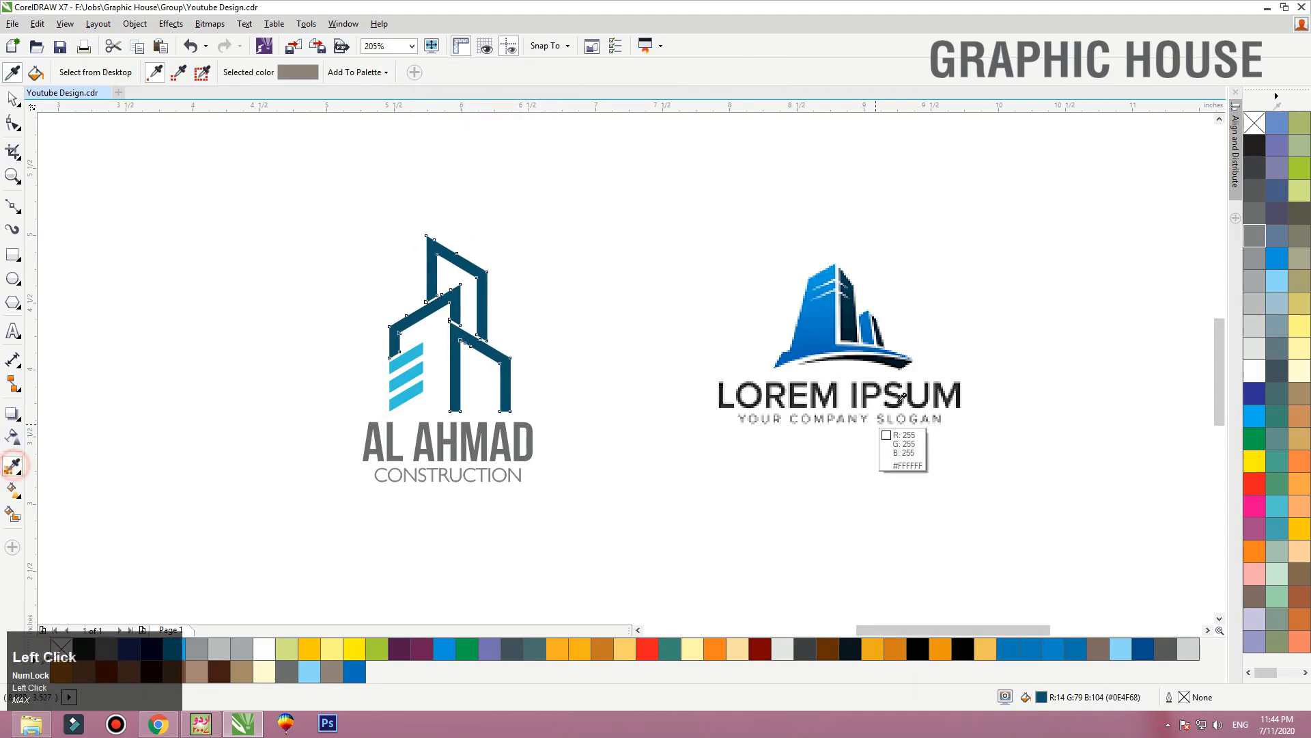
left_click(836, 340)
left_click(494, 354)
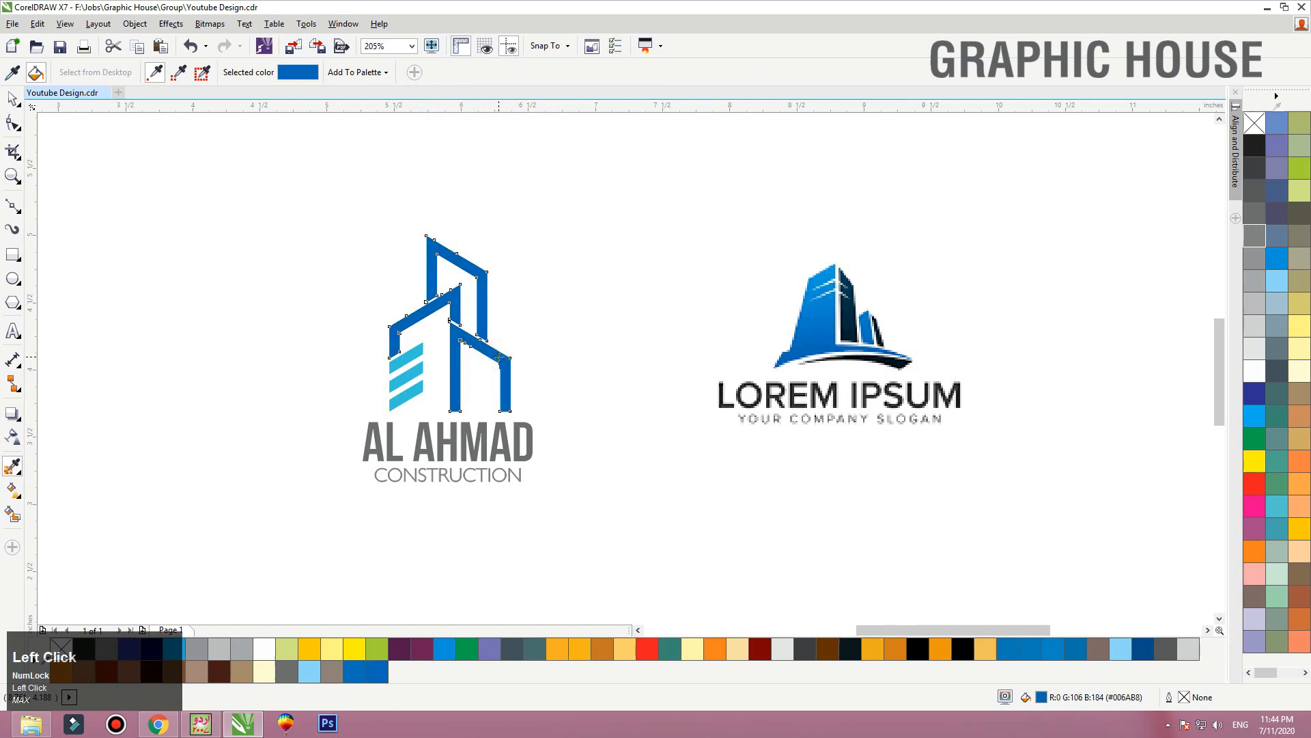
Apply an upward linear fountain fill to the building outlines, sampling its upper colour from the top of the reference tower
key("space")
key("g")
left_click(476, 401)
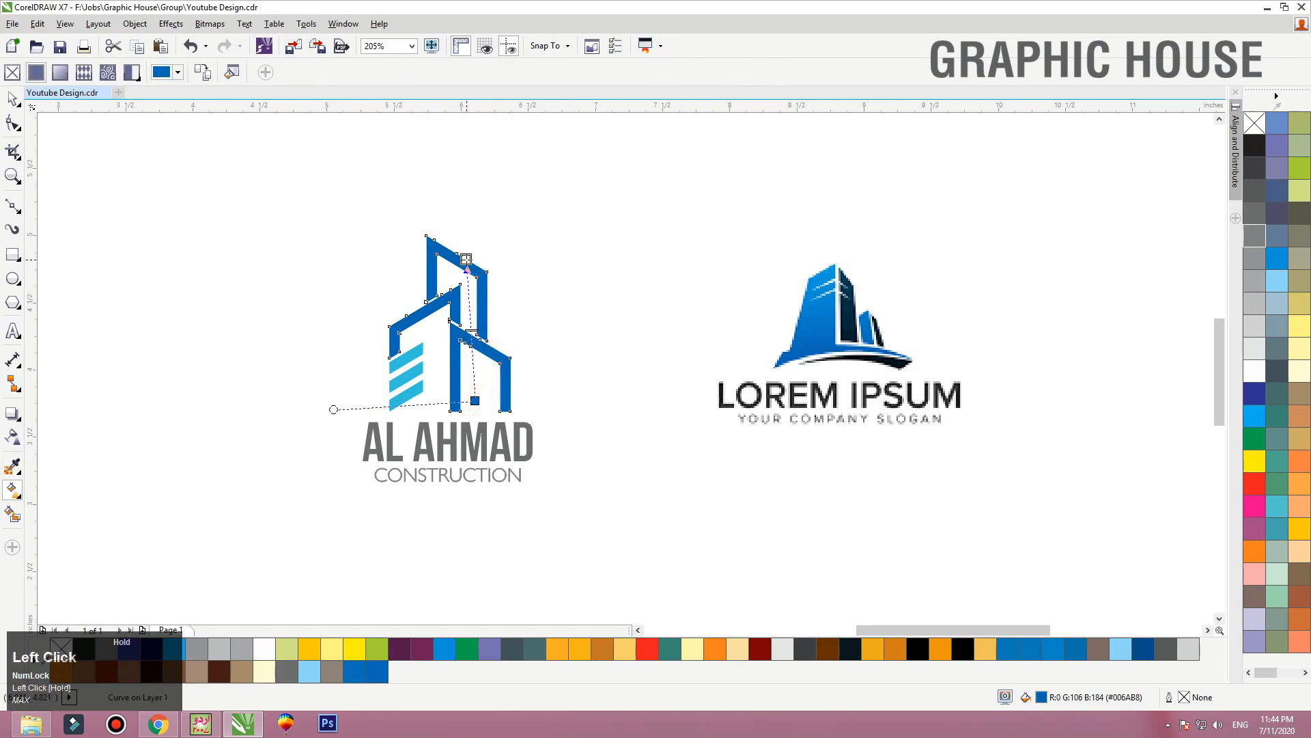
left_click_drag(466, 258, 466, 259)
left_click(493, 253)
left_click(529, 283)
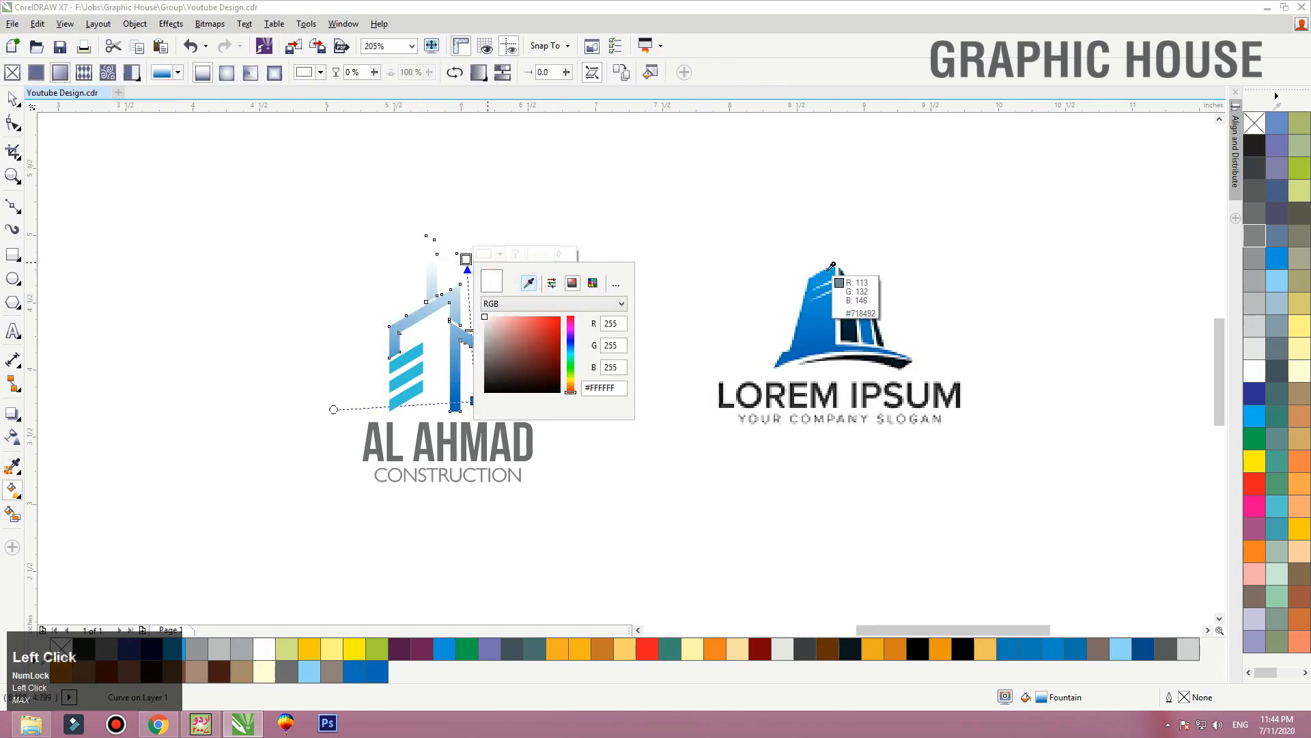
left_click(829, 266)
Raise the lower node of the outlines' fountain fill slightly and set its colour to dark blue #004C82
left_click(473, 409)
left_click_drag(474, 402, 476, 378)
left_click(511, 374)
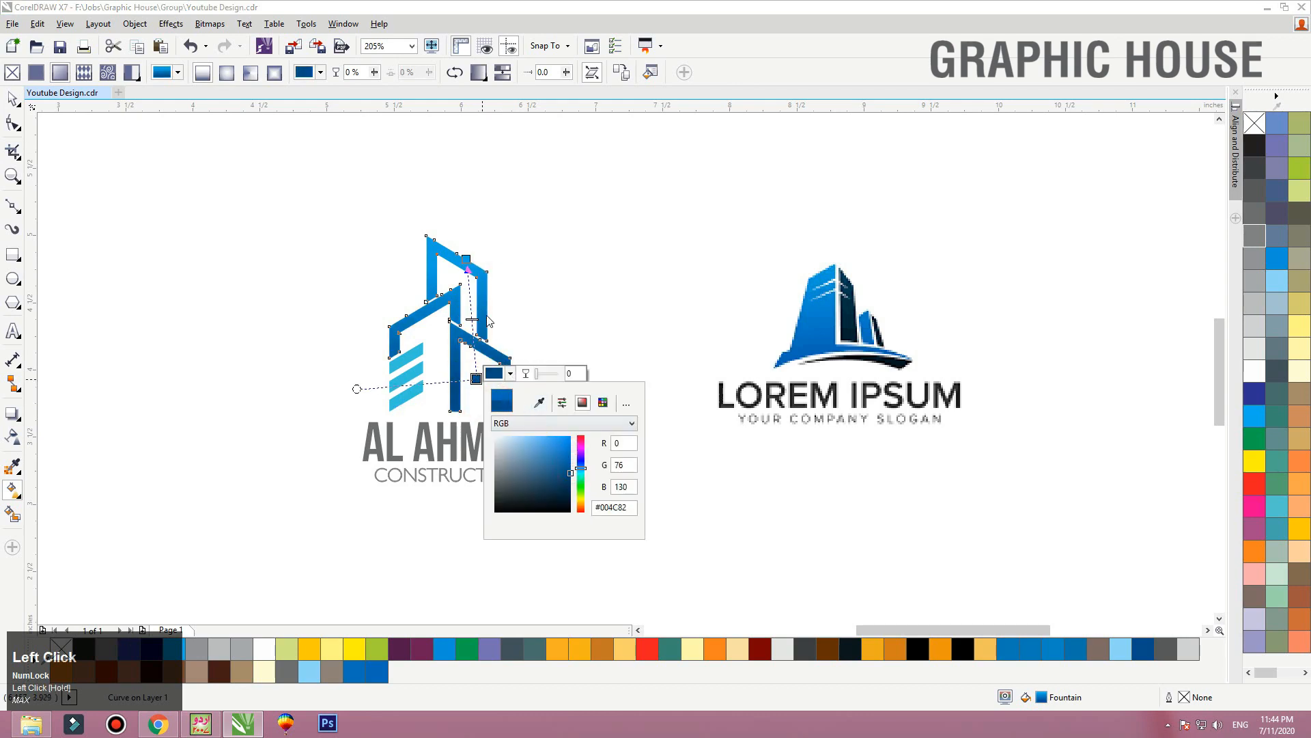
left_click(465, 262)
key("space")
left_click(246, 310)
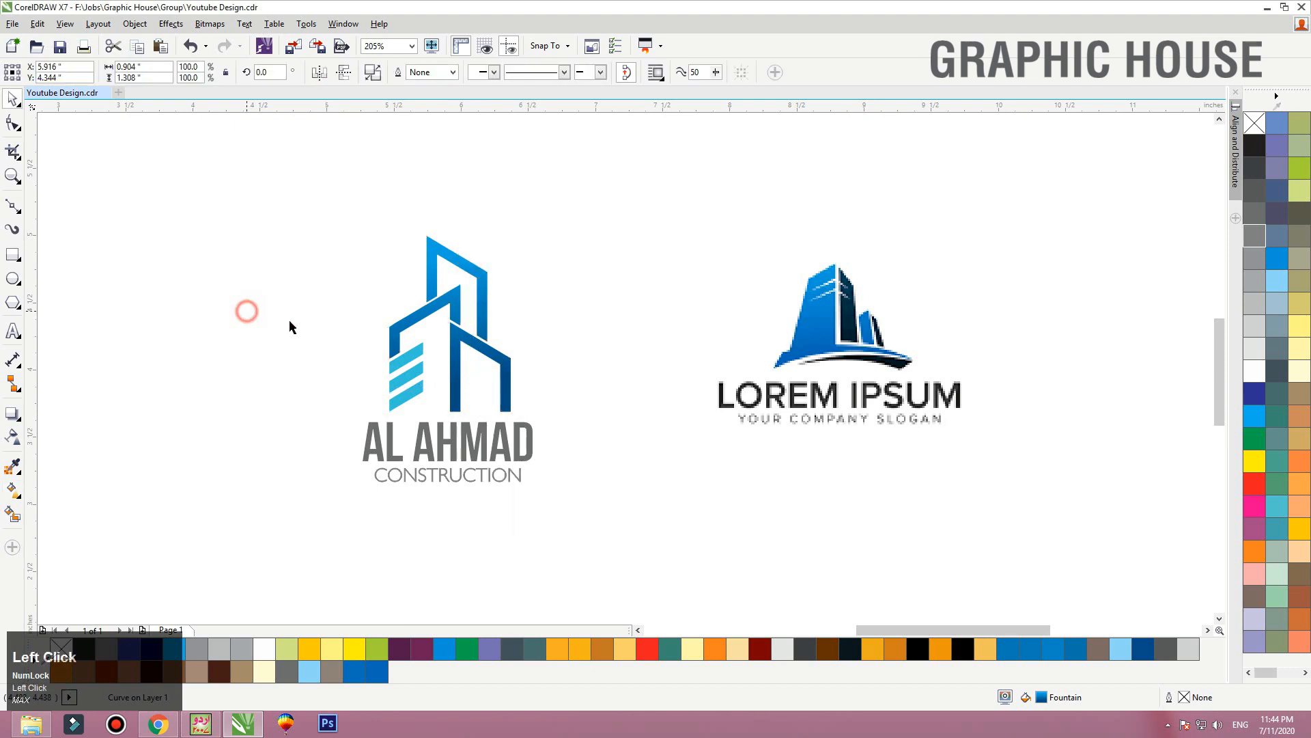
Group the three cyan slanted stripes of the building symbol
left_click(401, 405)
left_click(414, 366, "shift")
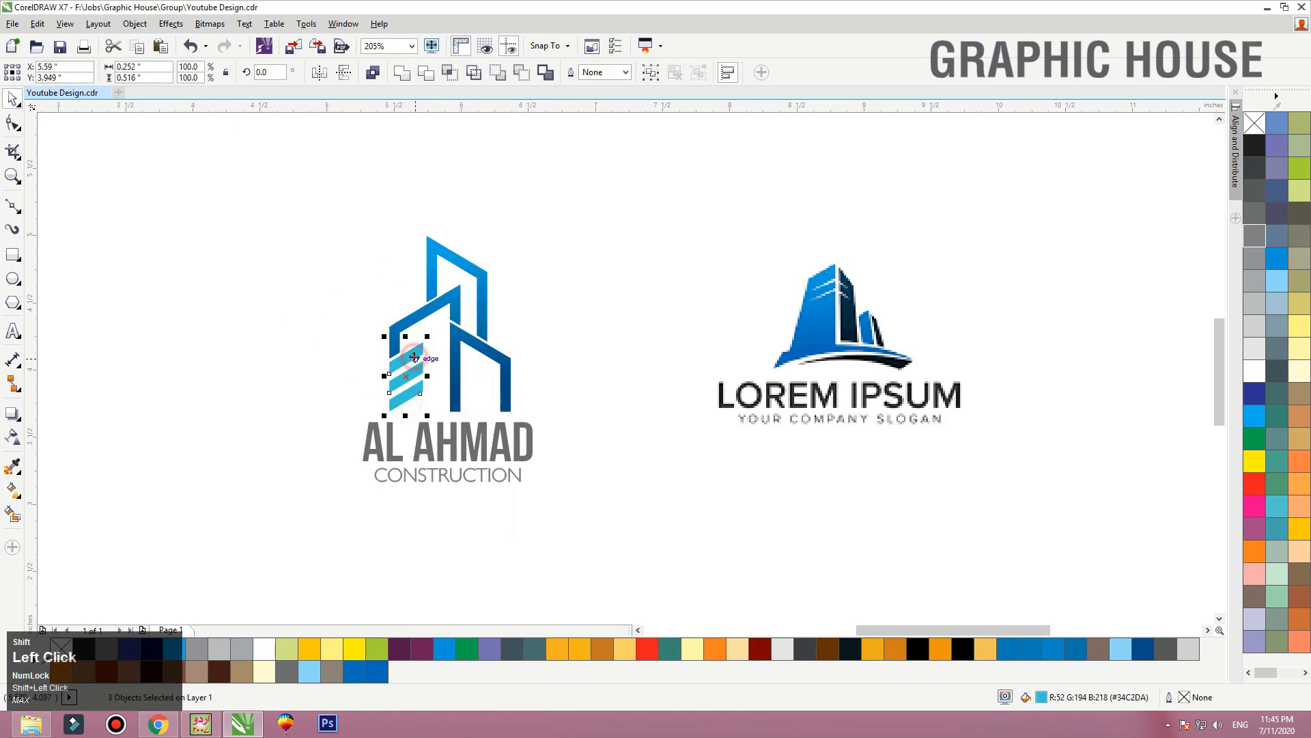
key("ctrl+g")
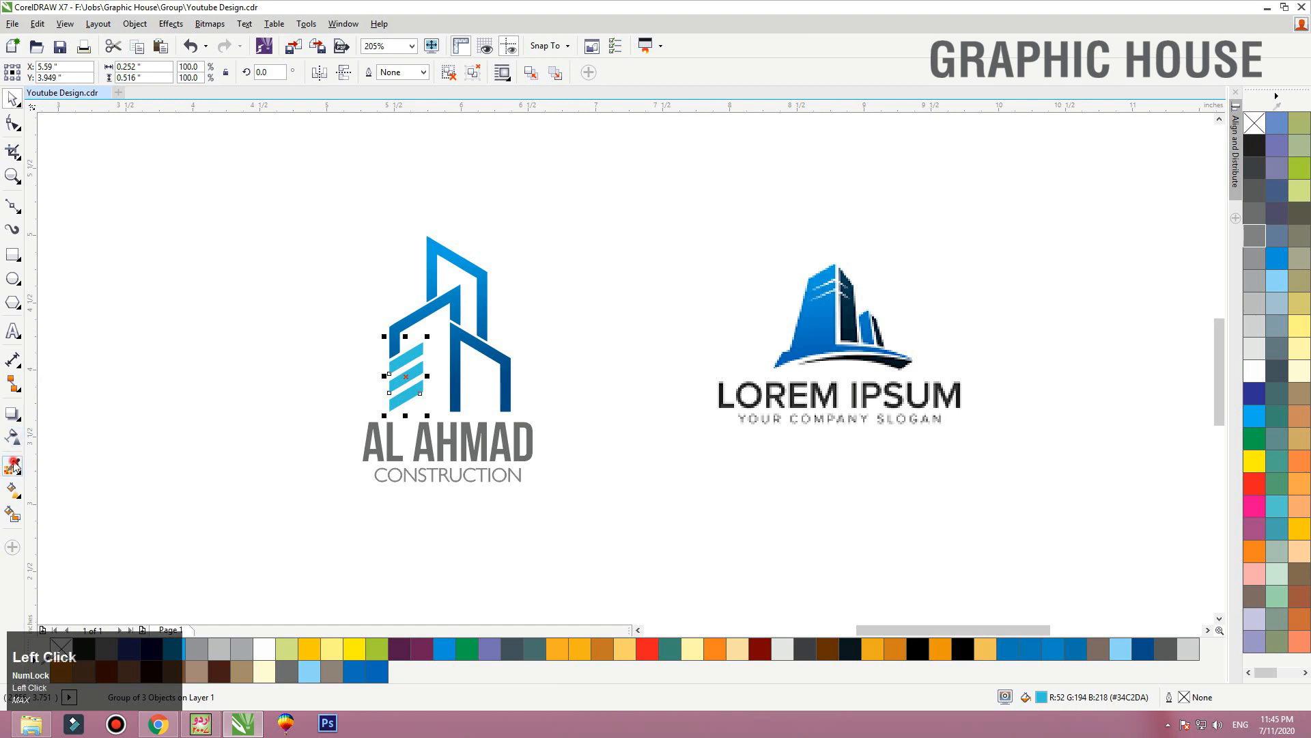
Sample the dark navy #002130 from the reference logo and apply it to the three stripes and "AL AHMAD"
left_click(13, 466)
left_click(851, 331)
left_click(392, 398)
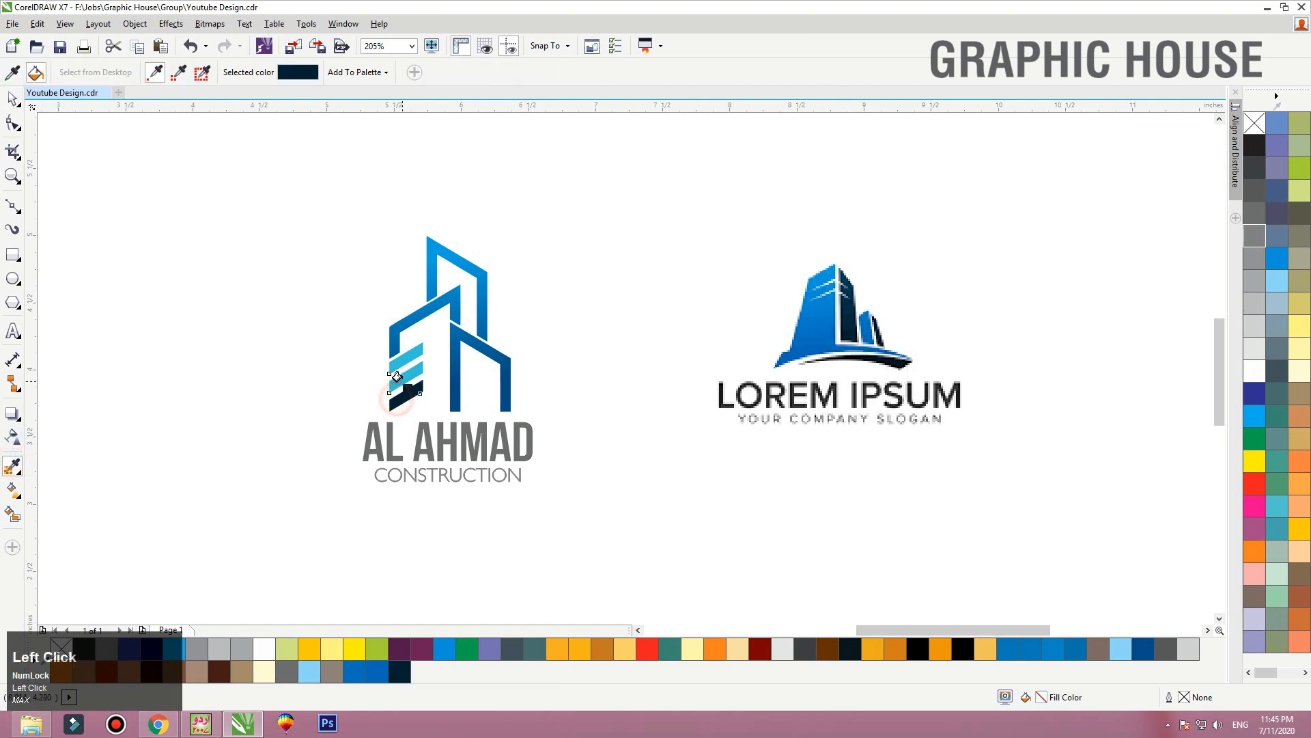
left_click(437, 436)
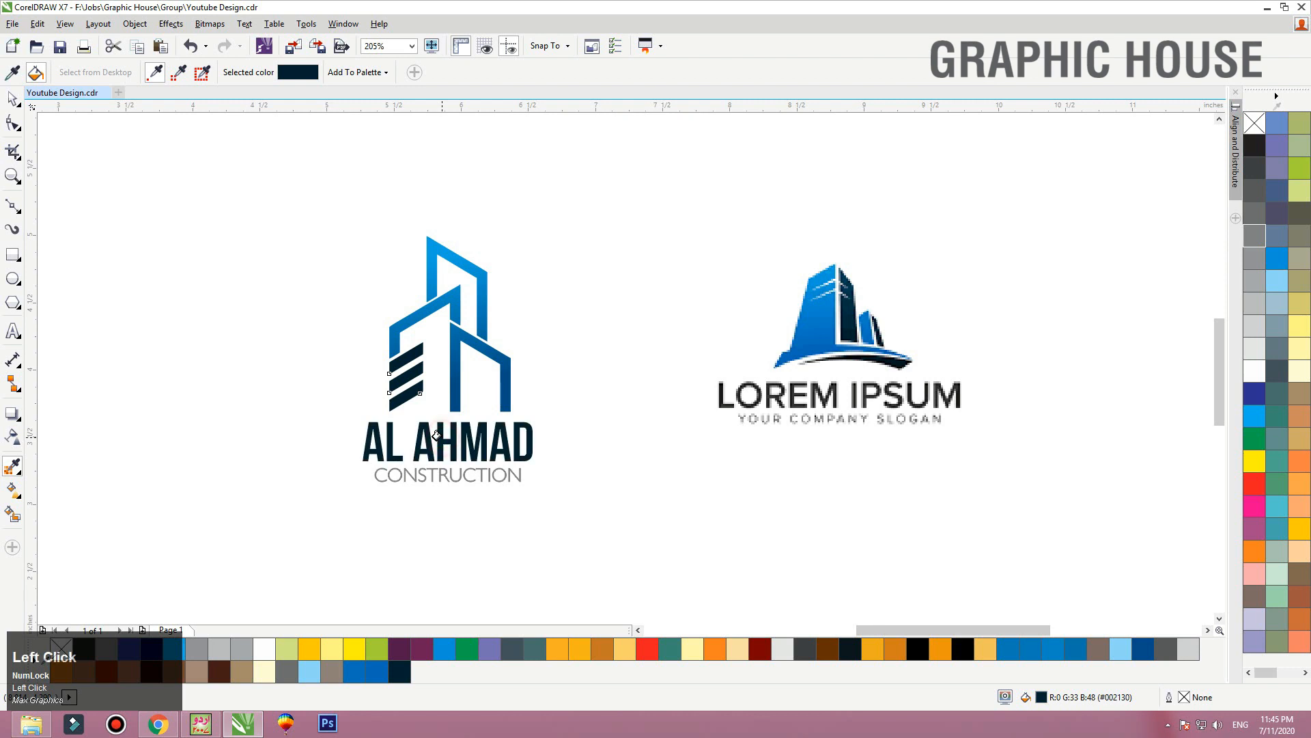
Move the reference logo further to the right and place a copy of the Al Ahmad logo beside the original
key("space")
left_click(663, 279)
left_click_drag(670, 272, 902, 272)
left_click_drag(649, 183, 345, 499)
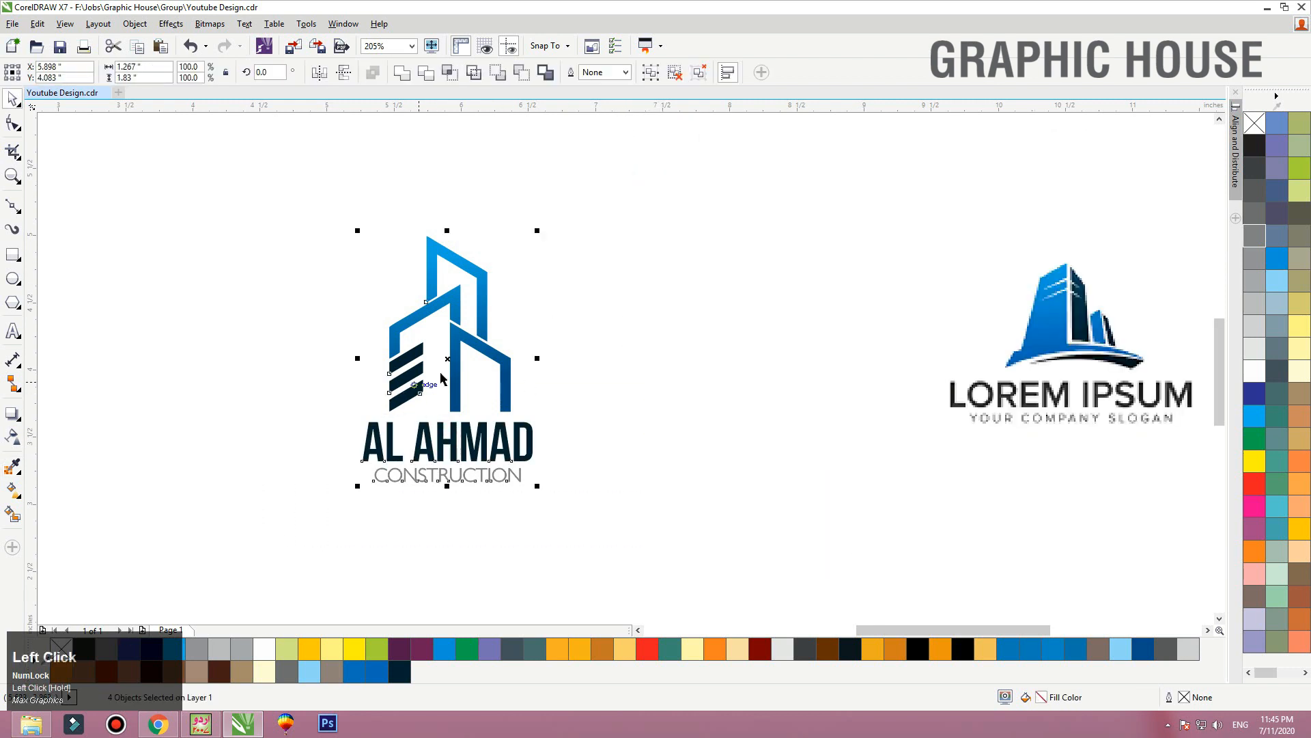
left_click_drag(455, 374, 658, 374)
right_click(659, 373)
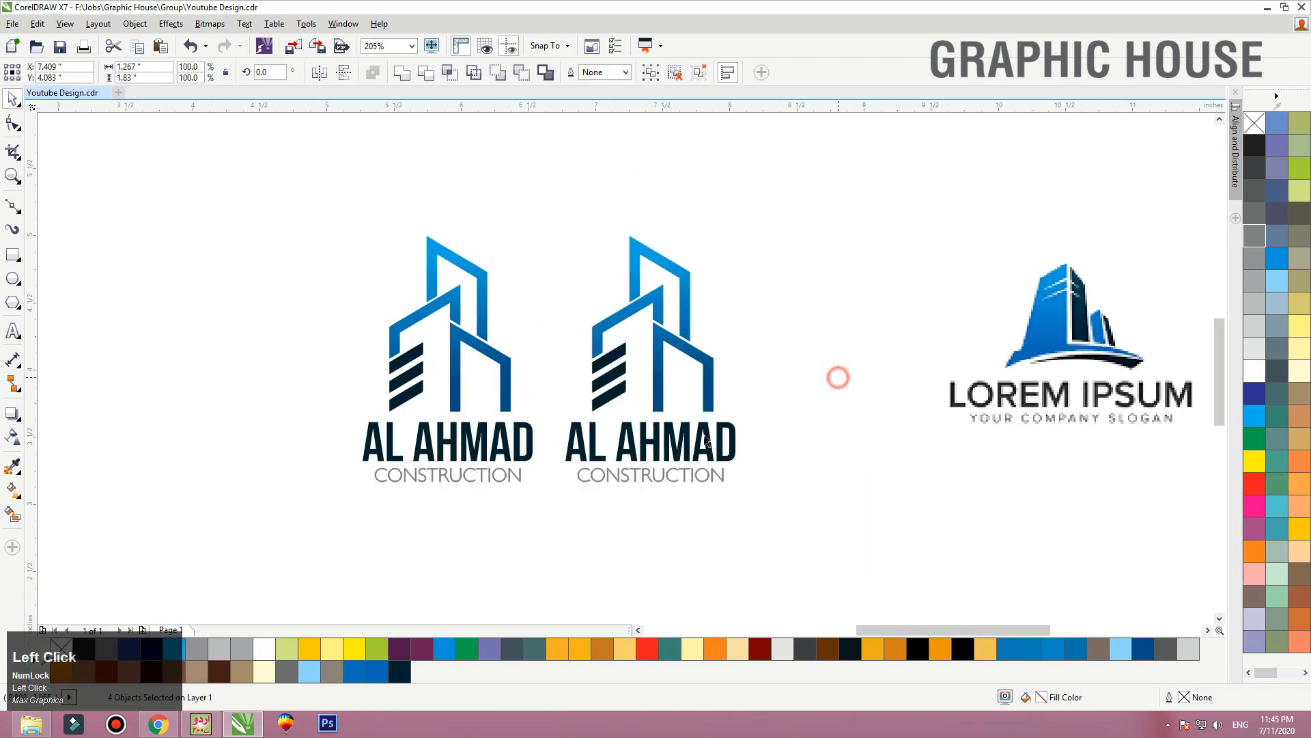
Copy the outline pen, outline colour and fill from the building outlines onto the duplicate logo's "AL AHMAD" text
left_click(693, 373)
left_click(691, 432)
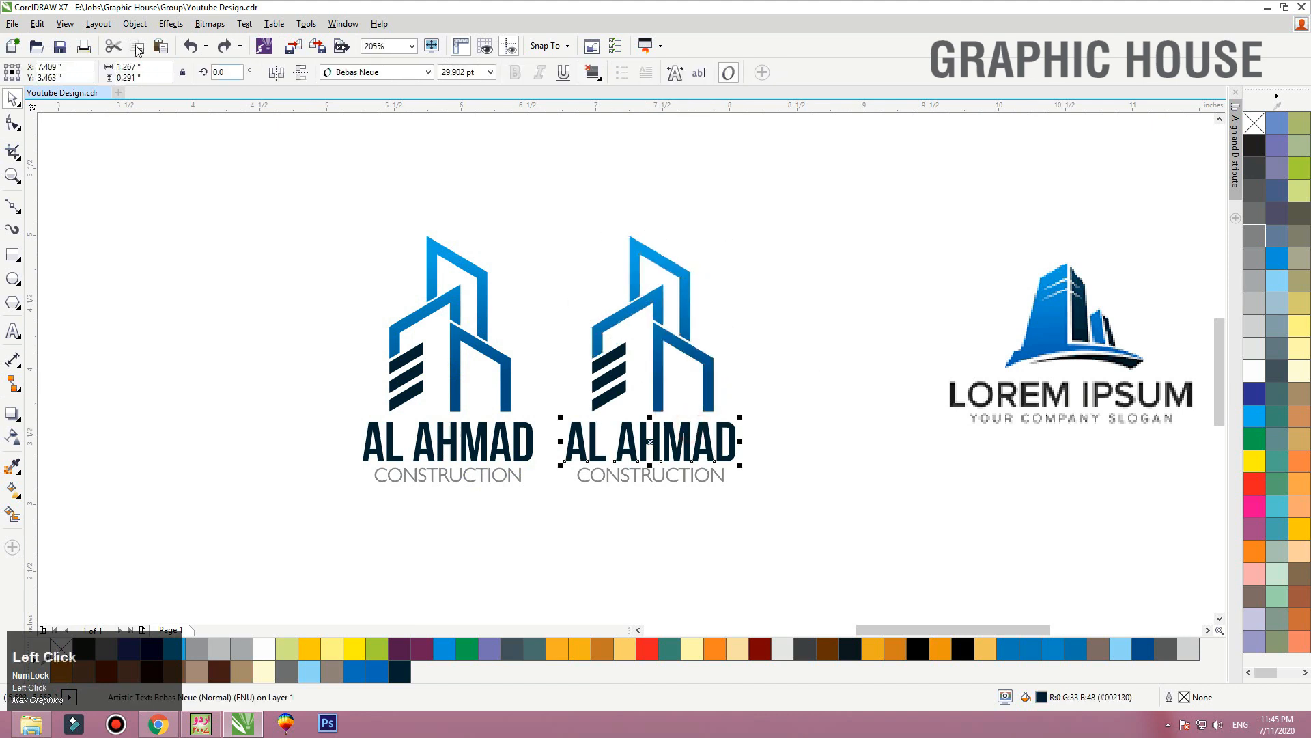
left_click(38, 24)
left_click(87, 278)
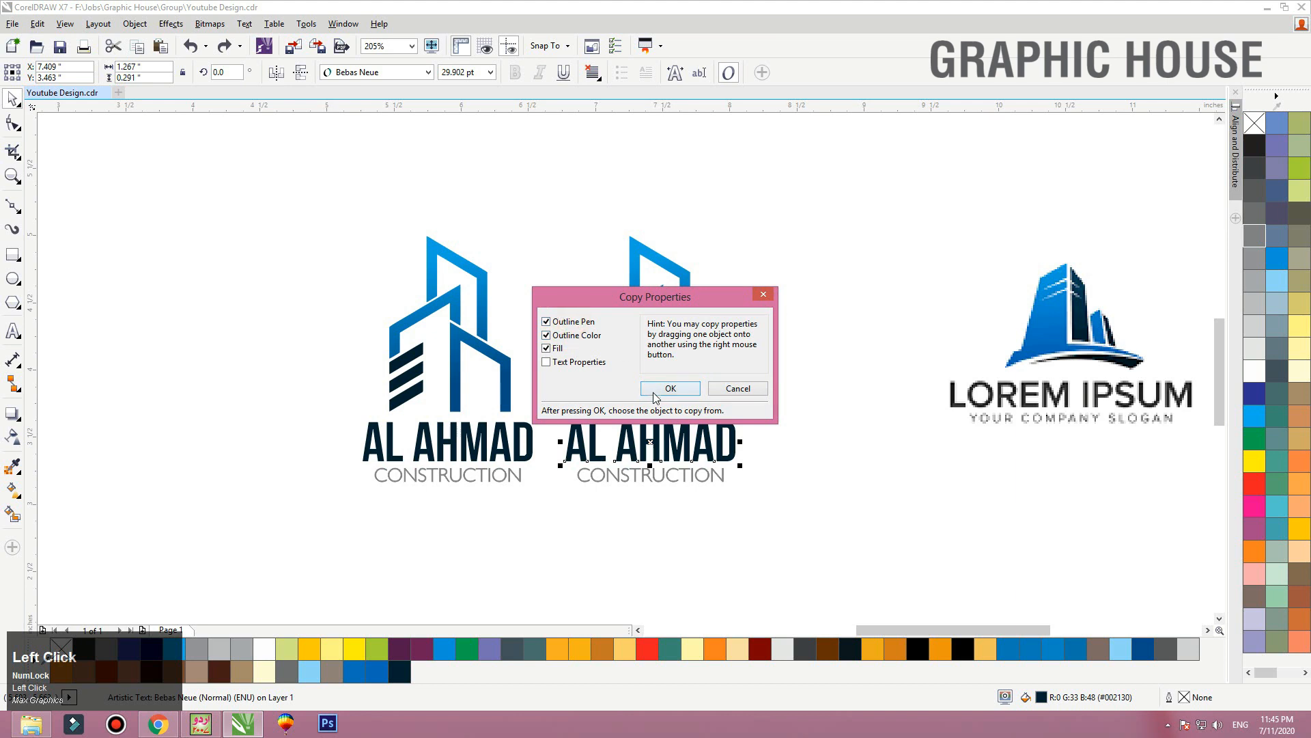
left_click(669, 388)
left_click(633, 262)
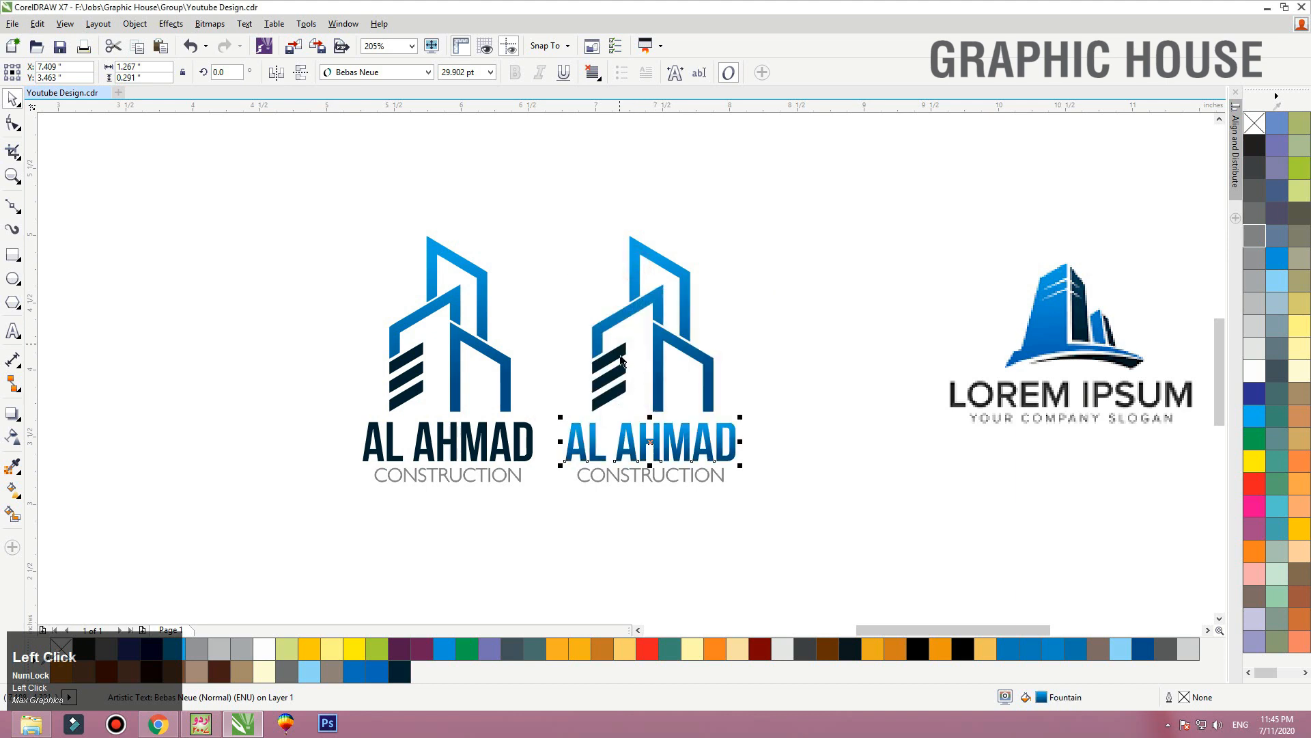
Sample the dark navy #002130 from the slanted stripes and apply it to the duplicate logo's "CONSTRUCTION" text
left_click(617, 393)
left_click(635, 471)
scroll(635, 471, "up", 3)
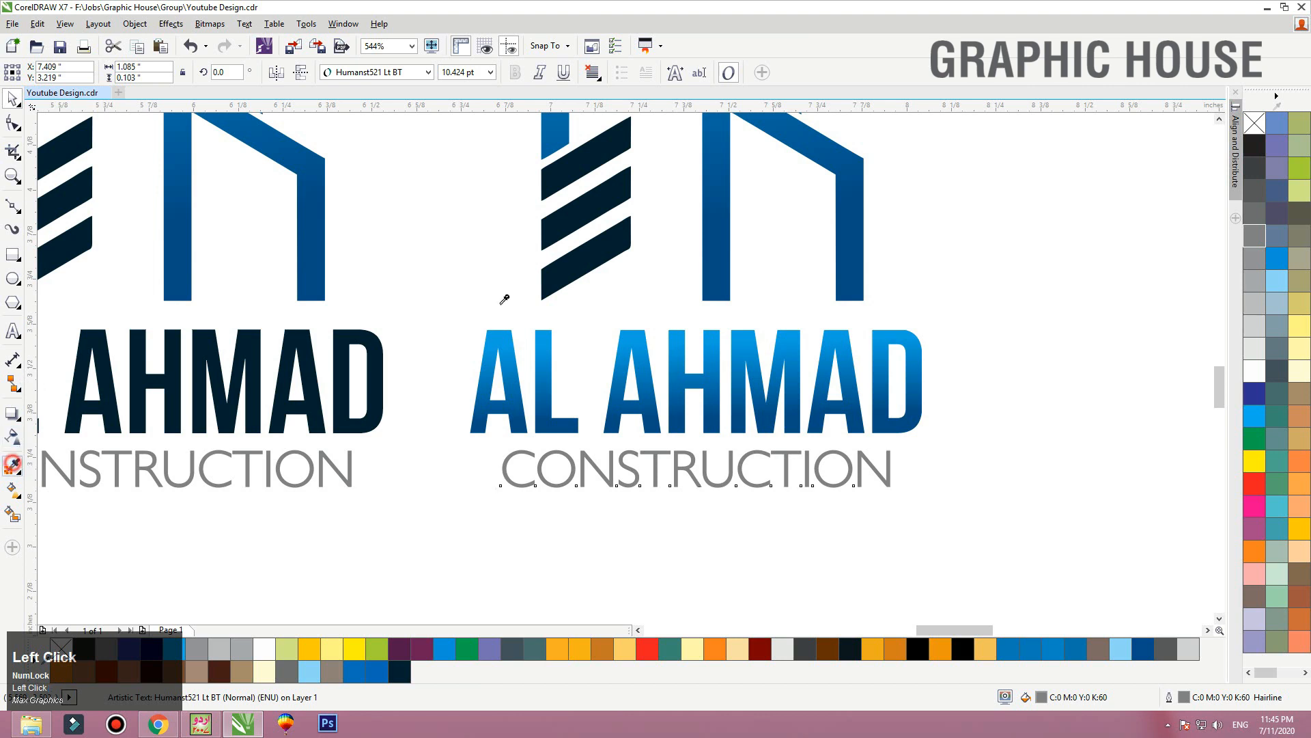
left_click(577, 283)
scroll(535, 482, "up", 6)
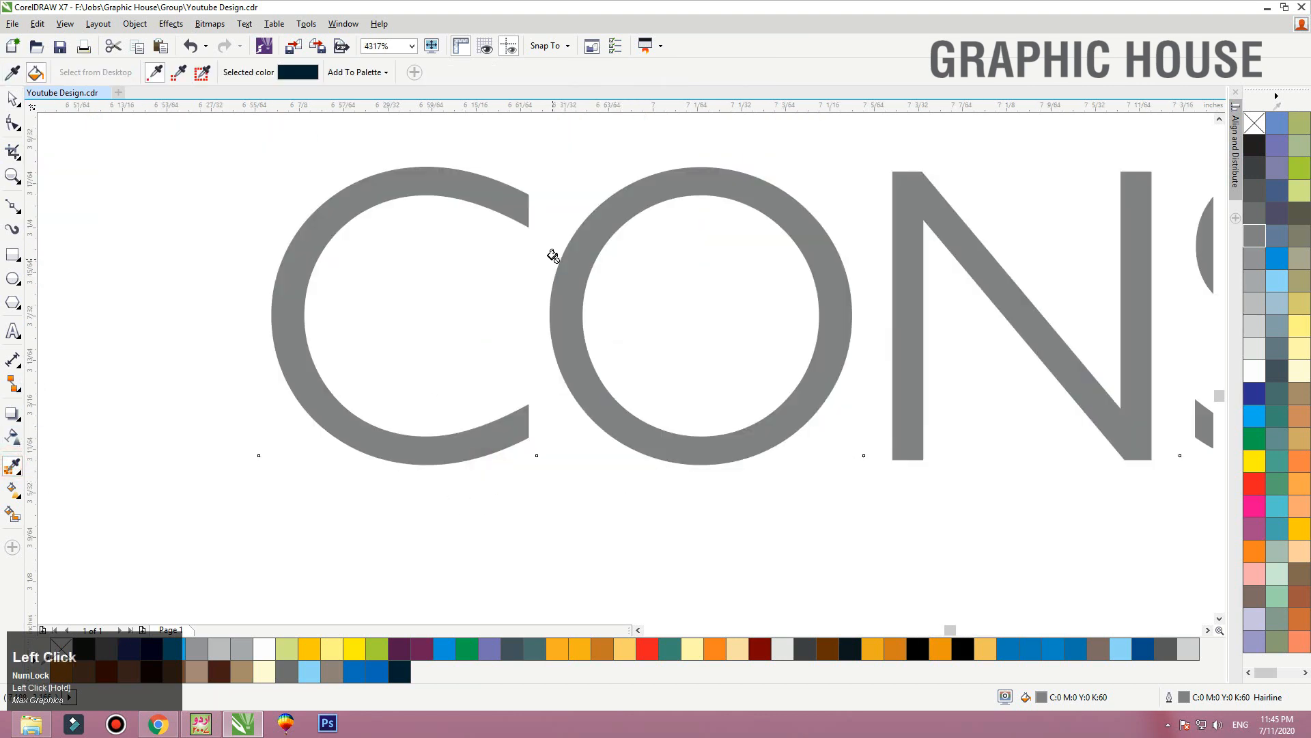
left_click(567, 260)
scroll(535, 474, "down", 8)
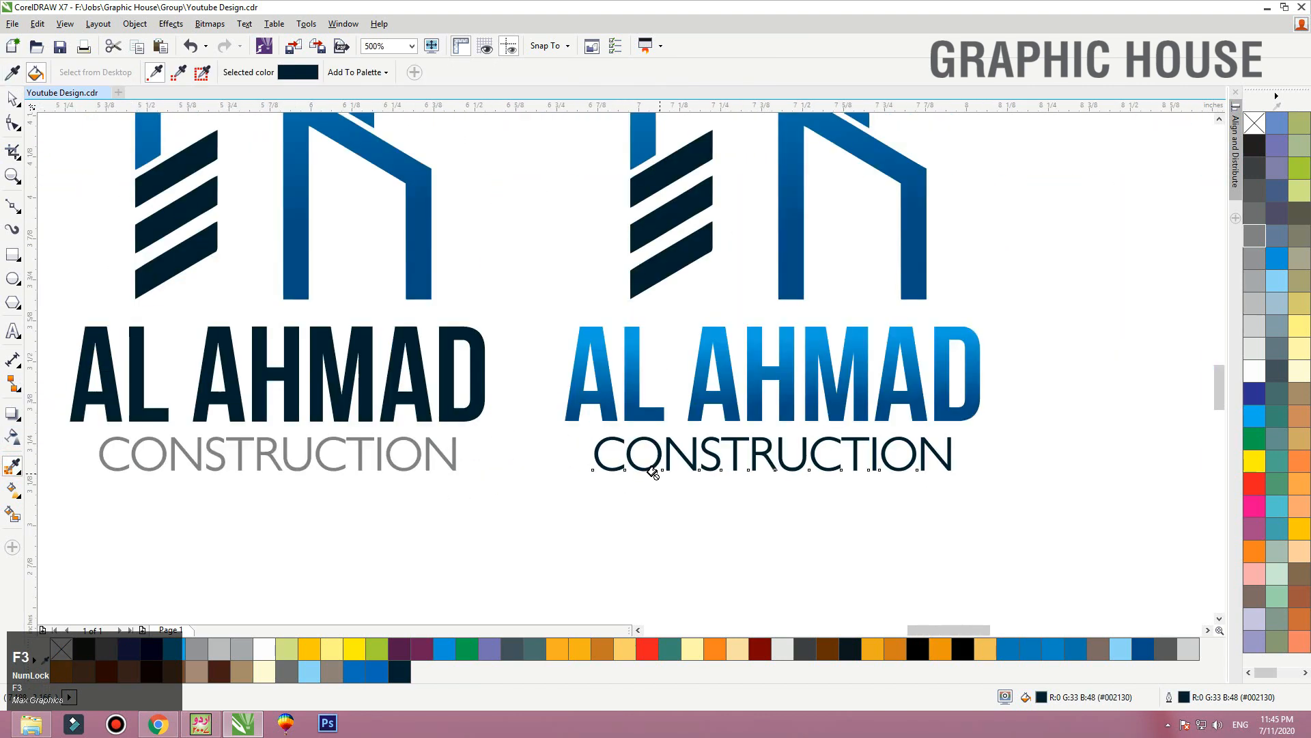
key("space")
Shift the whole duplicate logo slightly to the right to widen the gap from the original
scroll(661, 505, "down", 2)
left_click_drag(813, 530, 625, 291)
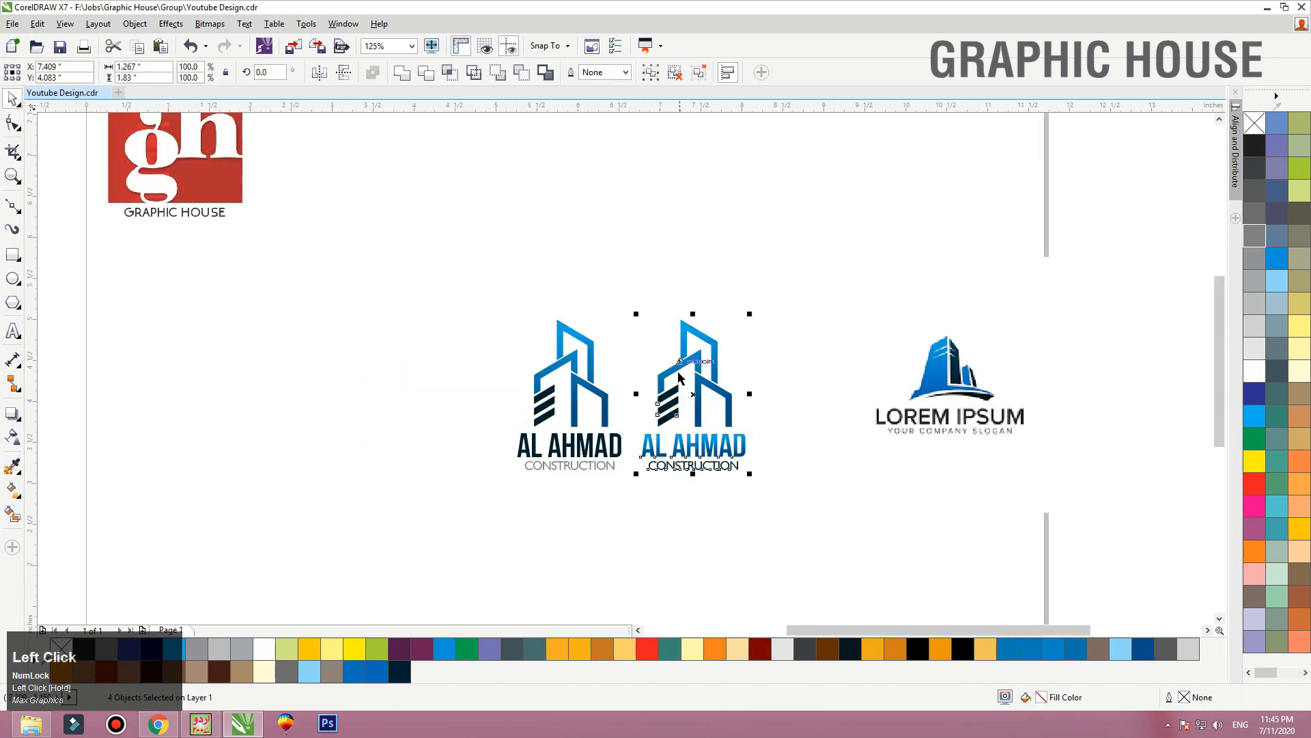
left_click_drag(784, 303, 621, 484)
left_click_drag(661, 402, 691, 401)
left_click(600, 250)
Switch to Chrome and look through the construction logo image results for another reference design
key("alt+Tab")
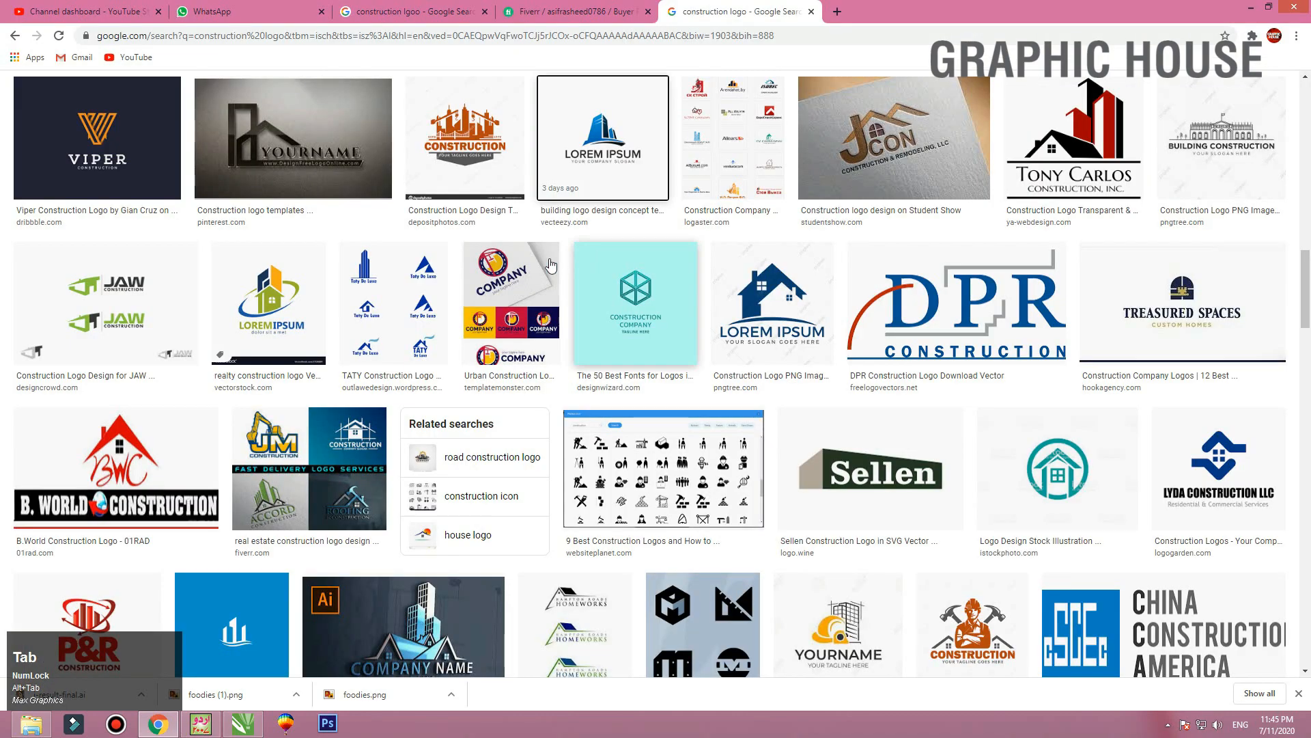
scroll(596, 349, "up", 10)
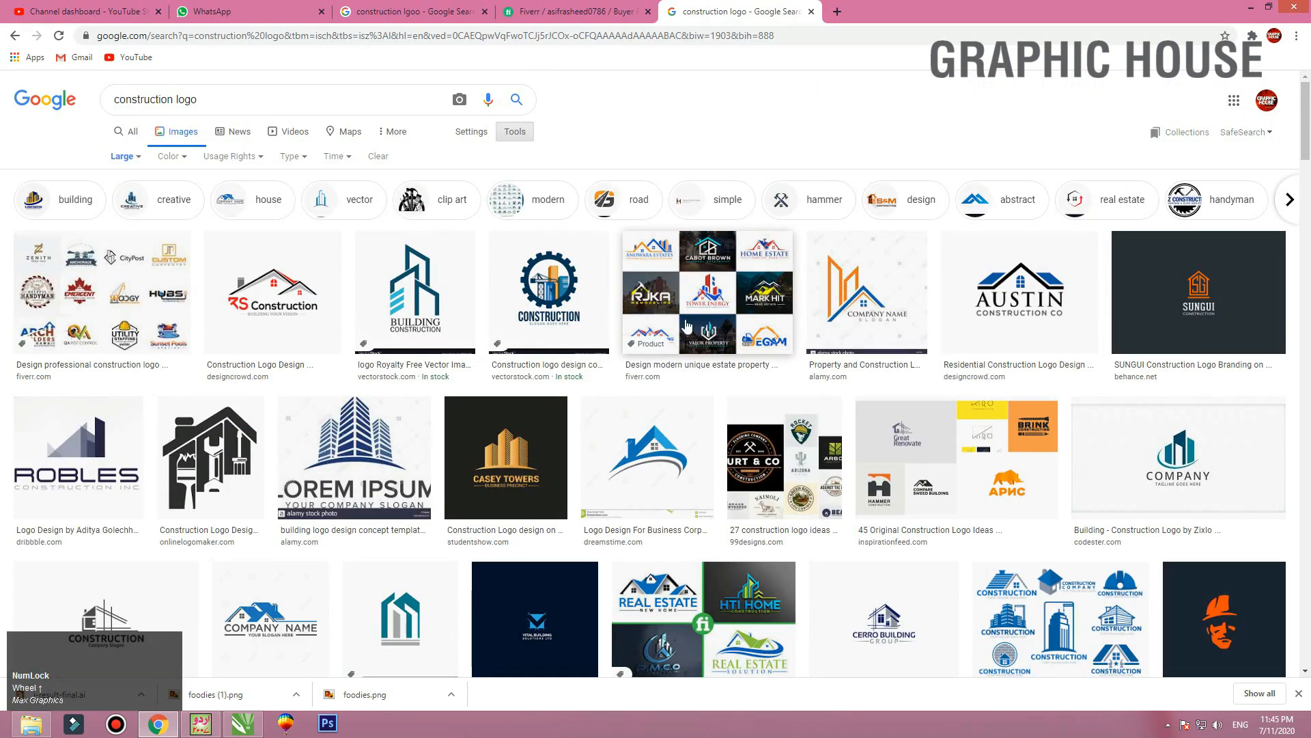
scroll(690, 303, "down", 1)
scroll(689, 302, "down", 4)
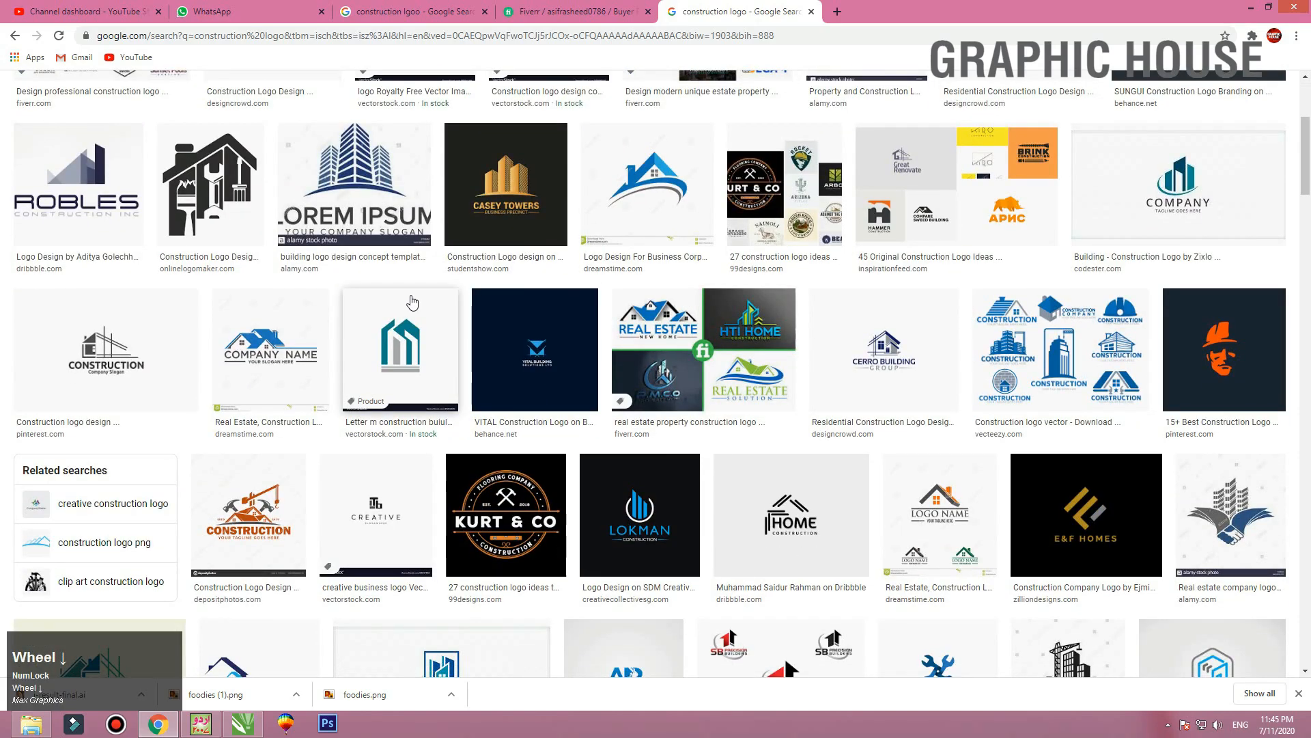
scroll(410, 301, "down", 5)
scroll(412, 301, "down", 5)
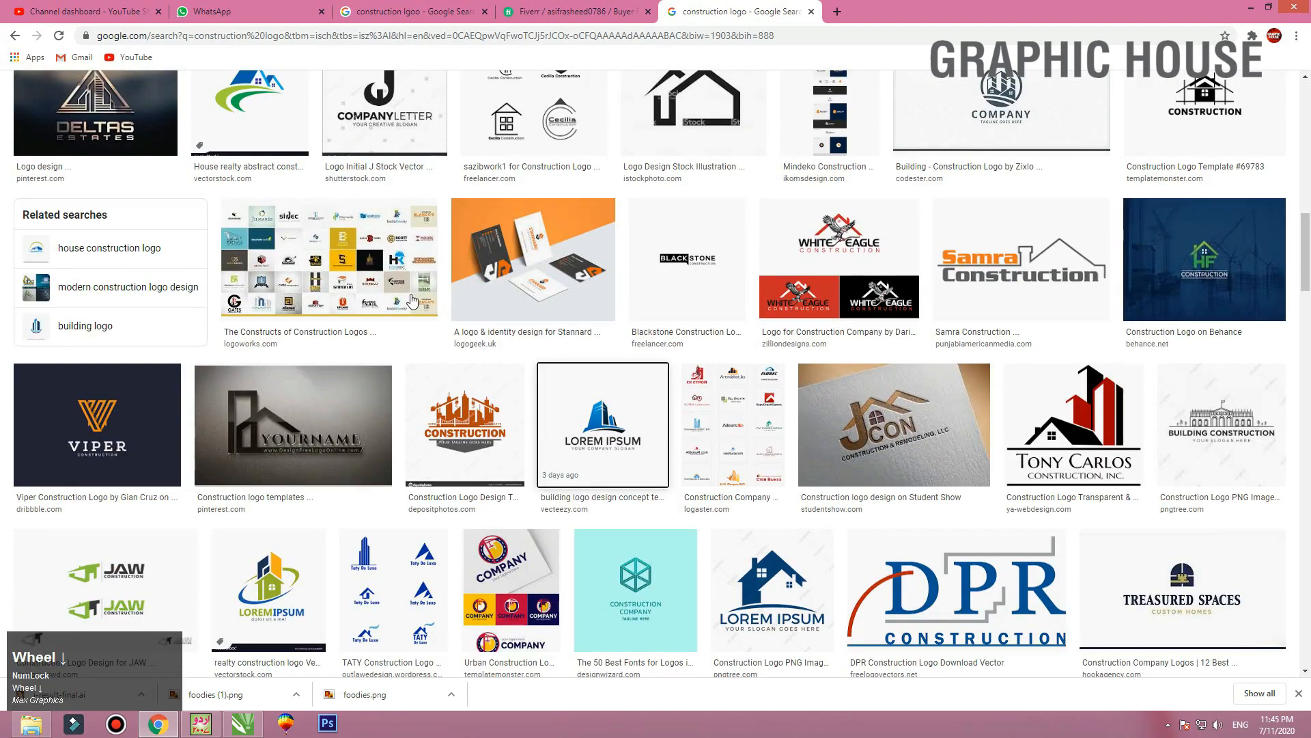
scroll(412, 301, "down", 5)
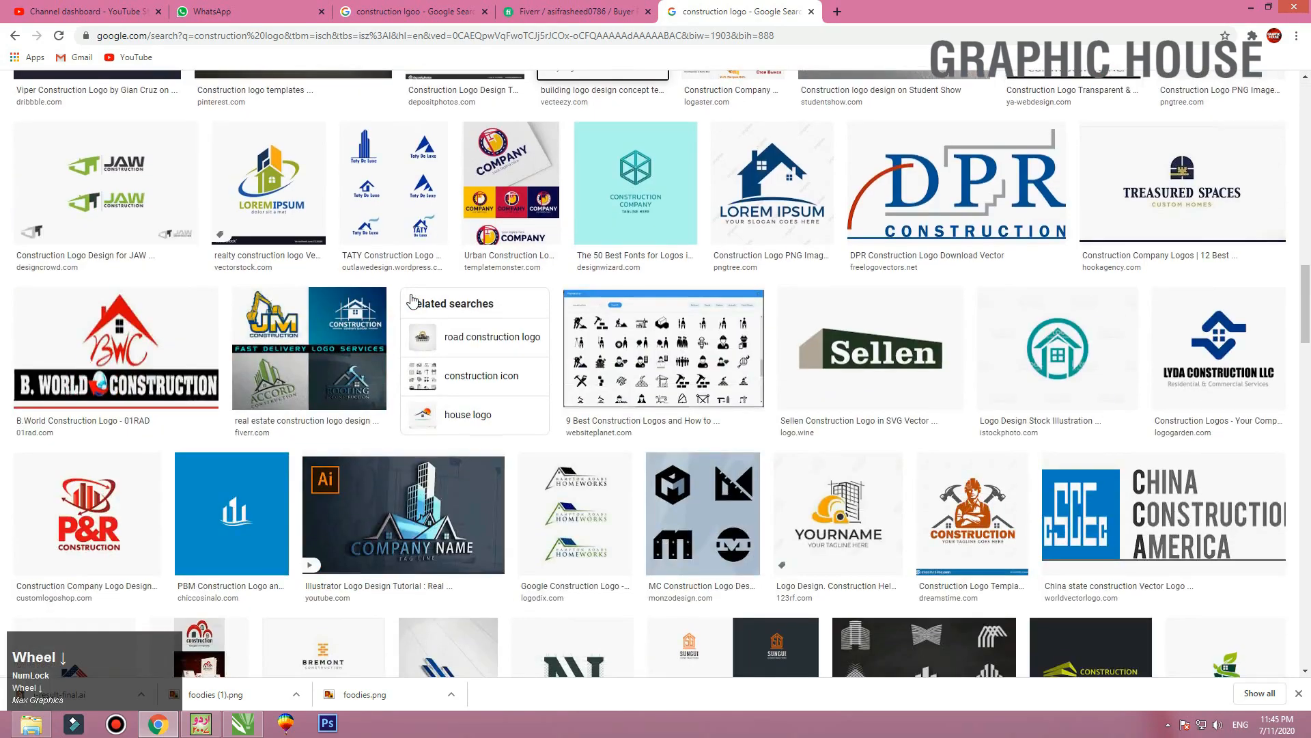
scroll(412, 301, "down", 5)
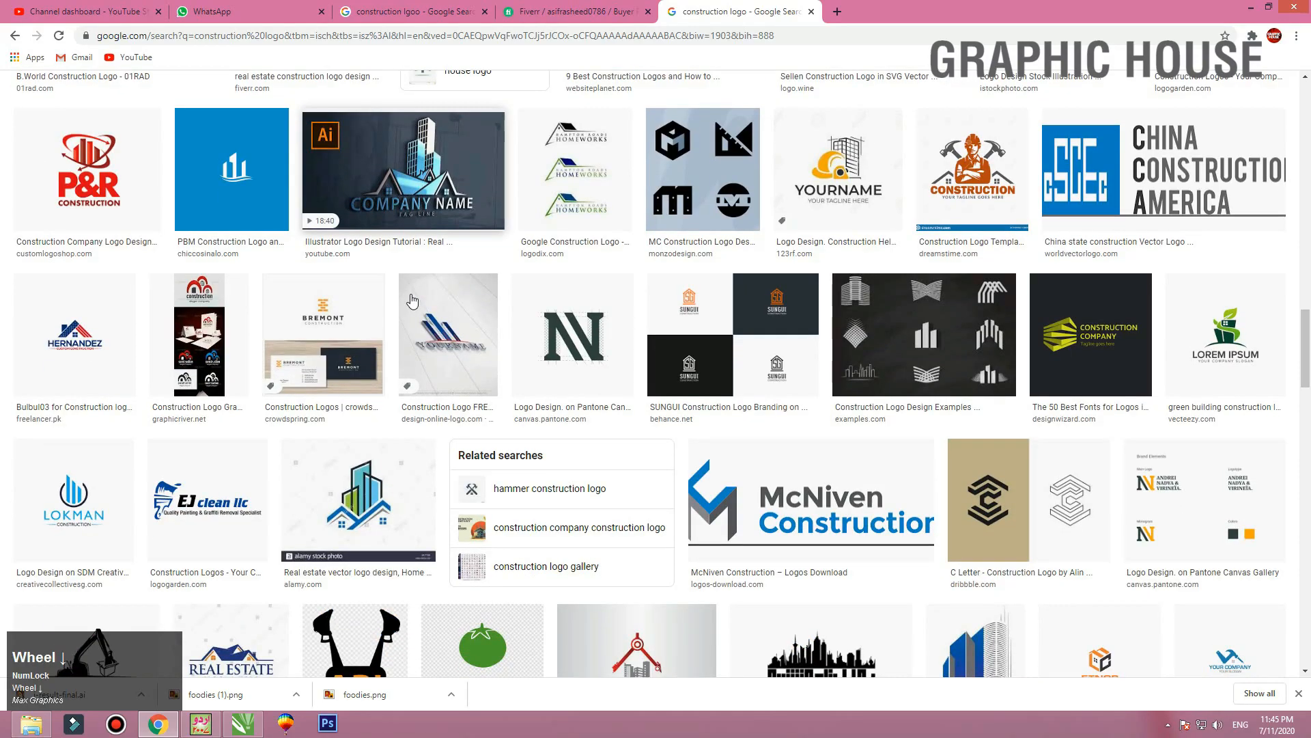
scroll(137, 342, "down", 4)
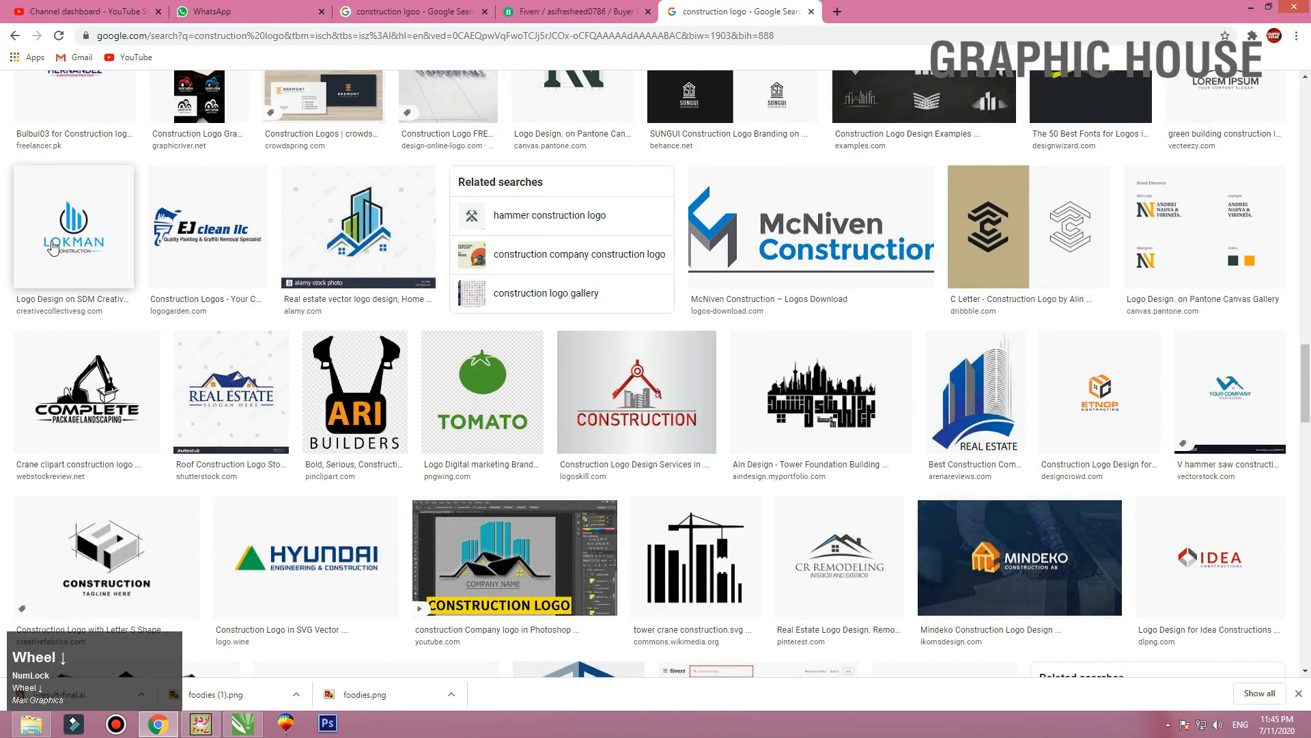
Copy the Lokman Construction logo image from its enlarged preview and paste it into the CorelDRAW drawing
left_click(56, 242)
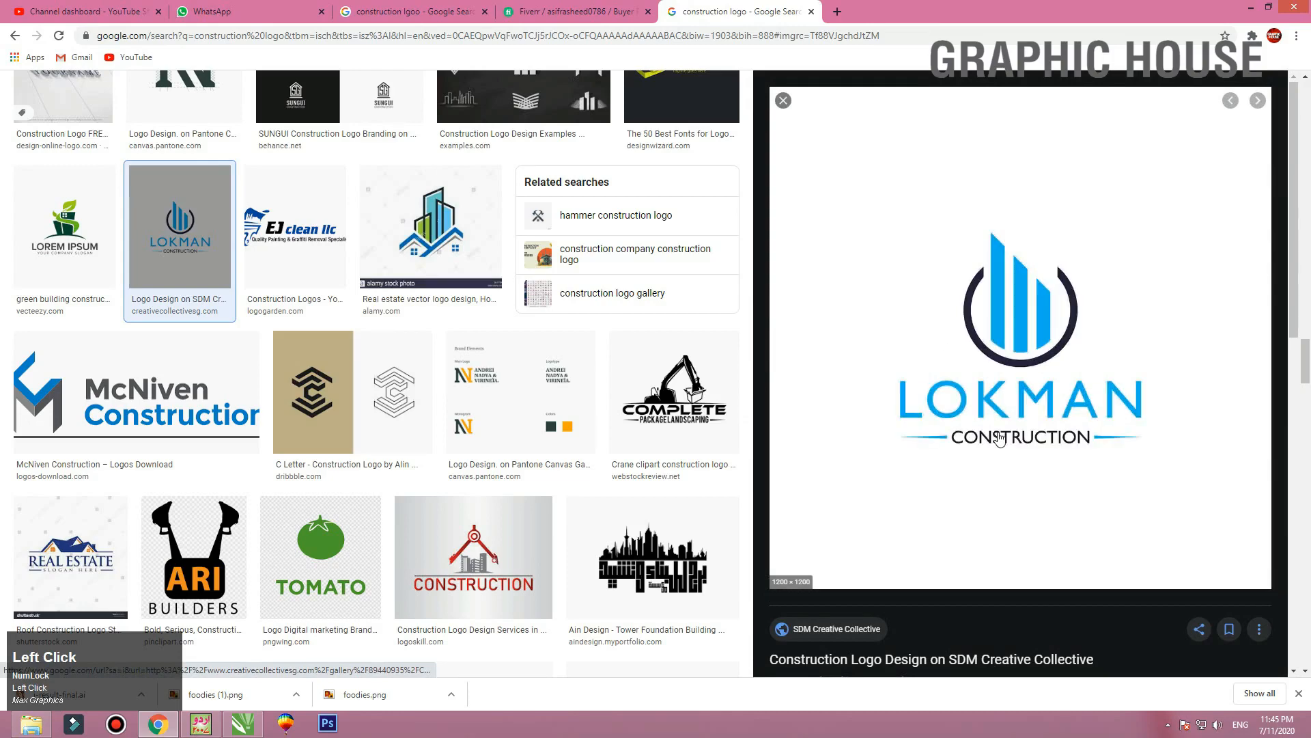
right_click(1027, 317)
left_click(1069, 441)
key("alt+Tab")
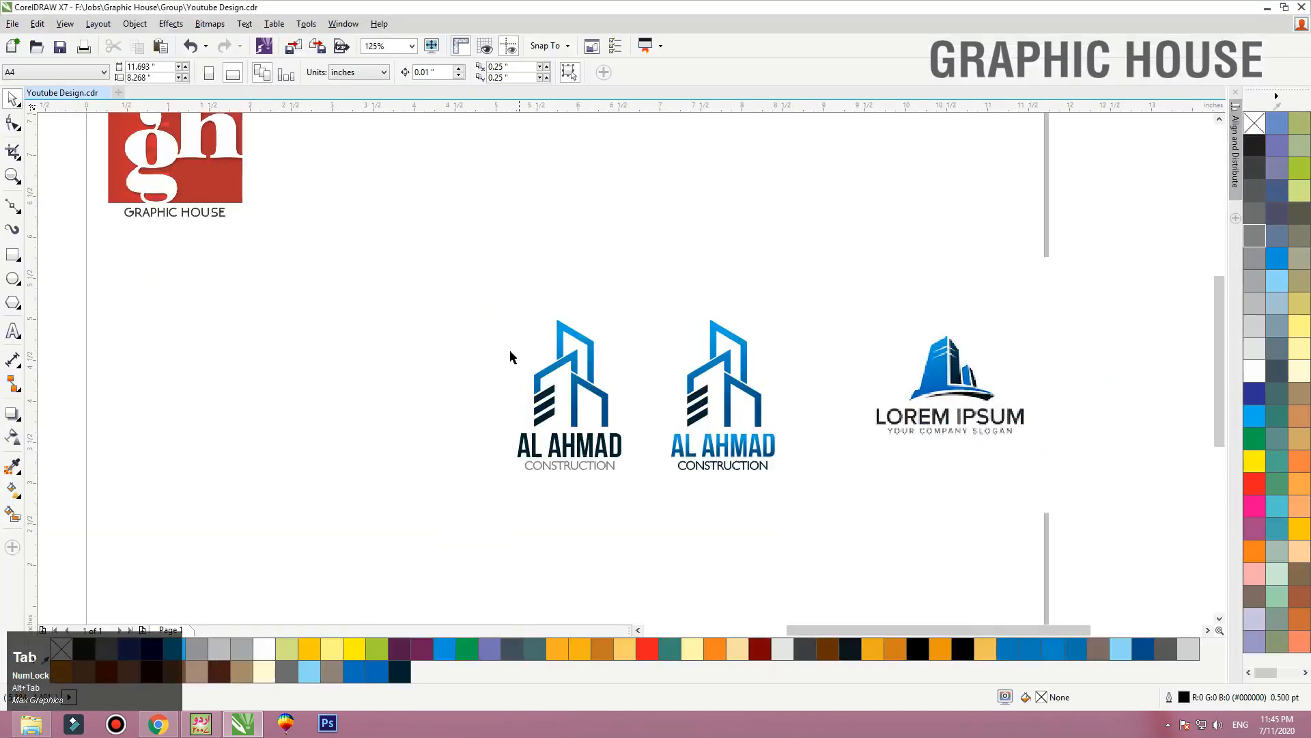
key("ctrl+v")
Convert the pasted Lokman logo to vectors with an Outline Trace, using the Line art image type
left_click(514, 72)
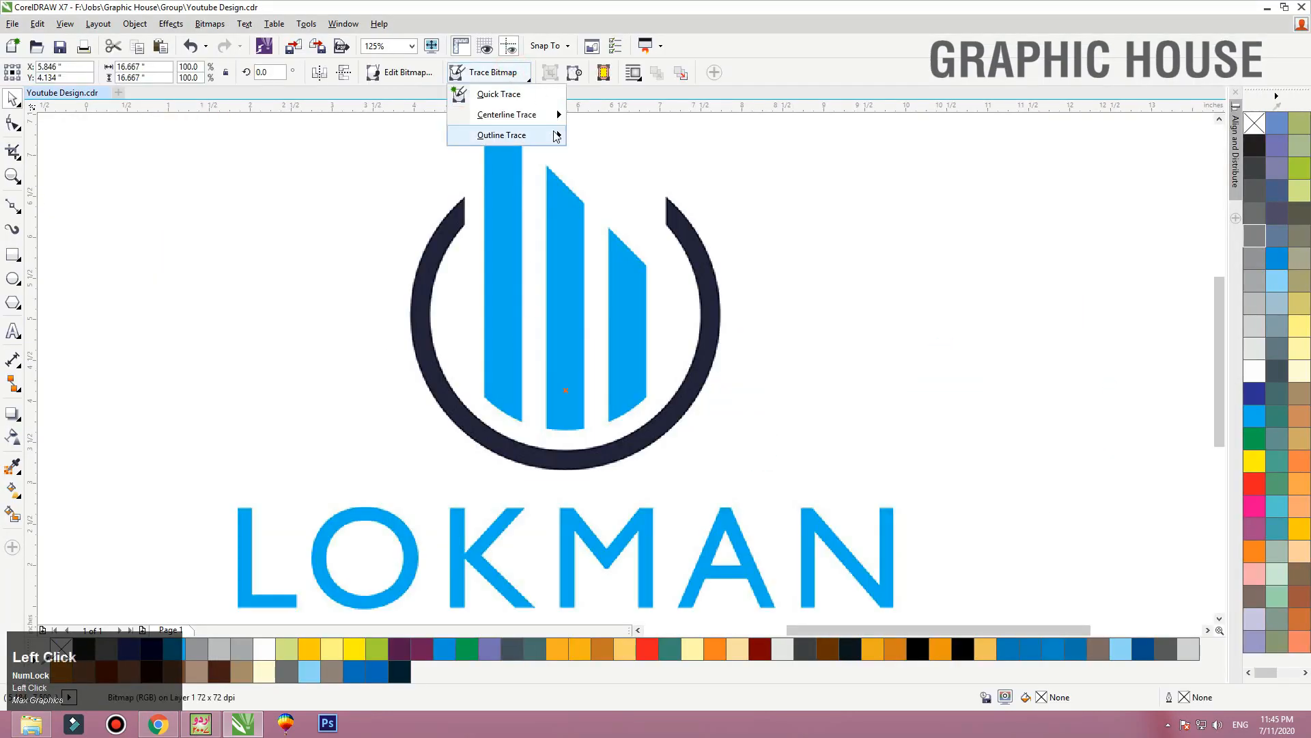
mouse_move(550, 132)
left_click(595, 134)
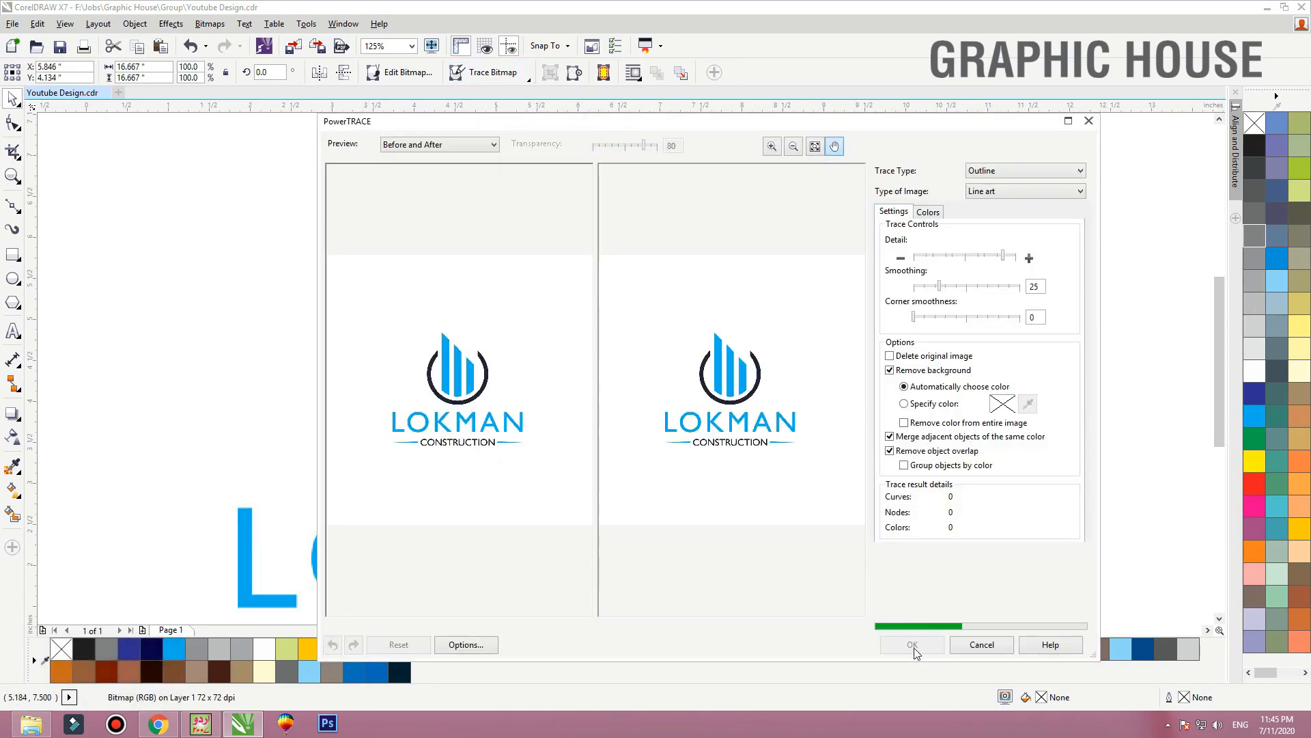
left_click(914, 648)
Move the traced Lokman logo aside and delete the original bitmap
key("F3")
key("F3")
mouse_move(625, 342)
left_mouse_down()
mouse_move(1023, 347)
mouse_move(506, 351)
left_mouse_up()
left_click(610, 362)
key("Delete")
Scale the traced logo down to about the Al Ahmad logos' height and delete its "LOKMAN CONSTRUCTION" lettering
key("shift+F2")
left_click_drag(909, 121, 706, 294)
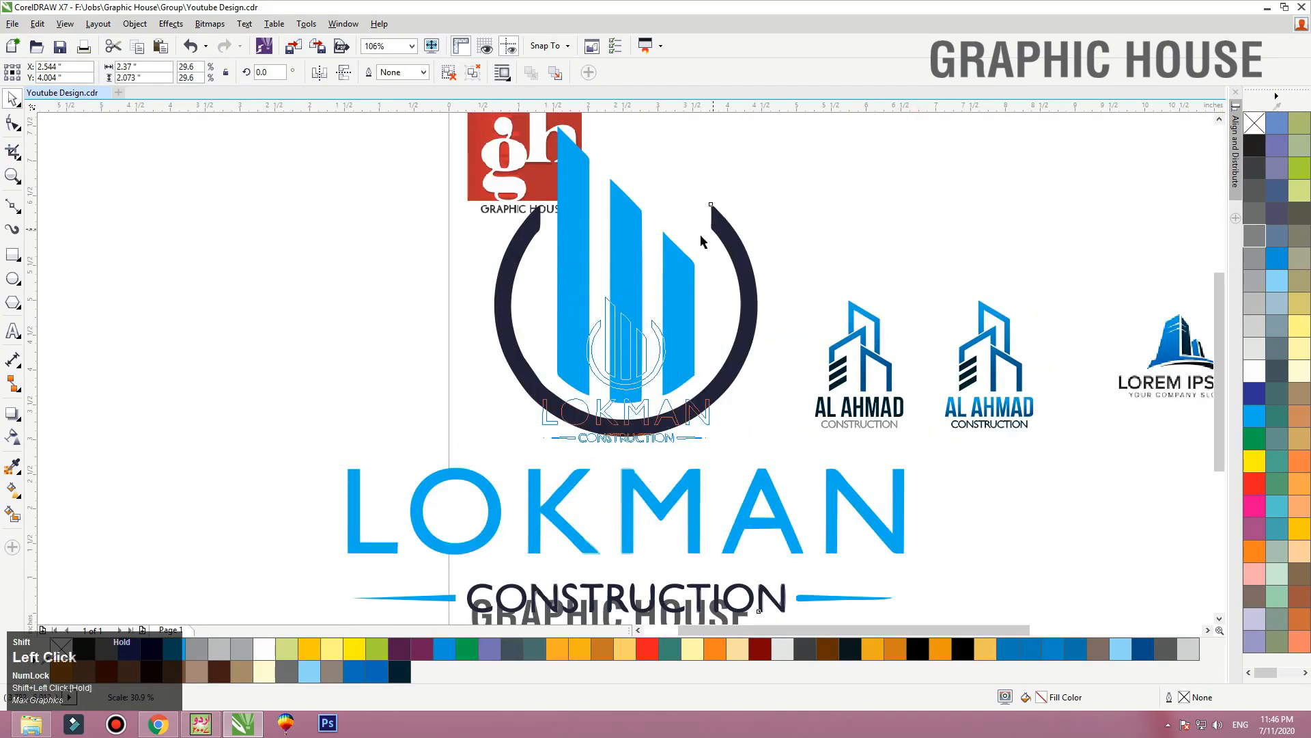
left_click(501, 401)
left_click_drag(482, 385, 711, 484)
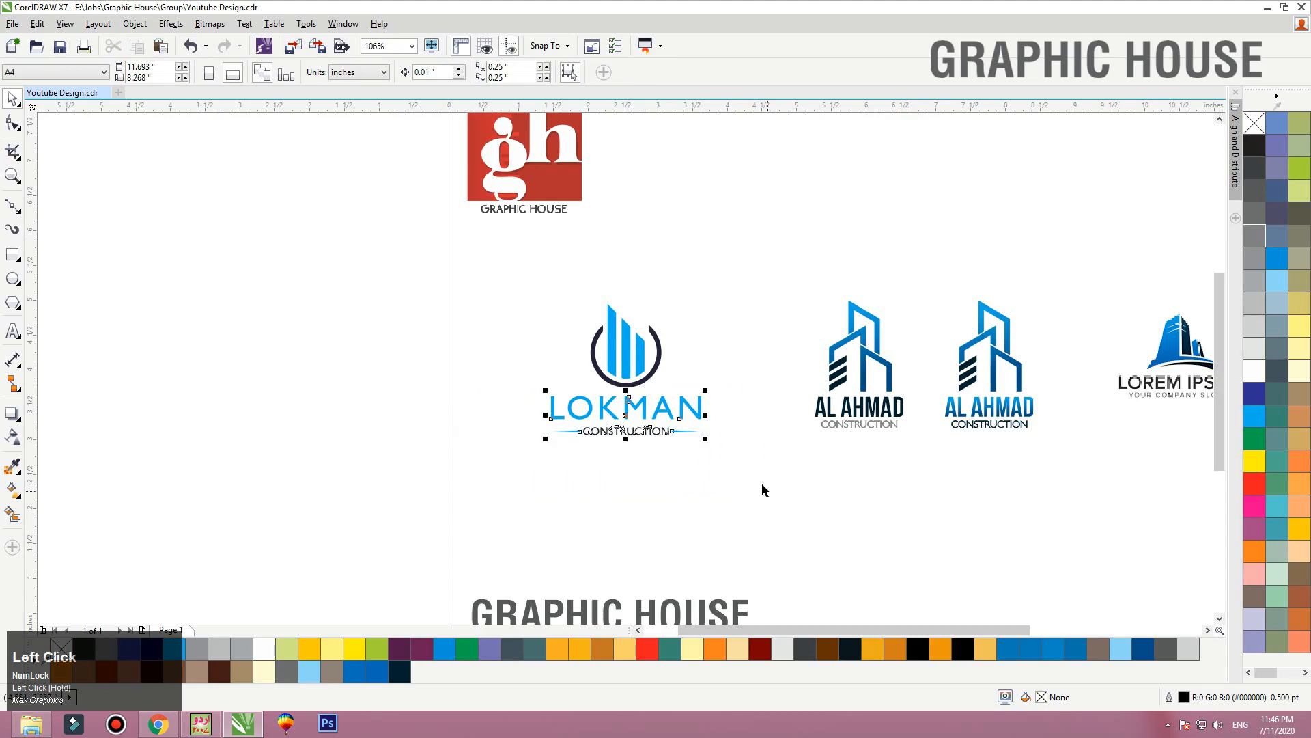
key("Delete")
Place a copy of the gradient "AL AHMAD" and navy "CONSTRUCTION" text lines beneath the traced ring symbol
left_click(959, 410)
left_click_drag(1064, 398, 652, 409)
right_click(652, 408)
key("F2")
left_click_drag(519, 448, 328, 650)
left_click(746, 341)
Move both text lines up close beneath the ring and shift them sideways to centre them under the symbol
key("F2")
left_click_drag(334, 378, 837, 533)
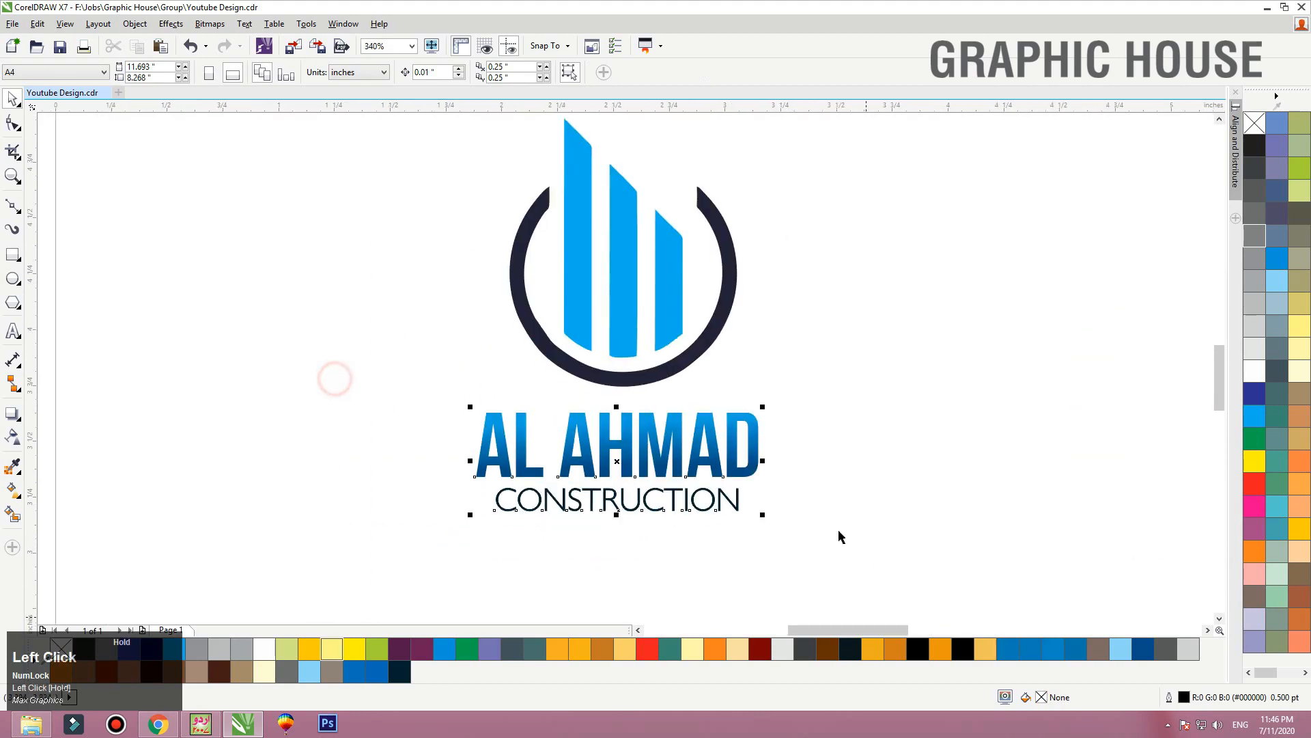
left_click_drag(718, 448, 719, 432)
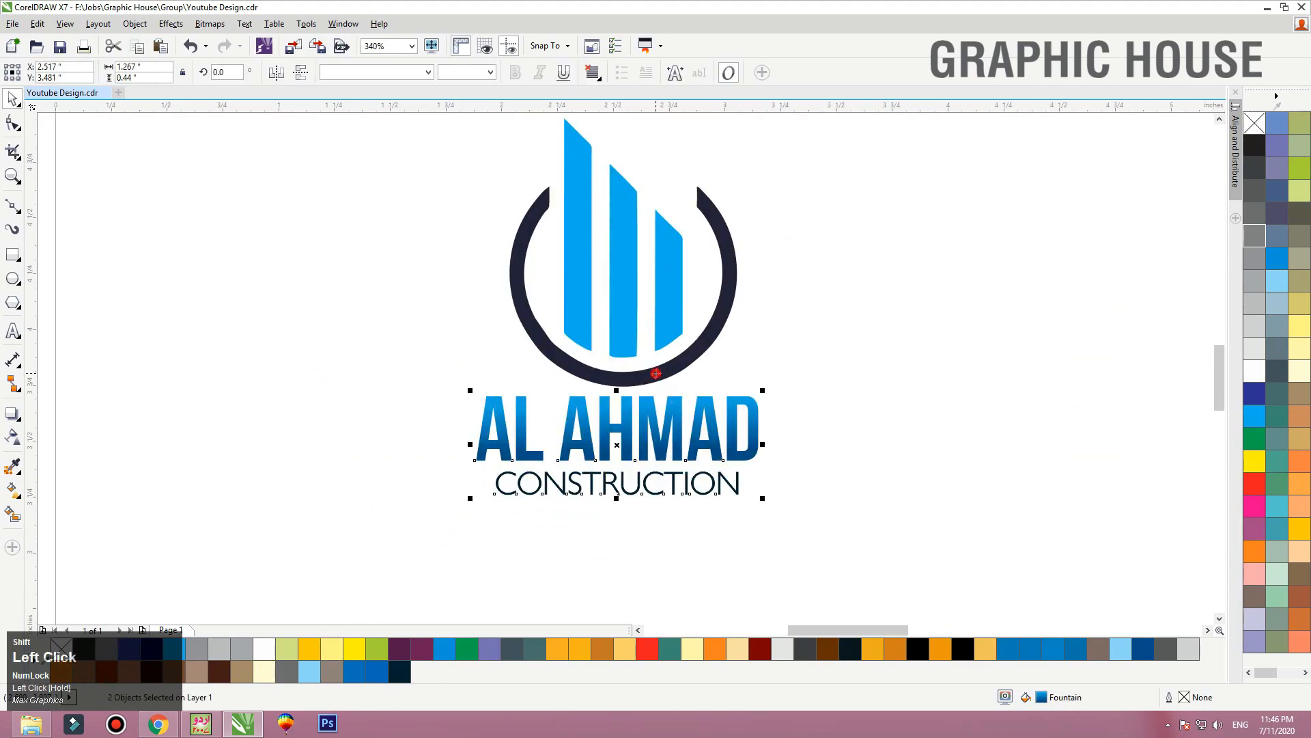
left_click_drag(656, 373, 661, 373)
left_click(840, 354)
Sample the bright blue from the symbol's bars and apply it to the "AL AHMAD" text below
left_click(13, 464)
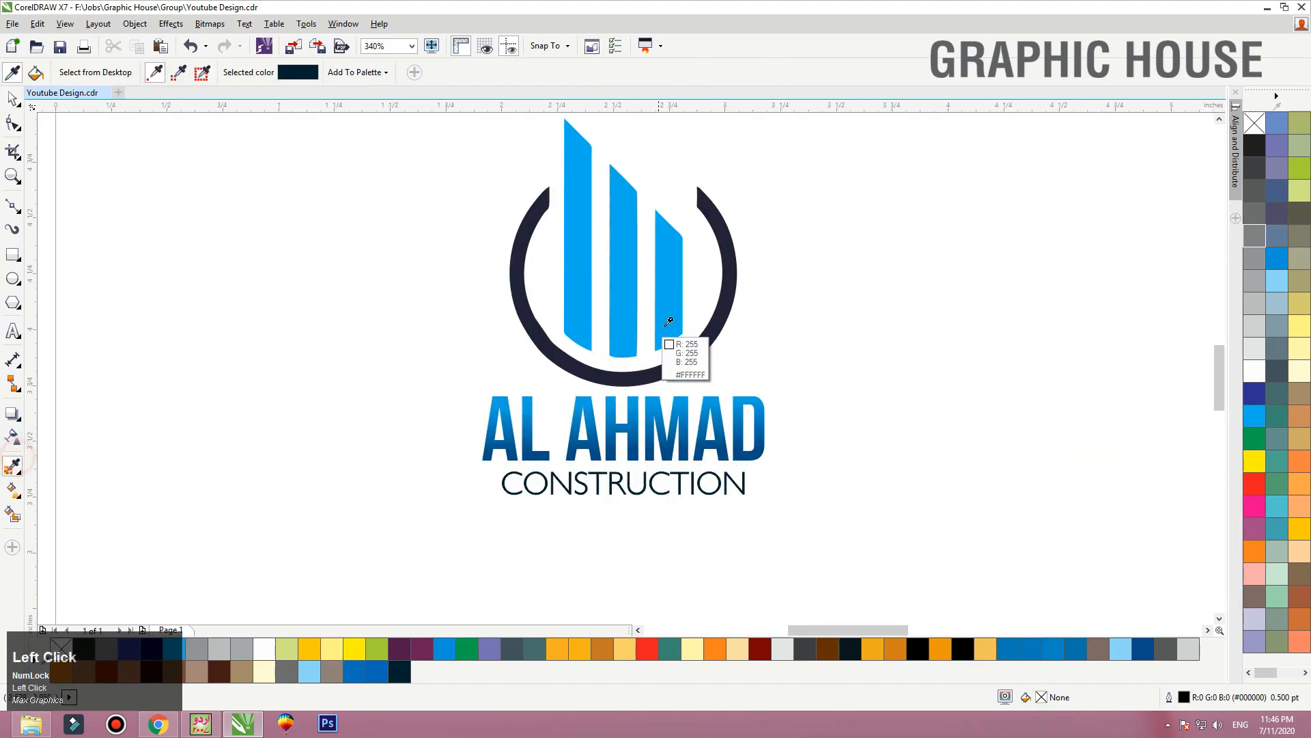
left_click(629, 331)
left_click(625, 421)
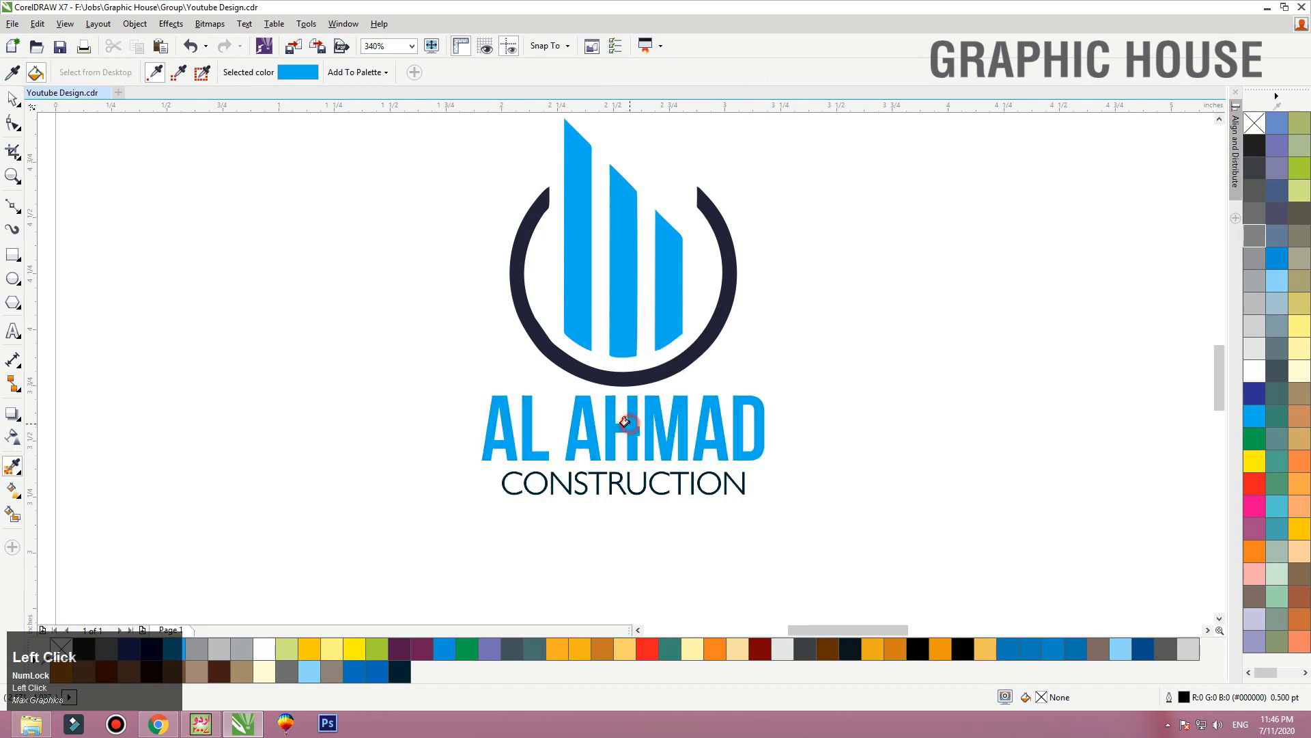
Sample the dark navy from the ring and apply it to the "CONSTRUCTION" text beneath the ring symbol
left_click(669, 370, "shift")
left_click_drag(644, 467, 676, 500)
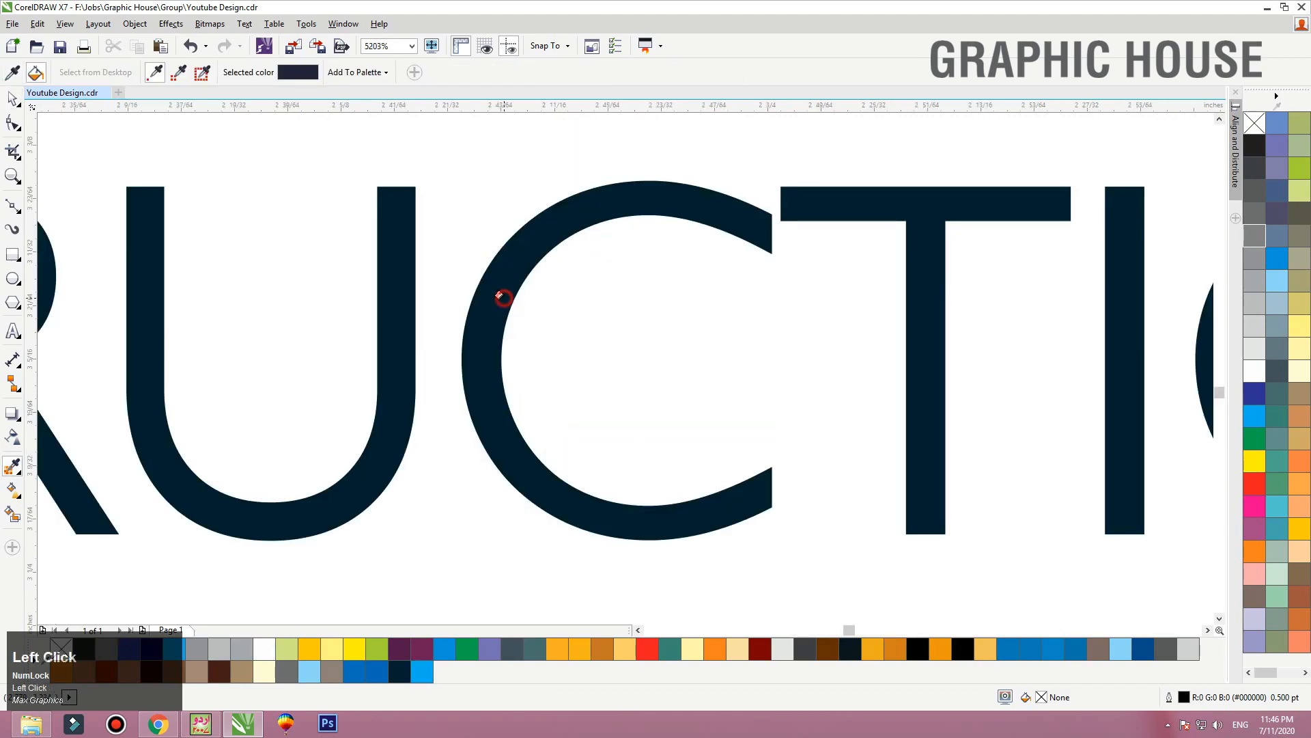
left_click(504, 298)
key("F3")
key("F3")
key("F3")
key("space")
left_click(837, 540)
key("F3")
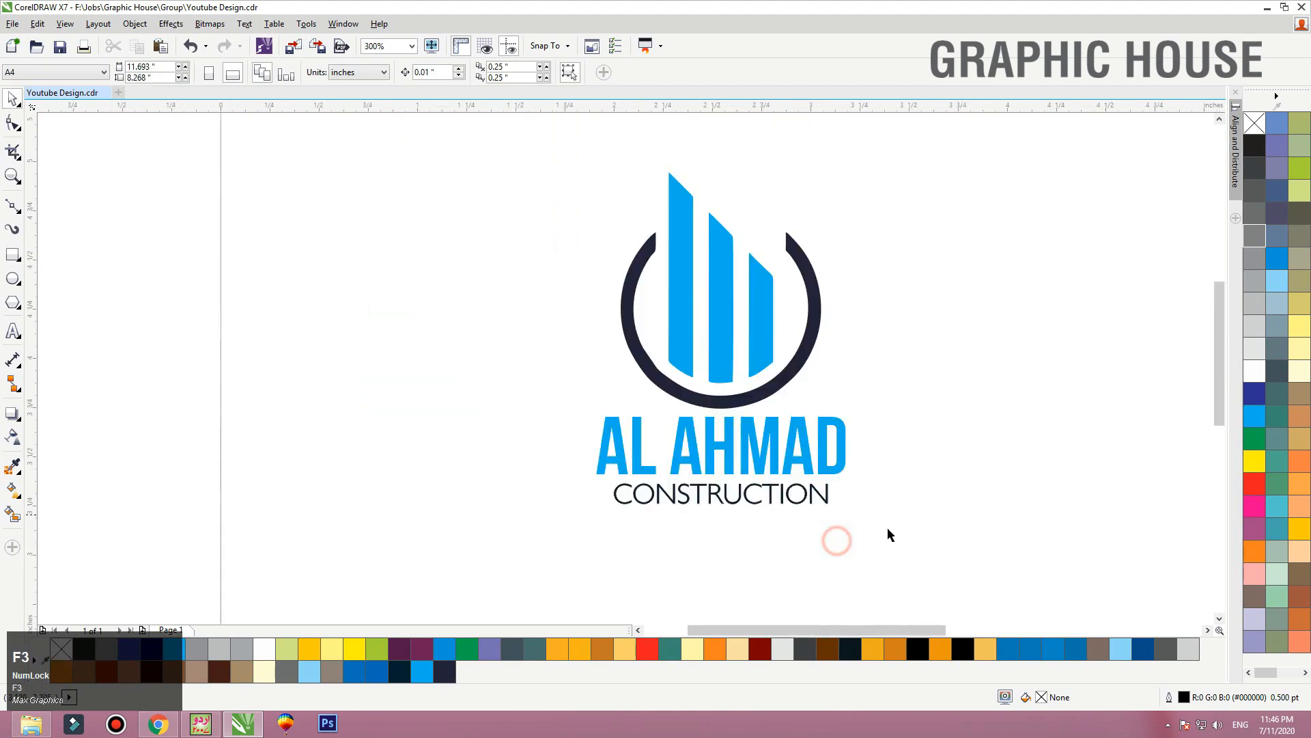
Place a copy of the complete ring logo to the left of the original
key("F3")
left_click_drag(908, 541, 630, 293)
left_click_drag(763, 403, 608, 403)
left_click(823, 322)
Fill the left ring logo's three bars and "AL AHMAD" text with orange C0 M60 Y100 K0
key("F2")
left_click_drag(823, 322, 532, 547)
left_click(567, 358)
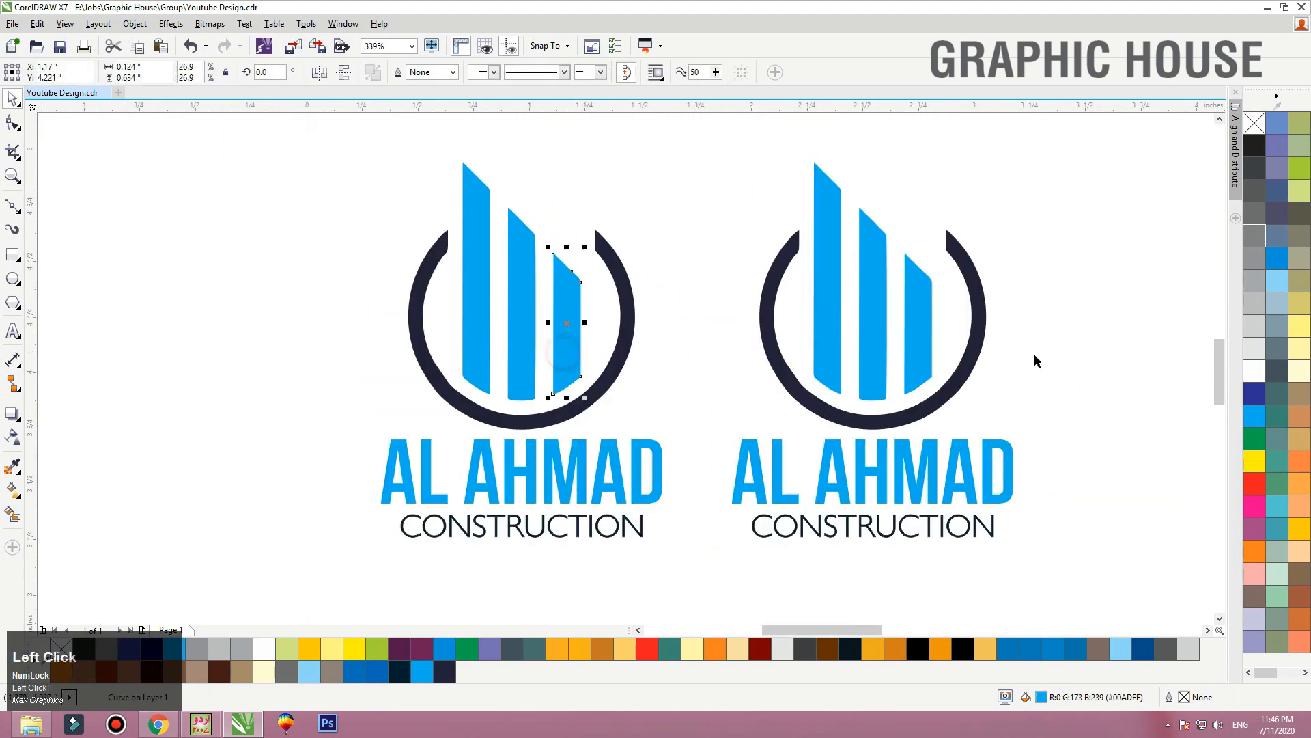
left_click(522, 282, "shift")
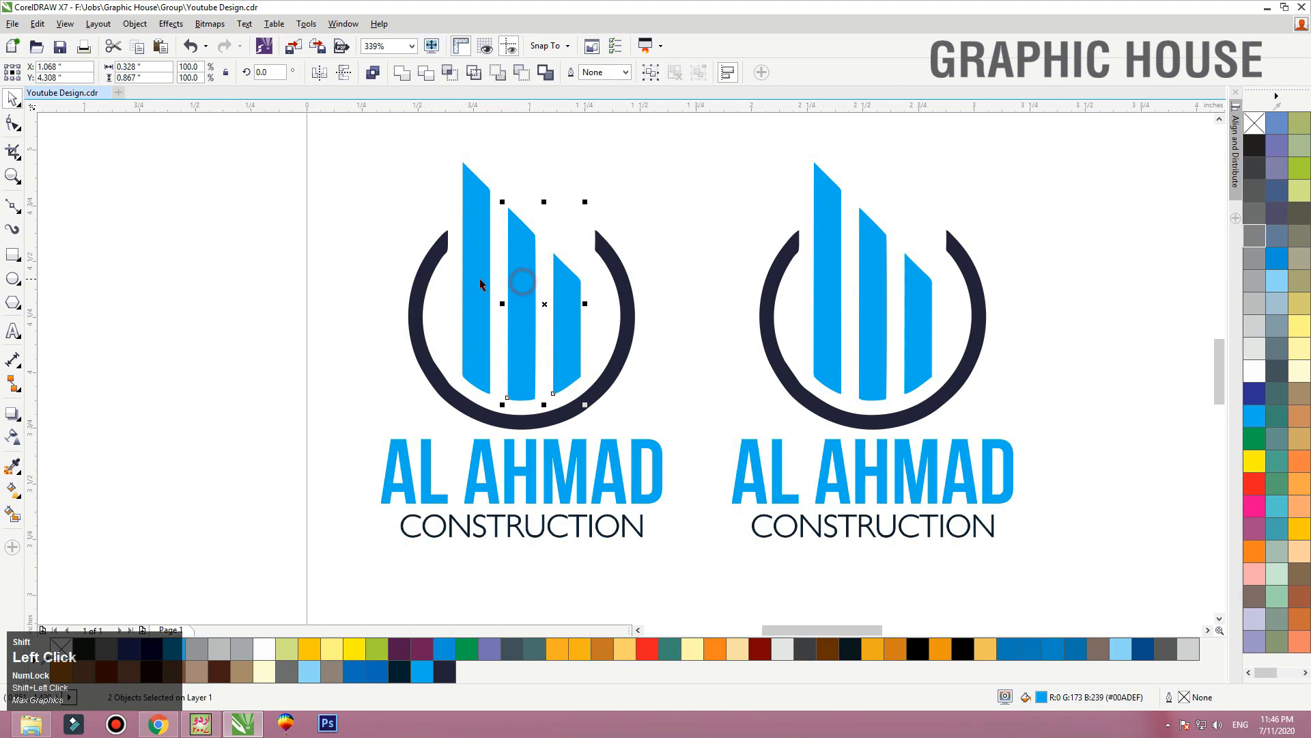
left_click(1300, 529)
left_click(1255, 551)
left_click(585, 493)
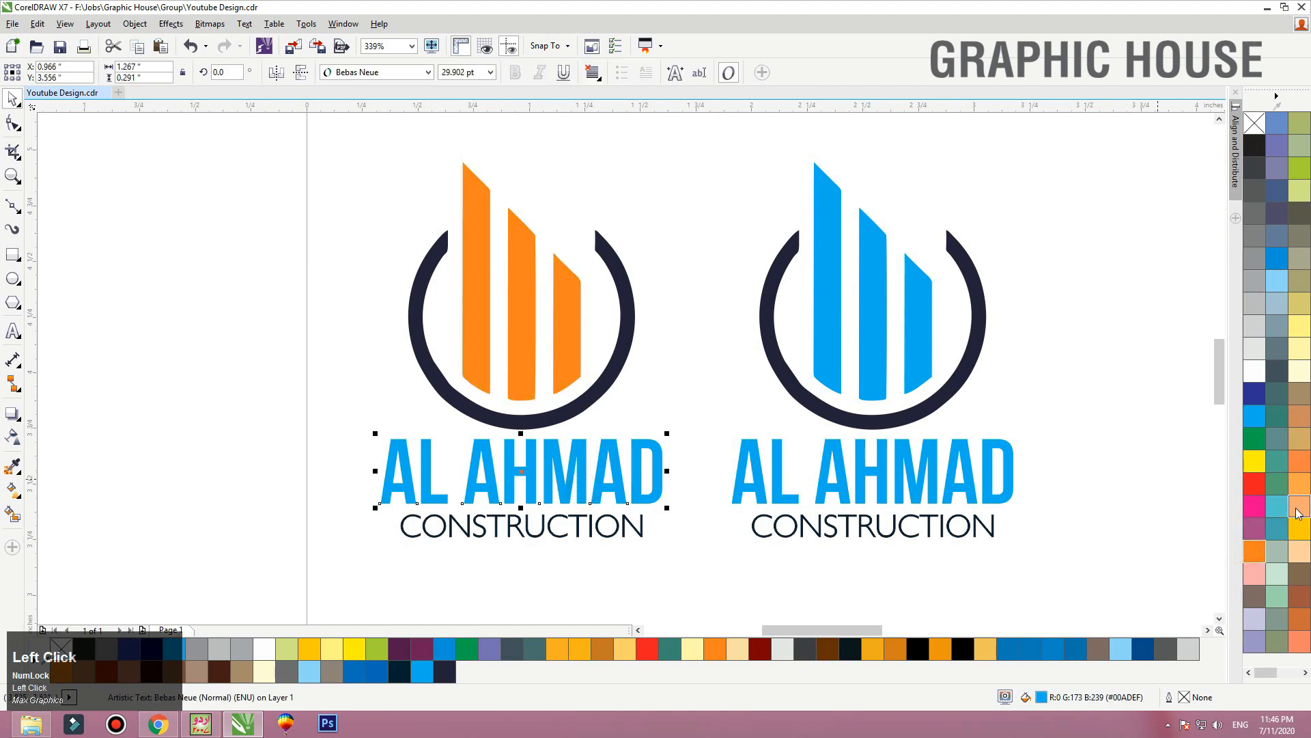
left_click(1255, 550)
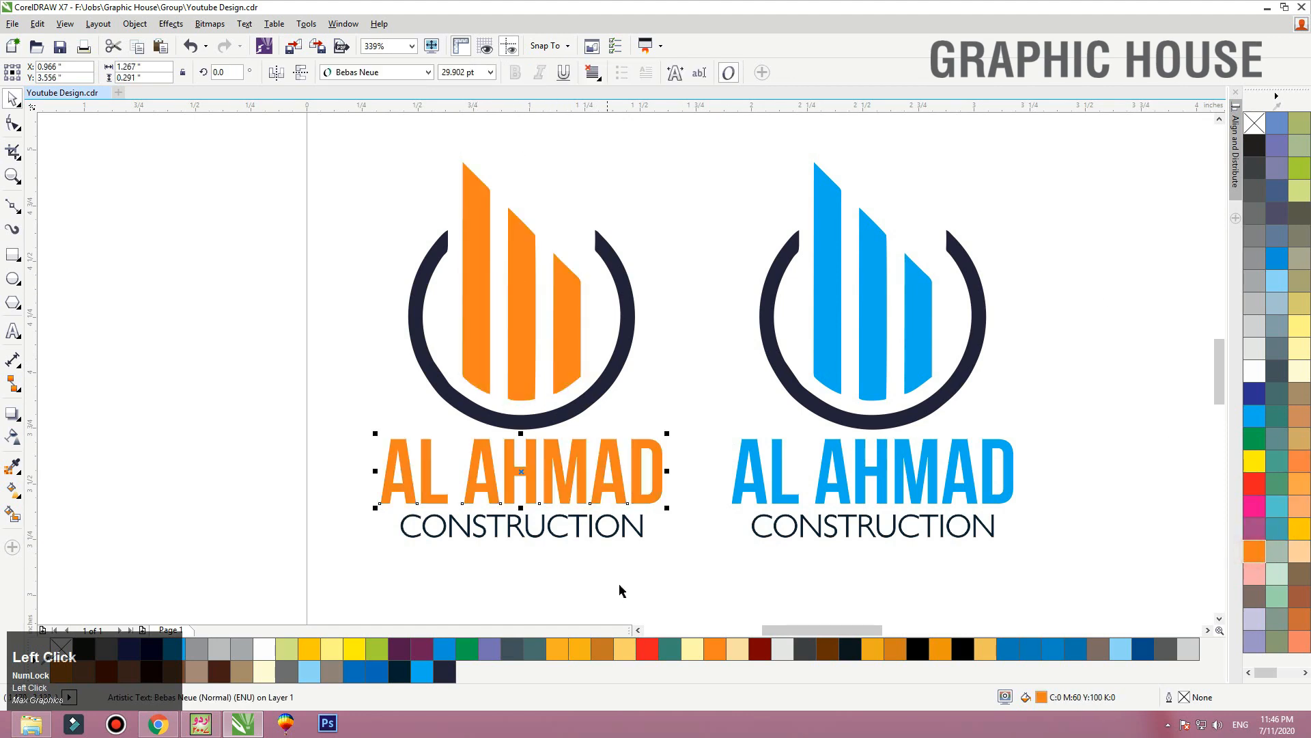
Colour the left logo's "CONSTRUCTION" text, including its outline, and the ring's fill 60% black
left_click(582, 542)
right_click(1254, 234)
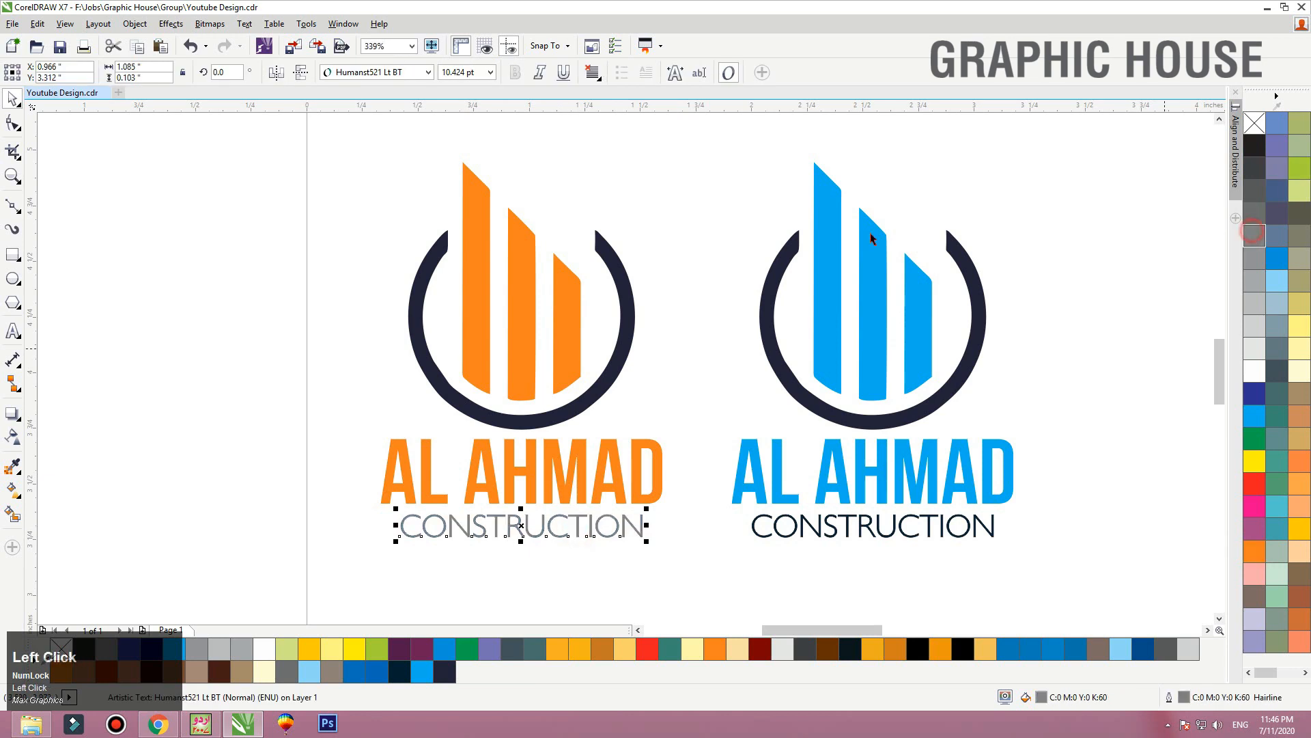
left_click(623, 362)
left_click(1255, 235)
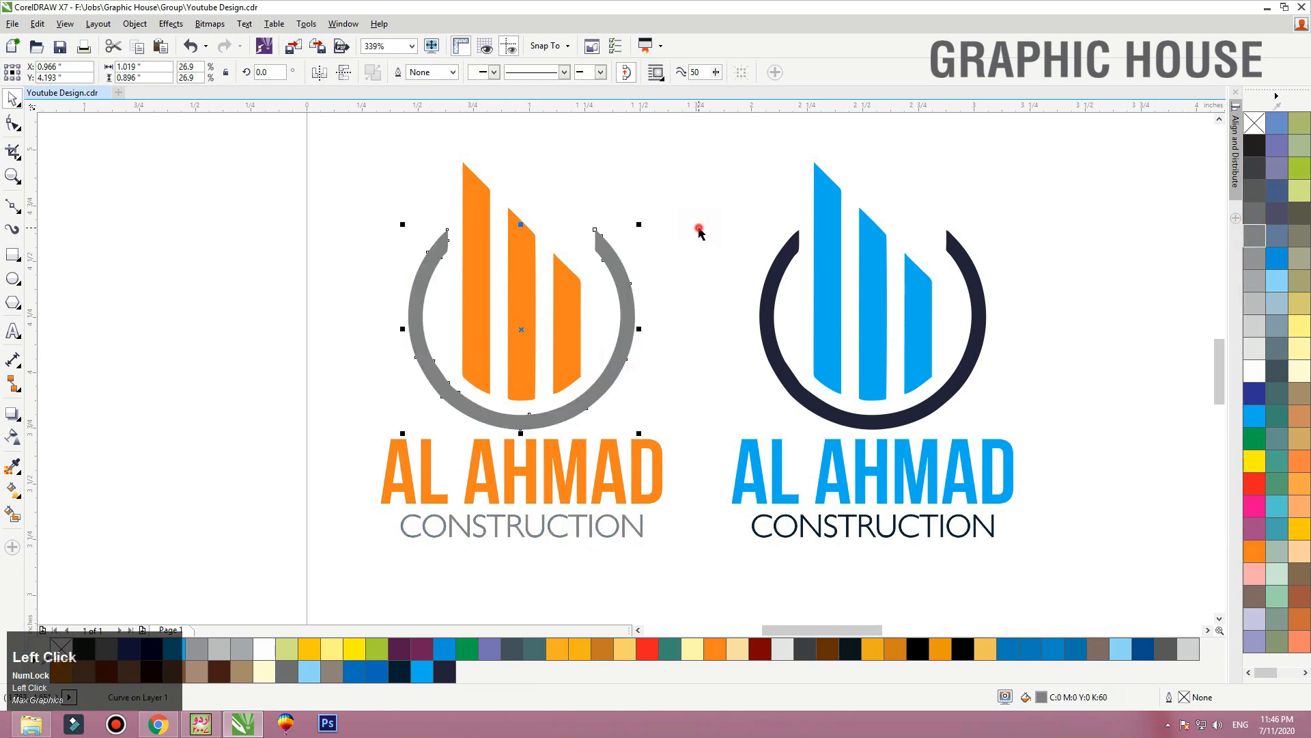
left_click(697, 225)
key("F4")
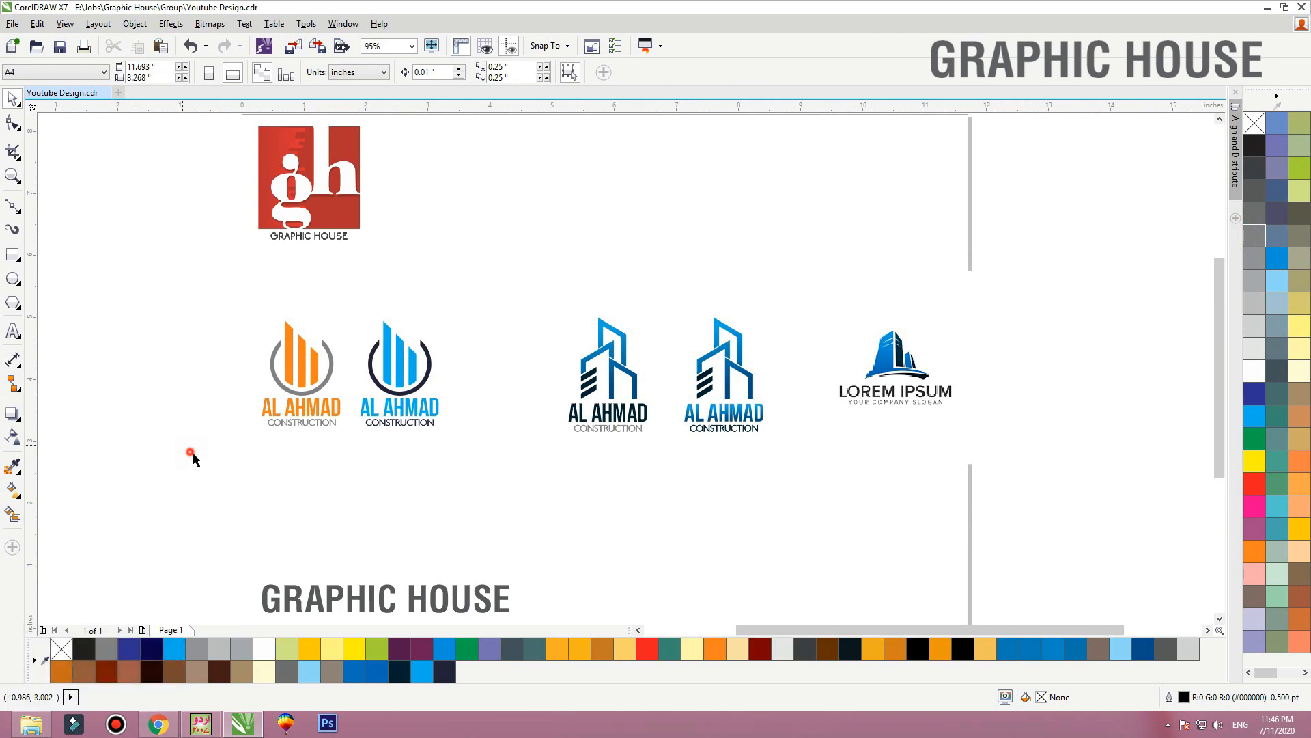
Move the orange and blue ring logo variants together slightly to the right and down on the page
left_click_drag(192, 454, 452, 326)
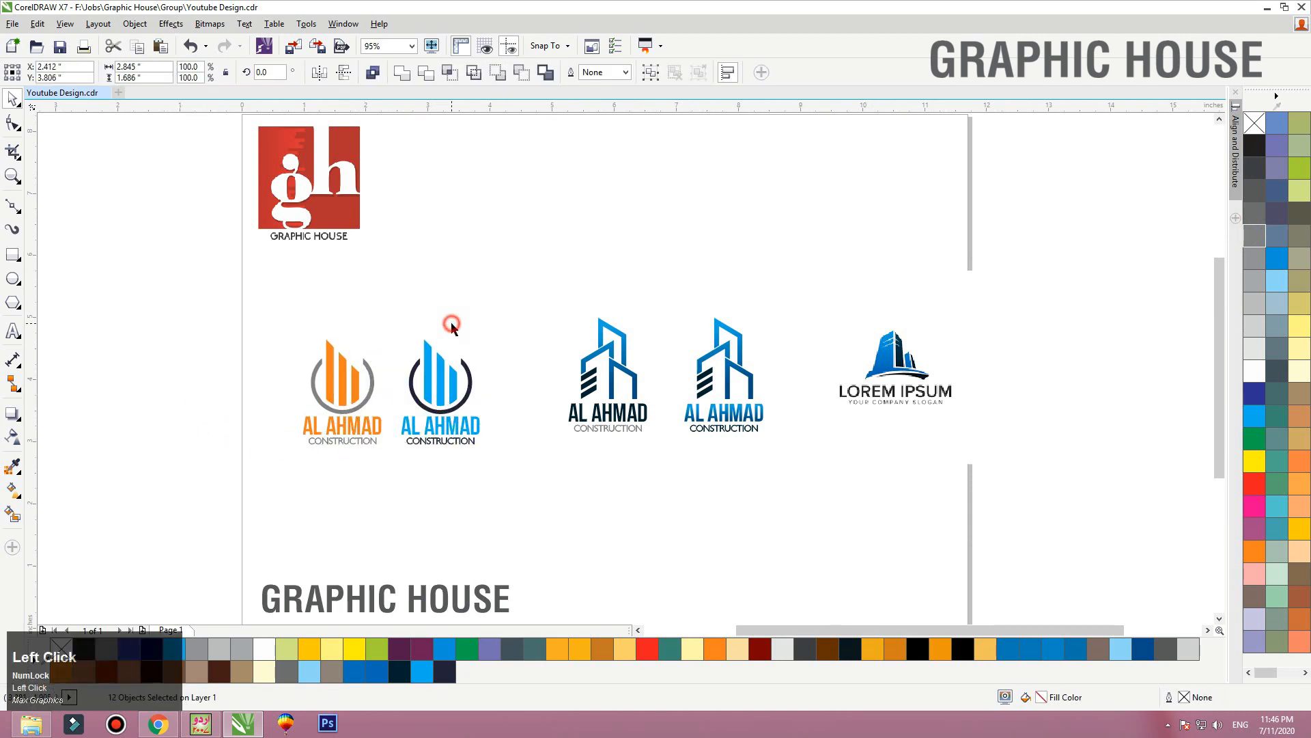
left_click(202, 346)
key("F4")
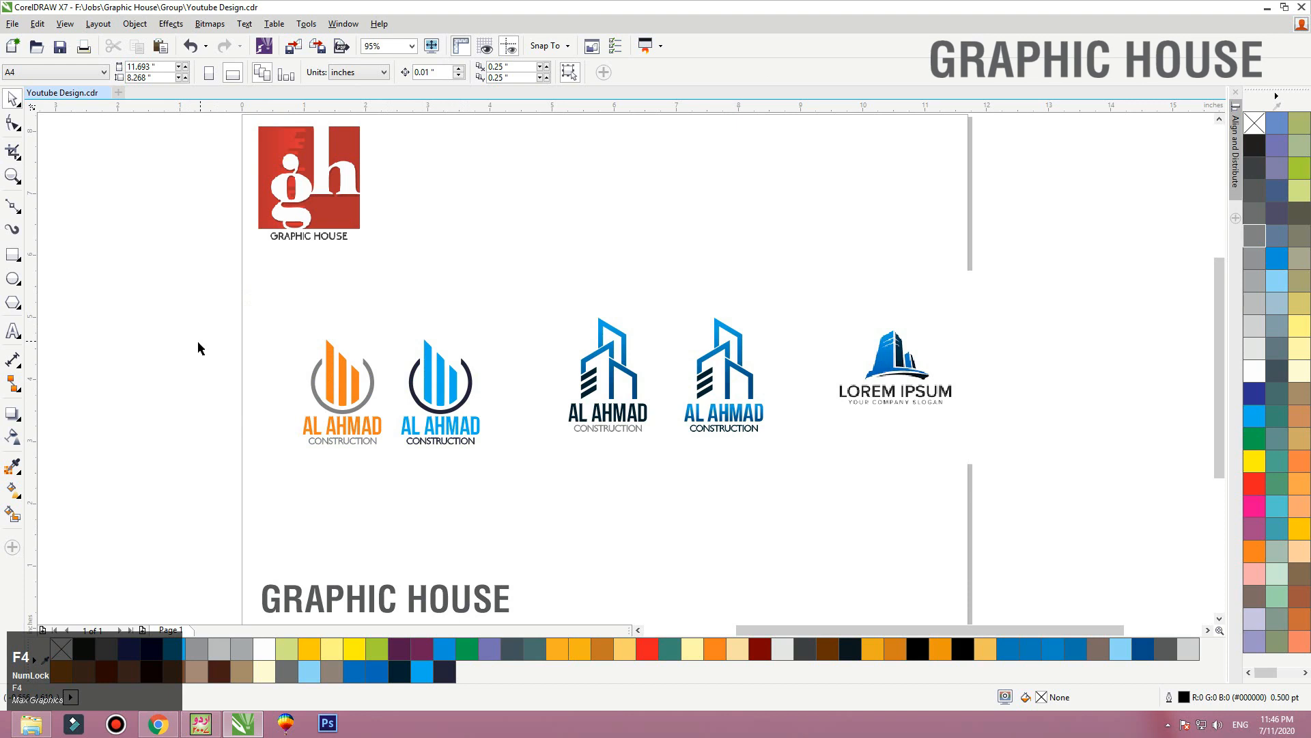
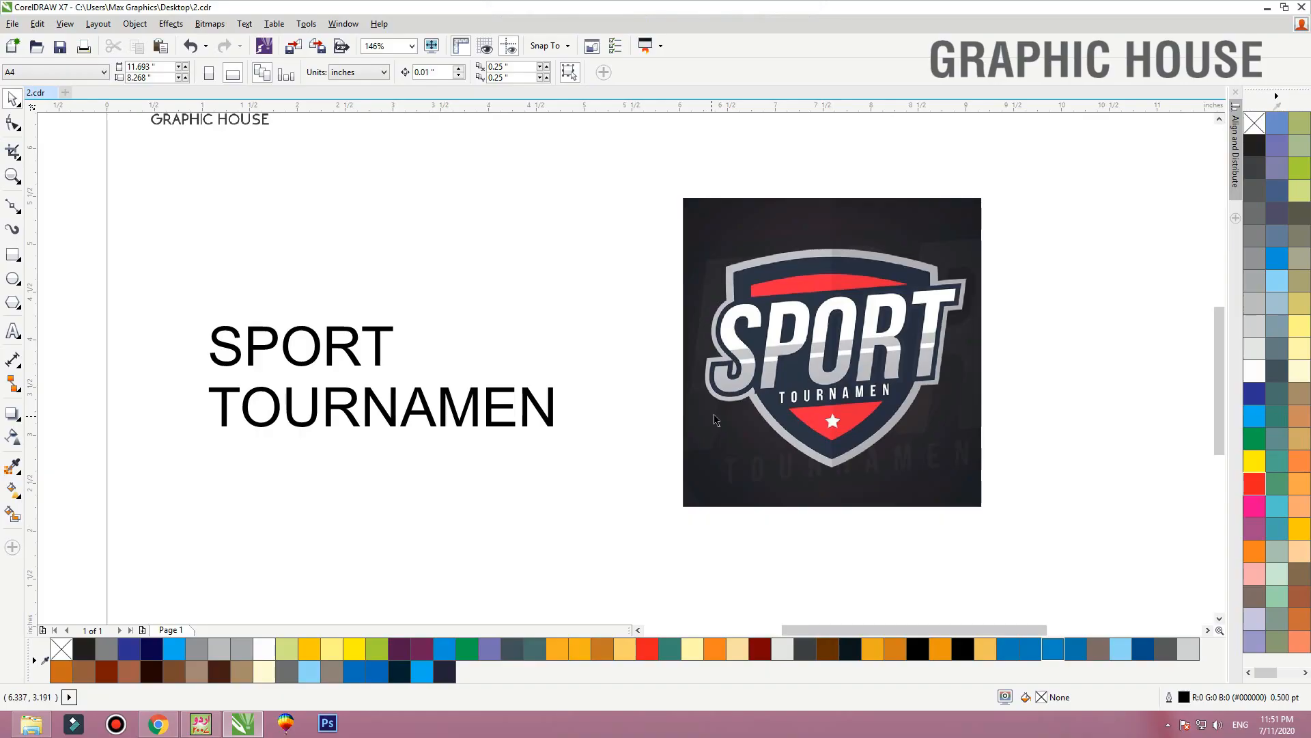
Enlarge the SPORT TOURNAMEN badge image to about 4.23 by 4.37 inches and move it clear of the text on its left
key("F3")
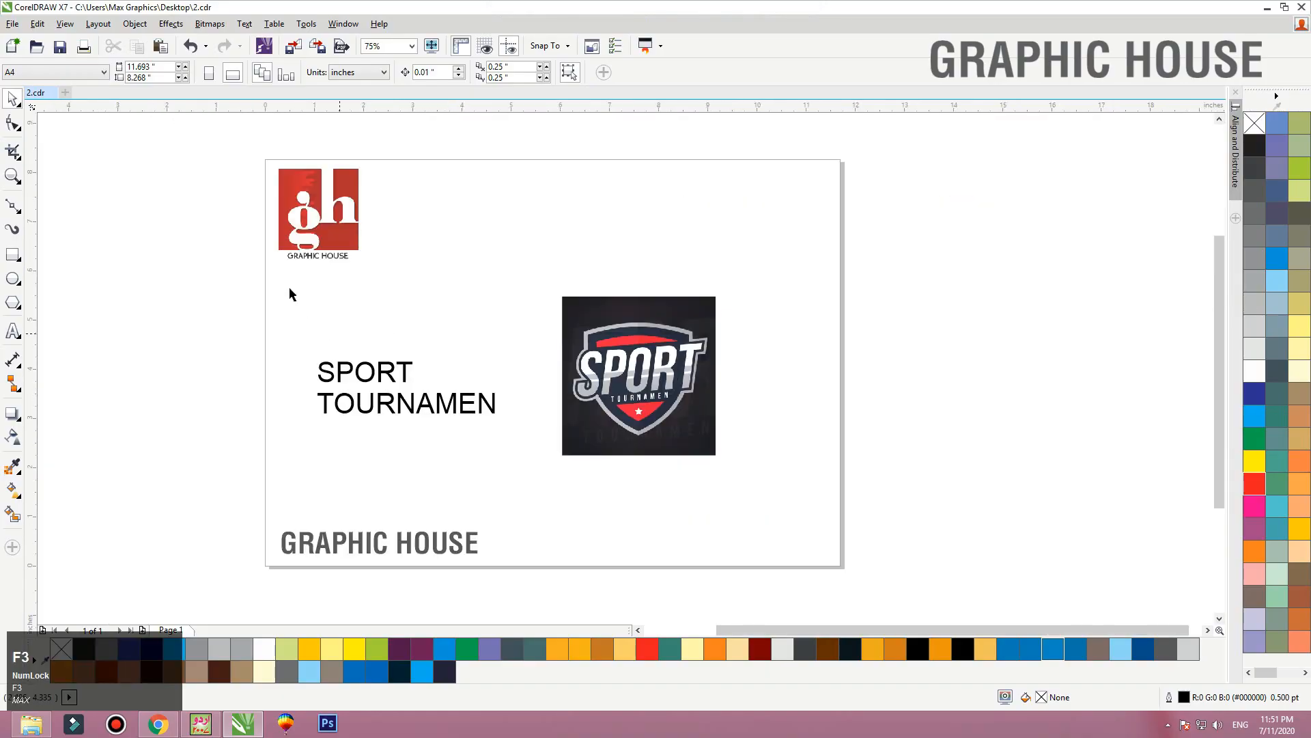
key("F2")
left_click_drag(251, 162, 838, 555)
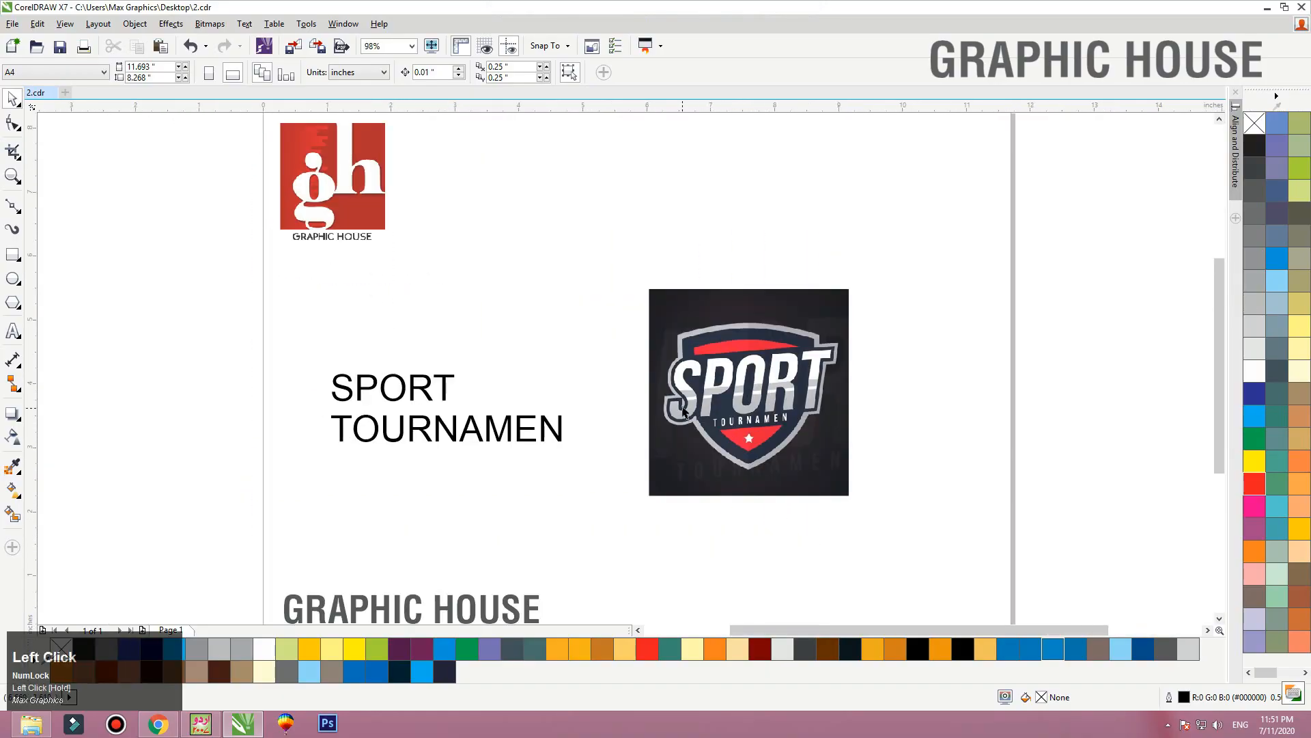
left_click(782, 377)
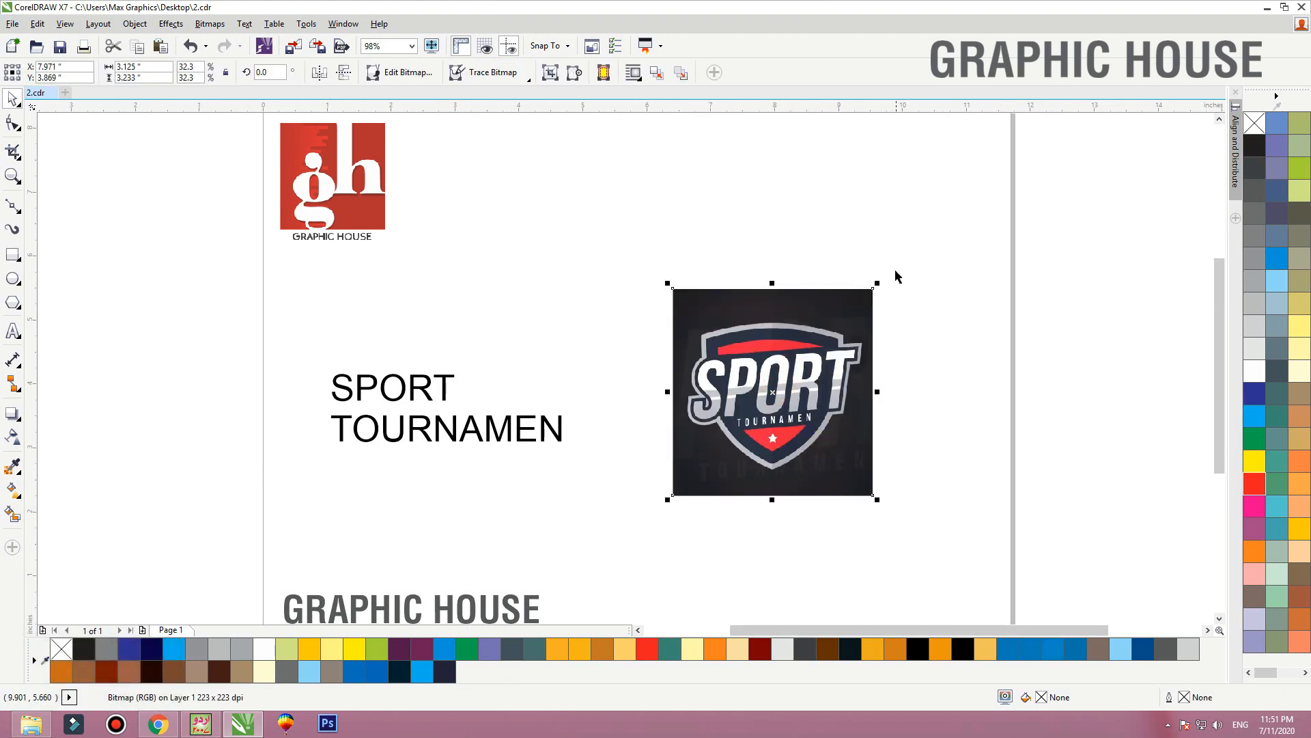
left_click_drag(877, 282, 933, 246)
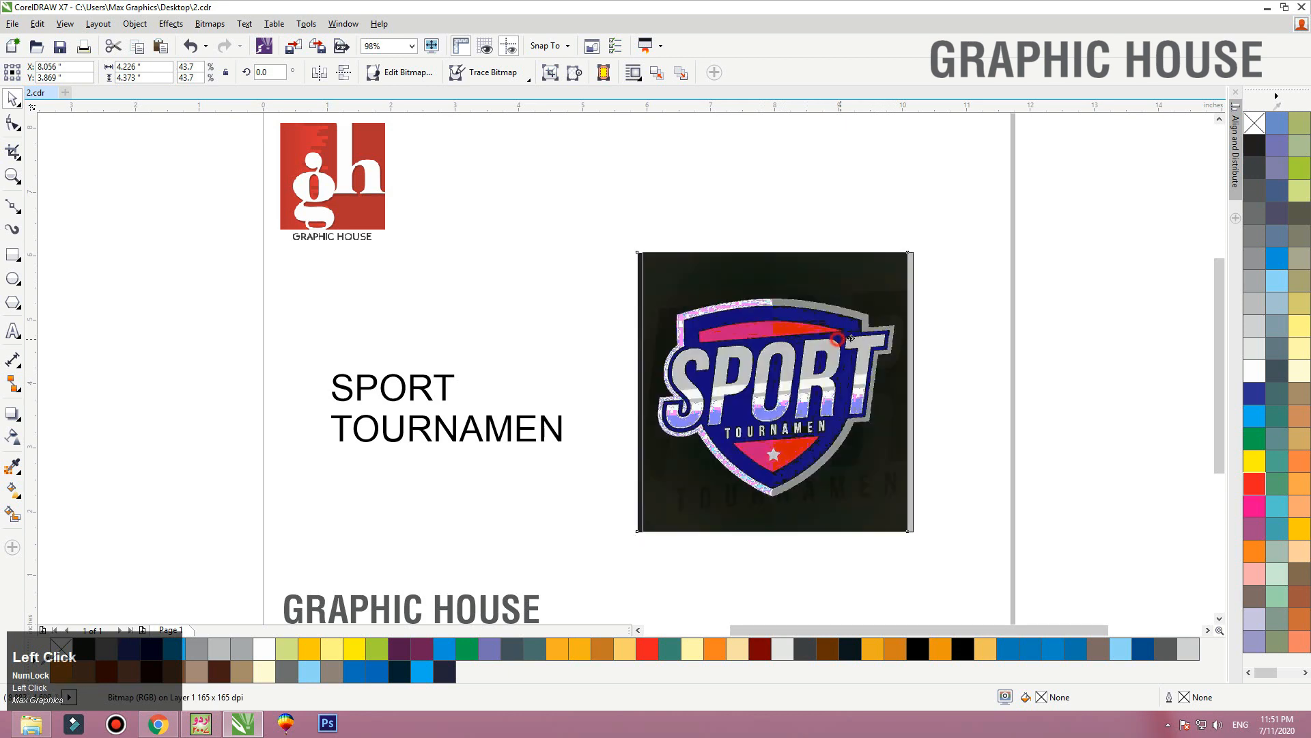
left_click_drag(849, 338, 864, 338)
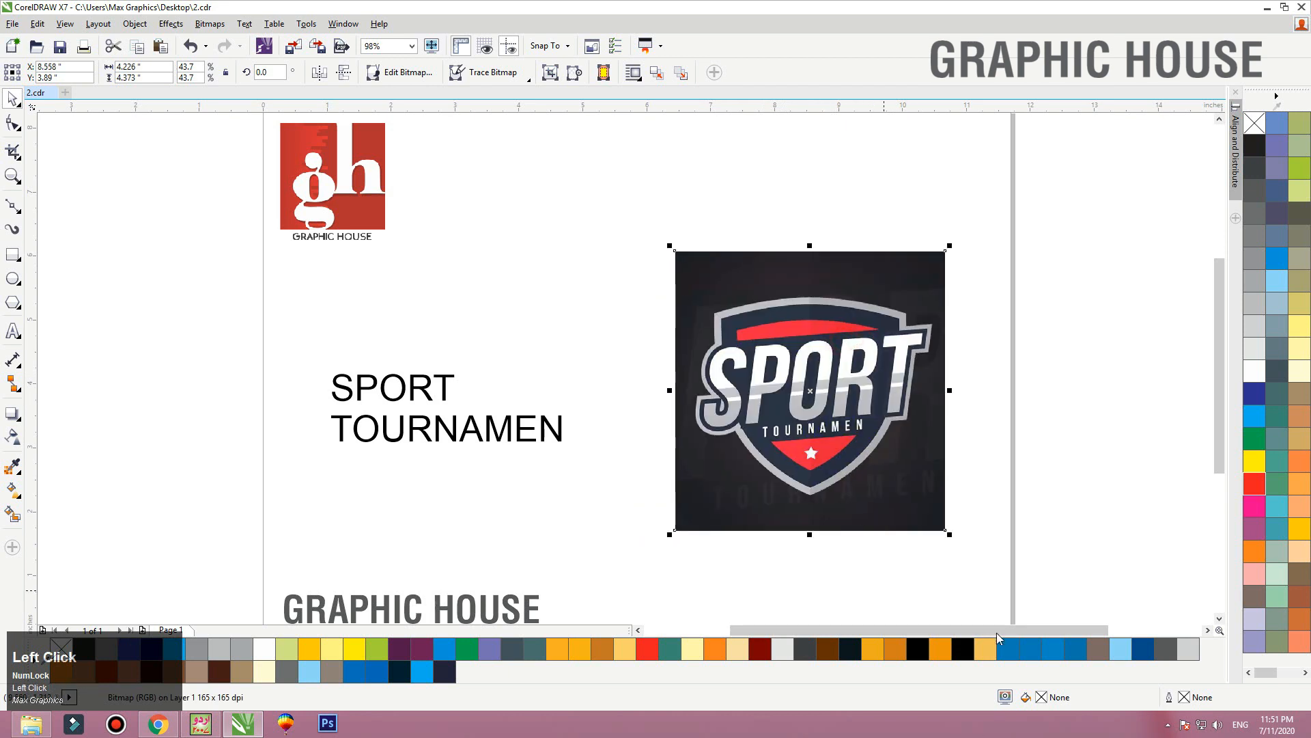
Apply a uniform transparency of 50 to the badge reference image
left_click(15, 439)
left_click(37, 73)
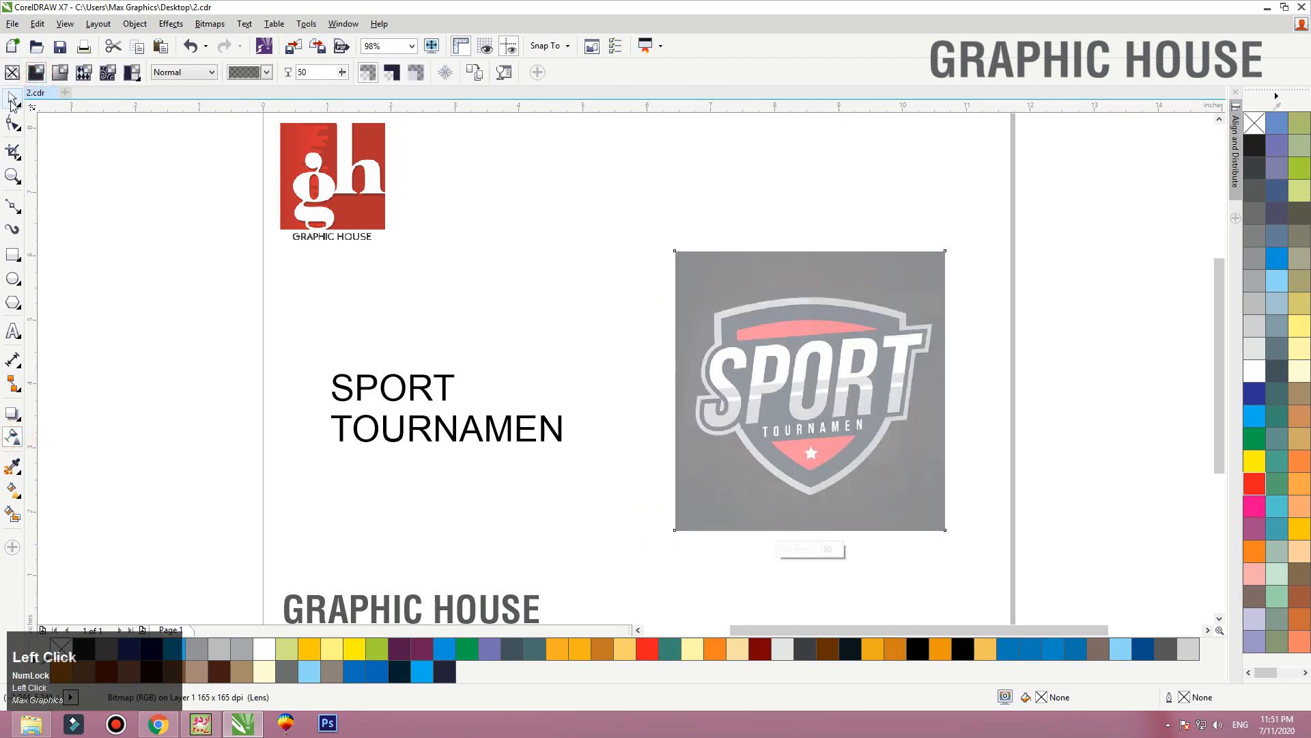
left_click(12, 102)
left_click(489, 198)
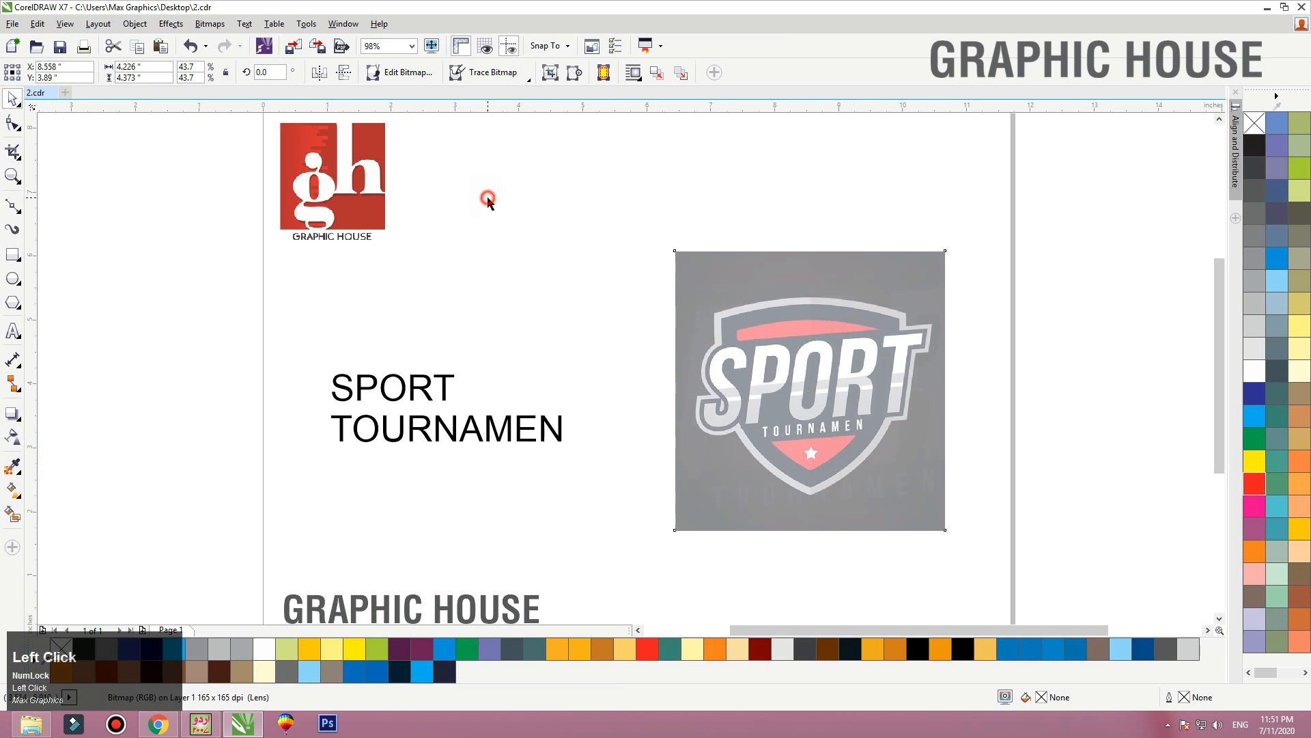
Draw a rectangle about 2.97 by 2.89 inches over the shield, spanning from its upper corners to its bottom tip
key("F2")
left_click_drag(471, 183, 1029, 564)
left_click(13, 255)
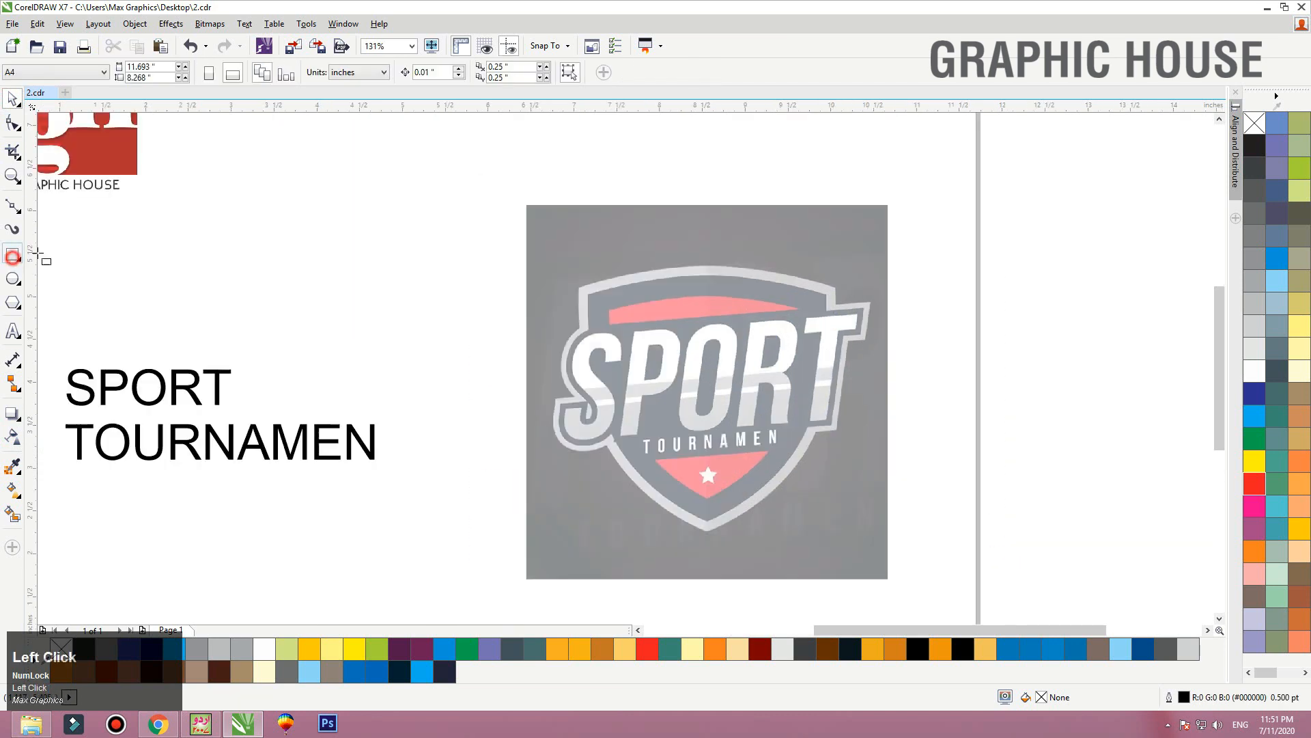
left_click_drag(580, 286, 834, 533)
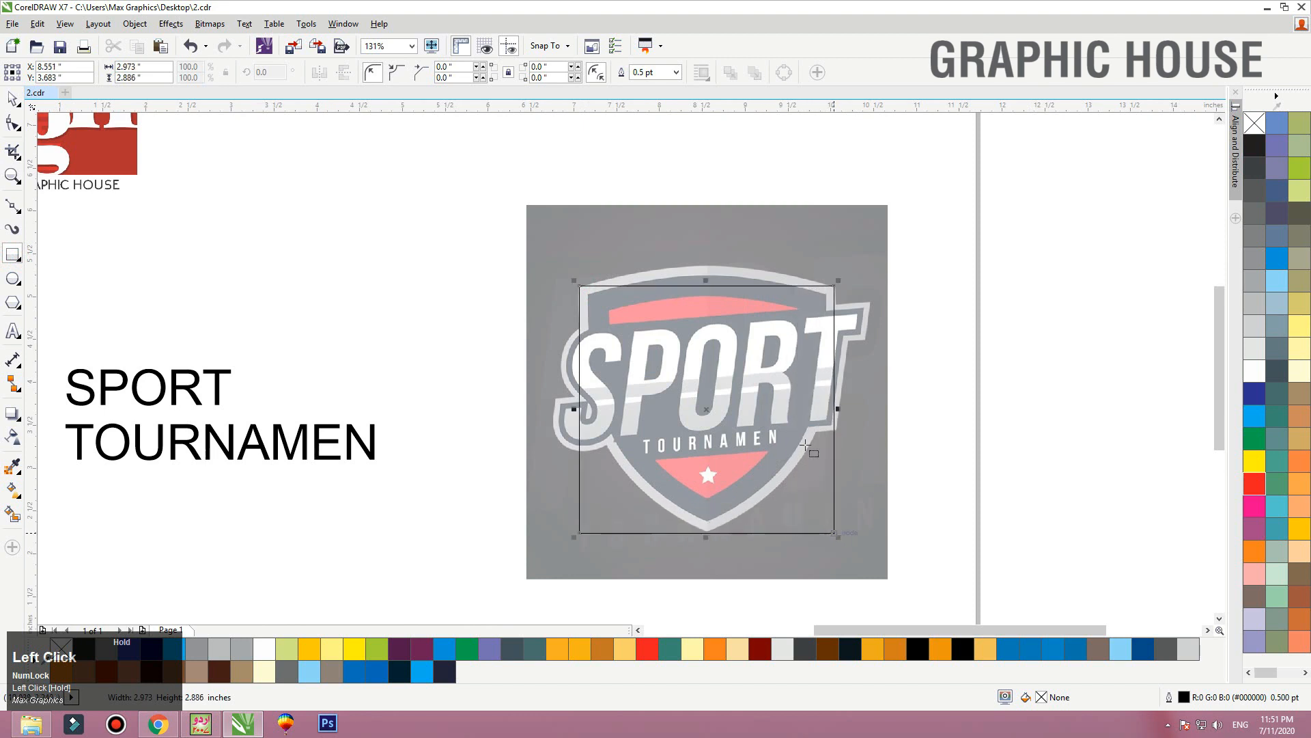
key("space")
key("F2")
left_click(908, 246)
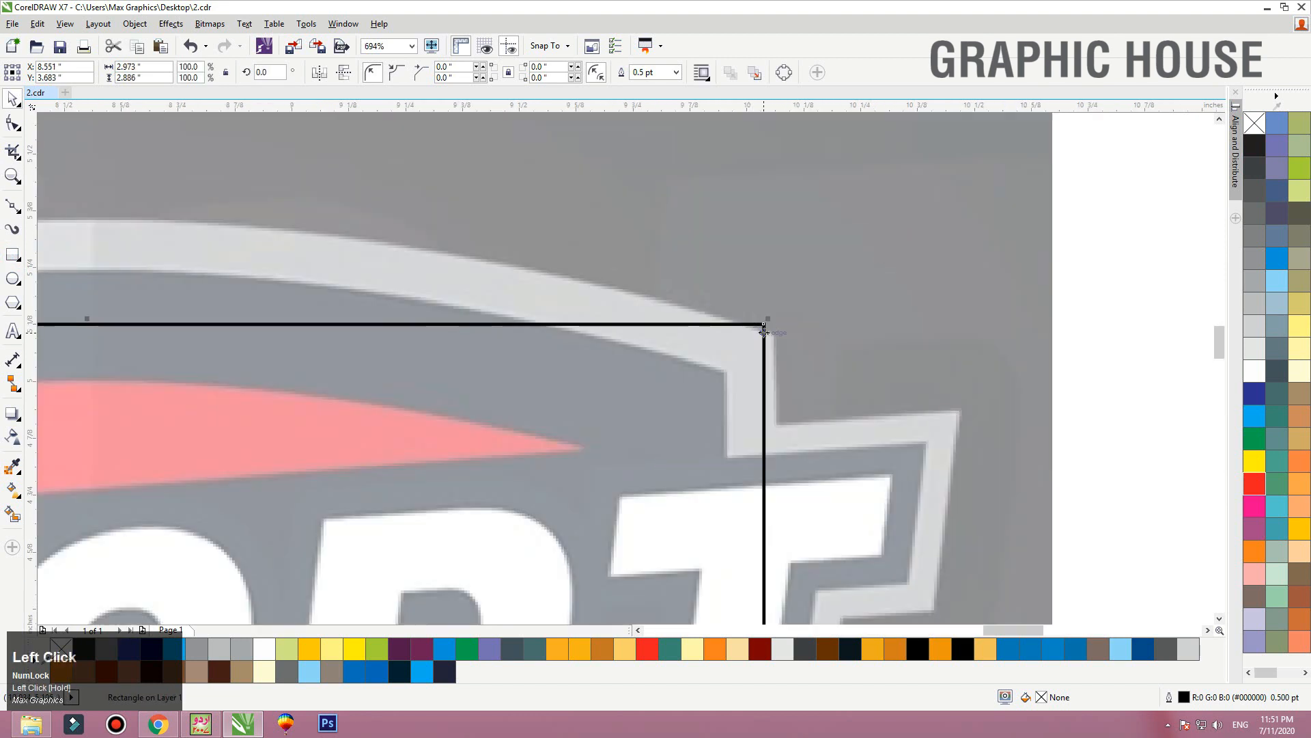
key("F3")
left_click_drag(755, 448, 755, 423)
key("ctrl+z")
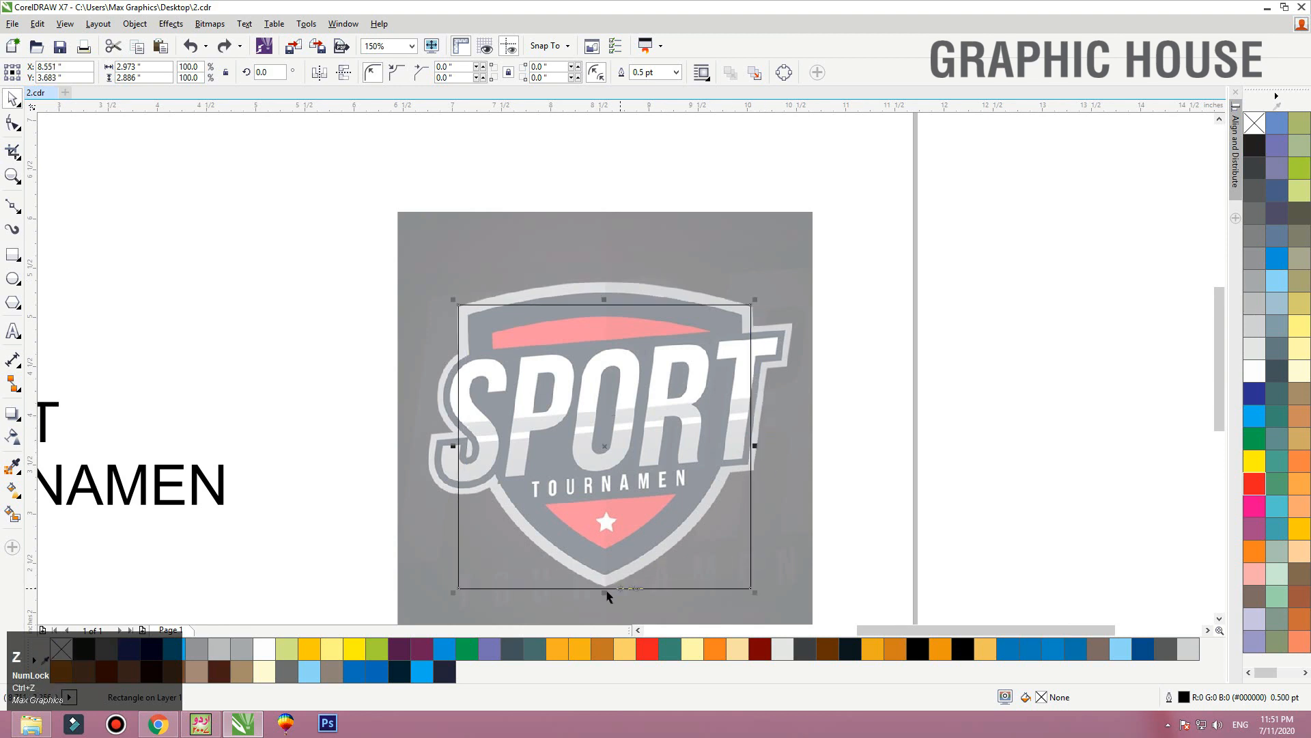
Raise the rectangle's bottom edge to the shield's lower tip, making it about 2.87 inches high
left_click(606, 593)
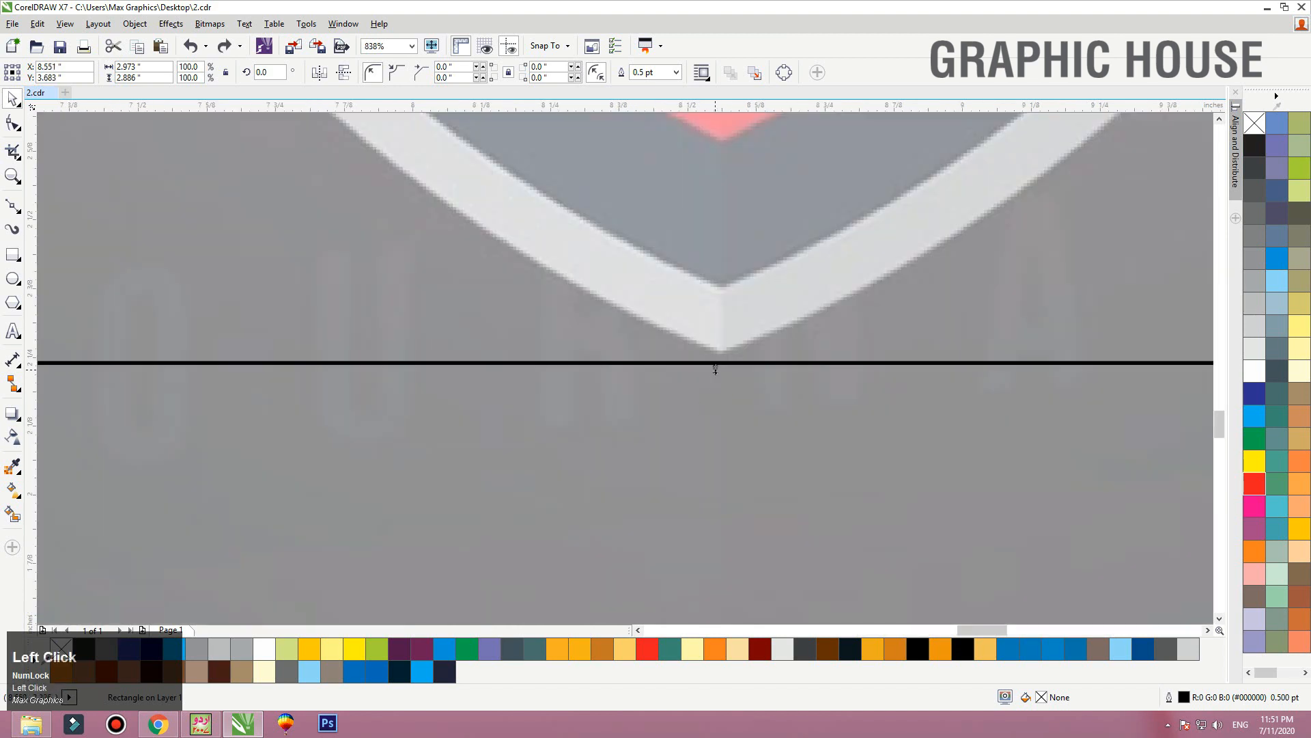
left_click_drag(716, 368, 727, 356)
key("shift+F2")
scroll(732, 341, "down", 1)
key("F2")
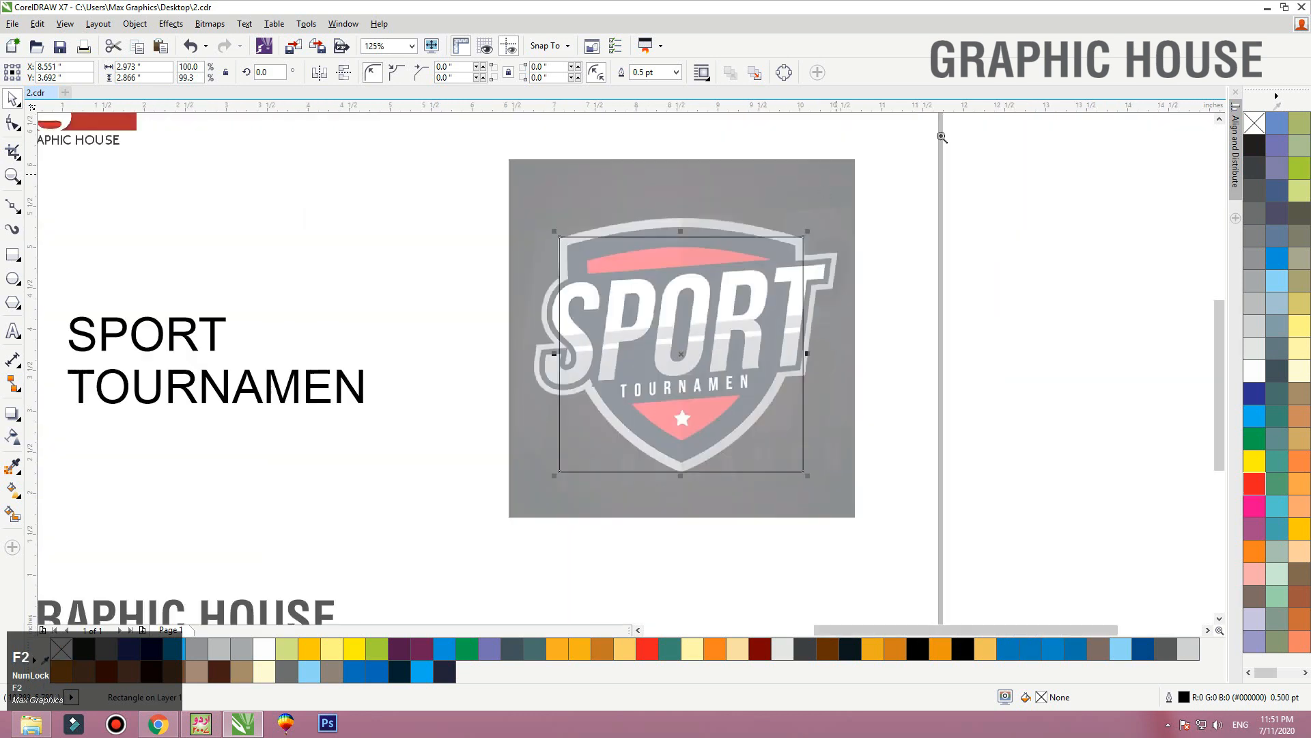
left_click_drag(942, 137, 482, 469)
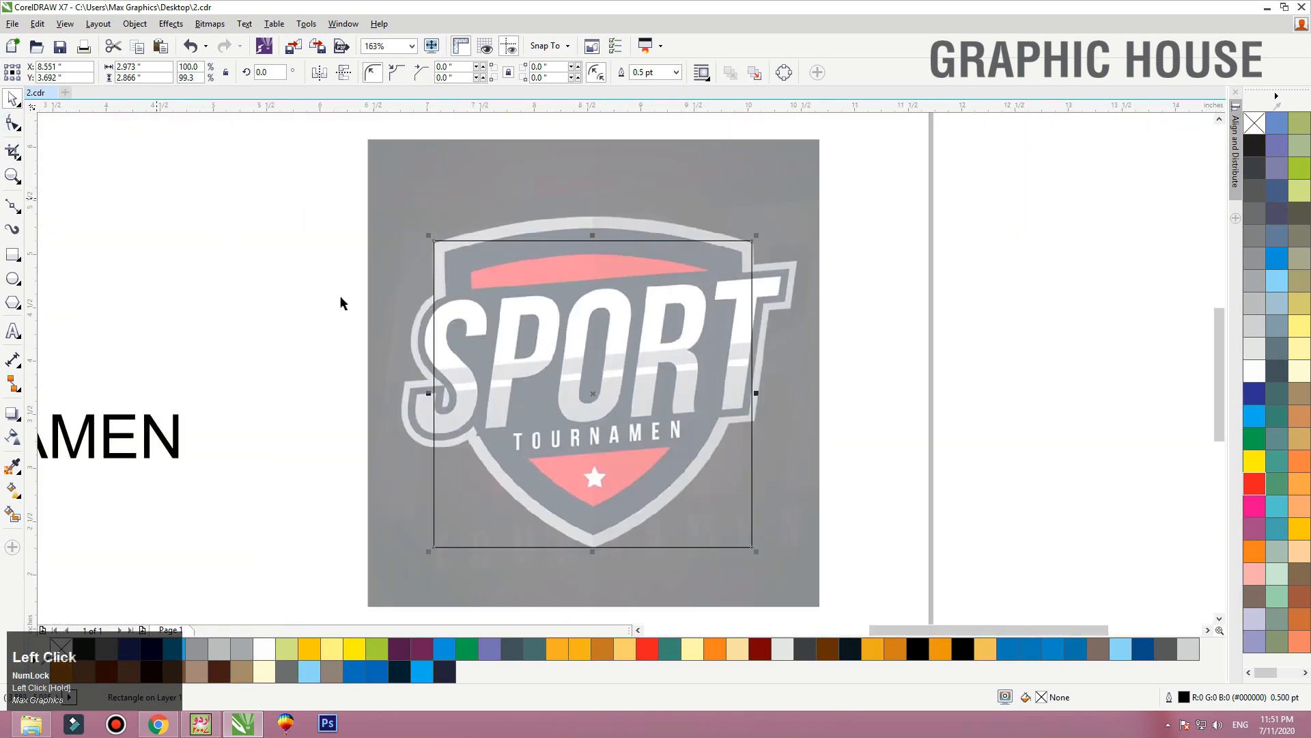
Convert the rectangle to curves and bring both lower corner nodes together at the shield's bottom tip
key("ctrl+q")
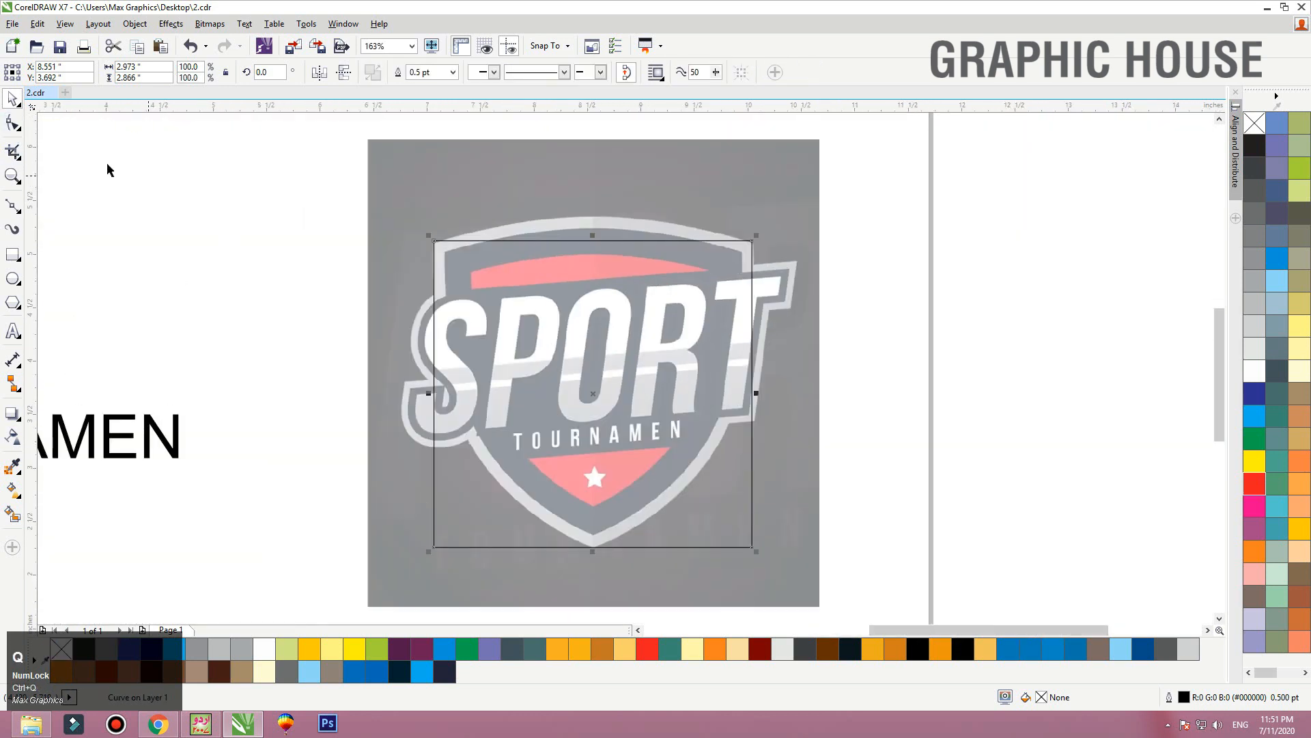
left_click(12, 123)
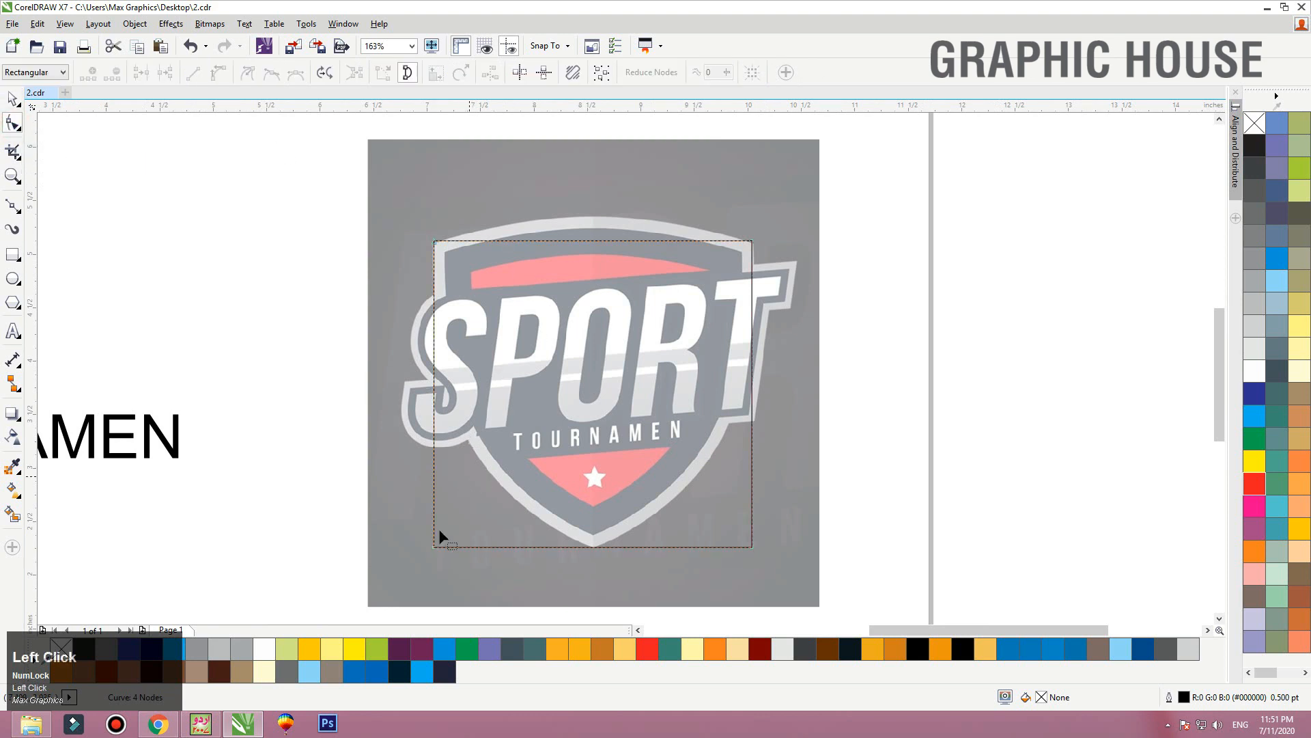
left_click_drag(431, 547, 670, 547)
left_click_drag(752, 546, 596, 549)
Convert all the outline's segments to curves and bend the top and both sides to follow the shield's outer edge
left_click_drag(811, 194, 306, 571)
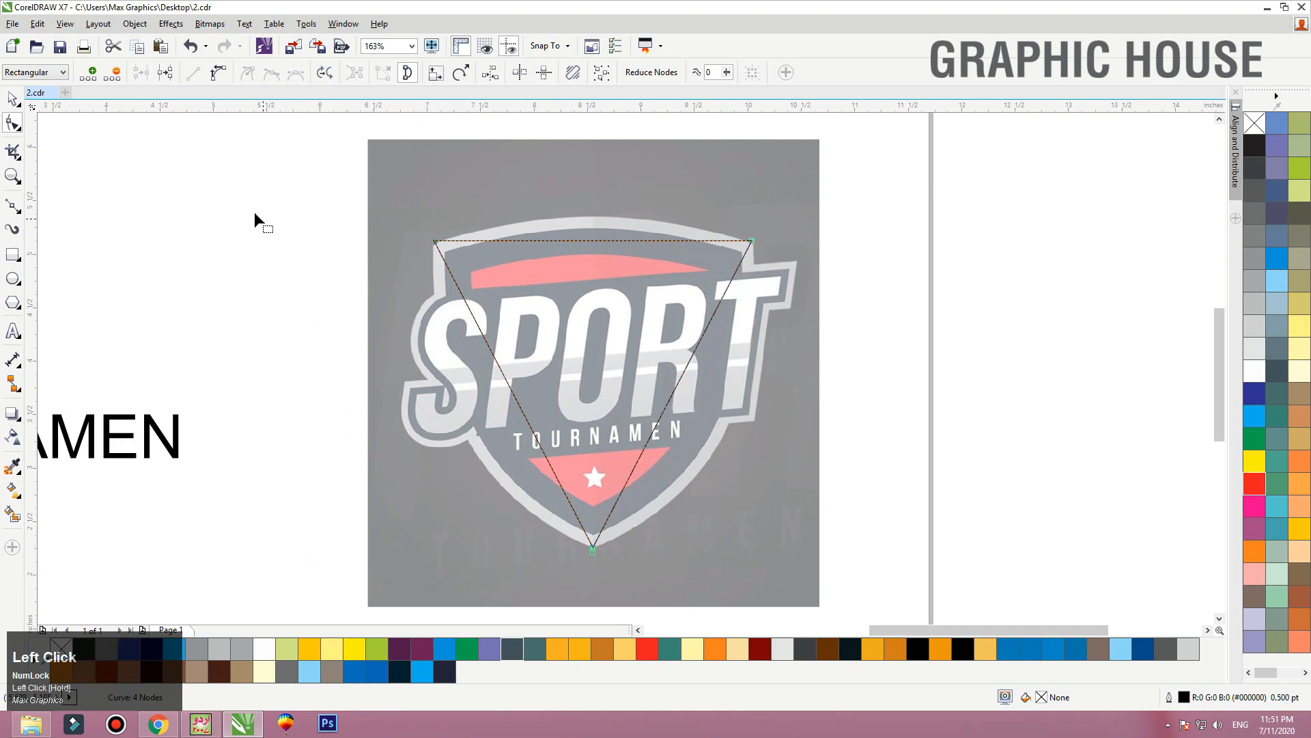
left_click(216, 80)
left_click_drag(598, 242, 593, 218)
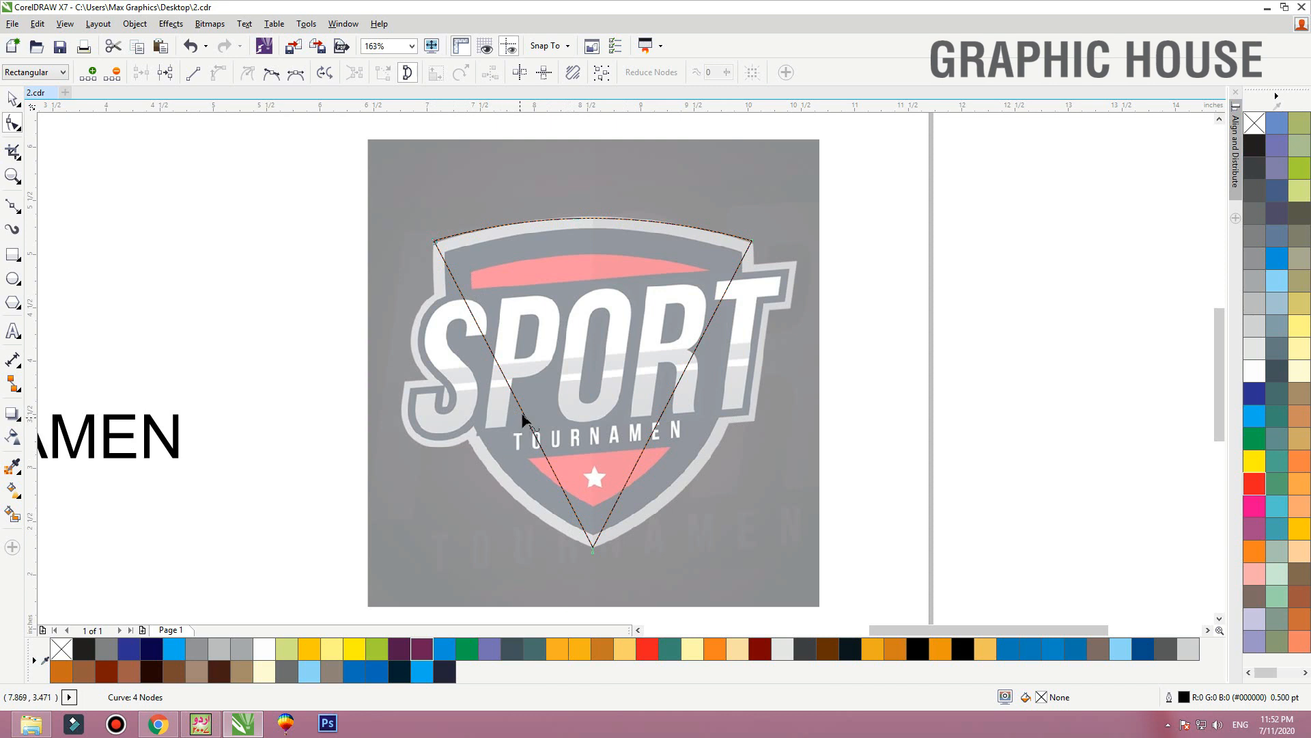
left_click_drag(521, 412, 472, 444)
left_click_drag(688, 358, 744, 408)
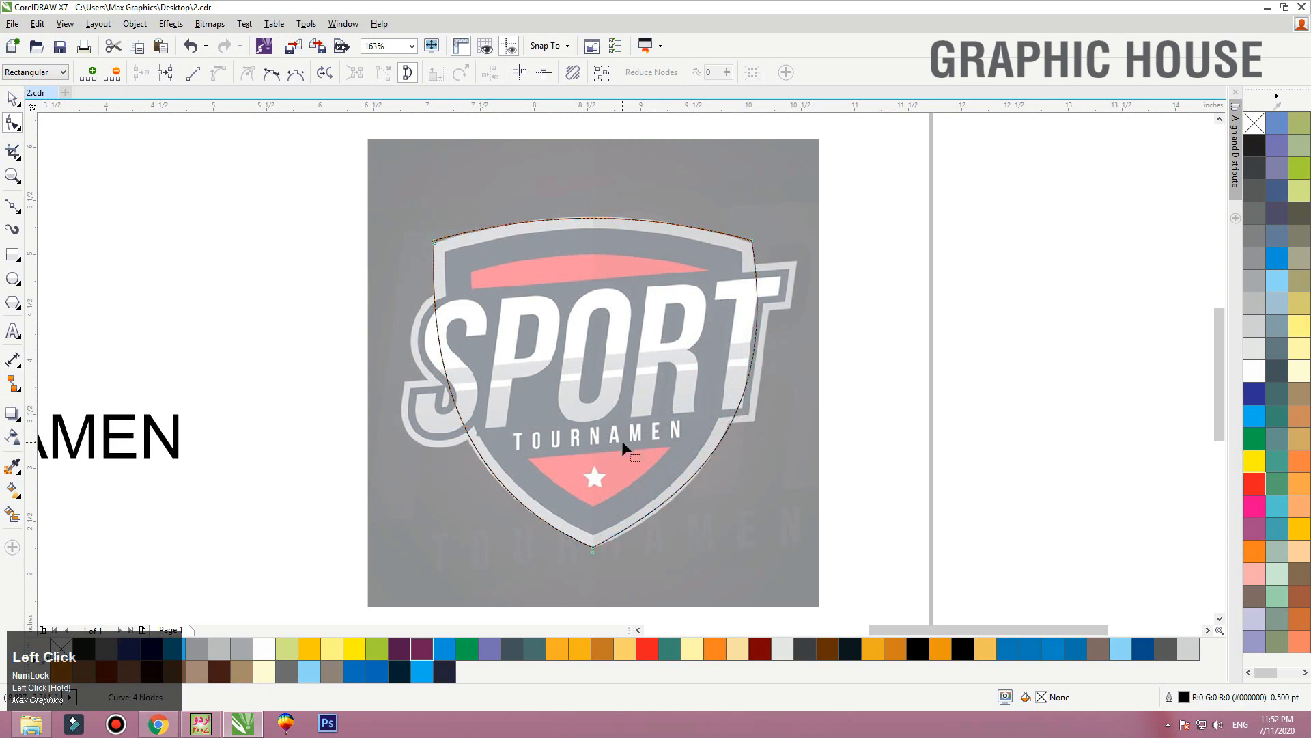
key("space")
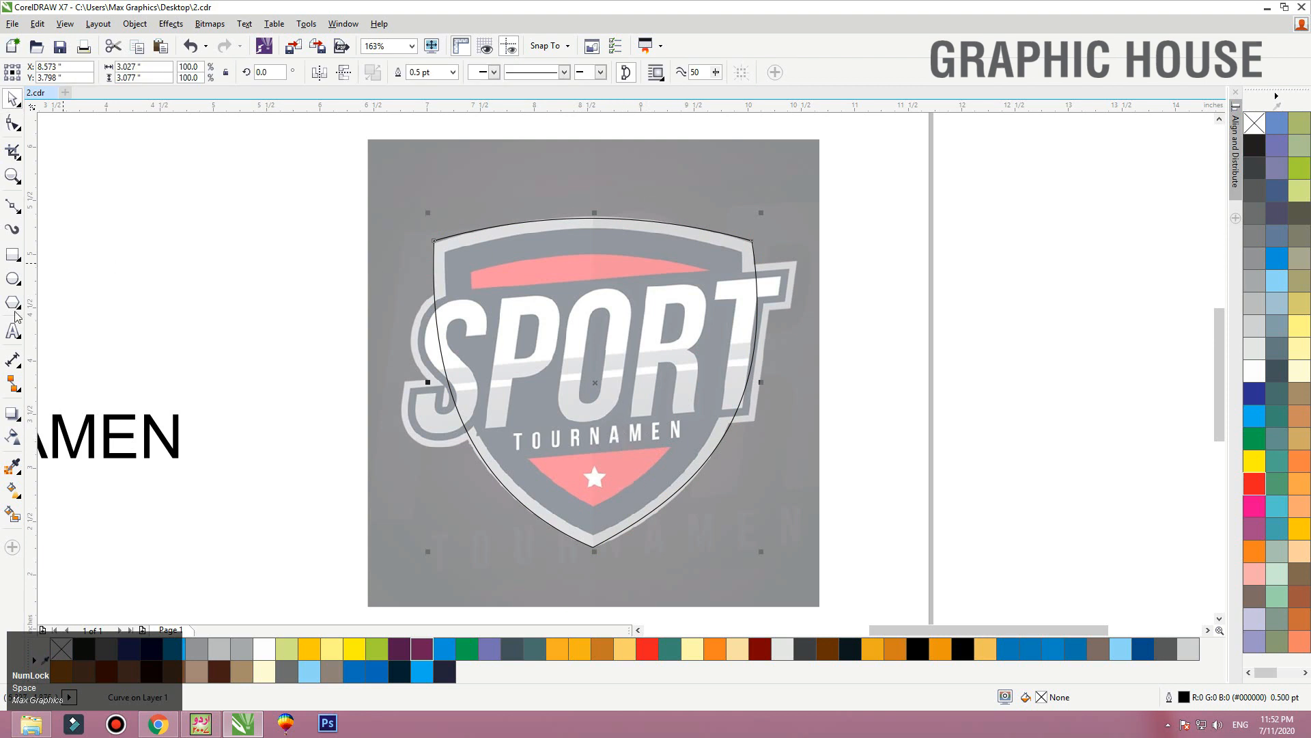
Trim away the right half of the shield outline with a rectangle starting at its vertical centre line, and delete that rectangle
left_click(12, 254)
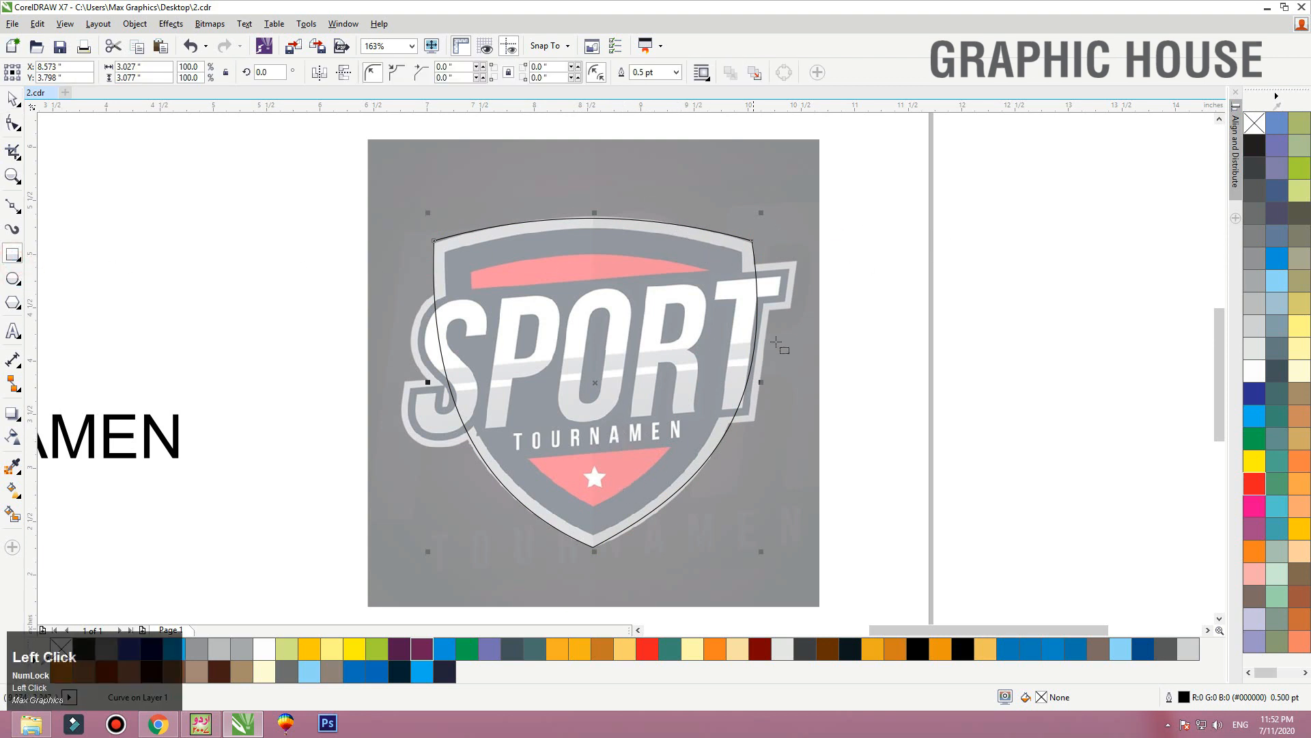
left_click_drag(912, 174, 594, 562)
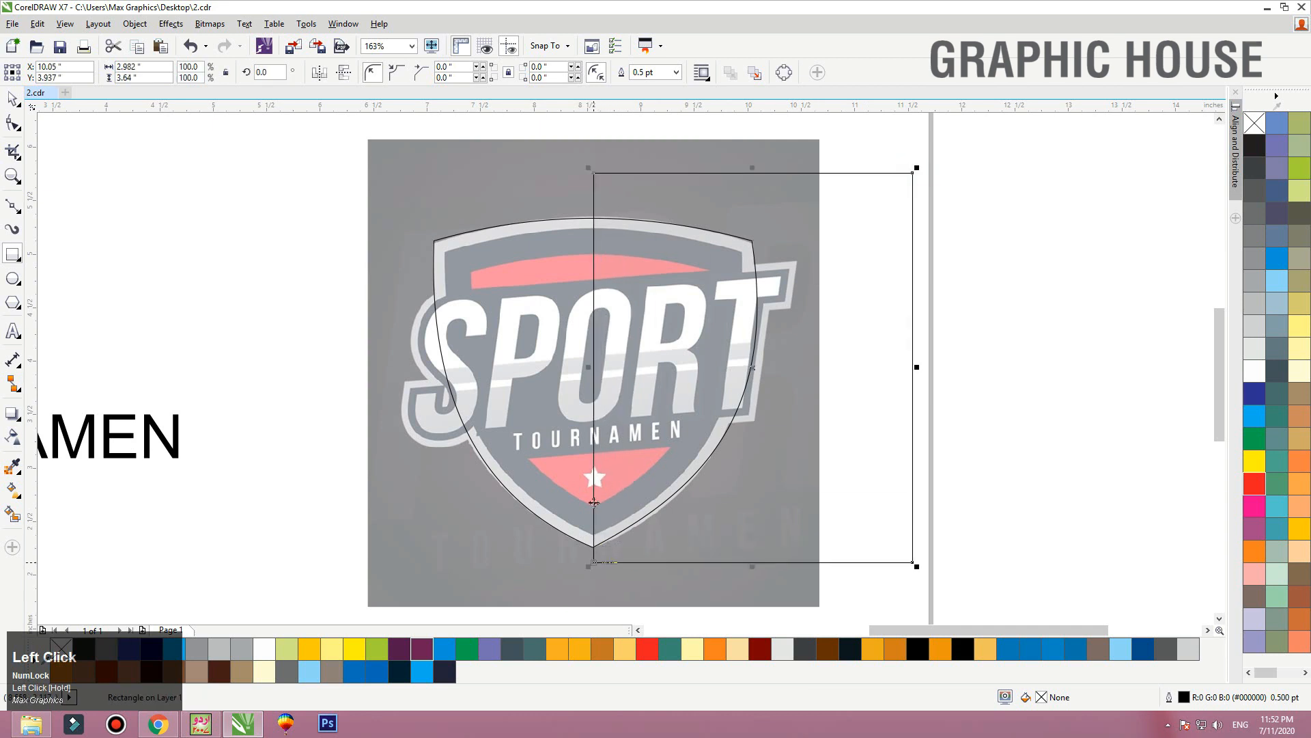
key("space")
left_click(563, 218, "shift")
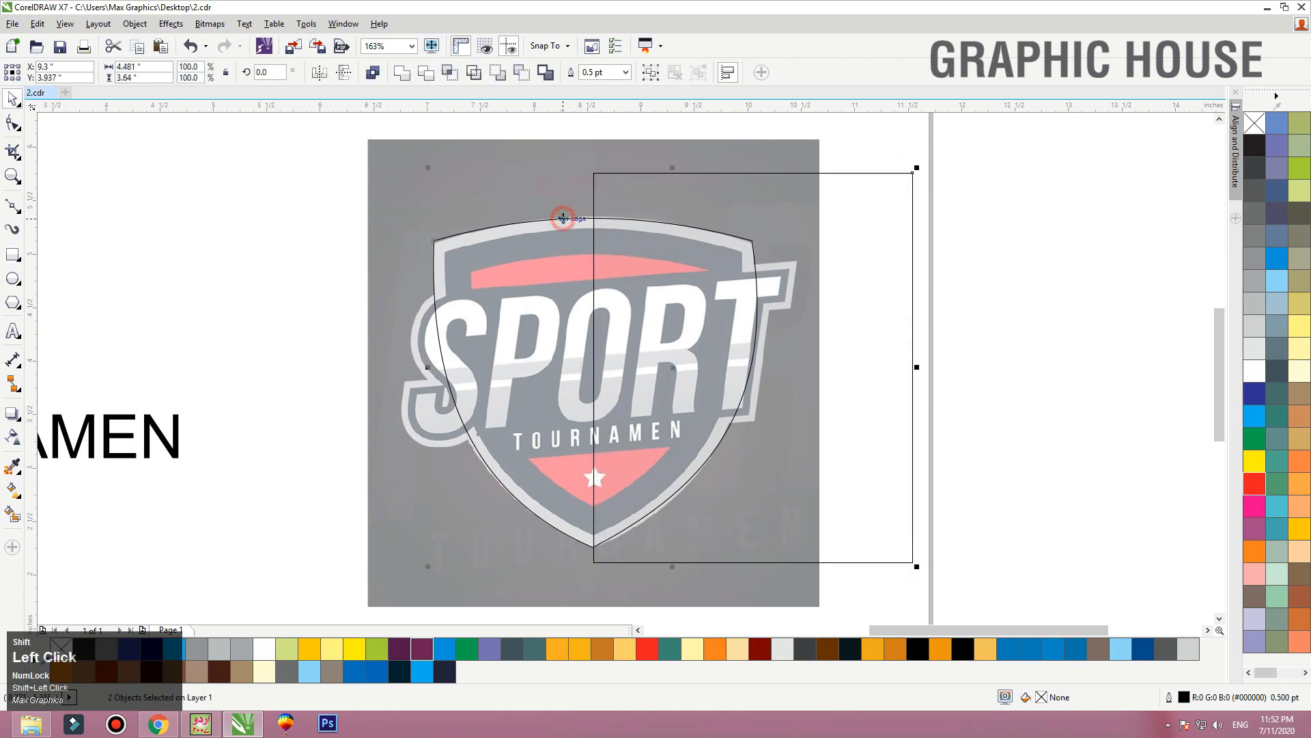
left_click(425, 79)
left_click(898, 172)
key("Delete")
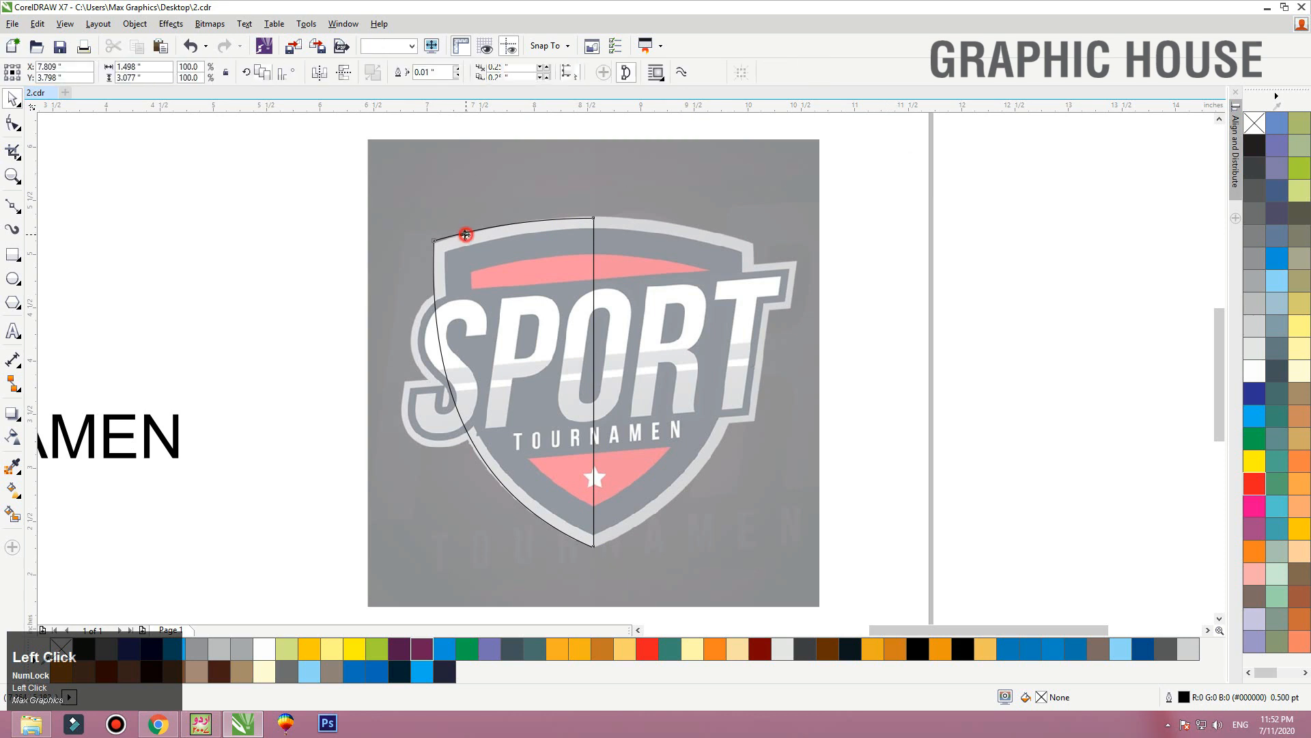
Mirror a copy of the left half shield to the right side and weld both halves into one symmetrical outline
left_click(464, 235)
left_click_drag(465, 385, 707, 385)
right_click(711, 381)
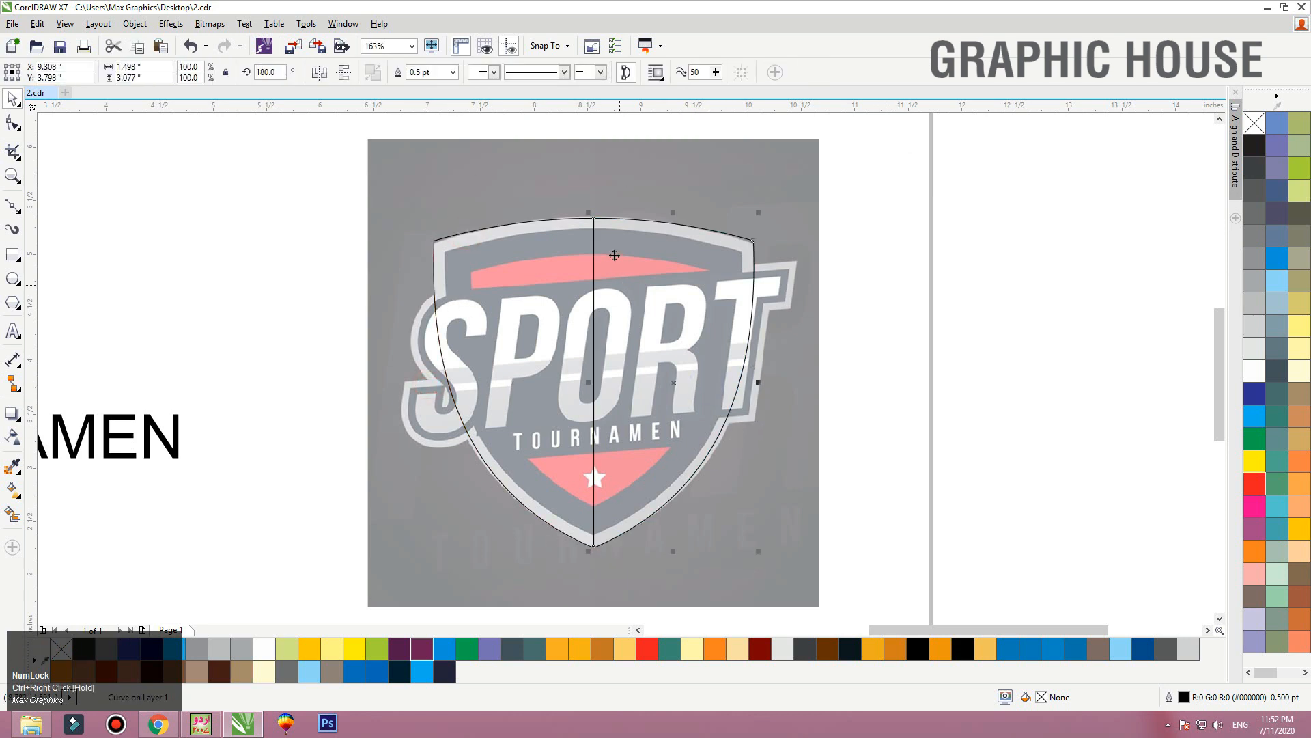
left_click(574, 222, "shift")
left_click(405, 72)
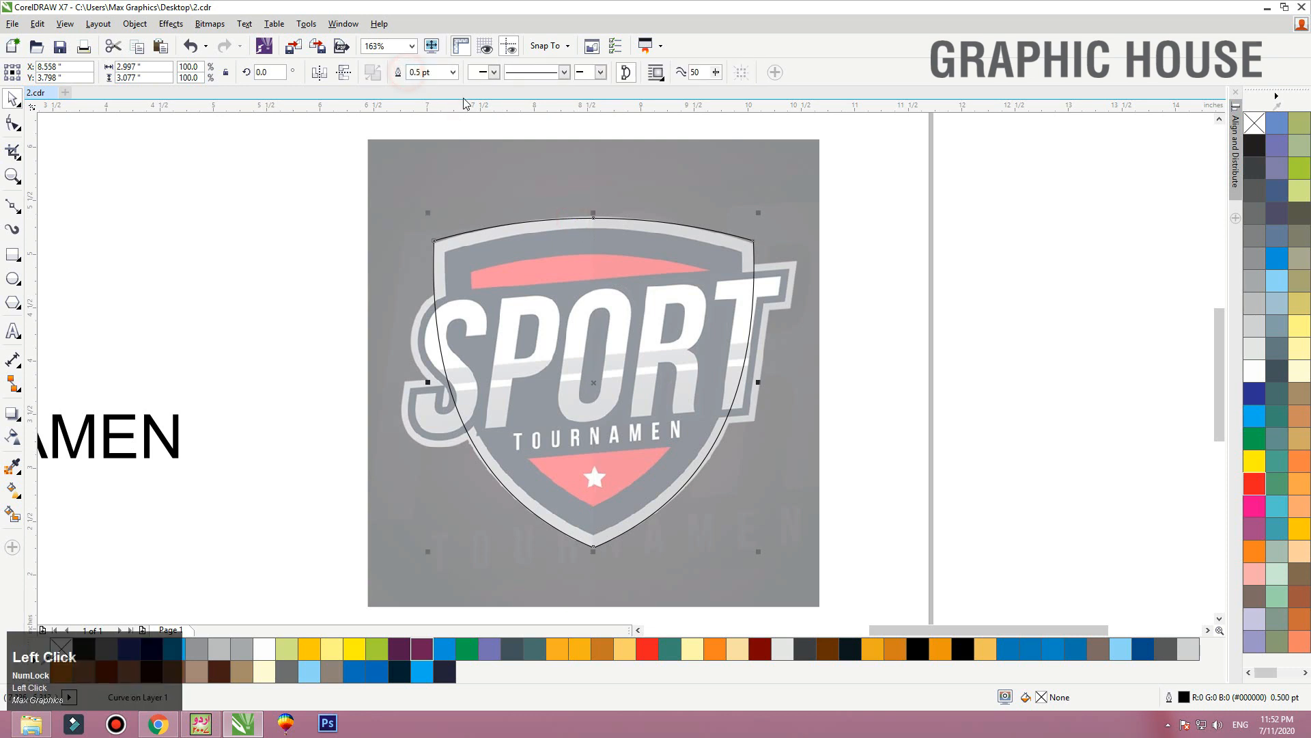
key("F10")
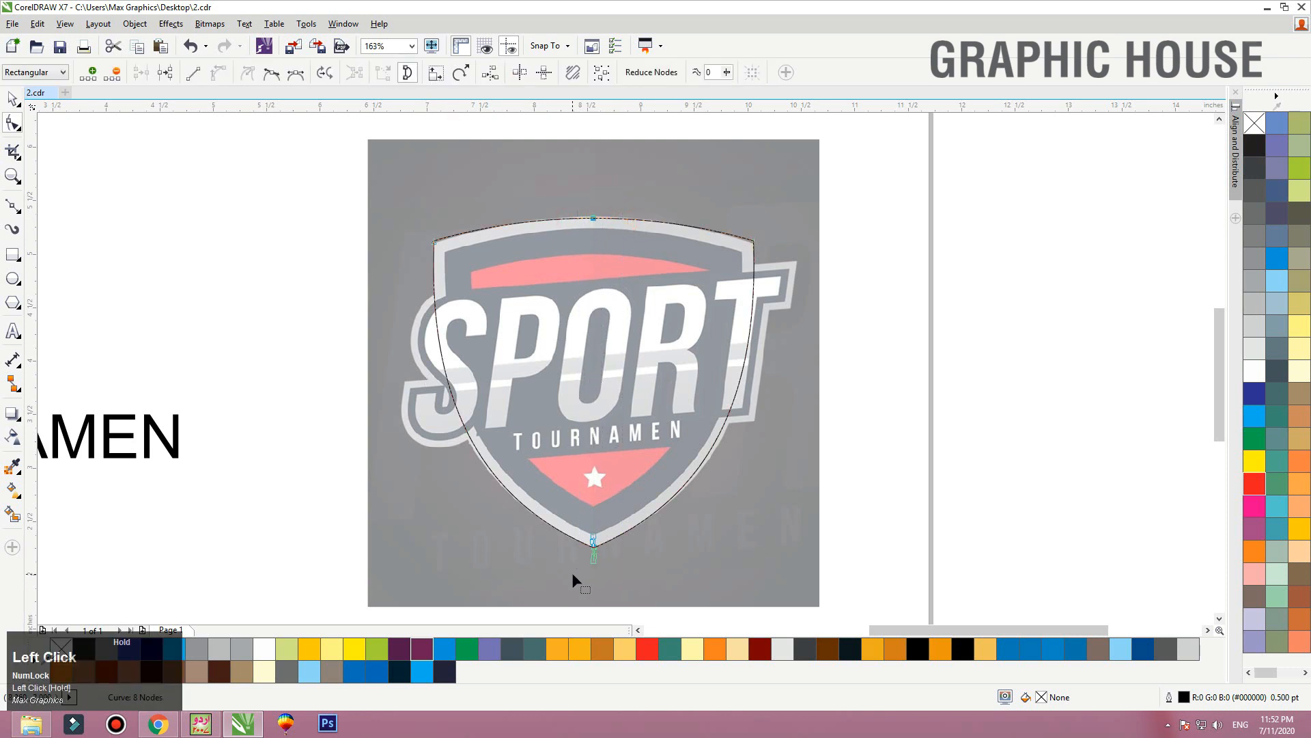
key("ctrl+z")
left_click(608, 181)
key("space")
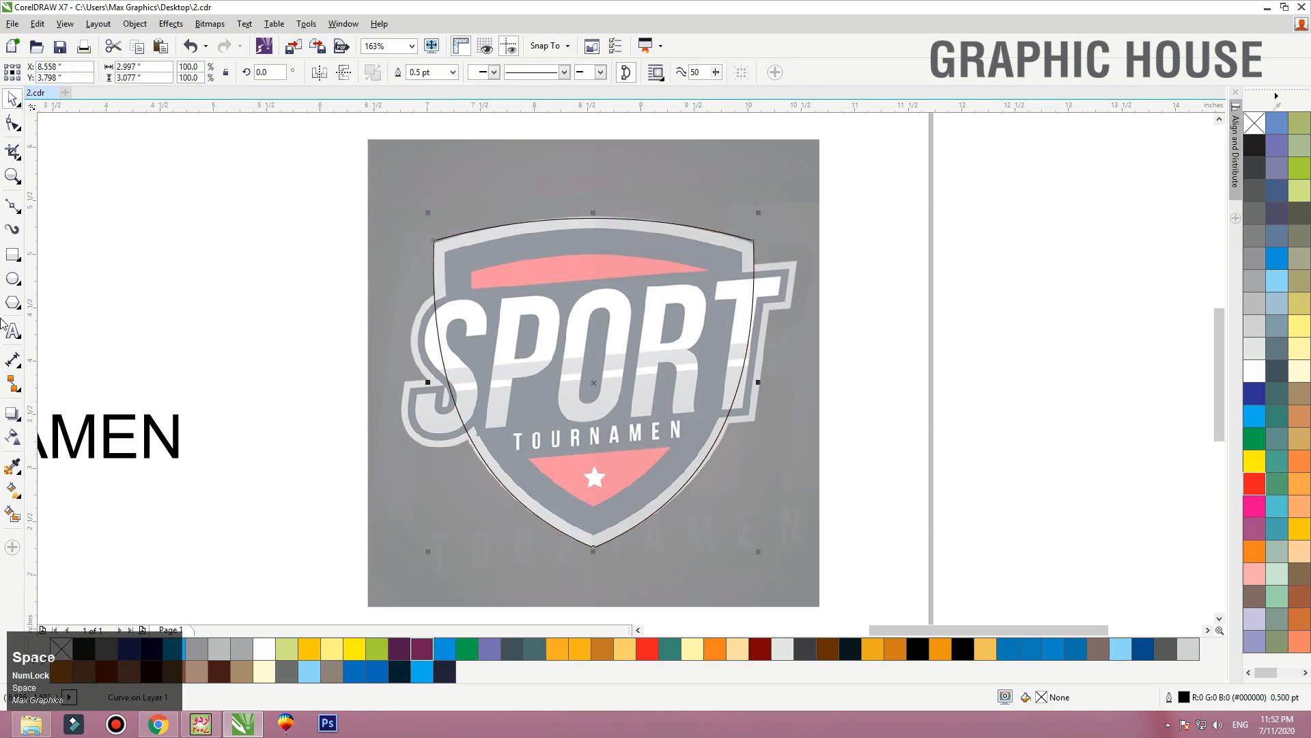
Add a one-step inside contour to the shield outline with an offset of about 0.113 inch, matching the badge's border
left_click(15, 415)
left_click(54, 431)
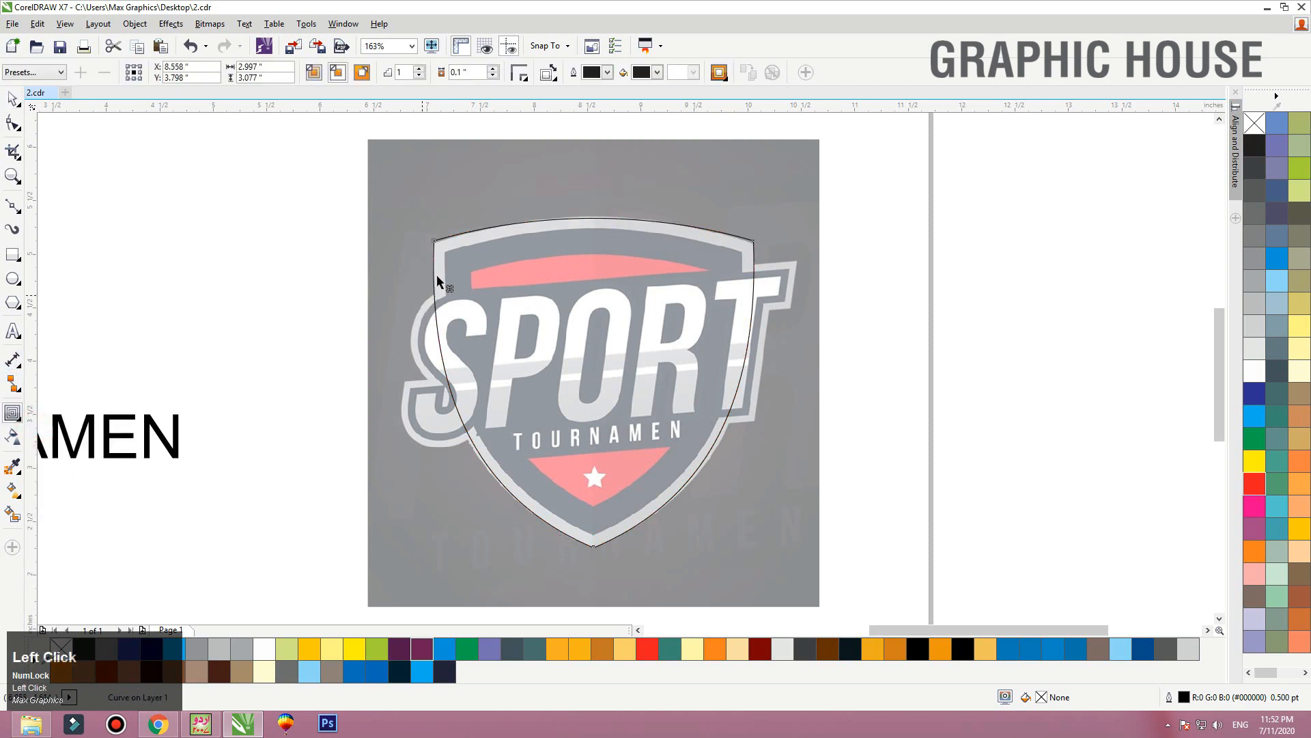
left_click_drag(441, 250, 443, 254)
key("space")
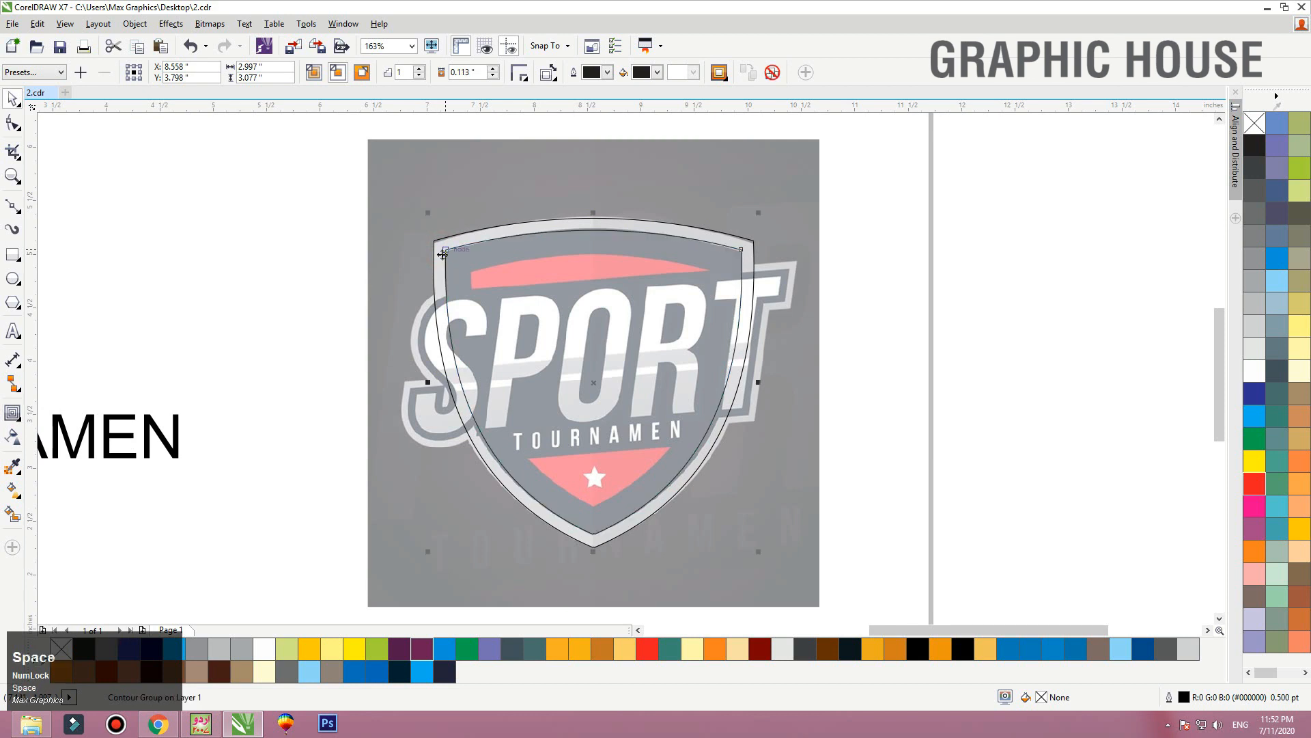
Move the double shield outline to the right of the badge image and copy its inner outline back onto the reference shield
left_click_drag(638, 386, 1095, 386)
left_click(983, 156)
left_click(980, 239)
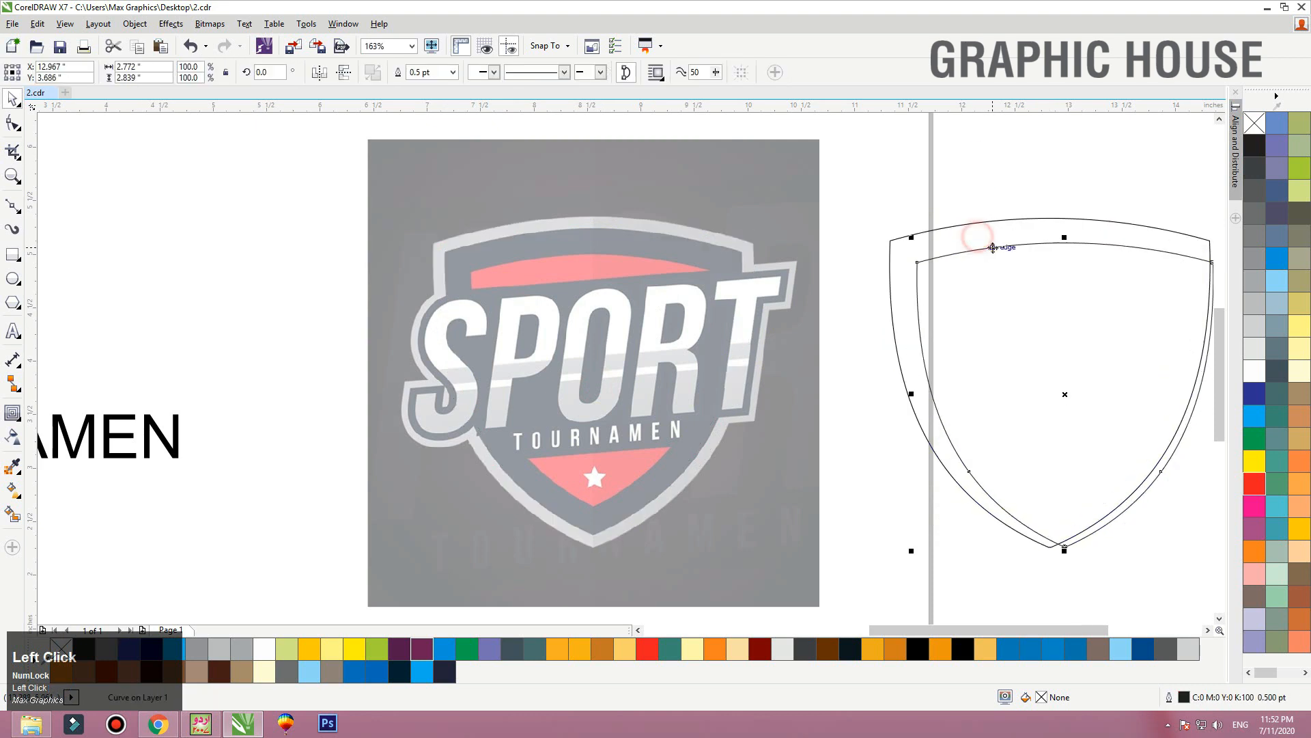
key("ctrl+z")
left_click_drag(980, 237, 526, 260)
right_click(526, 260, "ctrl")
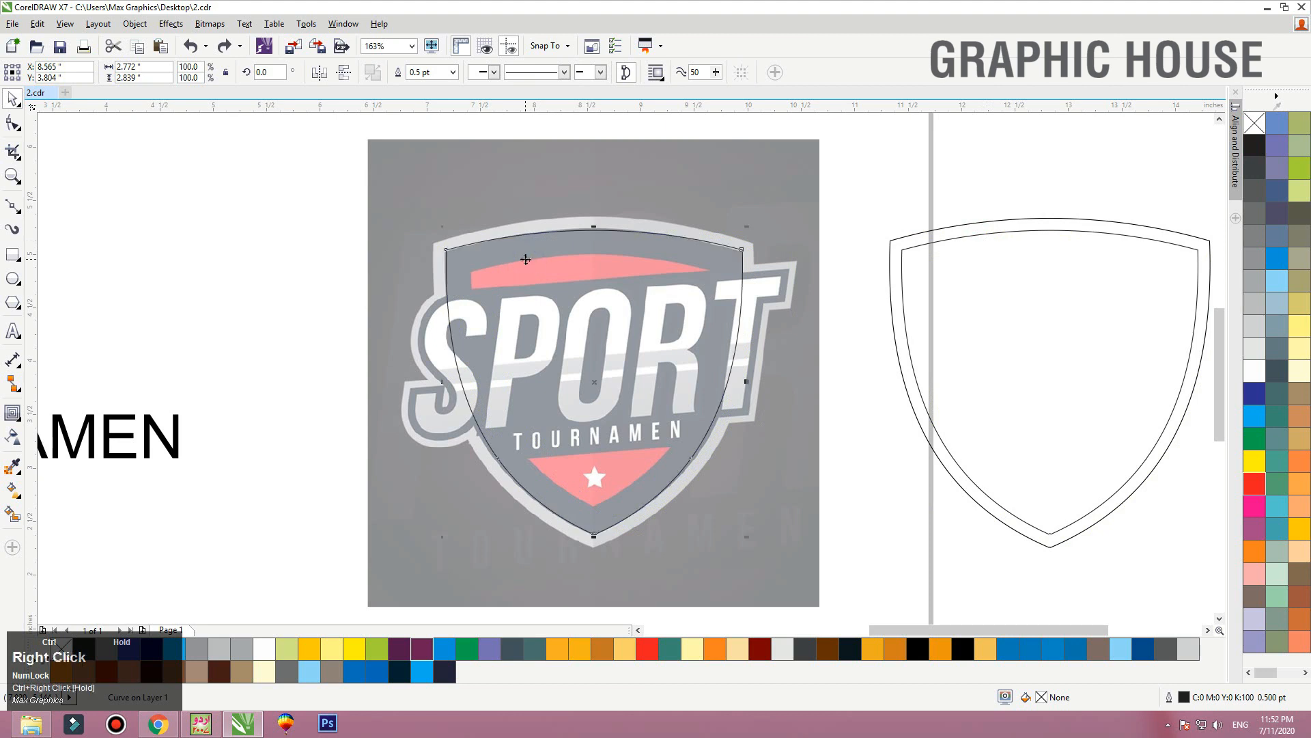
Add an inside contour offset about 0.258 inch to the copied shield on the reference, break it apart and delete the outer curve
left_click(13, 414)
left_click_drag(594, 231, 490, 265)
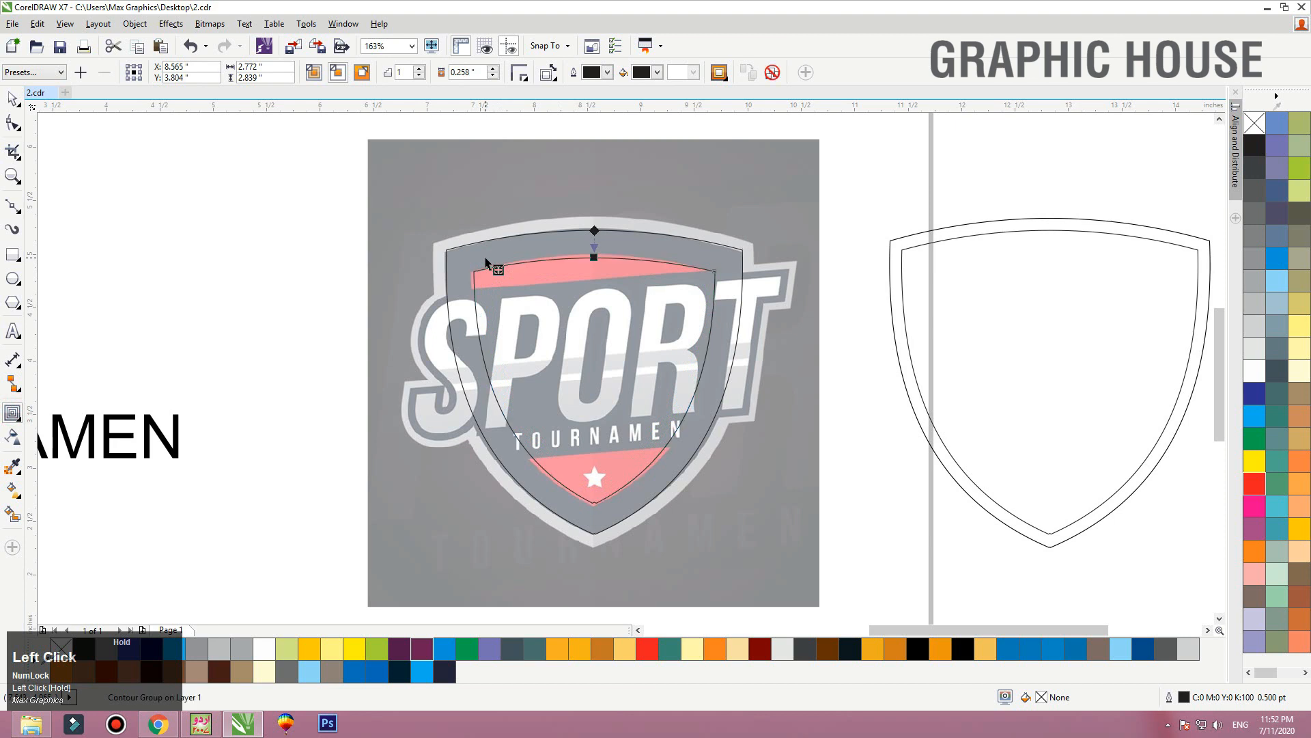
key("space")
left_click(212, 223)
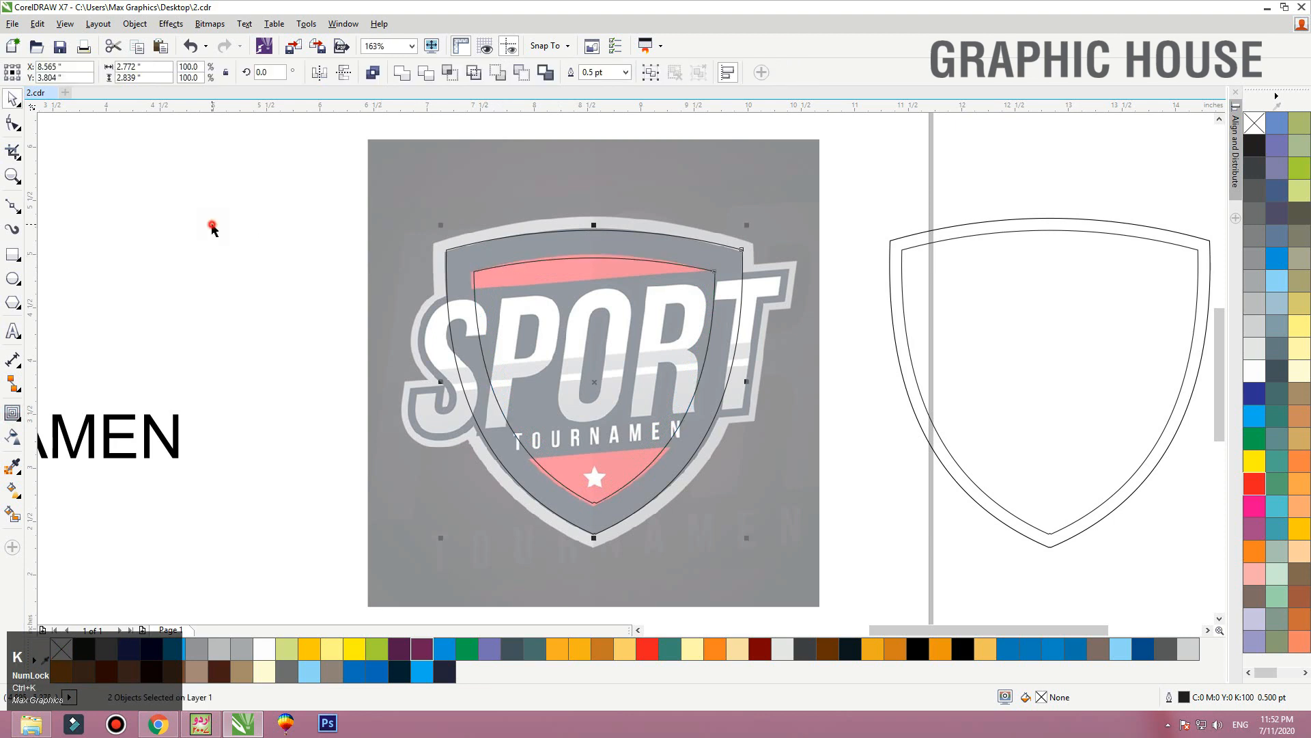
left_click(450, 250)
key("Delete")
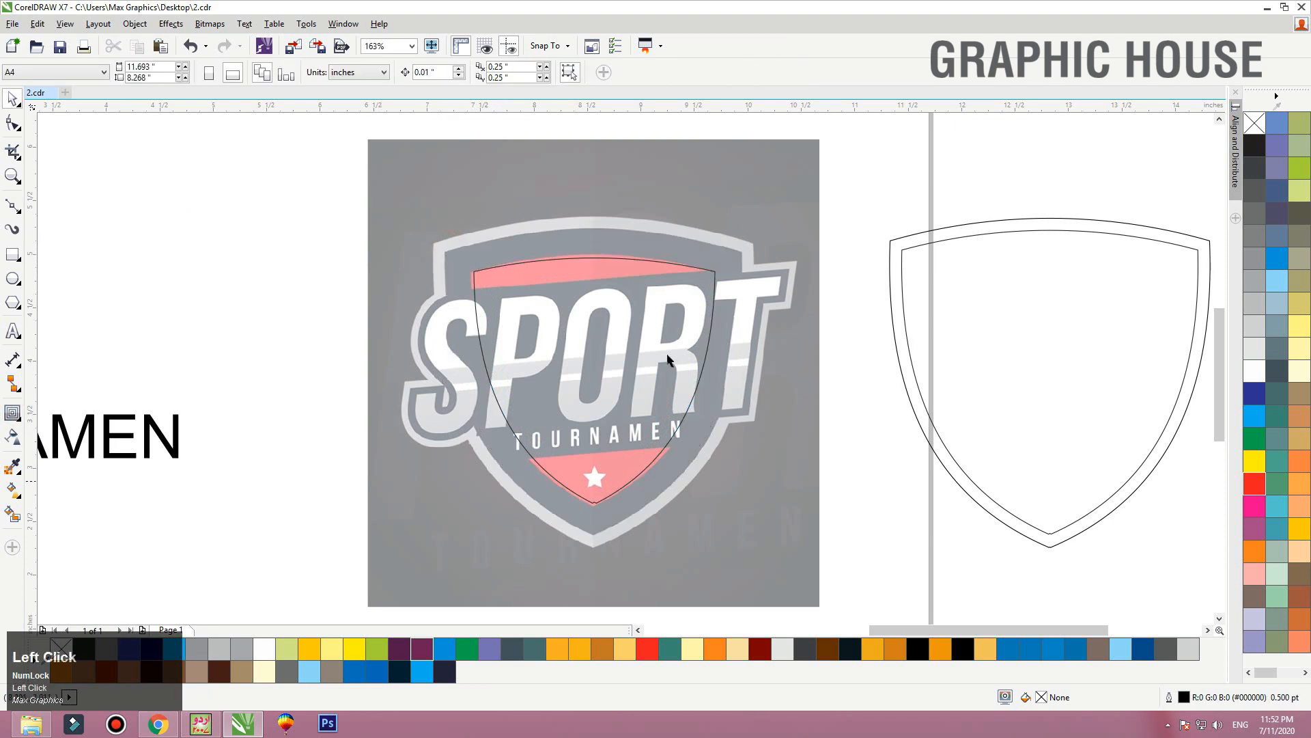
Draw a closed Bézier polygon over the SPORT TOURNAMEN lettering, following the slanted edges of the upper and lower red panels
left_click(18, 211)
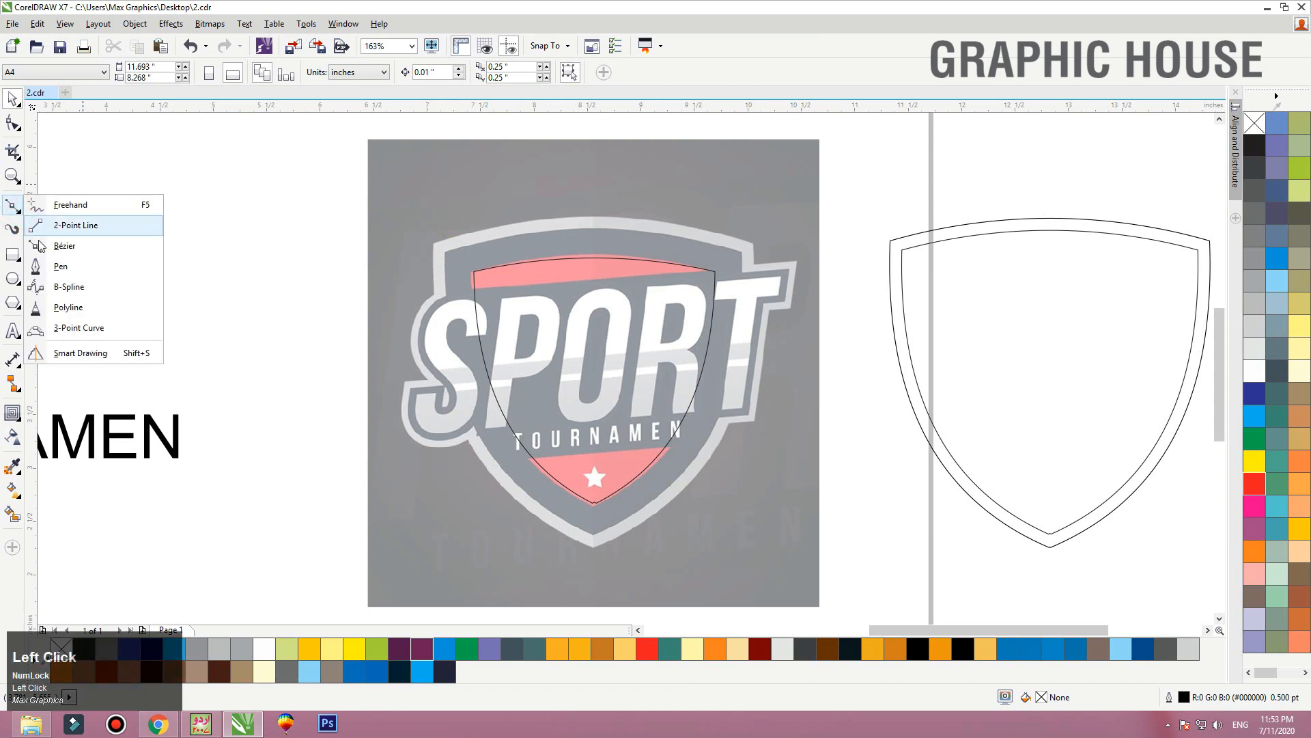
left_click(75, 247)
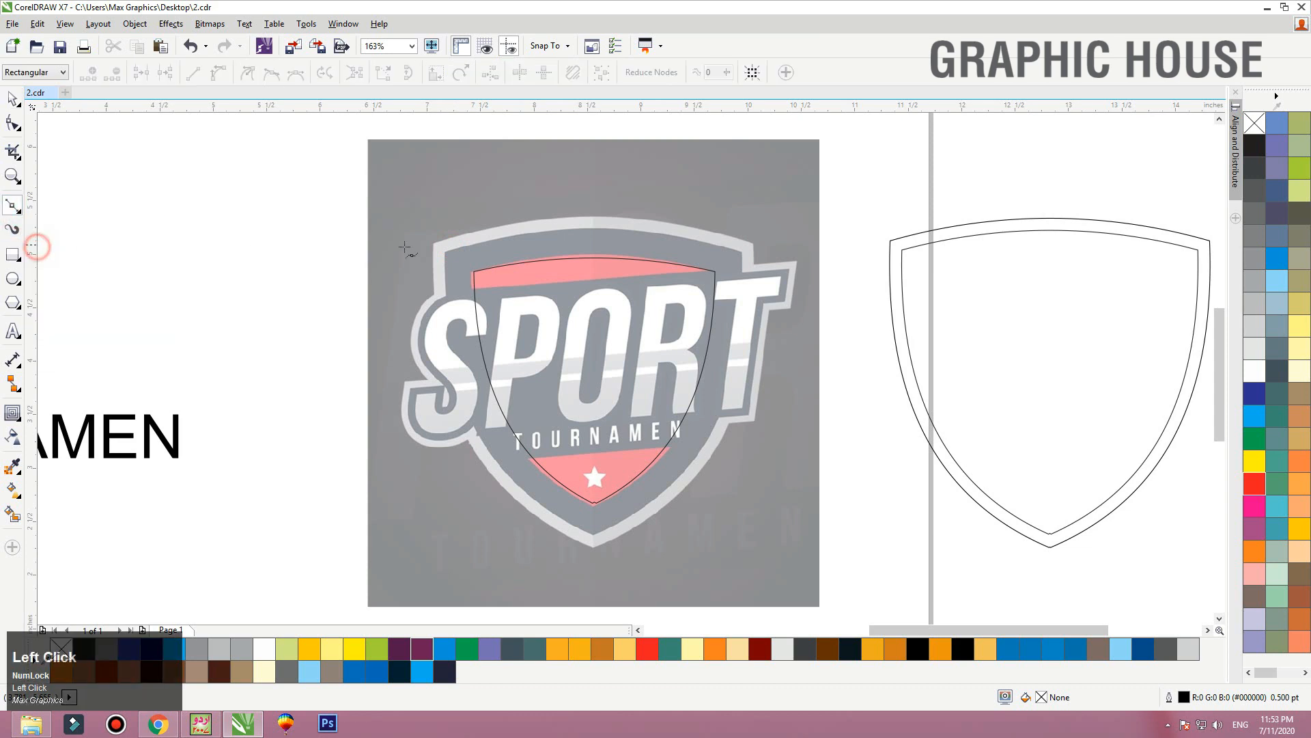
left_click(327, 308)
left_click(474, 289)
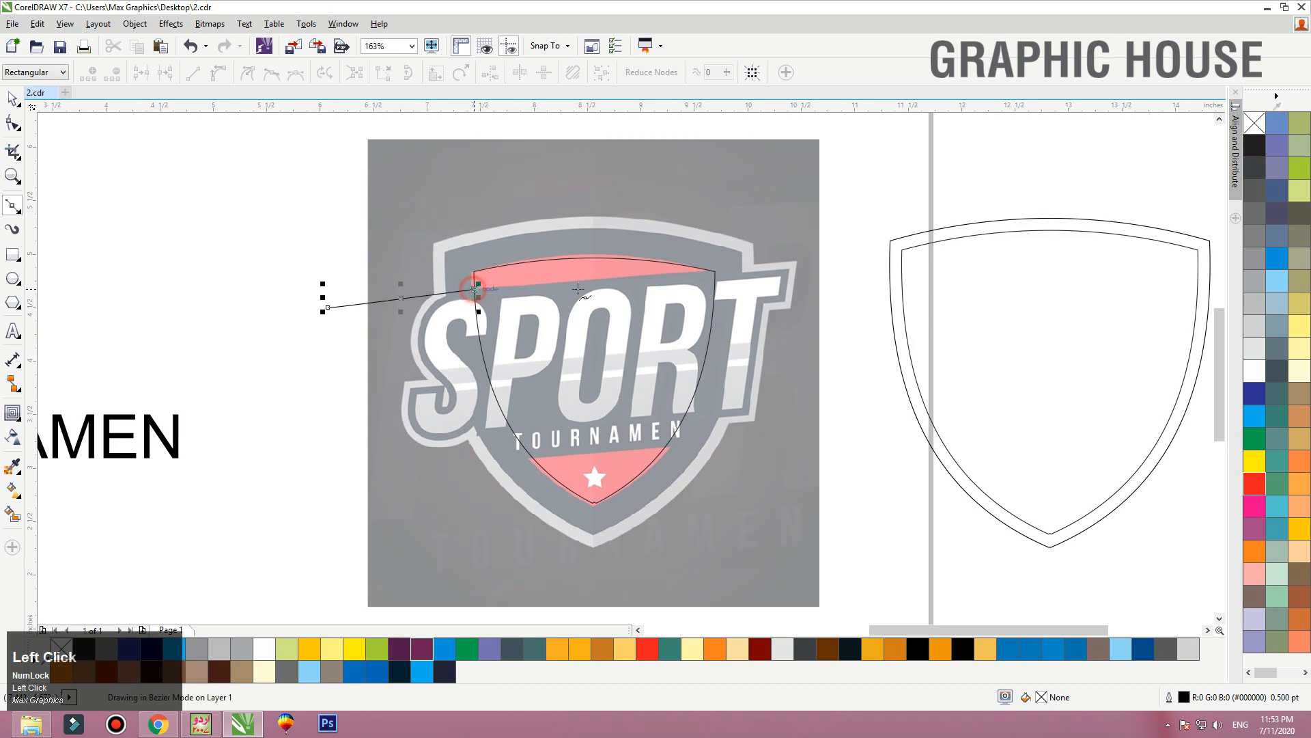
left_click(715, 270)
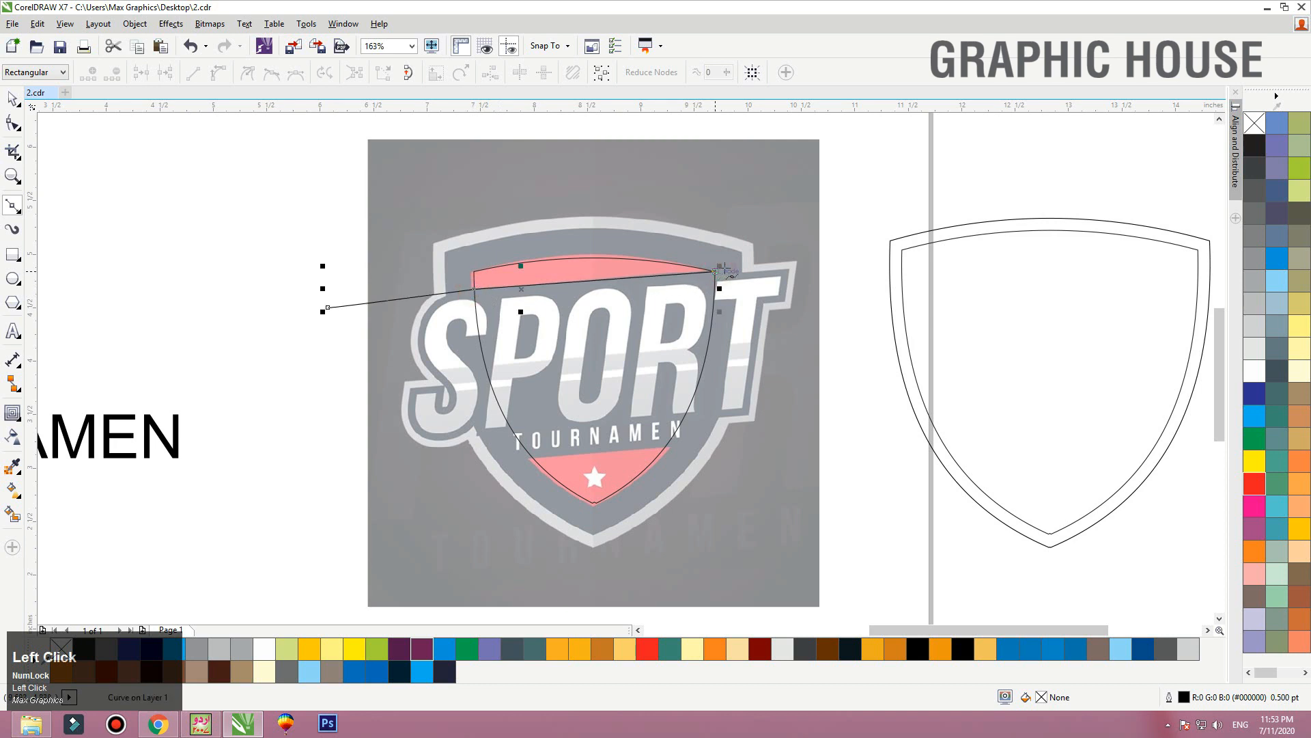
left_click(759, 266)
left_click(759, 375)
left_click(751, 420)
left_click(738, 446)
left_click(669, 442)
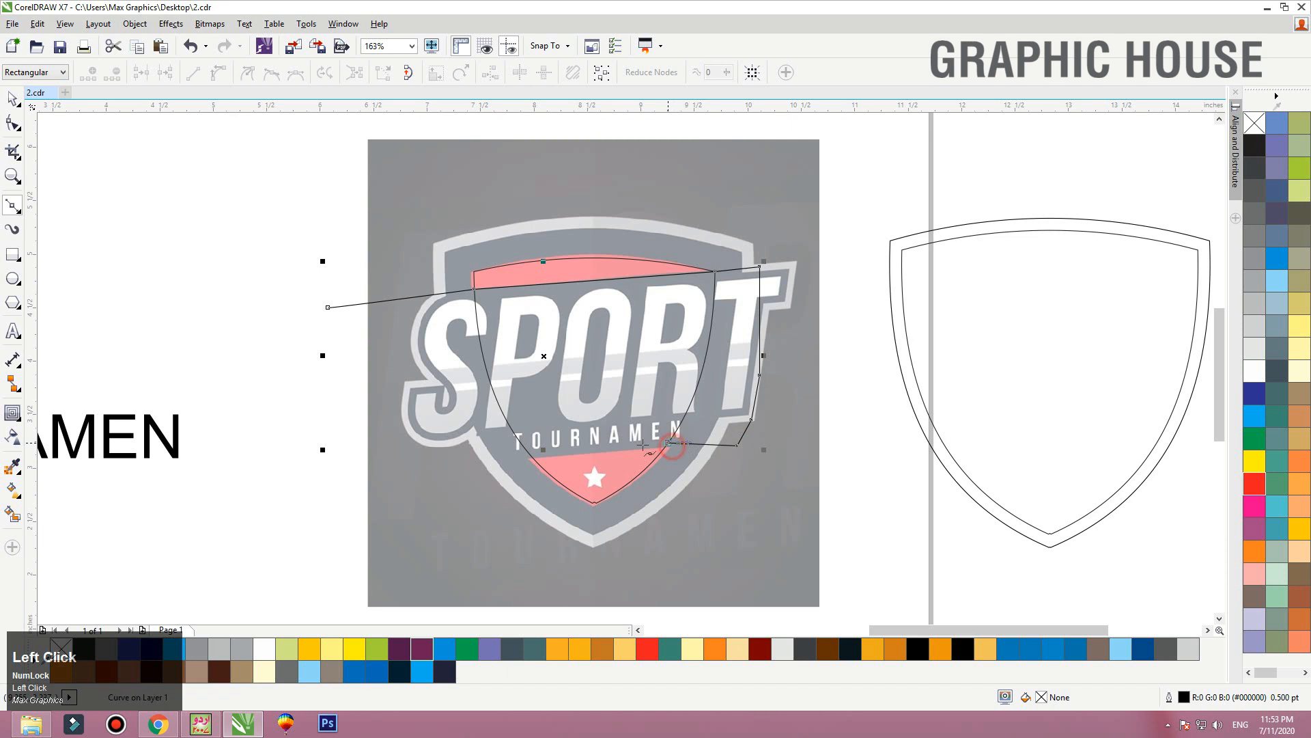
left_click(431, 468)
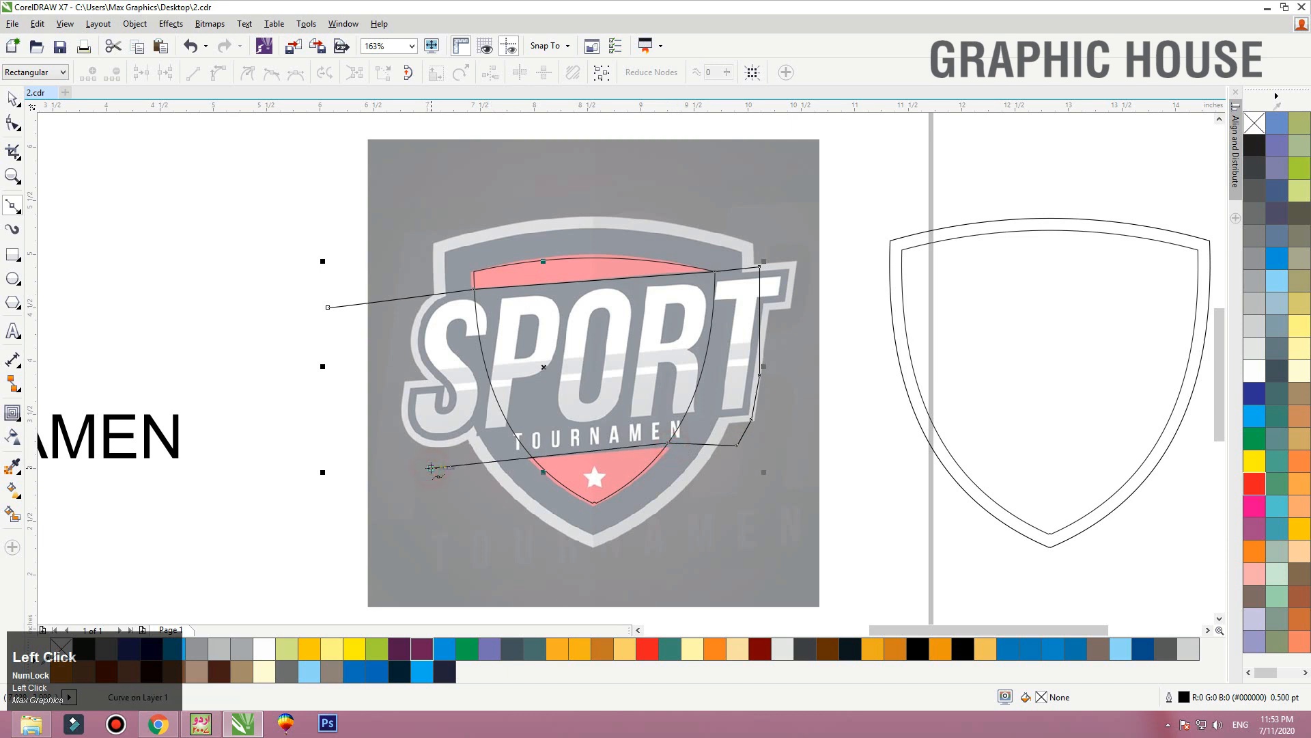
left_click(327, 308)
key("space")
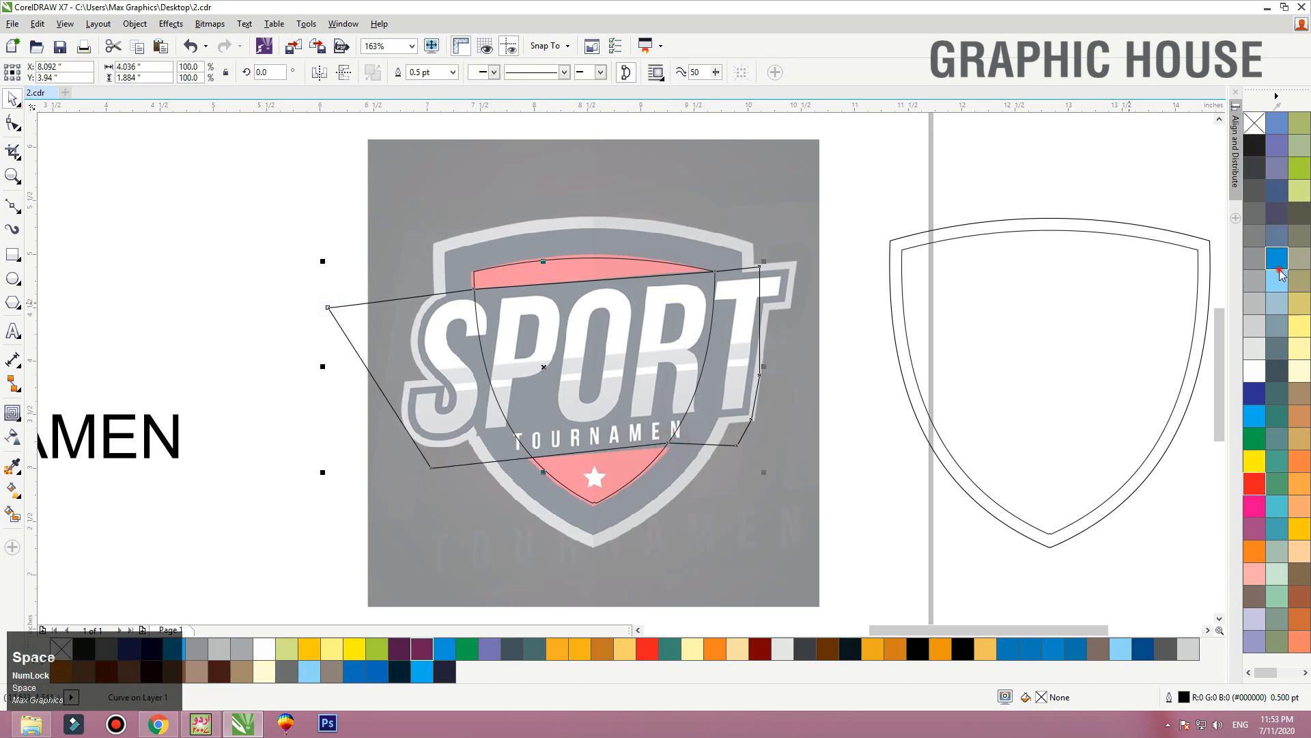
Fill the polygon blue without an outline, trim the small shield with it, and delete the polygon to leave the two panel shapes
left_click(1276, 259)
right_click(1254, 122)
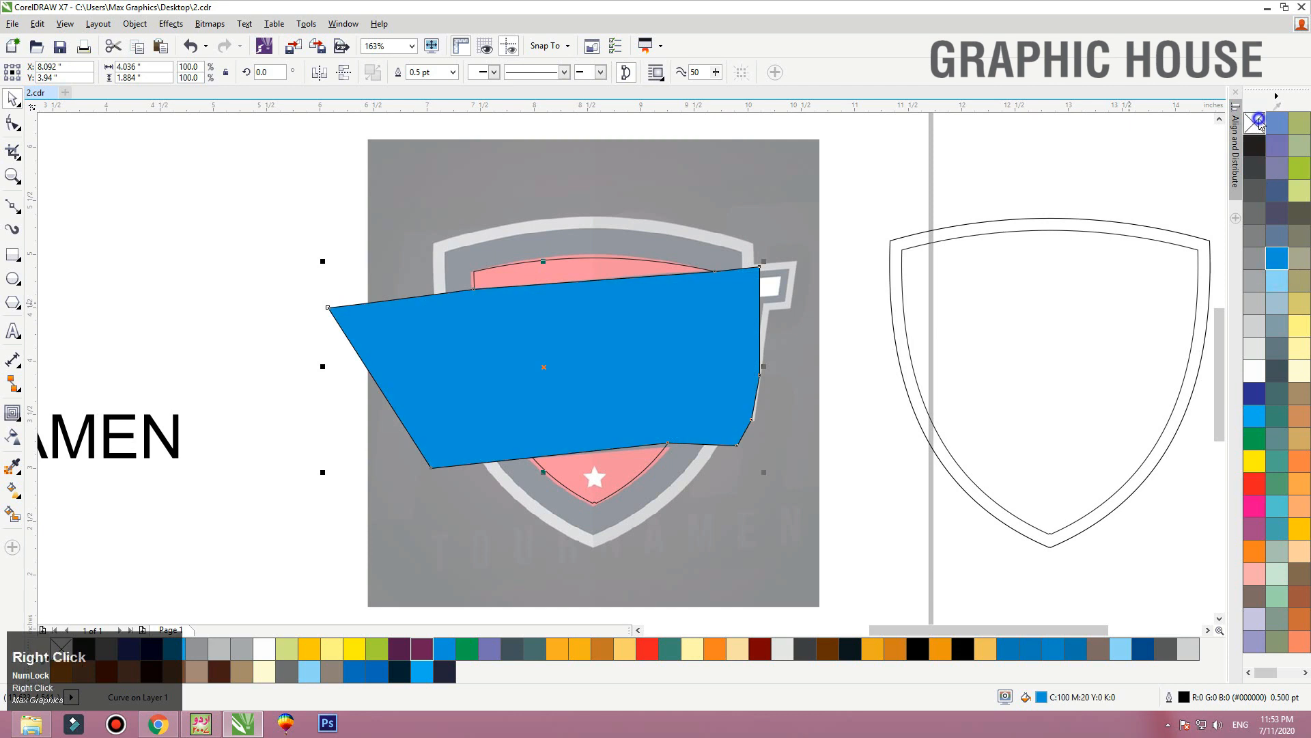
left_click(670, 268)
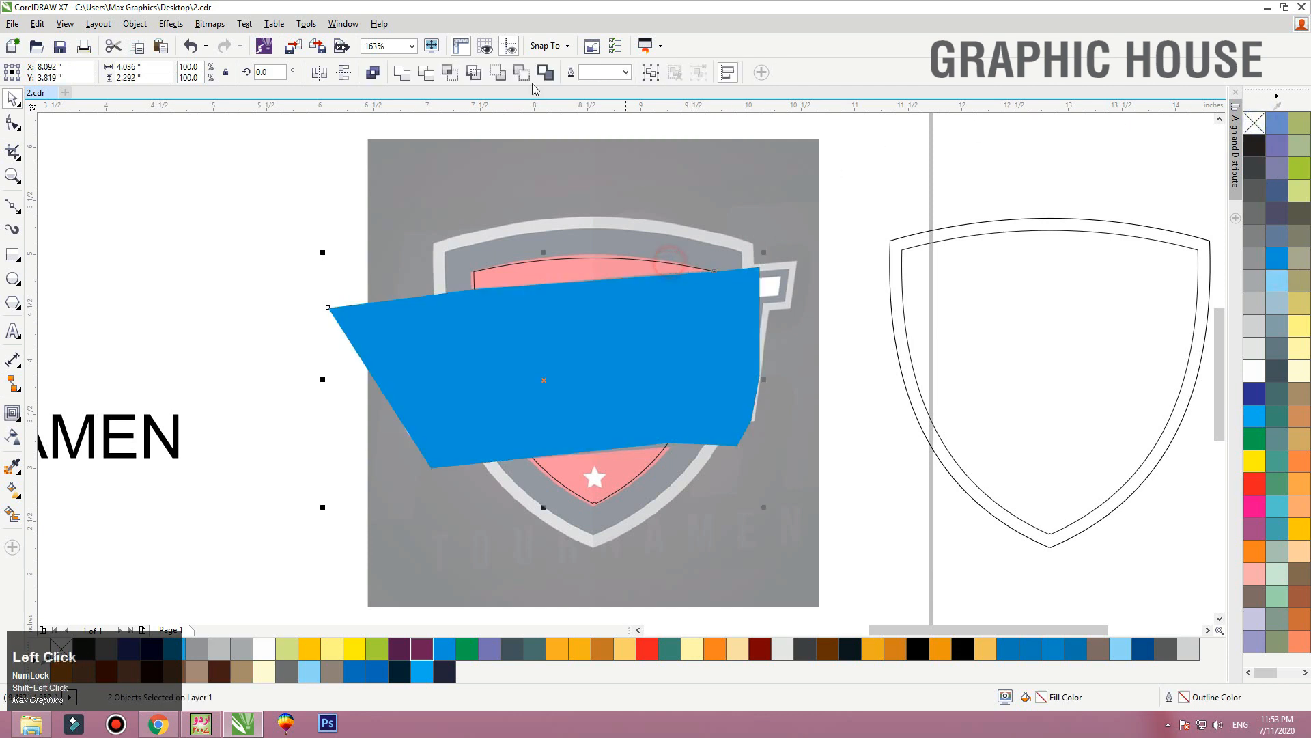
left_click(543, 327)
key("Delete")
Move the two panel shapes onto the double shield outline and centre them horizontally with its inner outline
left_click(562, 286)
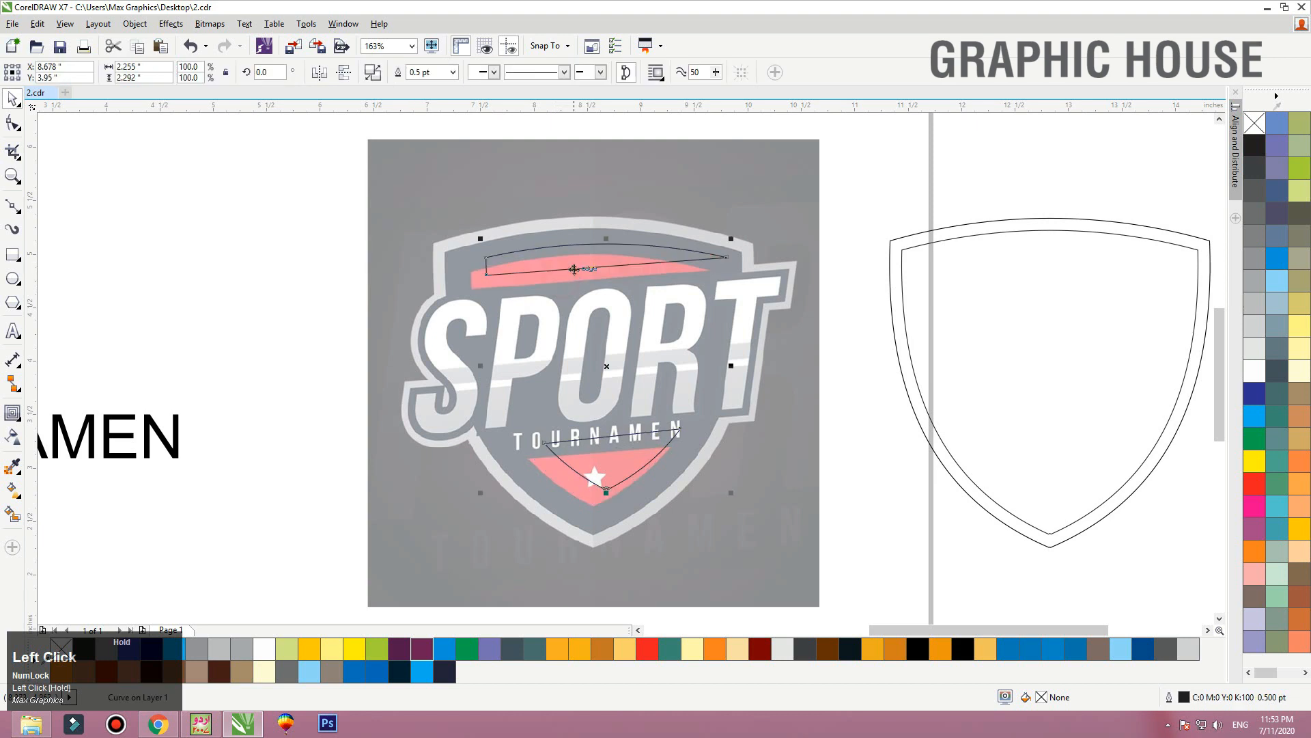
left_click(913, 247, "shift")
key("c")
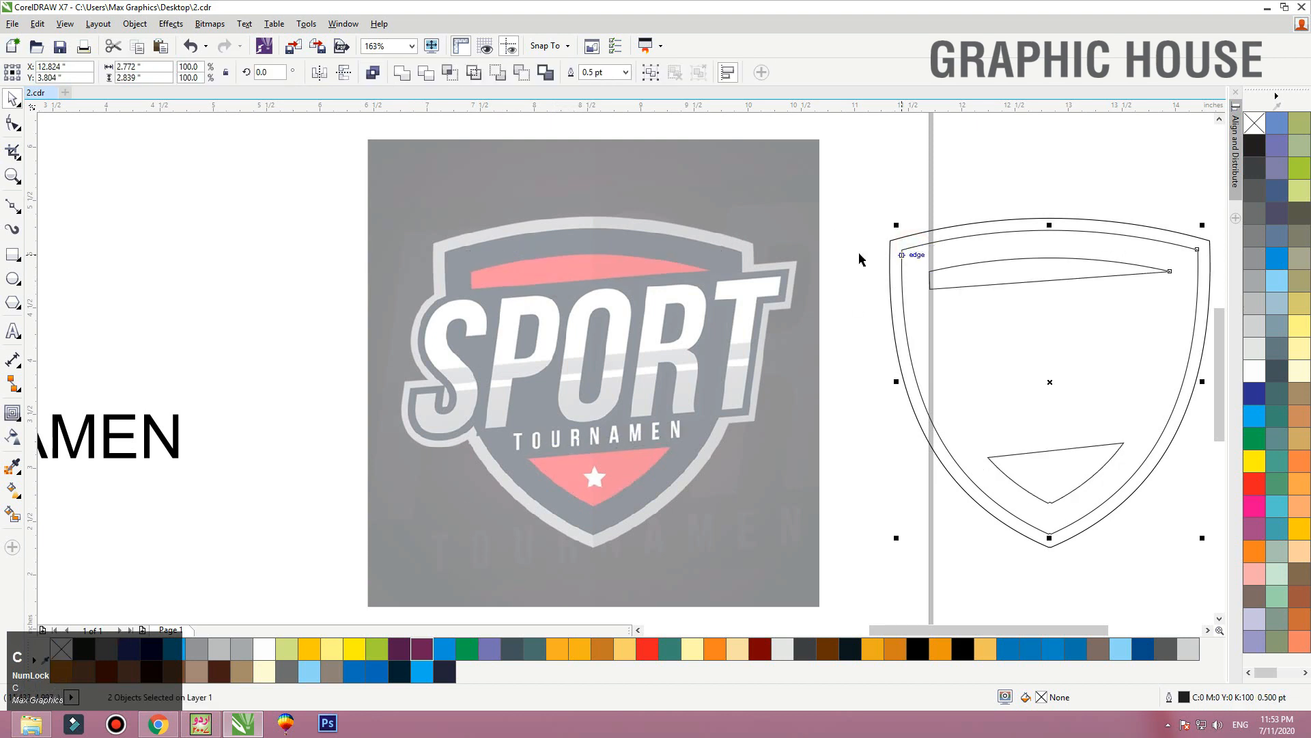
left_click(884, 183)
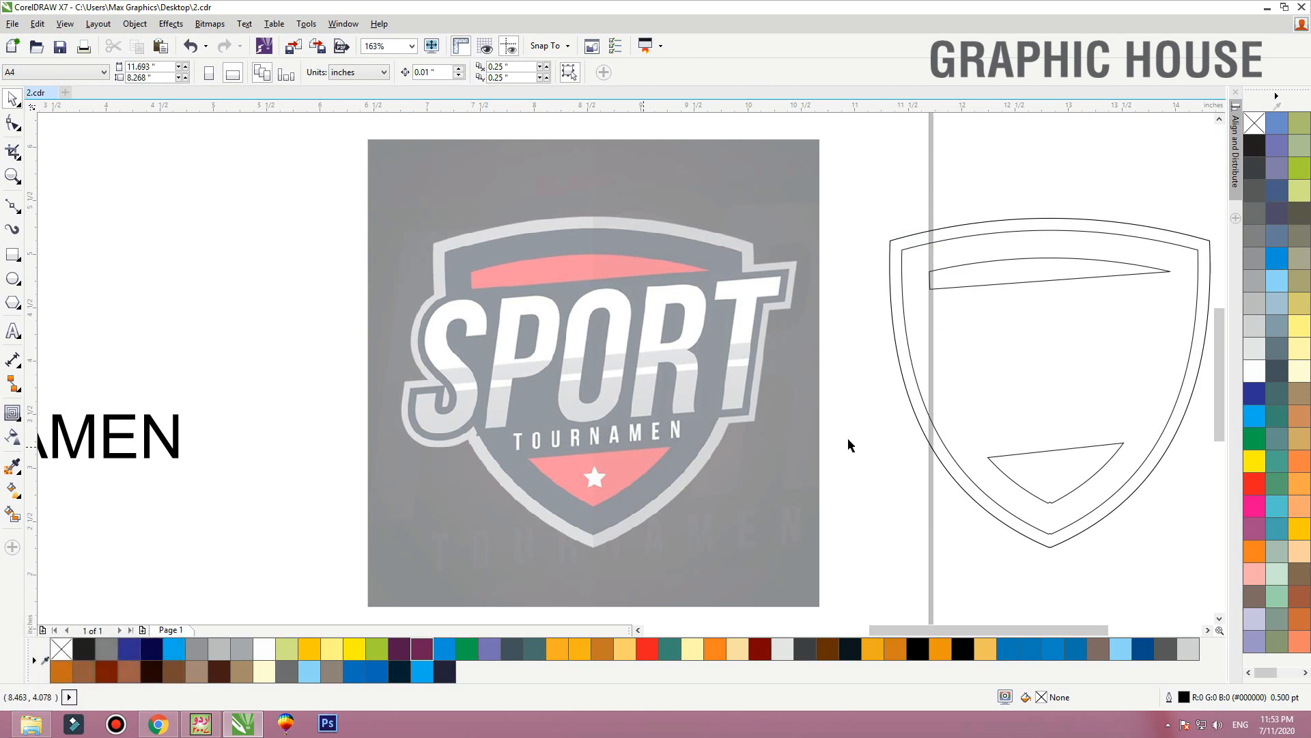
Remove the notch node at the bottom tip of the inner shield outline
left_click(695, 405)
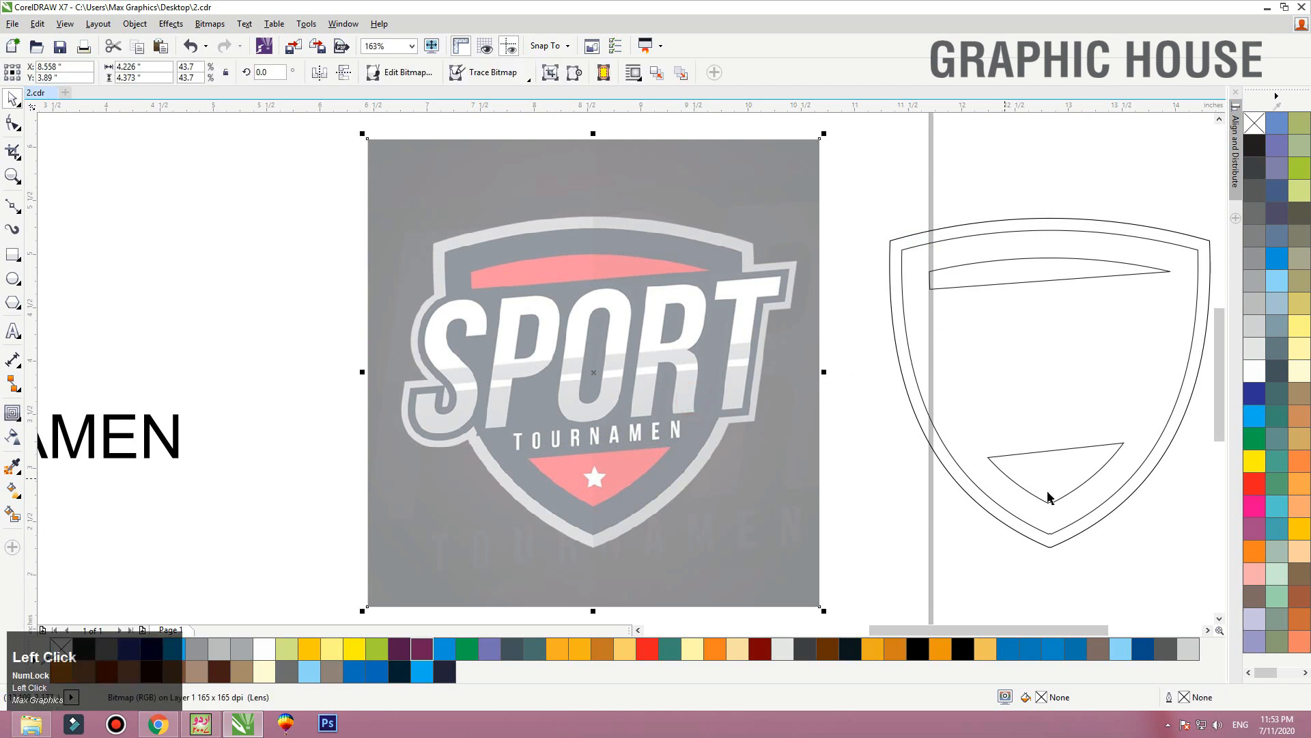
left_click(1050, 536)
key("F2")
left_click_drag(965, 441, 1098, 600)
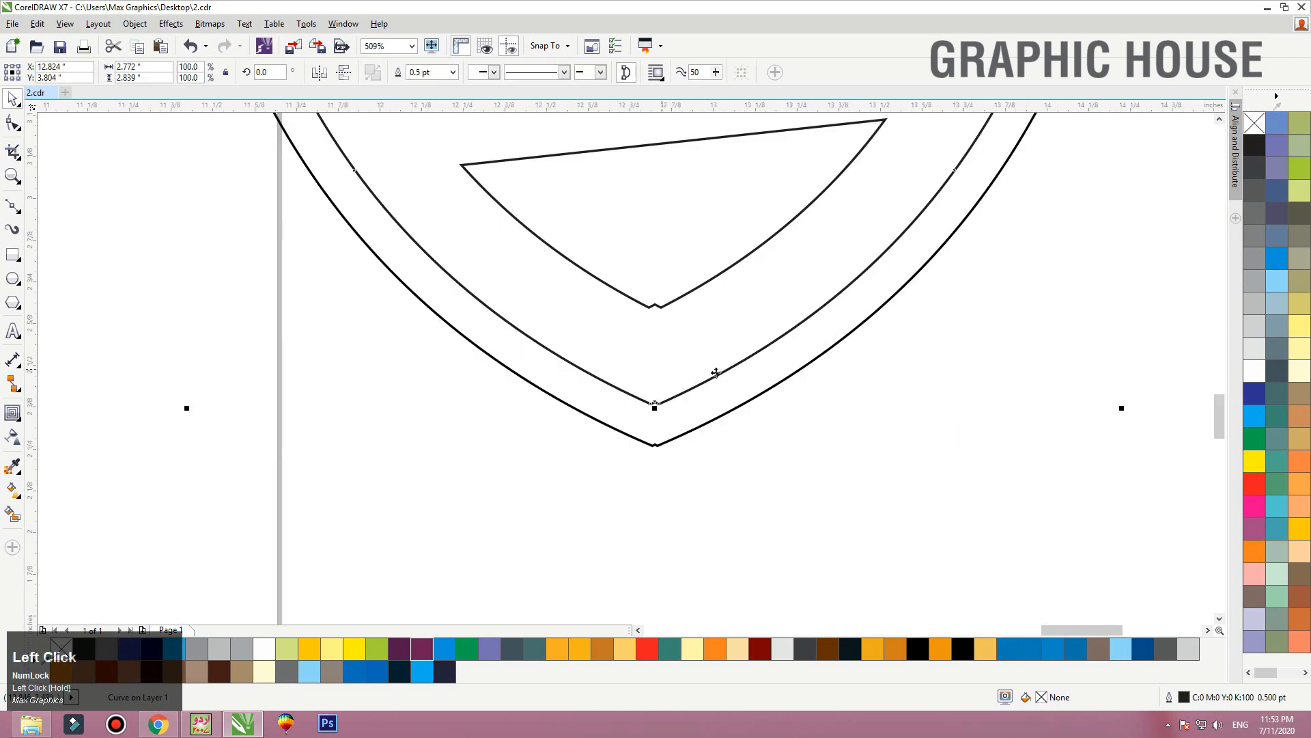
key("F10")
scroll(659, 444, "up", 4)
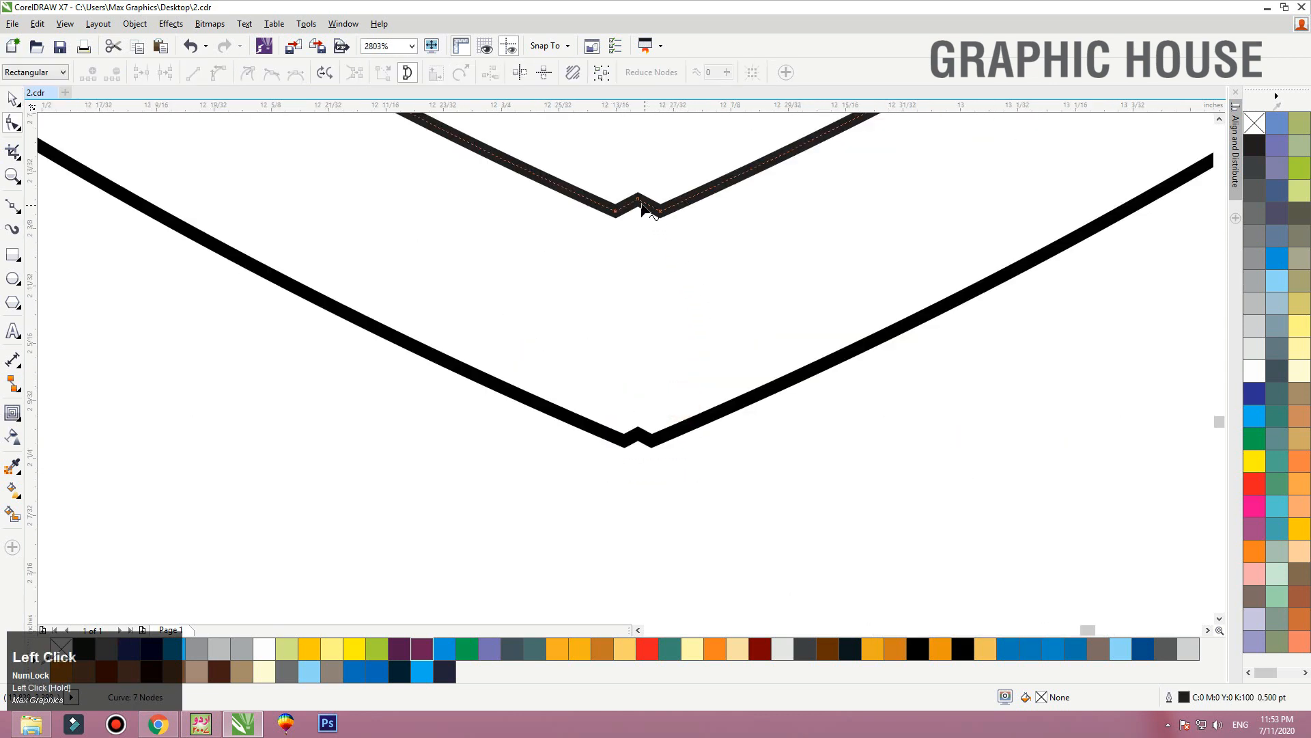
left_click_drag(640, 200, 638, 234)
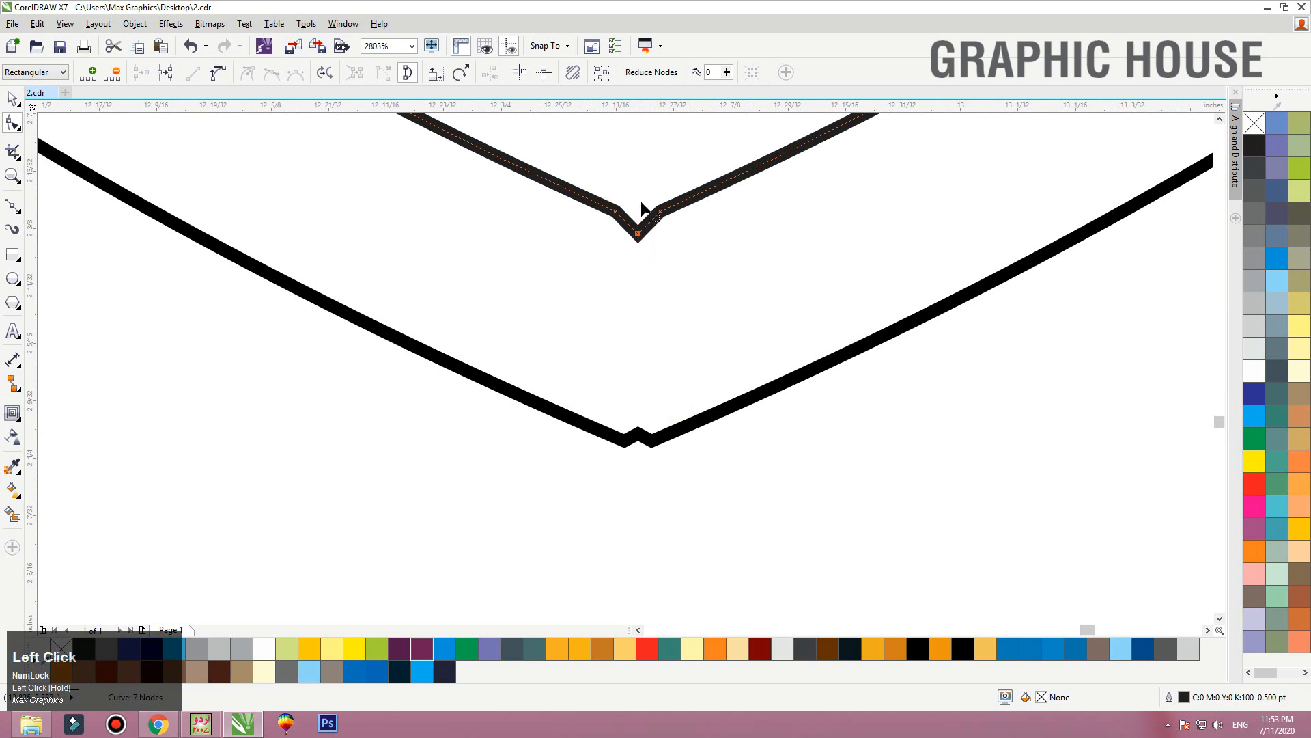
key("Delete")
key("F3")
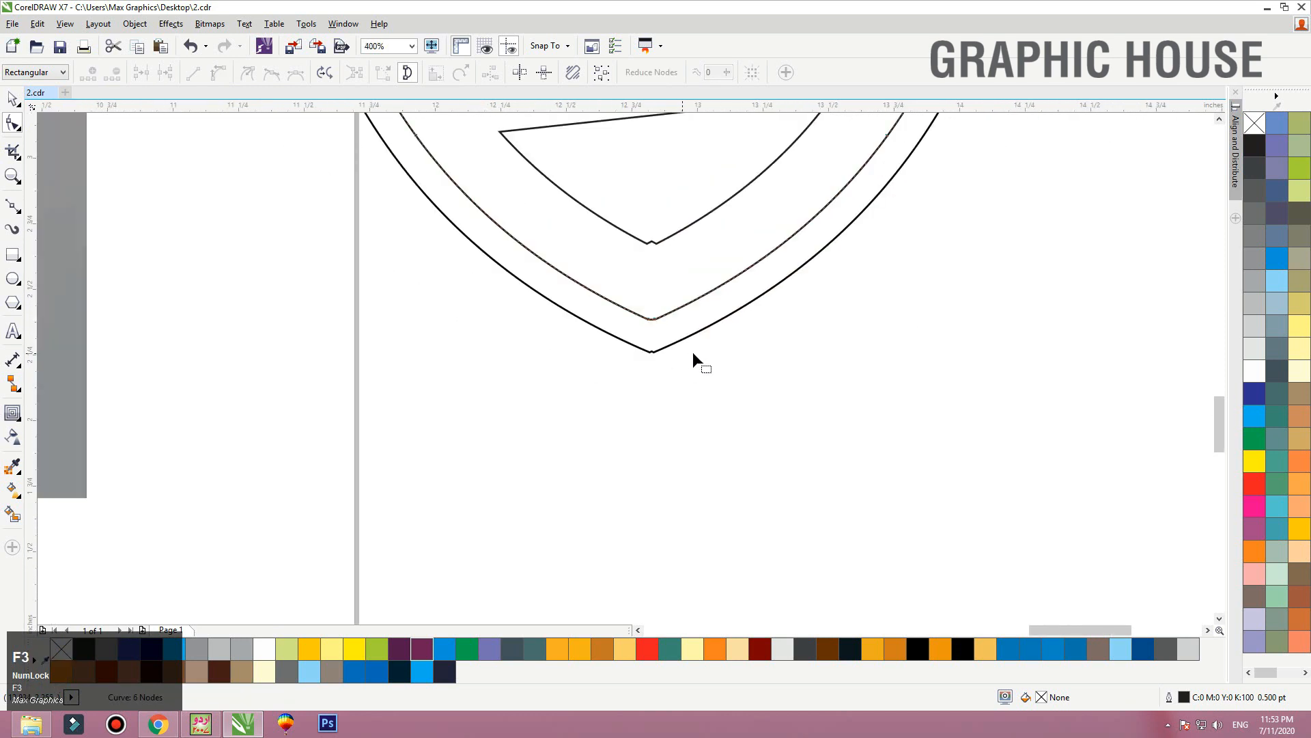
Round the outer shield outline's bottom tip by adding a node on each side and deleting the notch nodes between them
left_click_drag(789, 295, 501, 420)
double_click(646, 337)
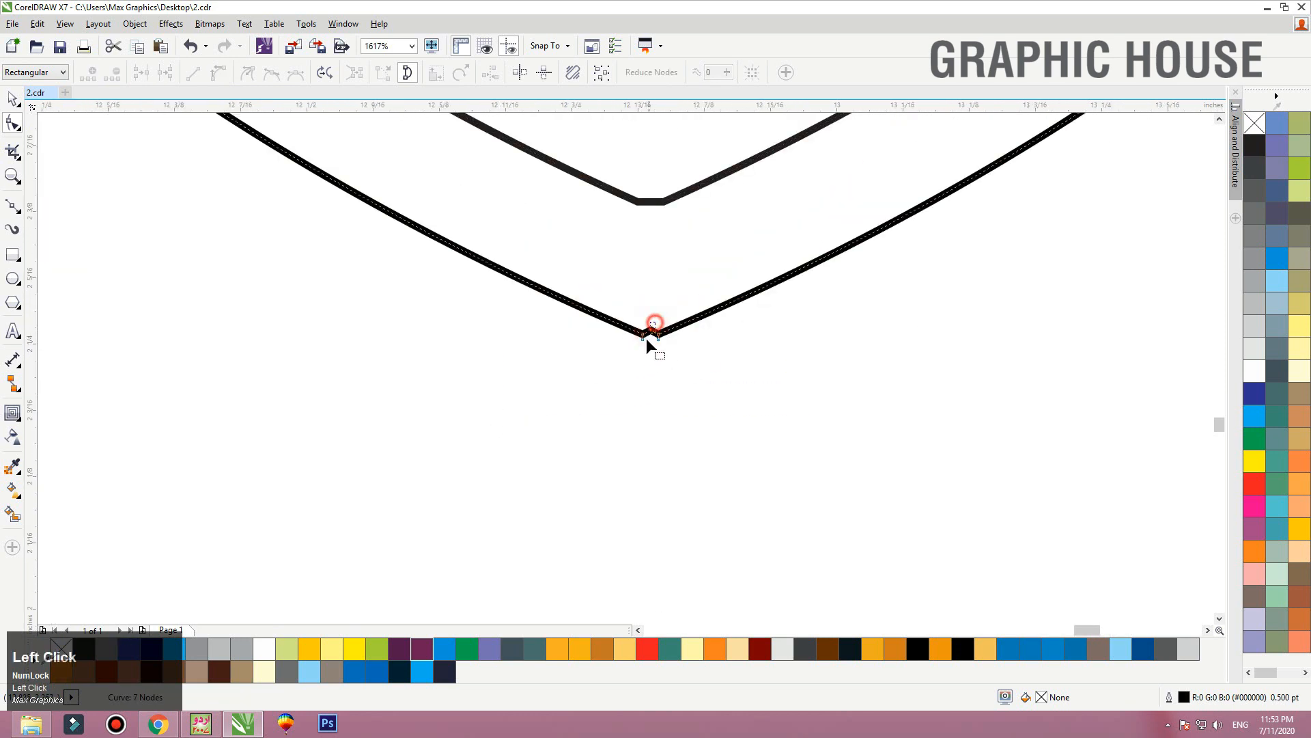
key("Delete")
double_click(731, 298)
left_click(536, 287)
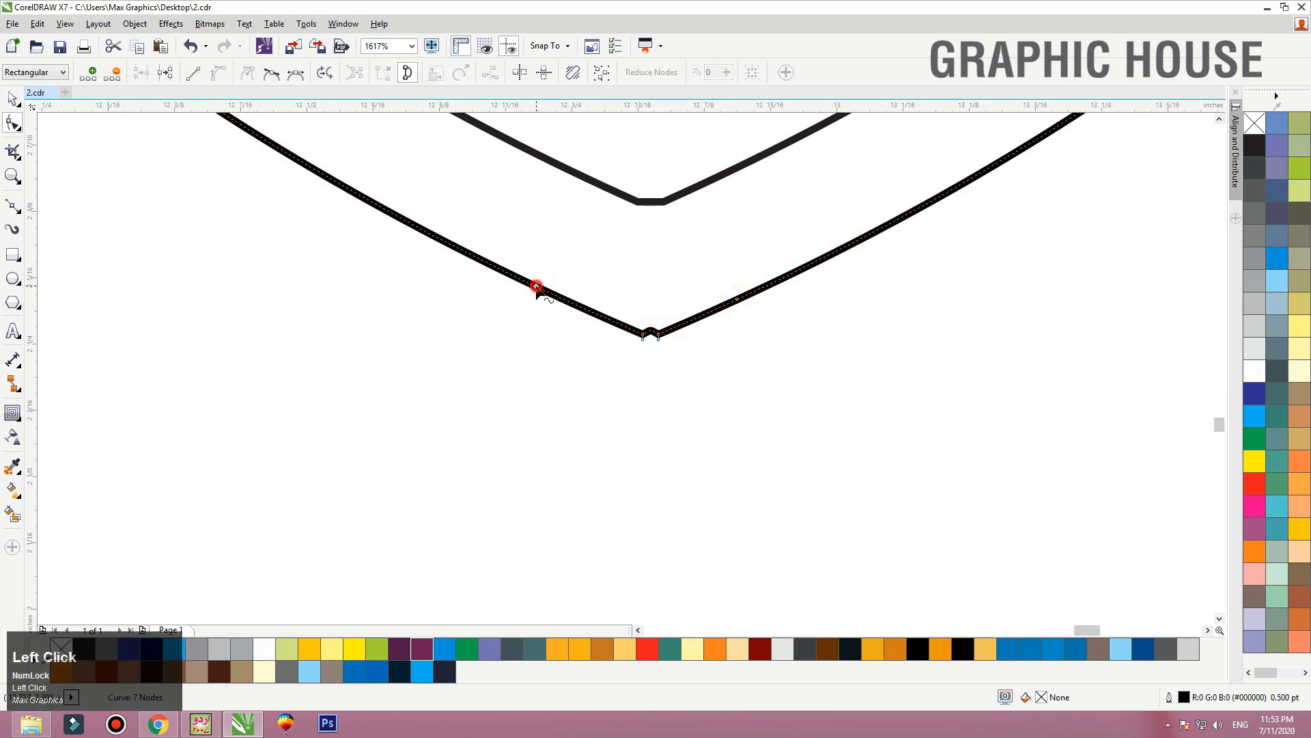
left_click_drag(619, 298, 679, 403)
key("Delete")
key("F3")
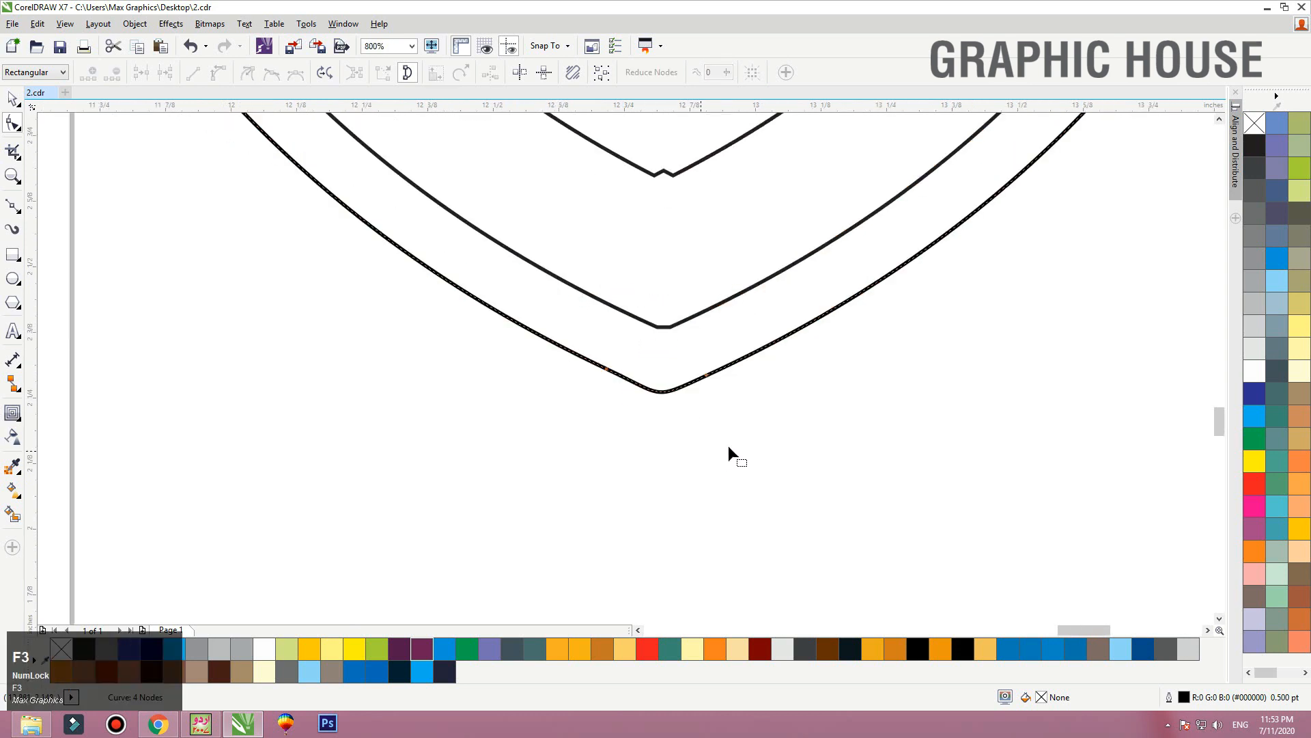
Round the inner shield outline's bottom tip by adding a node on each side and deleting the tip nodes between them
left_click_drag(536, 250, 777, 432)
left_click(560, 290)
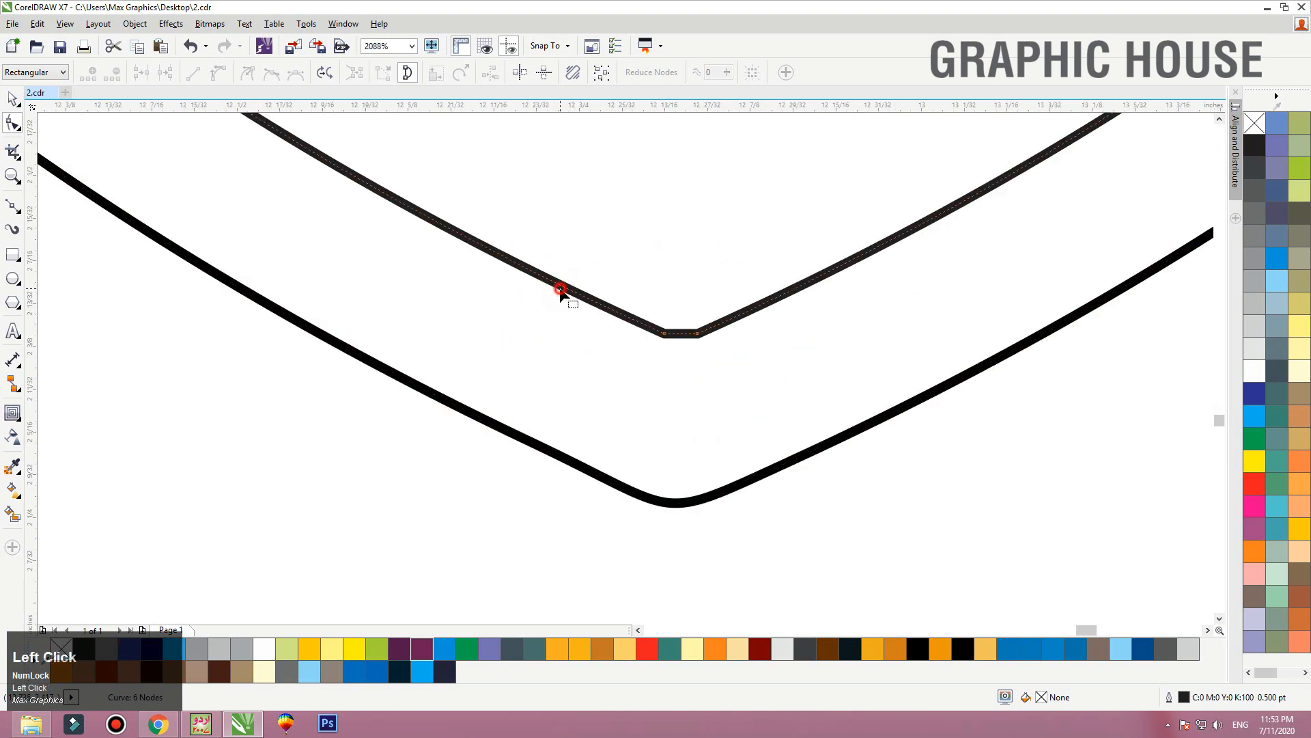
left_click(814, 277)
left_click_drag(730, 276, 655, 375)
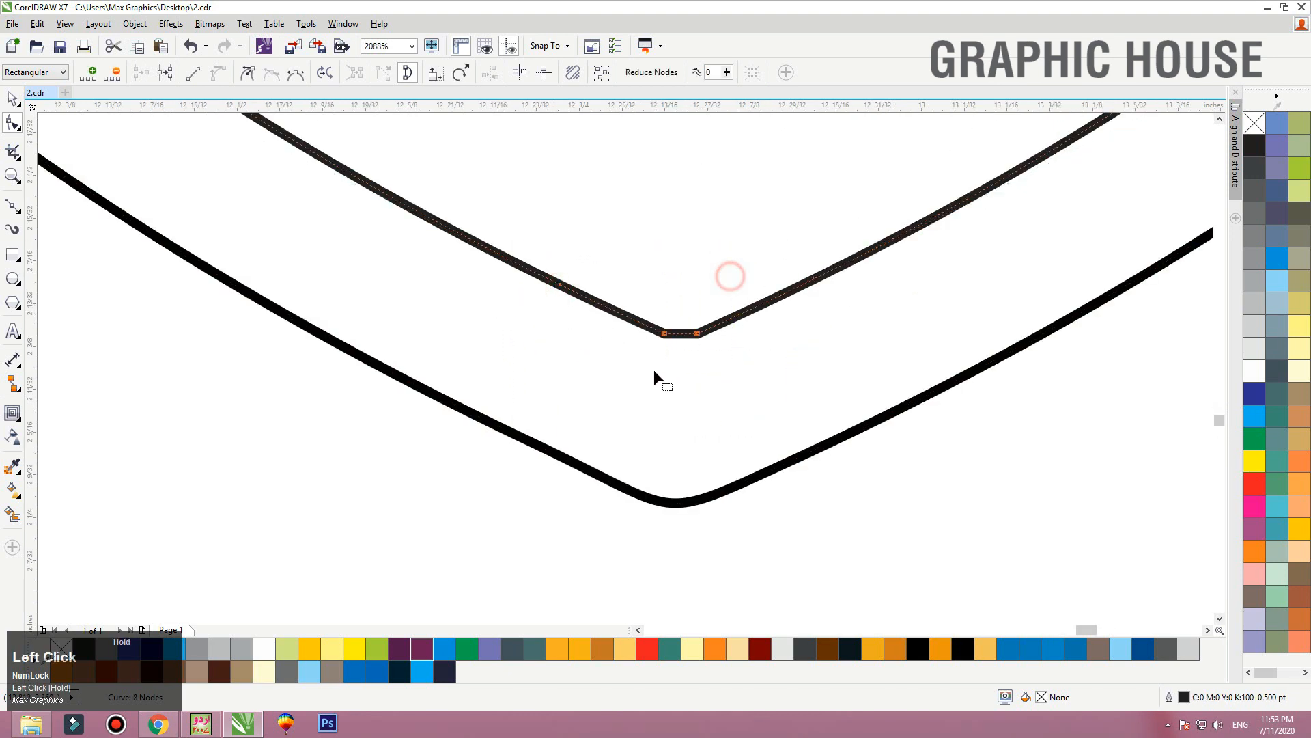
key("Delete")
key("F3")
Round the lower panel shape's bottom tip by adding a node on each side and deleting the notch nodes between them
scroll(713, 289, "up", 3)
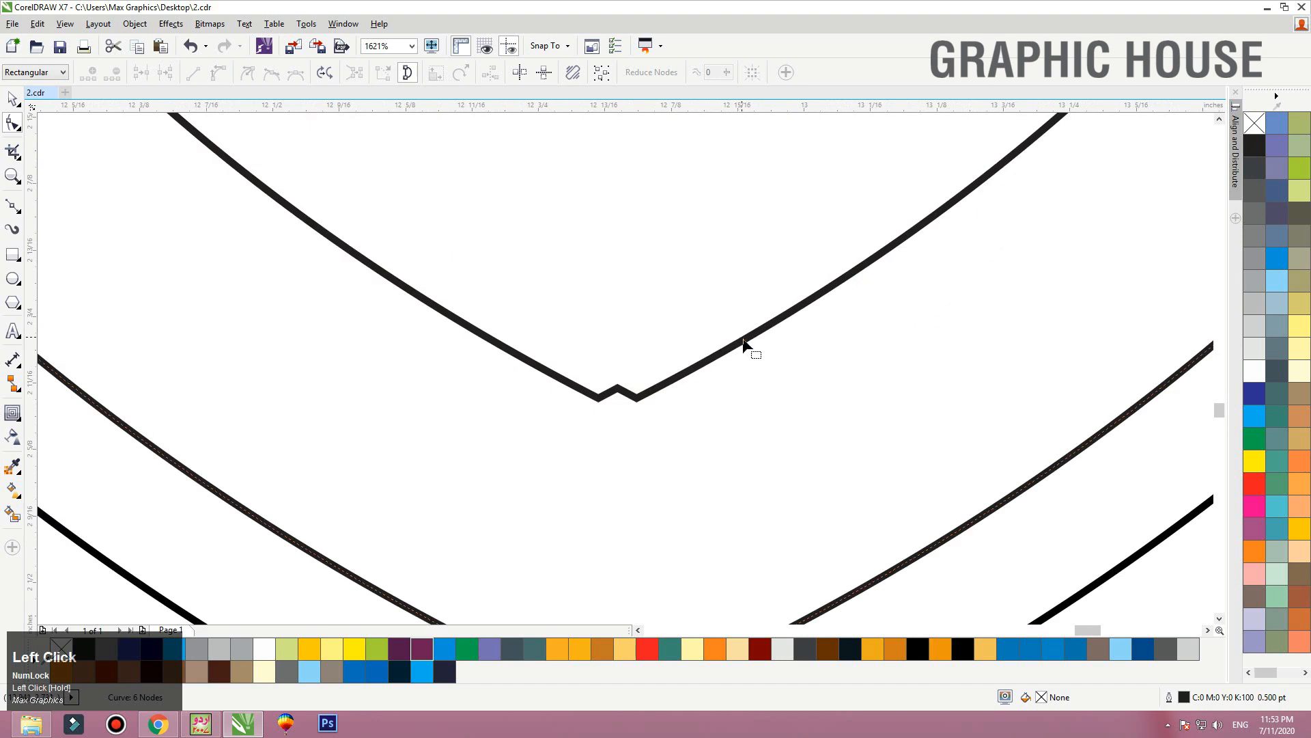
left_click(743, 340)
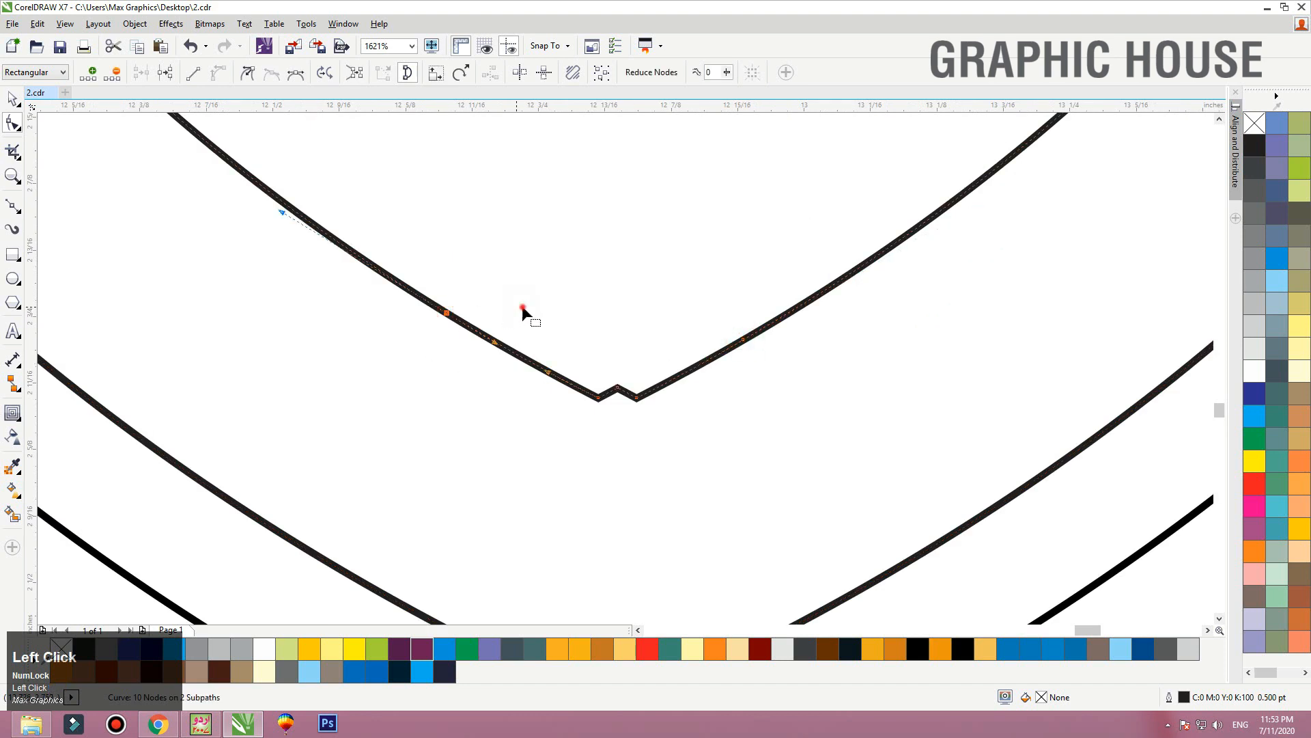
left_click_drag(521, 305, 667, 478)
key("Delete")
key("F3")
key("F3")
key("F3")
key("F3")
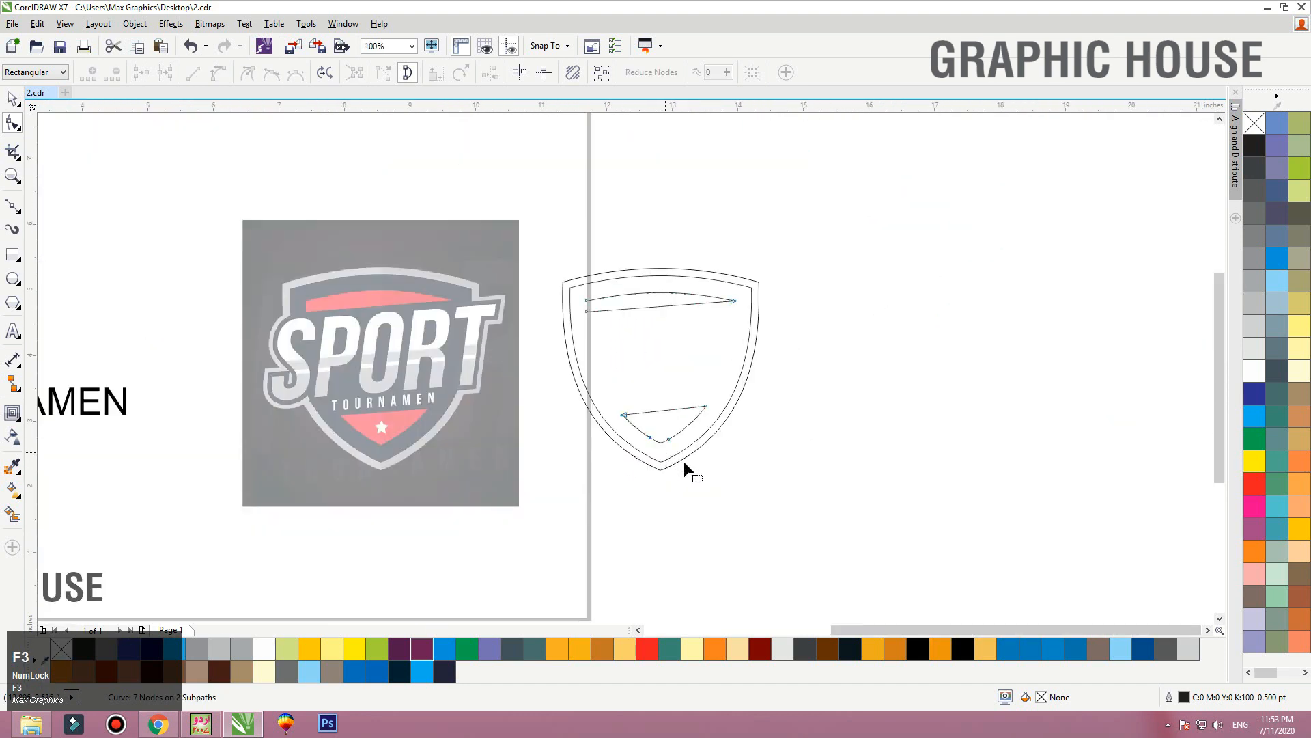
Remove the transparency from the badge reference image to restore its full colours
left_click(805, 478)
key("space")
key("F2")
left_click_drag(821, 201, 225, 498)
left_click(281, 281)
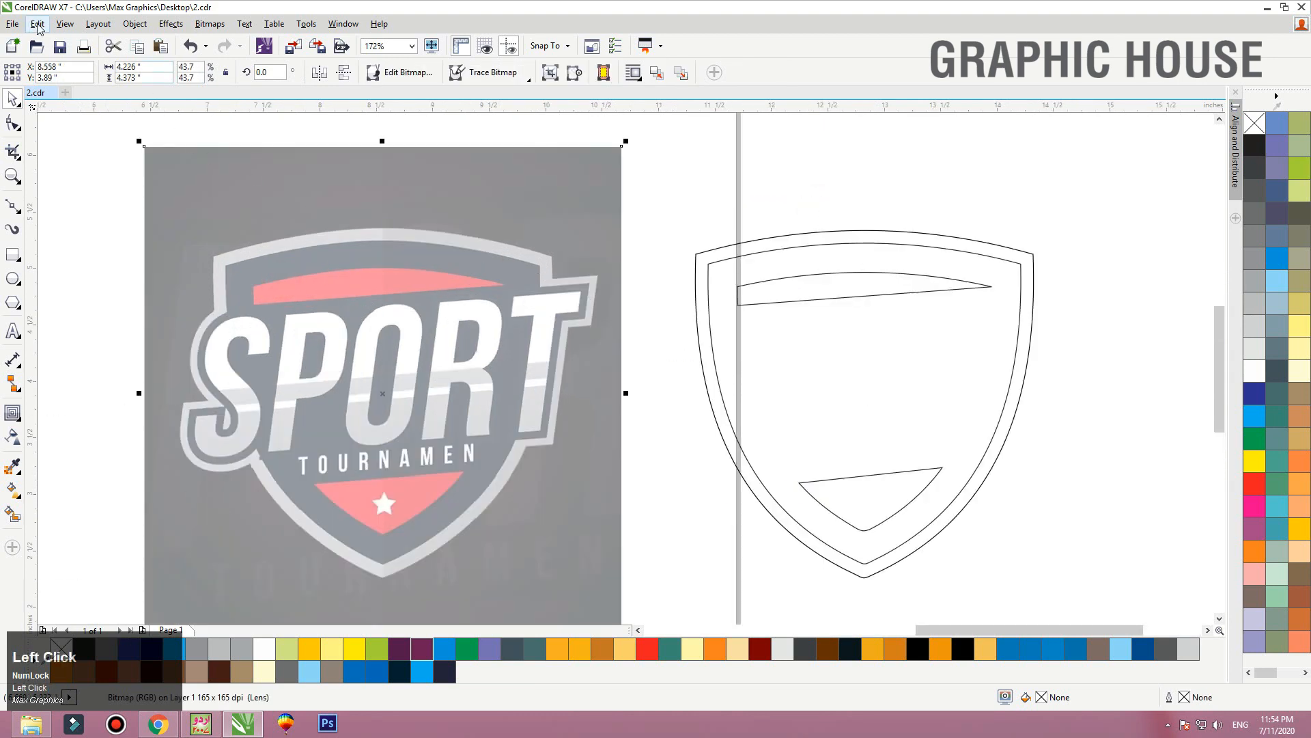
left_click(12, 437)
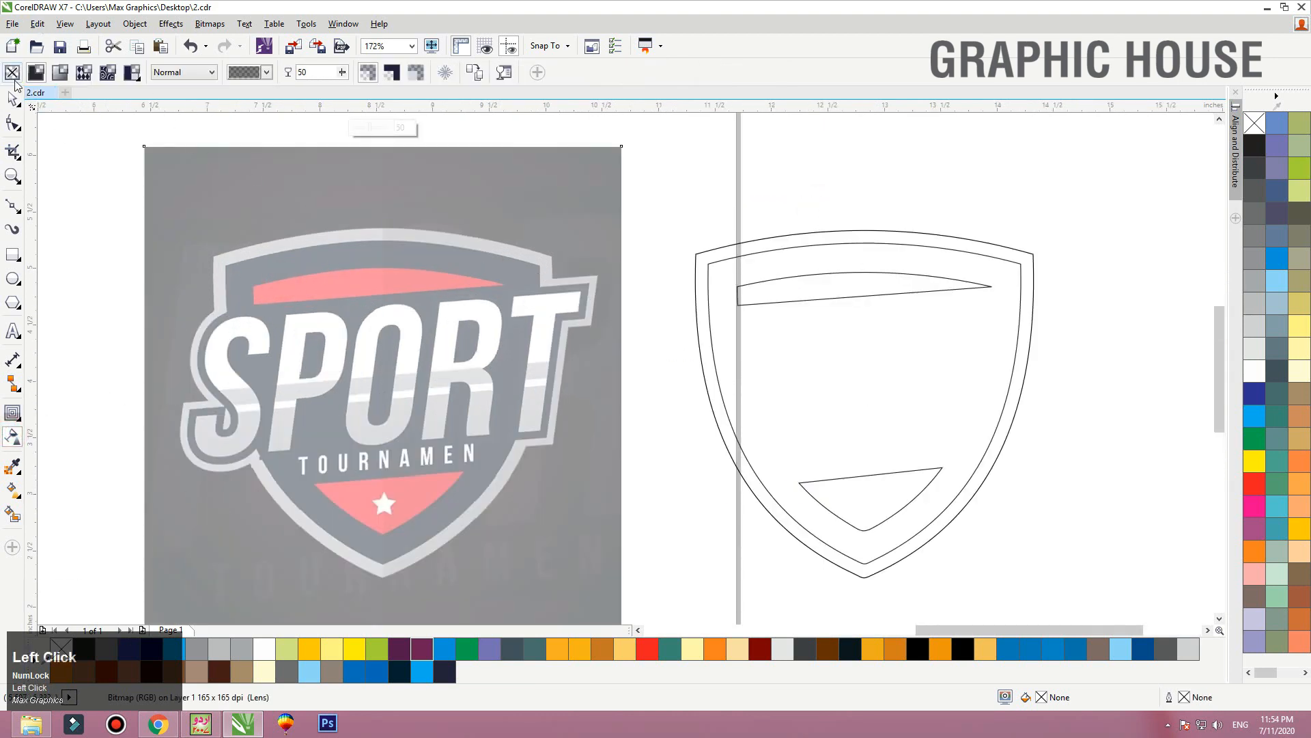
left_click(12, 73)
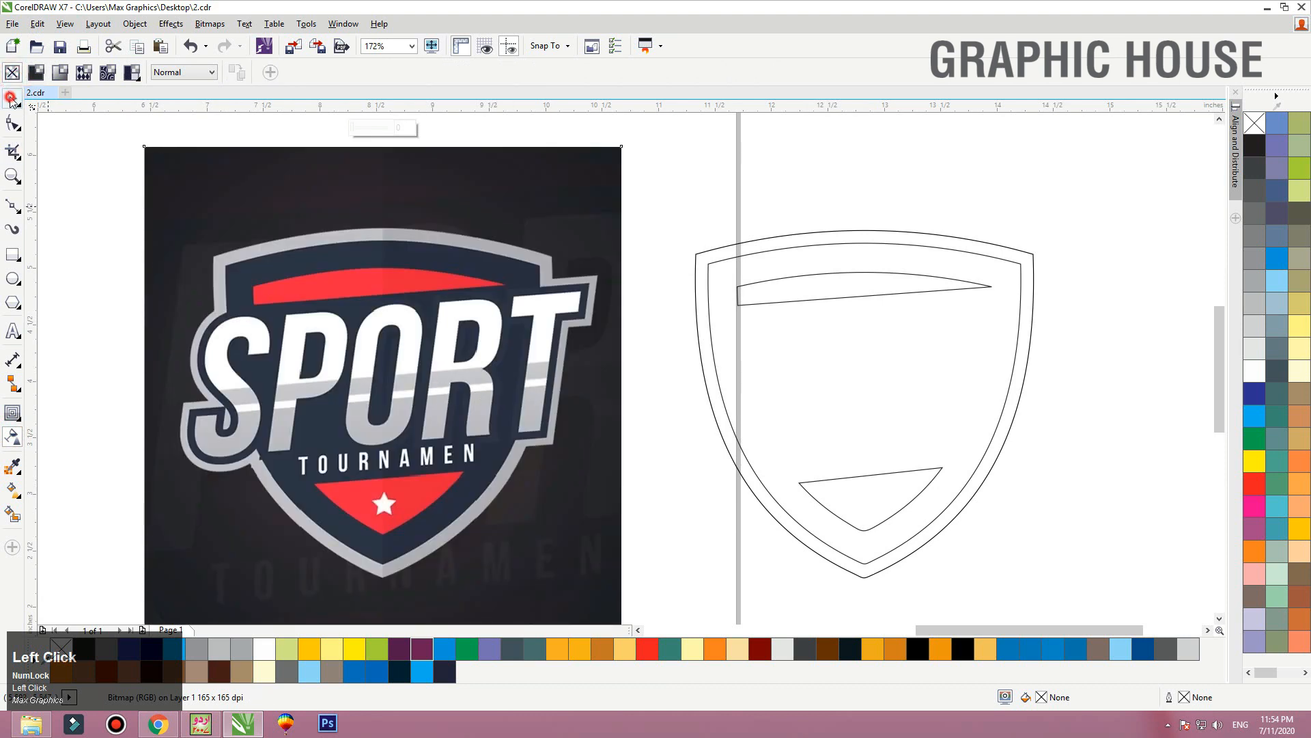
left_click(11, 99)
left_click(91, 239)
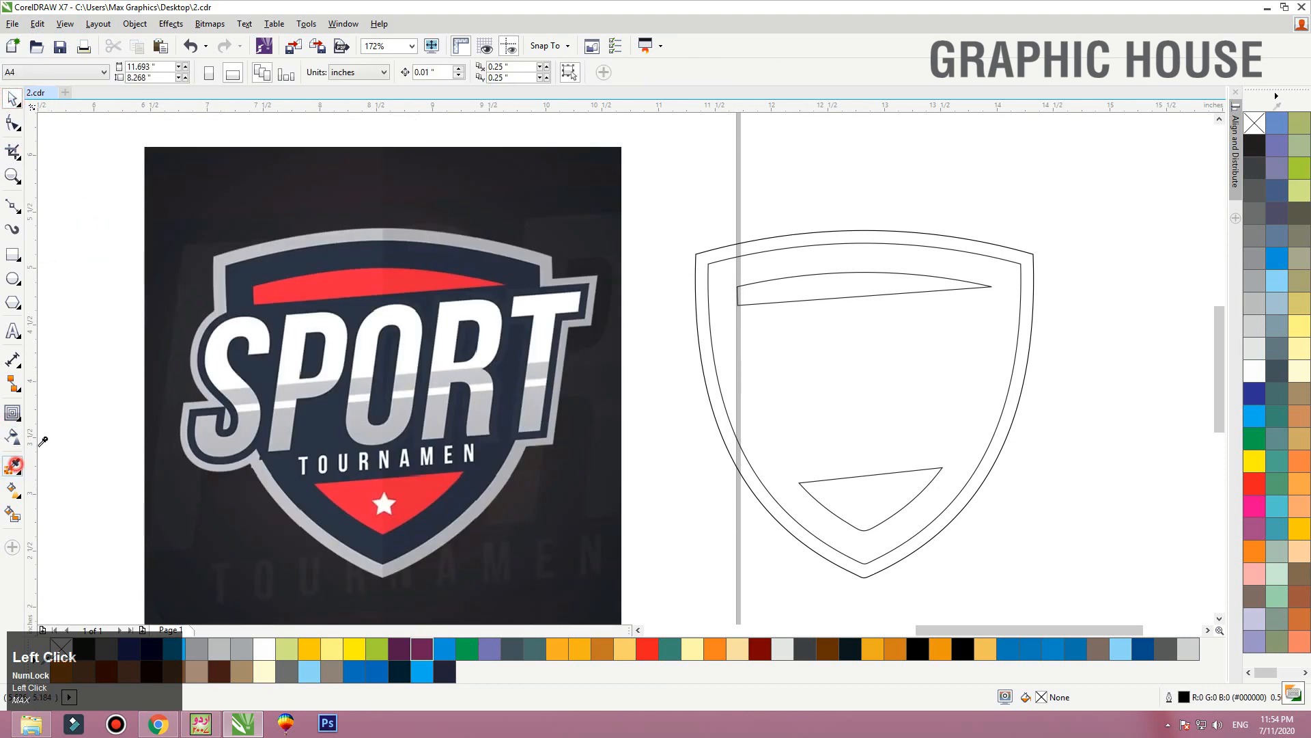
Sample the badge's light grey for the outer shield's fill and outline, and its dark navy for the inner shield's fill
left_click(233, 255)
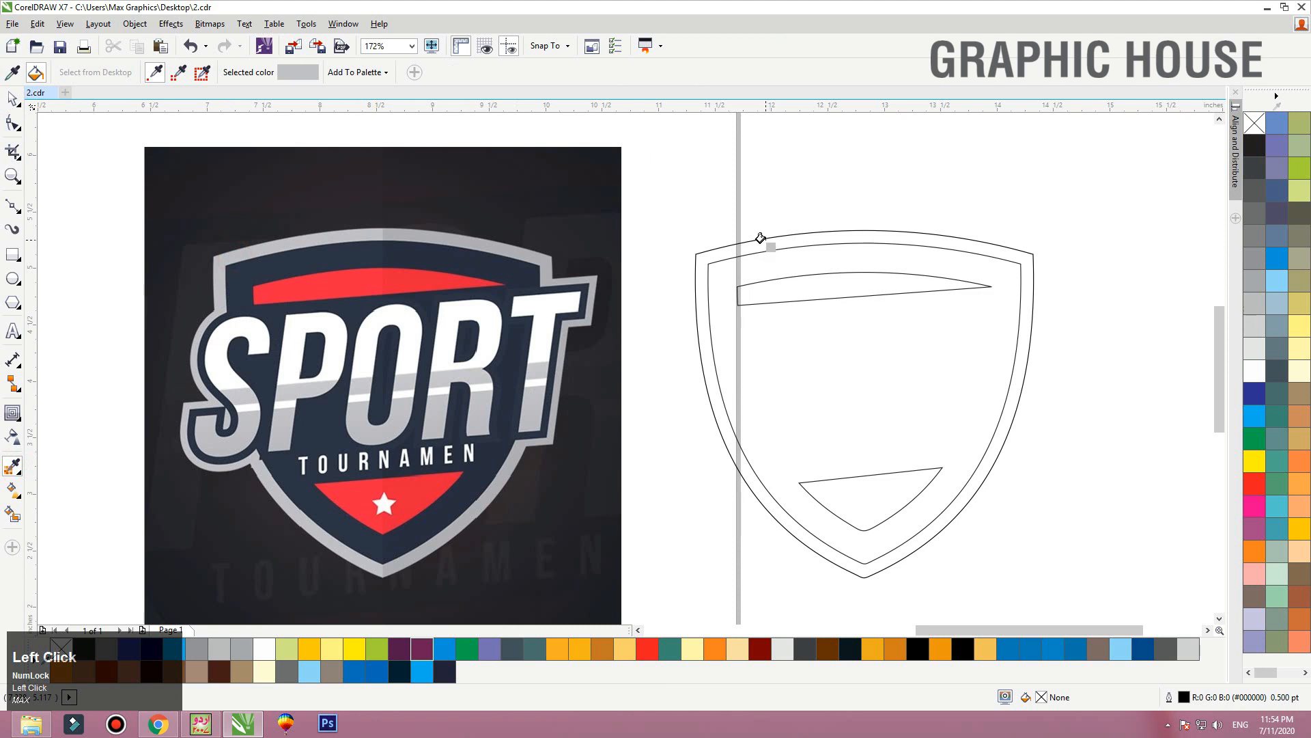
left_click(760, 238)
left_click(756, 244)
key("space")
key("space")
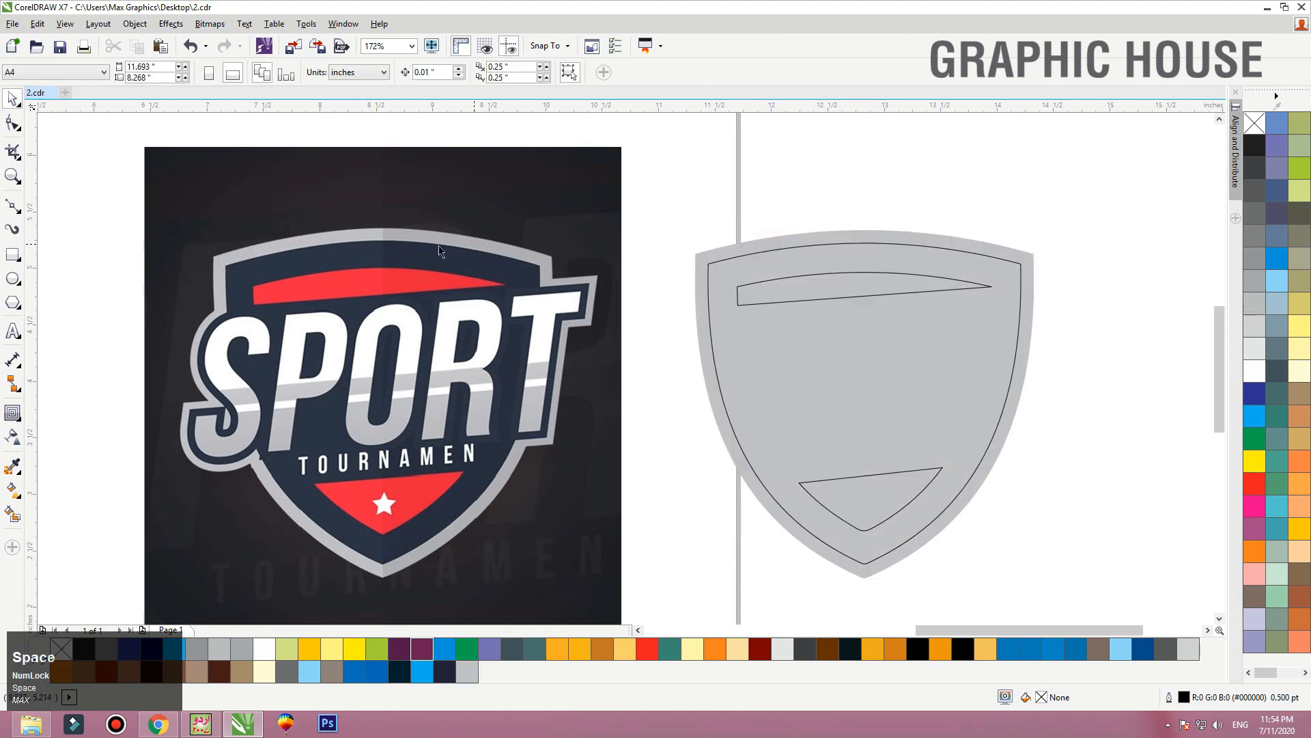
left_click(452, 257)
left_click(807, 256)
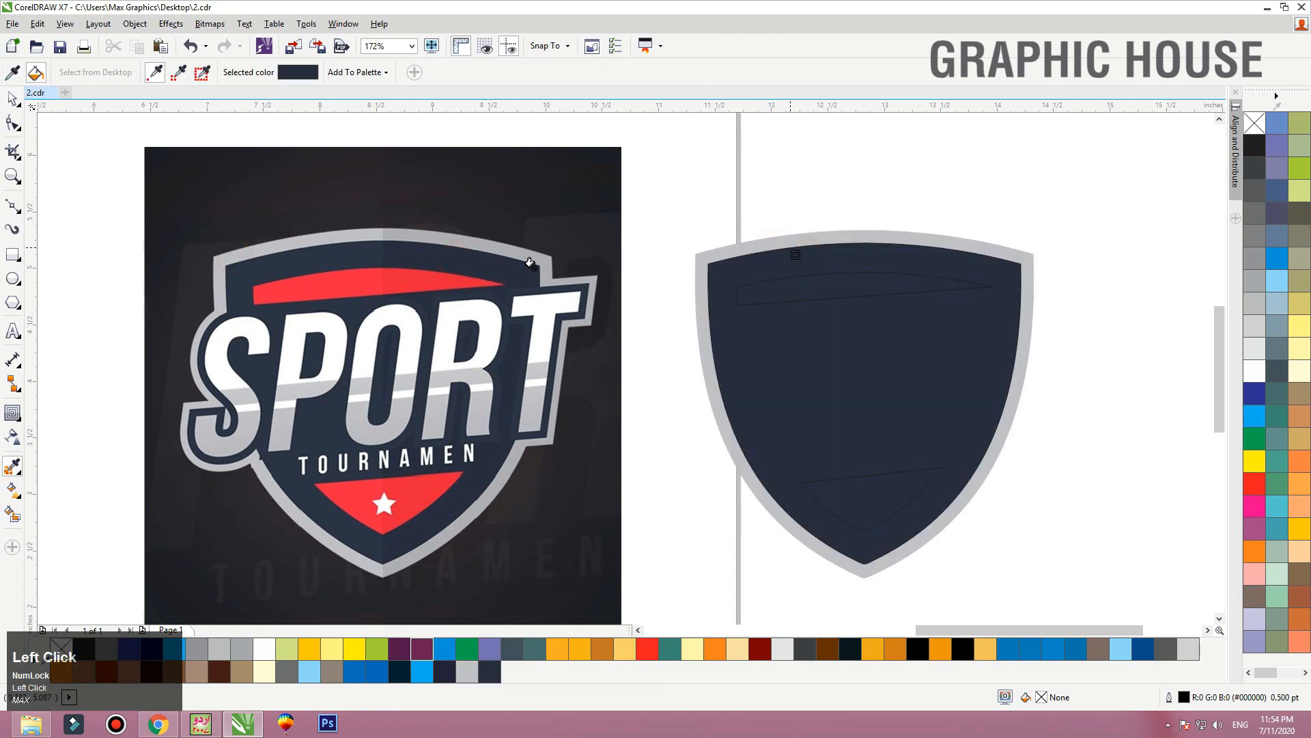
Sample the reference badge's red and fill the shield's upper and lower panel shapes with it
key("space")
key("space")
left_click(404, 284)
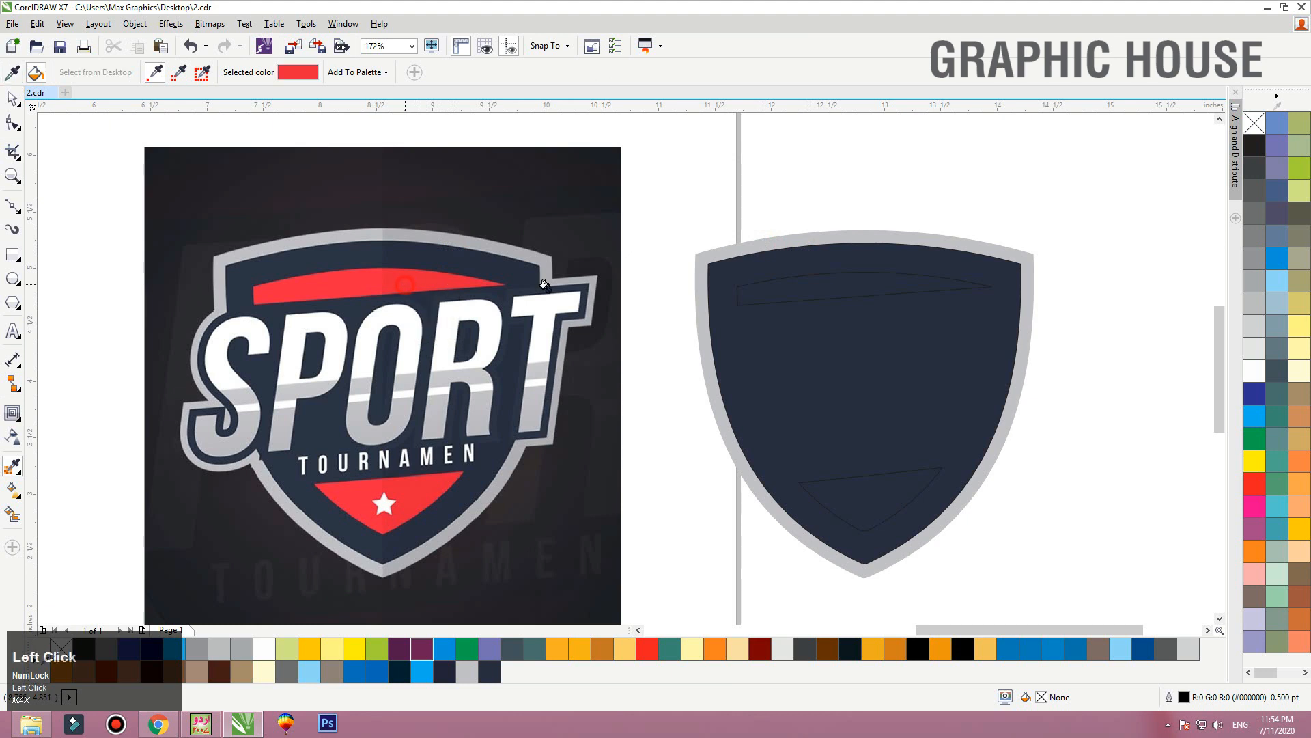
left_click(779, 284)
key("space")
left_click_drag(1101, 202, 636, 569)
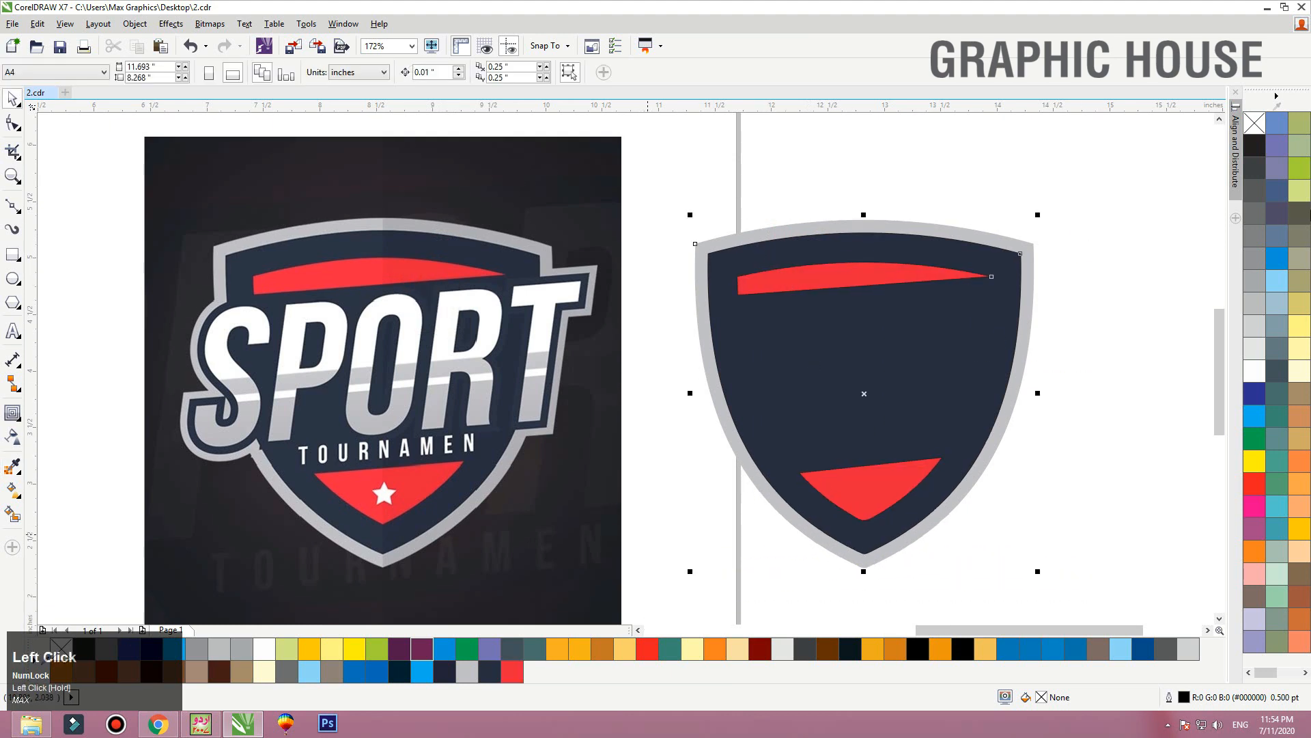
left_click(1088, 196)
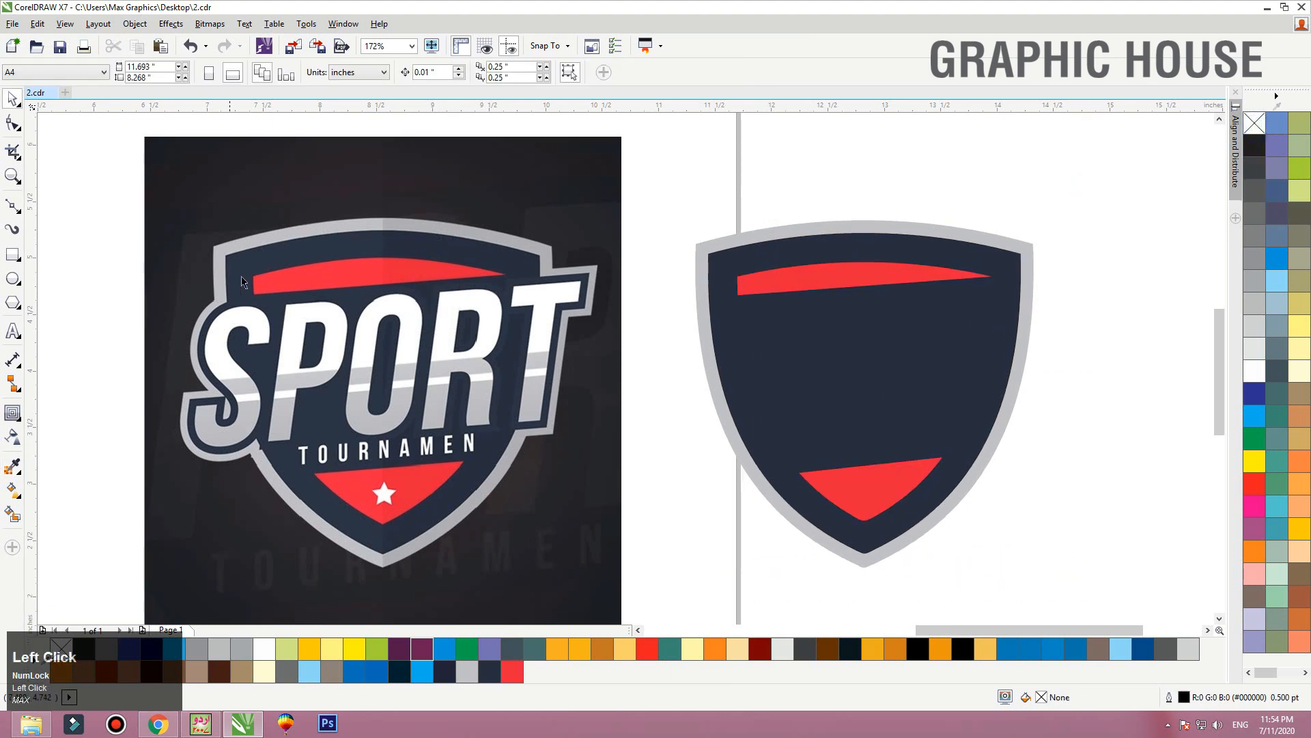
Place the SPORT TOURNAMEN text over the badge reference and apply a uniform transparency of 50 to the reference image
key("F3")
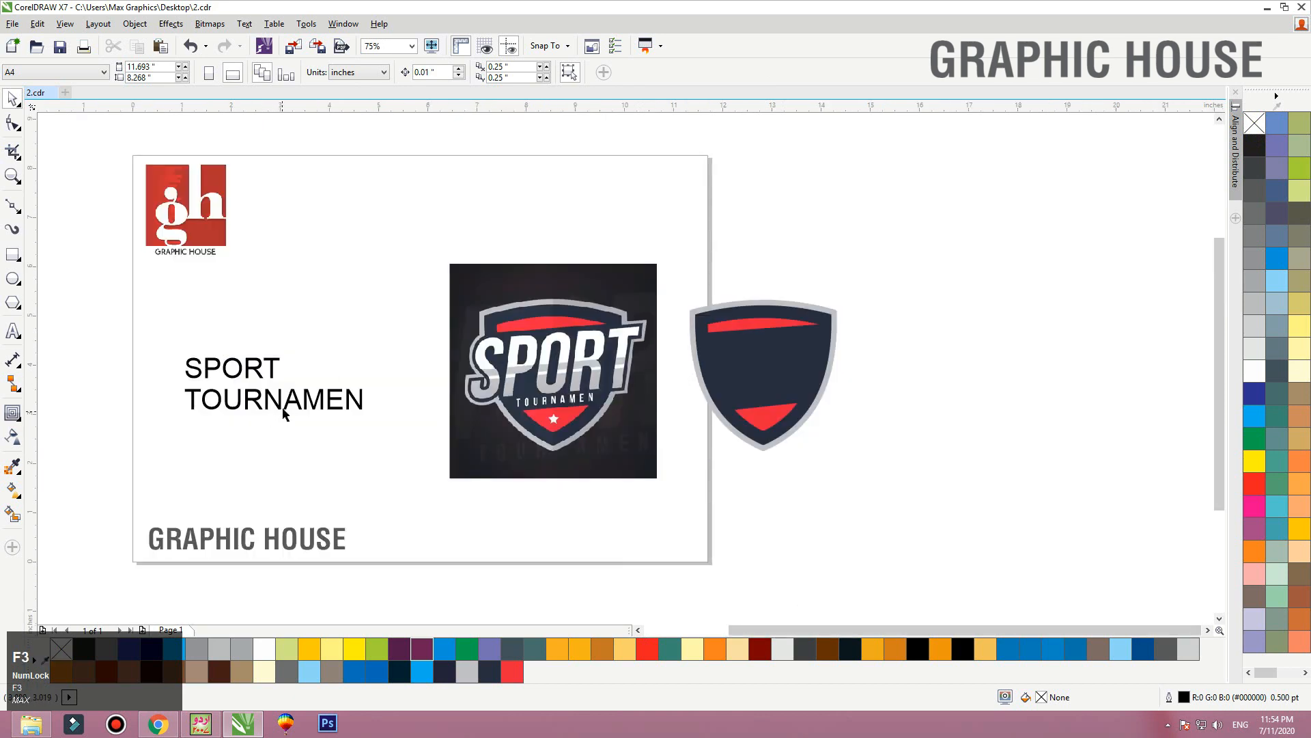
left_click_drag(283, 410, 565, 399)
left_click_drag(418, 301, 802, 469)
left_click(663, 280)
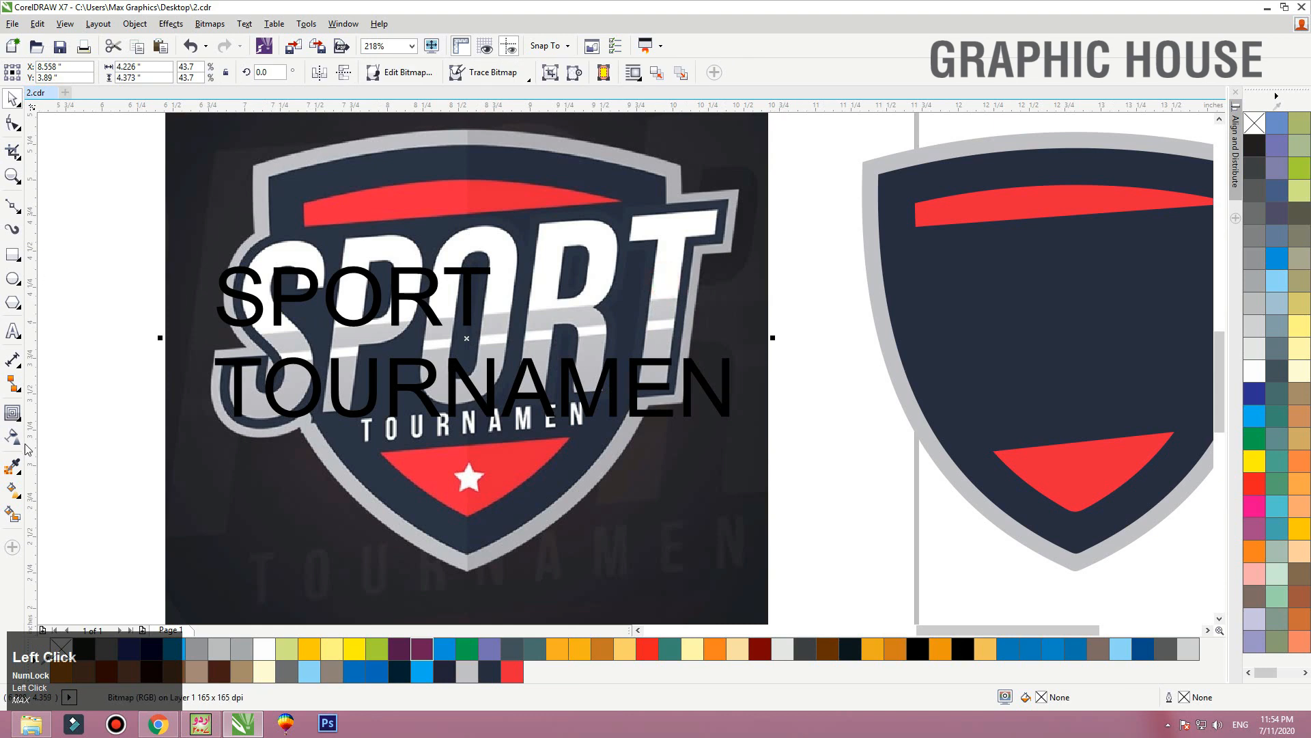
left_click(37, 72)
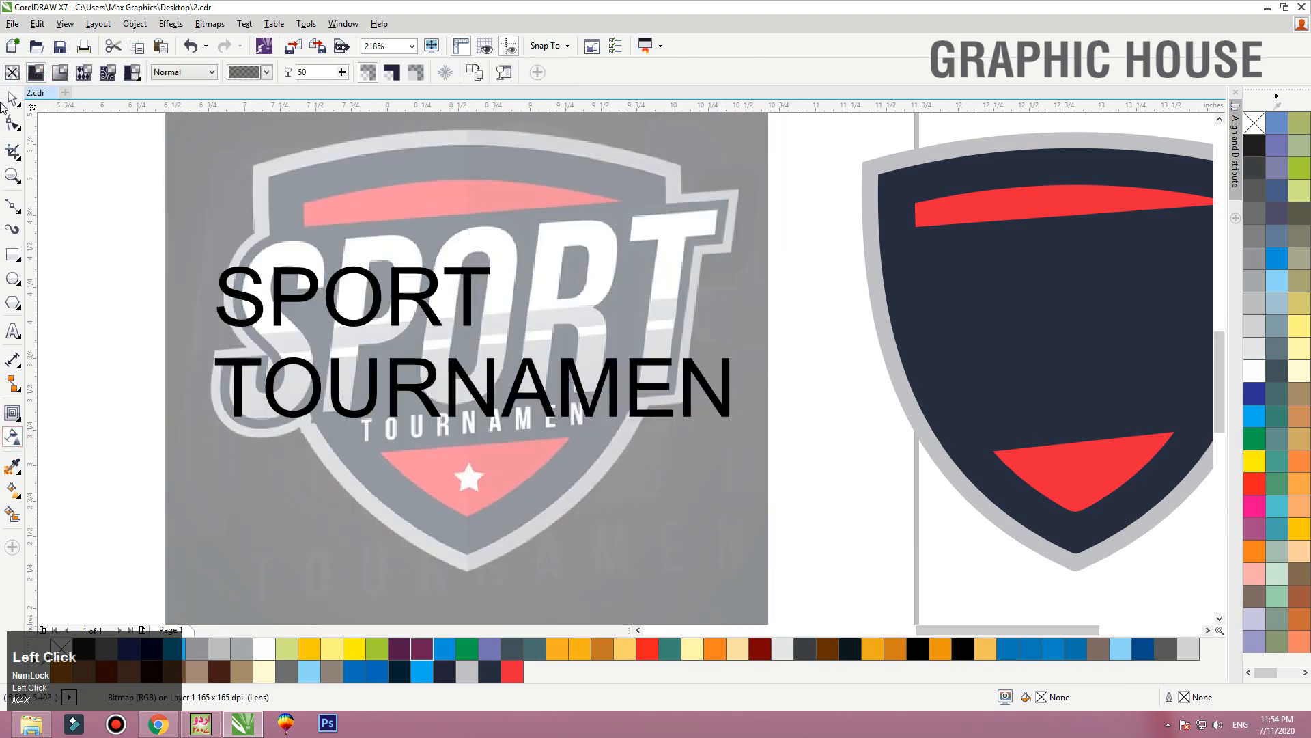
left_click(13, 99)
Break the text into two separate lines and set the SPORT line in Helvetica LT Std Cond
left_click_drag(377, 296, 364, 382)
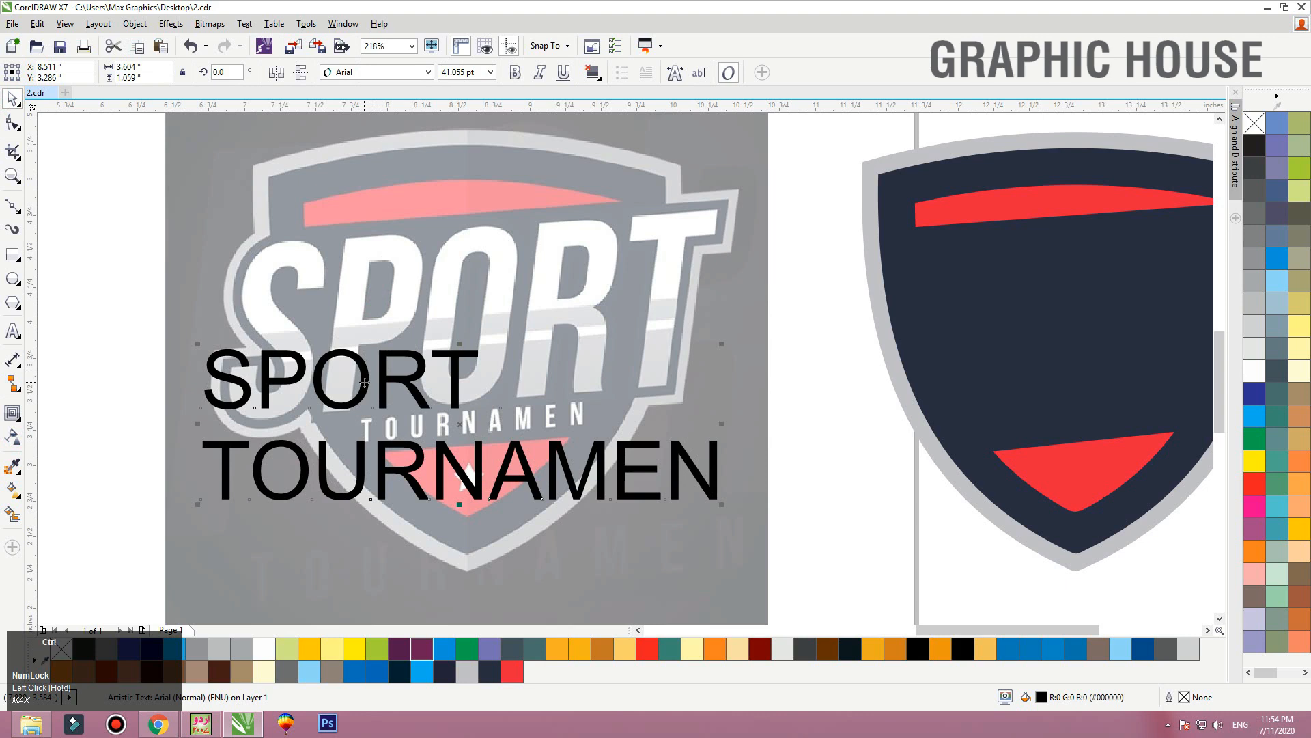
left_click_drag(364, 382, 380, 351)
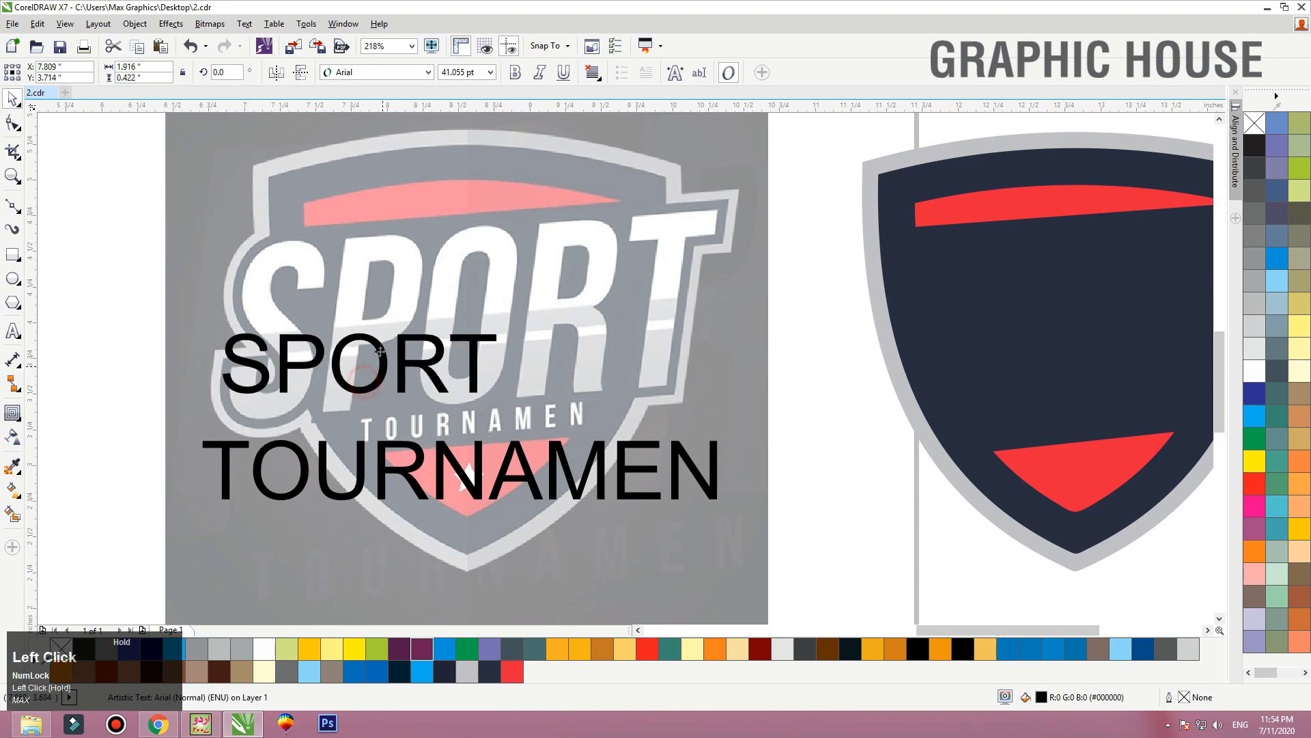
left_click(358, 77)
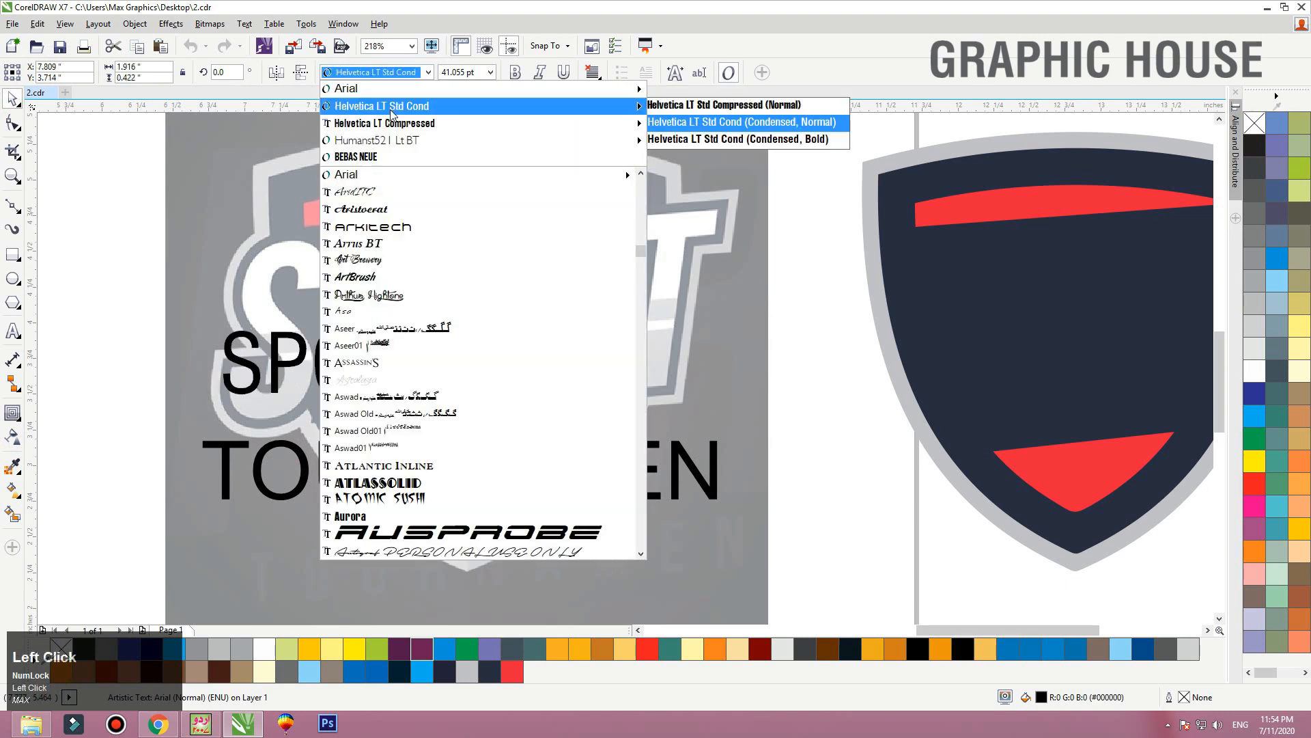
left_click(390, 111)
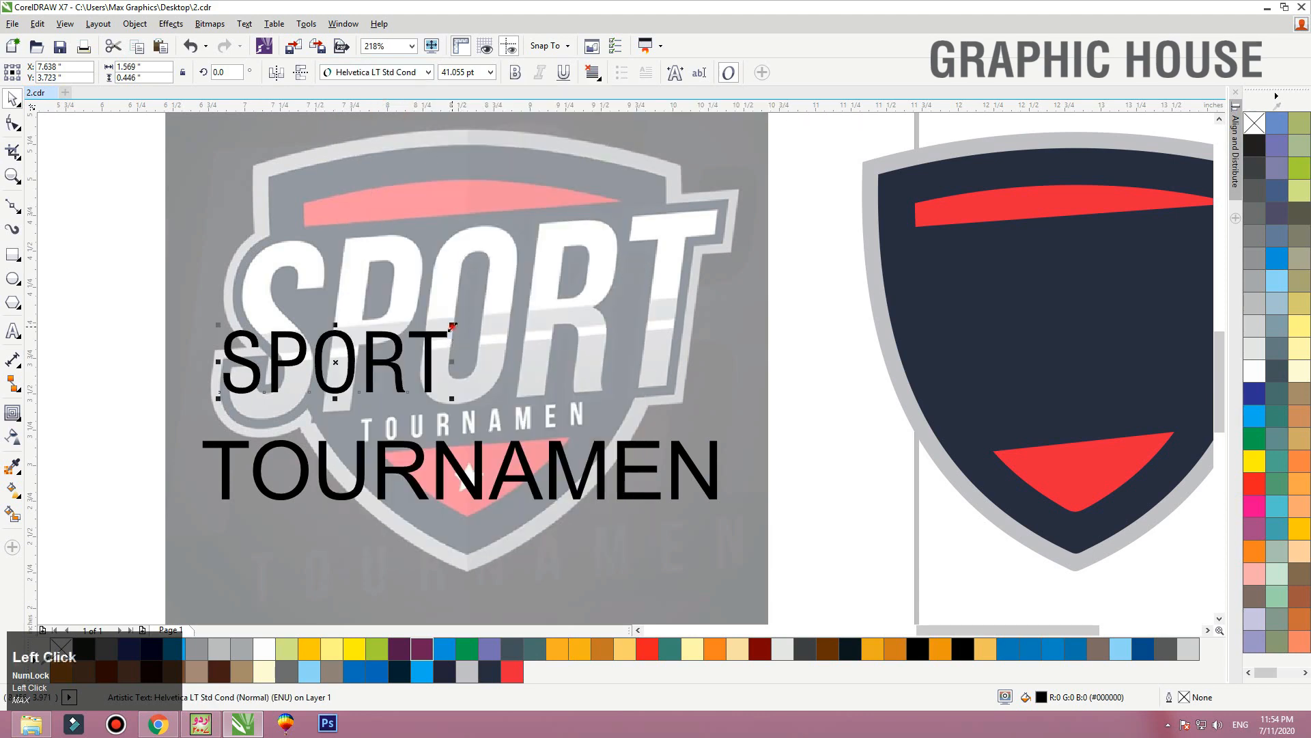
Make SPORT bold and resize it to about 3.15 by 1.18 inches over the reference lettering
left_click_drag(452, 327, 750, 203)
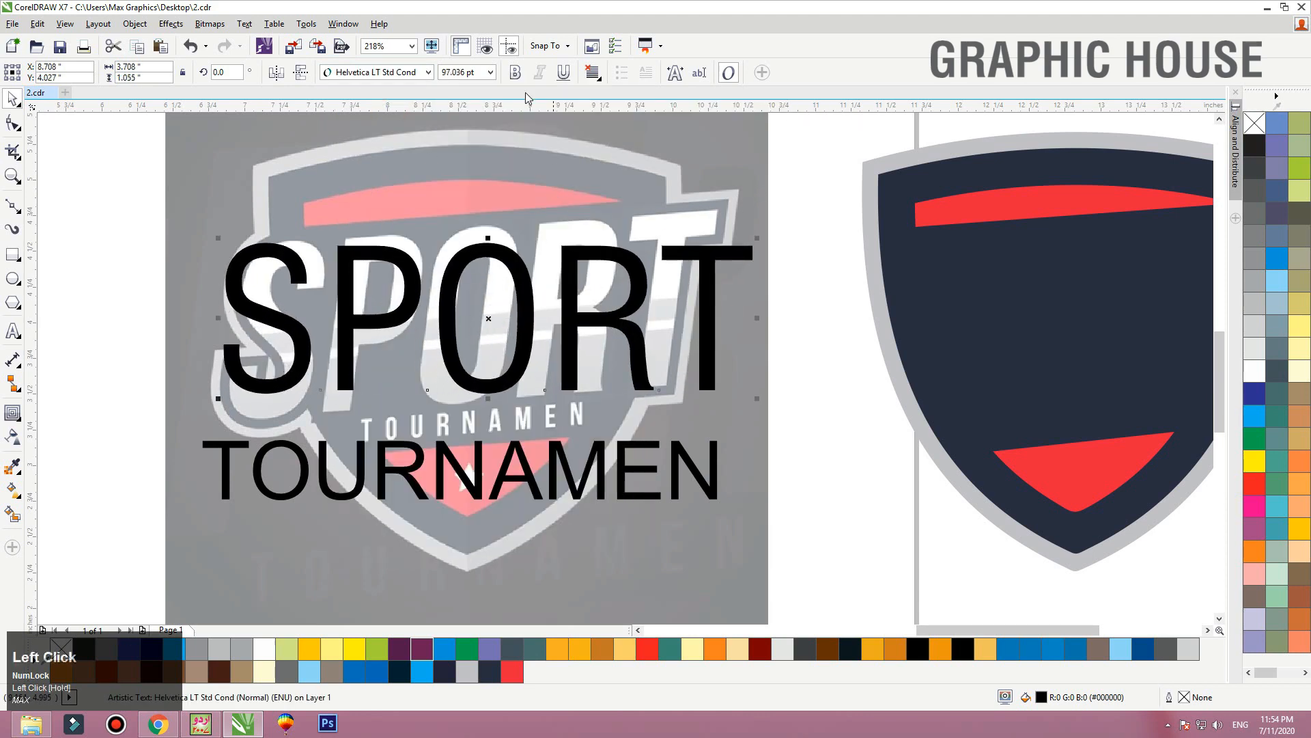
left_click(515, 72)
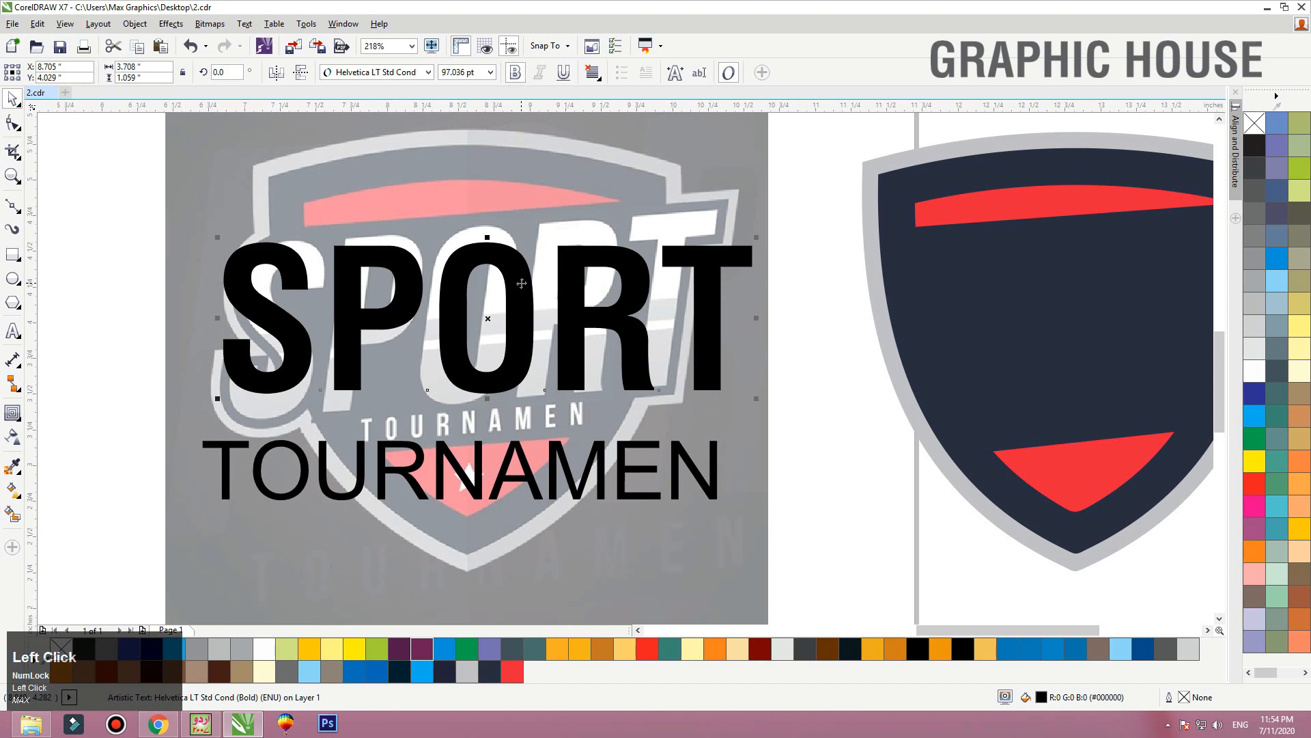
left_click_drag(523, 329, 543, 326)
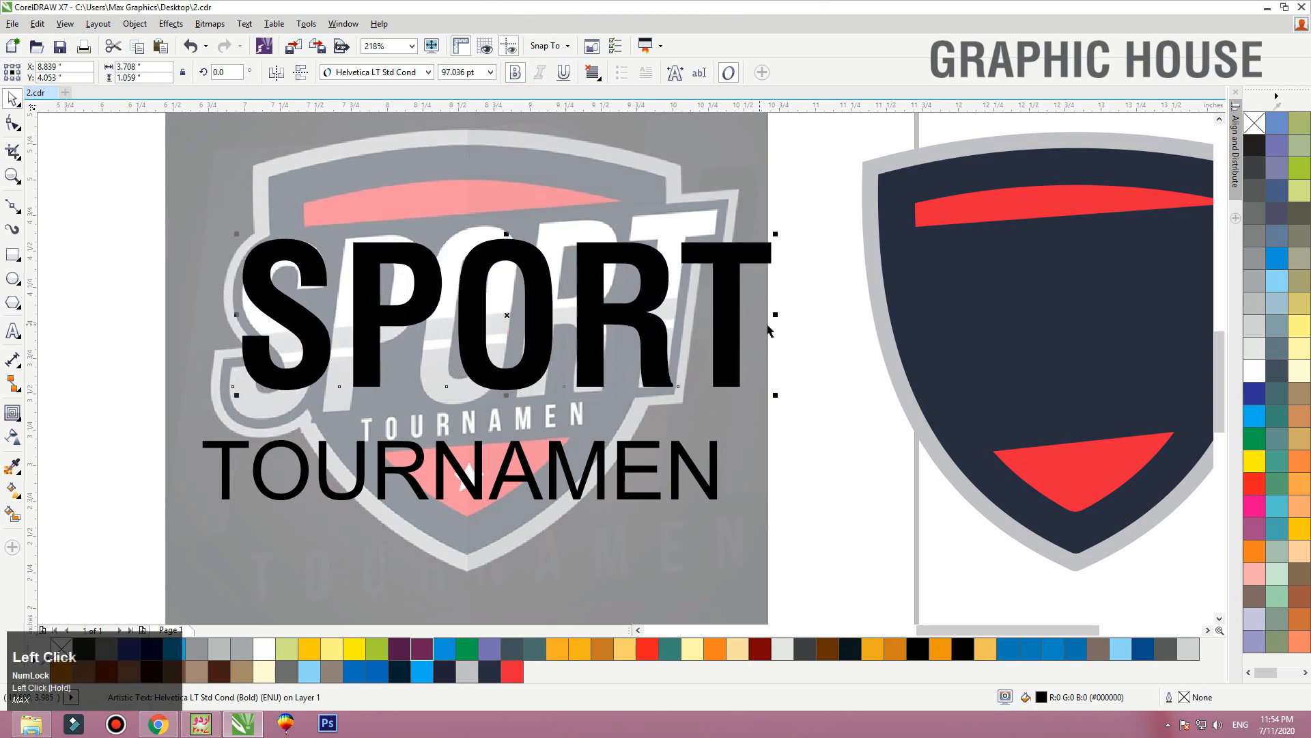
left_click_drag(777, 315, 697, 315)
left_click_drag(467, 396, 467, 412)
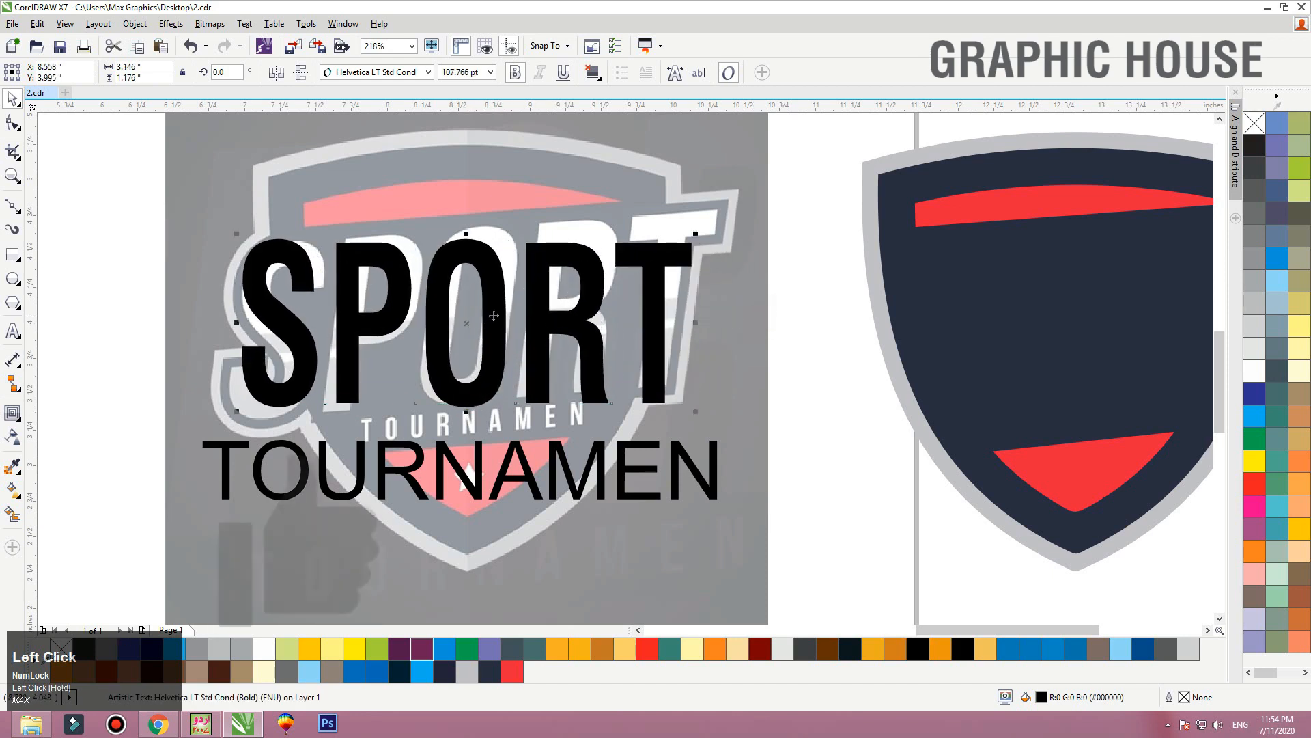
Rotate SPORT about 6 degrees, slant it forward and shift it onto the reference lettering
left_click_drag(306, 358, 299, 379)
left_click_drag(685, 343, 721, 298)
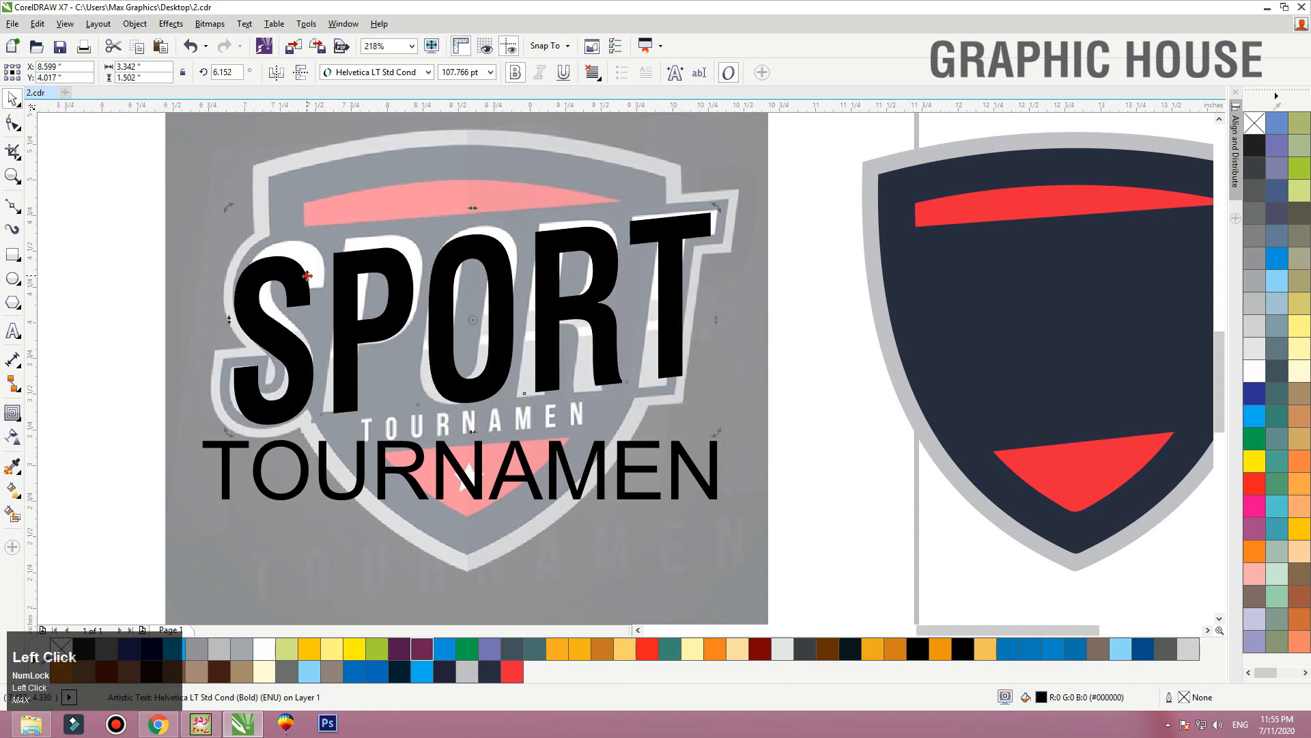
left_click_drag(470, 210, 497, 209)
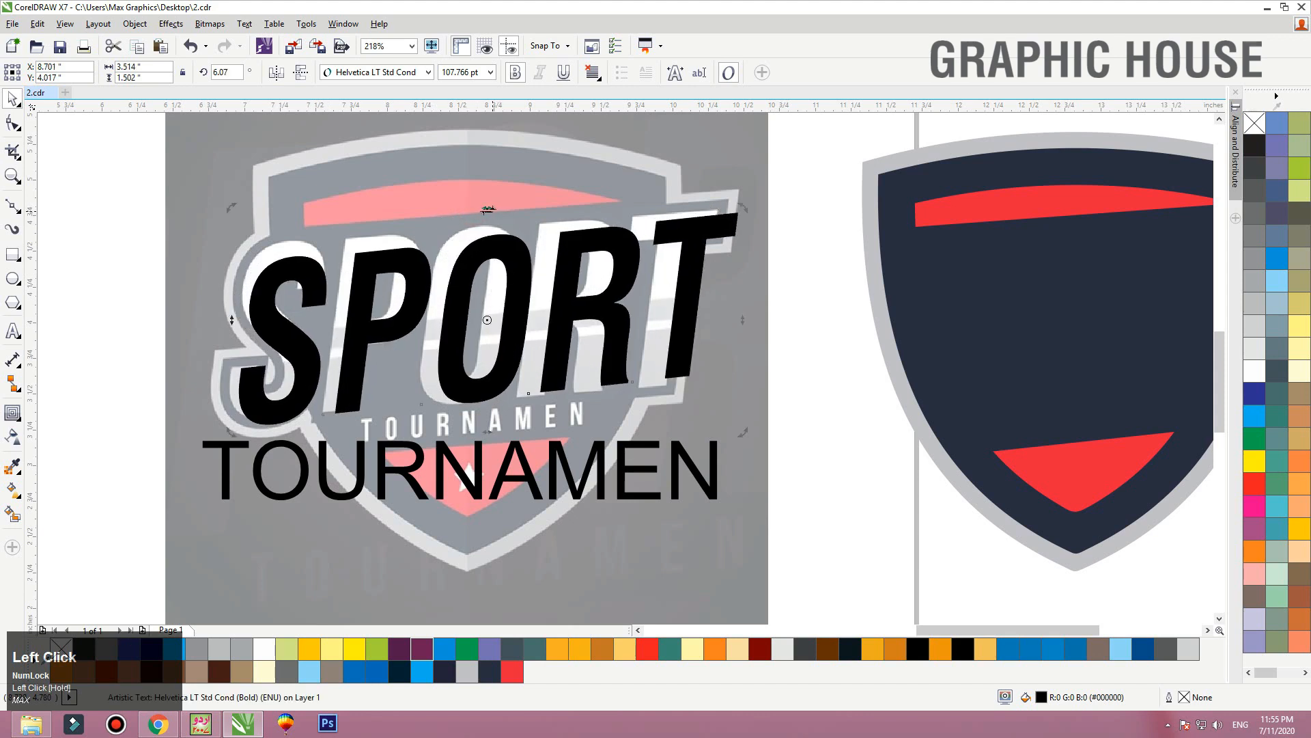
left_click_drag(473, 273, 461, 264)
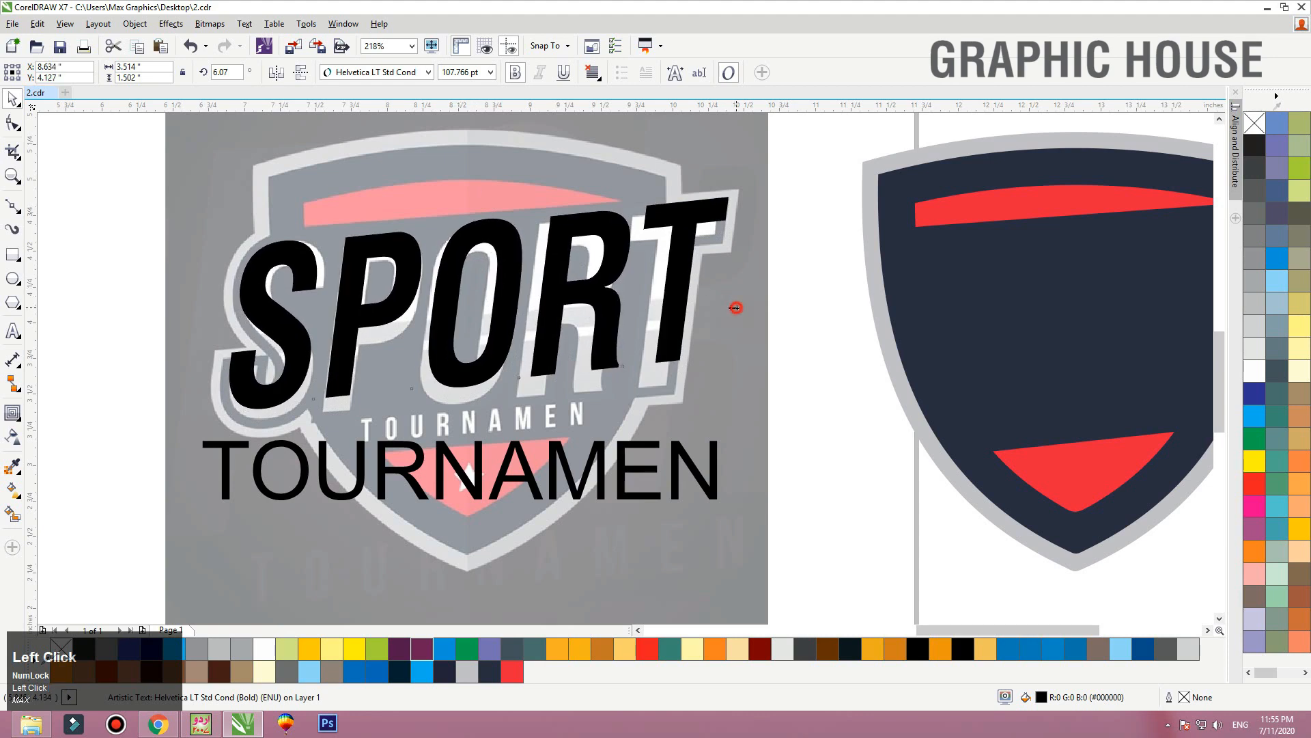
Narrow SPORT slightly, stretch its height downward and nudge it into line with the reference letters
left_click_drag(736, 308, 717, 301)
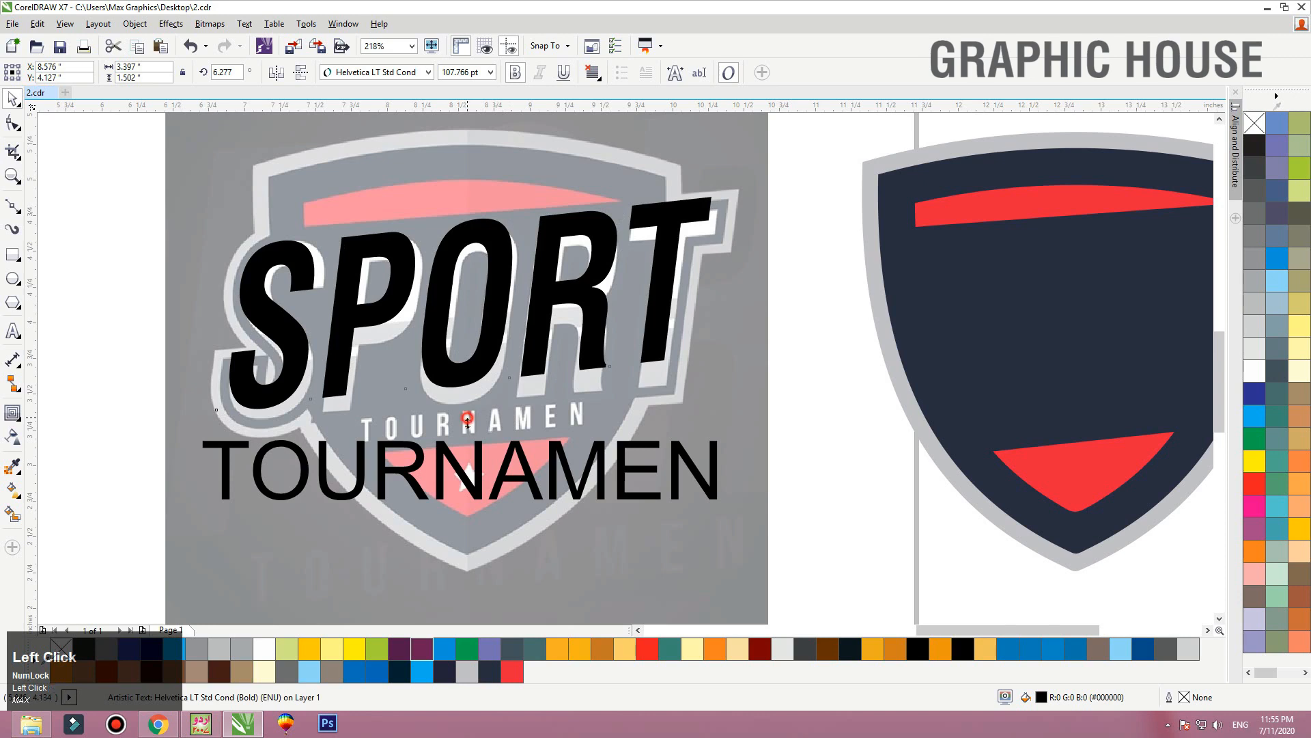
left_click_drag(467, 418, 467, 429)
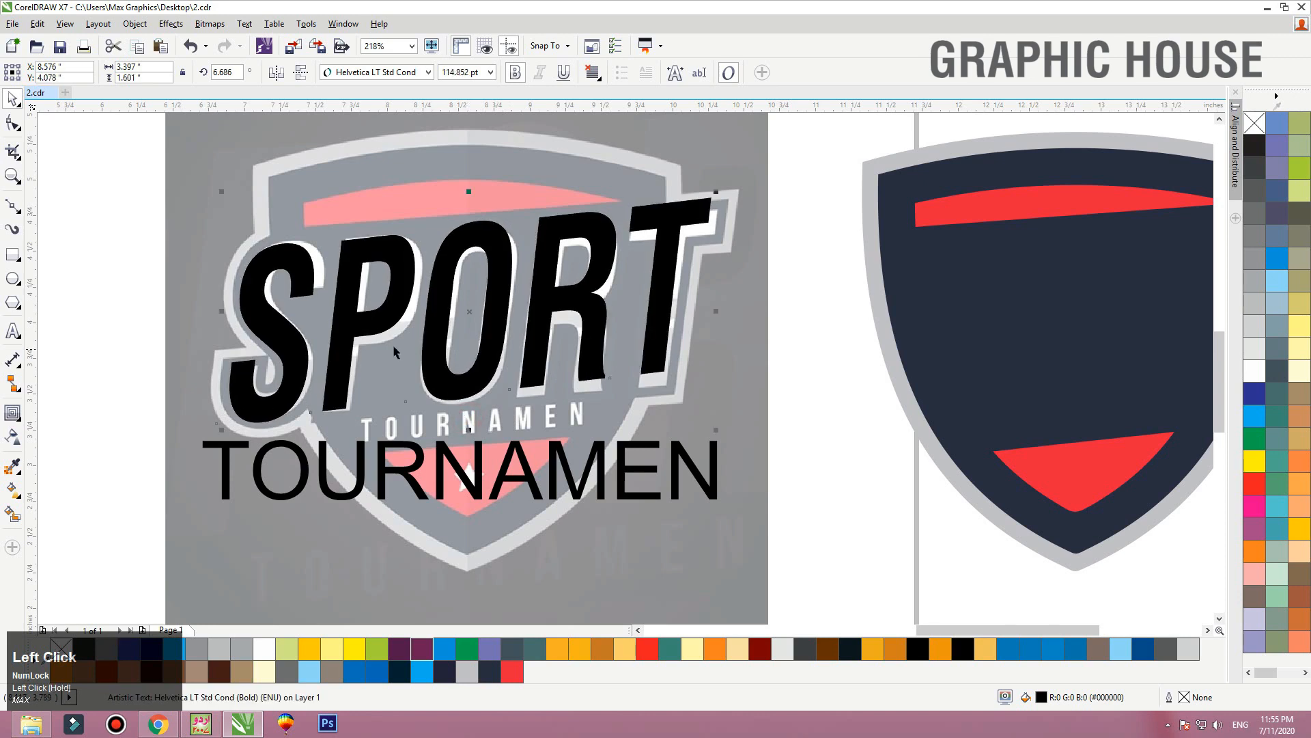
left_click_drag(380, 322, 384, 321)
mouse_move(719, 311)
left_mouse_down()
mouse_move(716, 322)
mouse_move(722, 311)
left_mouse_up()
left_click(669, 238)
left_click(667, 255)
Fine-tune the slant of SPORT against the reference letters by skewing from its upper and lower edges
left_click(522, 486)
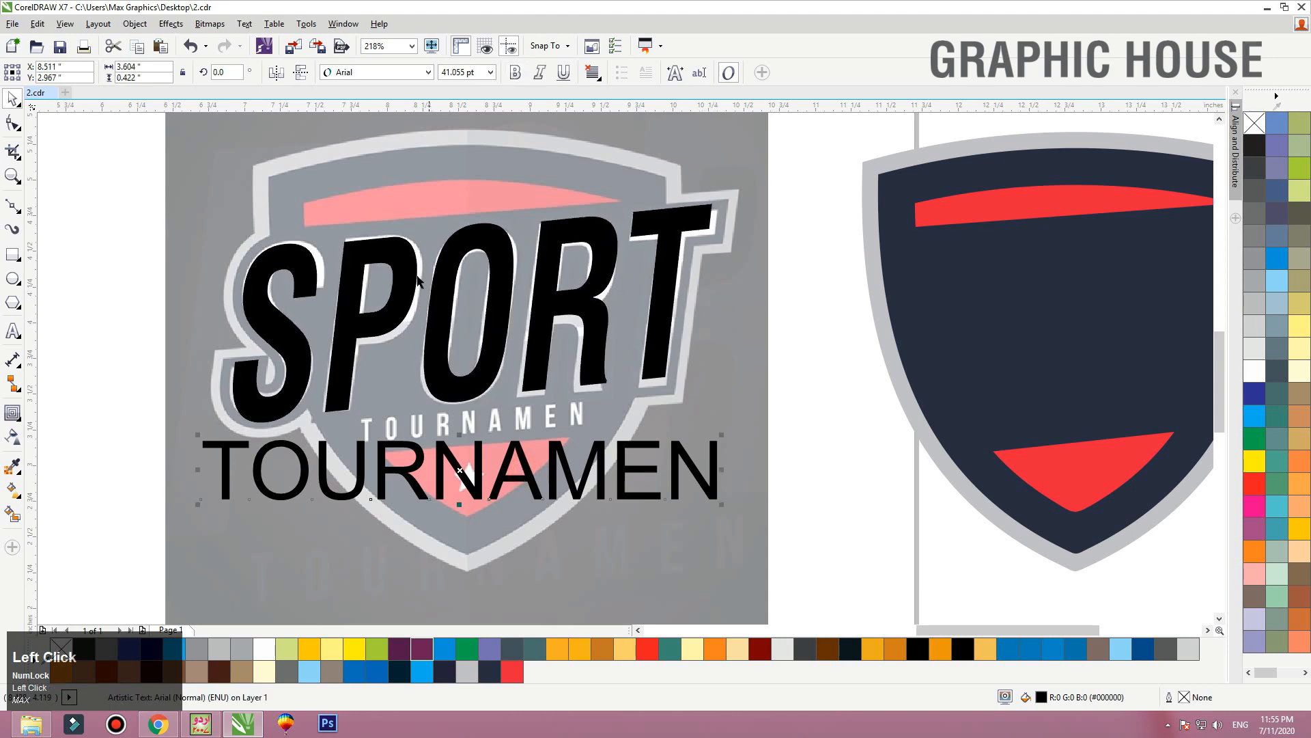
left_click(283, 361)
left_click(280, 315)
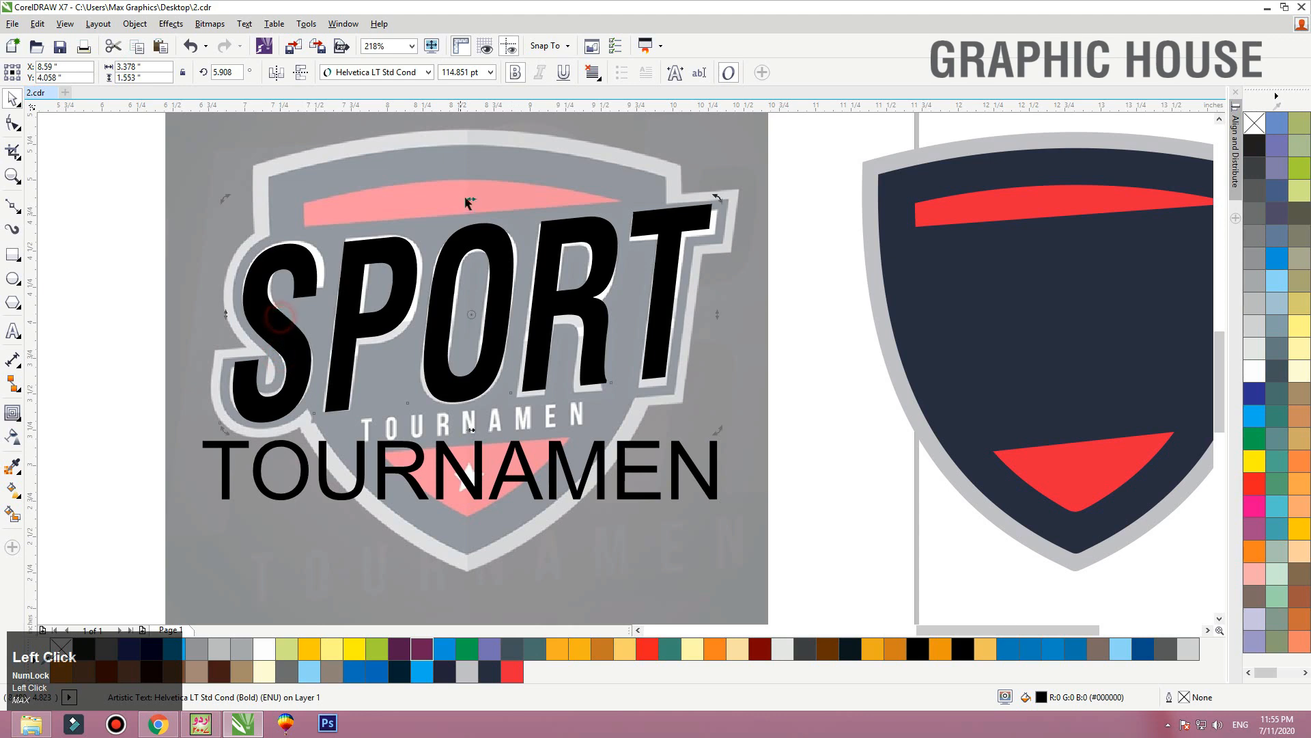
left_click_drag(470, 196, 468, 378)
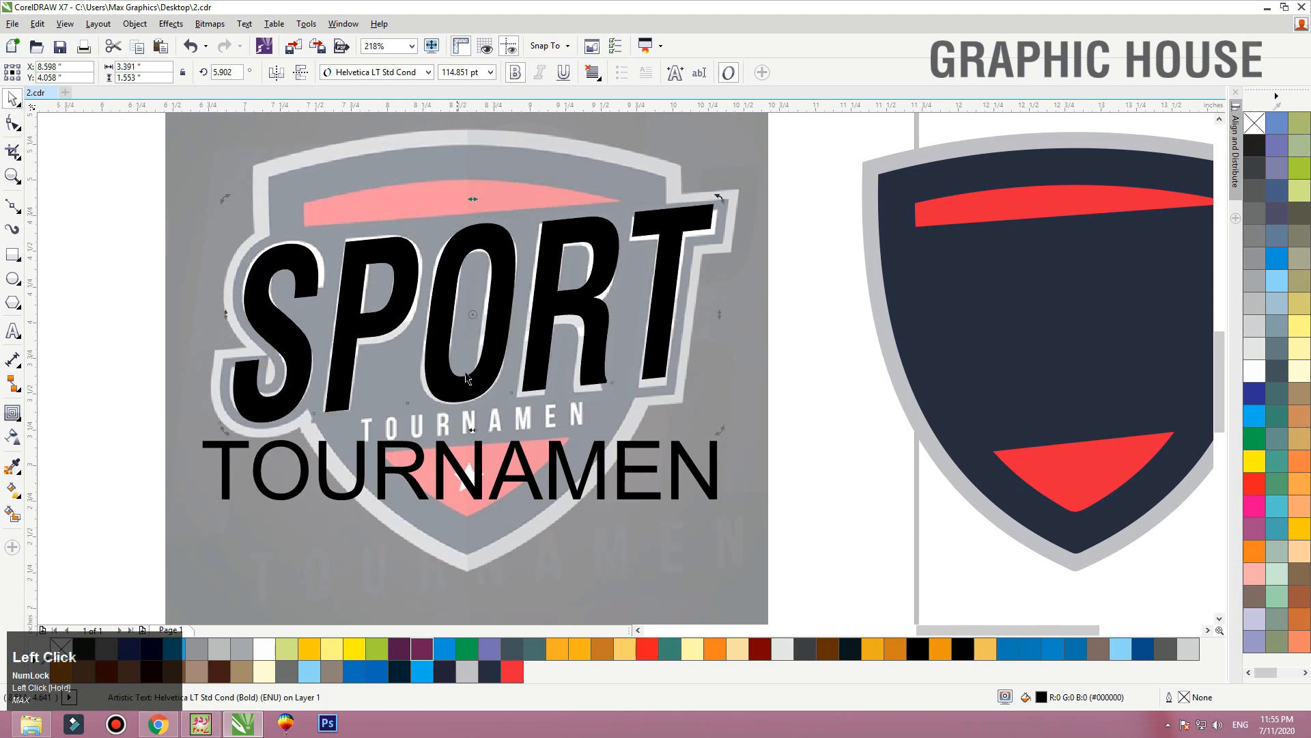
left_click_drag(473, 427, 470, 427)
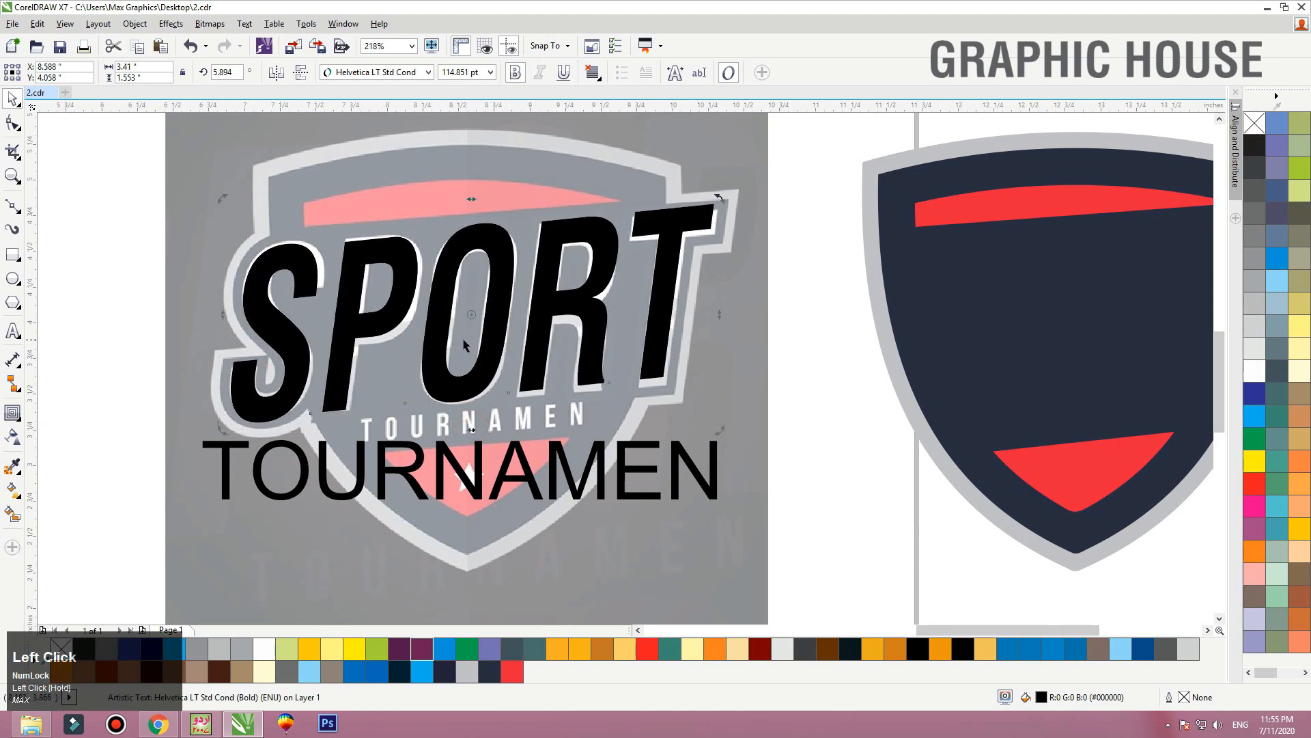
Set TOURNAMEN in Helvetica LT Std Cond and shrink it to about 11.3 pt beneath SPORT
left_click(453, 465)
left_click(365, 74)
mouse_move(505, 120)
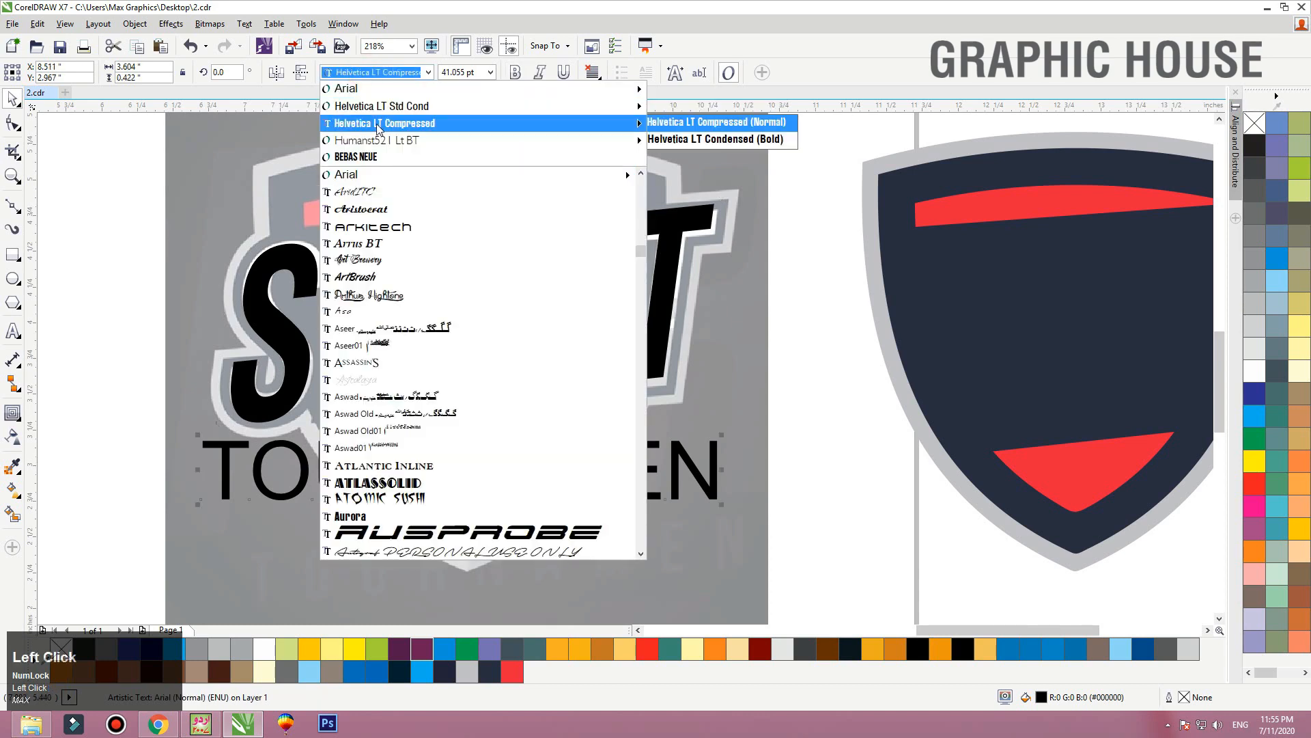
left_click(690, 121)
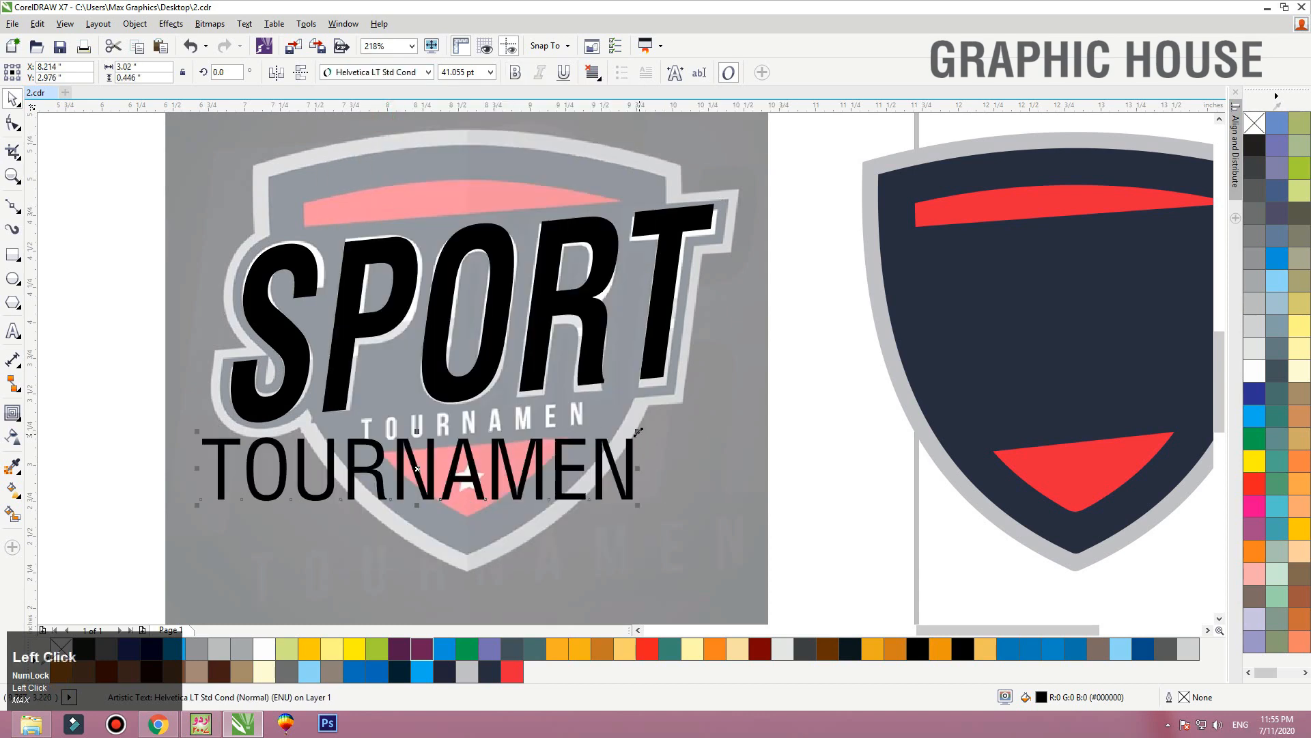
left_click_drag(638, 432, 471, 448)
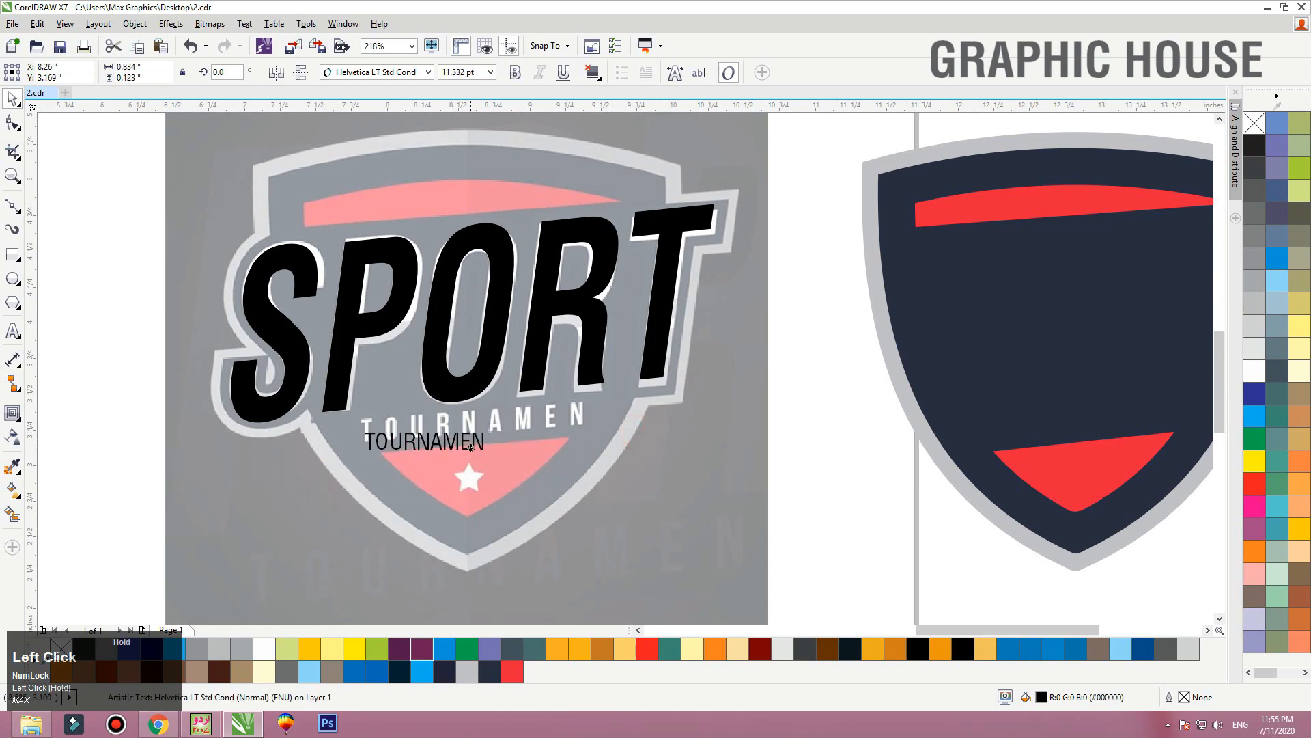
Colour TOURNAMEN red, make it bold and align its start with the reference's small lettering
scroll(424, 504, "up", 4)
left_click(1254, 483)
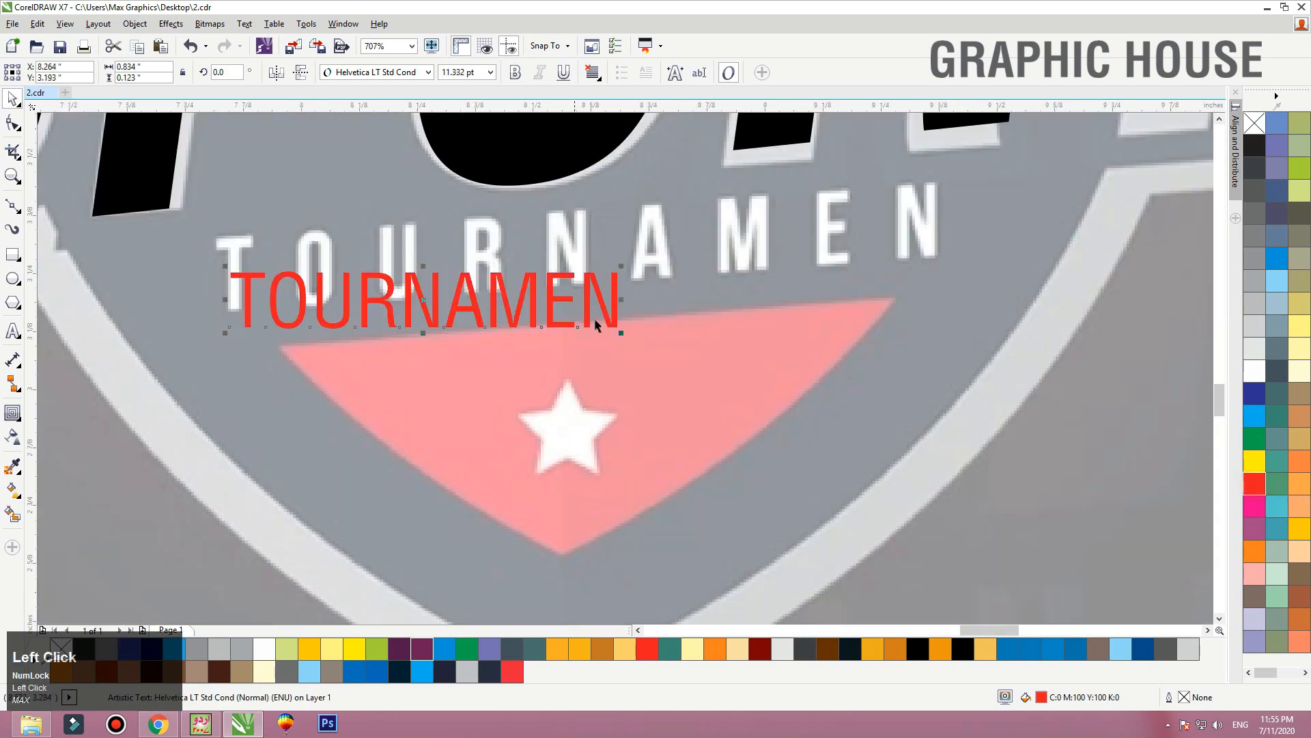
left_click(515, 72)
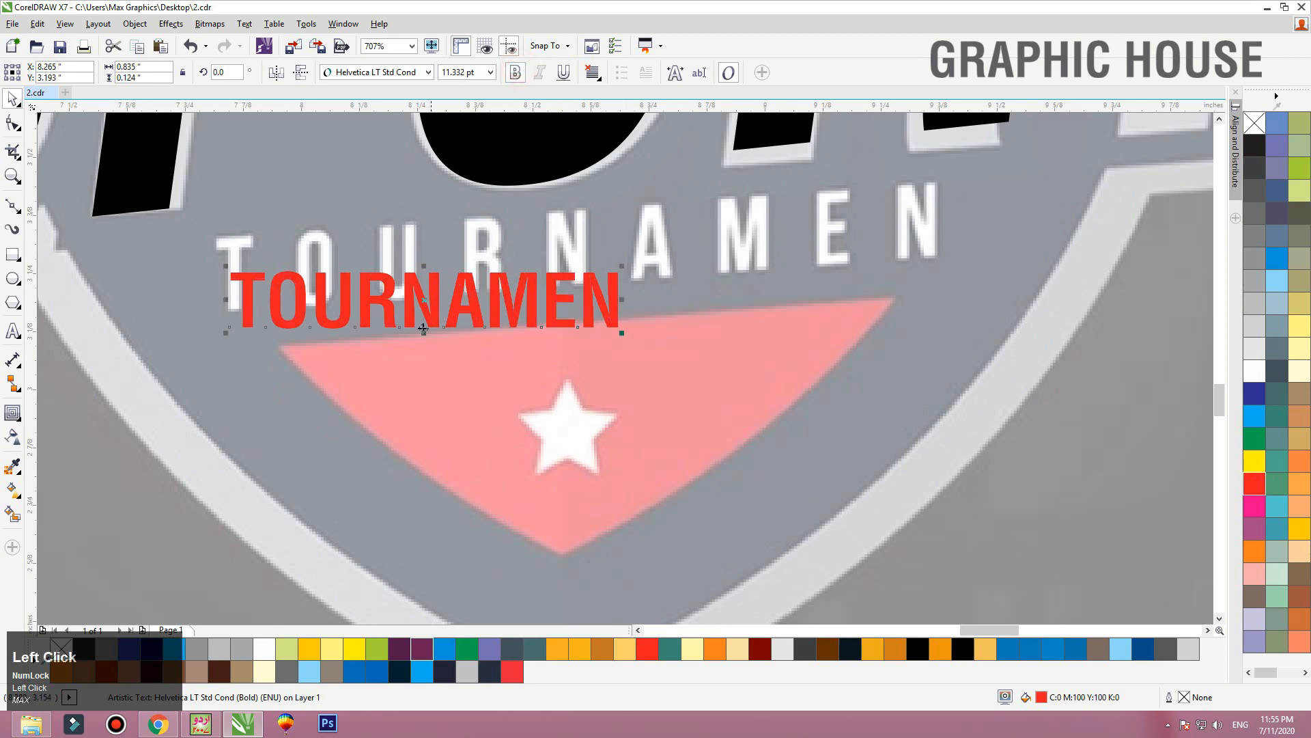
left_click_drag(420, 303, 406, 262)
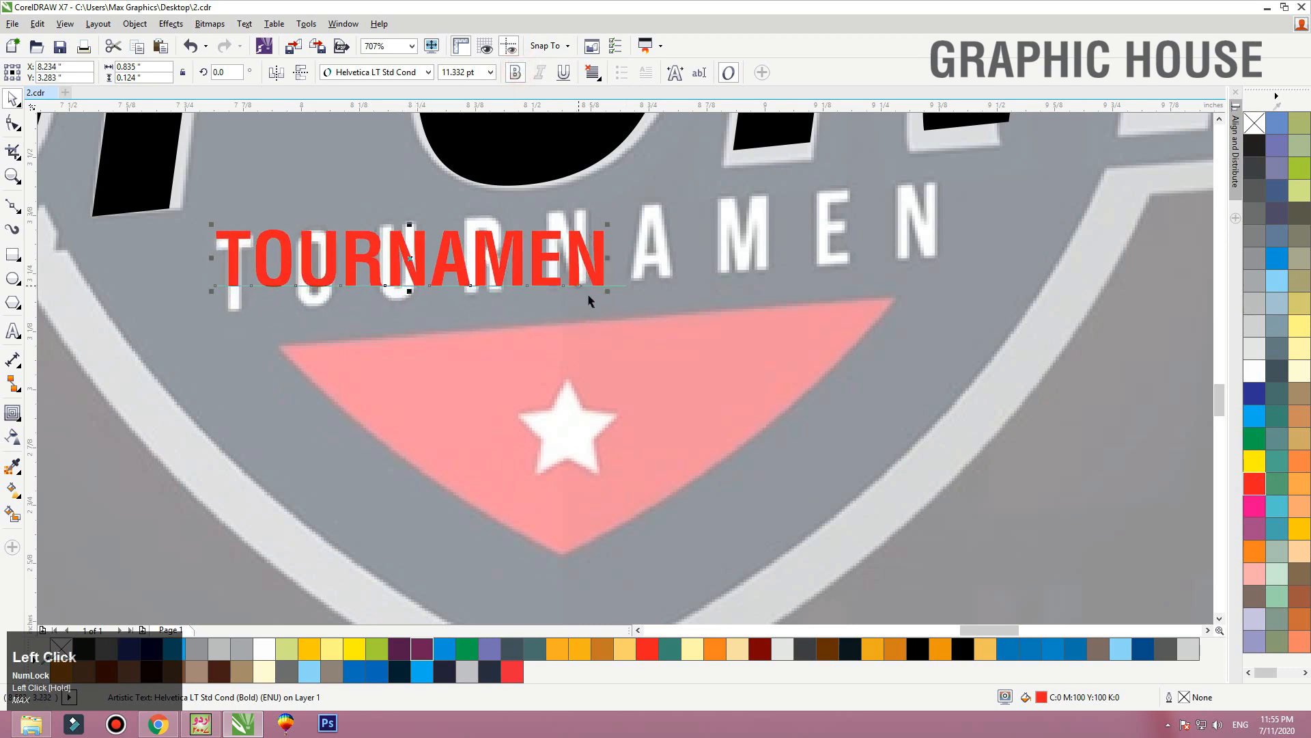
Widen TOURNAMEN's letter spacing to about 1.55 inches overall and rotate the text about 2 degrees
key("F10")
left_click_drag(629, 291, 951, 278)
key("space")
left_click(940, 244)
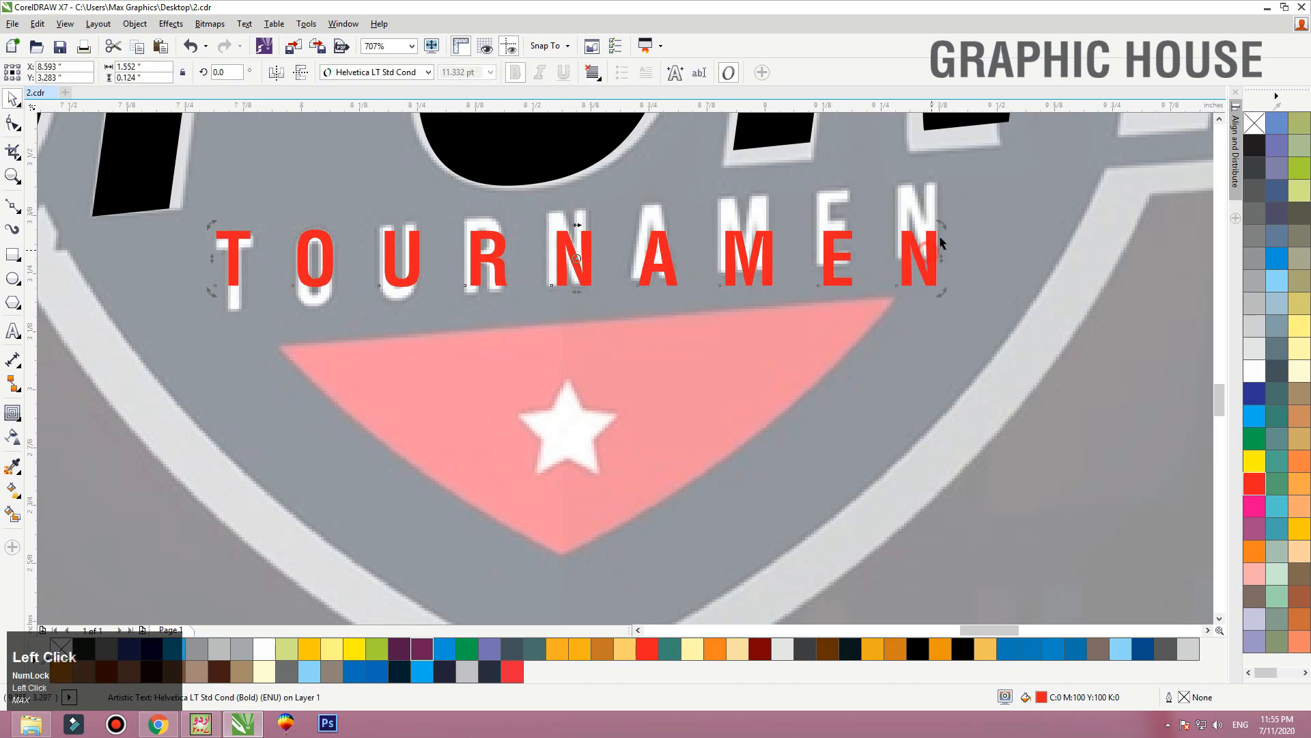
left_click_drag(942, 226, 936, 214)
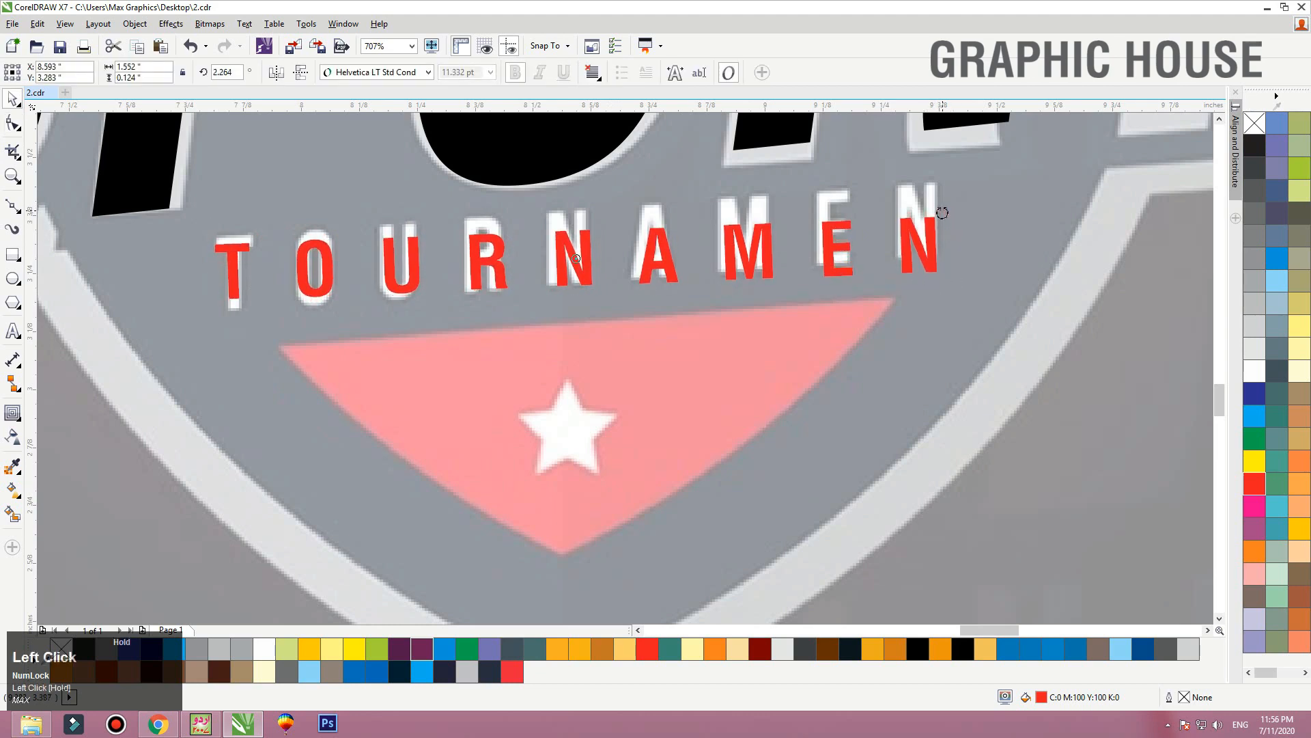
left_click(832, 237)
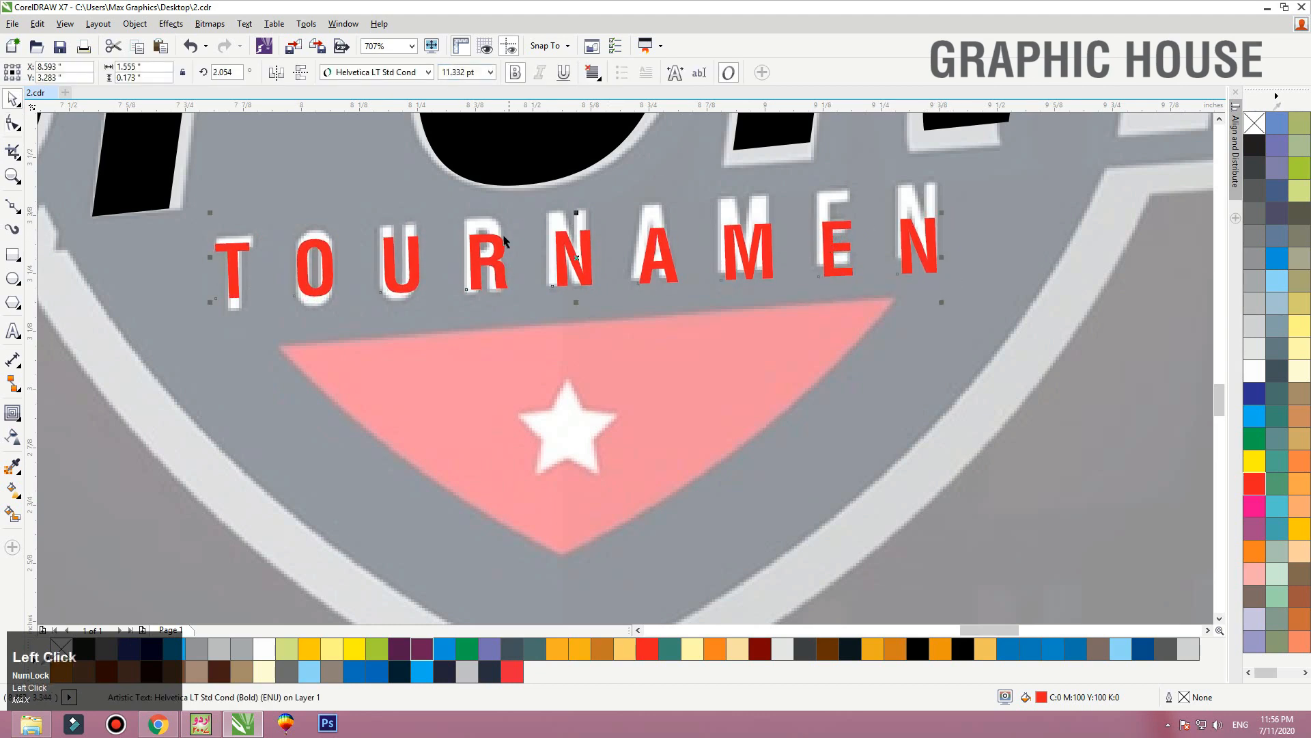
Try TOURNAMEN at 15 pt and 13 pt, and settle on a font size of 14 pt
left_click_drag(478, 73, 412, 76)
type("15")
key("Return")
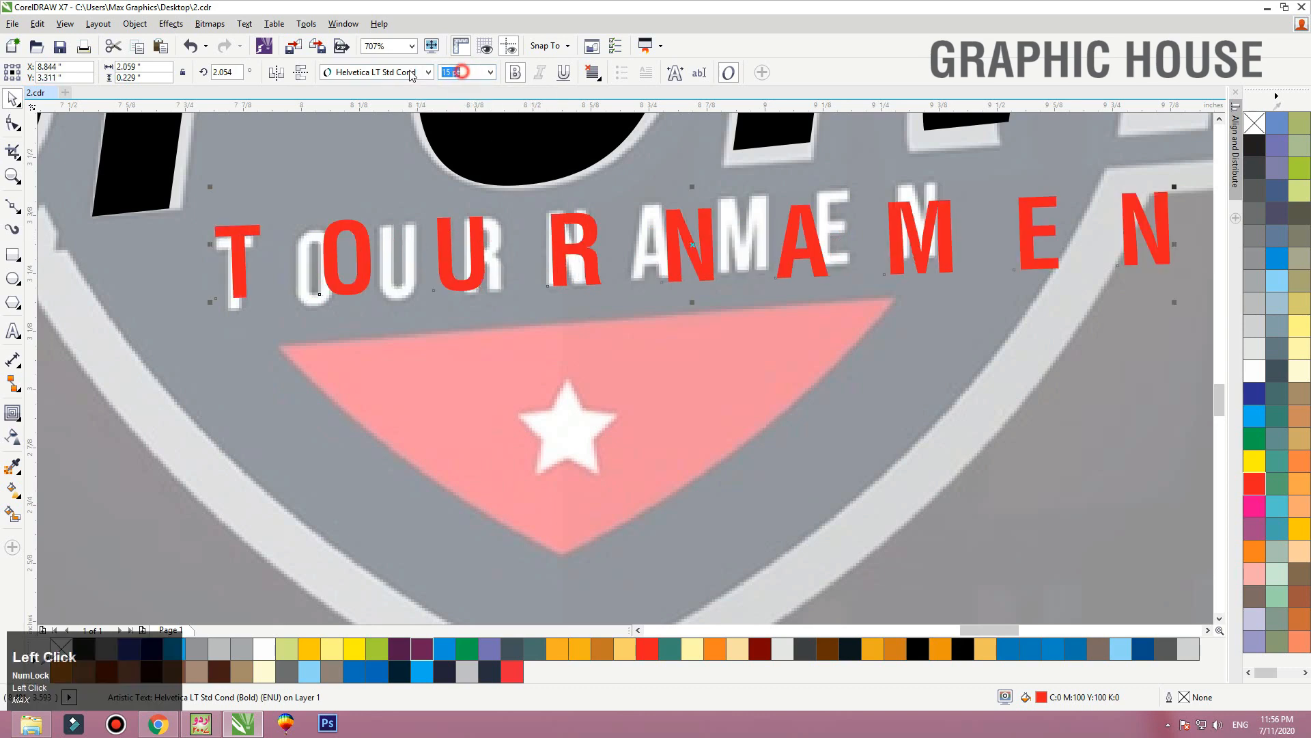
type("13")
key("Return")
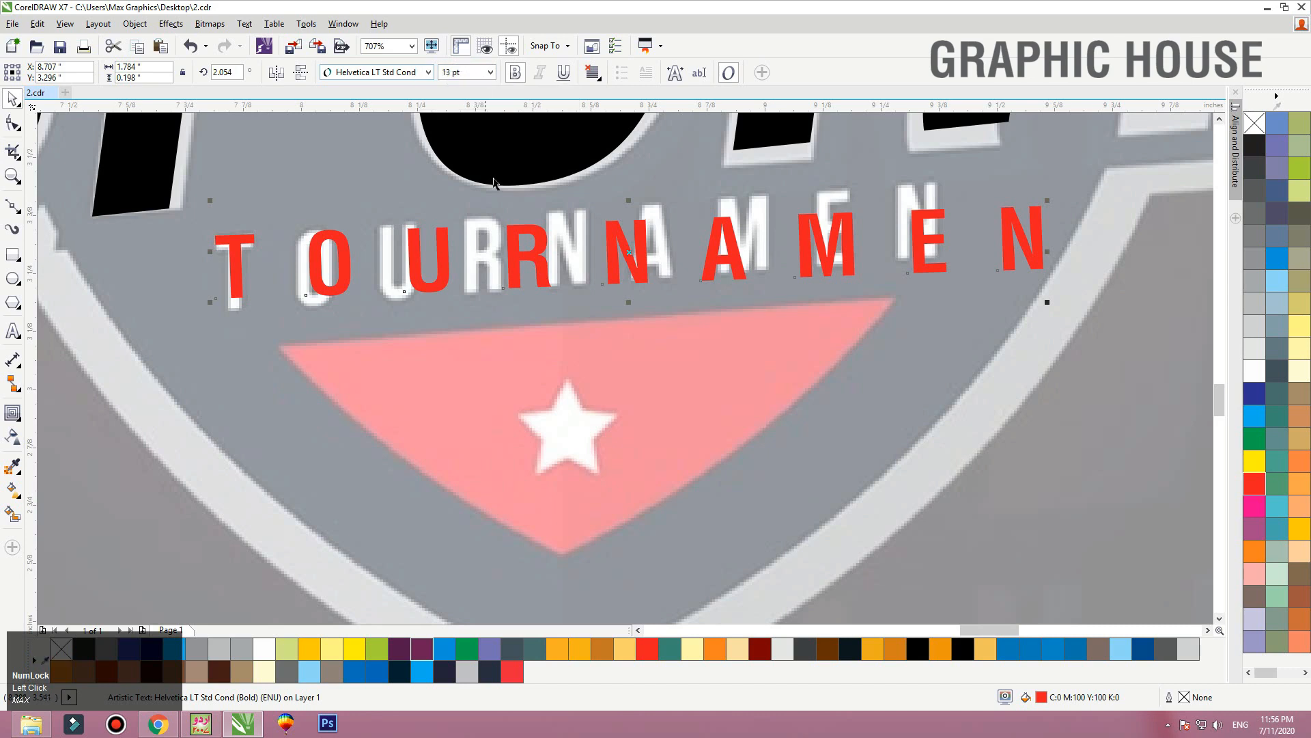
left_click_drag(467, 73, 316, 64)
key("Return")
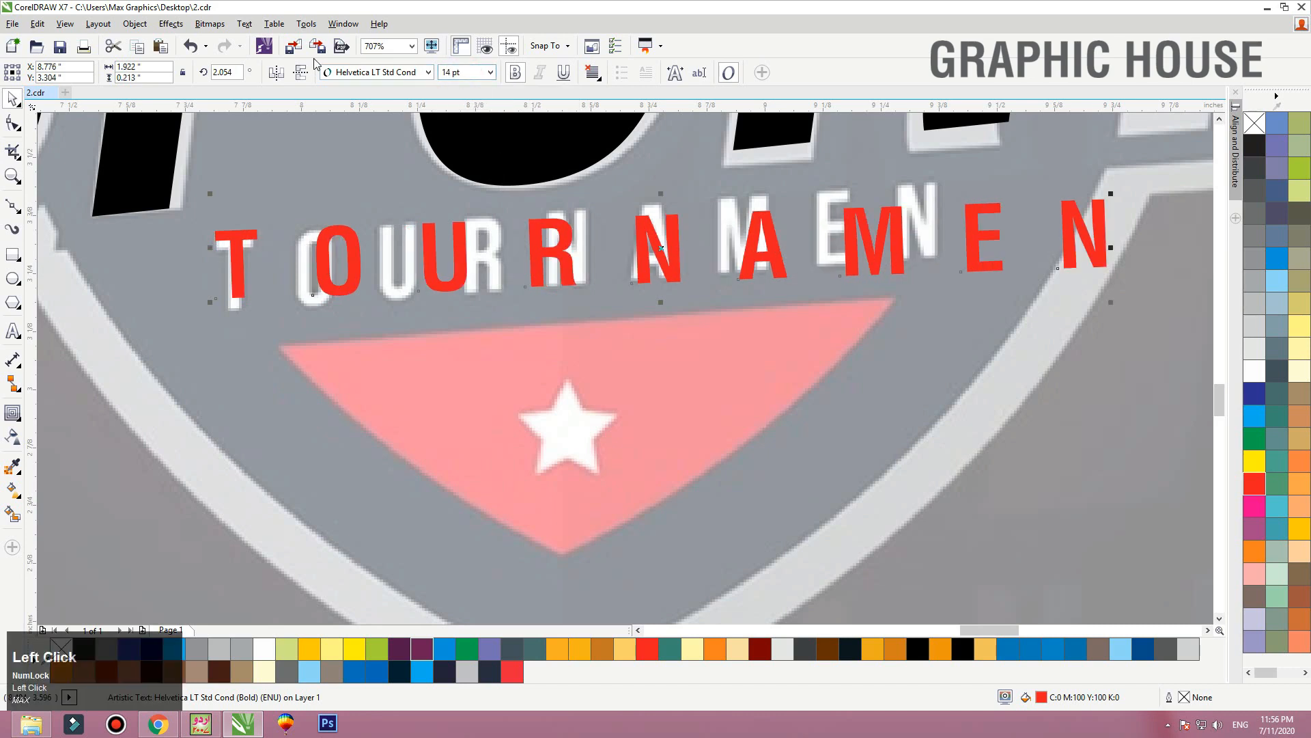
Line up TOURNAMEN's first letter with the reference and tighten its letter spacing to about 1.57 inches overall
left_click_drag(349, 278, 345, 283)
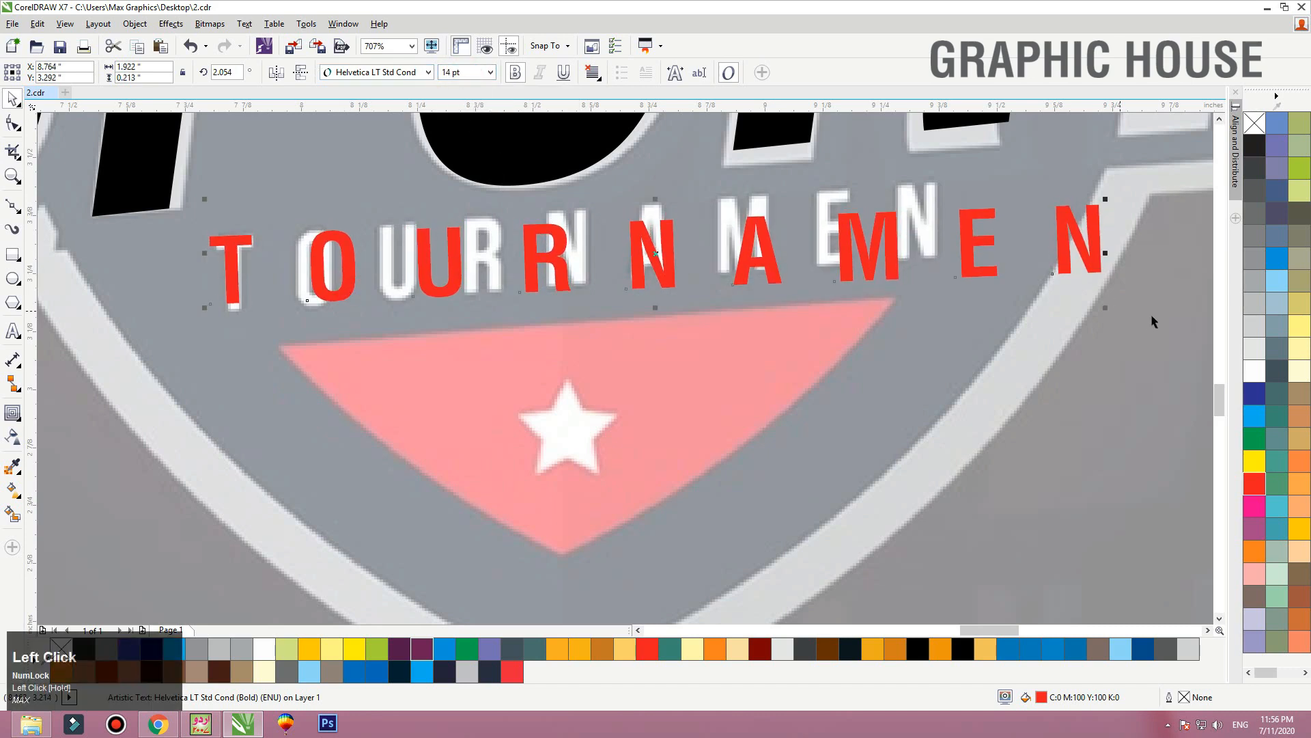
key("F10")
left_click_drag(1108, 285, 925, 284)
key("space")
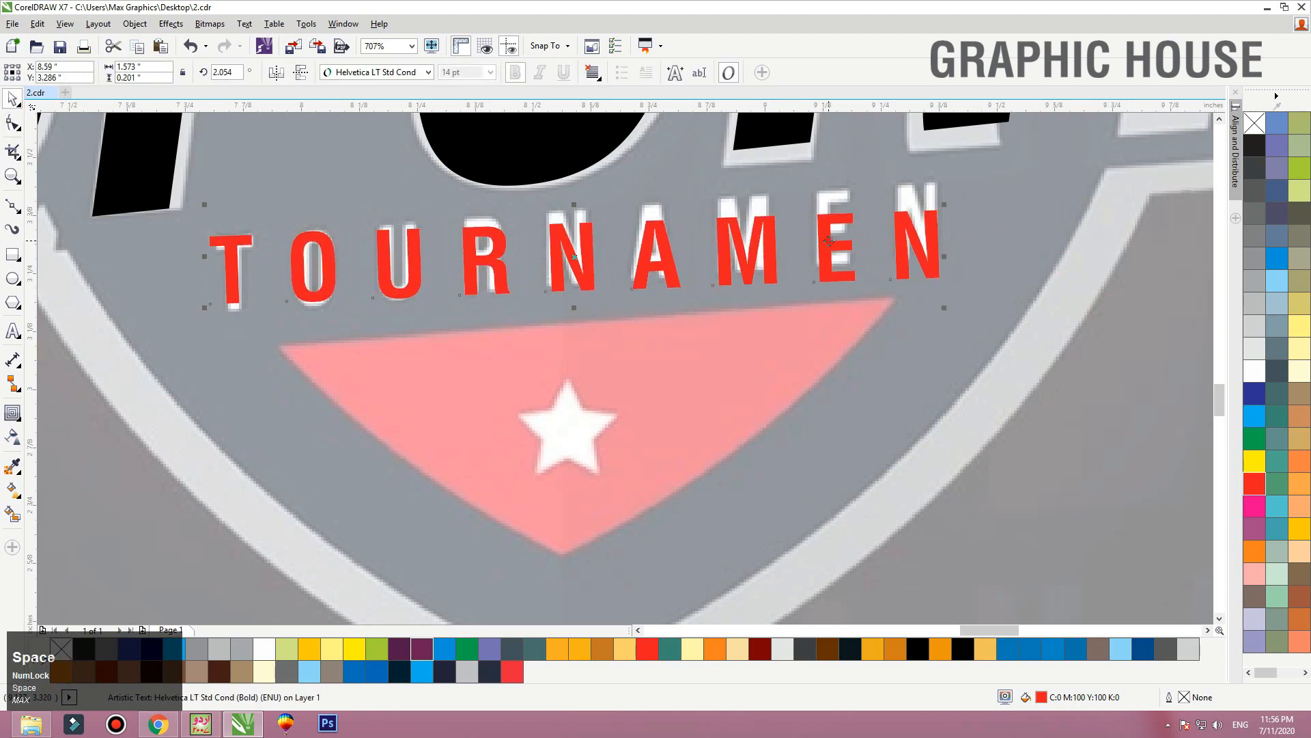
Rotate TOURNAMEN to about 3.8 degrees and fit its position and letter spacing over the reference lettering
left_click_drag(828, 241, 829, 224)
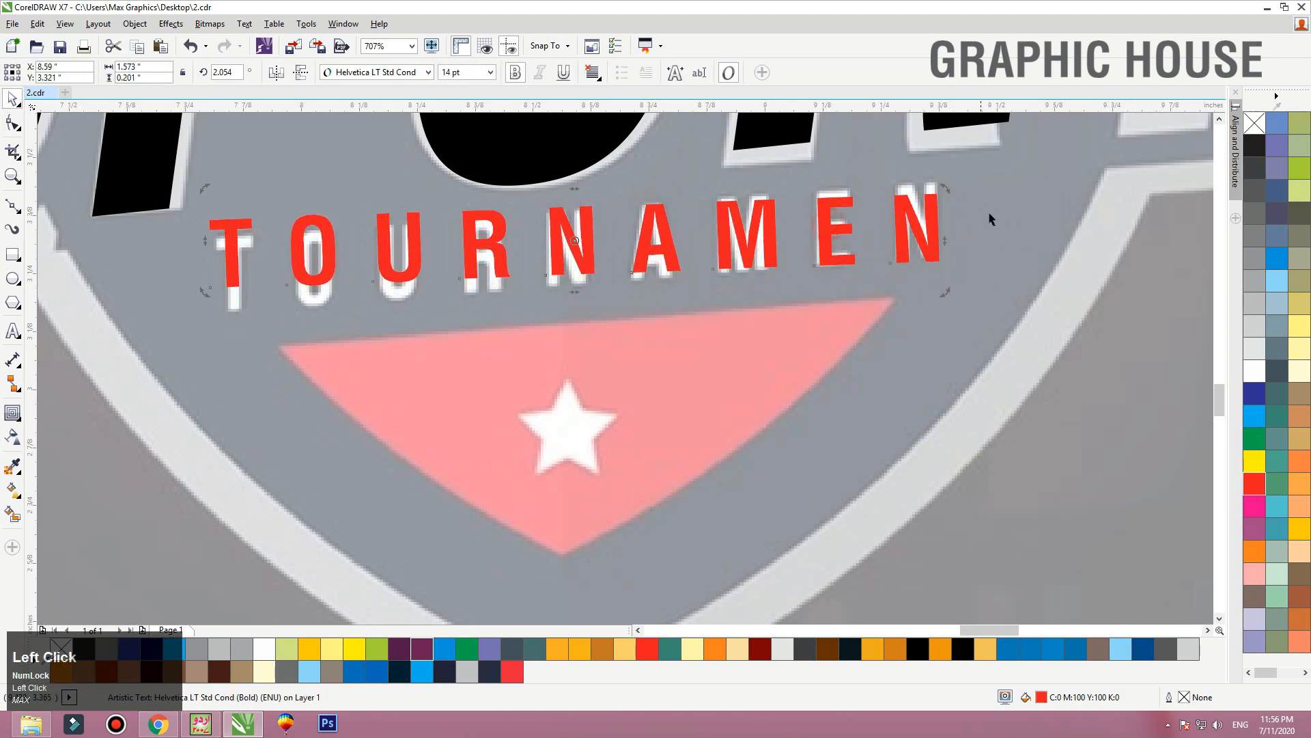
left_click(952, 194)
left_click(934, 213)
left_click(934, 213)
left_click_drag(946, 187, 946, 182)
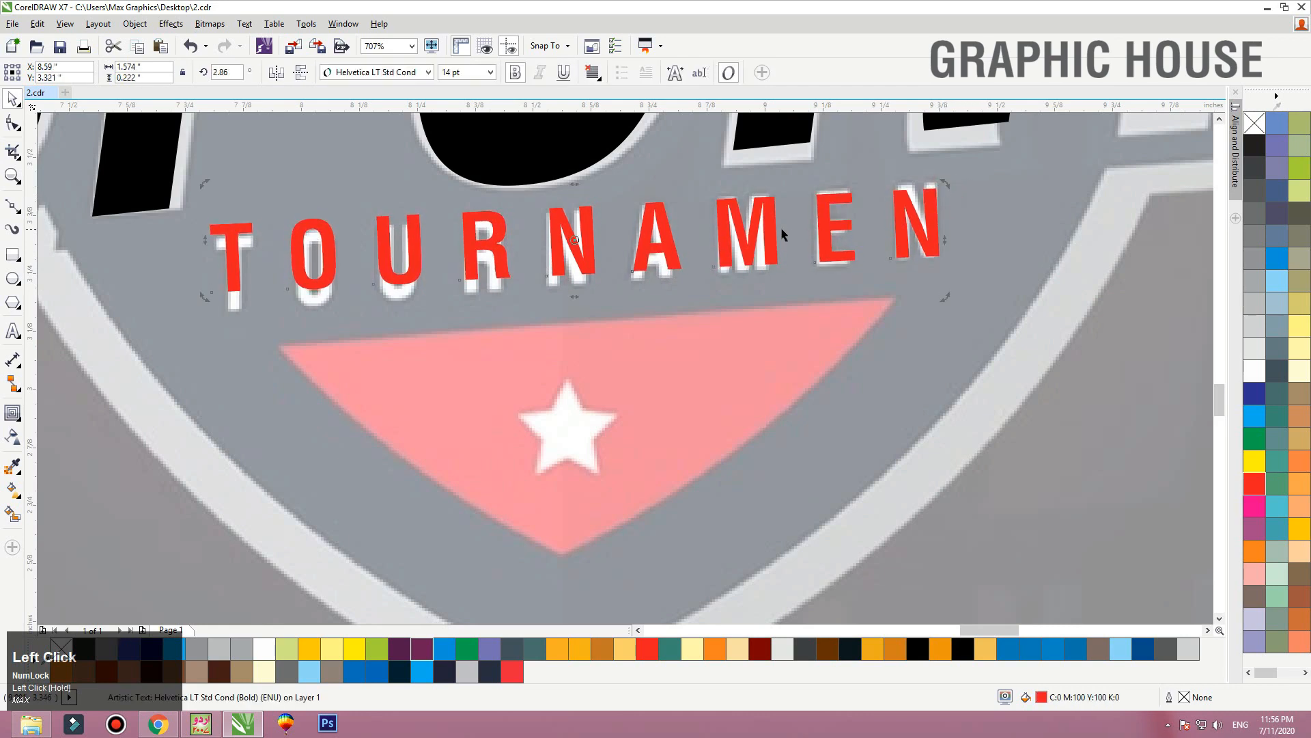
left_click_drag(760, 224, 759, 231)
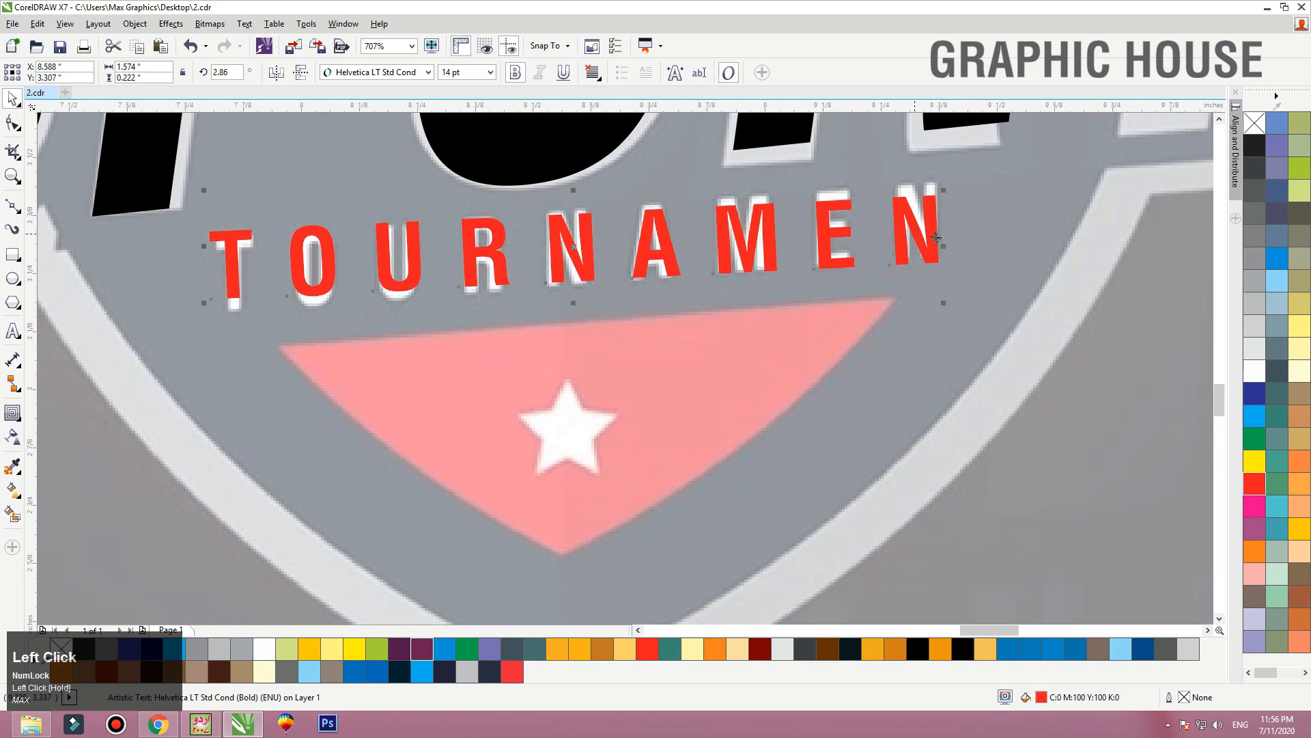
left_click_drag(945, 247, 931, 242)
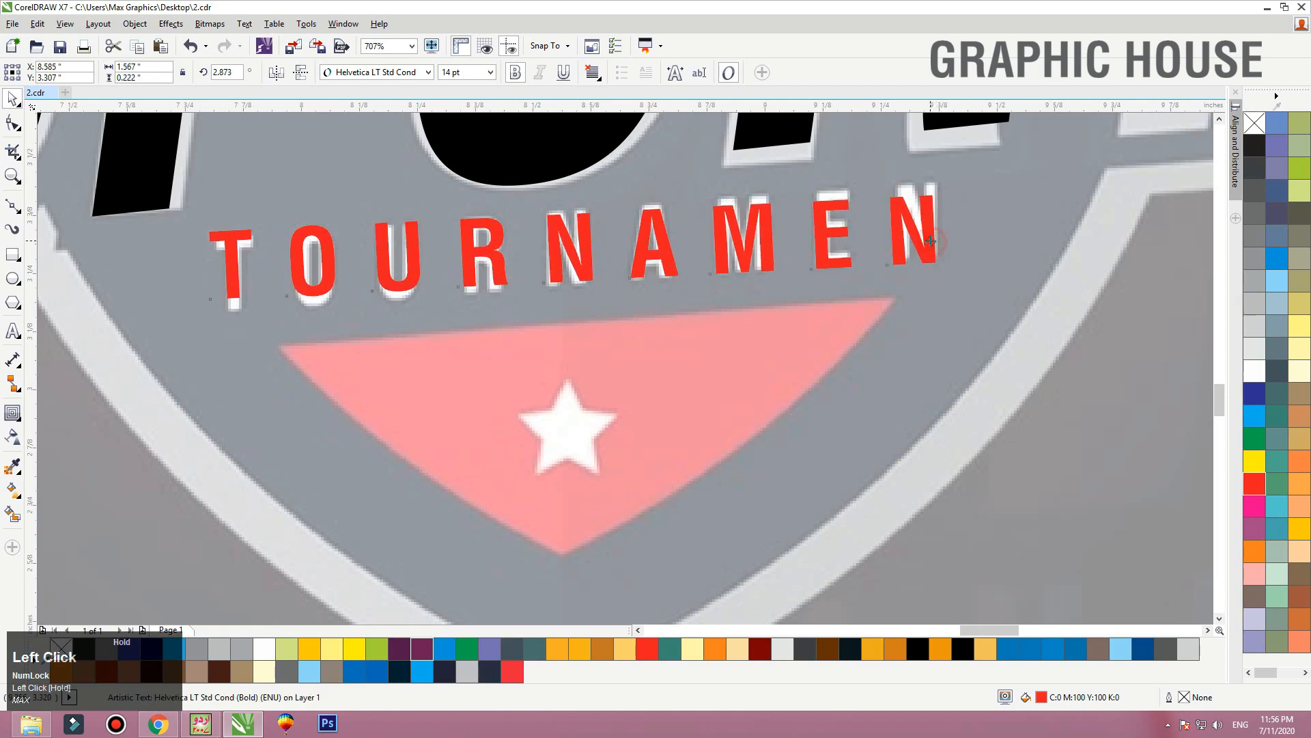
left_click_drag(204, 191, 203, 197)
Move SPORT and TOURNAMEN together from the reference image onto the redrawn shield
scroll(544, 466, "down", 5)
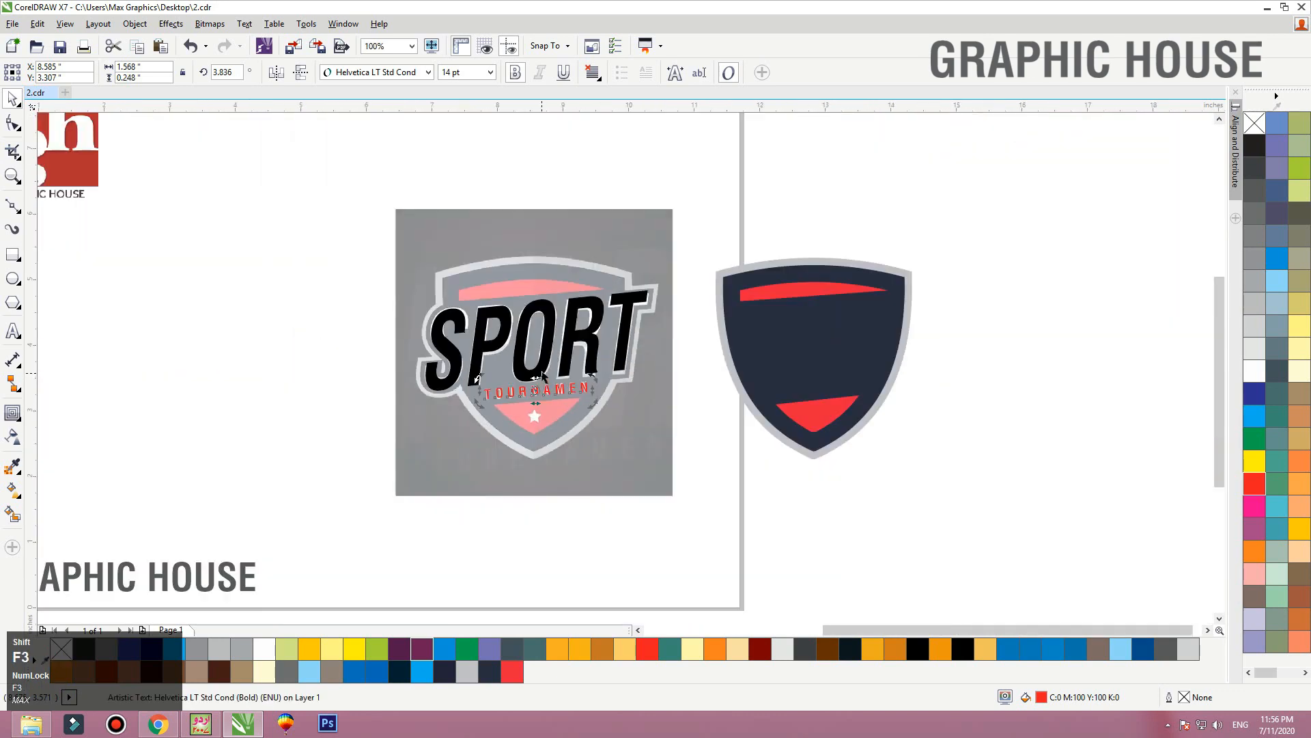
left_click(540, 377, "shift")
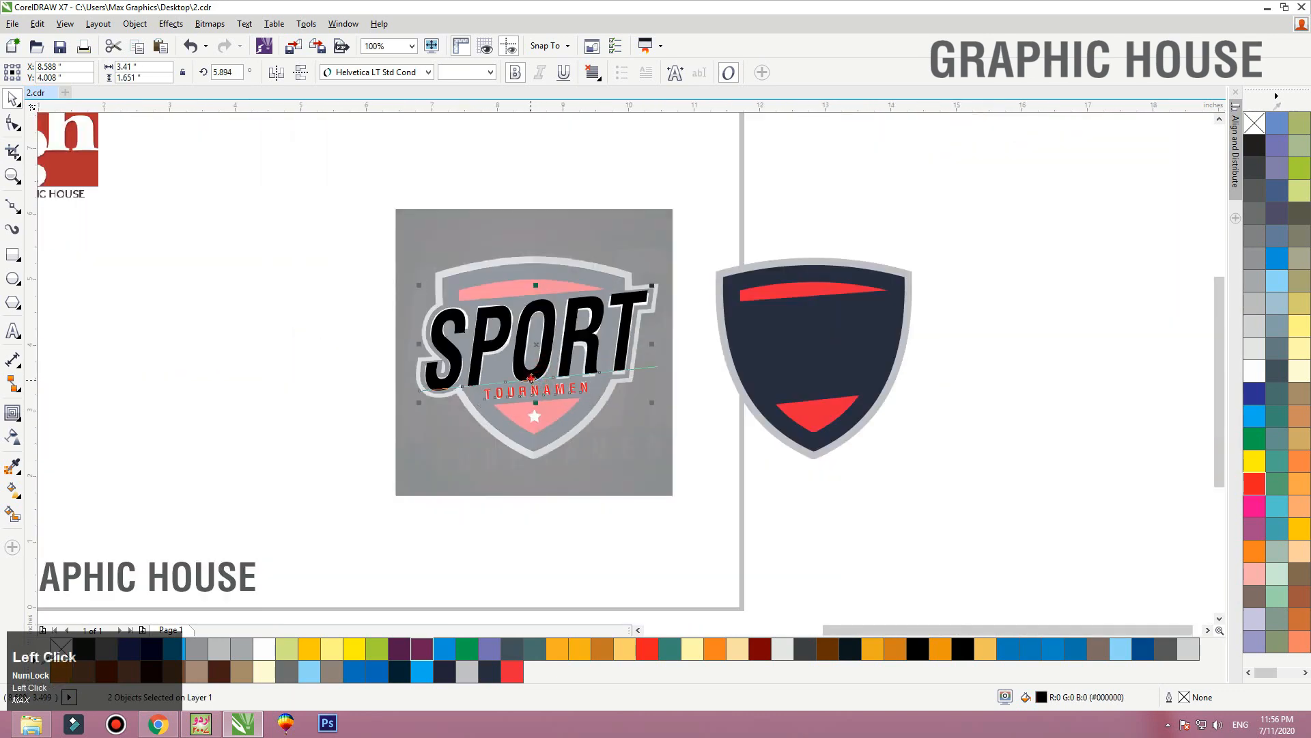
left_click_drag(539, 377, 809, 380)
left_click(975, 358)
Remove the transparency from the reference image
key("F2")
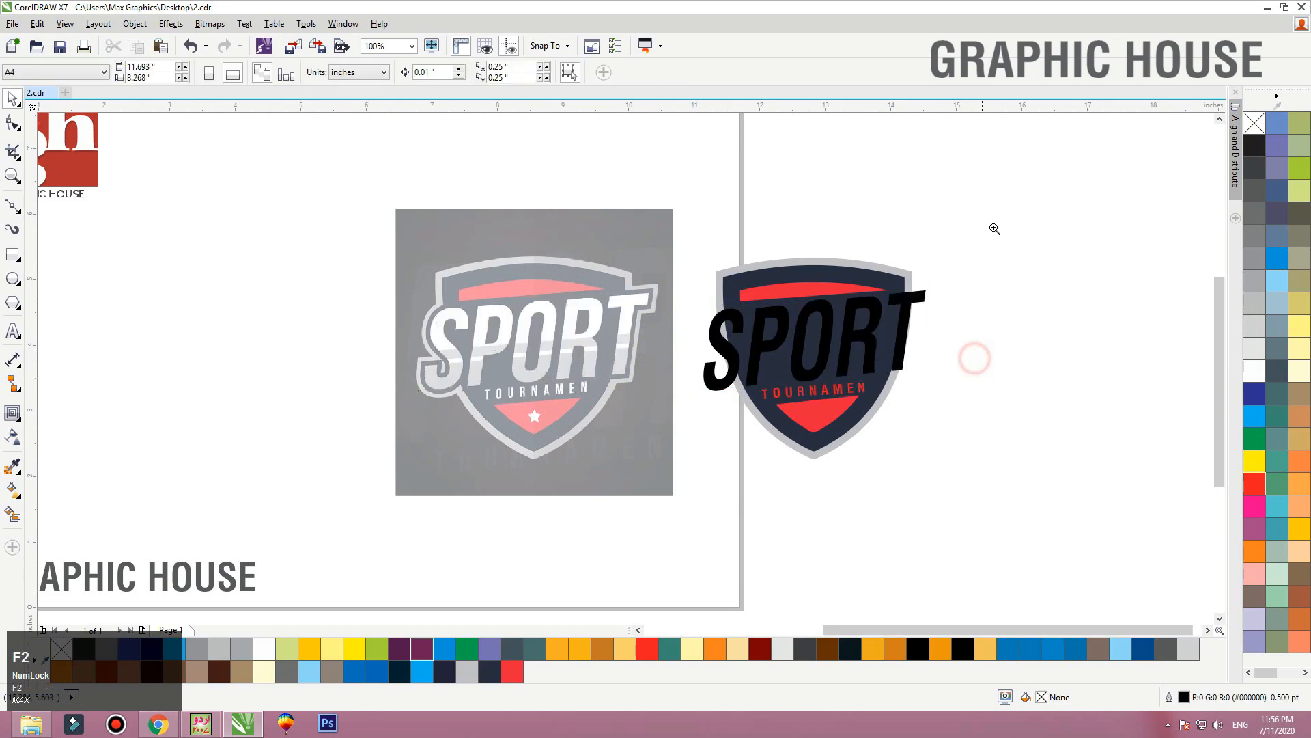
left_click_drag(994, 229, 362, 498)
left_click(376, 461)
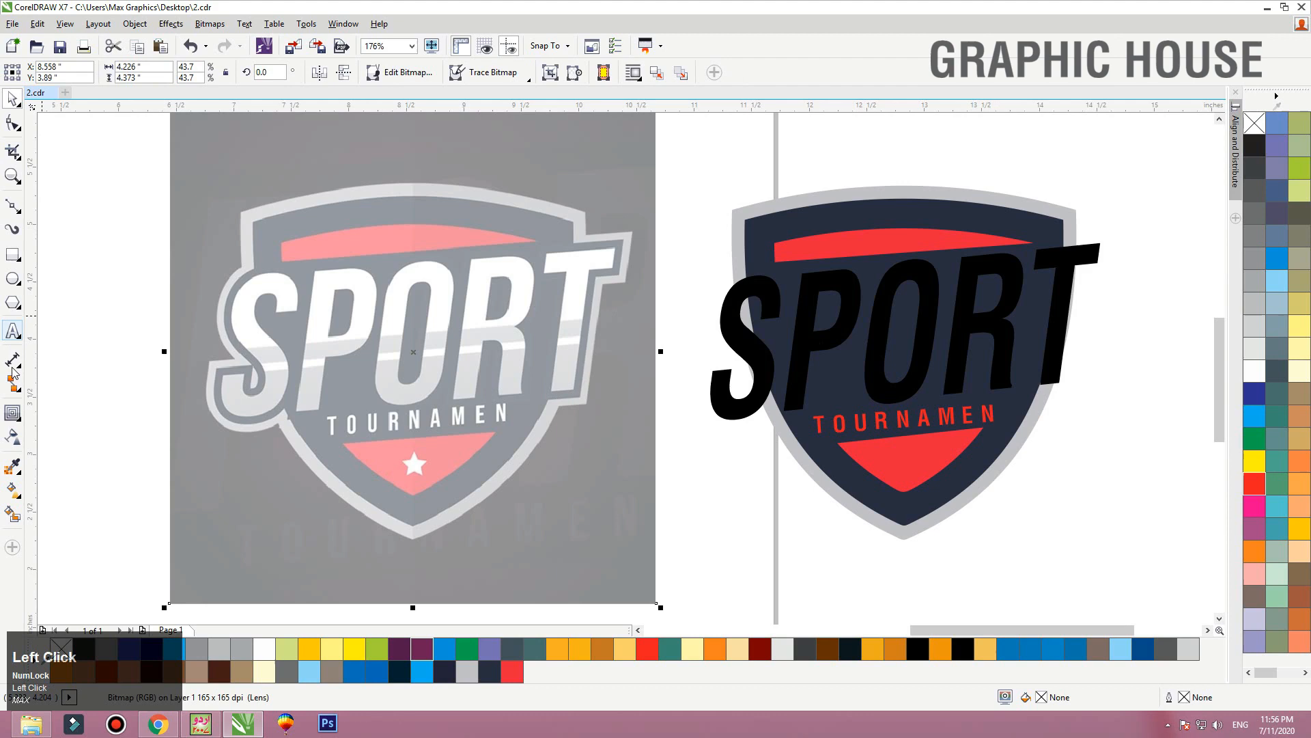
left_click(15, 433)
left_click(11, 73)
key("space")
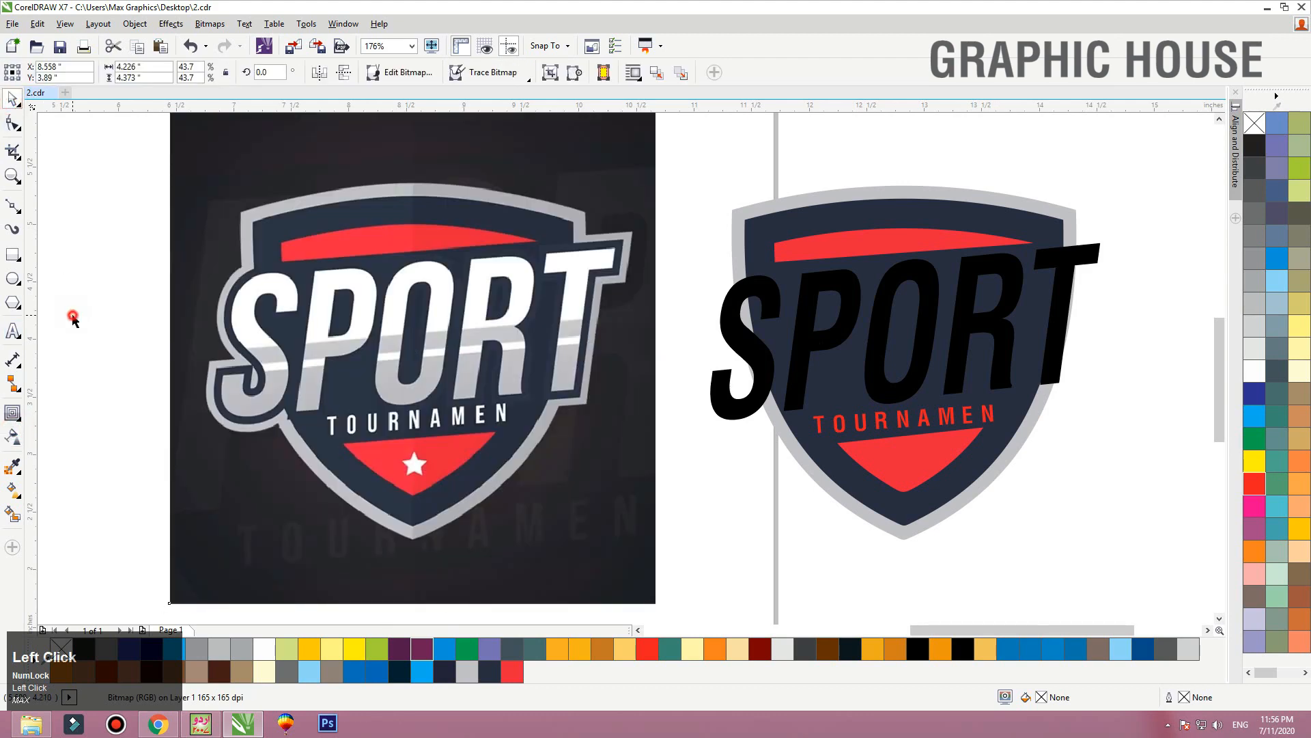
left_click(72, 321)
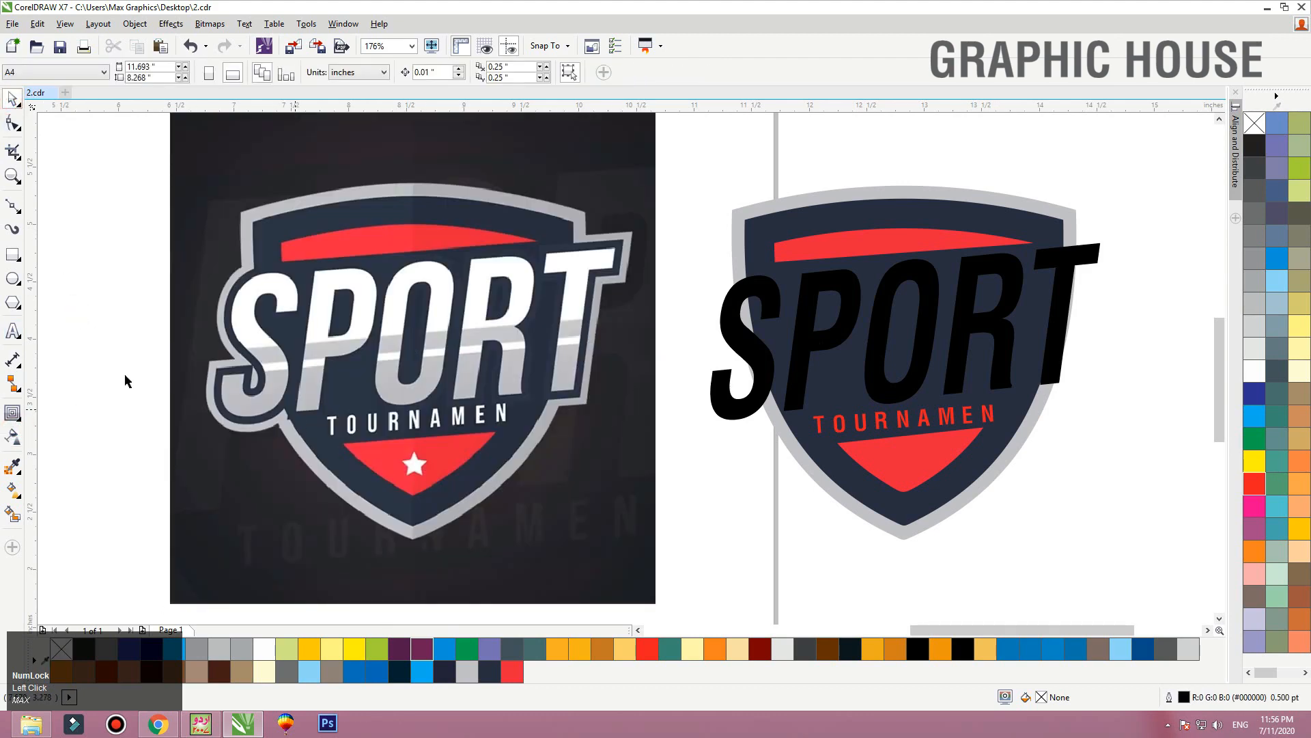
Fill both TOURNAMEN and SPORT on the redrawn shield with white
left_click(989, 418)
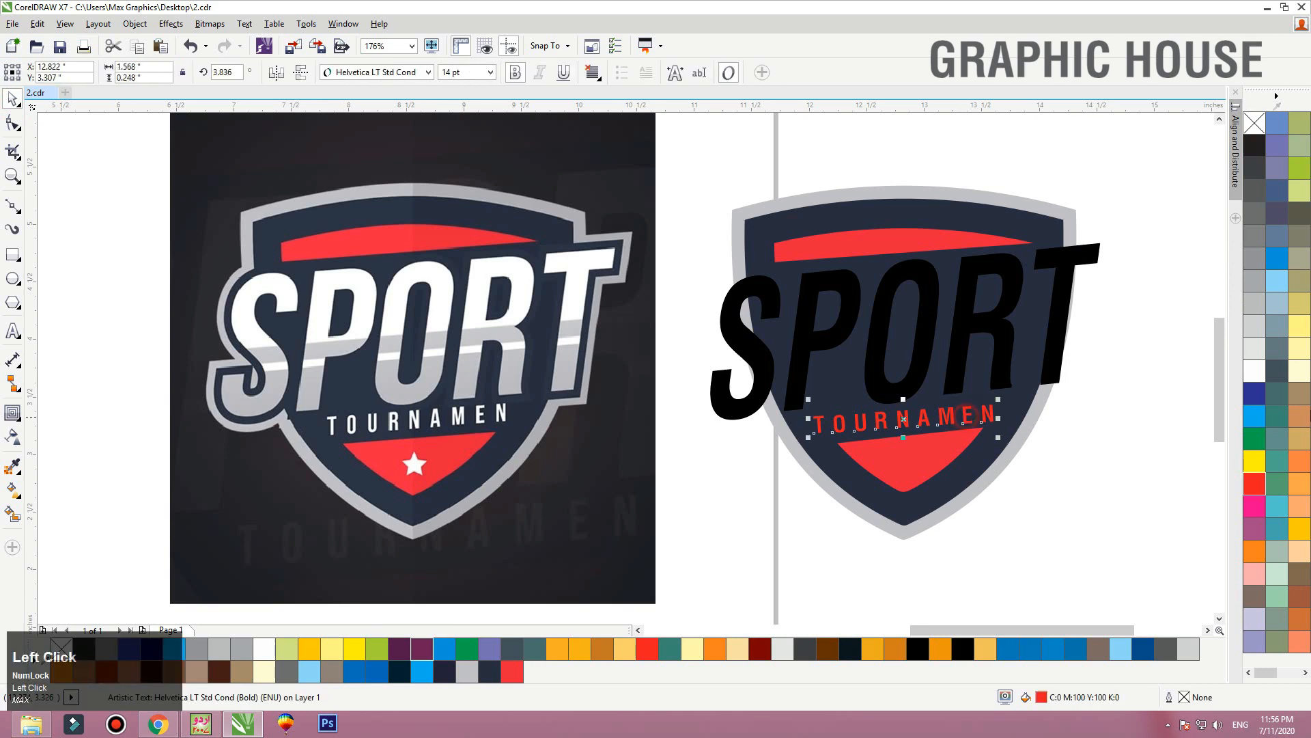
left_click(1255, 371)
left_click(1026, 517)
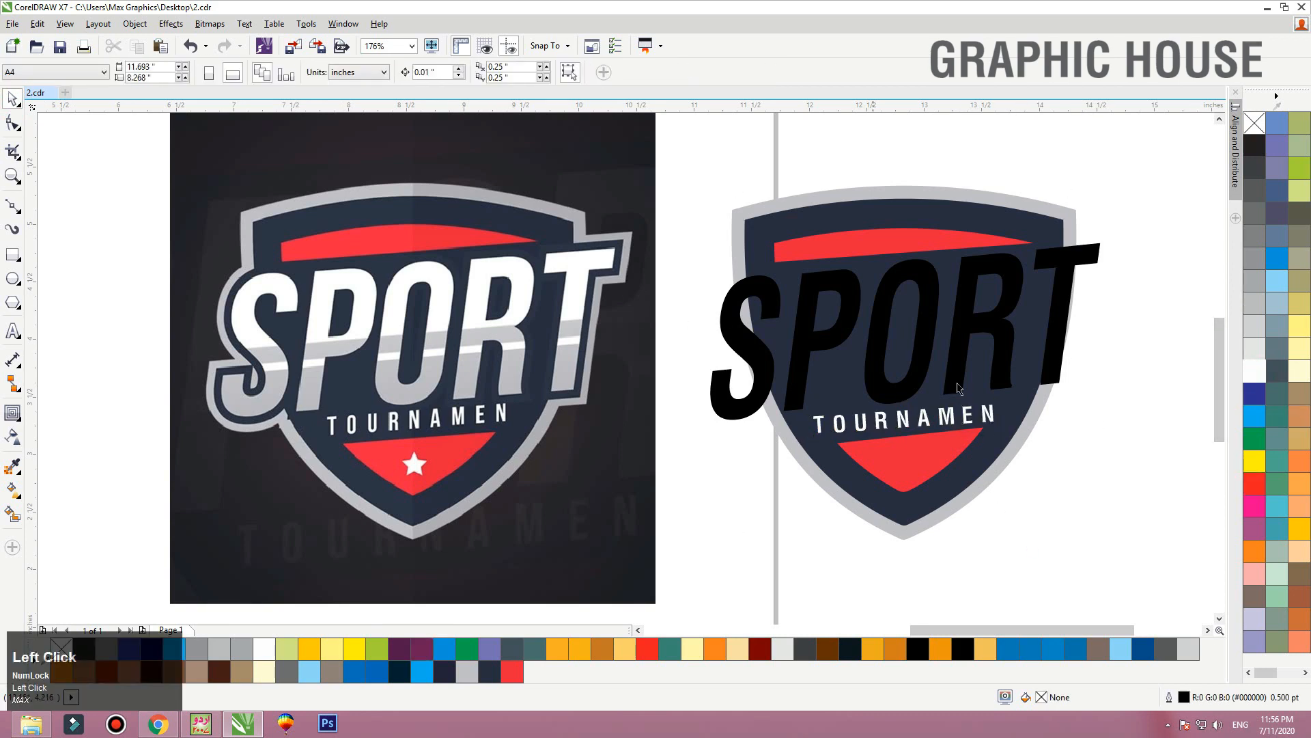
left_click(911, 395)
left_click(1255, 370)
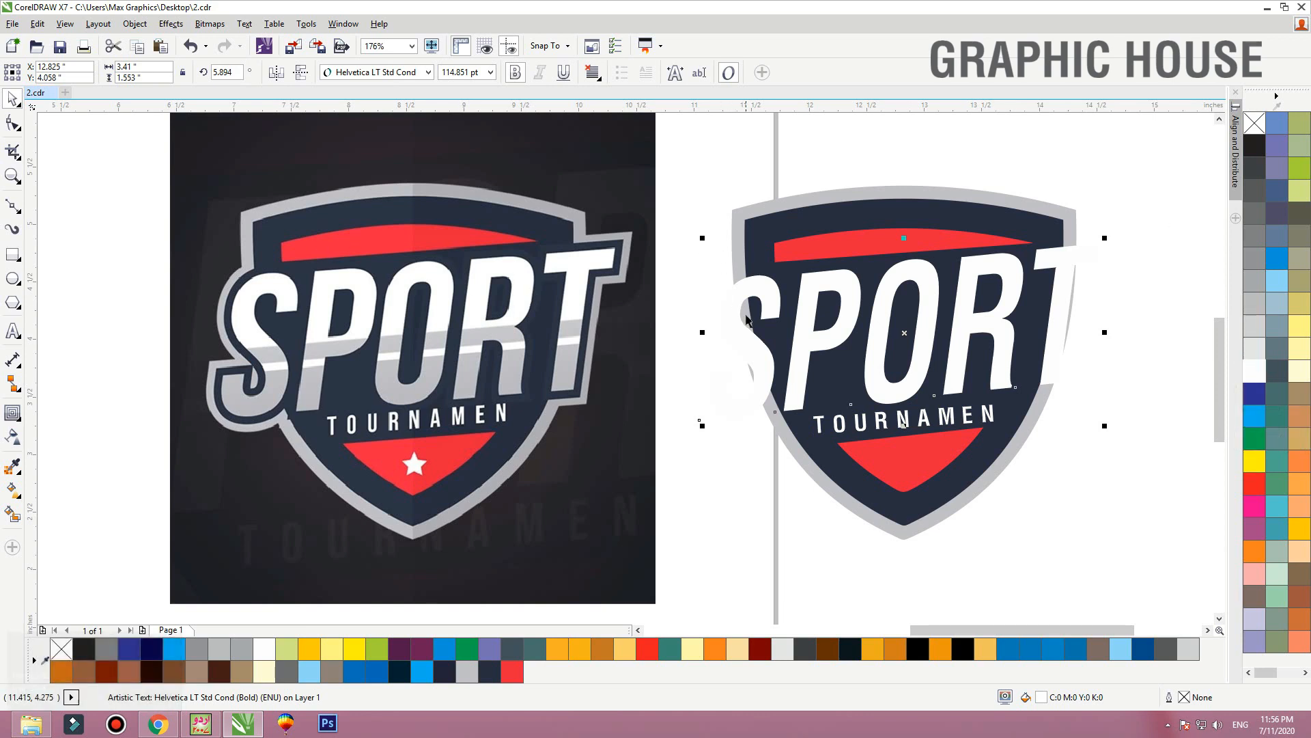
Add a one-step outside contour of about 0.072 inches around SPORT and colour it red
left_click(20, 422)
left_click(44, 433)
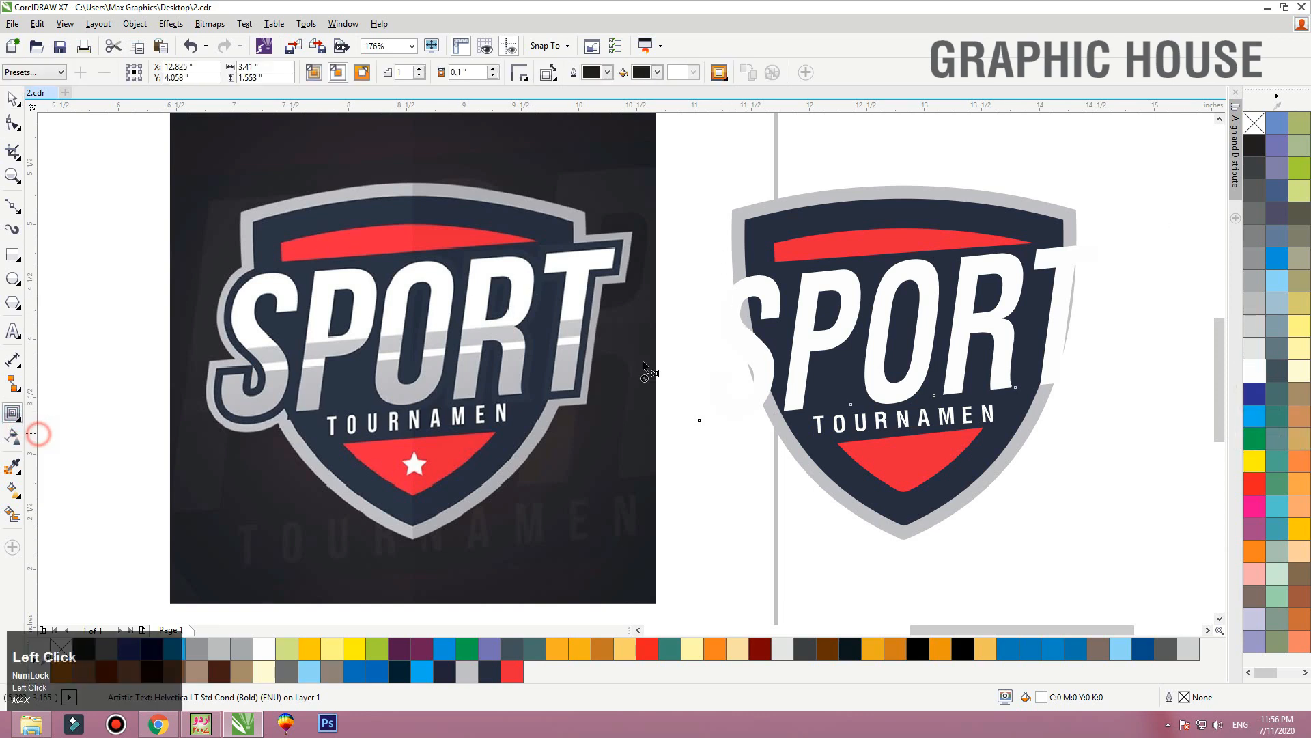
left_click_drag(724, 276, 699, 257)
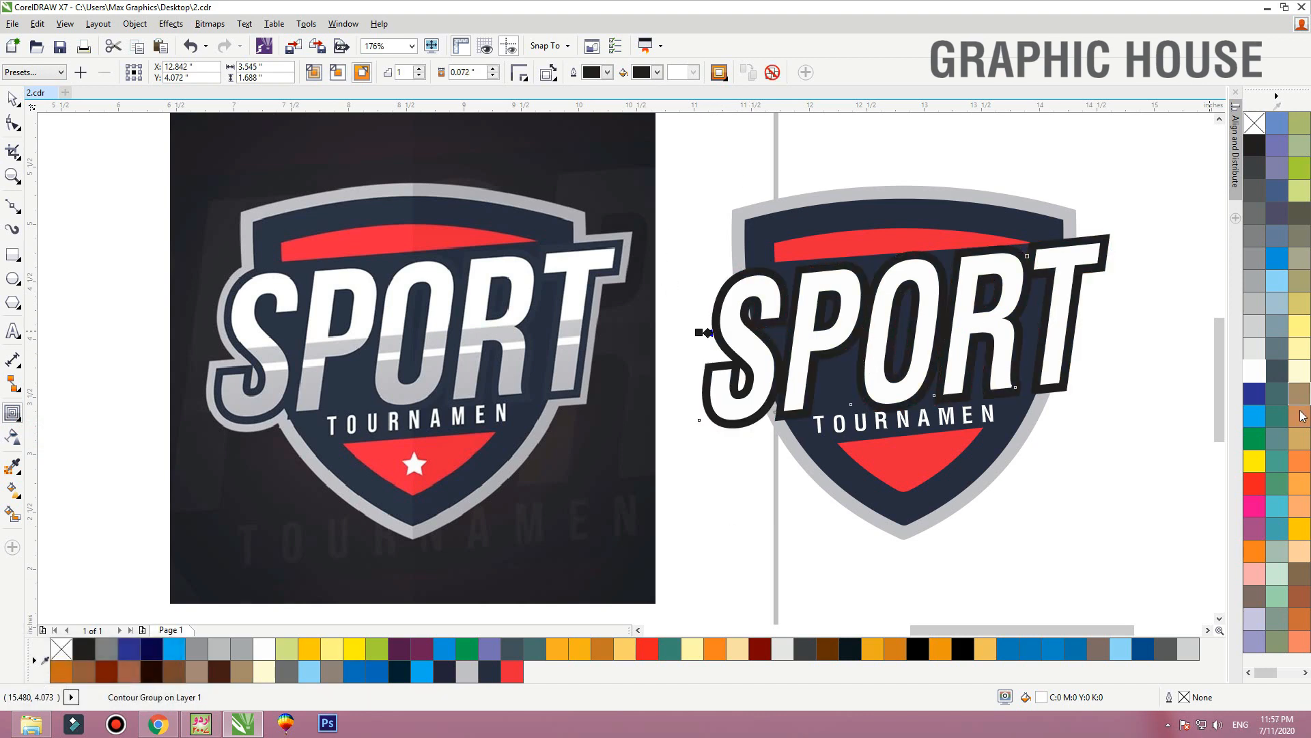
left_click(657, 72)
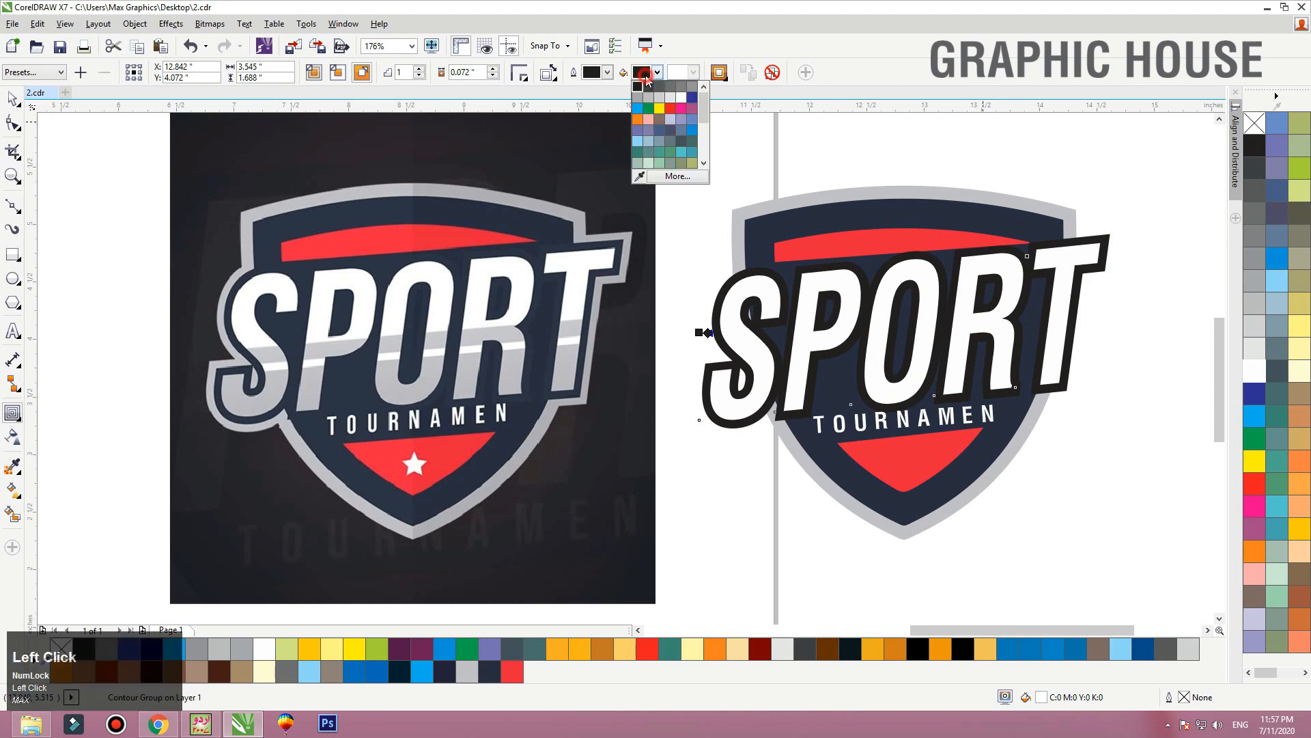
left_click(670, 115)
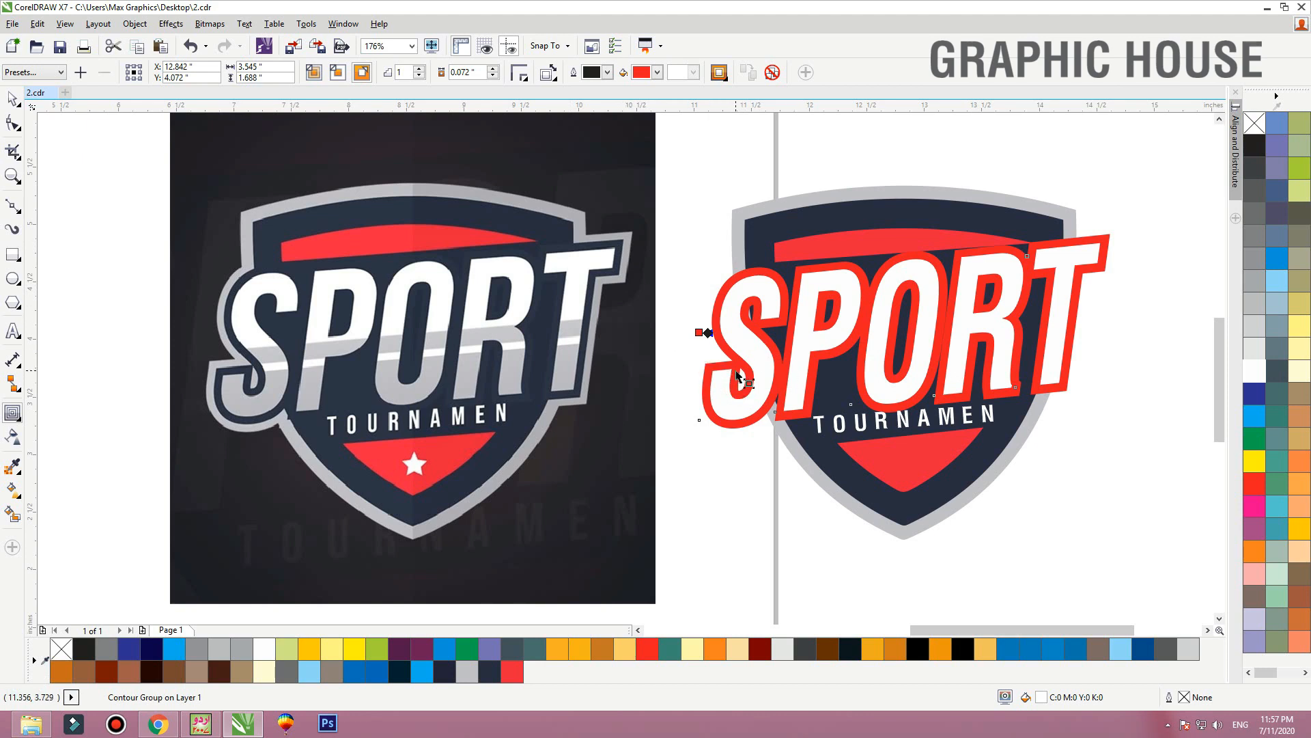
Separate the red contour from SPORT and weld it to the shield's grey outer shape
left_click(12, 102)
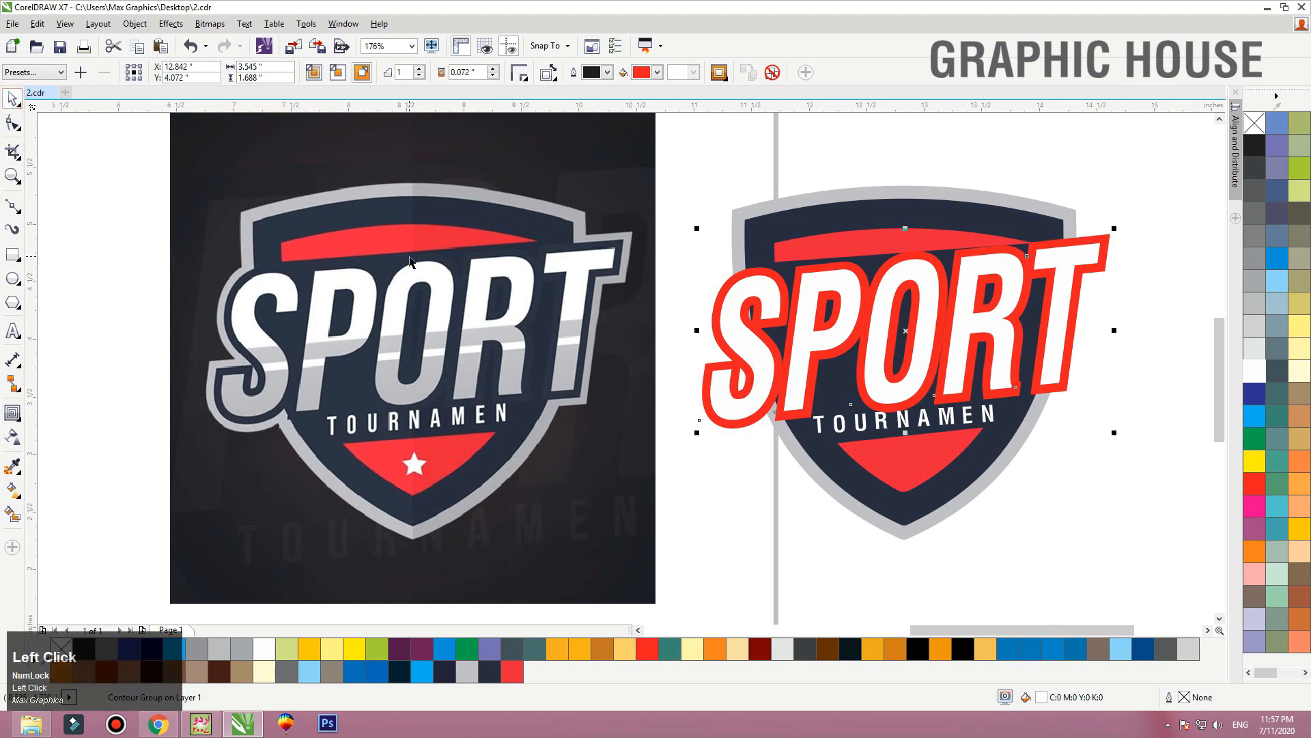
left_click(720, 172)
left_click_drag(730, 278, 656, 239)
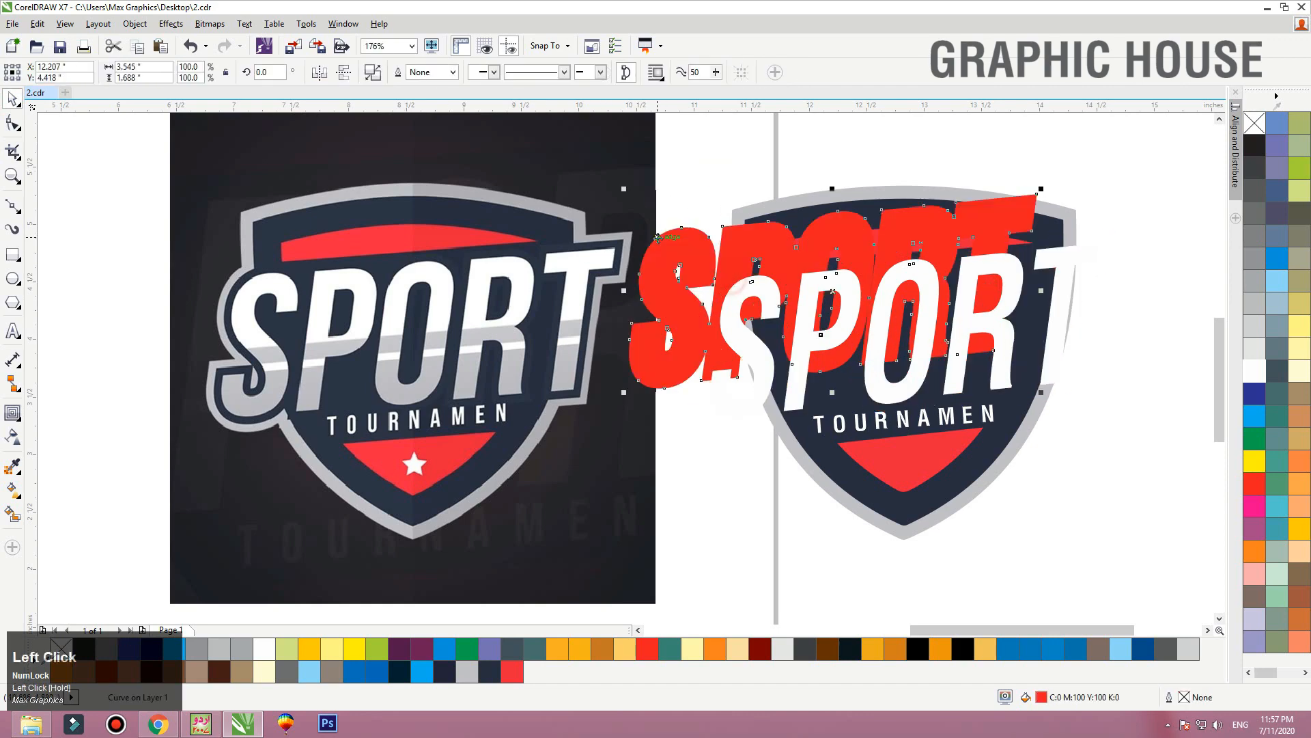
key("ctrl+z")
left_click(733, 204, "shift")
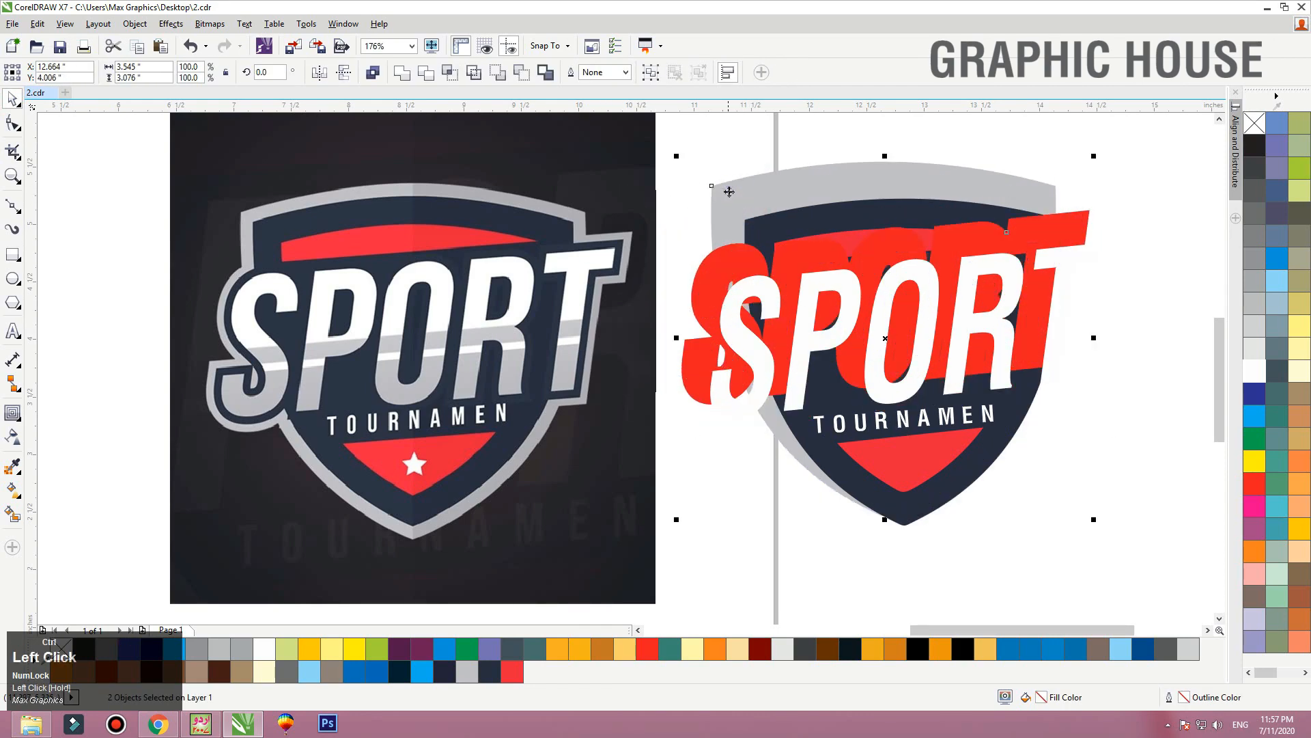
left_click(407, 79)
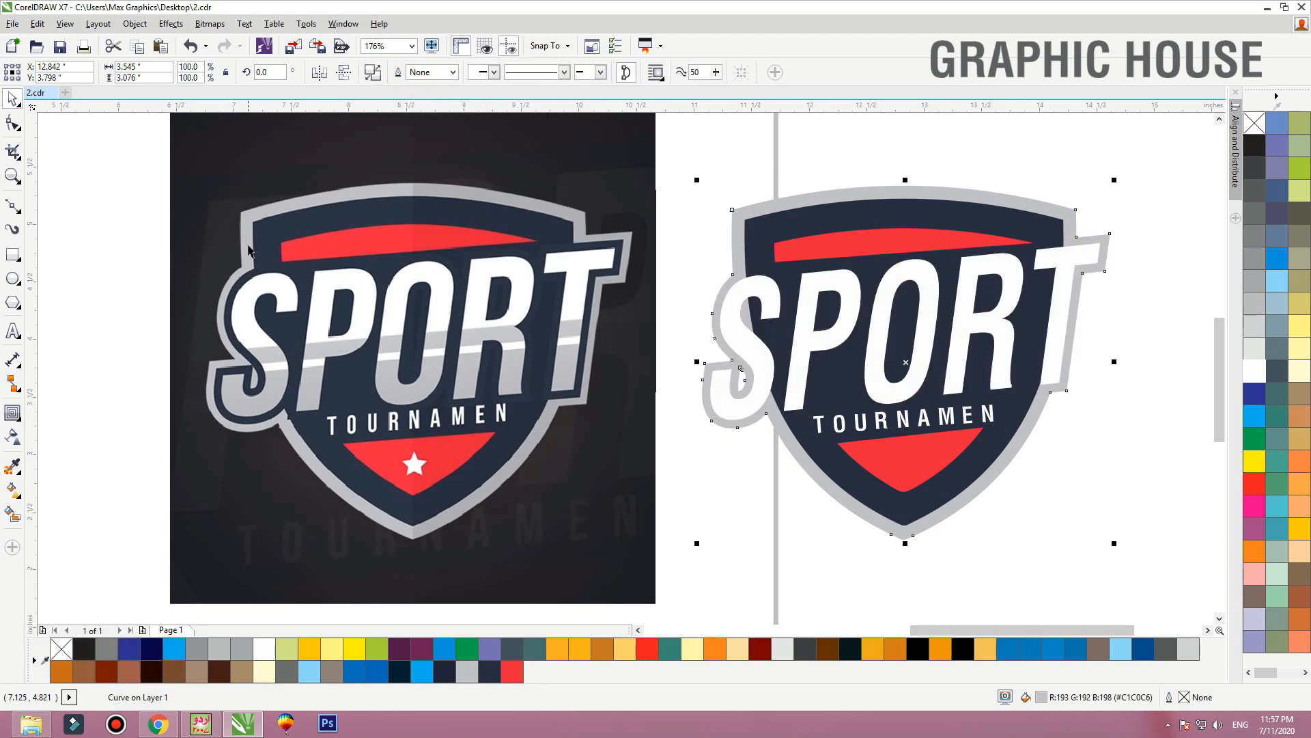
left_click(778, 525)
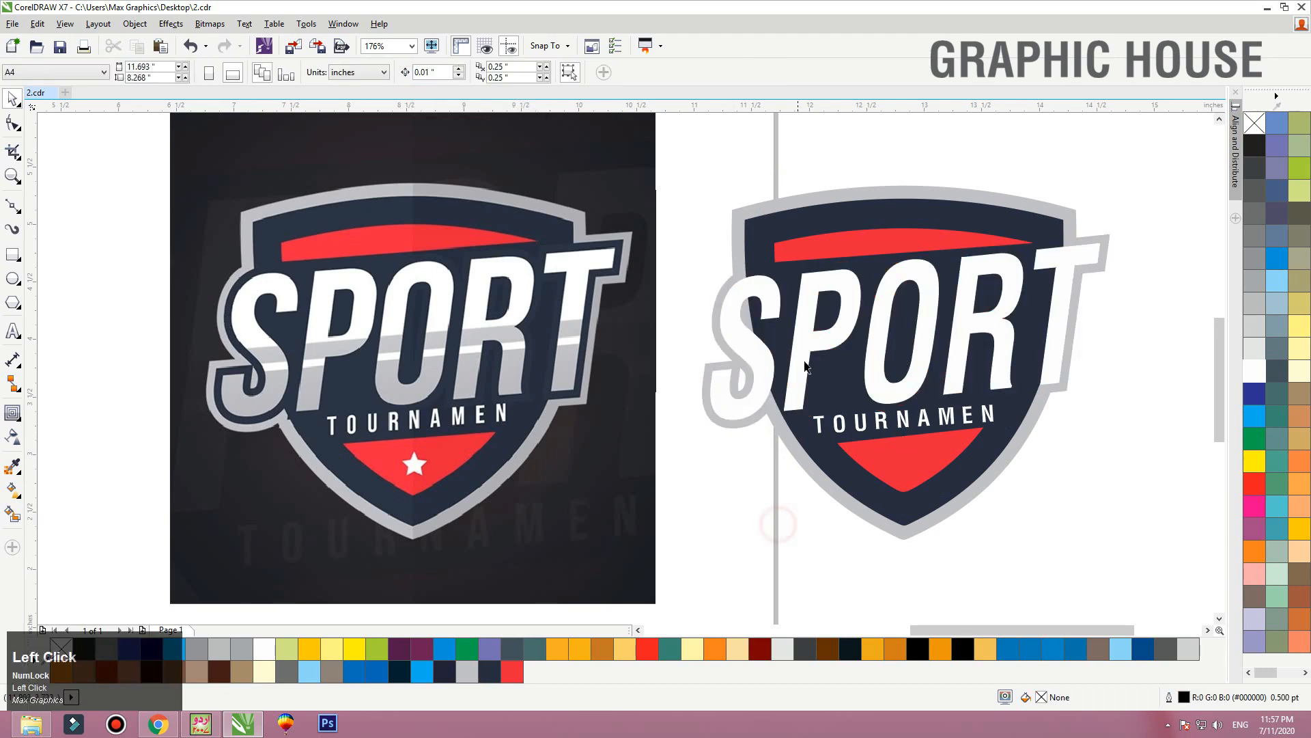
Add a second outside contour around SPORT in red with an offset of about 0.032 inches
left_click_drag(811, 359, 825, 370)
key("ctrl+z")
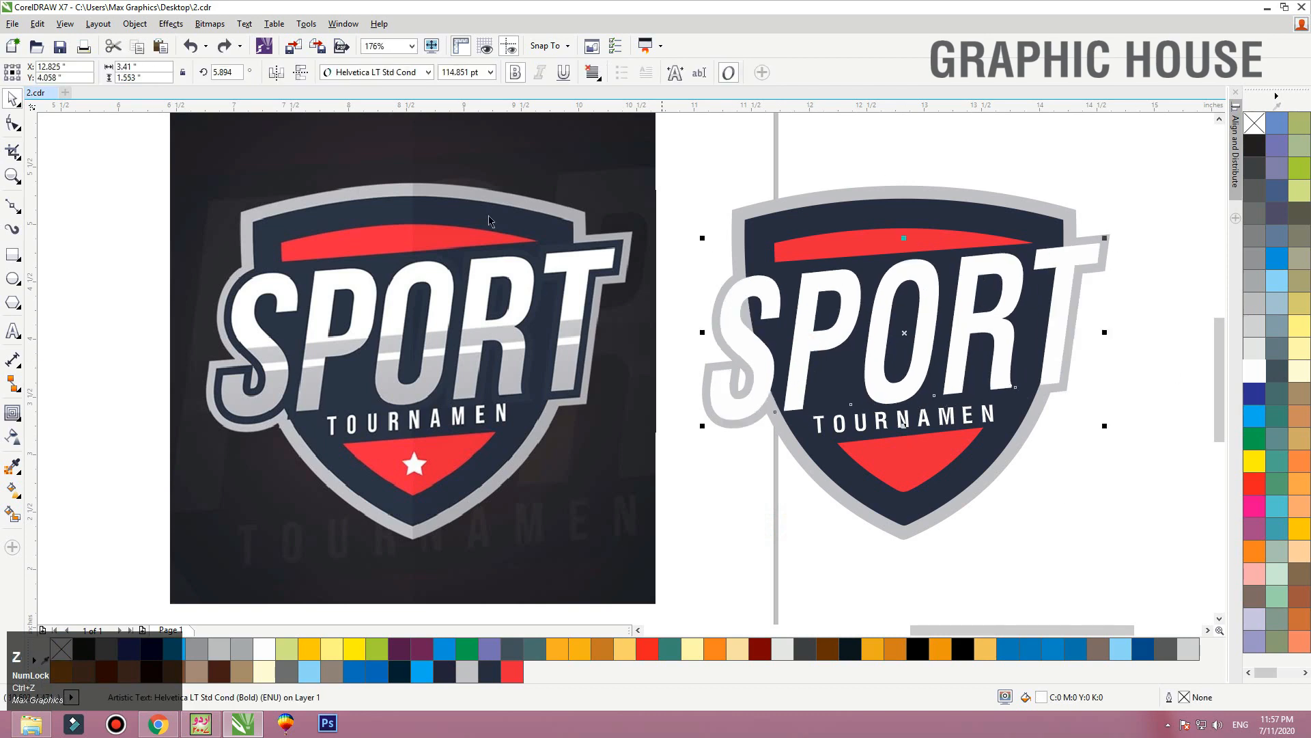
left_click(13, 413)
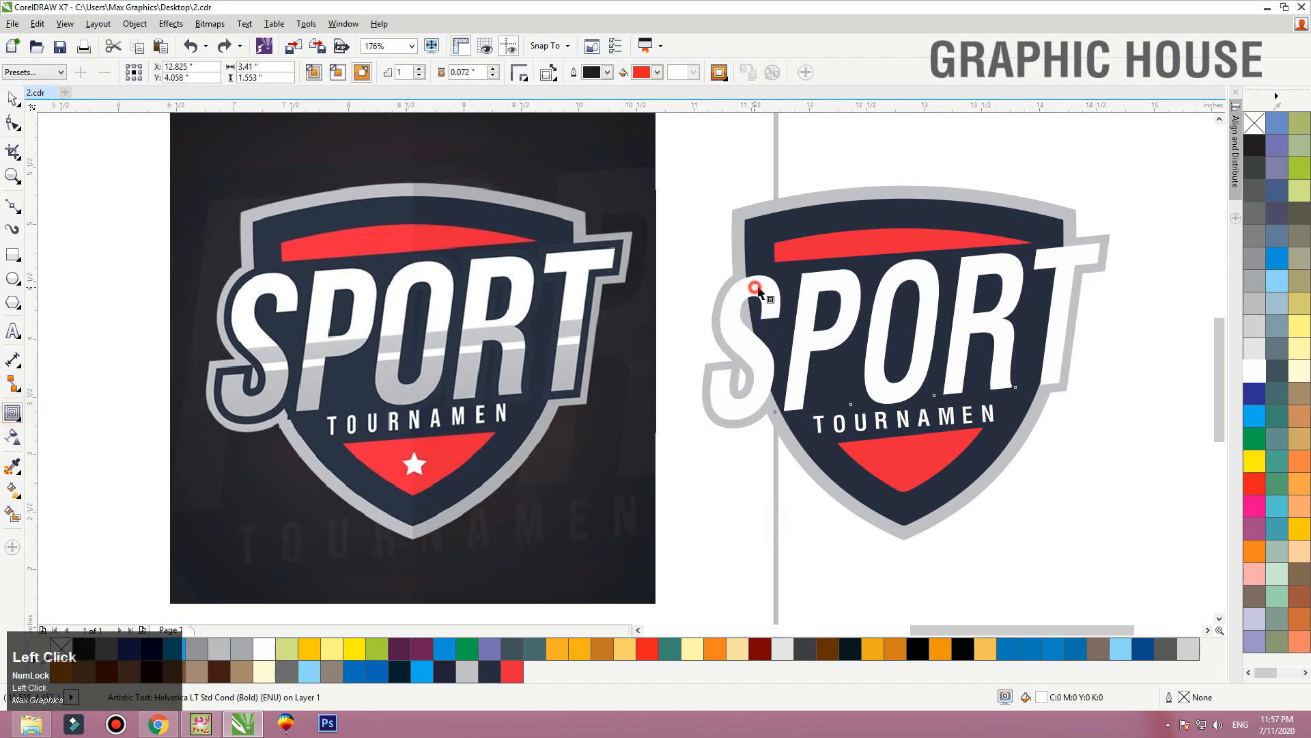
left_click_drag(757, 289, 722, 238)
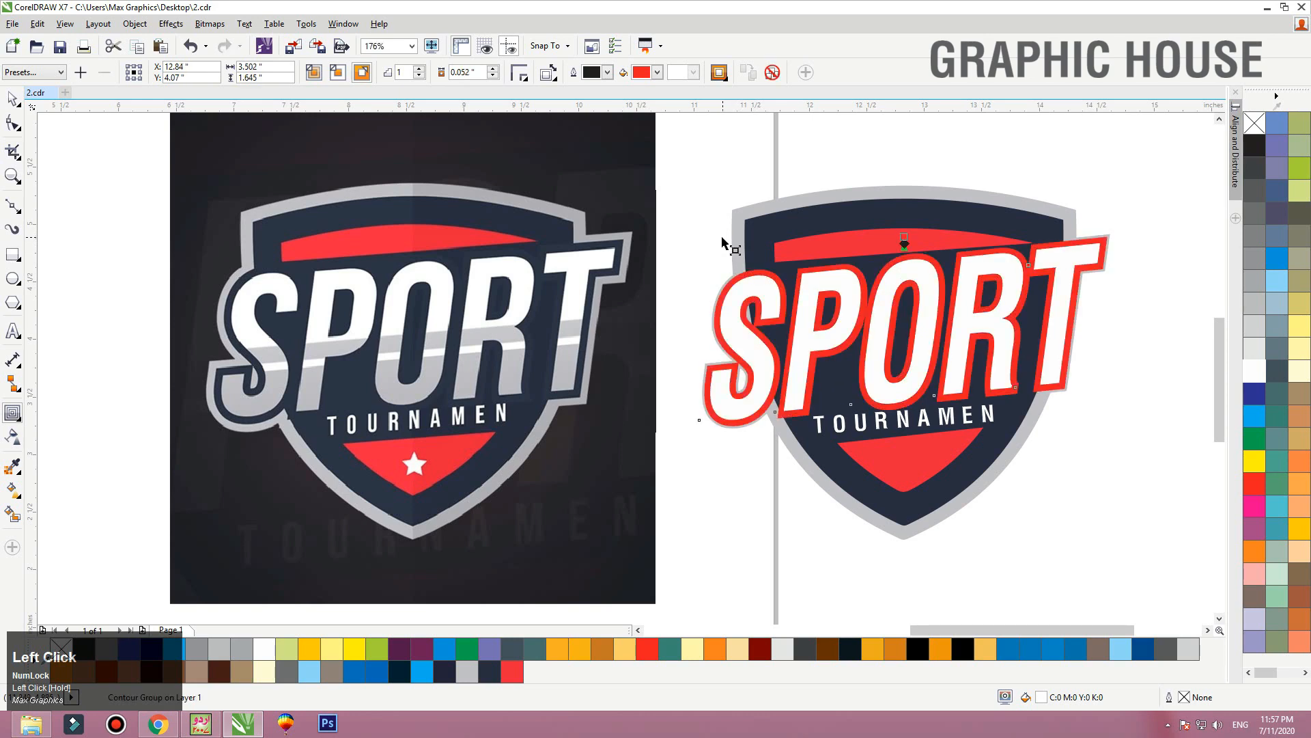
key("F2")
left_click_drag(639, 199, 987, 362)
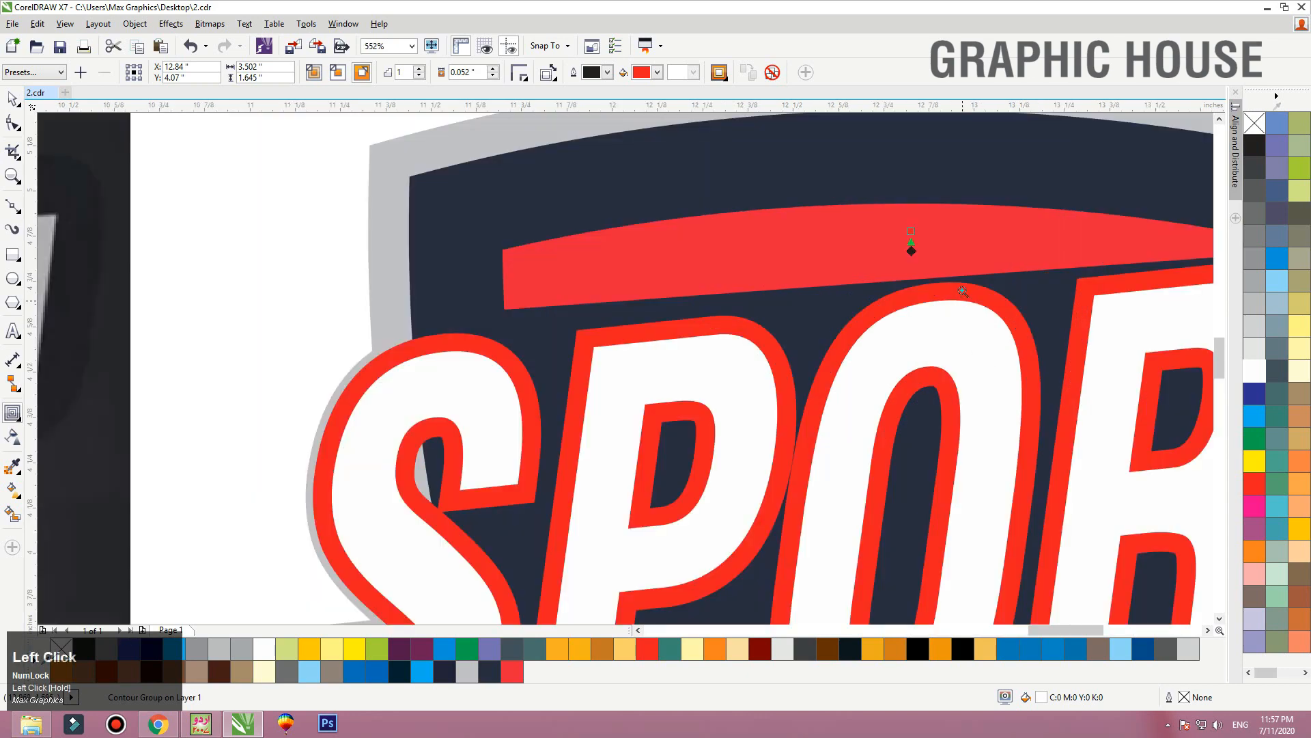
left_click_drag(910, 252, 910, 241)
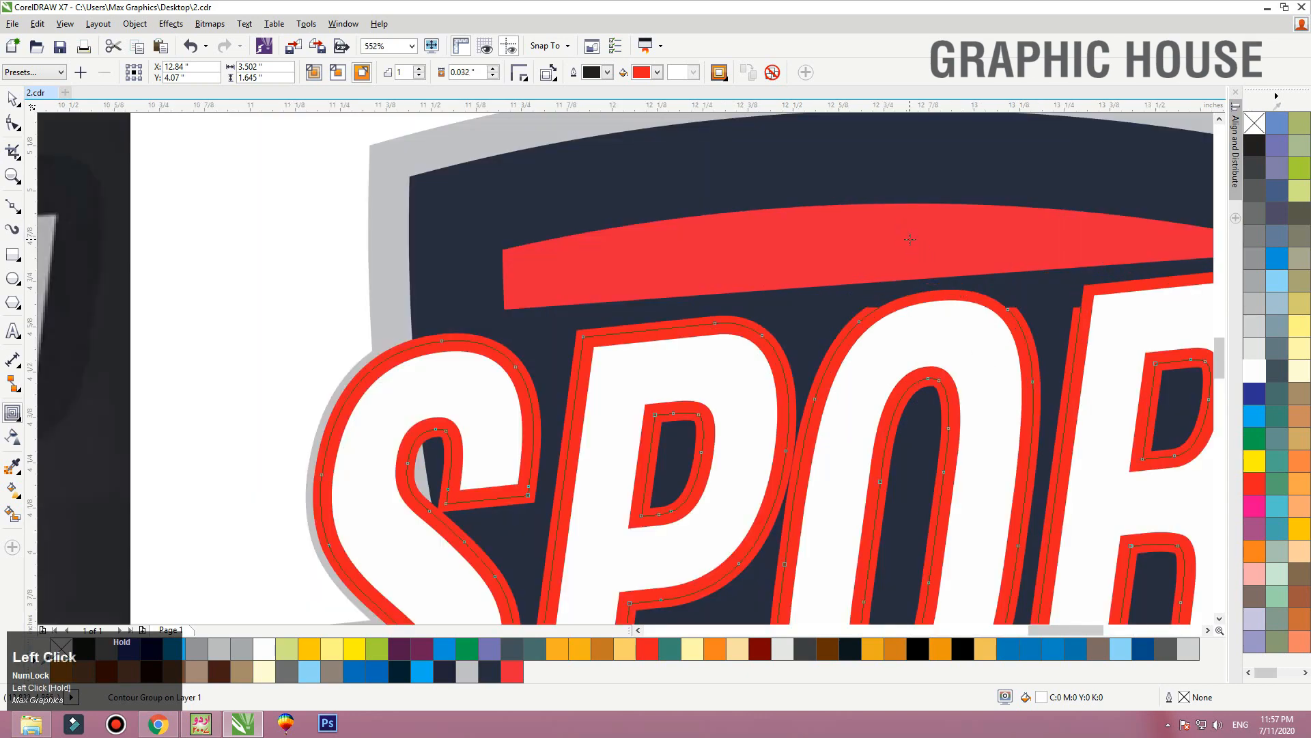
Separate the thinner red contour from SPORT and weld it to the shield's navy inner shape
scroll(320, 275, "down", 2)
key("space")
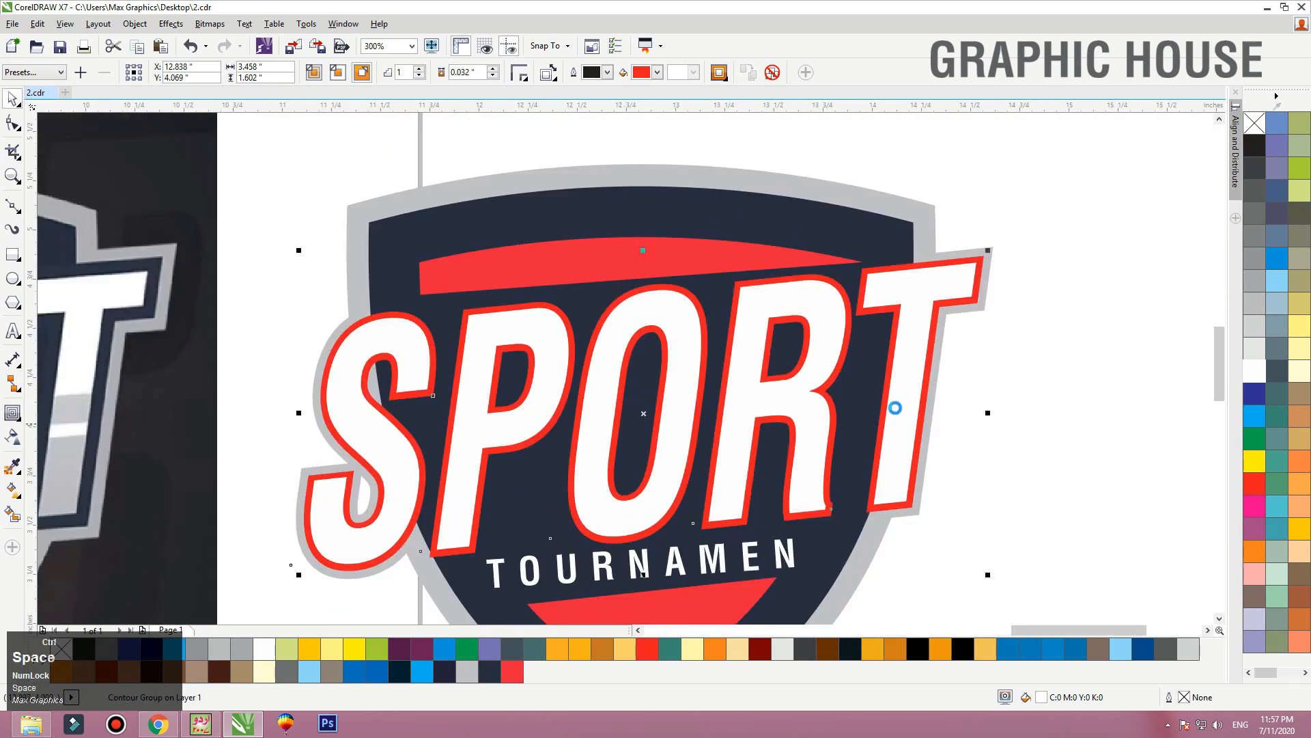
left_click(1042, 378)
left_click(983, 256)
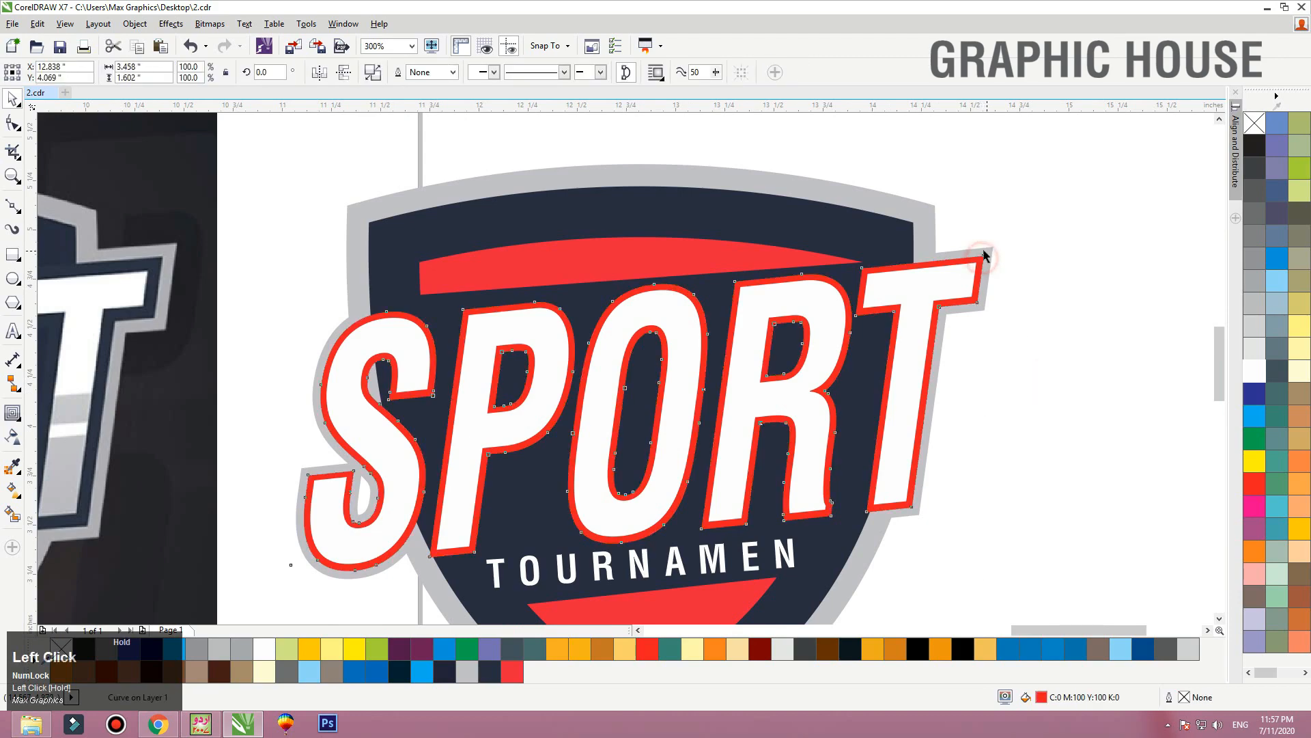
left_click(874, 233, "shift")
left_click_drag(878, 230, 814, 209)
key("ctrl+z")
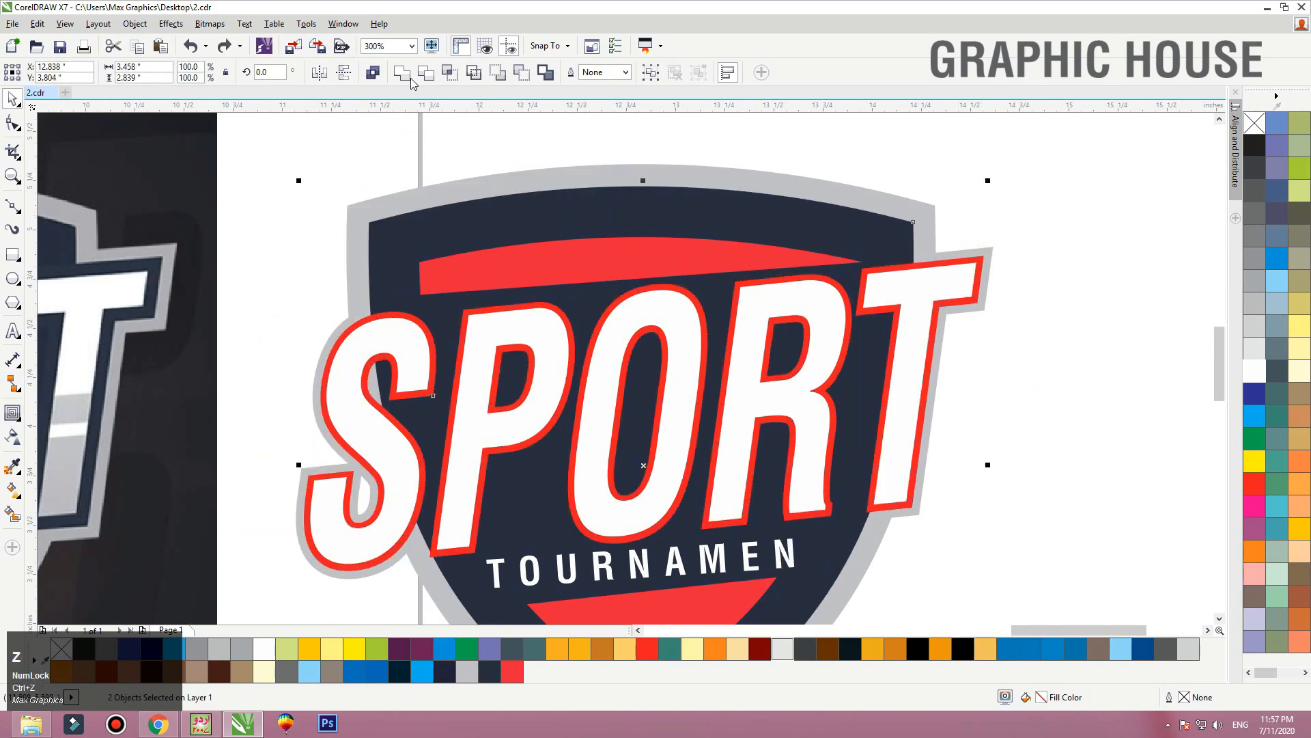
left_click(409, 75)
left_click(1135, 216)
scroll(949, 317, "down", 2)
left_click(1060, 287)
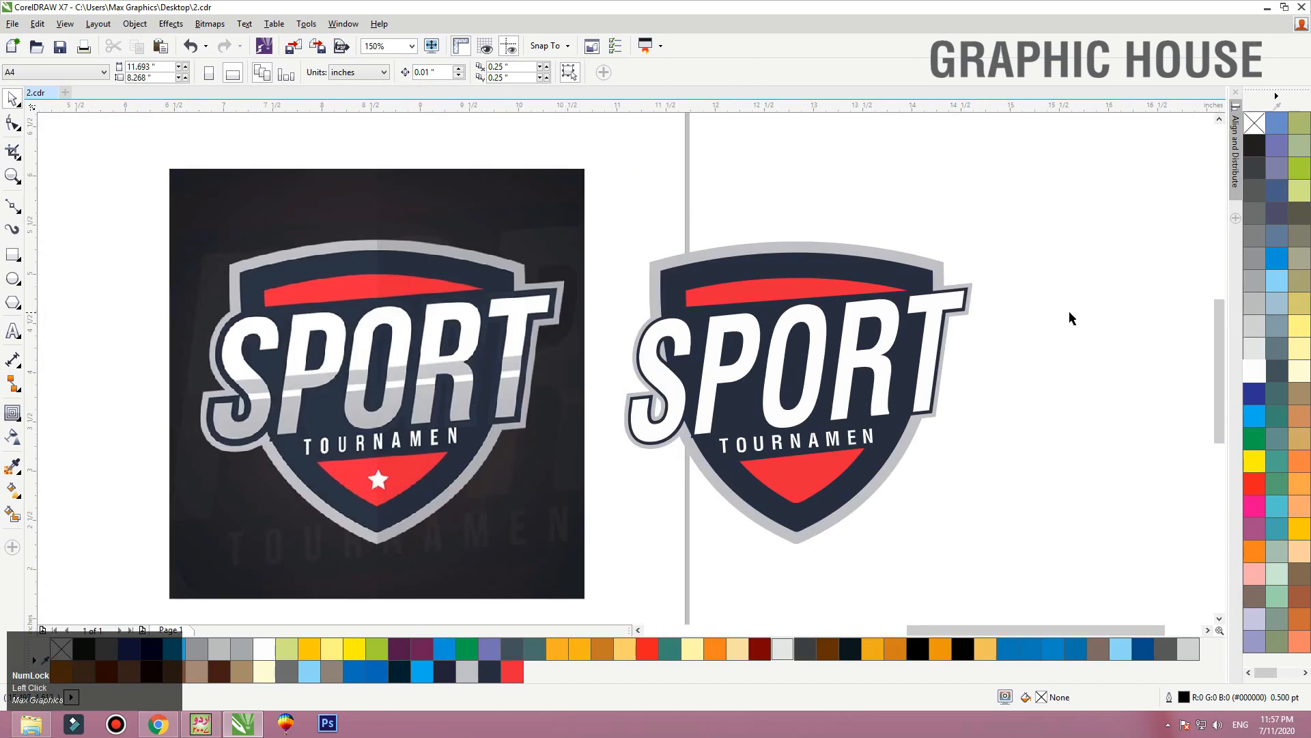
Draw a five-sided polygon over the reference star and reshape it into a matching star about 0.241 by 0.229 inches
left_click(19, 306)
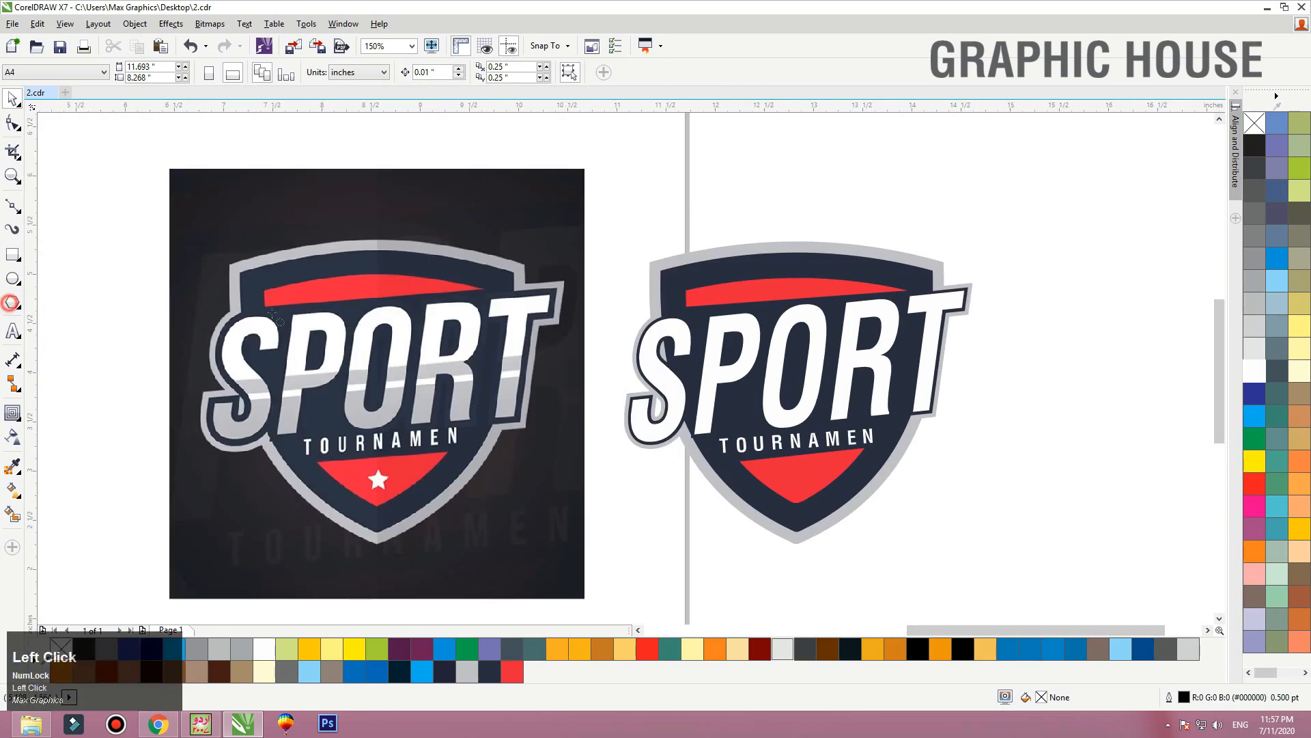
left_click_drag(378, 480, 394, 494)
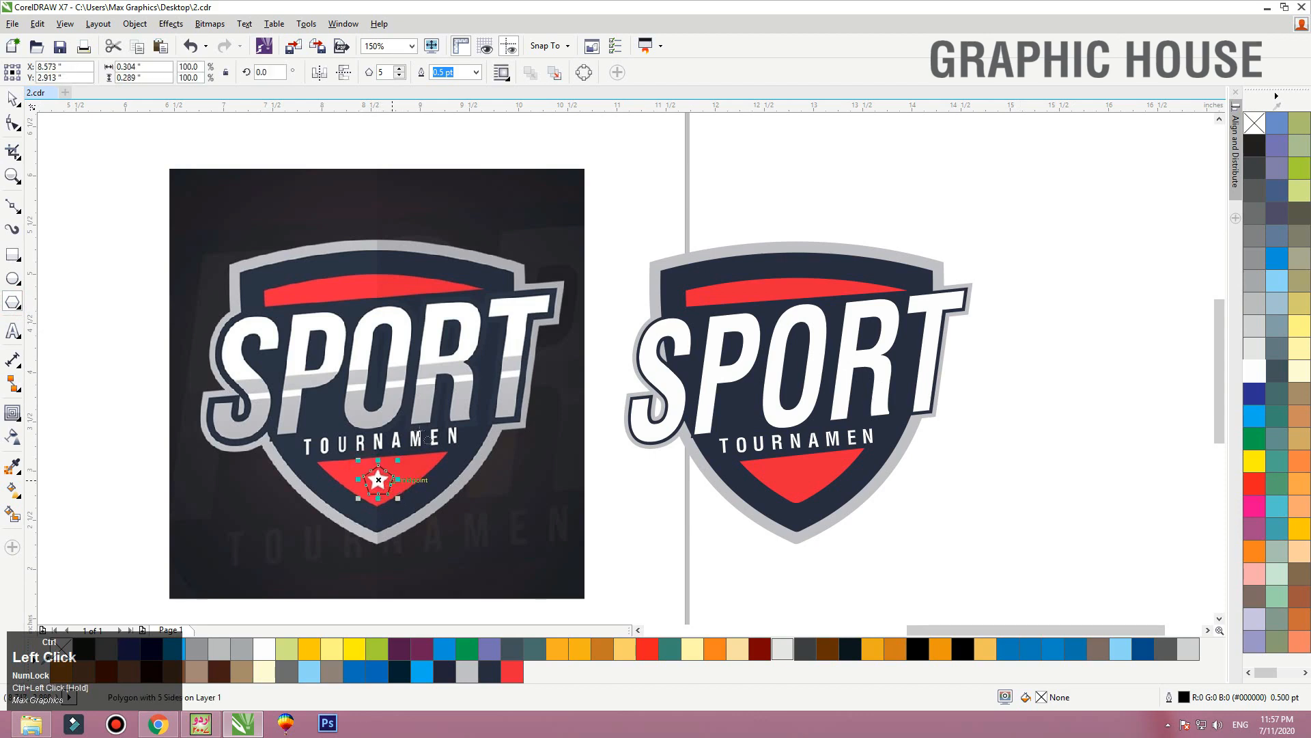
scroll(380, 483, "up", 4)
key("space")
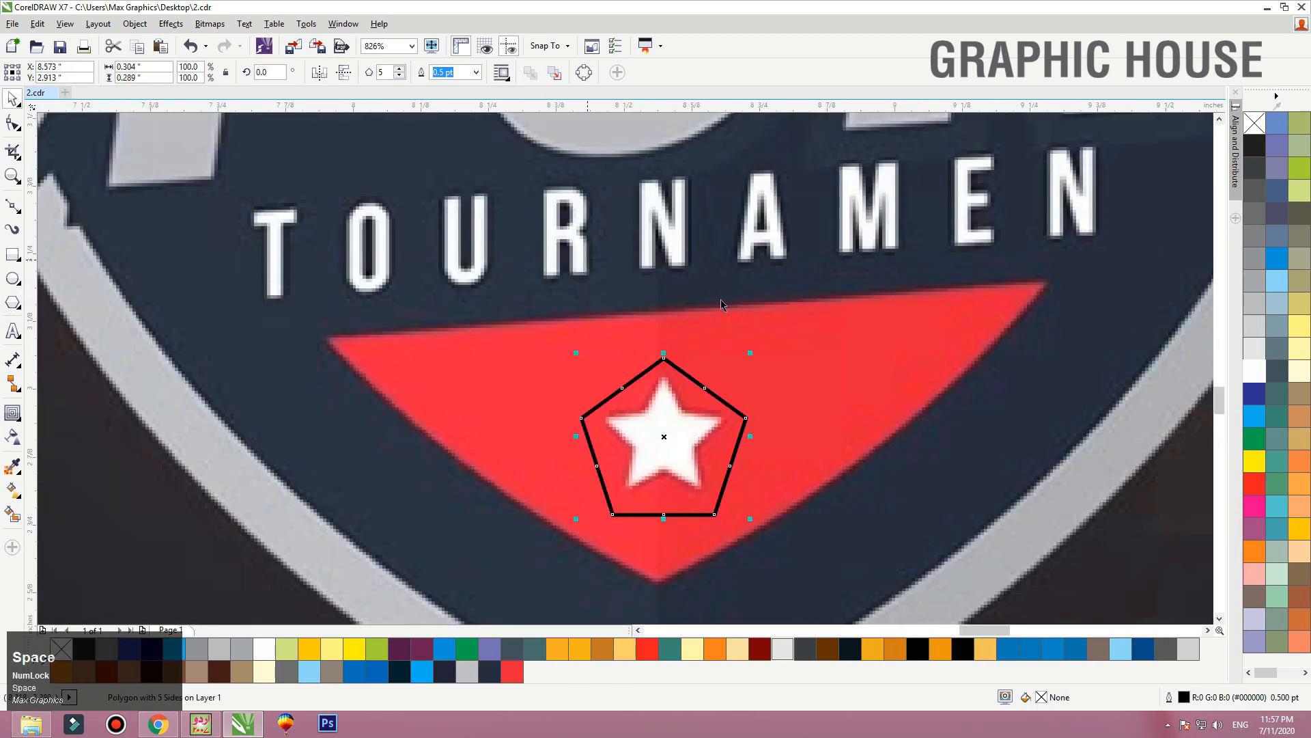
key("F10")
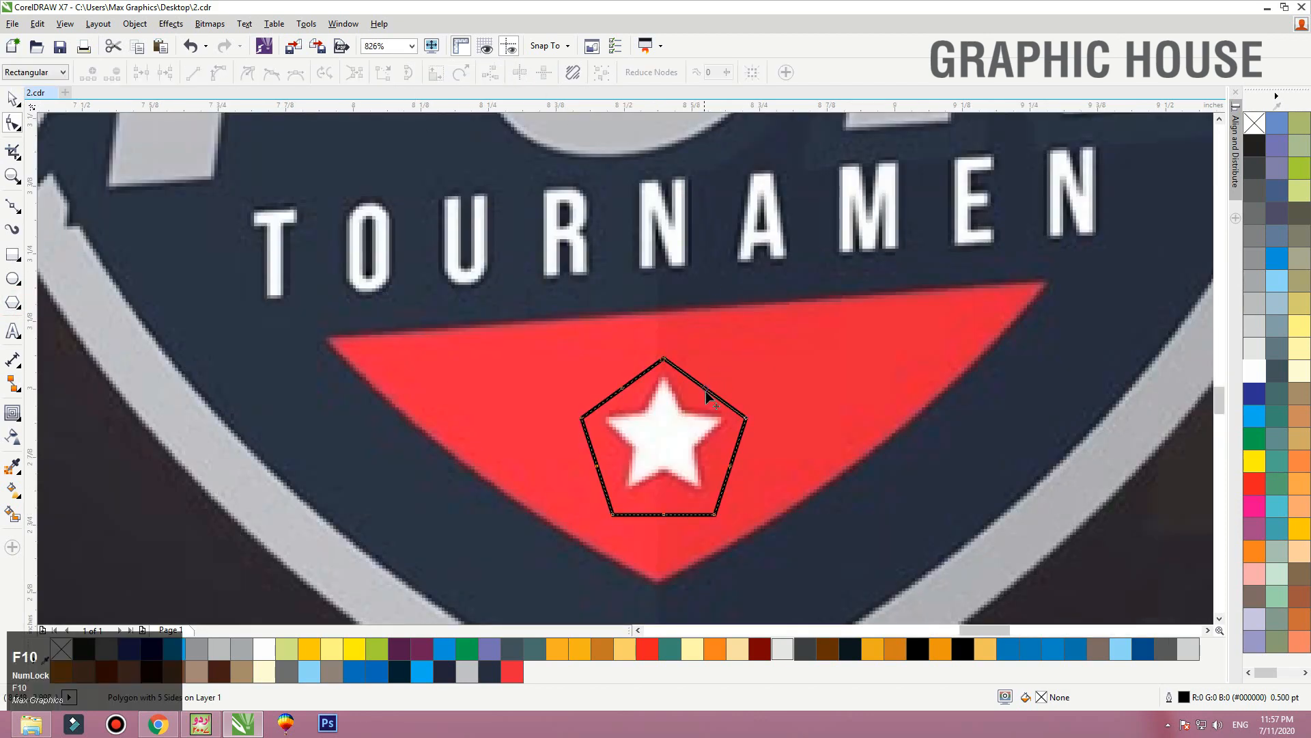
left_click(706, 390, "ctrl")
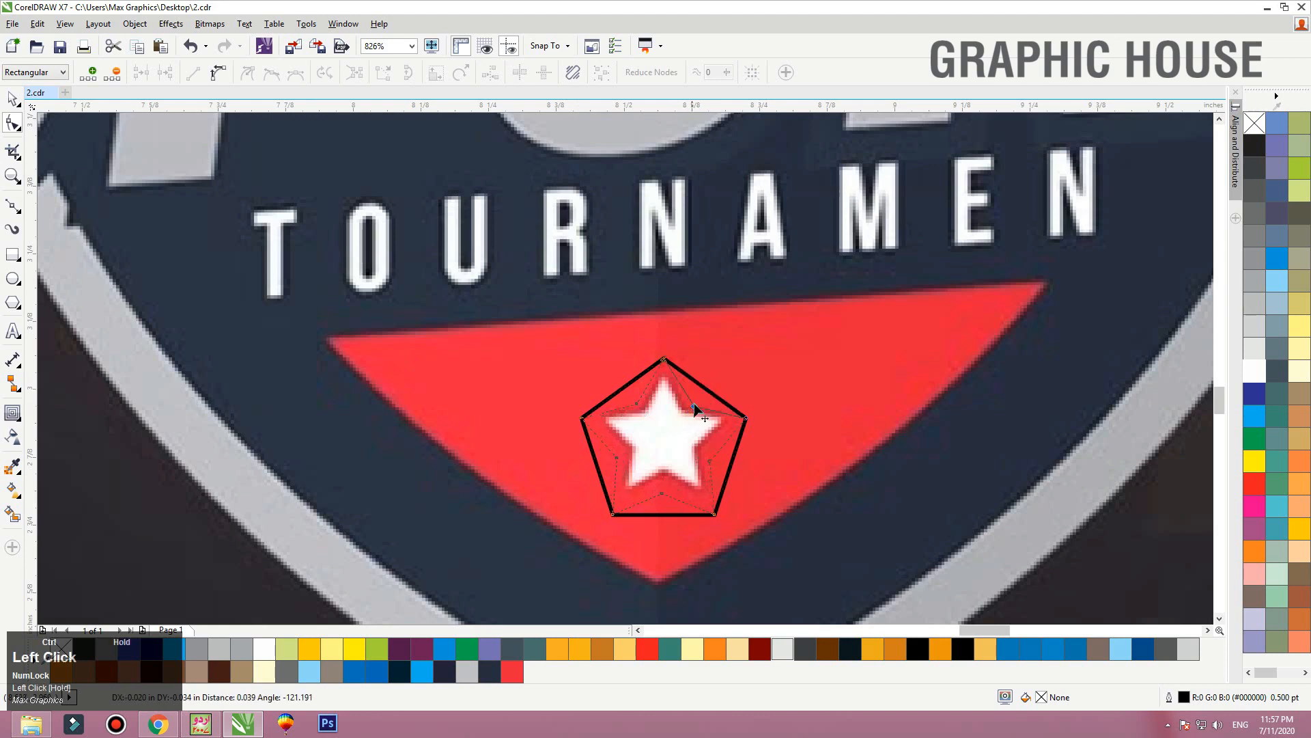
left_click_drag(705, 390, 689, 412)
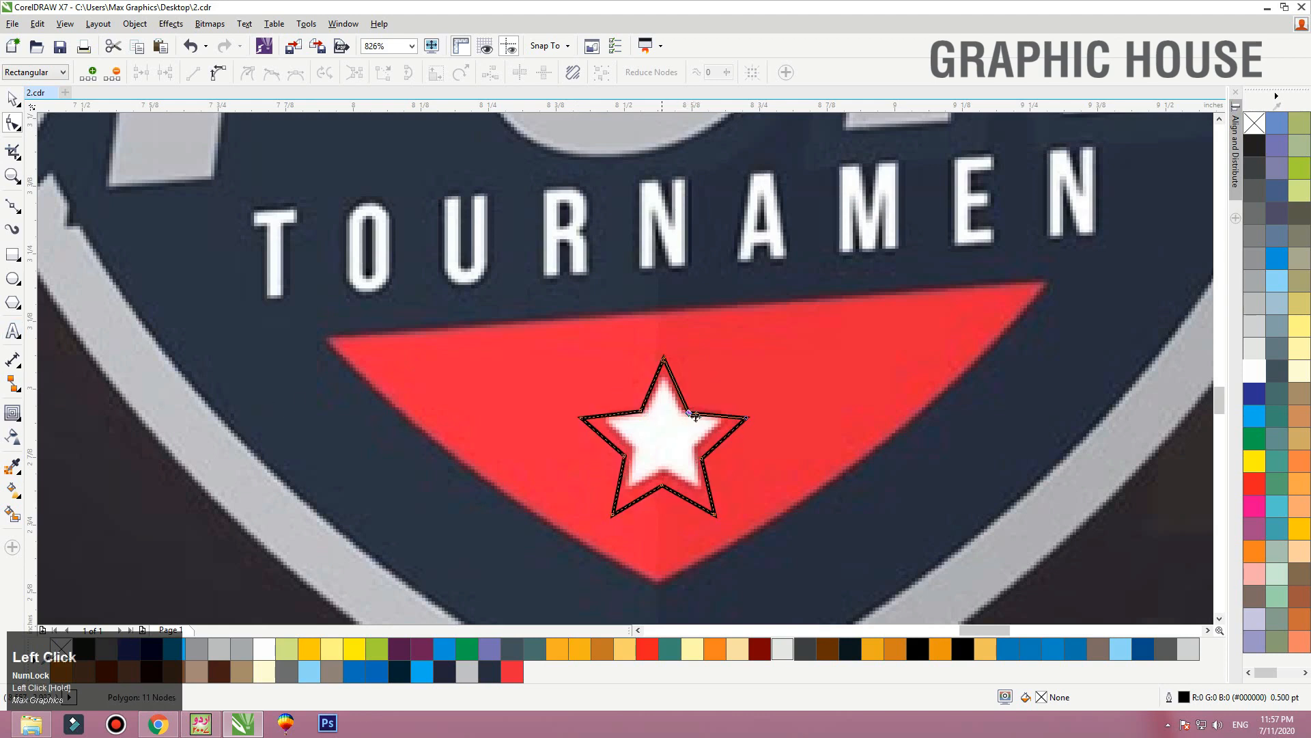
key("space")
left_click_drag(750, 353, 734, 359)
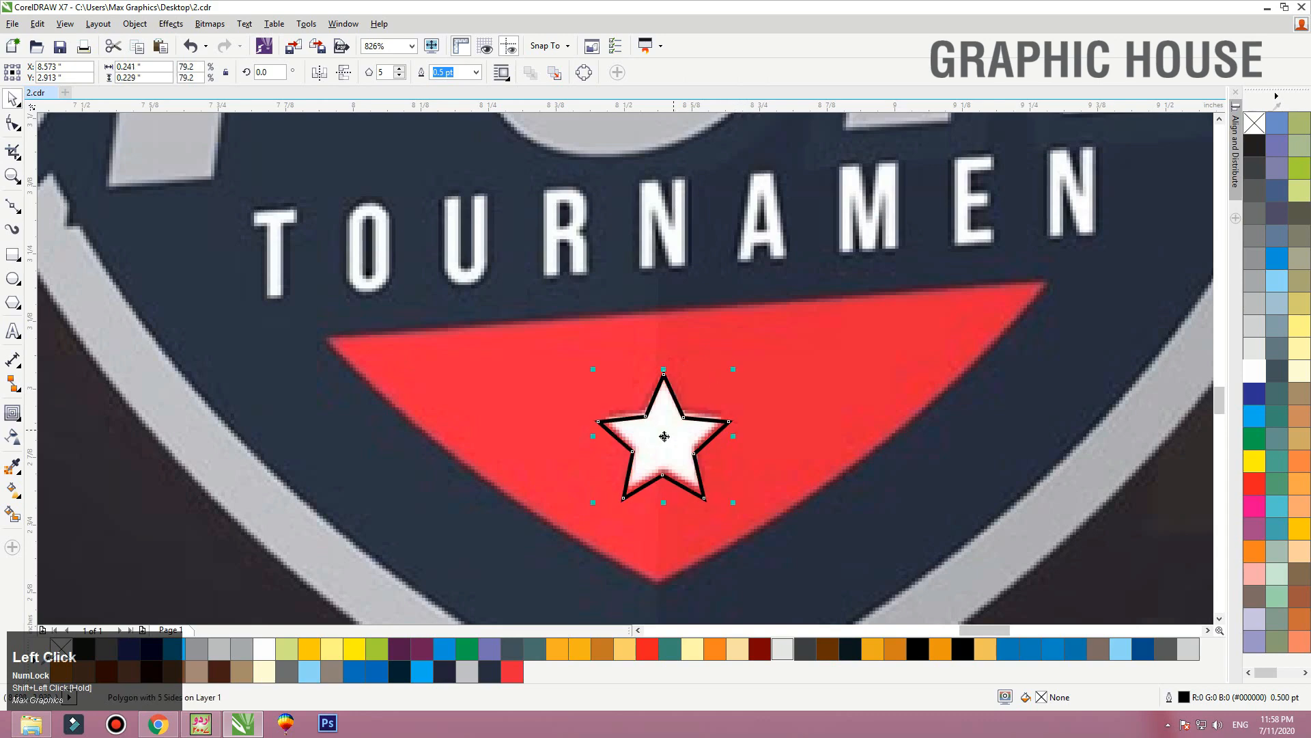
Move the star onto the lower red panel of the redrawn badge and fill it with white
left_click_drag(664, 436, 942, 435)
scroll(665, 434, "down", 5)
scroll(1013, 441, "up", 4)
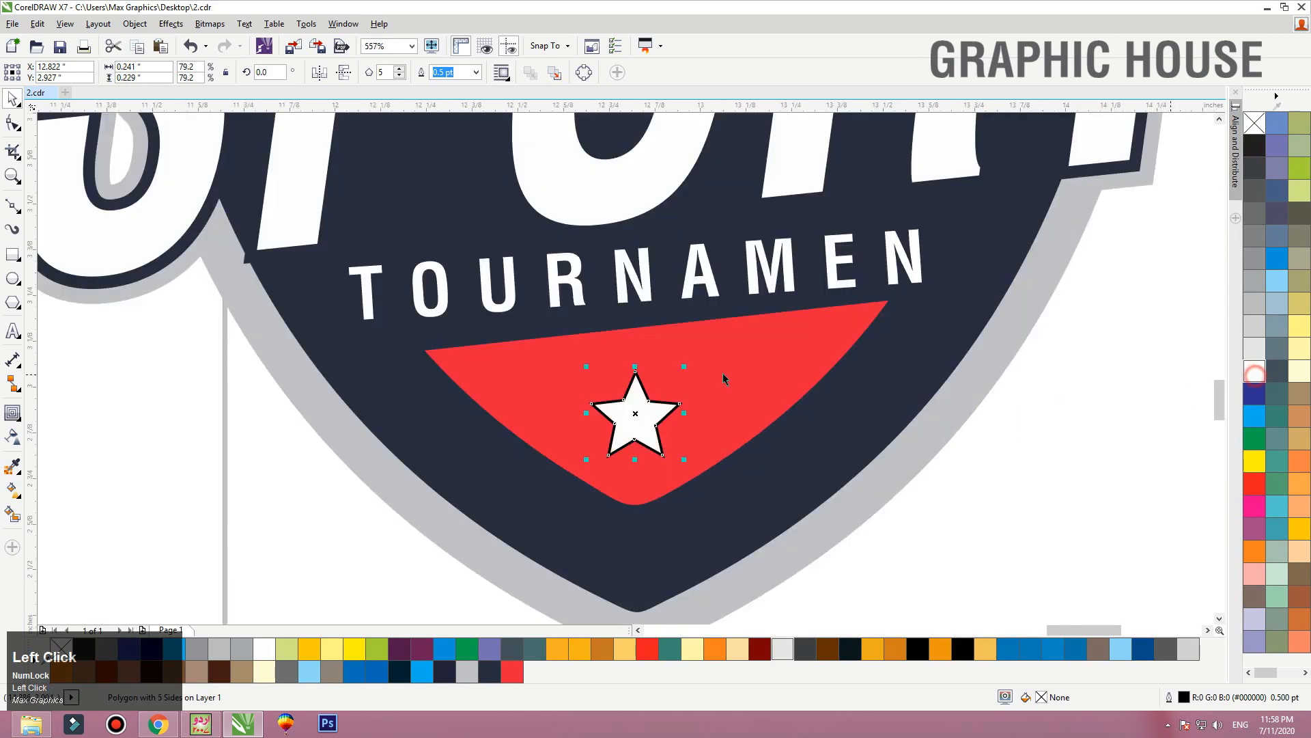
Centre the star horizontally on the badge's red panels
left_click_drag(671, 386, 687, 354)
key("ctrl+z")
left_click(646, 403)
left_click(693, 385, "shift")
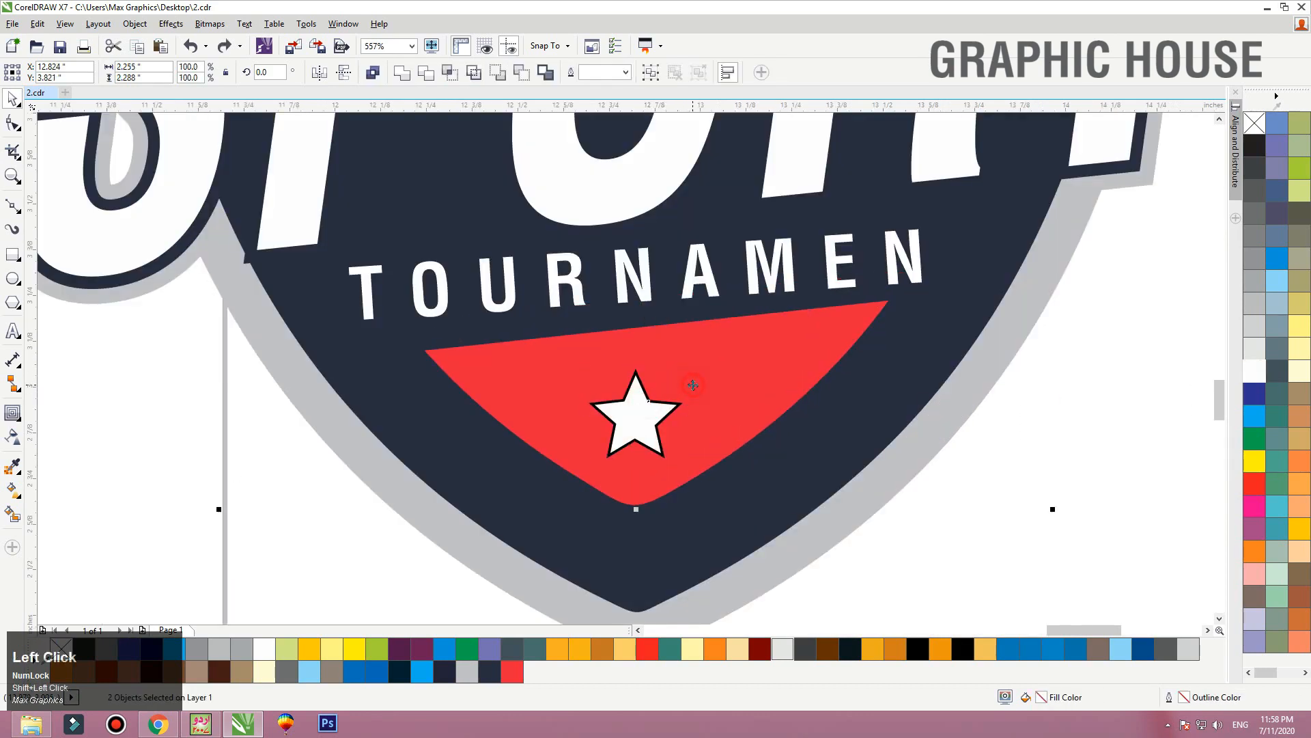
key("c")
left_click(1012, 522)
Remove the star's outline, shrink it to about 0.226 inches wide and raise it slightly within the red panel
left_click(634, 432)
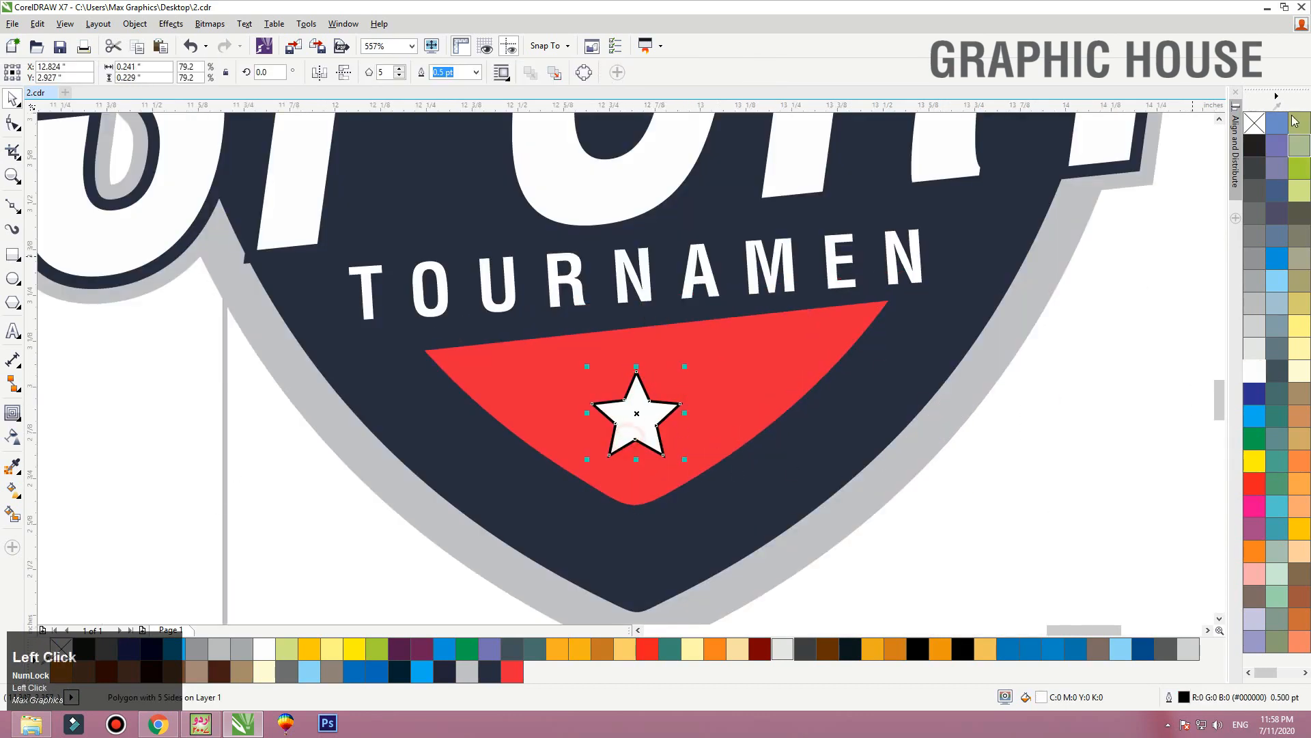
right_click(1257, 123)
left_click_drag(675, 403, 679, 363)
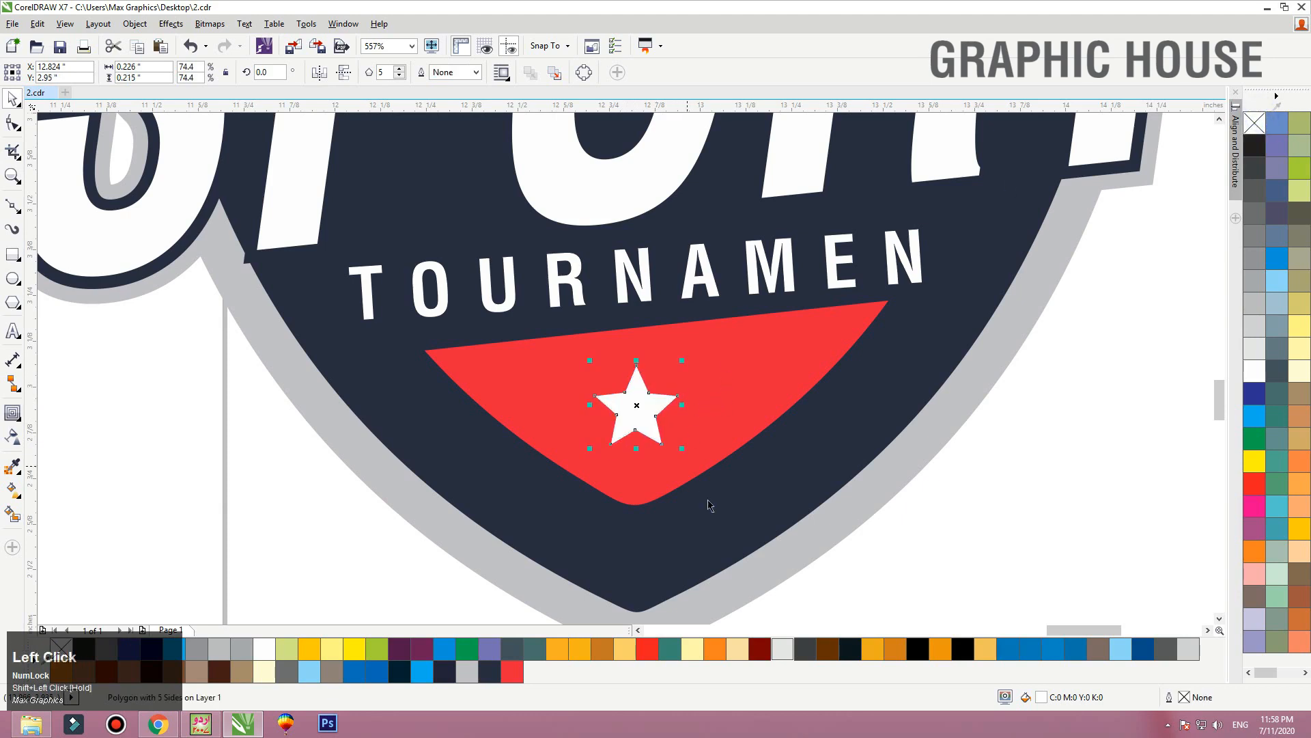
Draw a rectangle about 4.61 by 1.14 inches across the lower half of the reference badge's SPORT lettering
key("F3")
key("F3")
key("F3")
left_click(874, 349)
key("F2")
left_click_drag(896, 328, 301, 578)
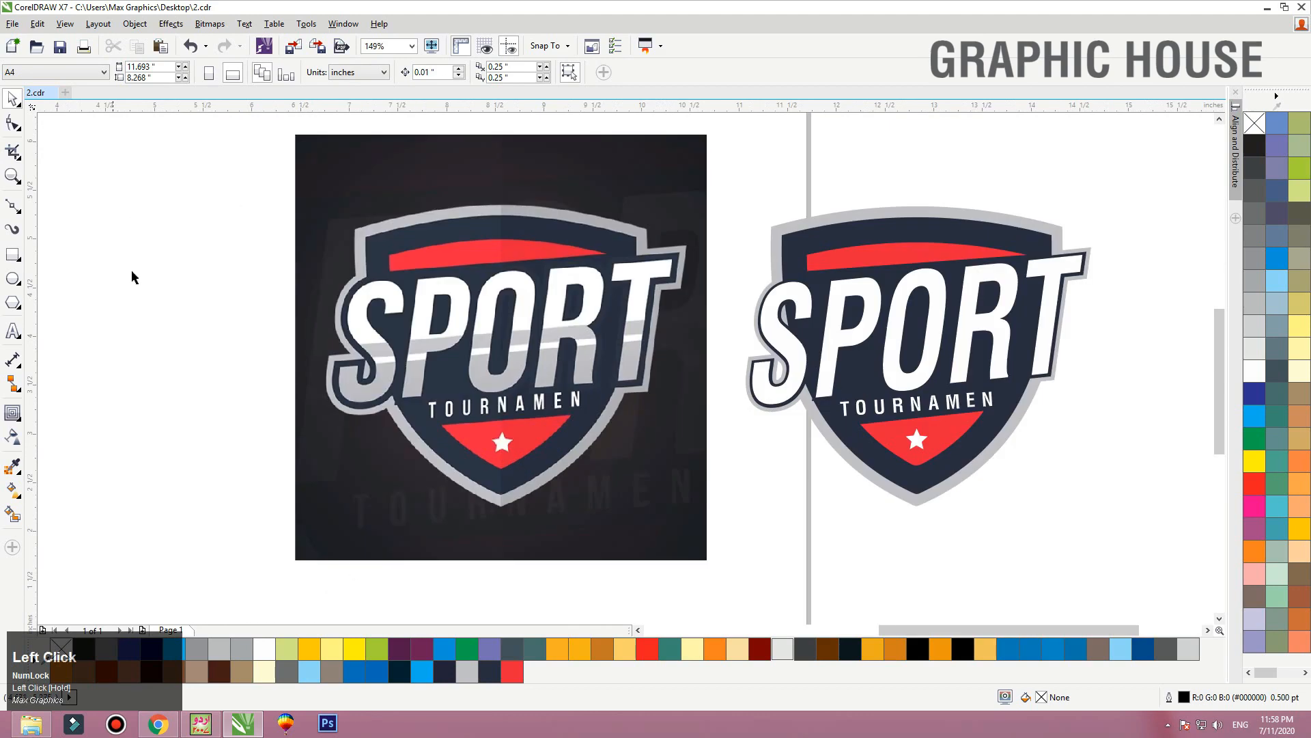
left_click(12, 256)
left_click_drag(282, 466, 732, 355)
key("space")
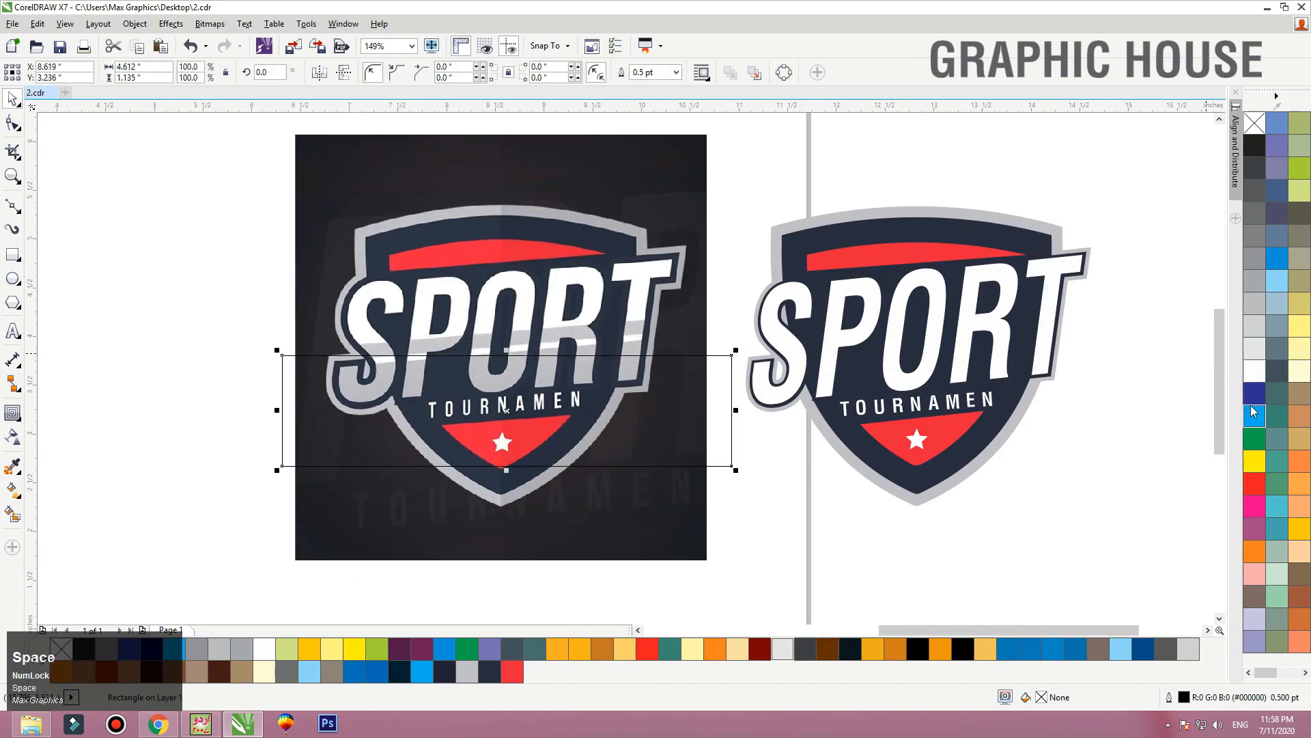
Skew the rectangle vertically until its upper edge follows the slanted grey shading line on the reference lettering
left_click(733, 415)
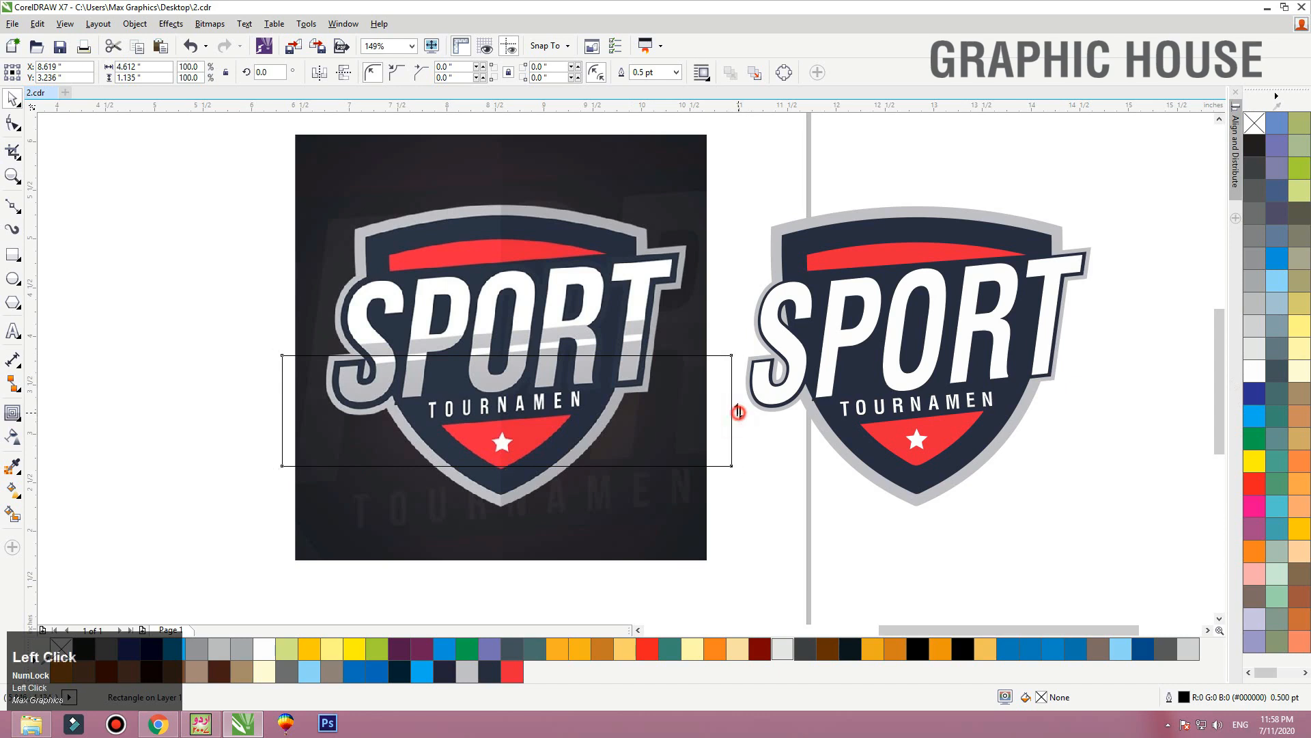
left_click_drag(737, 410, 738, 394)
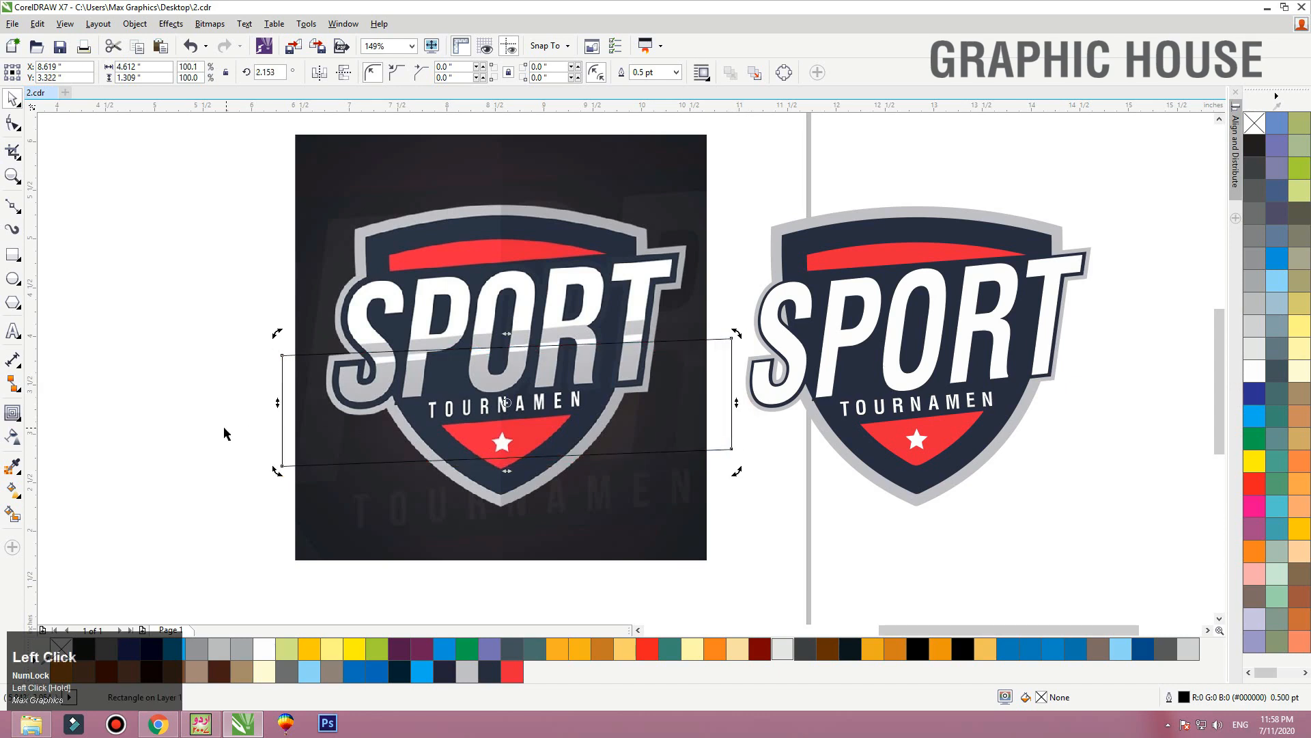
left_click_drag(275, 404, 278, 423)
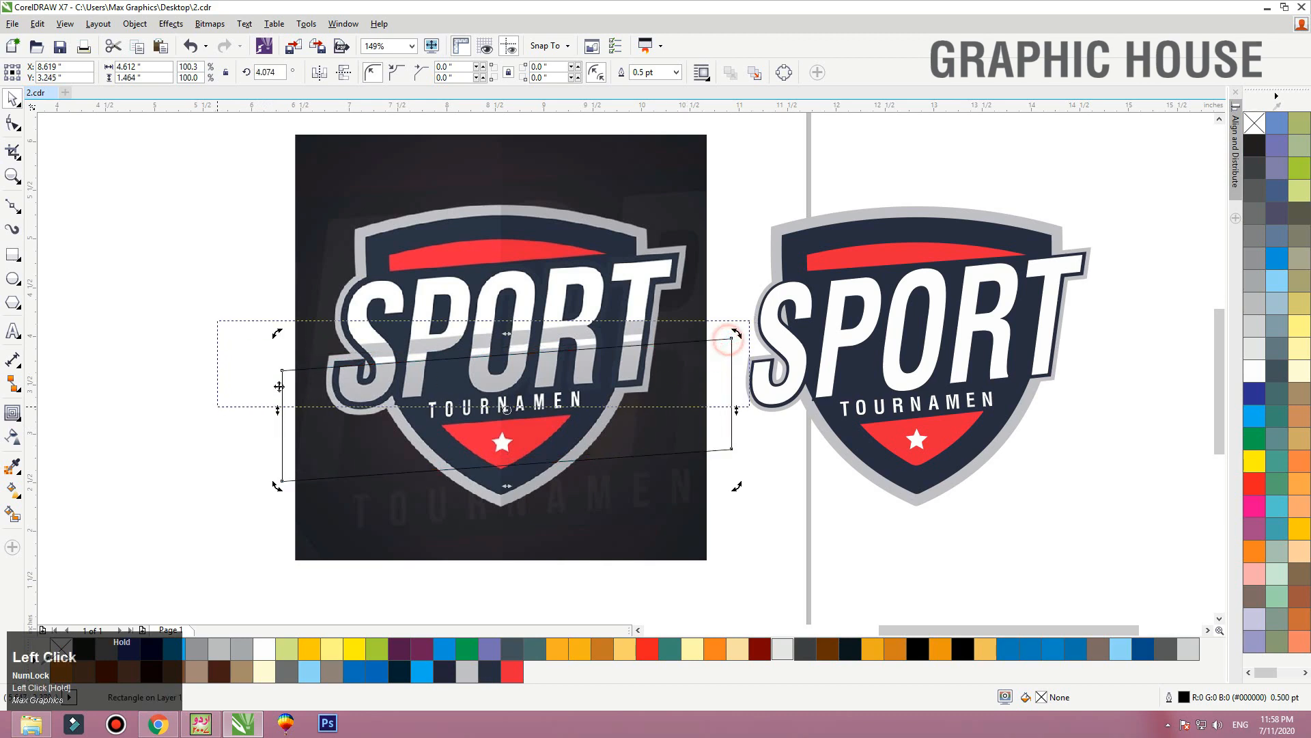
scroll(326, 340, "up", 2)
left_click_drag(1177, 471, 1178, 458)
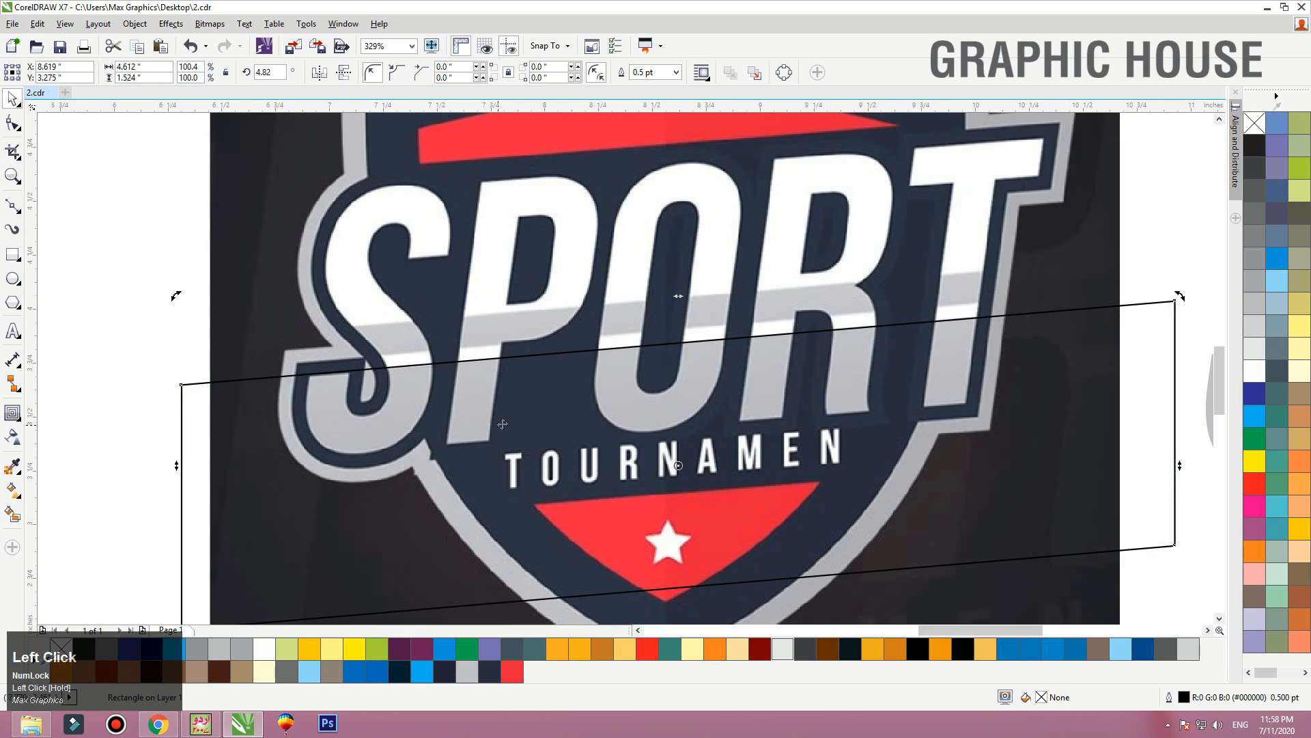
key("space")
Make a thin copy of the rectangle above it and skew the copy to match the reference's upper grey stripe
scroll(642, 418, "down", 2)
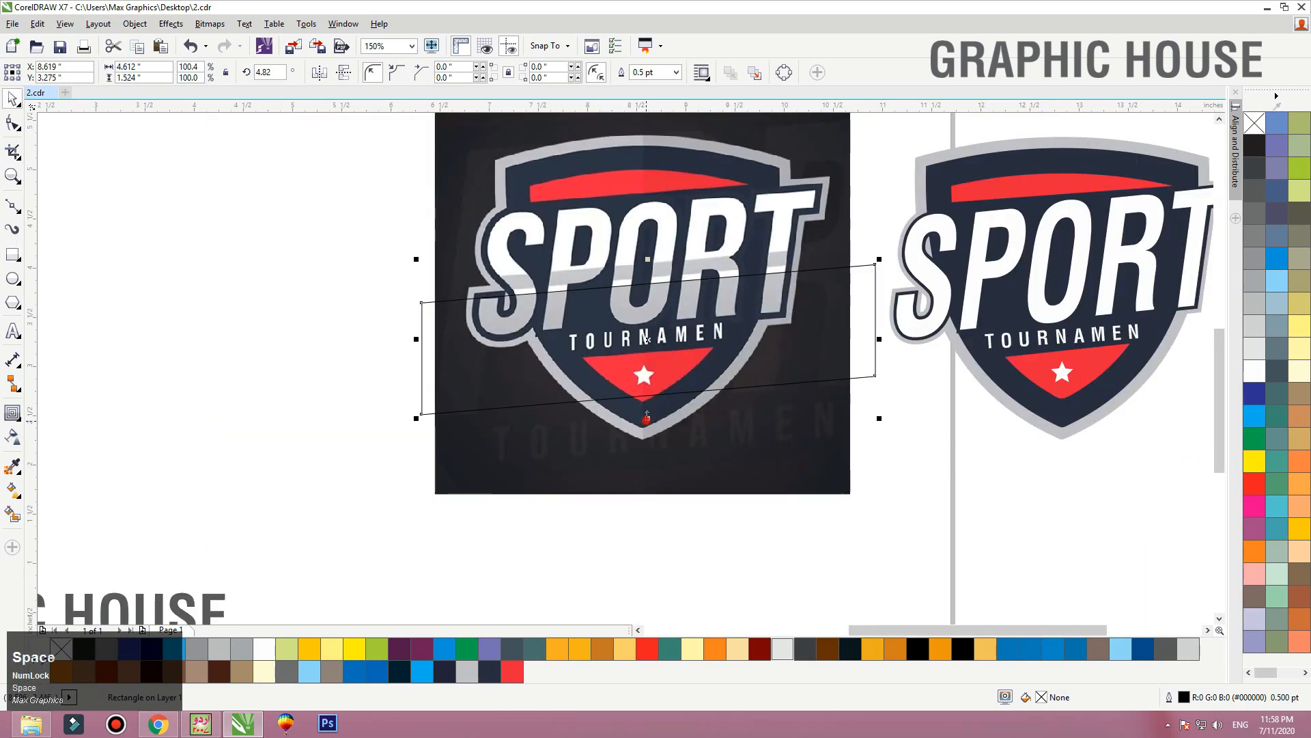
left_click_drag(647, 416, 655, 286)
scroll(1064, 337, "up", 2)
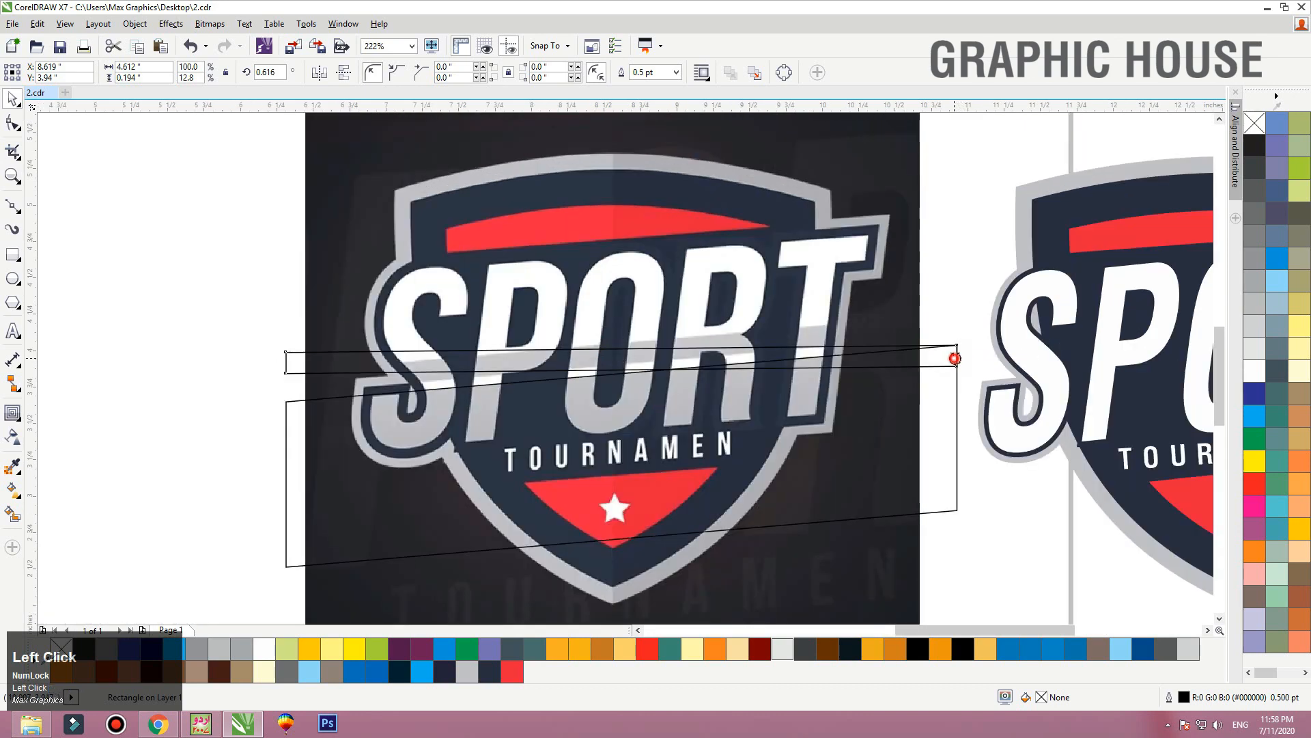
left_click_drag(954, 358, 760, 330)
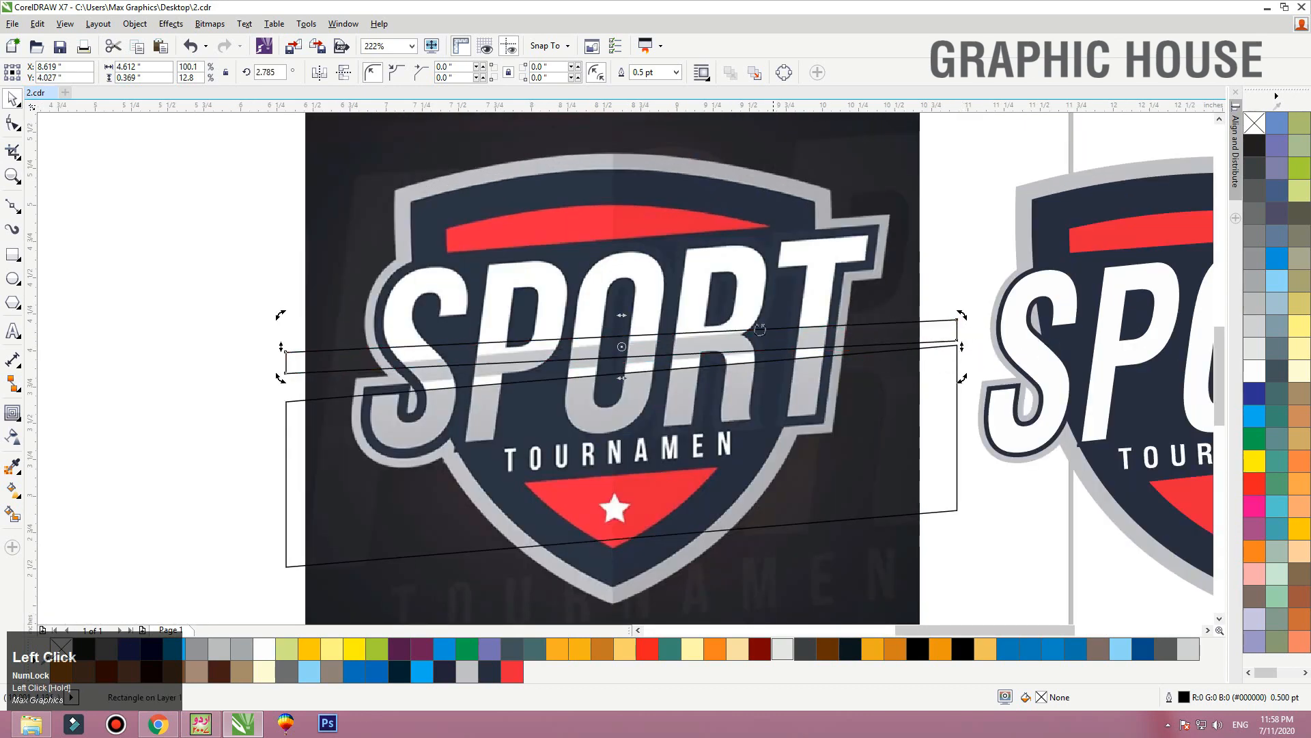
left_click_drag(279, 349, 281, 365)
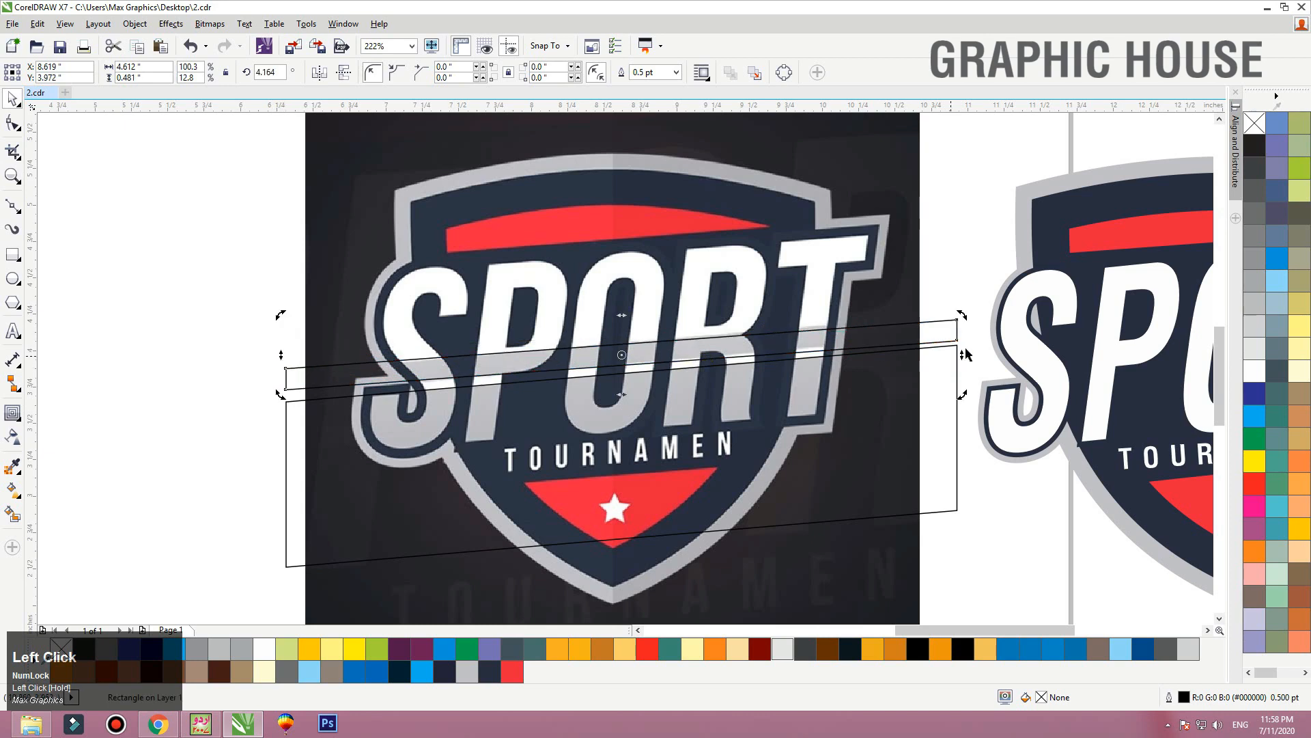
left_click_drag(963, 354, 962, 348)
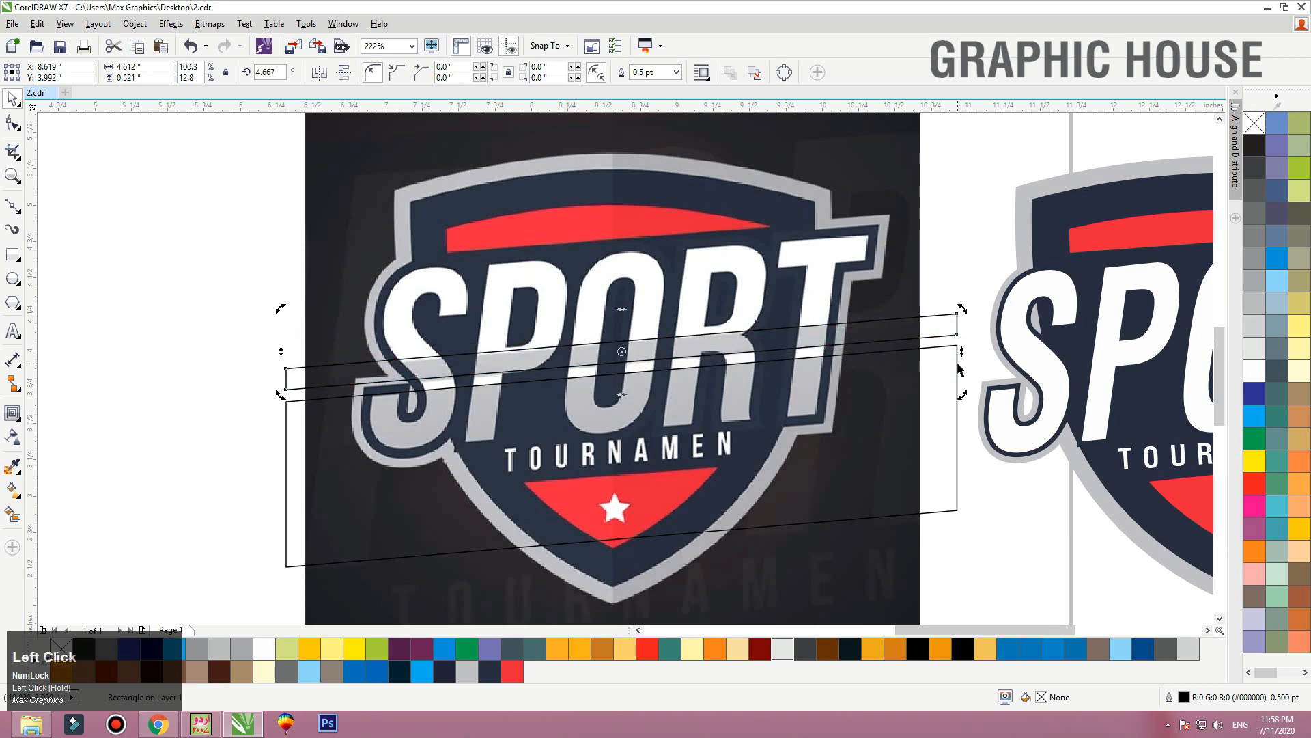
Group the two slanted bands, fill them with 20% black and remove their outline
left_click(709, 367, "shift")
key("ctrl+g")
left_click(1254, 325)
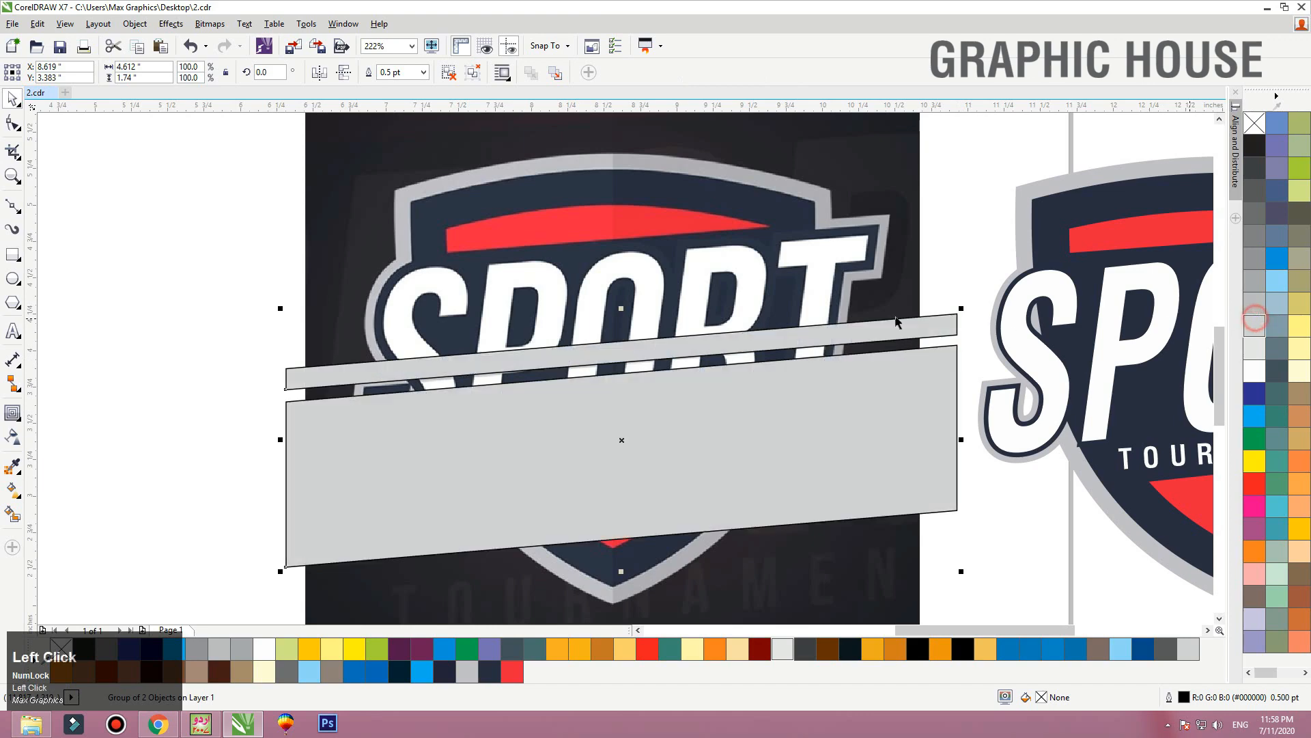
key("F3")
right_click(1254, 123)
Centre the grey band group horizontally on the redrawn badge's SPORT lettering
key("F3")
scroll(823, 256, "up", 2)
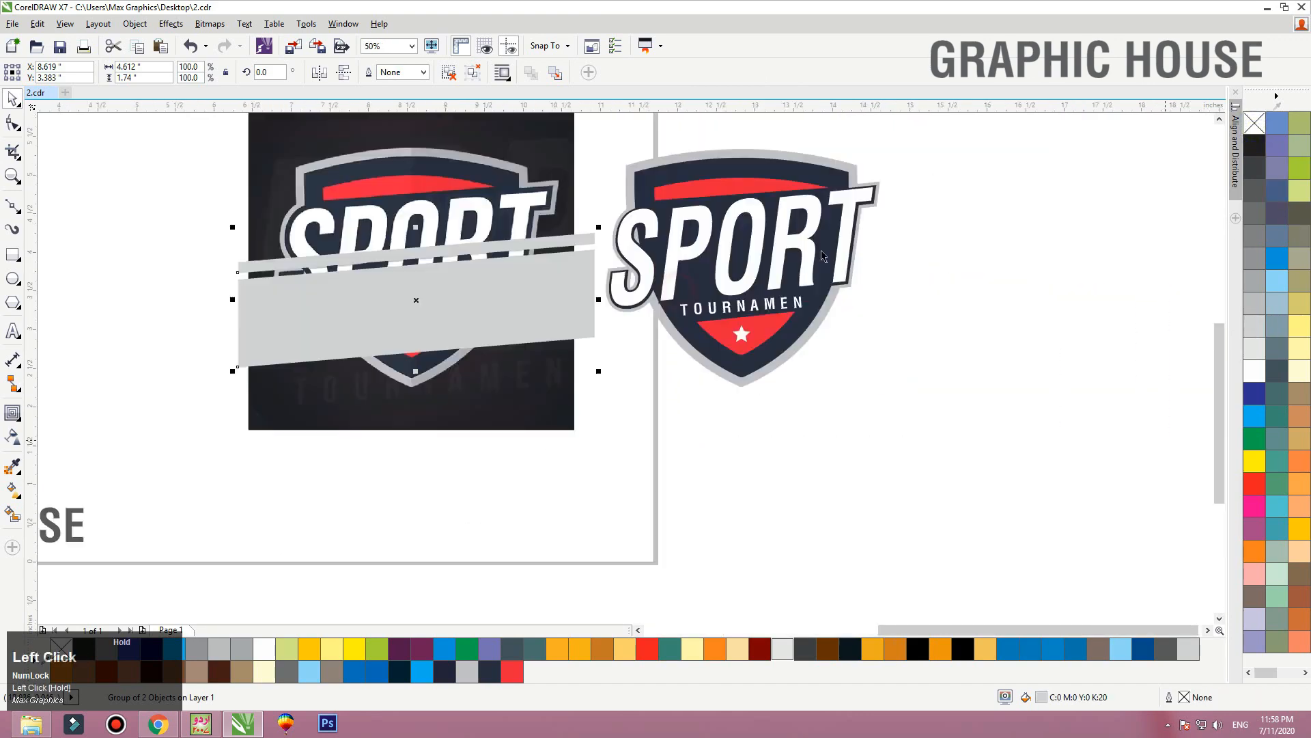
left_click(763, 271, "shift")
key("c")
left_click(1030, 265)
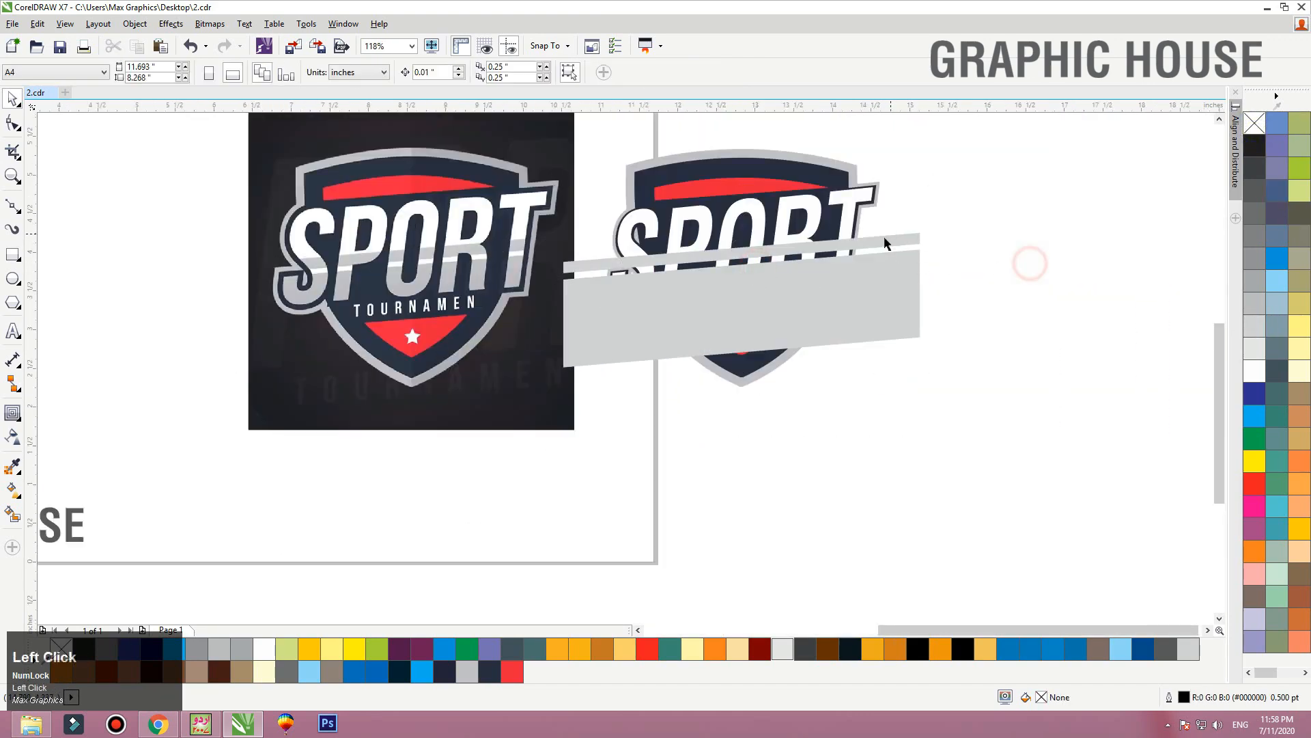
PowerClip the grey band group inside the redrawn SPORT lettering
left_click(884, 243)
right_click(884, 242)
left_click(902, 251)
left_click(849, 202)
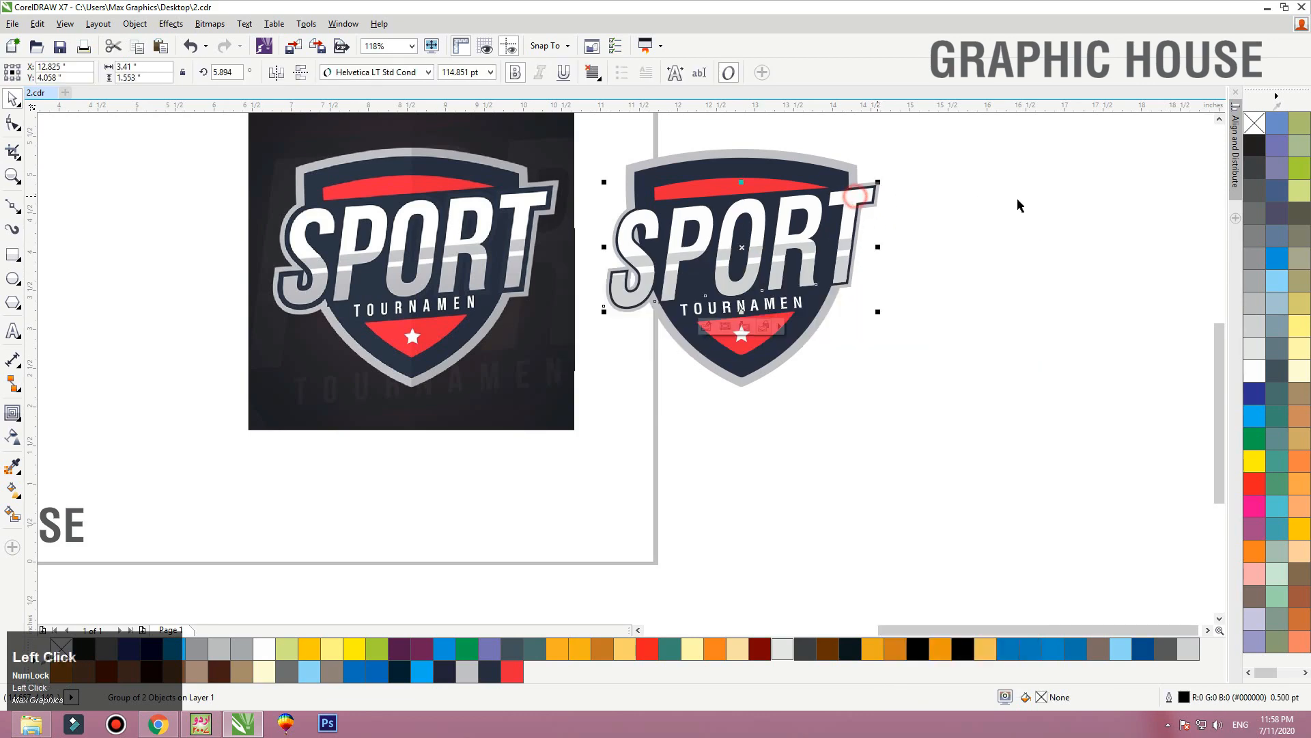
left_click(1022, 201)
Draw a rectangle about 1.74 by 3.66 inches covering the left half of the redrawn badge up to its centre line
scroll(813, 397, "down", 2)
left_click_drag(883, 444, 477, 211)
key("shift+F2")
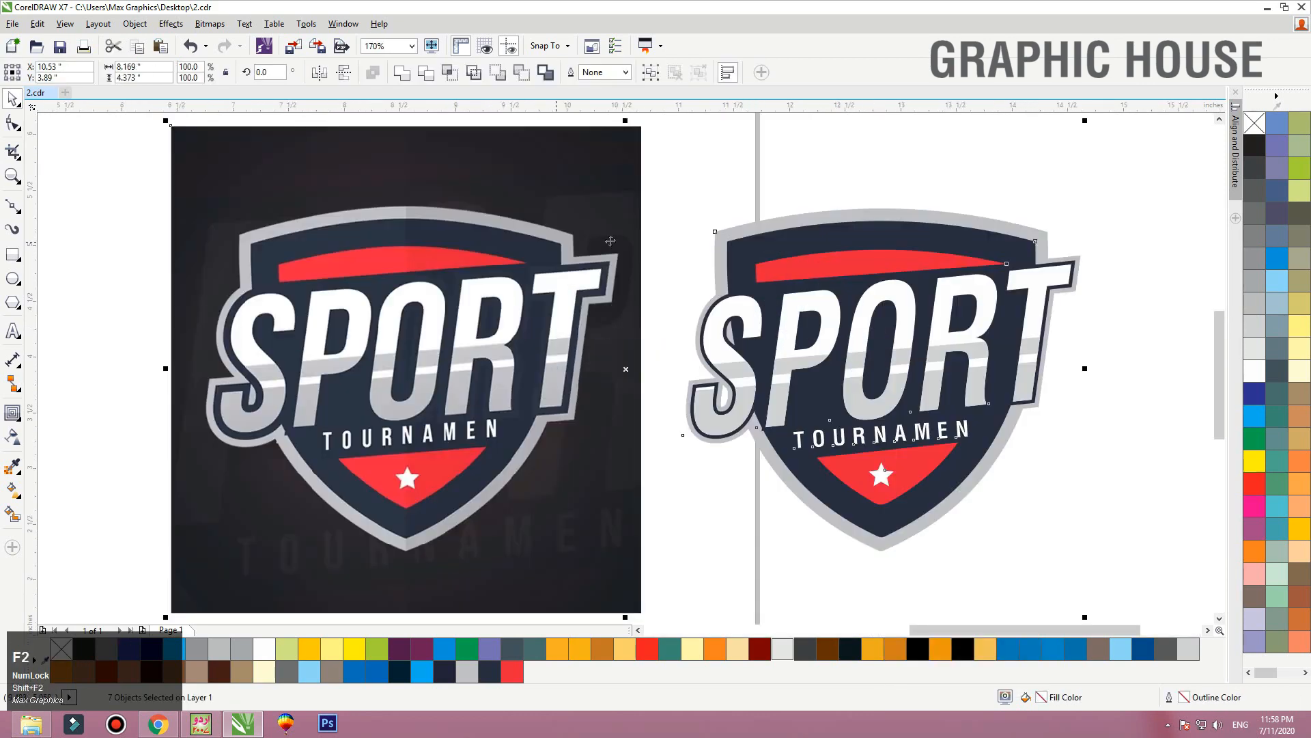
left_click(711, 183)
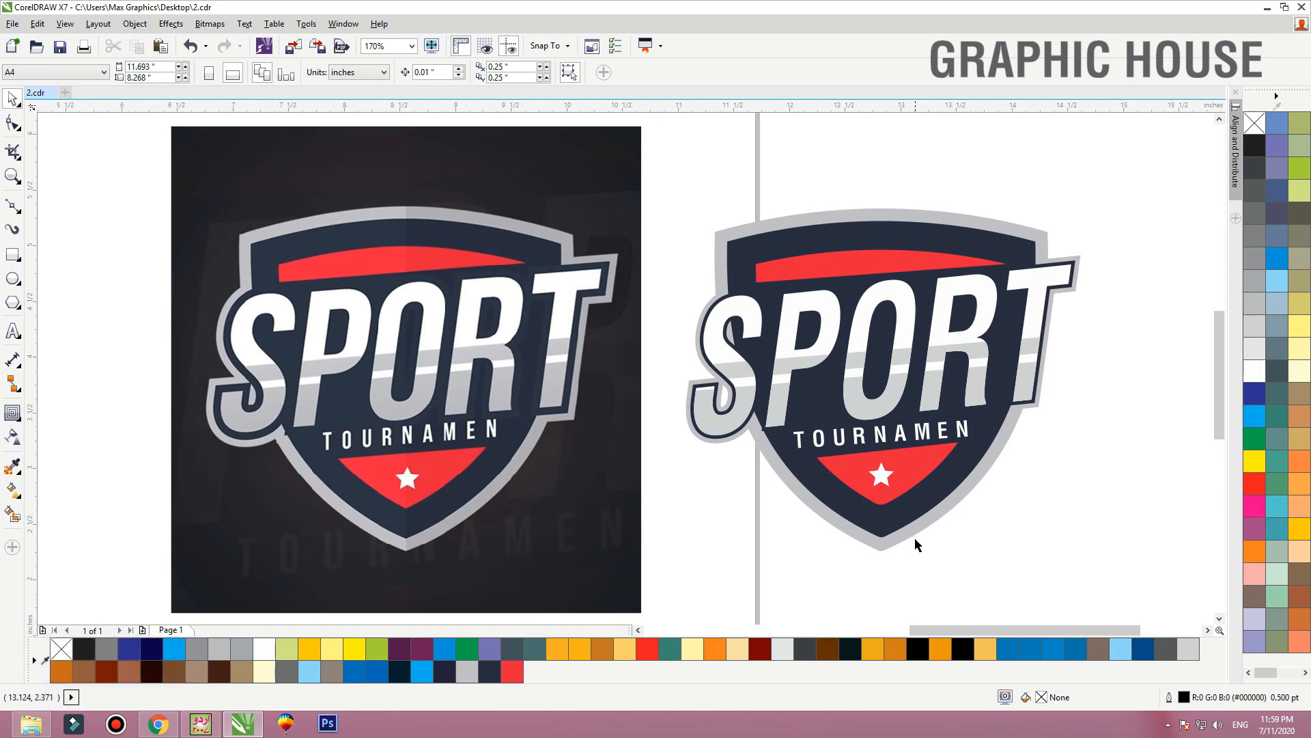
left_click(12, 254)
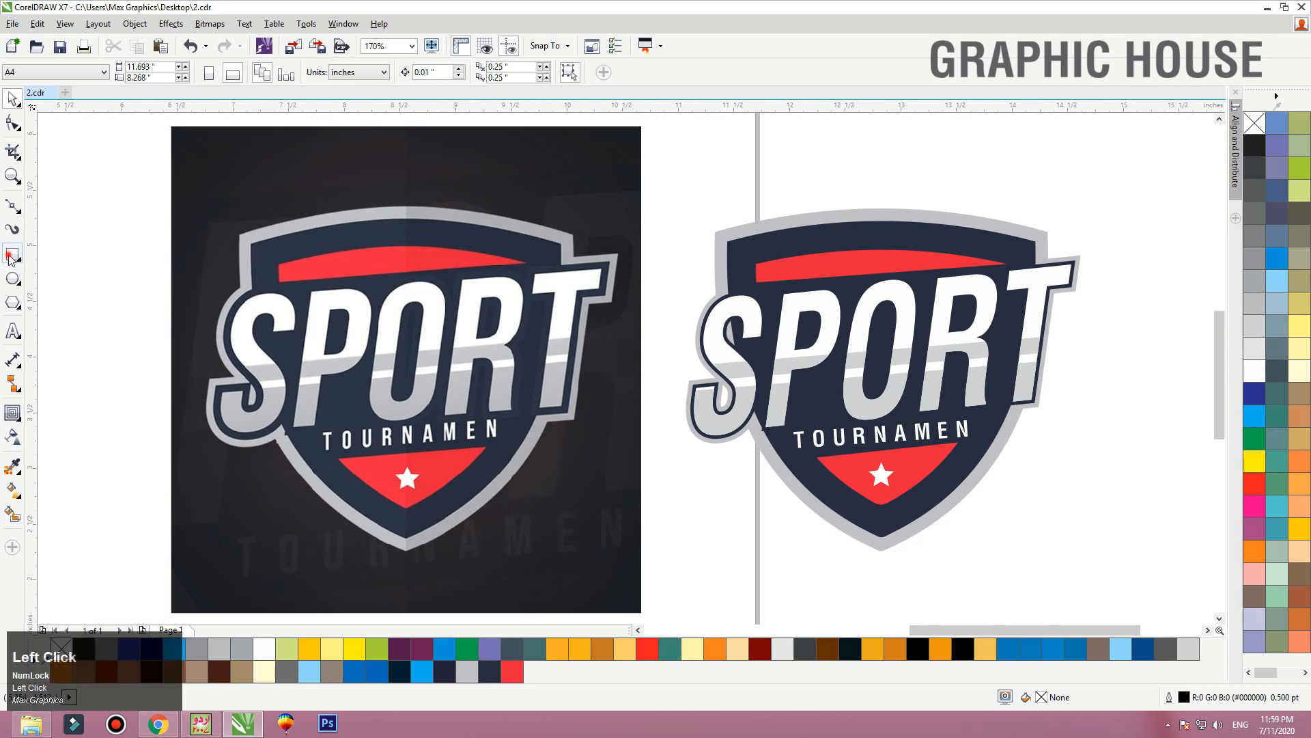
left_click_drag(689, 176, 881, 575)
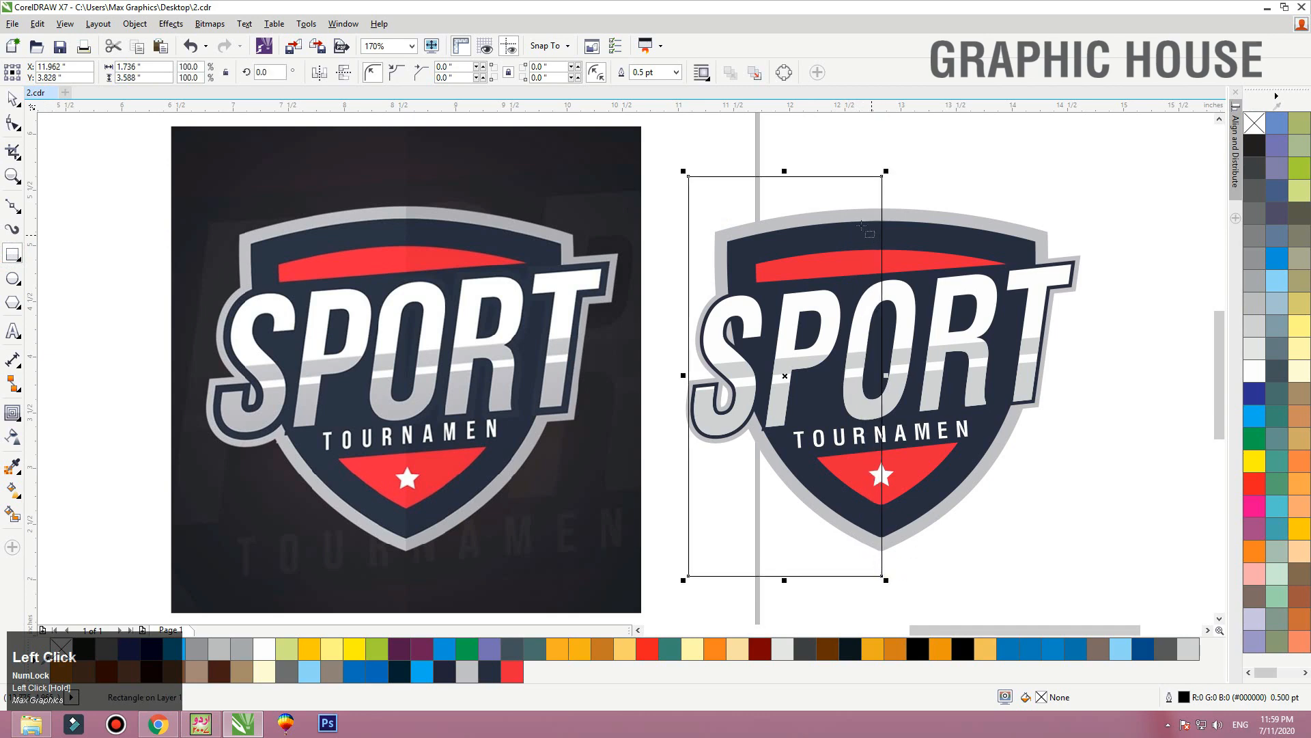
key("space")
left_click_drag(786, 175, 788, 163)
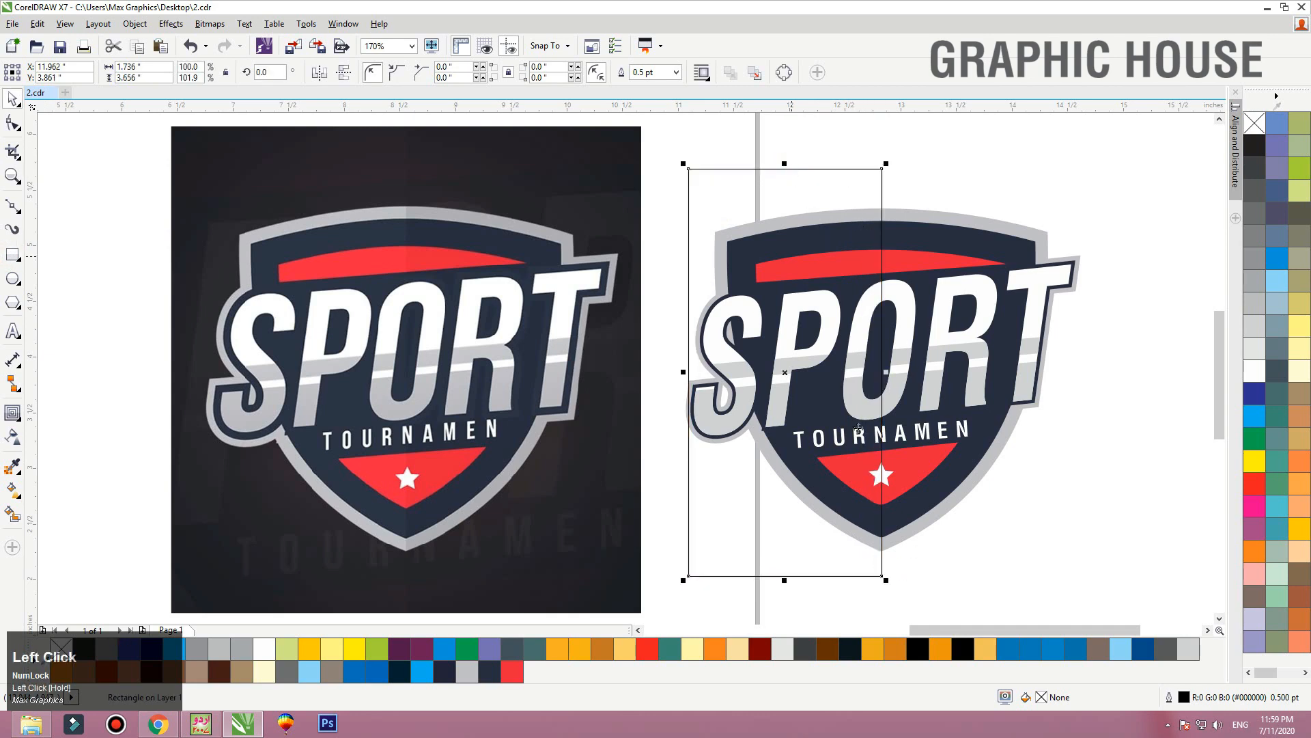
Fill the rectangle with the grey sampled from the badge's outer border and tint it with black to #B3B2B8
left_click(1255, 289)
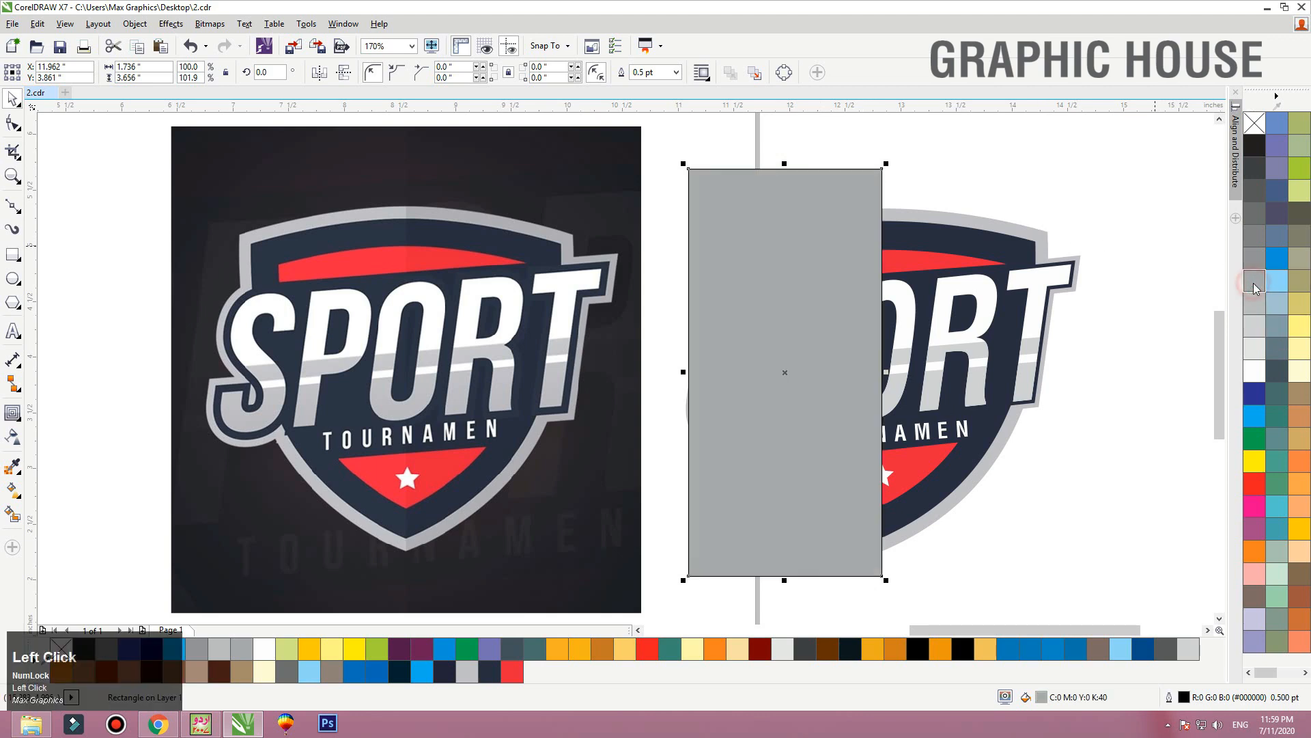
left_click(13, 468)
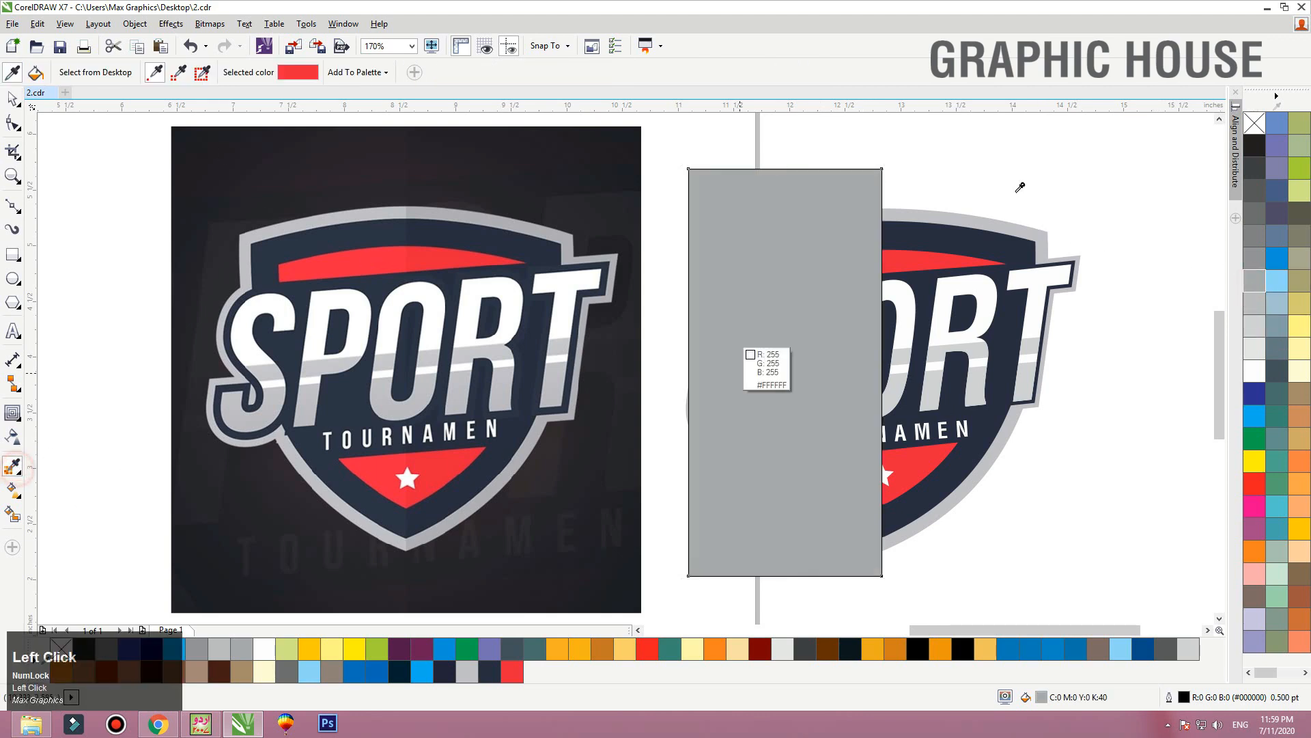
left_click(946, 214)
left_click(804, 217)
key("space")
left_click(829, 199)
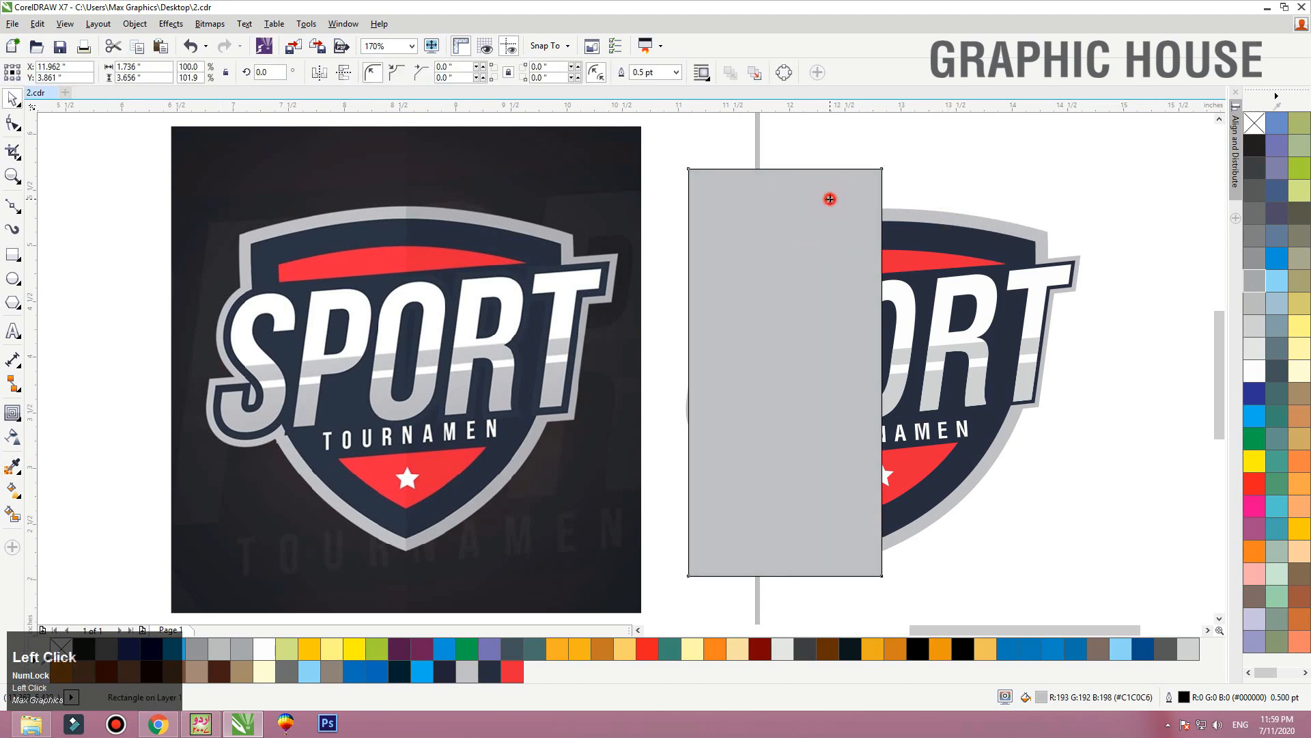
left_click(1255, 147, "ctrl")
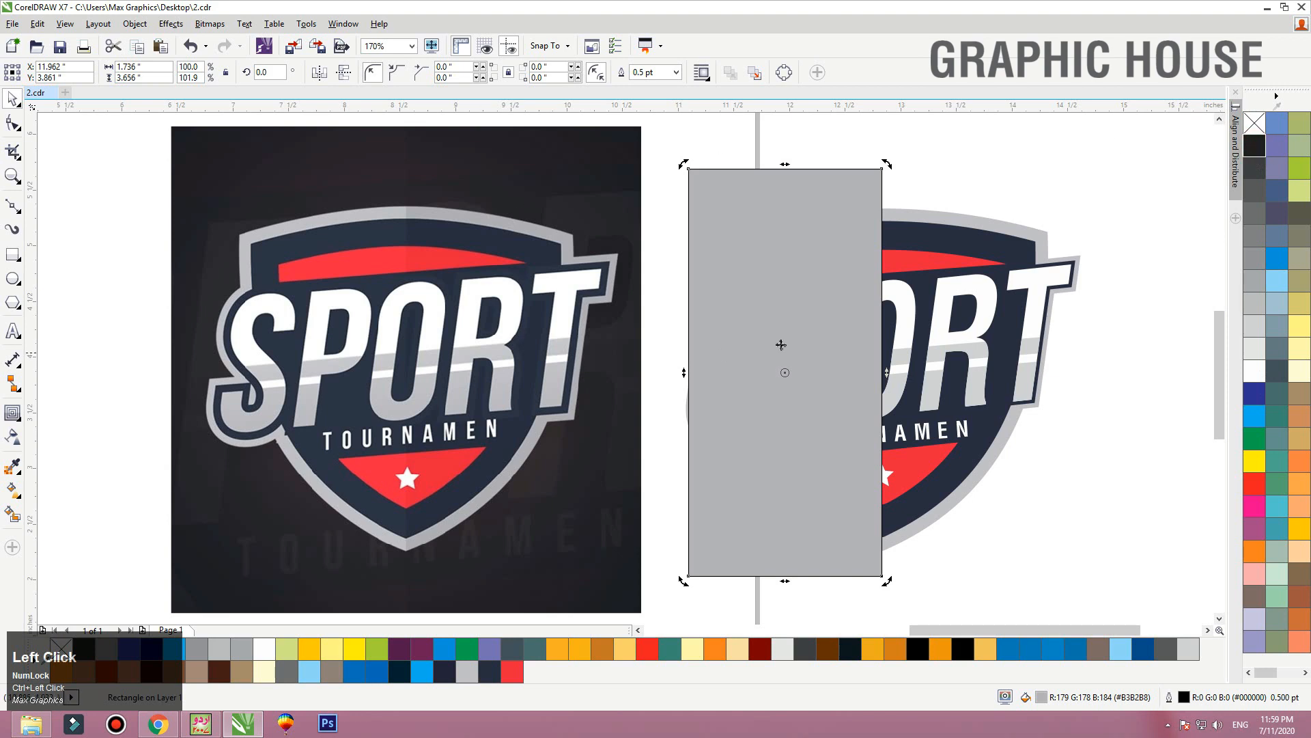
Apply a linear transparency to the grey rectangle, fading from the badge's centre line to its left edge, and remove its outline
left_click(13, 438)
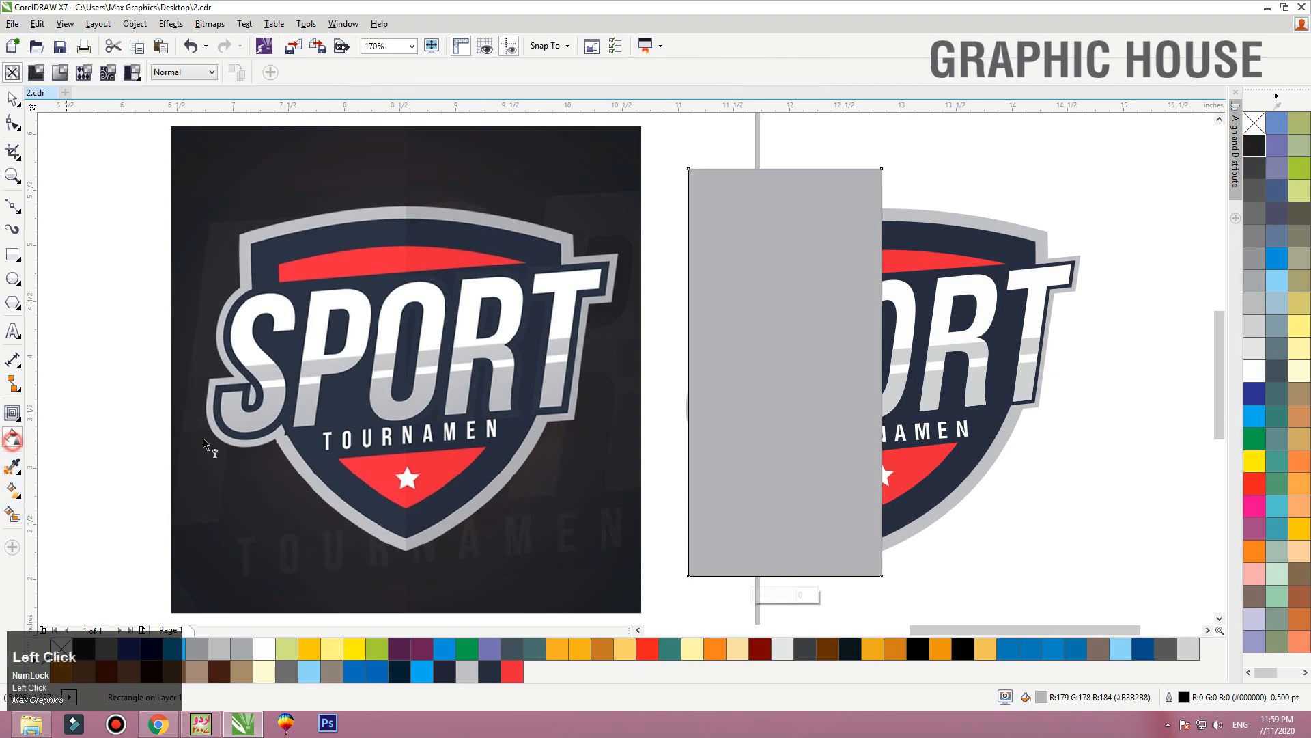
left_click_drag(885, 391, 666, 395)
key("space")
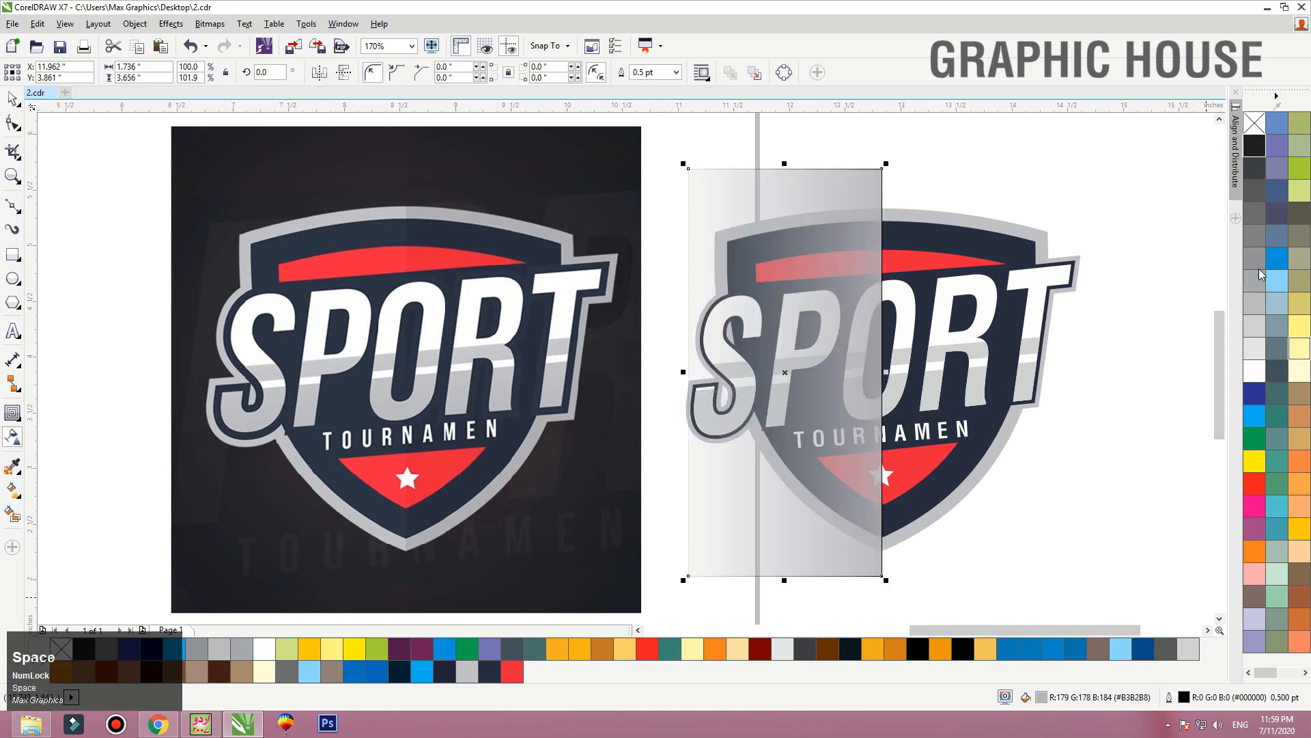
right_click(1254, 123)
PowerClip the faded grey rectangle inside the redrawn badge's grey outer border
right_click(829, 176)
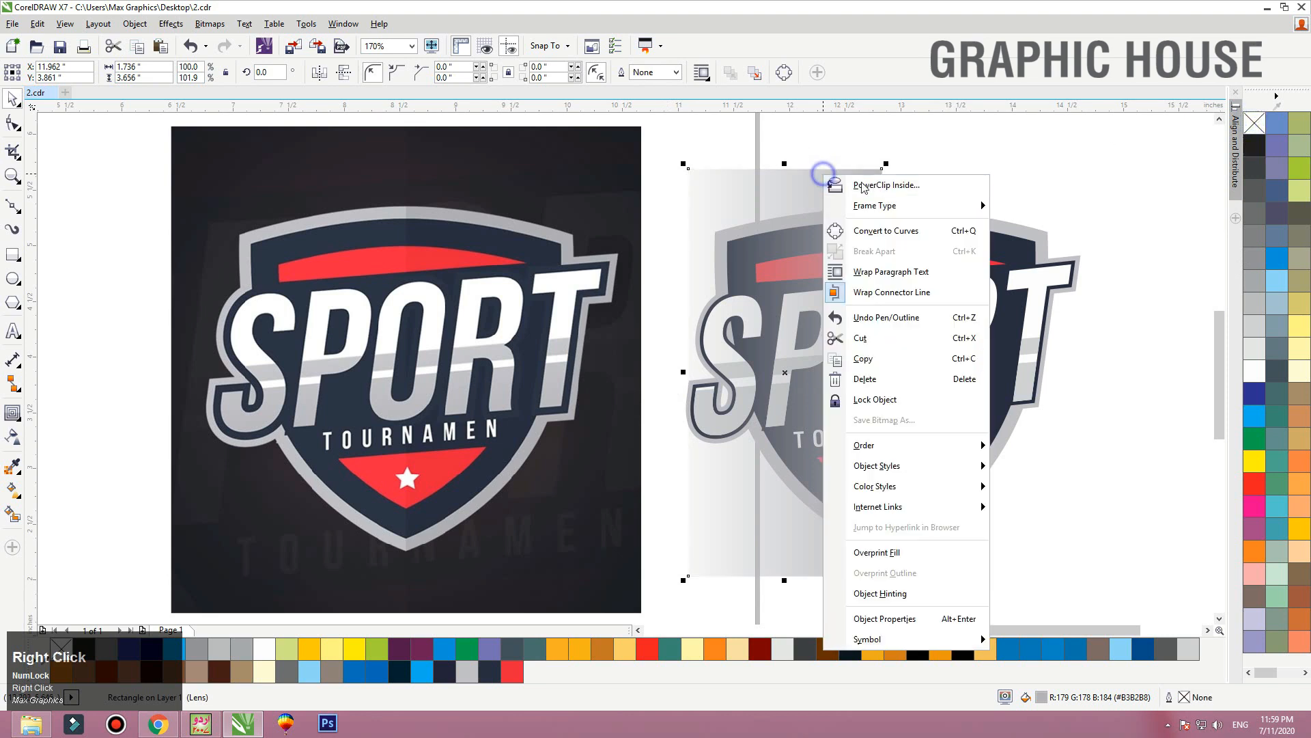
left_click(874, 182)
left_click(931, 215)
left_click(942, 176)
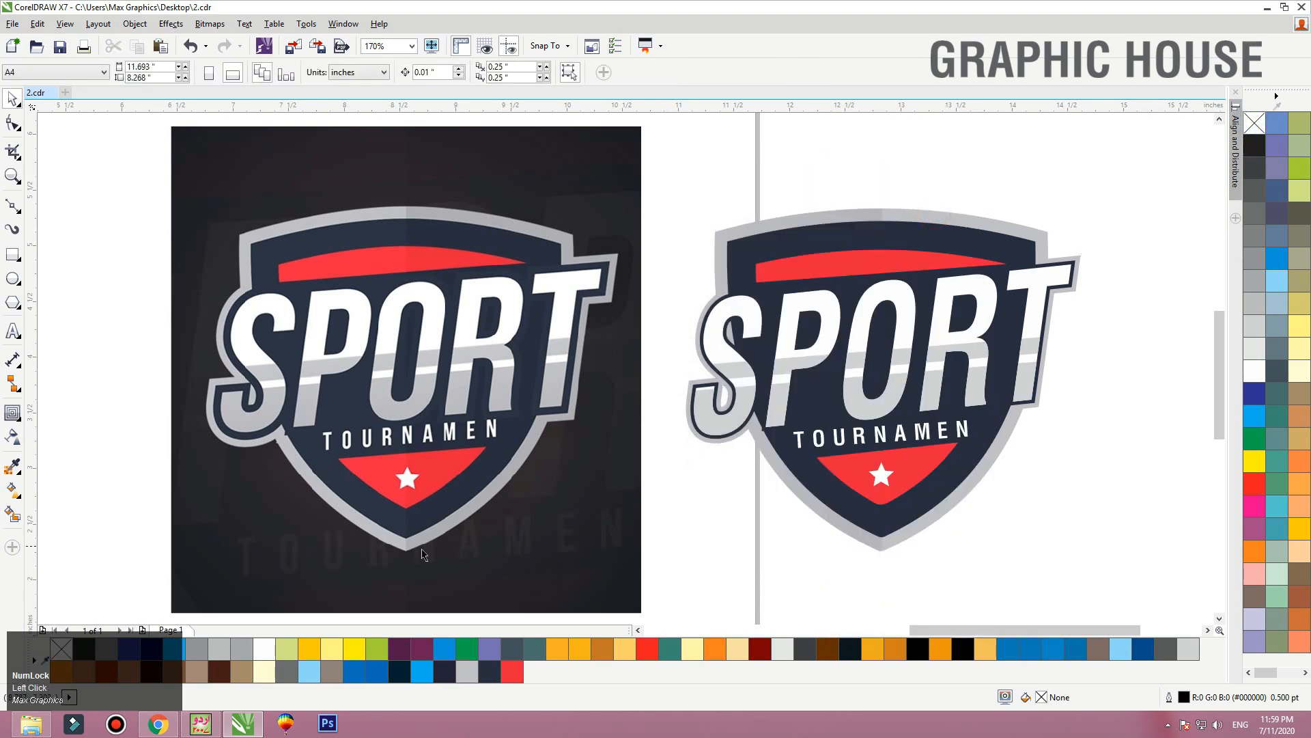
left_click(908, 524)
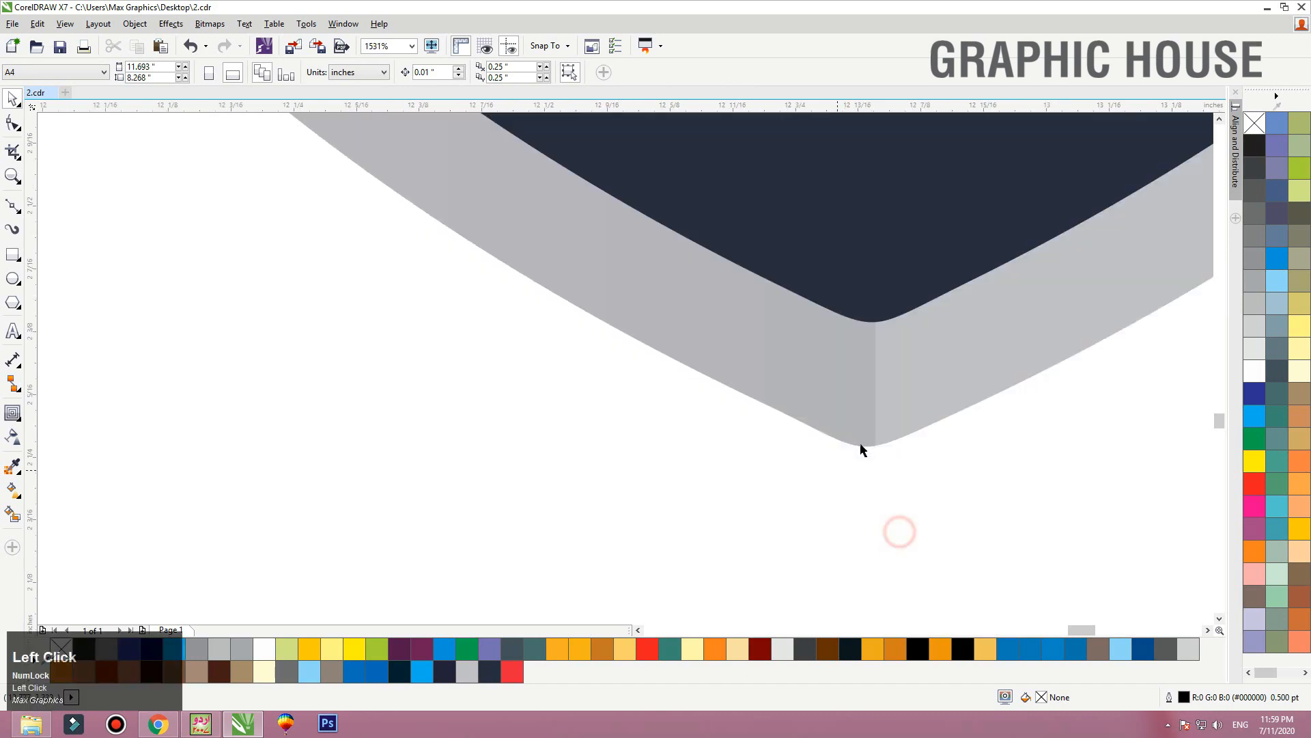
key("F3")
key("F3")
Copy the faded rectangle from inside the grey border's PowerClip and paste it over the redrawn badge
left_click(864, 455)
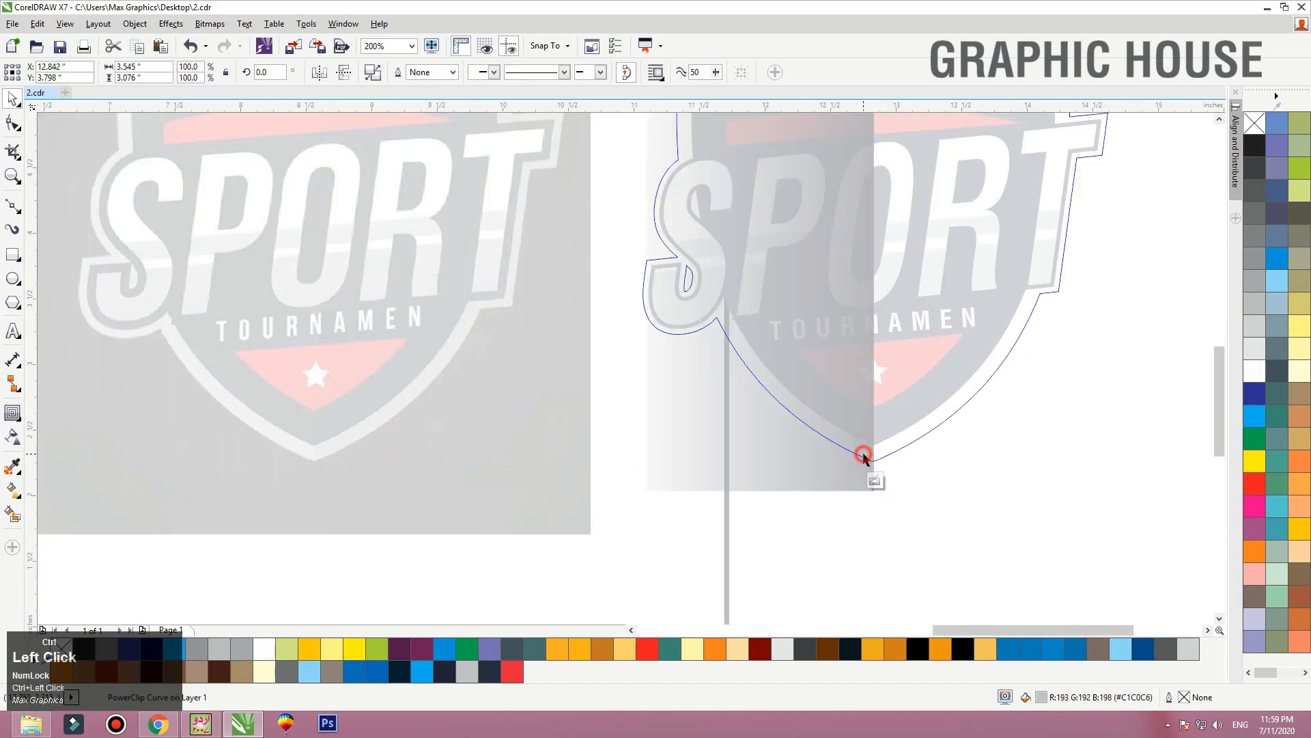
left_click(838, 410)
key("ctrl+c")
left_click(1030, 473, "ctrl")
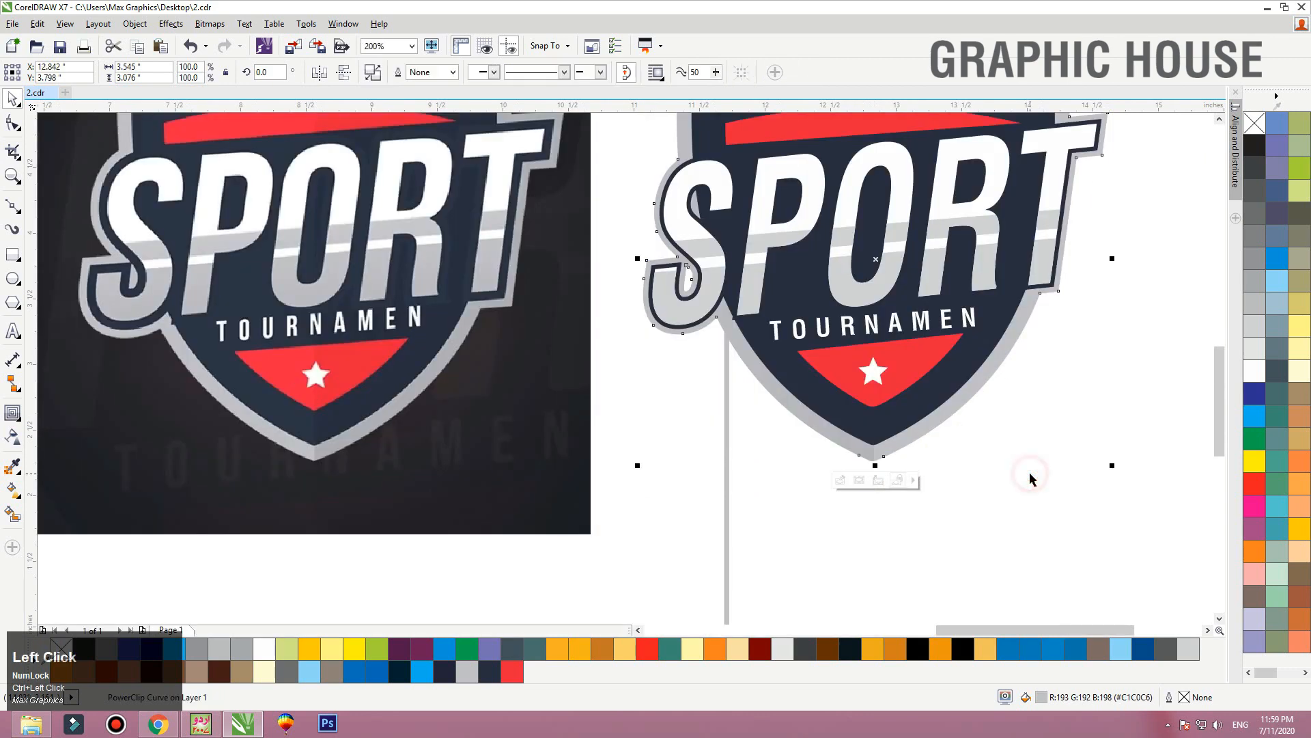
key("ctrl+v")
key("F3")
key("F2")
left_click_drag(979, 560, 744, 272)
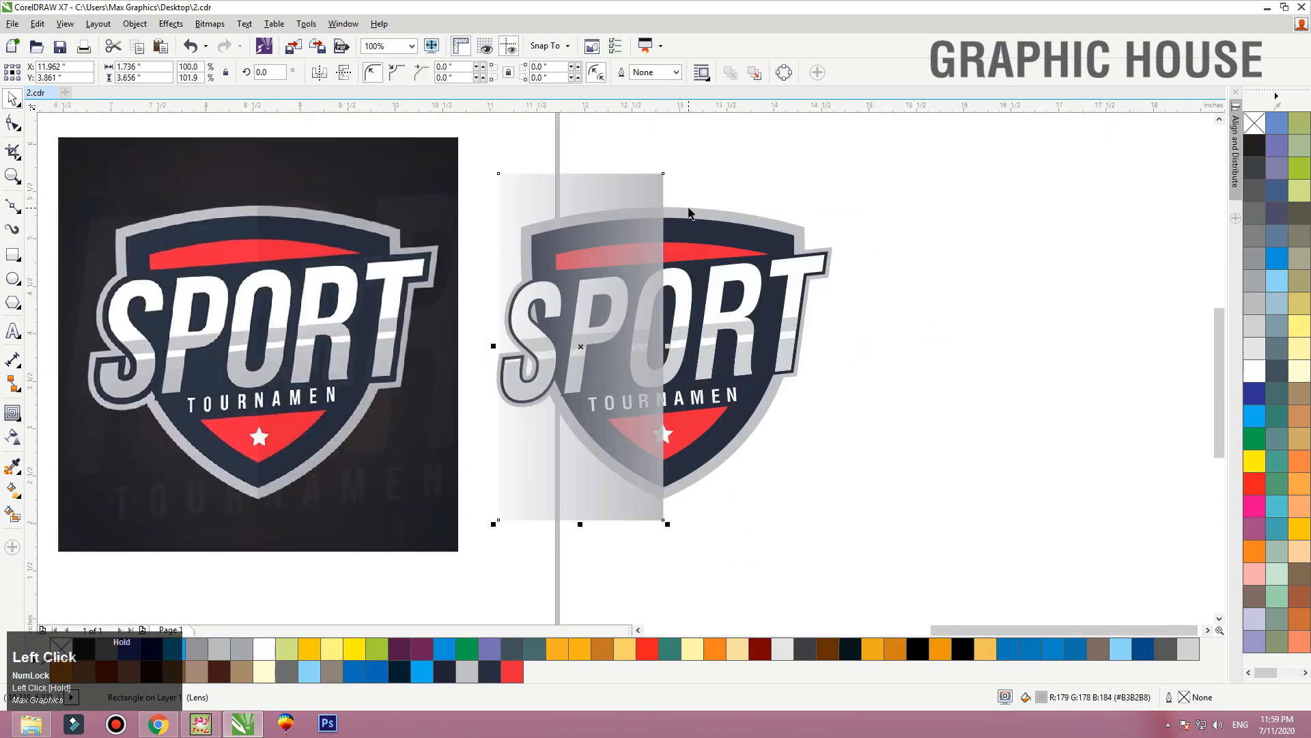
Fill the pasted rectangle with the navy sampled from the badge and darken it to #1F2230
left_click(12, 466)
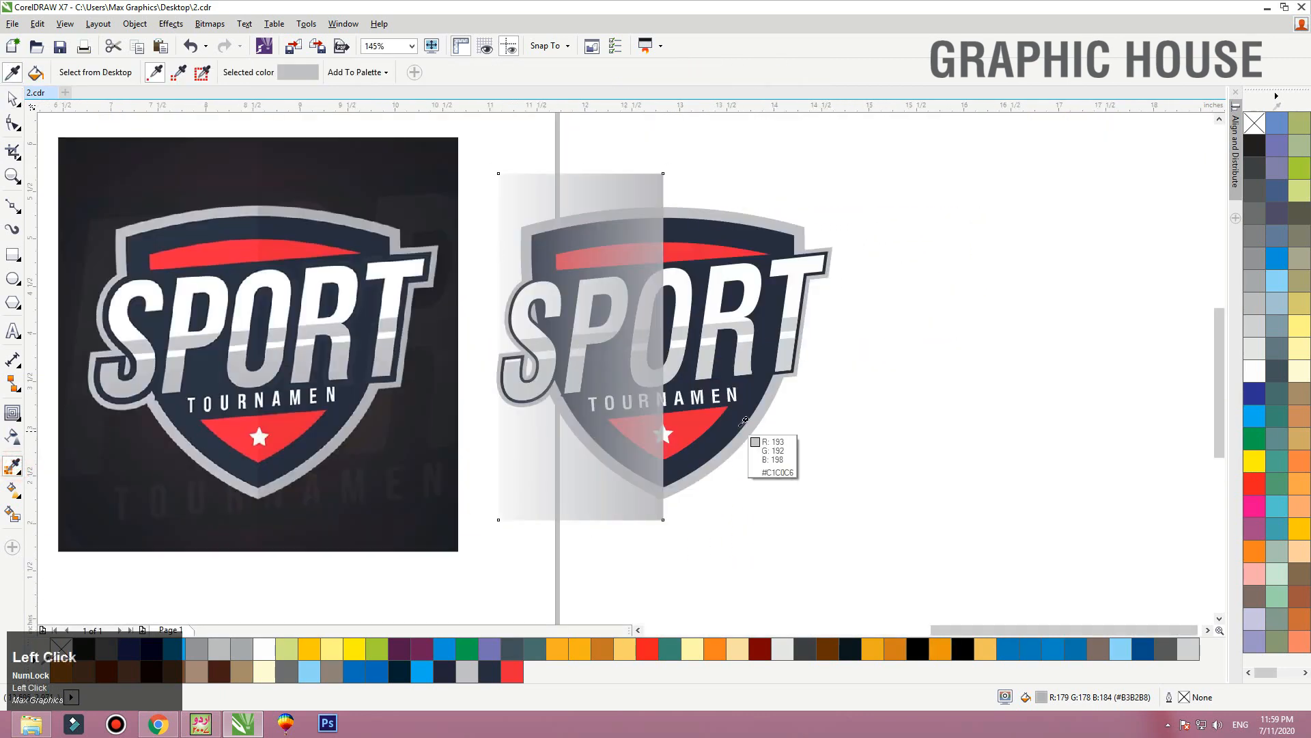
left_click(737, 416)
left_click(623, 196)
key("space")
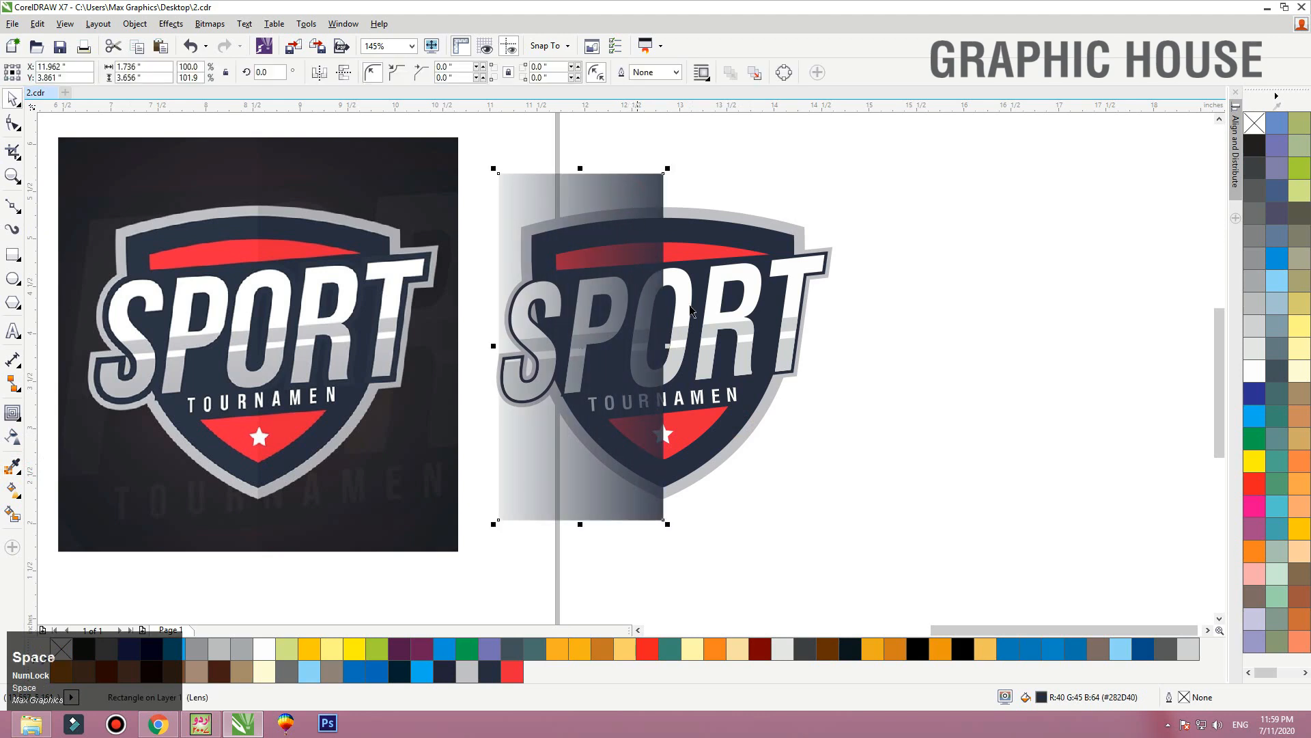
double_click(1041, 697)
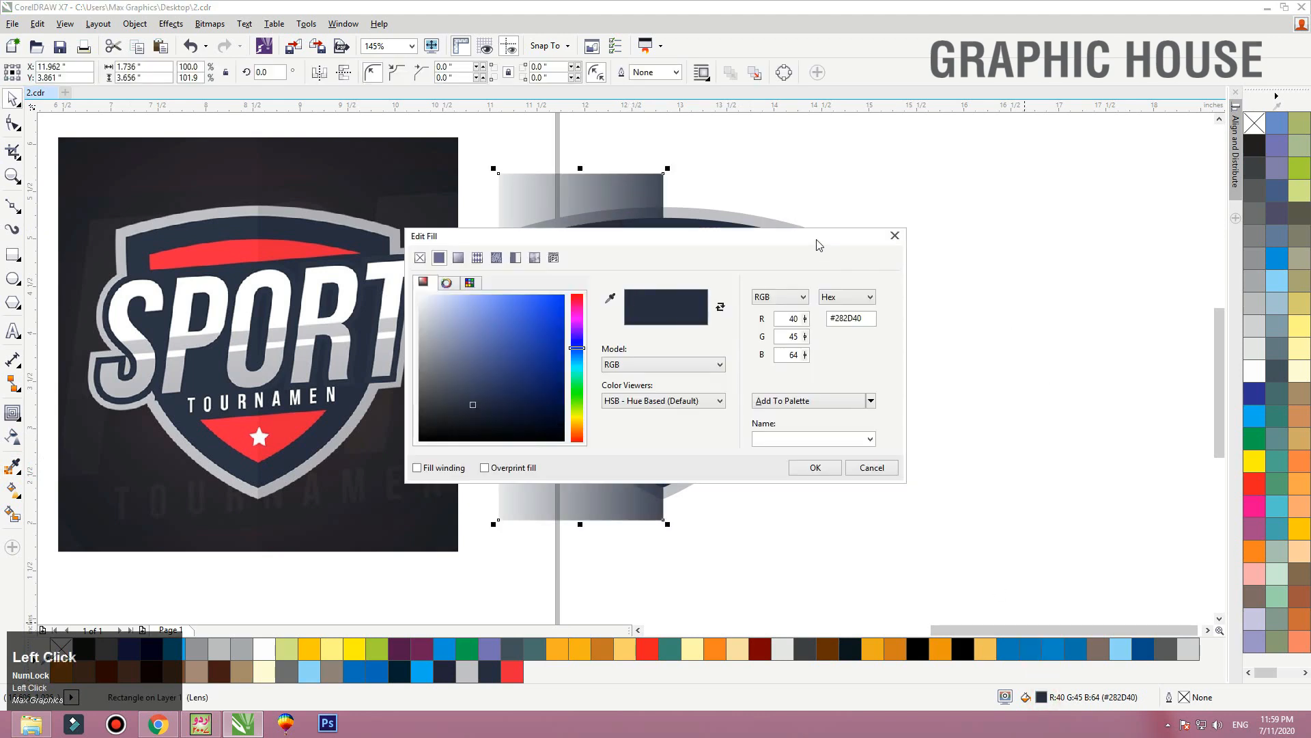
left_click_drag(819, 241, 1101, 116)
left_click_drag(831, 271, 831, 278)
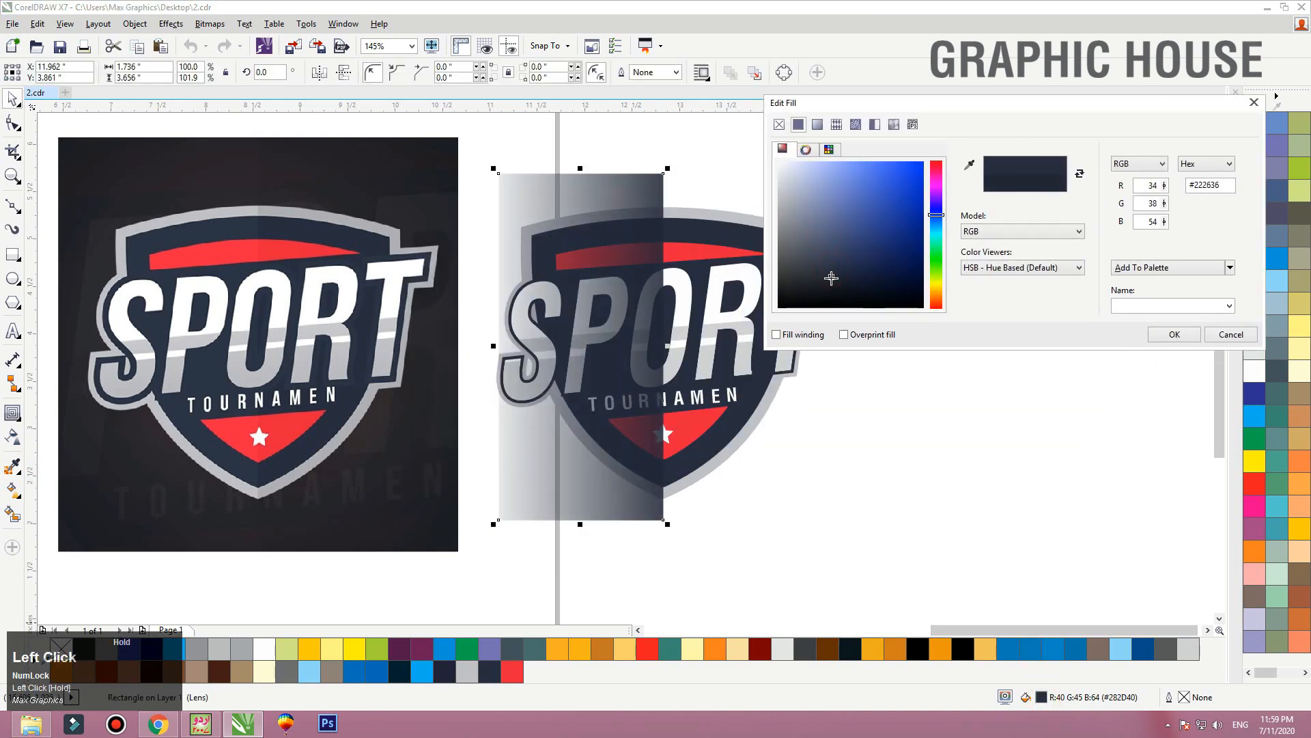
left_click(1174, 334)
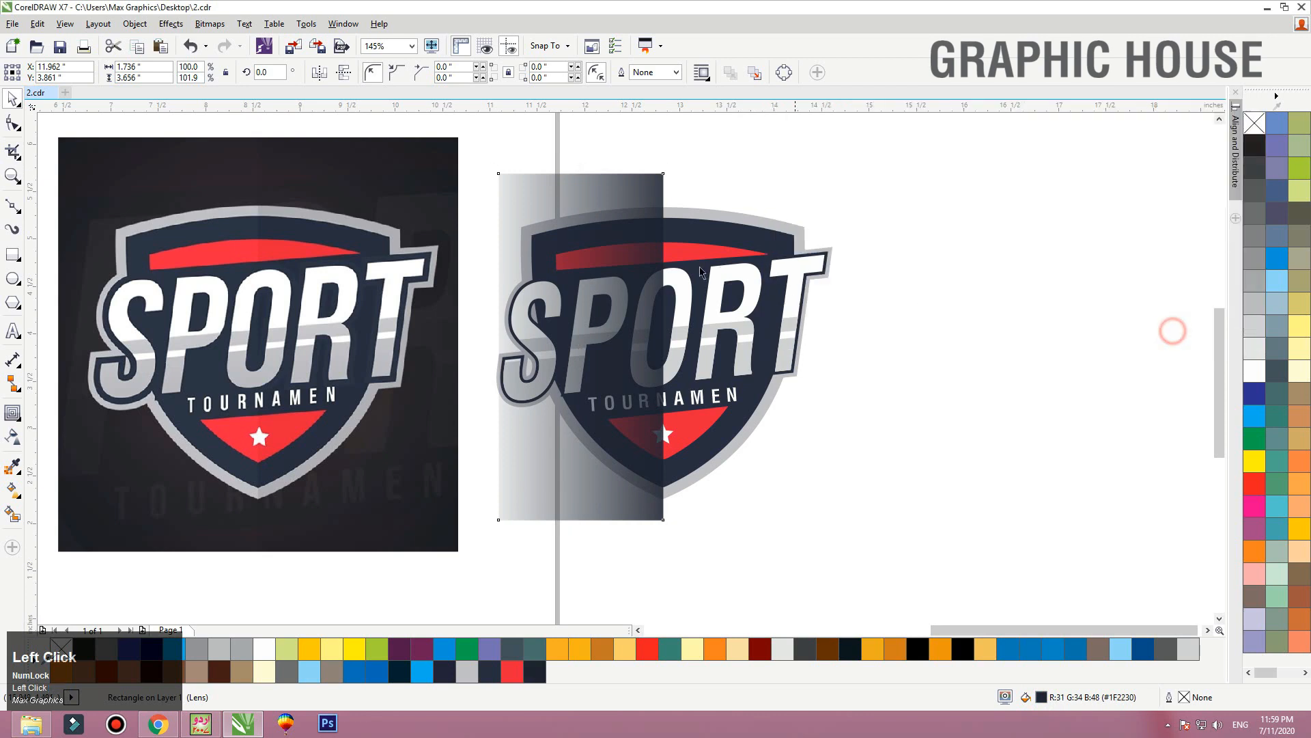
PowerClip the dark navy rectangle inside the badge's navy shield shape
right_click(635, 228)
left_click(677, 237)
left_click(690, 217)
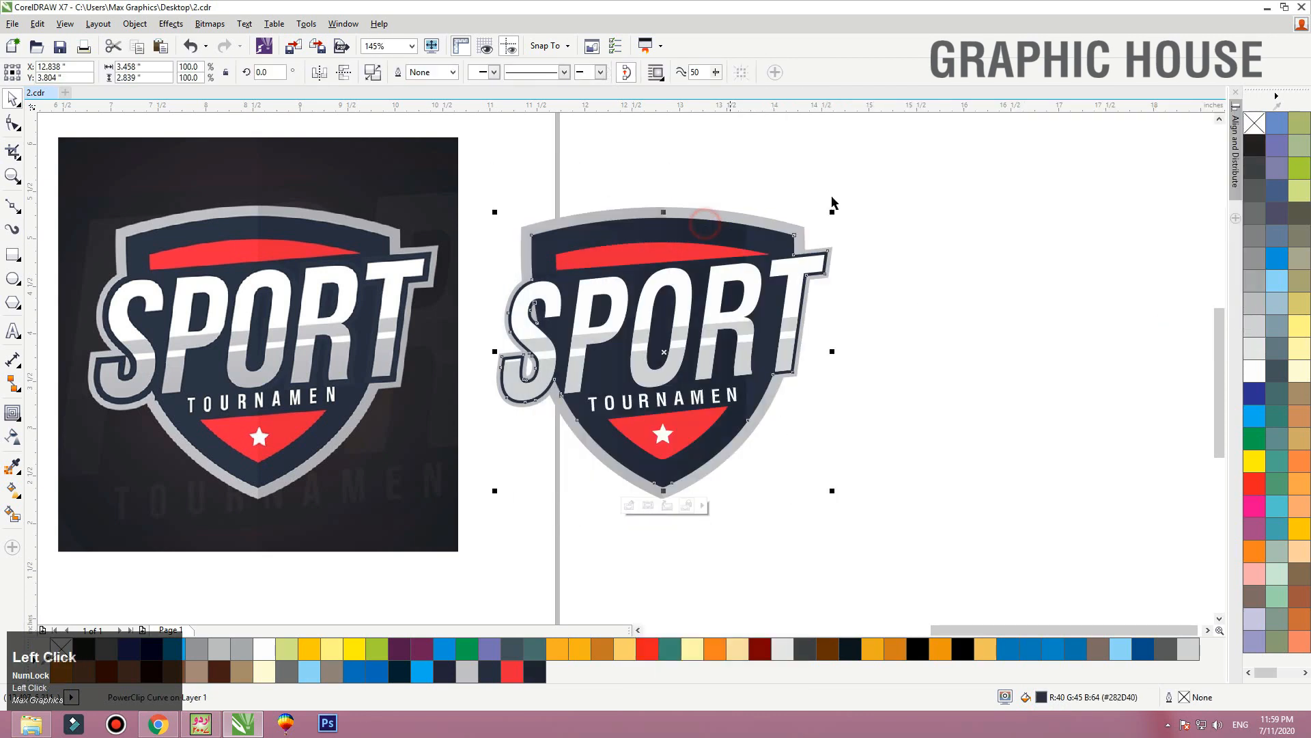
left_click(849, 187)
left_click_drag(681, 464, 641, 500)
key("F3")
key("F3")
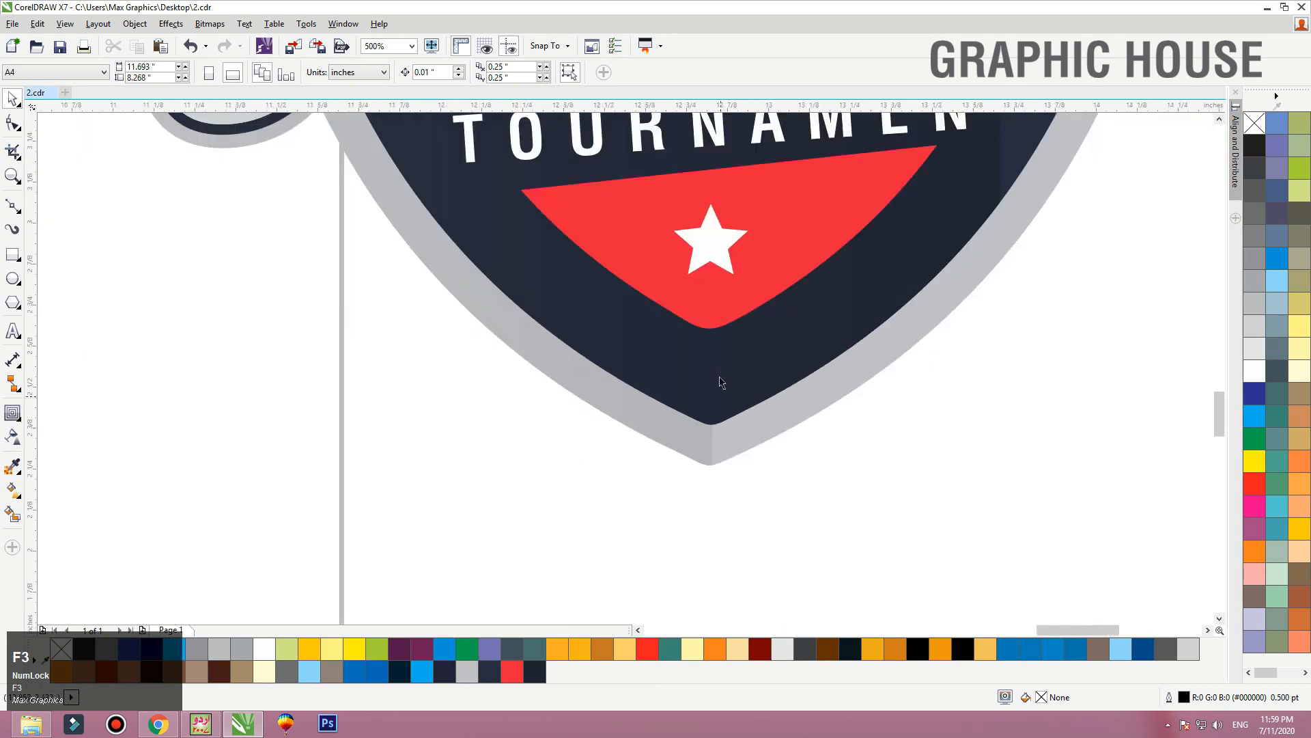
Edit the navy shield's PowerClip contents, moving the faded rectangle left until its right edge meets the badge's centre line
left_click(719, 378)
key("shift+F2")
left_click(735, 152, "ctrl")
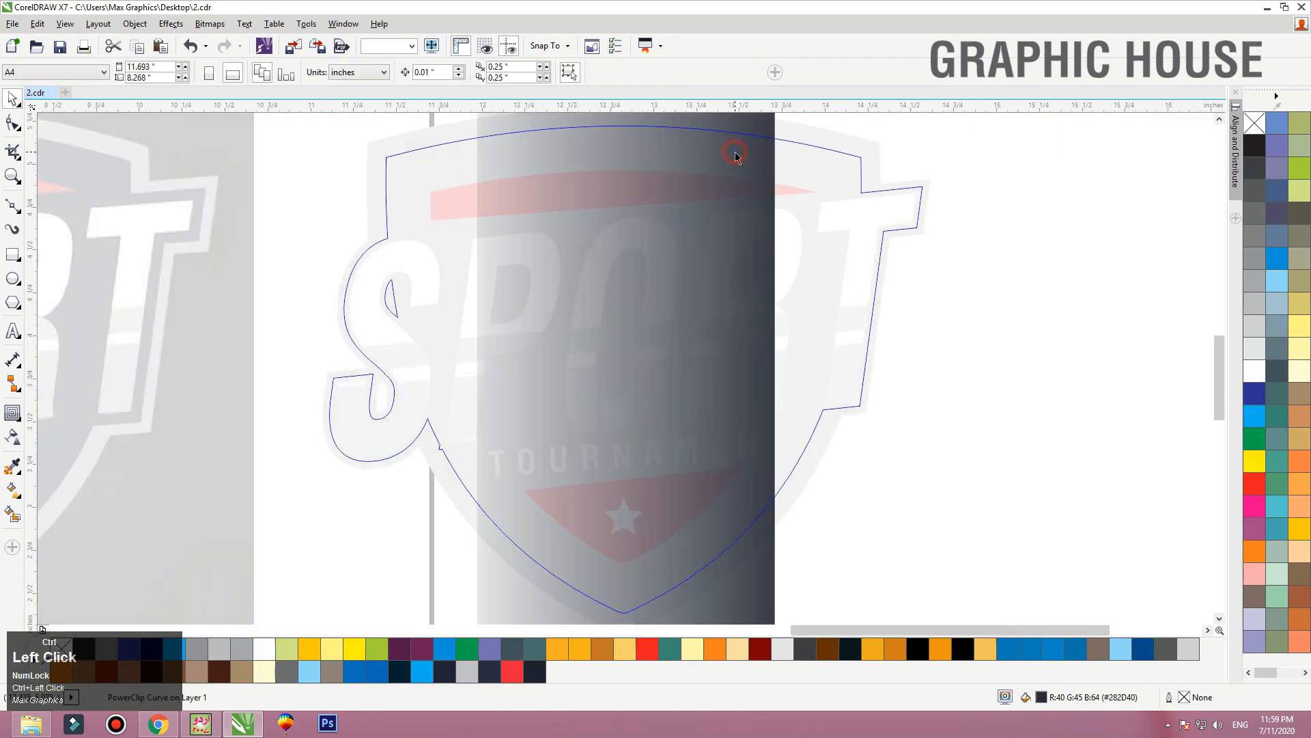
scroll(739, 338, "down", 1)
left_click_drag(734, 399, 666, 400)
left_click(766, 457)
key("F2")
left_click_drag(735, 438, 634, 500)
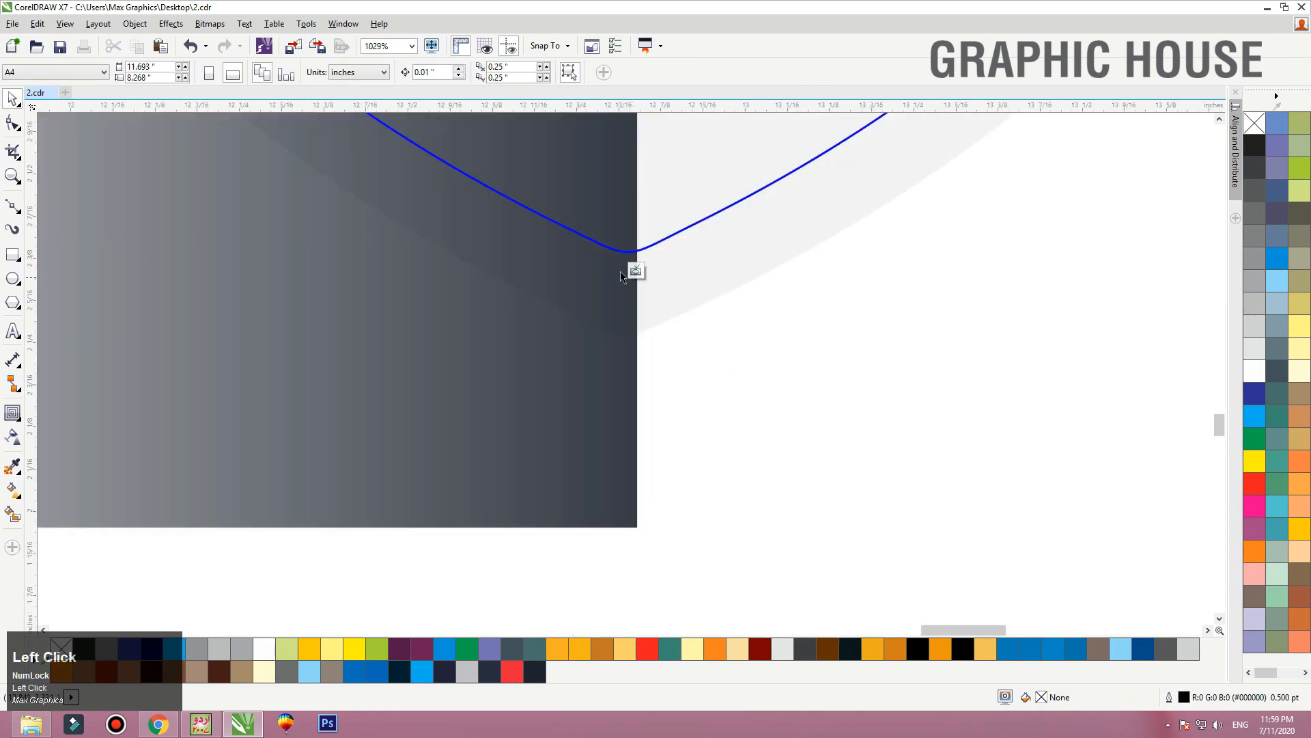
left_click_drag(578, 307, 576, 312)
left_click_drag(658, 293, 615, 293)
key("F3")
key("F3")
key("F3")
left_click(979, 366, "ctrl")
left_click(957, 400)
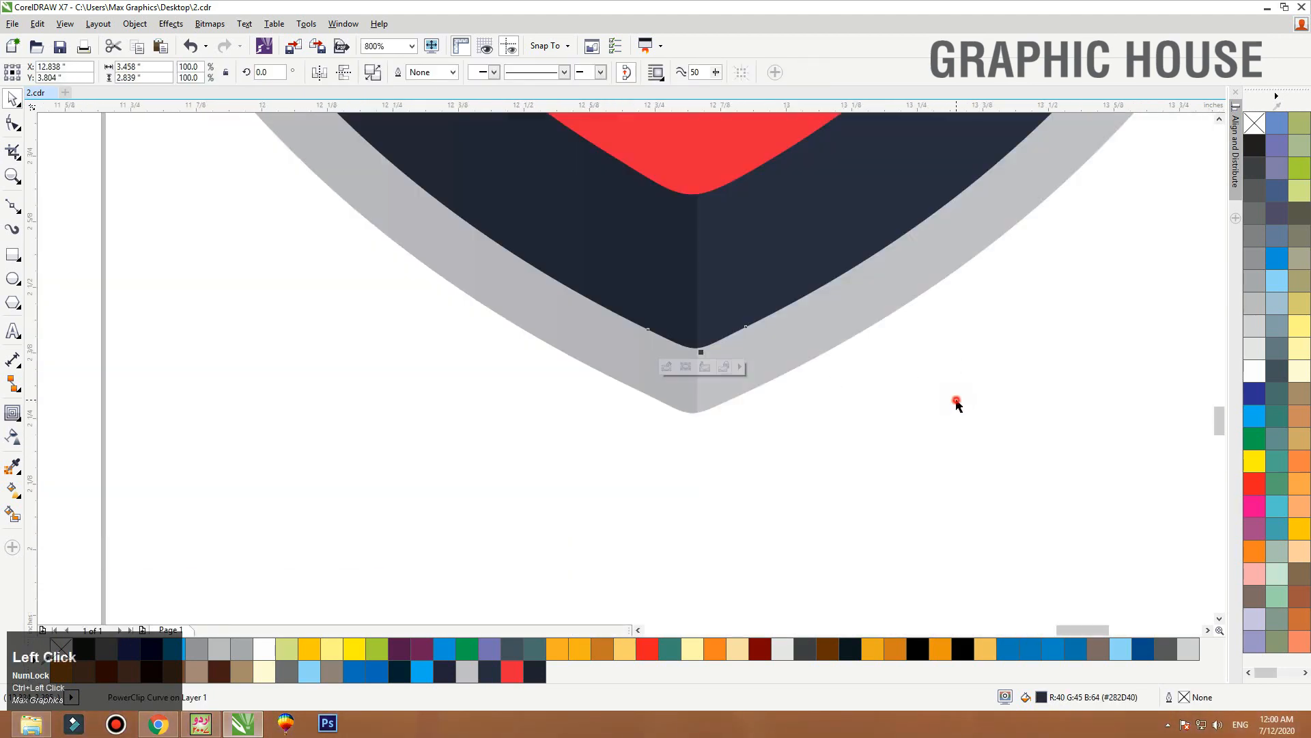
key("F3")
key("F3")
key("F3")
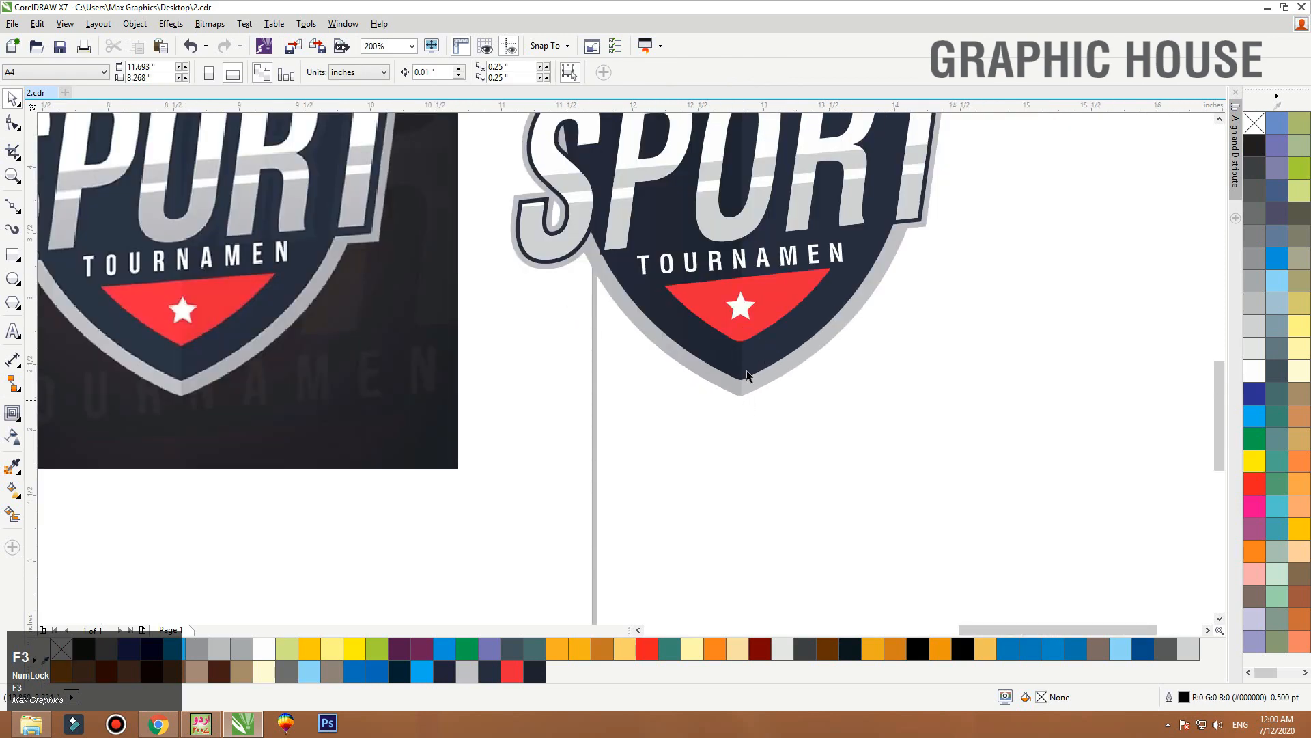
Group all objects of the redrawn SPORT TOURNAMEN badge
left_click(750, 390)
key("shift+F2")
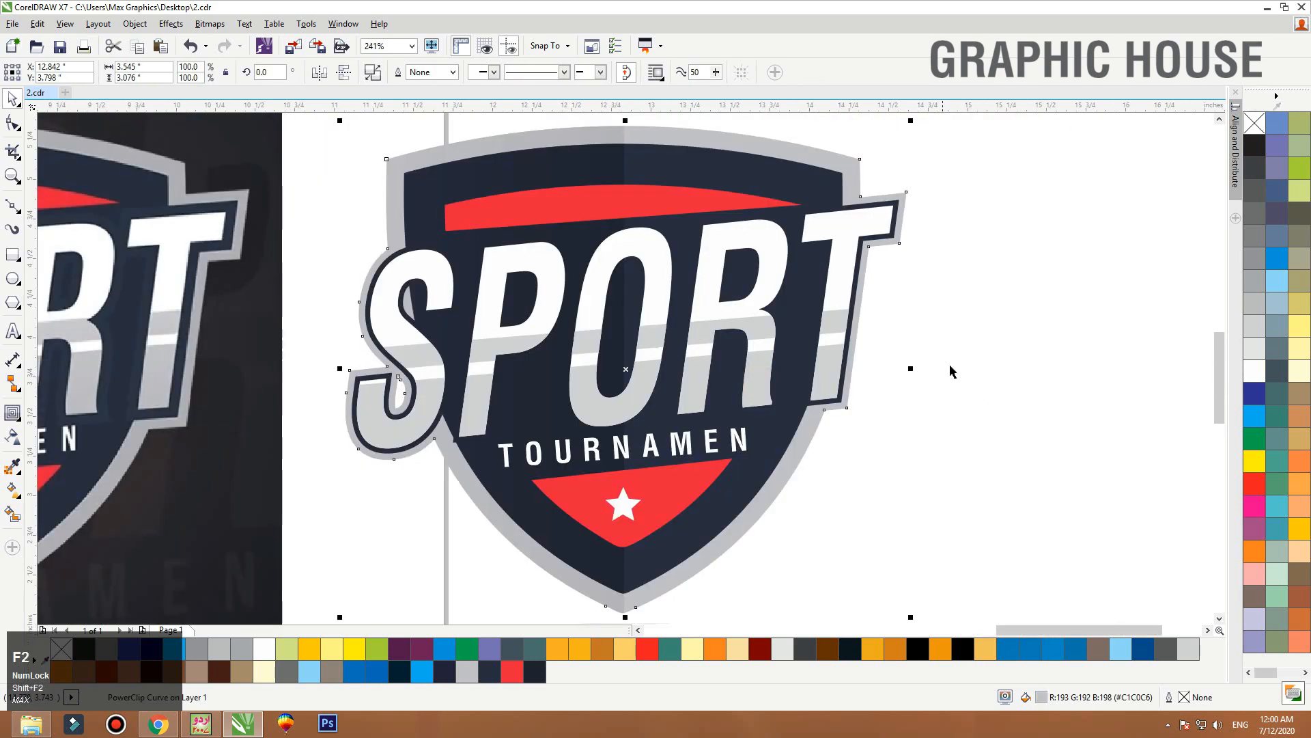
left_click(949, 358)
key("F3")
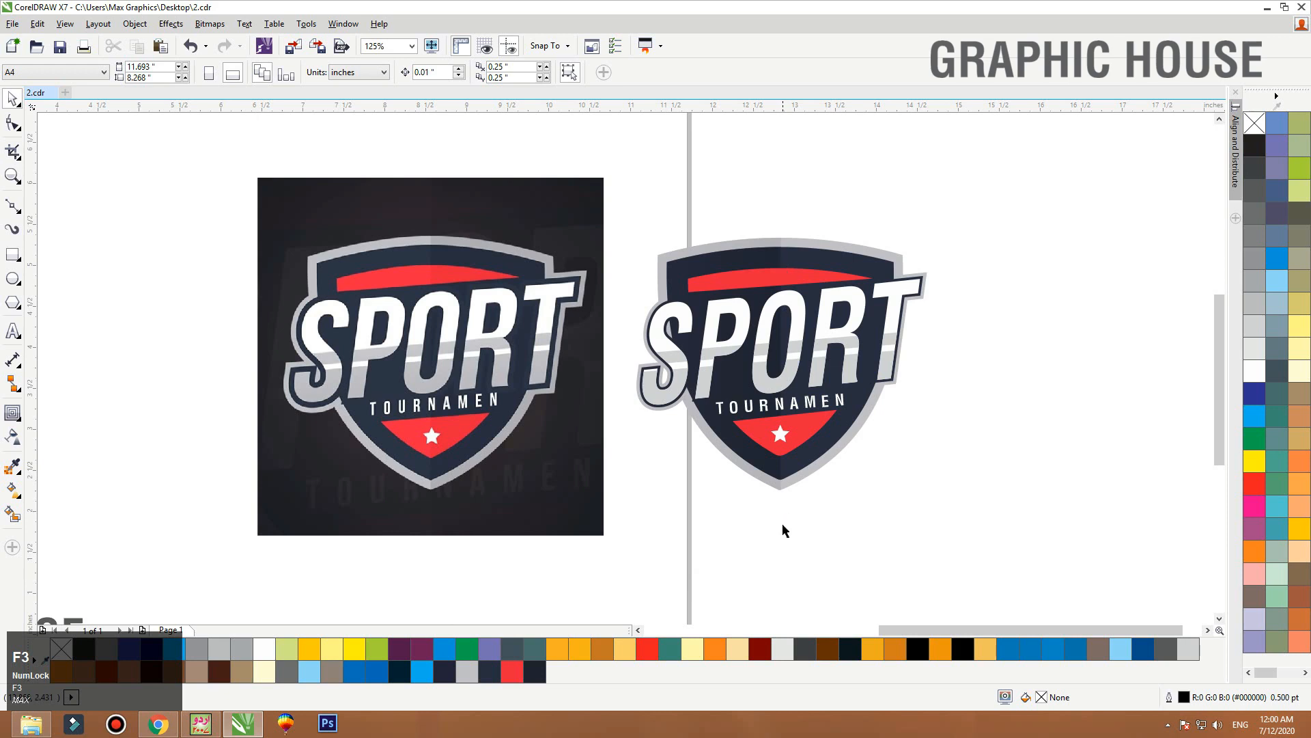
left_click(448, 313)
key("F3")
left_click_drag(661, 302, 461, 302)
left_click_drag(621, 219, 916, 423)
key("ctrl+g")
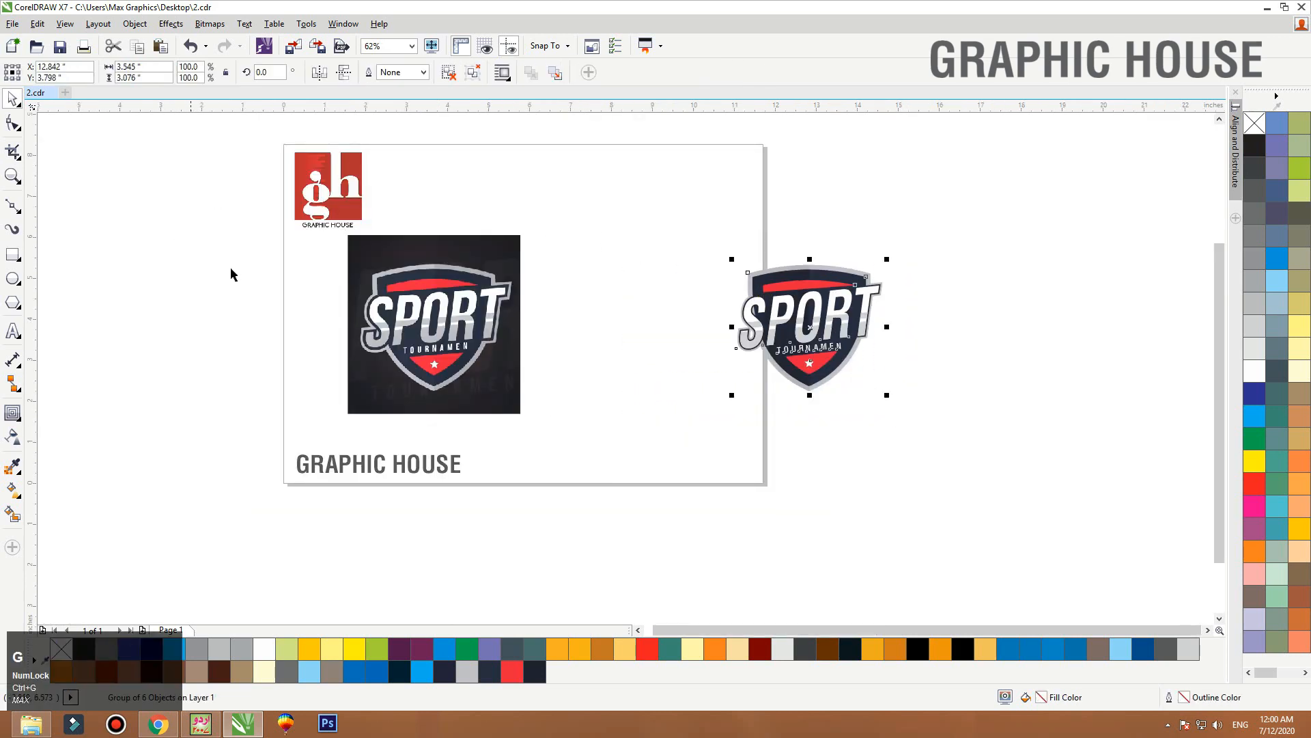
Draw a square about 4.3 by 4.3 inches beside the reference image, filled black with no outline
left_click(15, 258)
left_click_drag(536, 242, 714, 417)
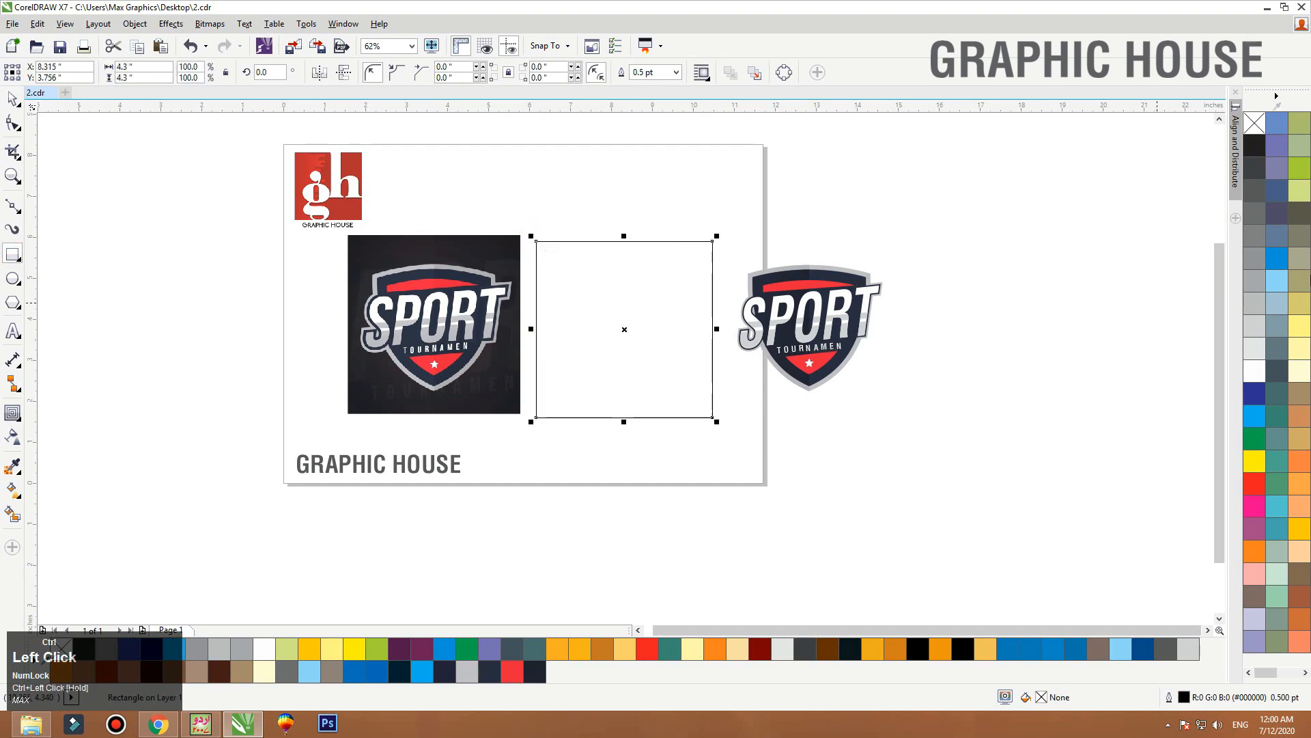
key("space")
left_click(1254, 145)
right_click(1255, 123)
Move the redrawn badge group onto the middle of the black square and bring it to the front
left_click_drag(786, 307, 622, 365)
key("shift+Page_Up")
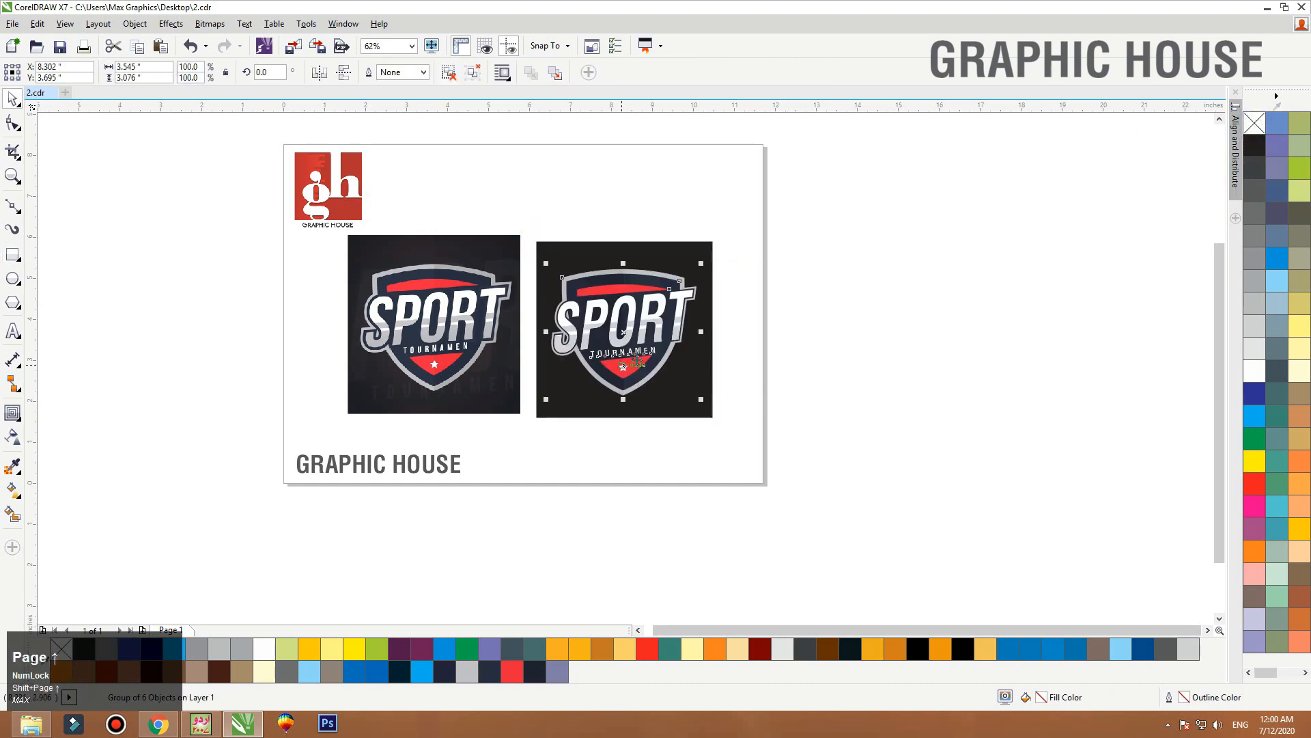
left_click_drag(854, 205, 341, 427)
key("shift+F2")
key("F3")
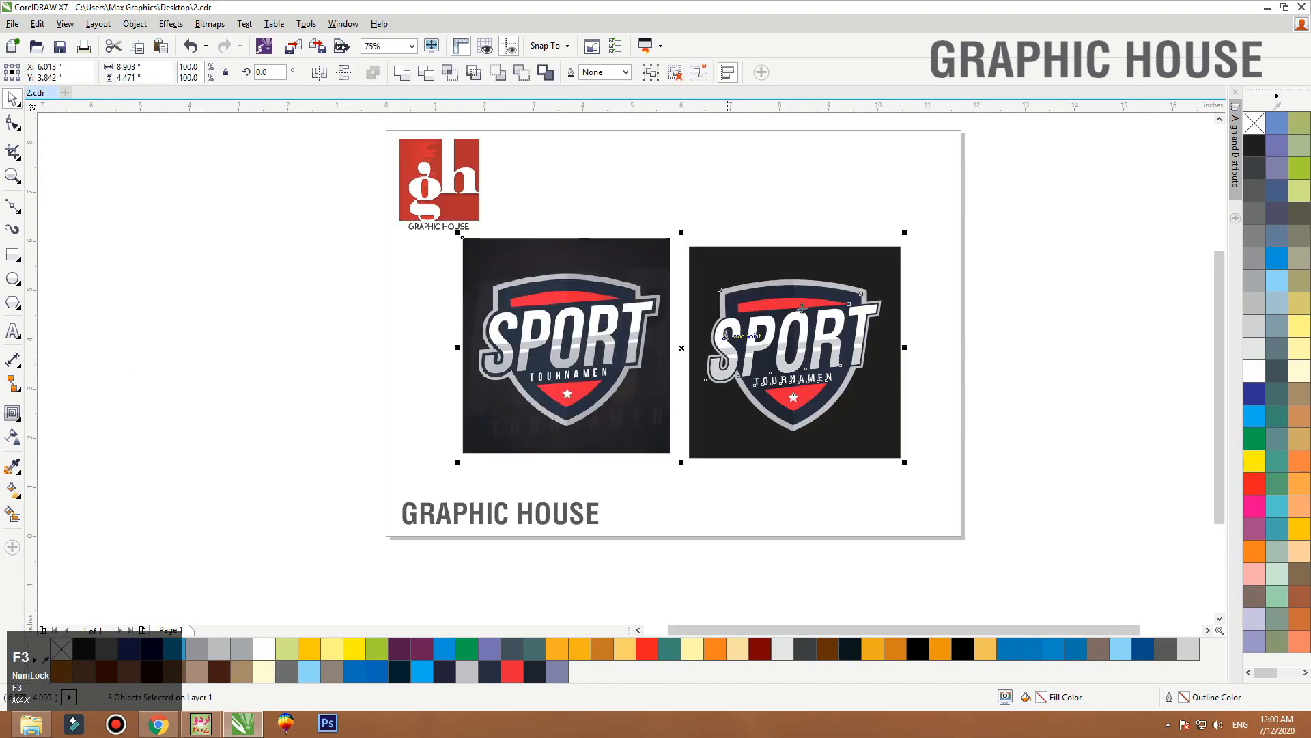
left_click(949, 252)
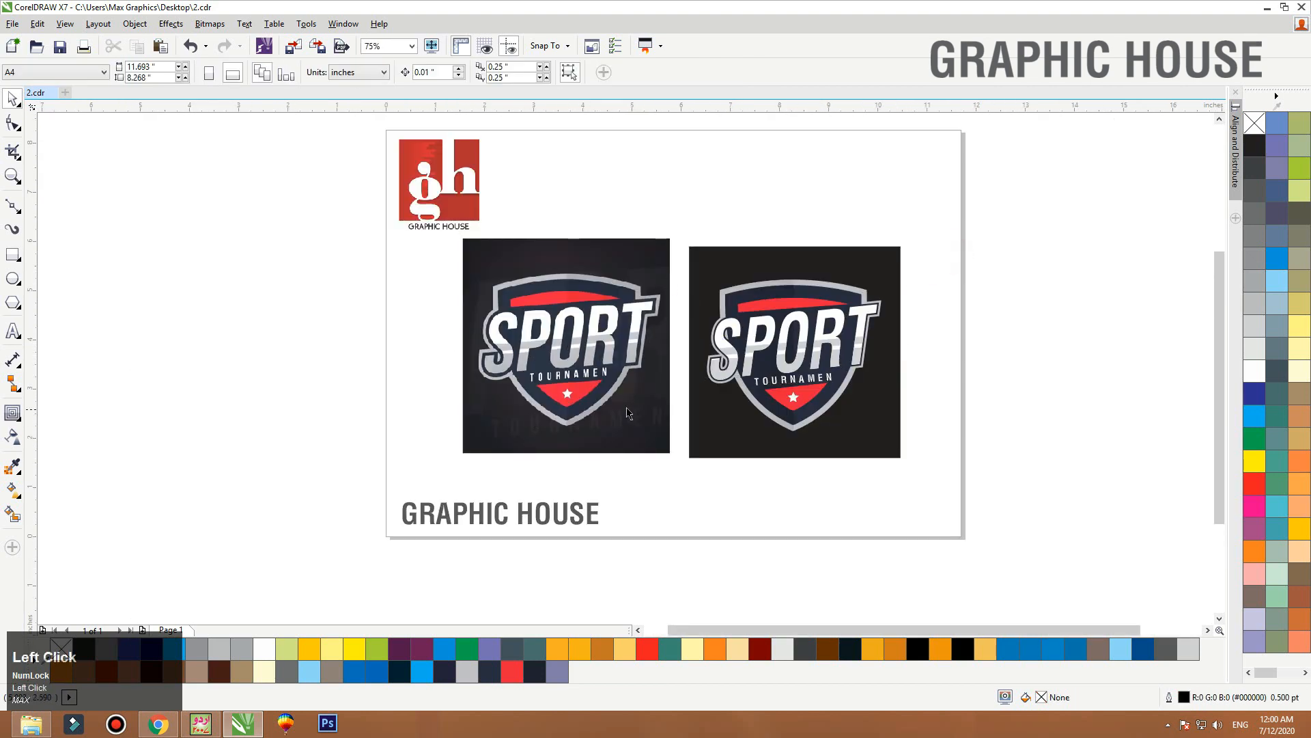